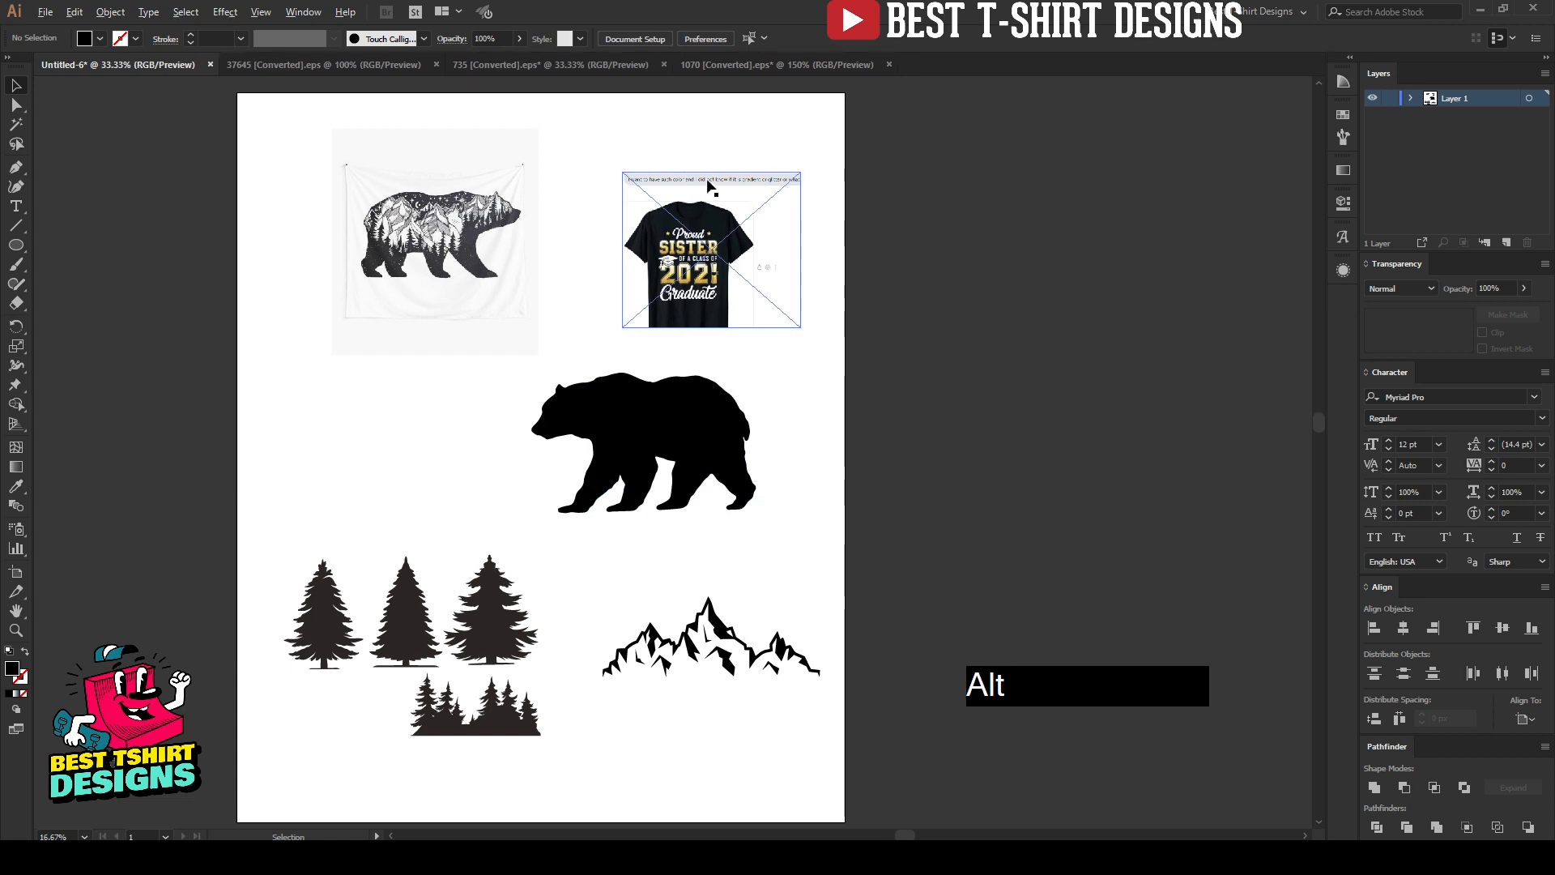
# Examine the gold lettering on the graduate T-shirt reference and the mountain-filled bear artwork
pyautogui.scroll(3, 705, 180)
pyautogui.click(1095, 416)
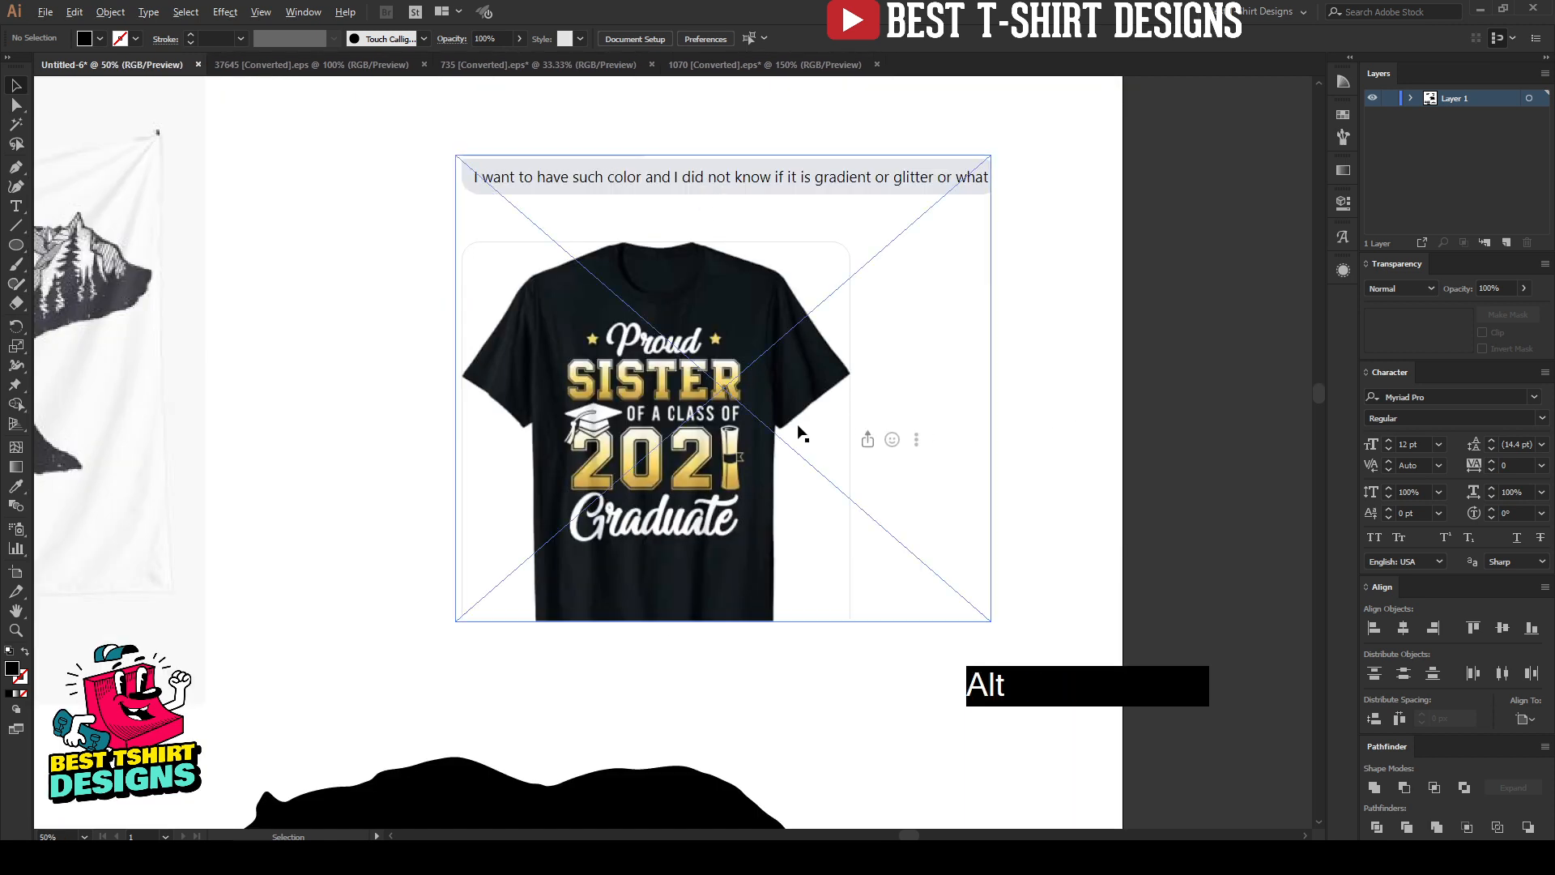
pyautogui.scroll(1, 827, 453)
pyautogui.moveTo(843, 442); pyautogui.dragTo(702, 416)
pyautogui.scroll(-2, 926, 416)
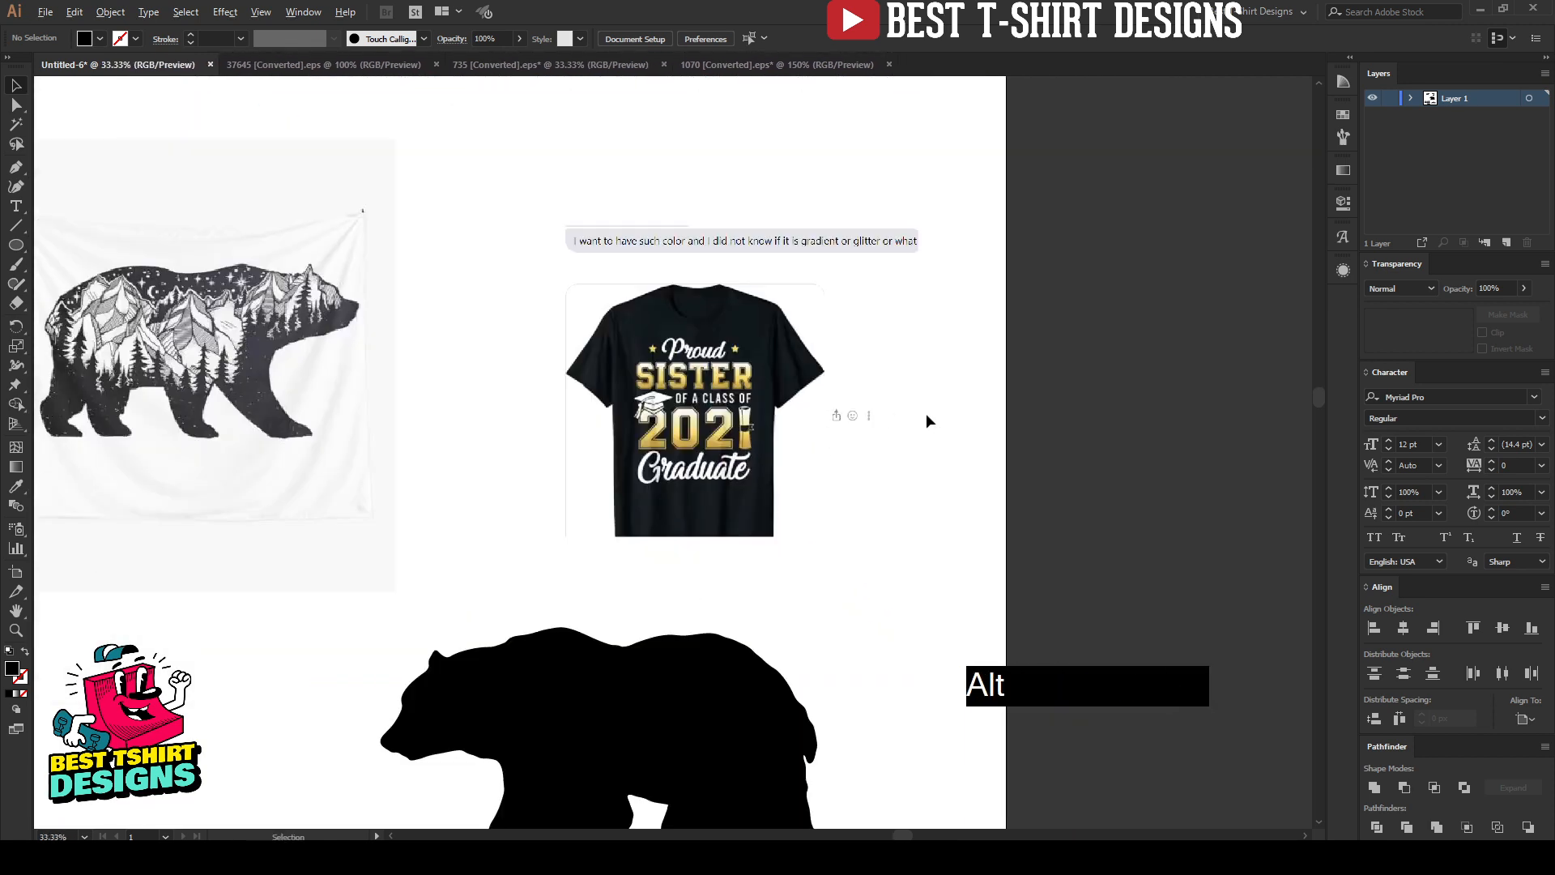
pyautogui.scroll(-1, 927, 417)
pyautogui.scroll(2, 271, 340)
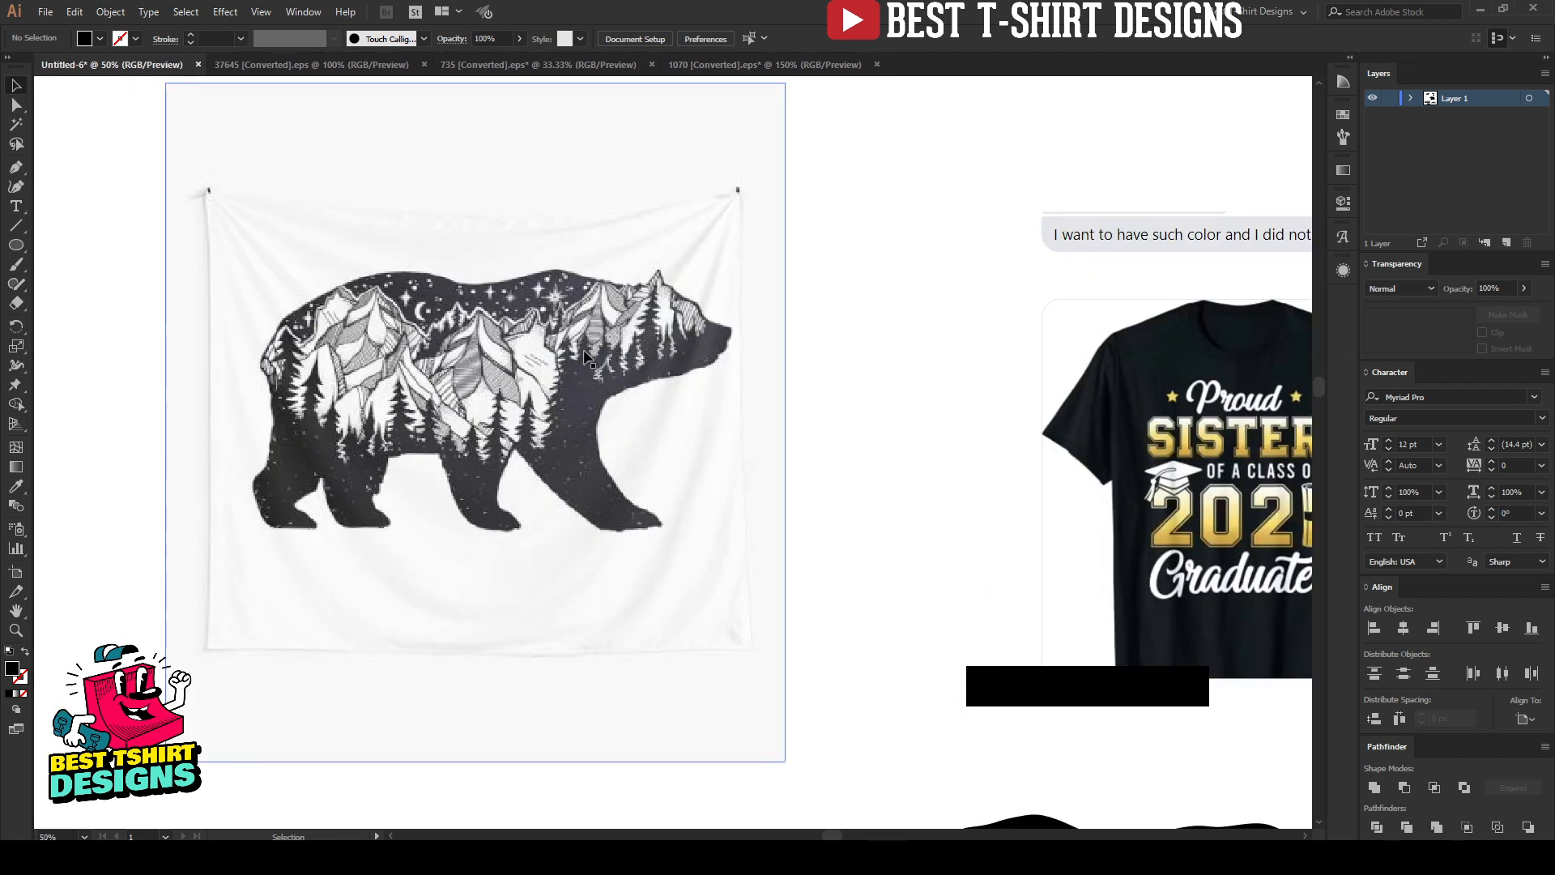
pyautogui.click(858, 442)
pyautogui.scroll(-3, 858, 442)
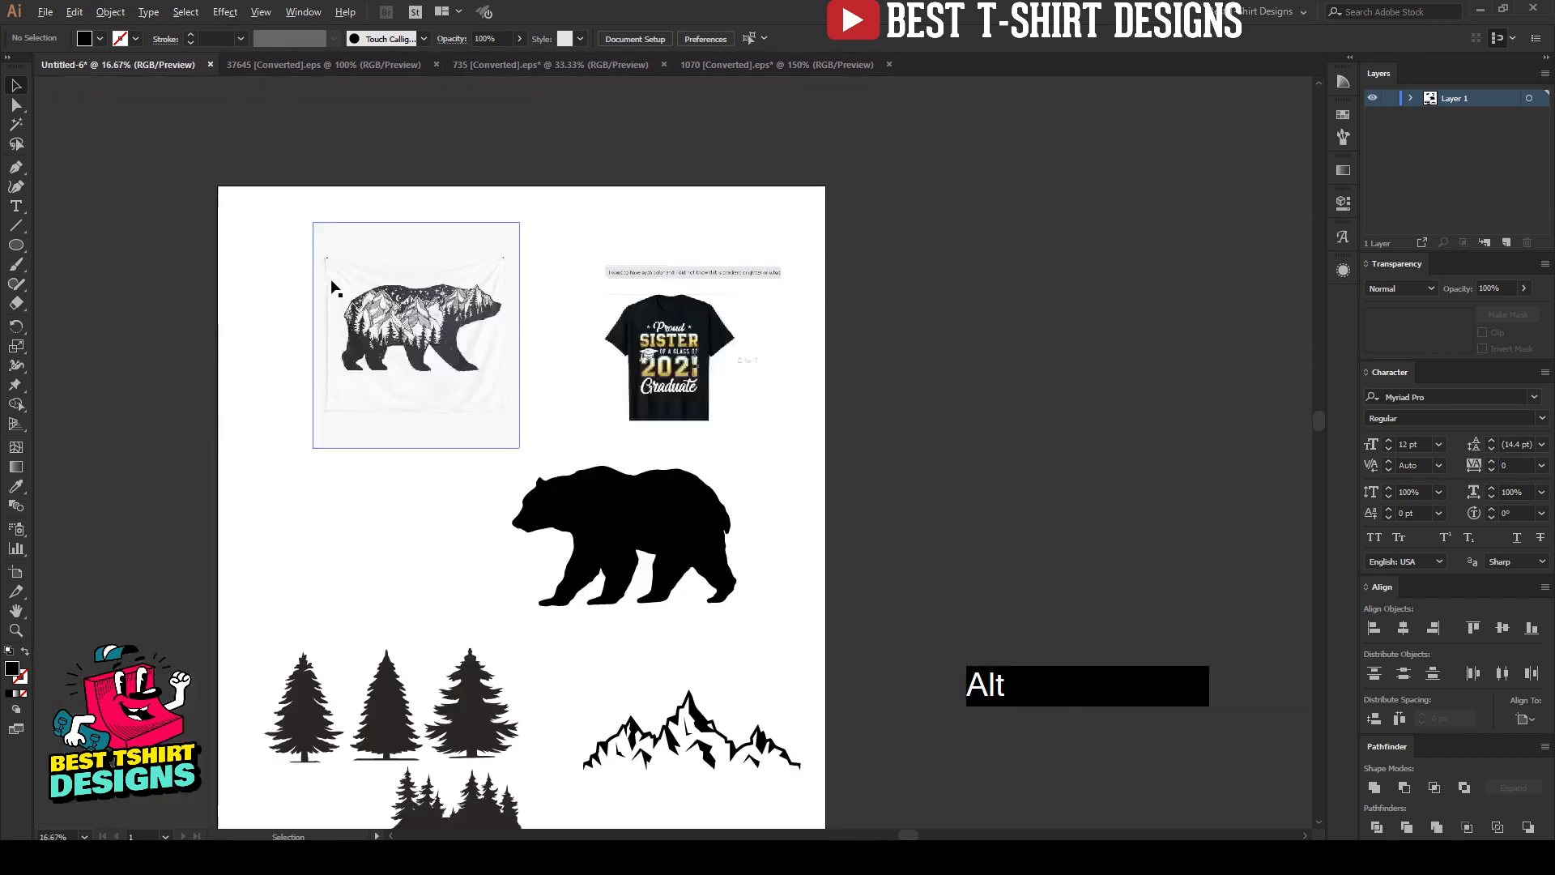
pyautogui.scroll(-1, 567, 405)
pyautogui.click(456, 425)
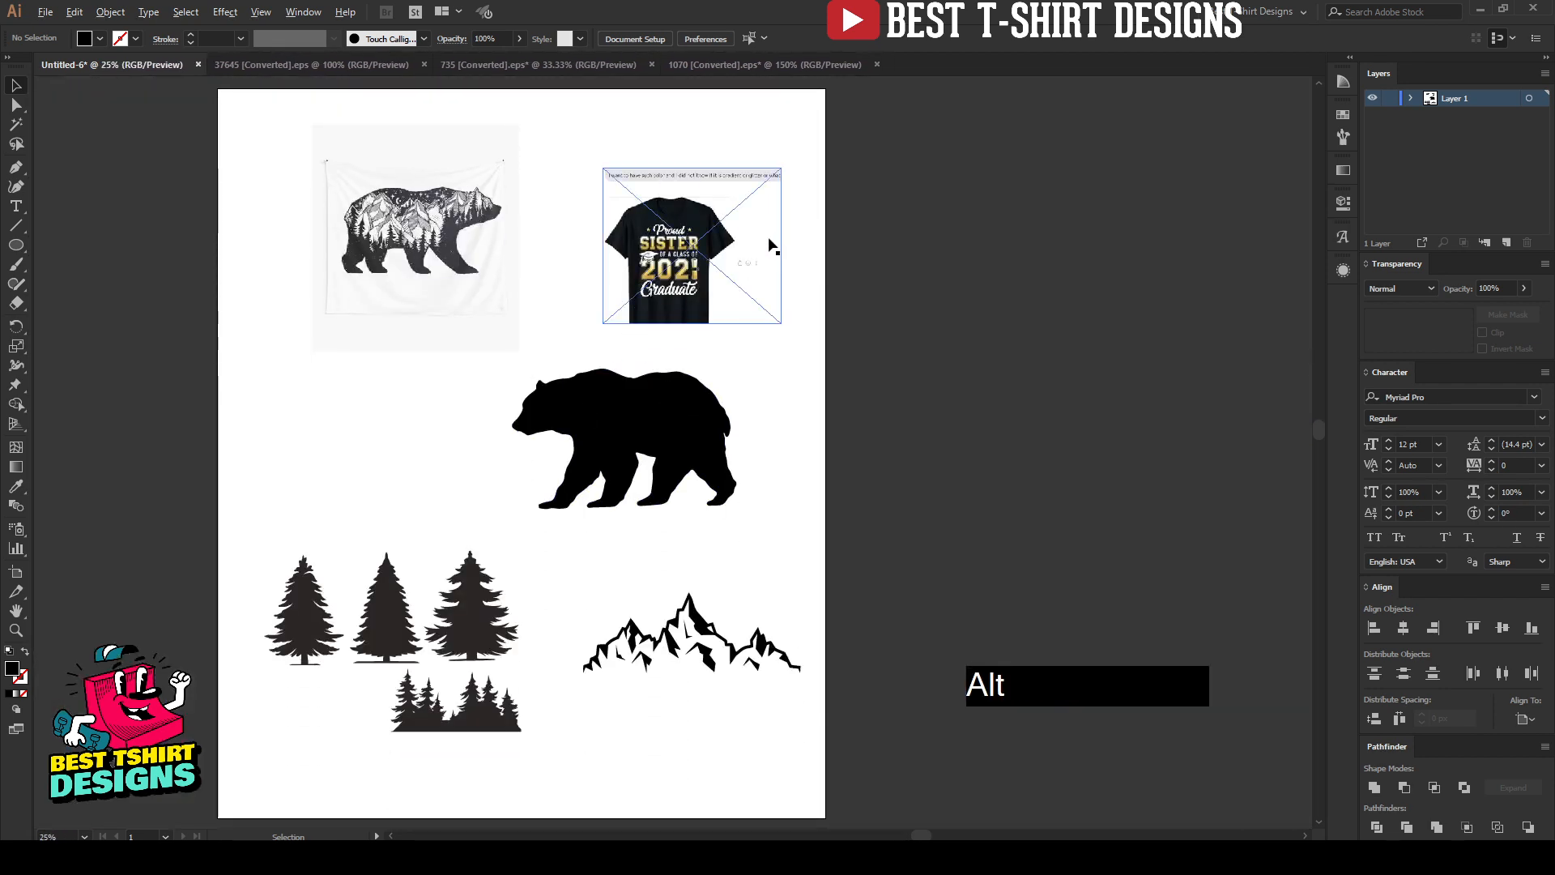
pyautogui.scroll(2, 802, 230)
pyautogui.scroll(1, 746, 180)
pyautogui.moveTo(746, 278); pyautogui.dragTo(687, 389)
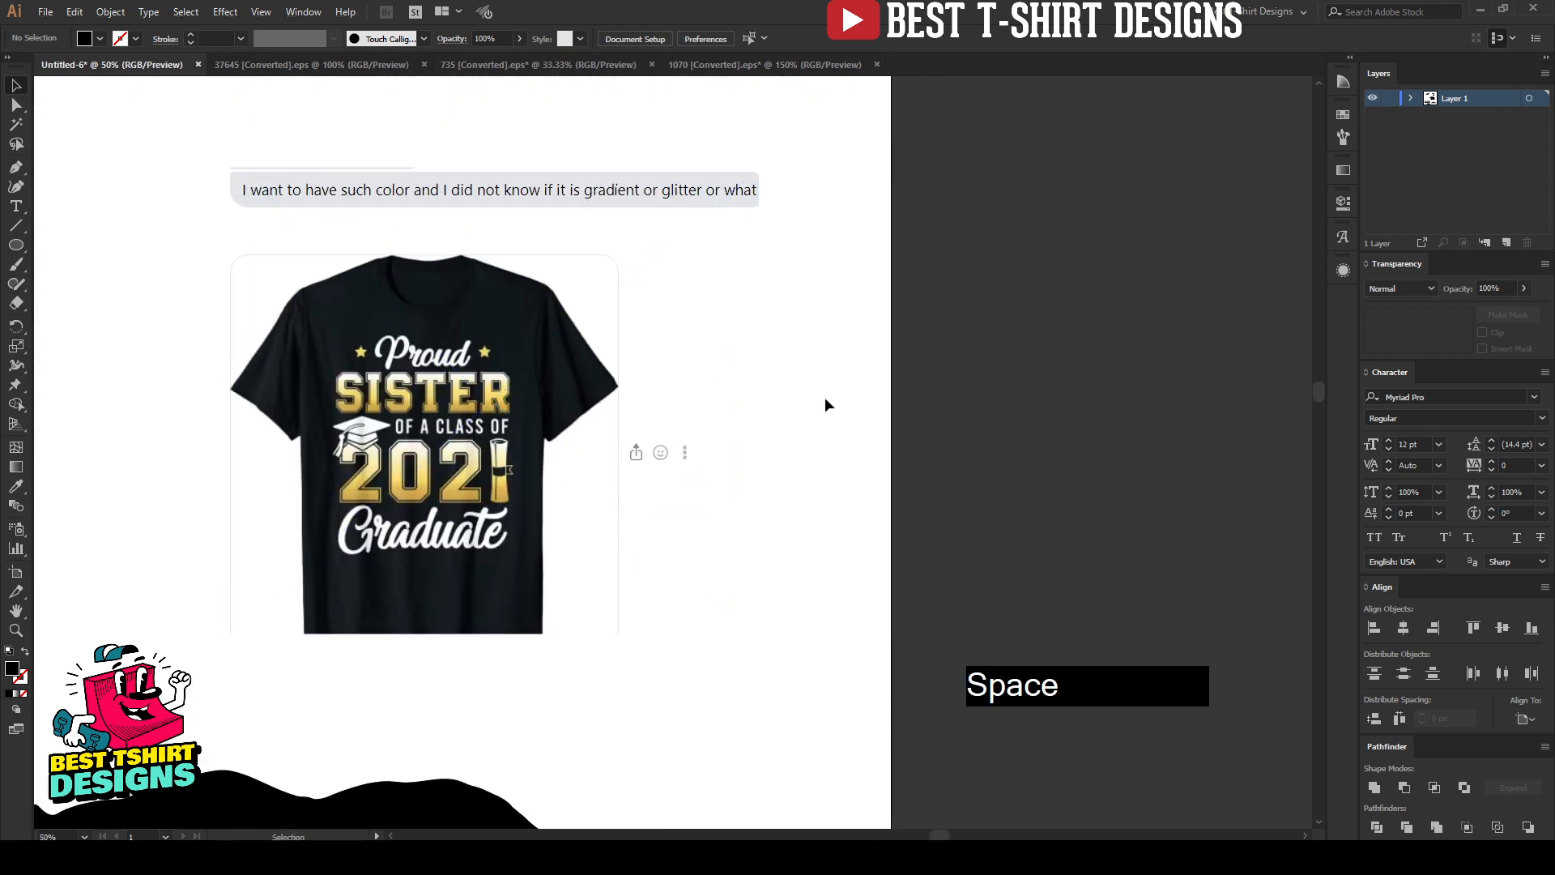
pyautogui.click(838, 400)
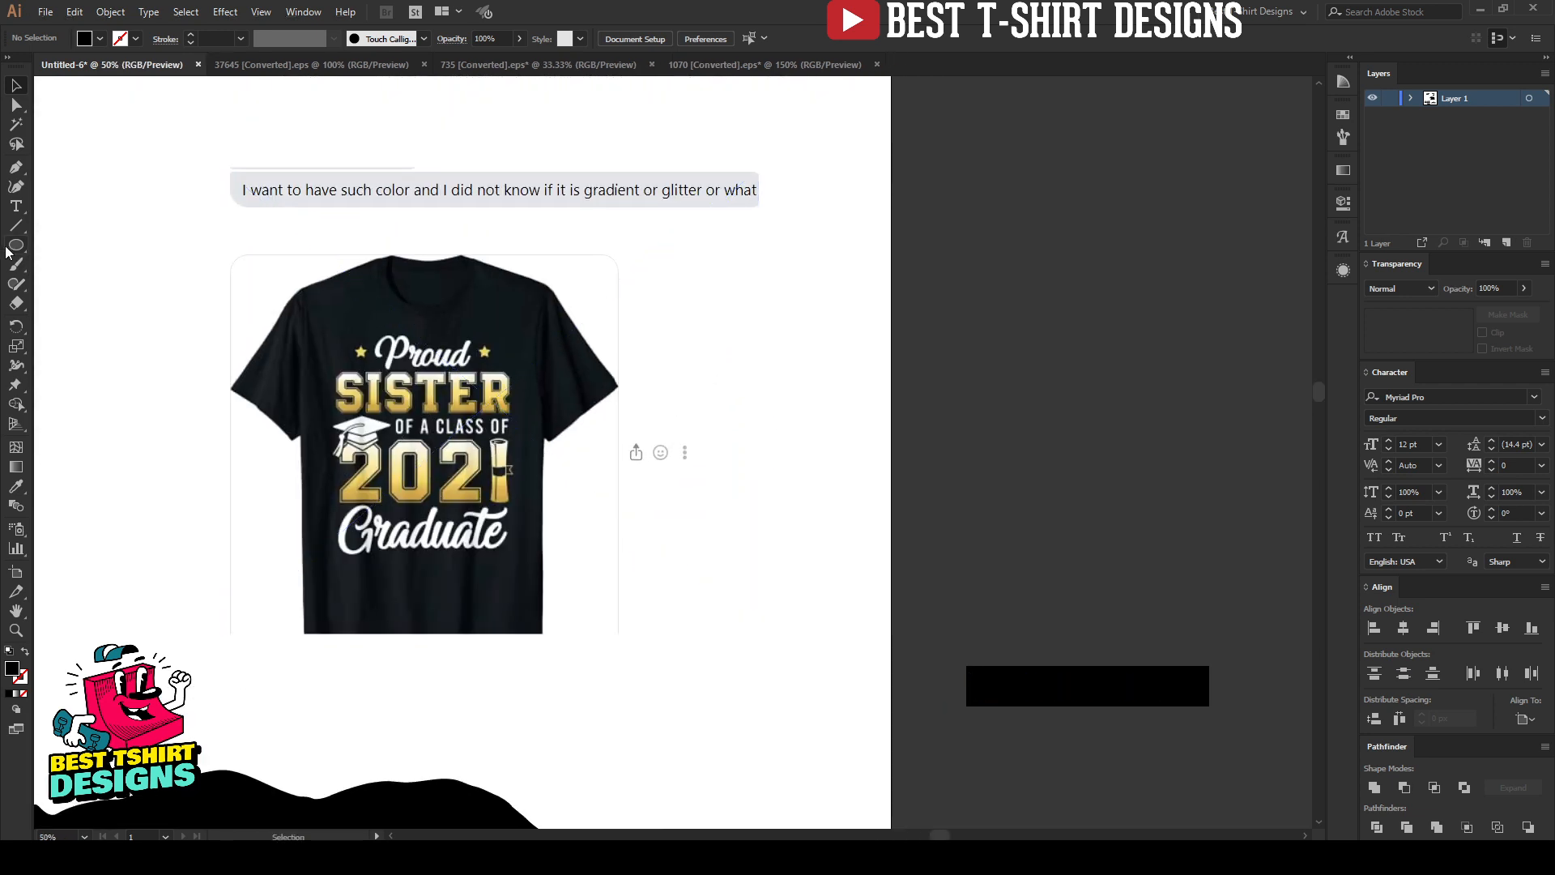
# Create a line of point text reading SISTER on the empty canvas beside the artboard
pyautogui.click(15, 208)
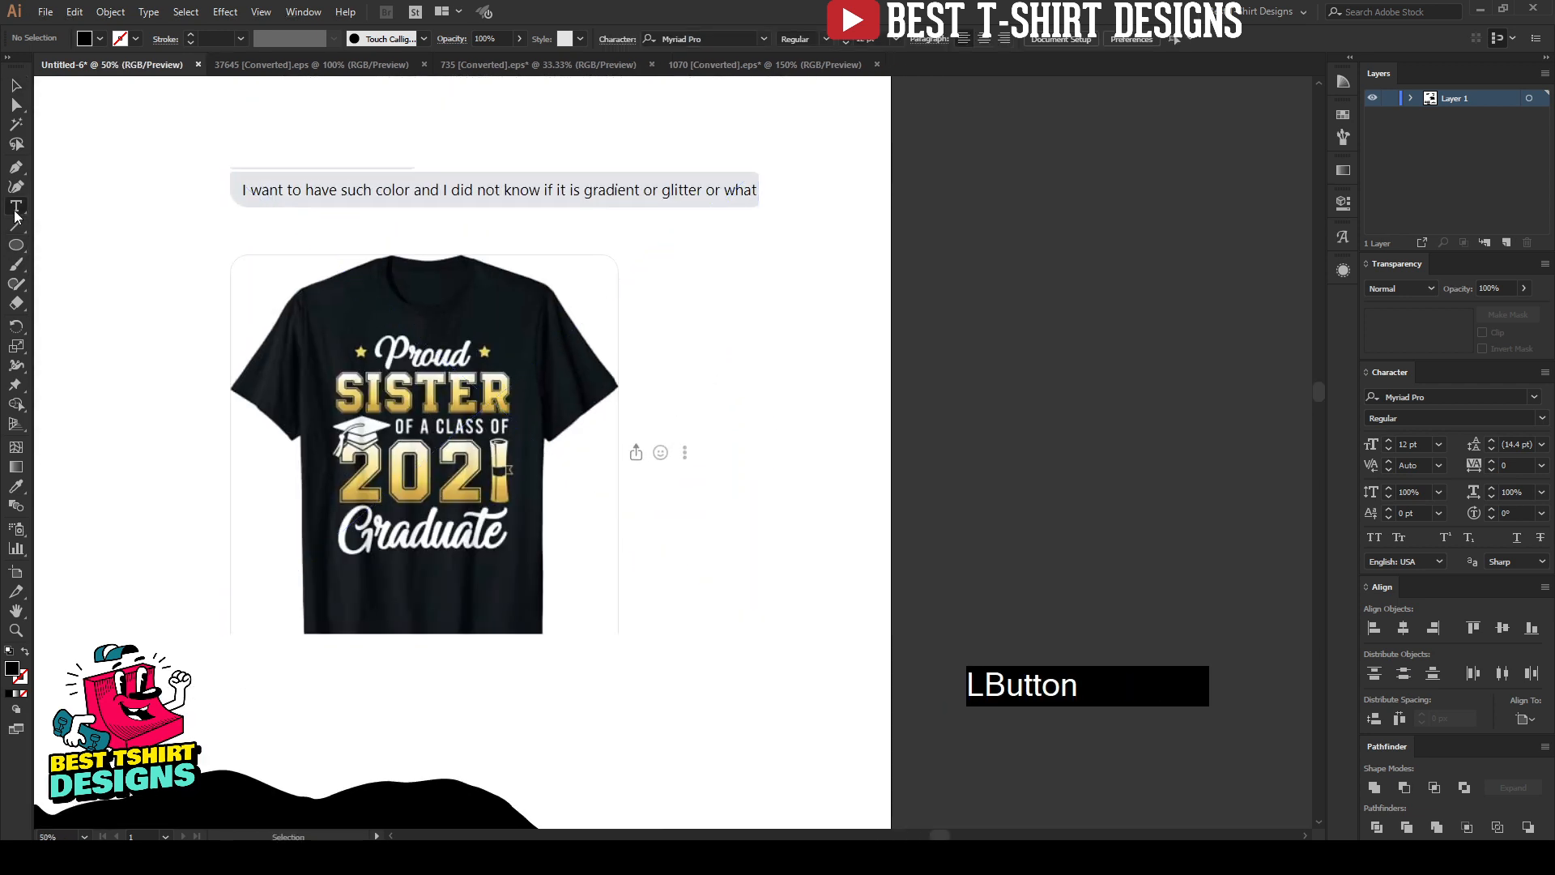
pyautogui.click(960, 382)
pyautogui.write('ST')
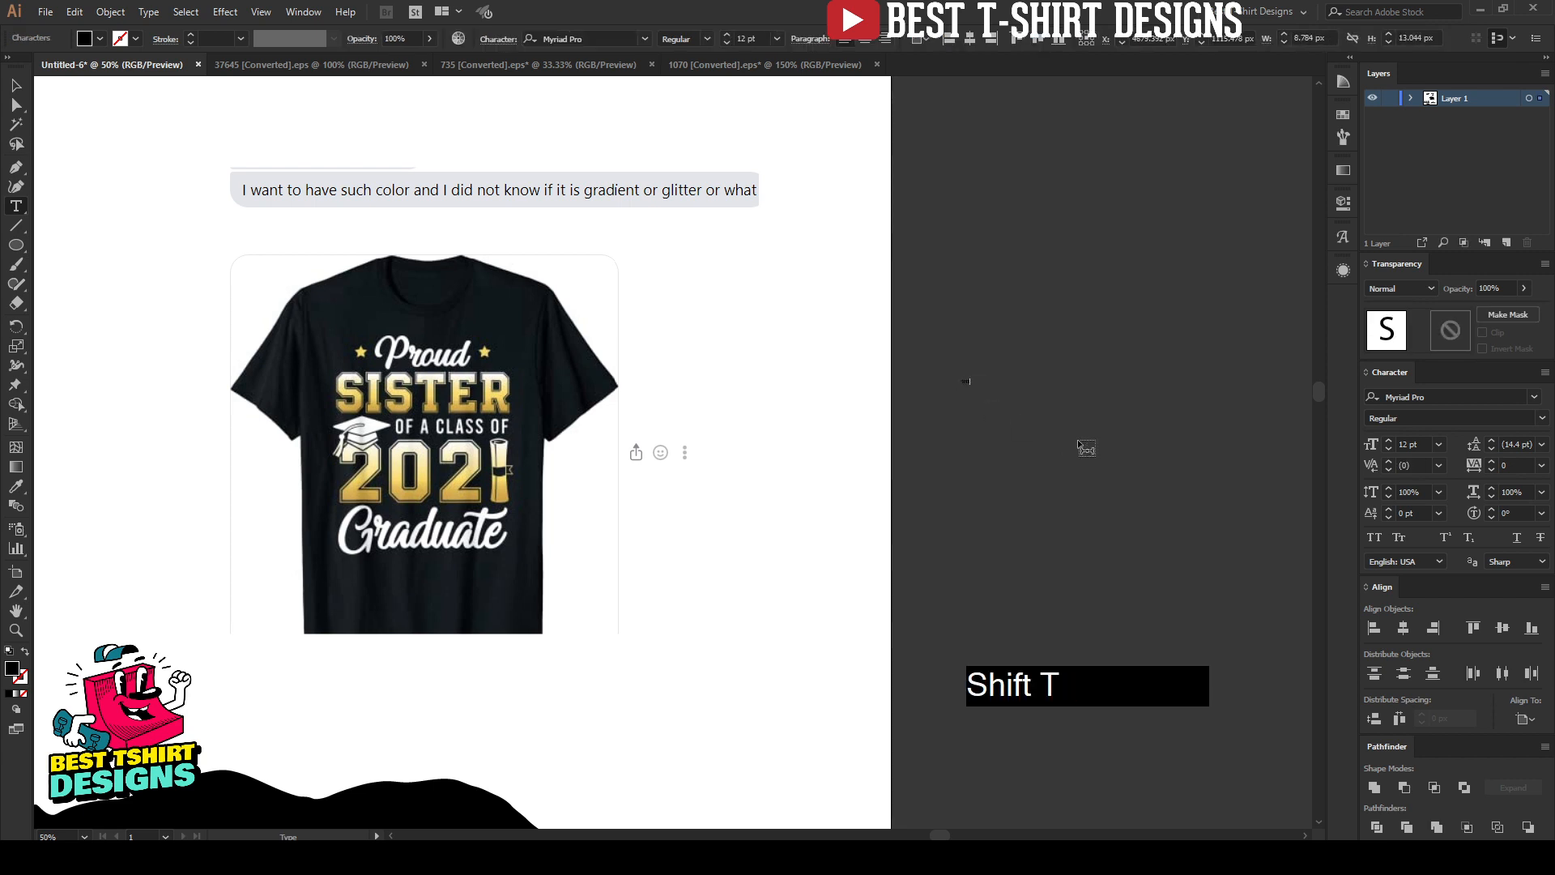
pyautogui.write('ER')
pyautogui.click(16, 85)
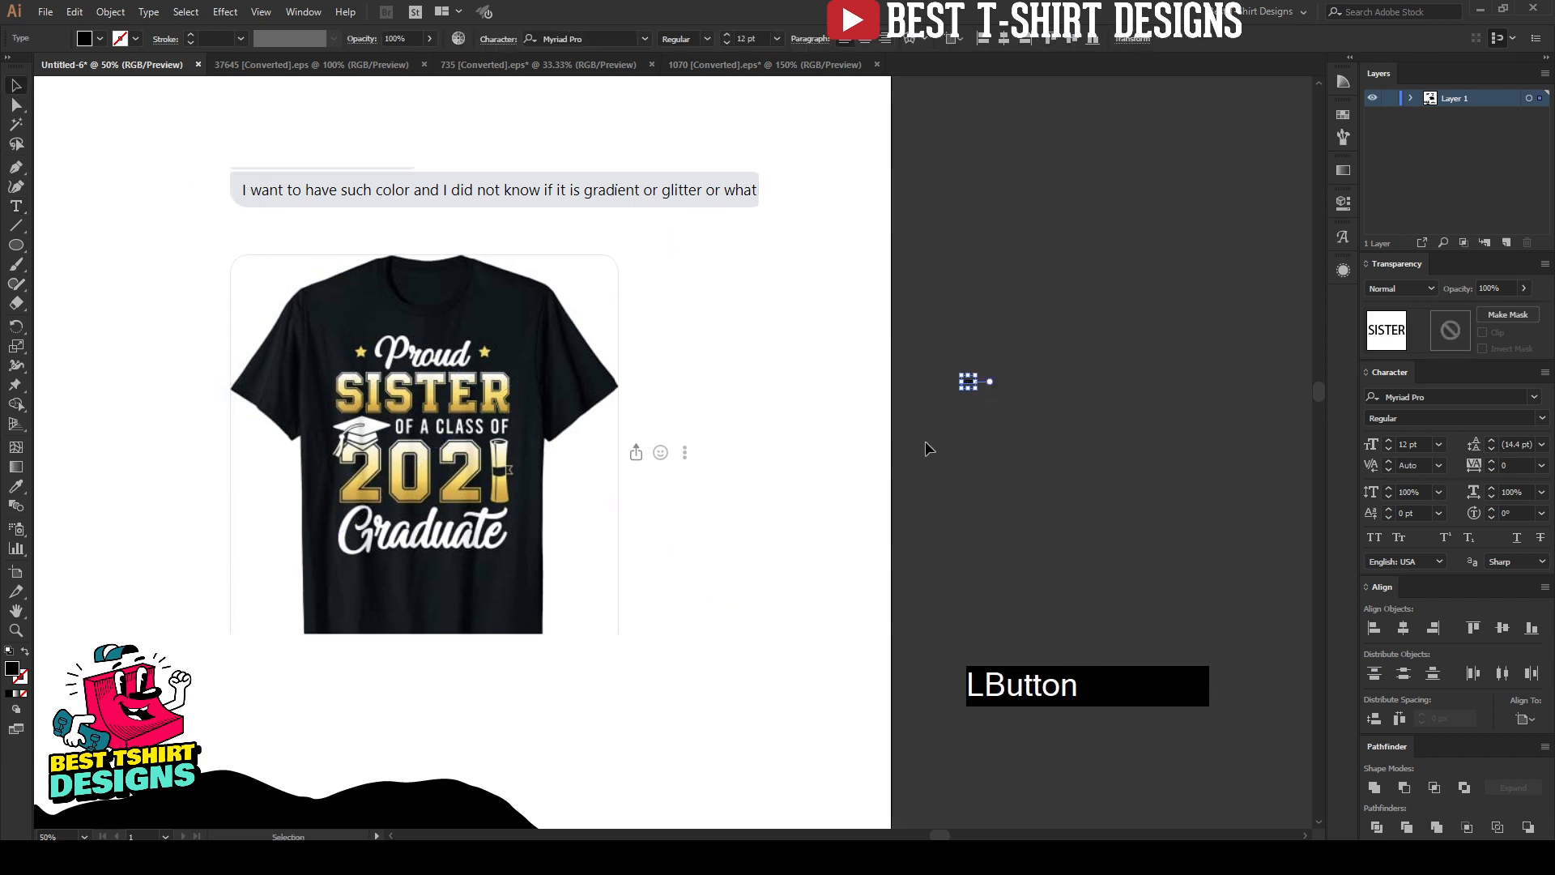
# Enlarge the SISTER text to about 214 pt and place it just below the T-shirt image
pyautogui.moveTo(977, 388); pyautogui.dragTo(1201, 537)
pyautogui.moveTo(1092, 512); pyautogui.dragTo(765, 667)
pyautogui.scroll(-3, 814, 507)
pyautogui.moveTo(784, 486); pyautogui.dragTo(740, 535)
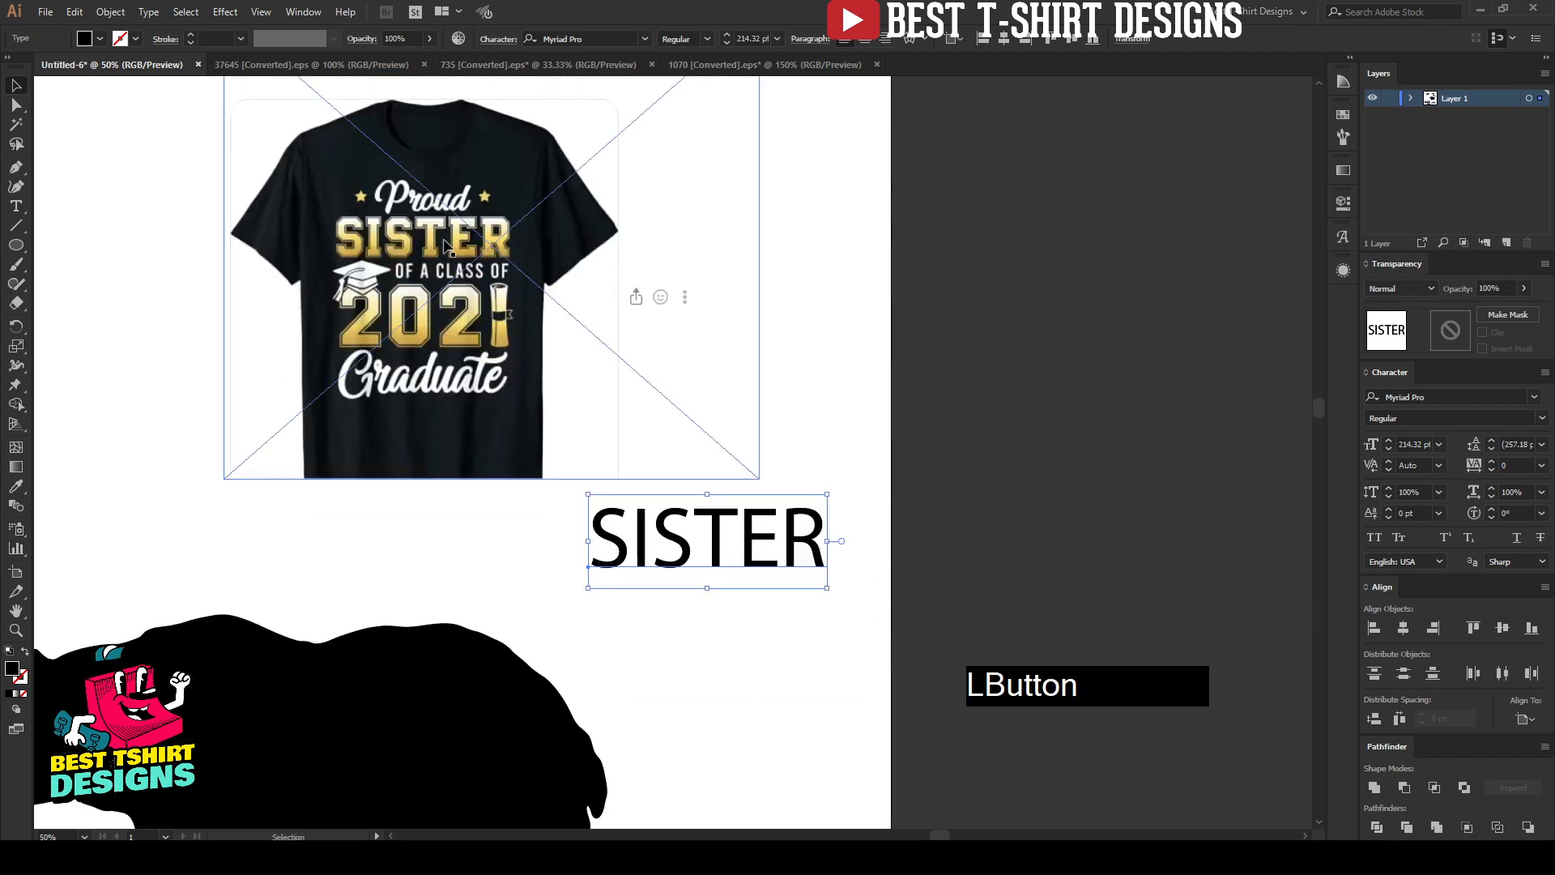
# Set the SISTER text's font to University Regular and scale it down to about 170 pt below the shirt
pyautogui.click(585, 38)
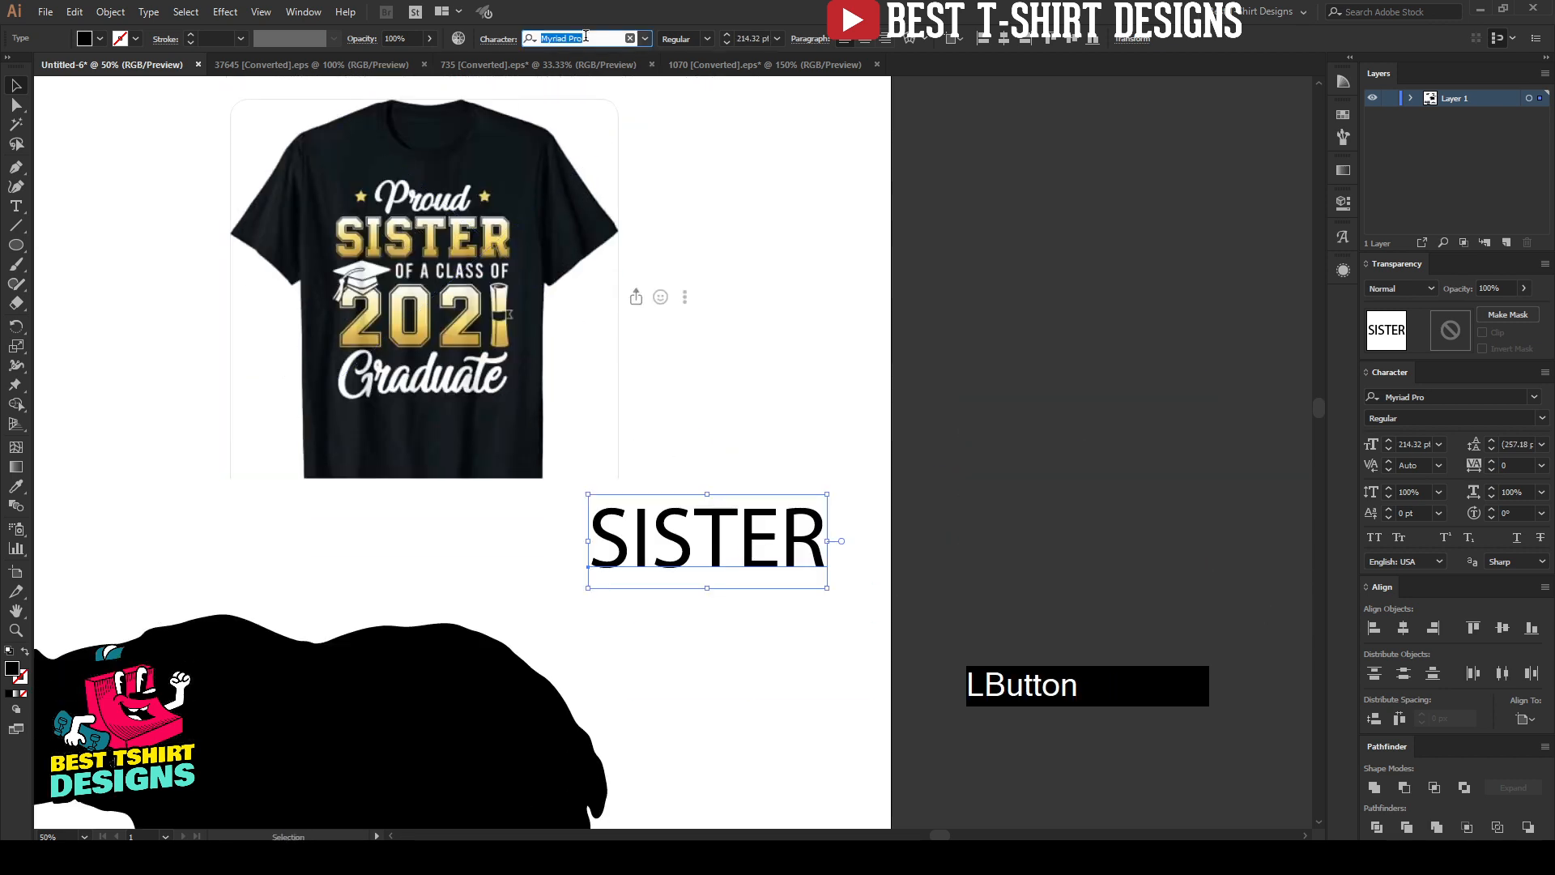
pyautogui.write('uni')
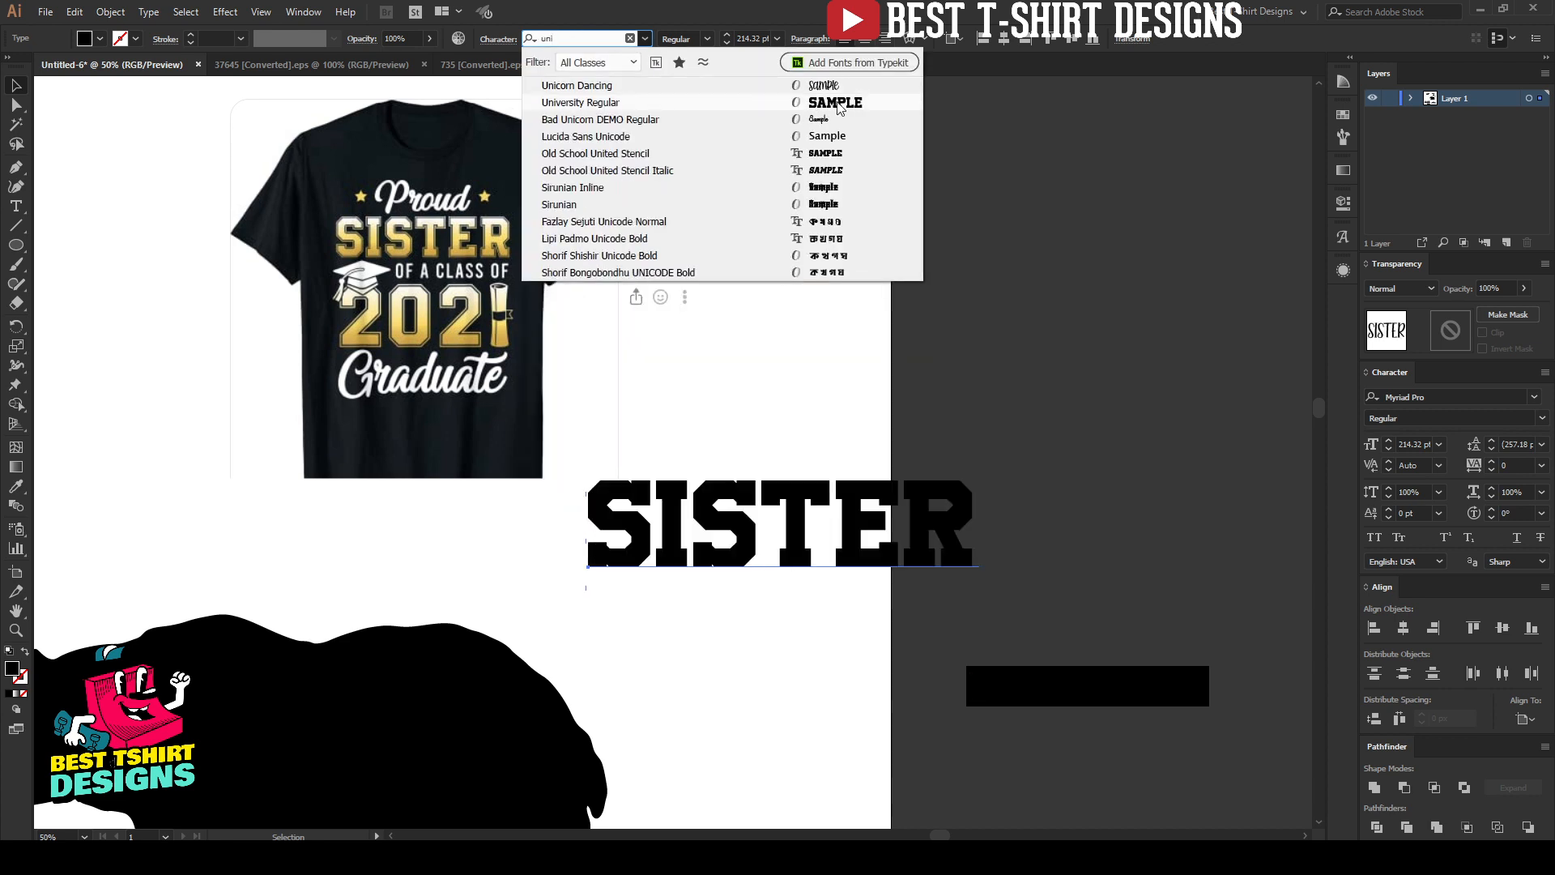
pyautogui.click(839, 108)
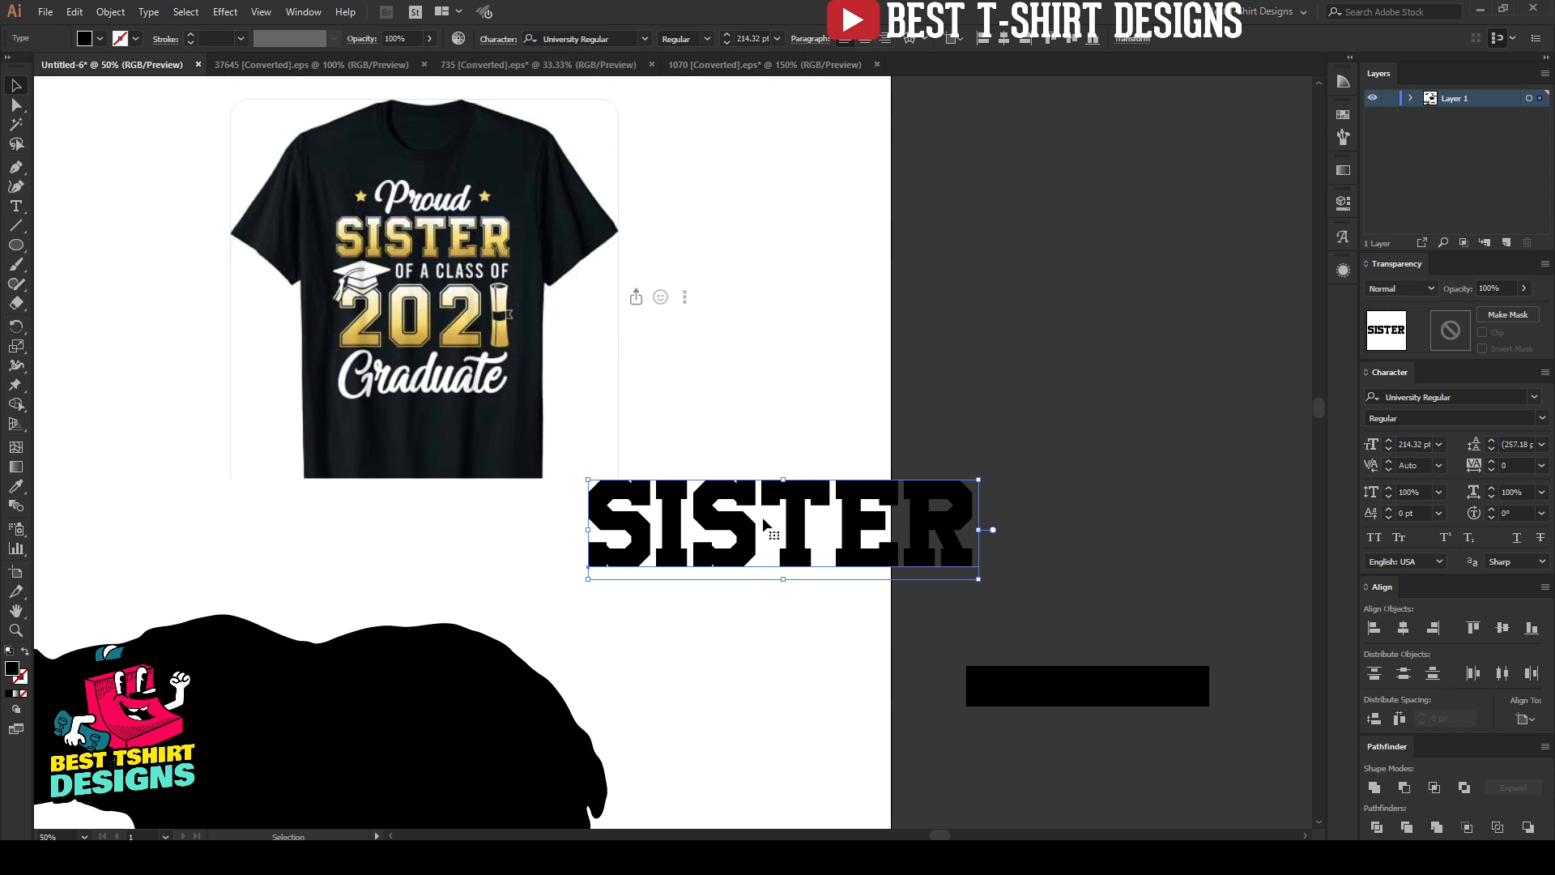
pyautogui.moveTo(763, 535); pyautogui.dragTo(631, 561)
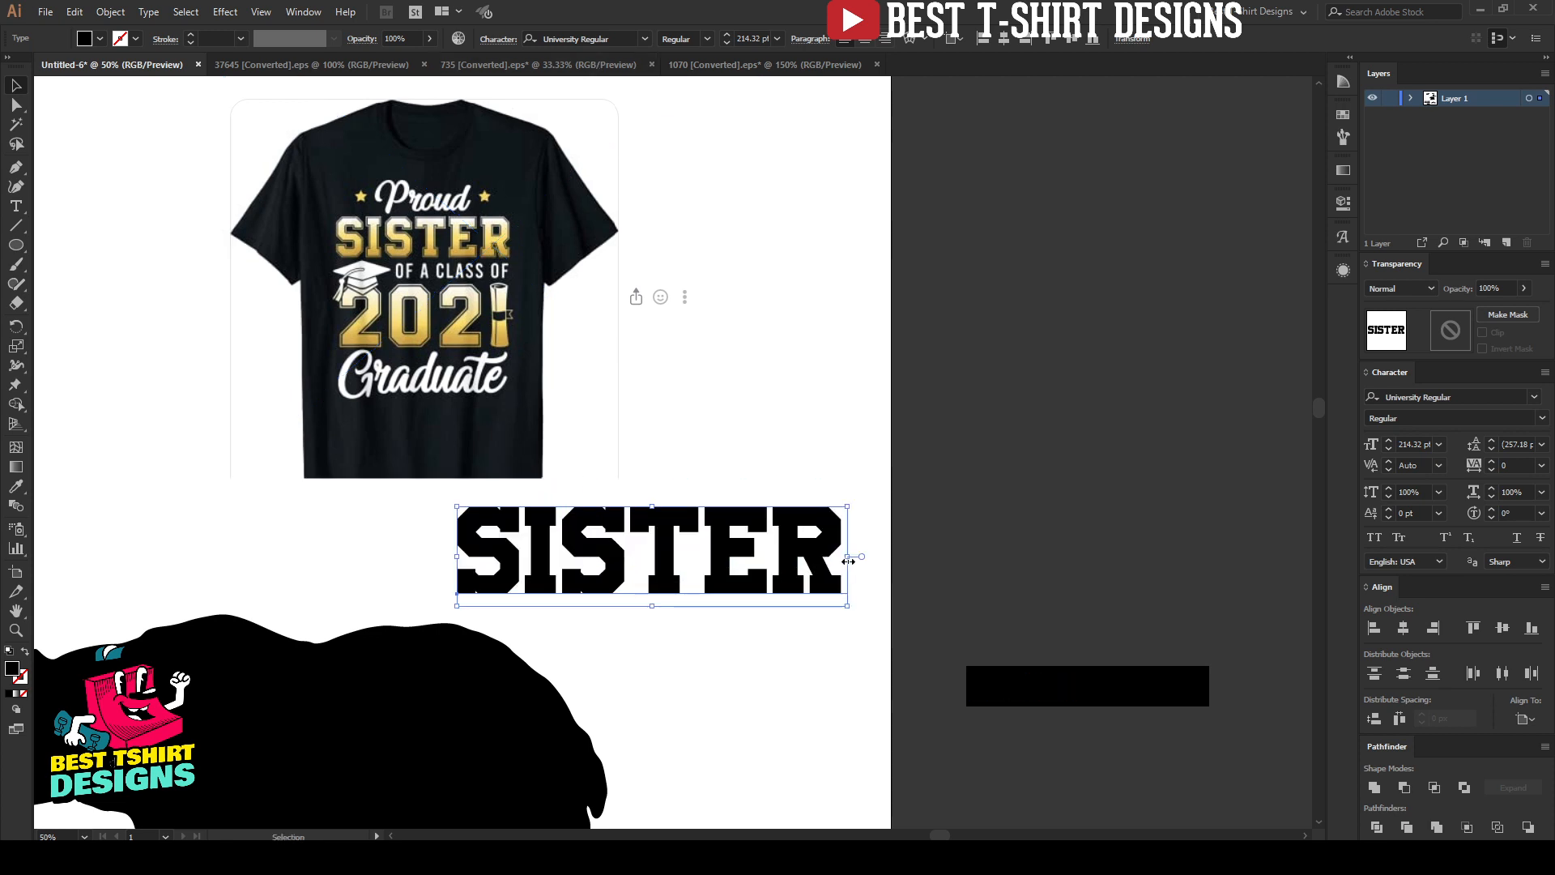
pyautogui.moveTo(847, 556); pyautogui.dragTo(767, 556)
# Compare the SISTER text with the shirt's lettering and set its tracking to 60
pyautogui.scroll(1, 591, 592)
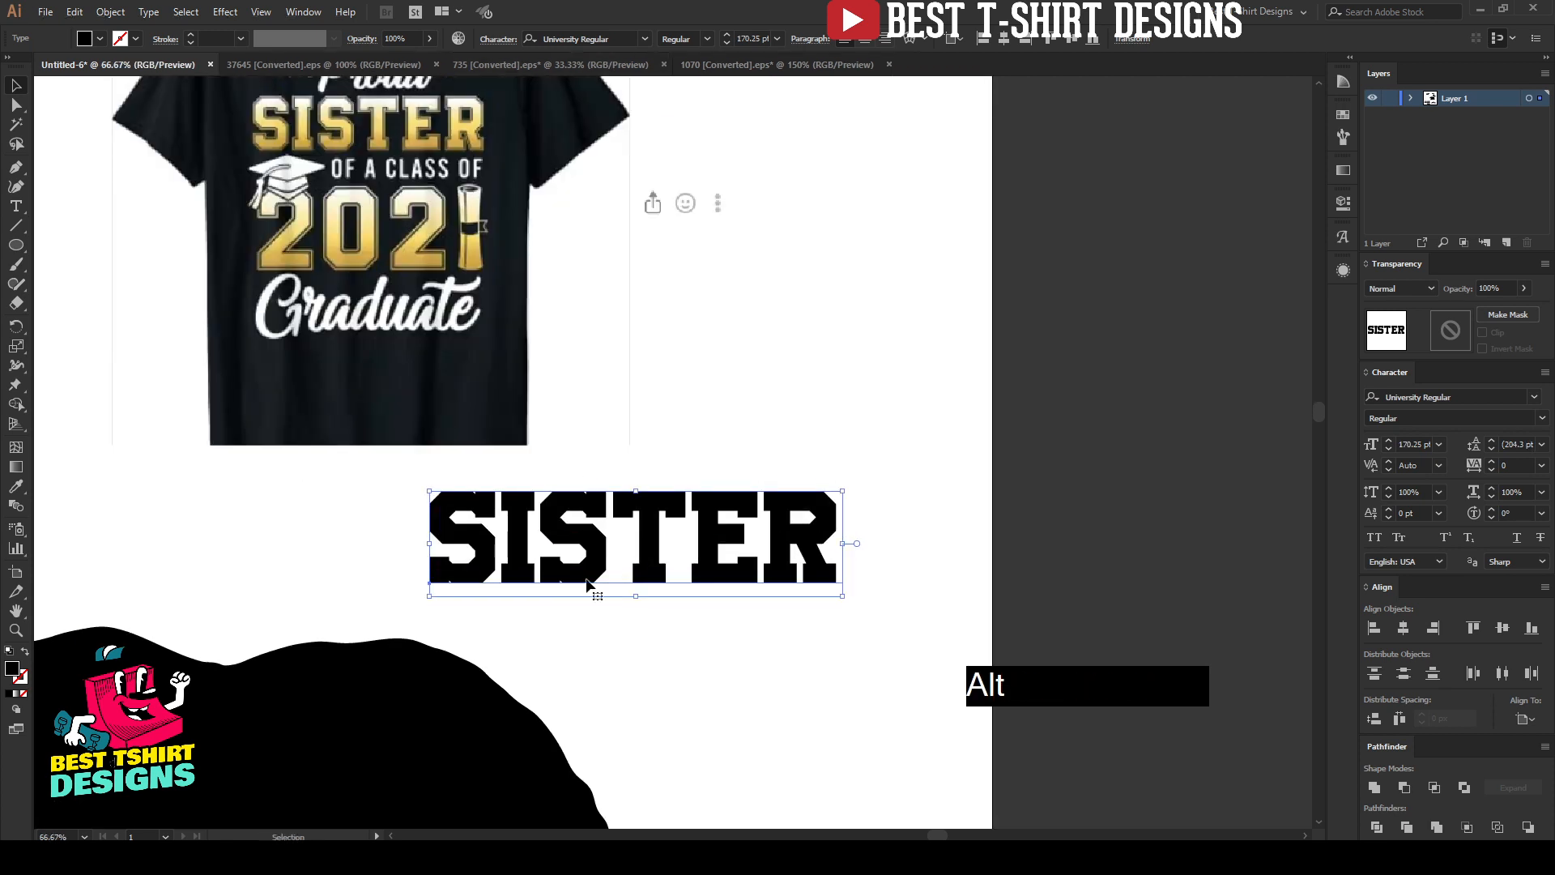
pyautogui.scroll(1, 362, 124)
pyautogui.scroll(3, 309, 123)
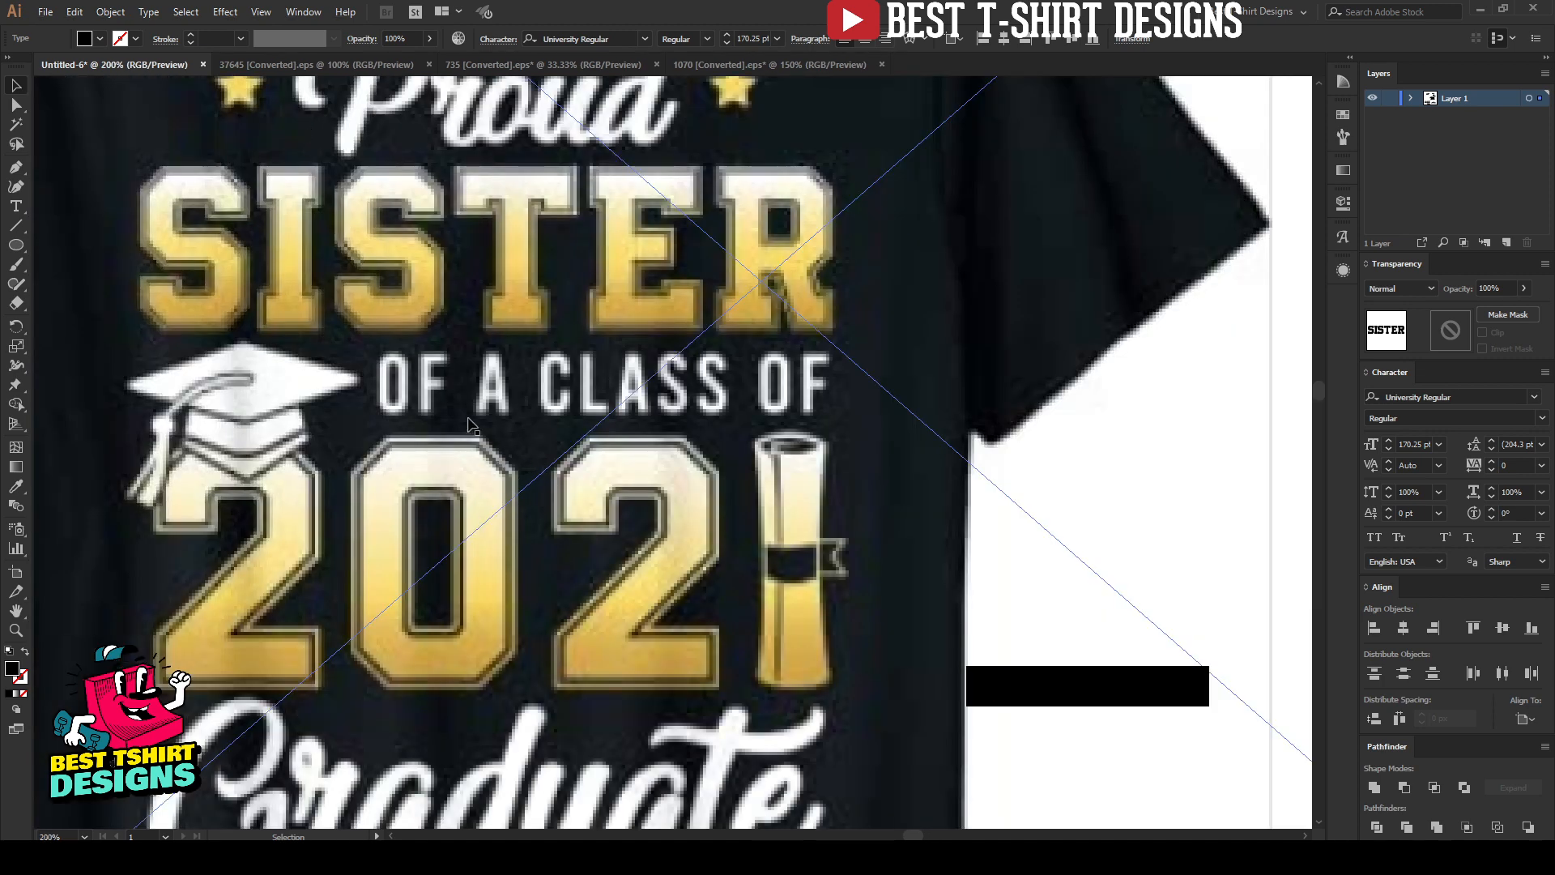
pyautogui.scroll(-3, 411, 366)
pyautogui.scroll(-1, 411, 366)
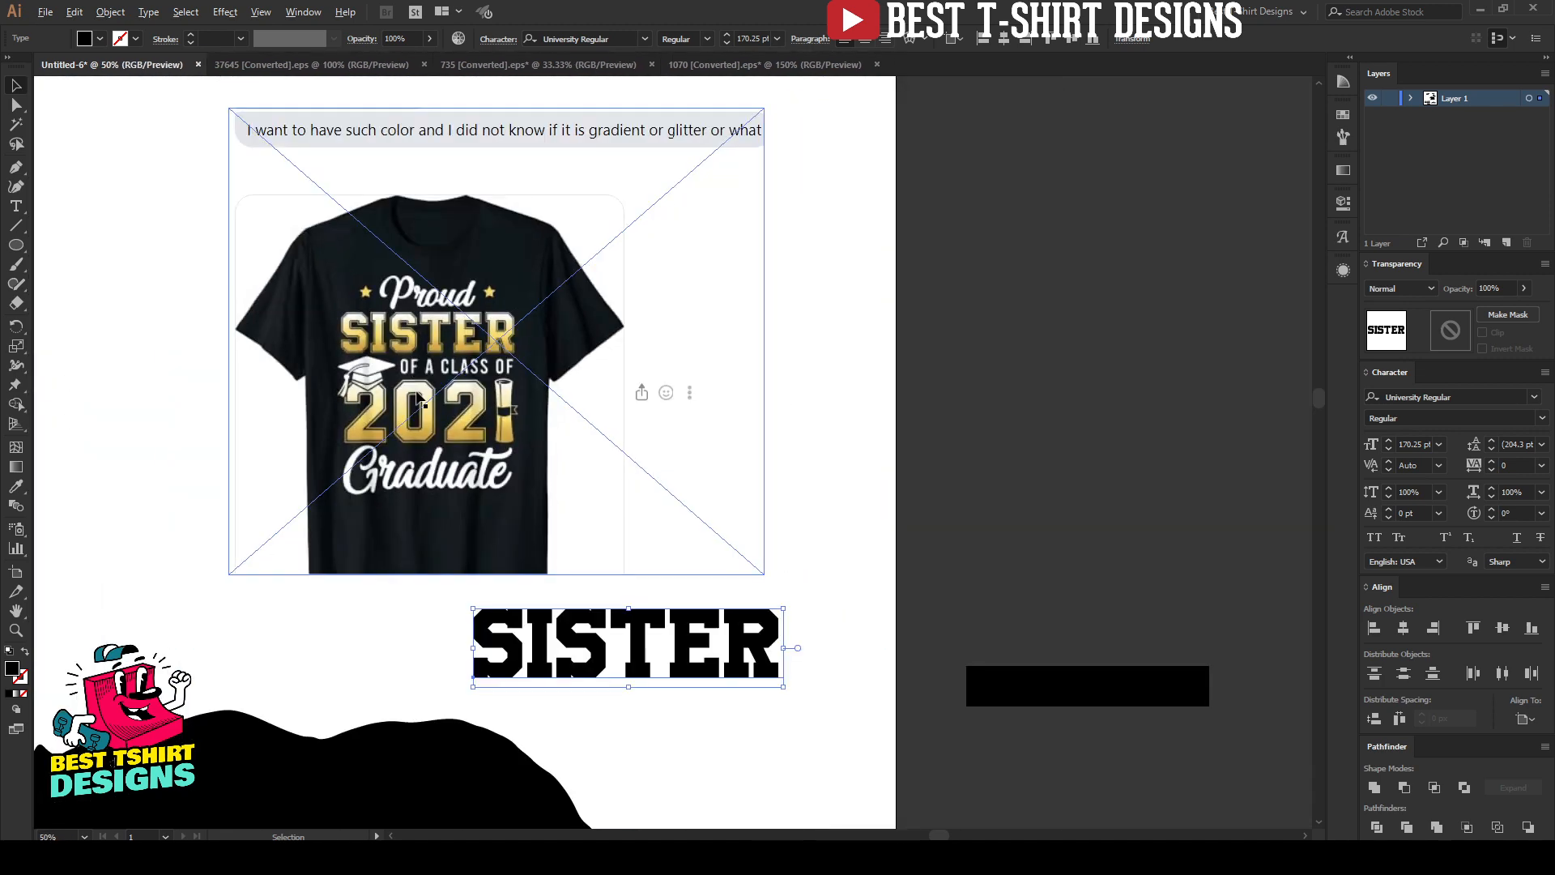
pyautogui.scroll(1, 666, 660)
pyautogui.click(665, 660)
pyautogui.moveTo(666, 660); pyautogui.dragTo(678, 657)
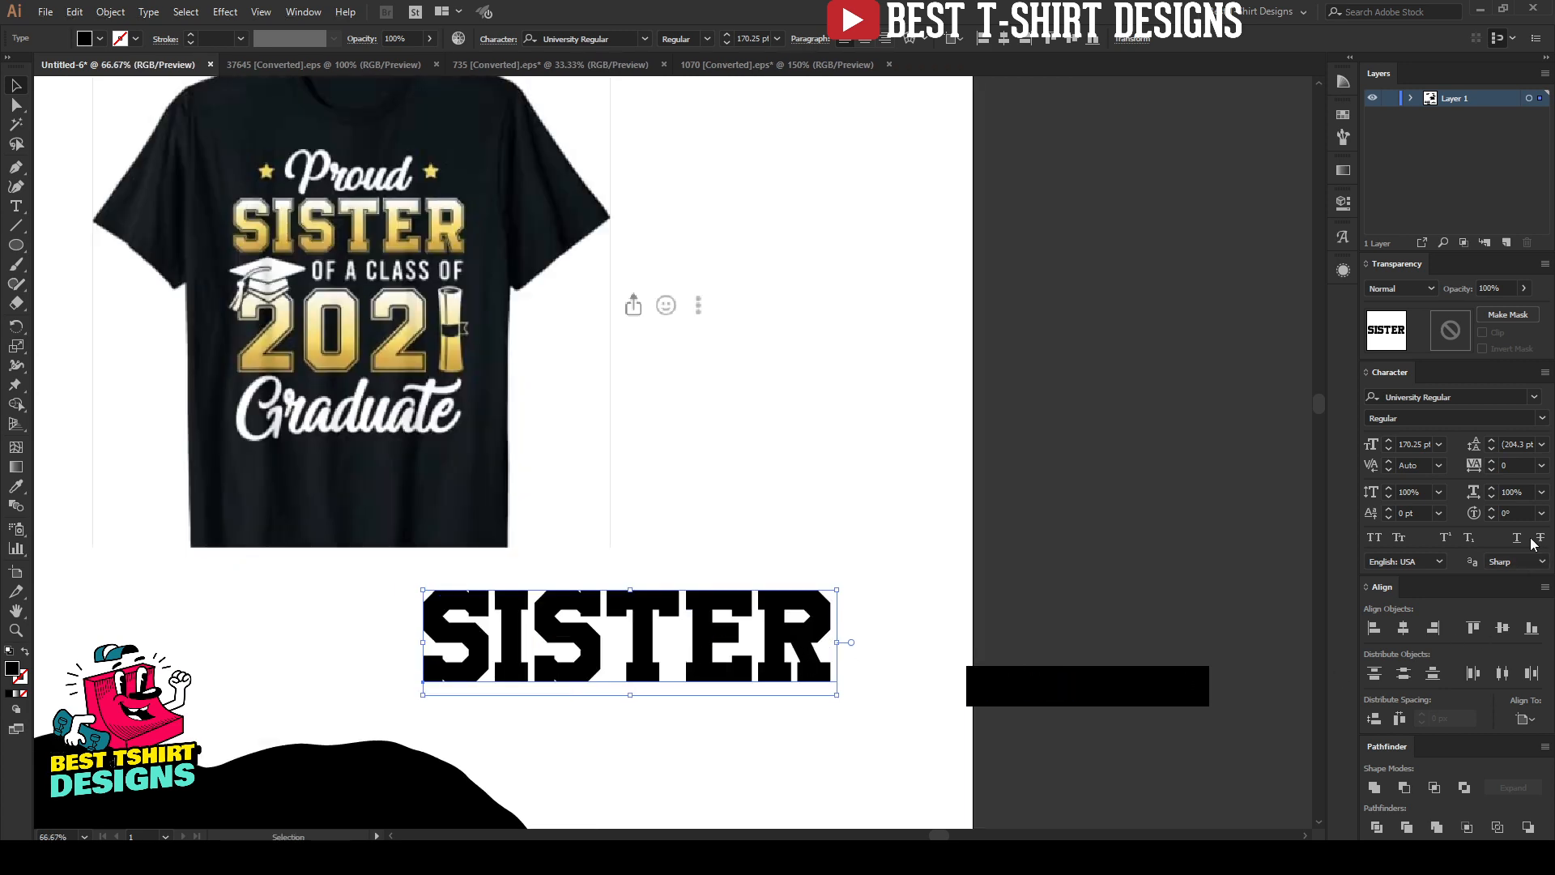
pyautogui.scroll(6, 1521, 465)
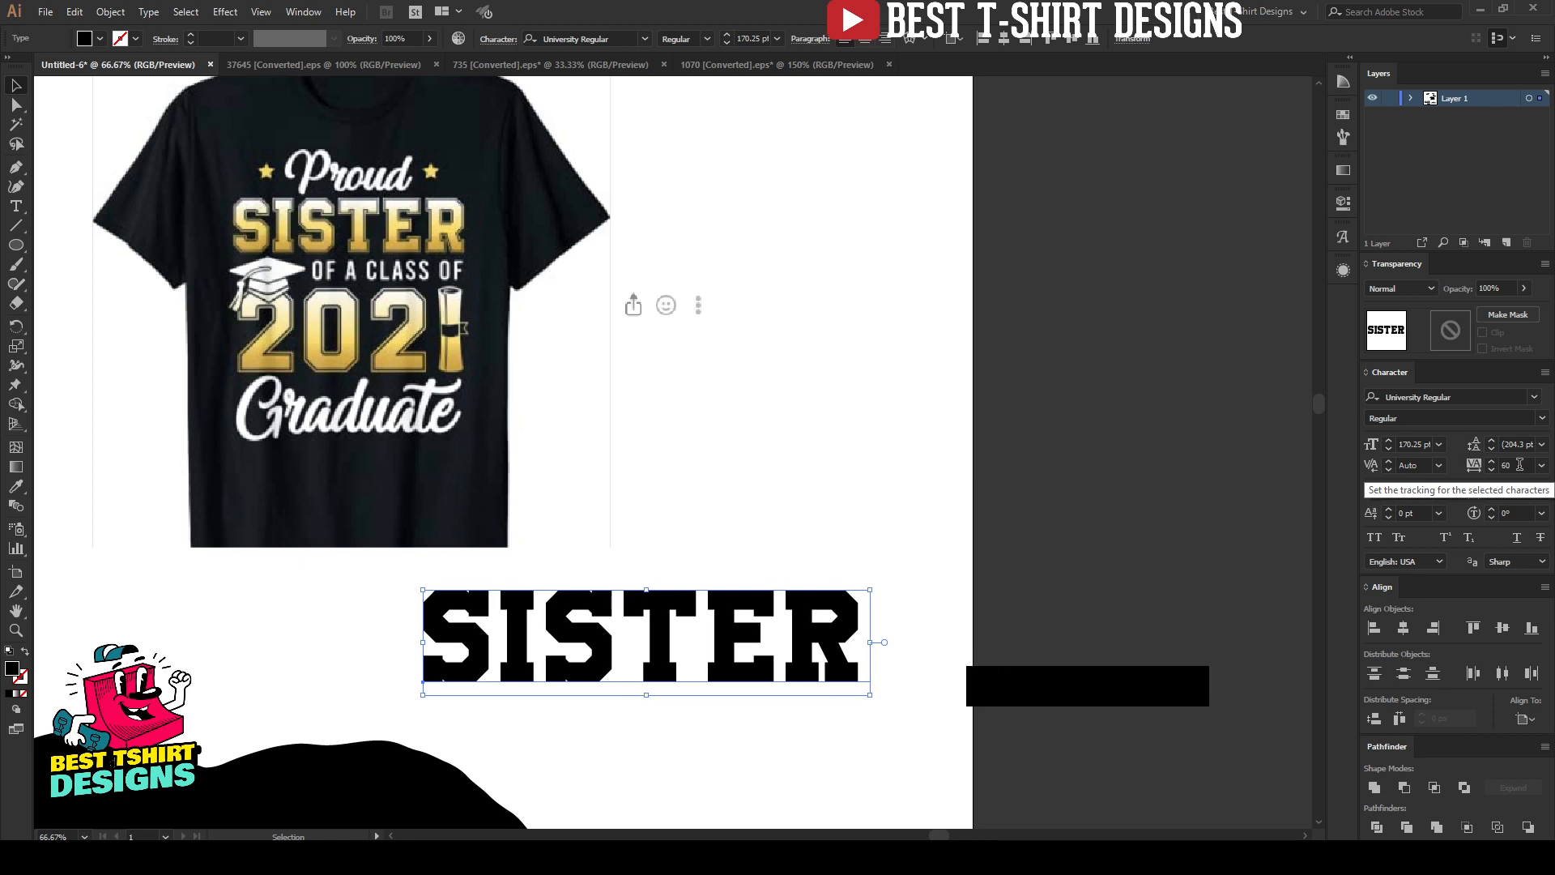
# Convert the SISTER text to outlines
pyautogui.rightClick(686, 633)
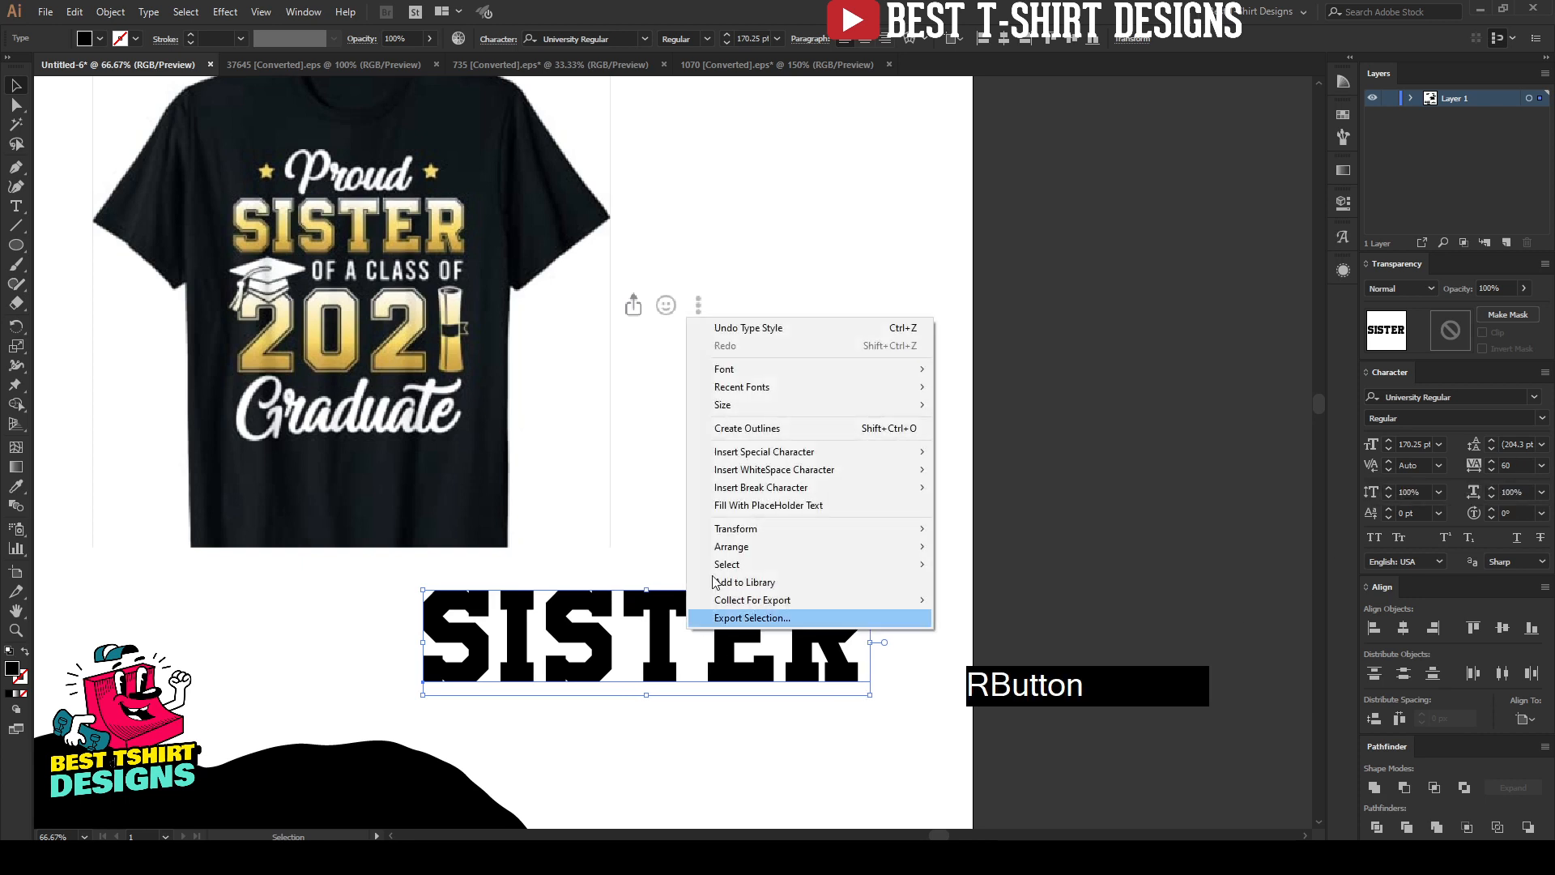
pyautogui.click(761, 428)
pyautogui.scroll(1, 658, 647)
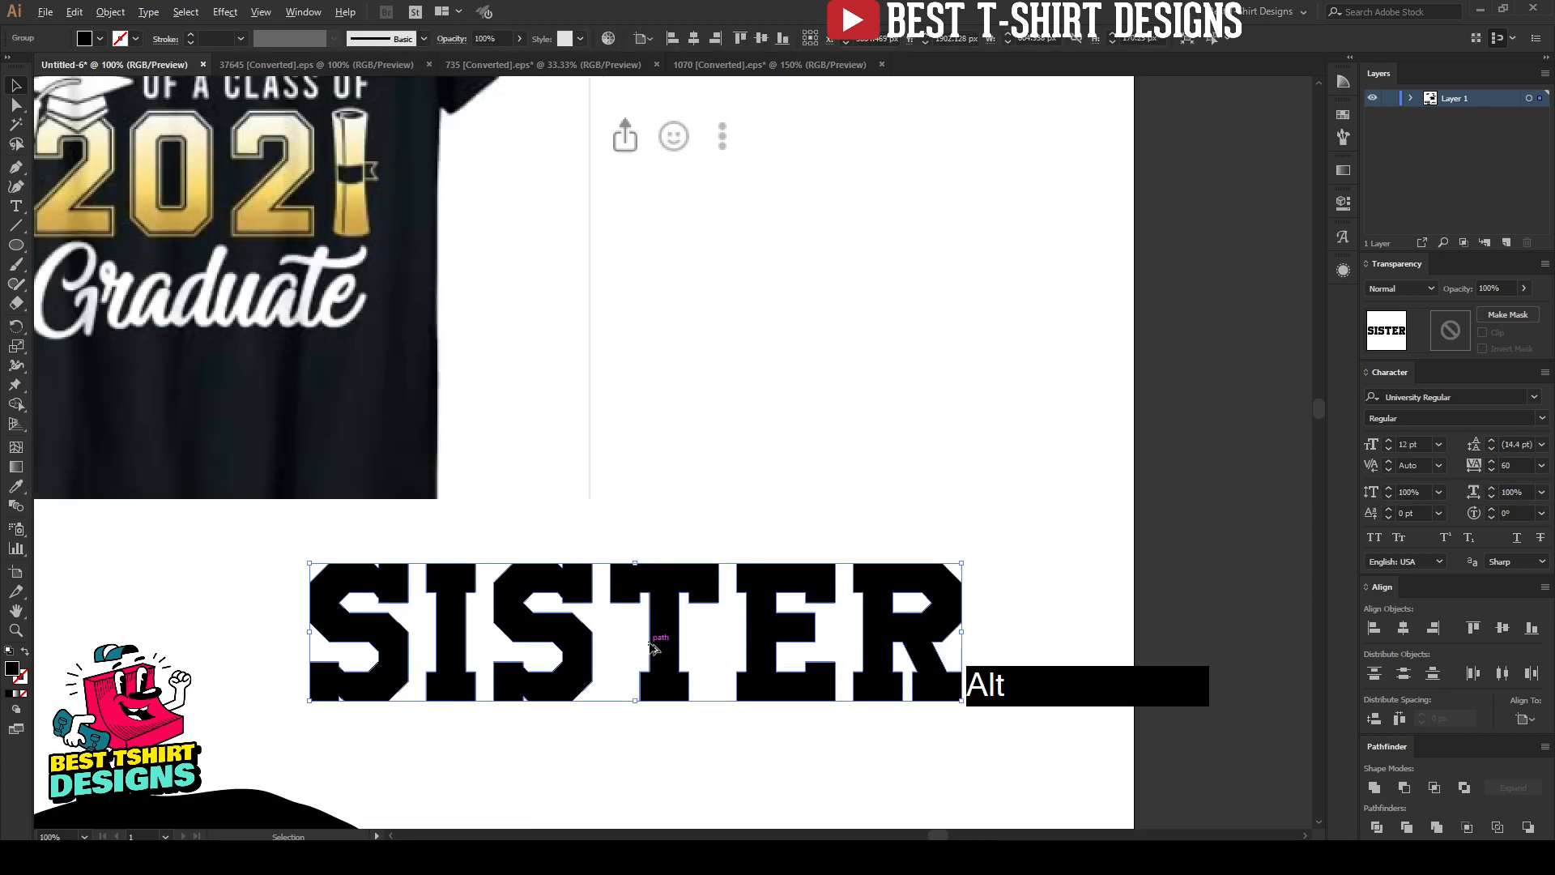
pyautogui.click(792, 472)
pyautogui.scroll(-4, 854, 389)
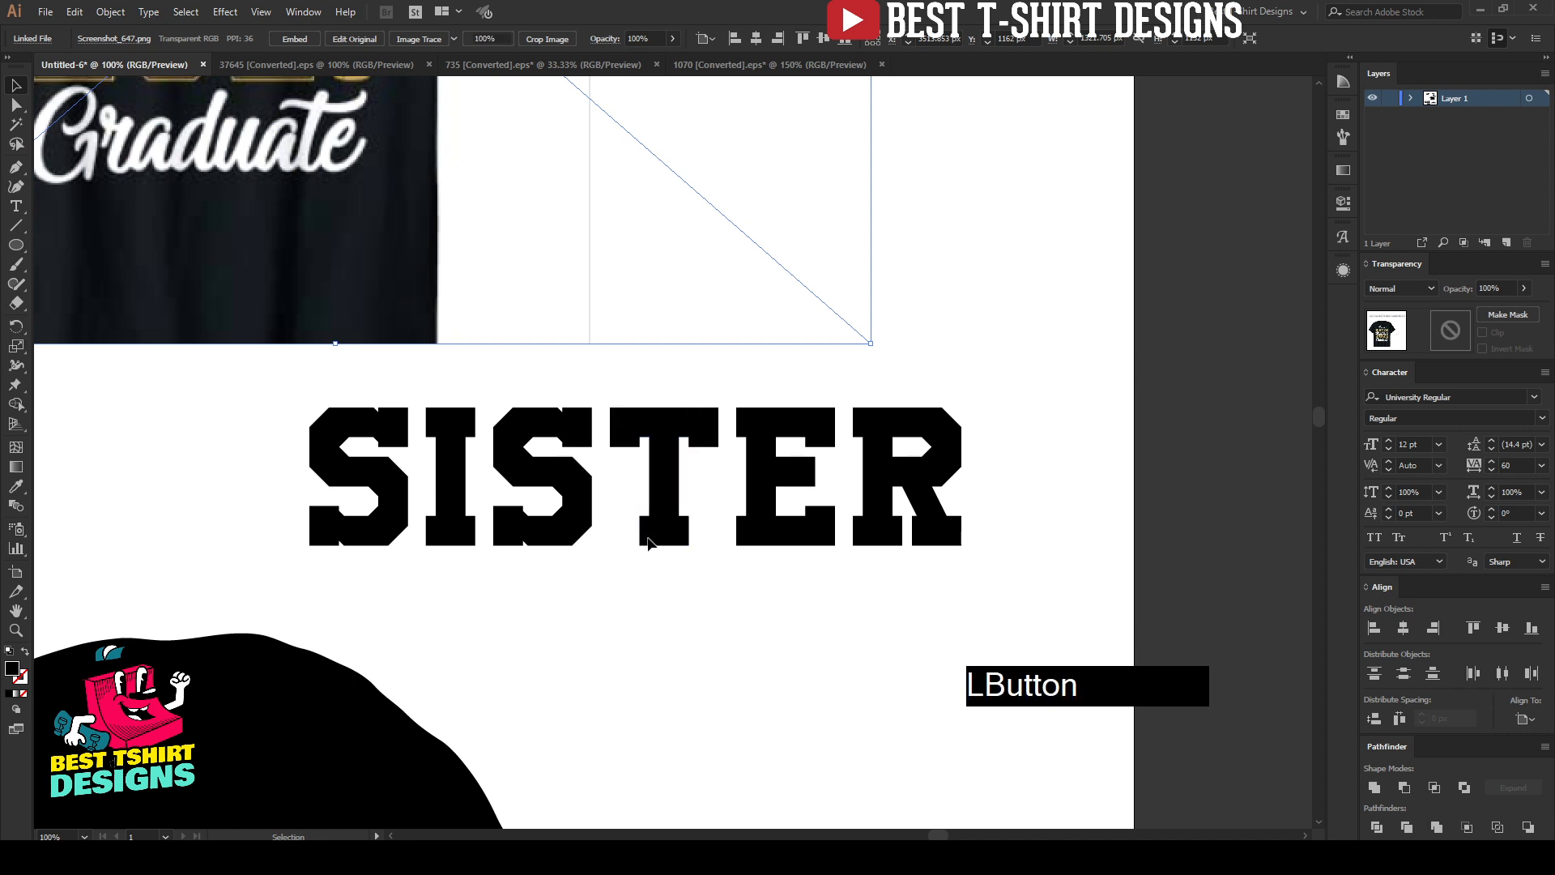
# Offset the outlined SISTER letters outward by 7 px with miter joins
pyautogui.click(648, 543)
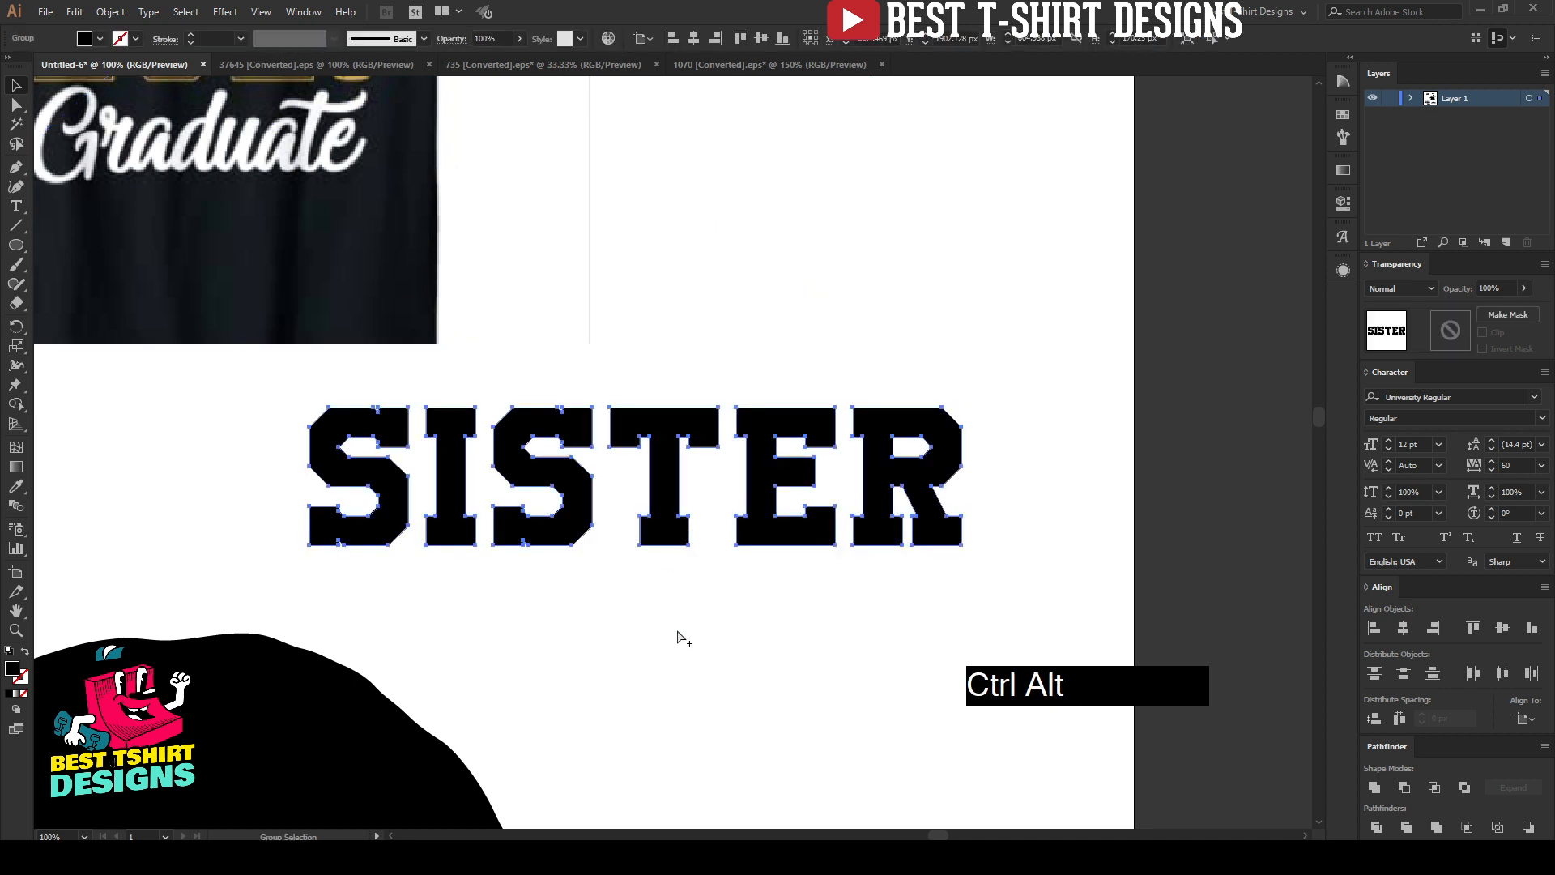
pyautogui.hotkey('ctrl', 'alt', 'o')
pyautogui.click(959, 507)
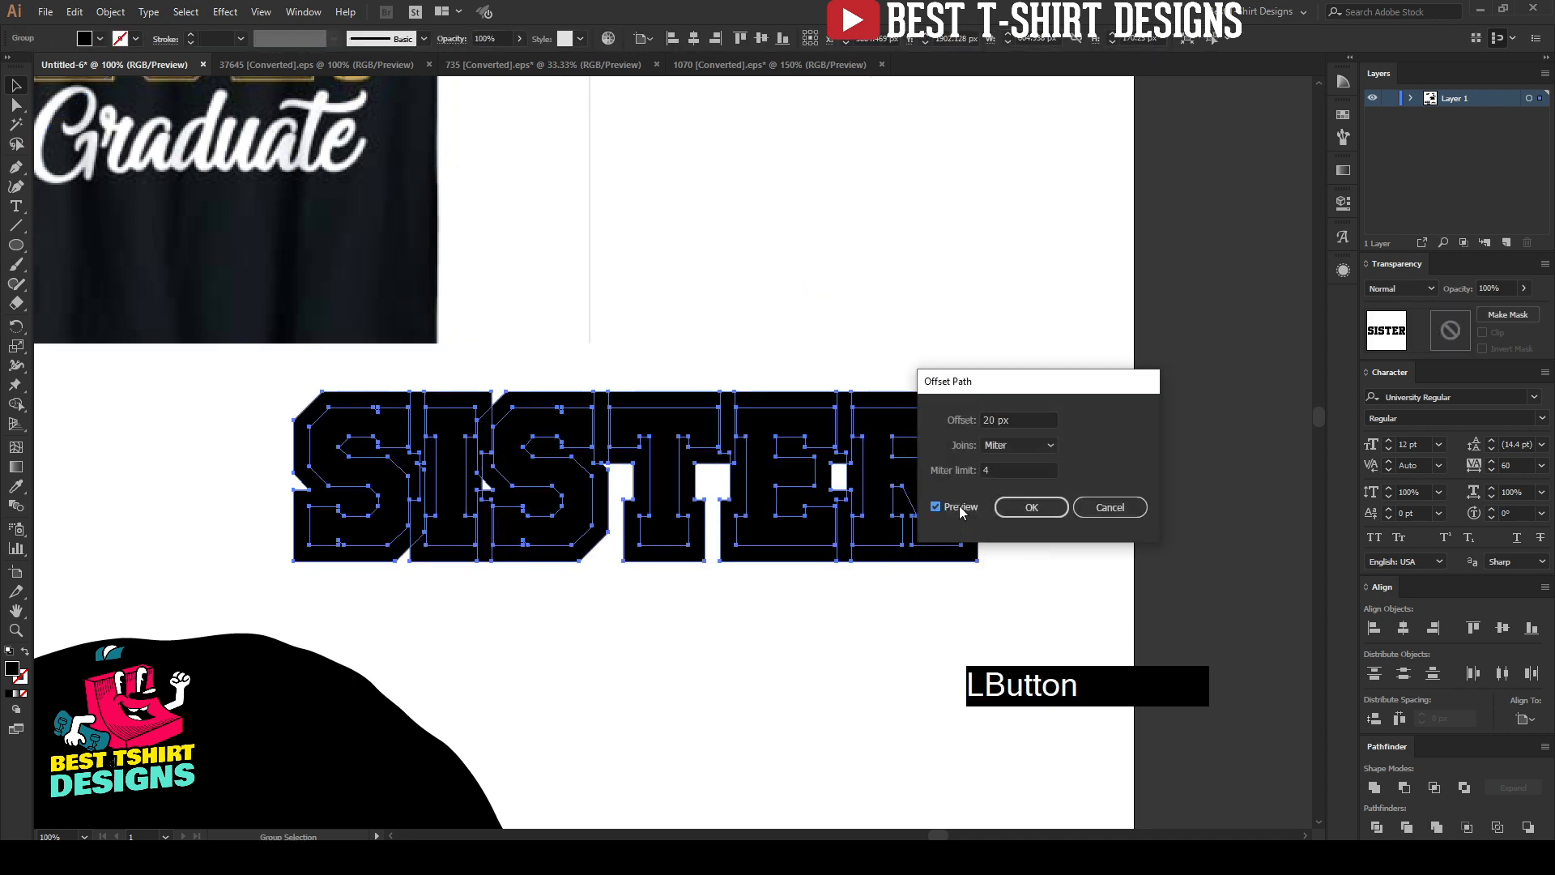
pyautogui.moveTo(1030, 382); pyautogui.dragTo(978, 233)
pyautogui.scroll(-1, 968, 271)
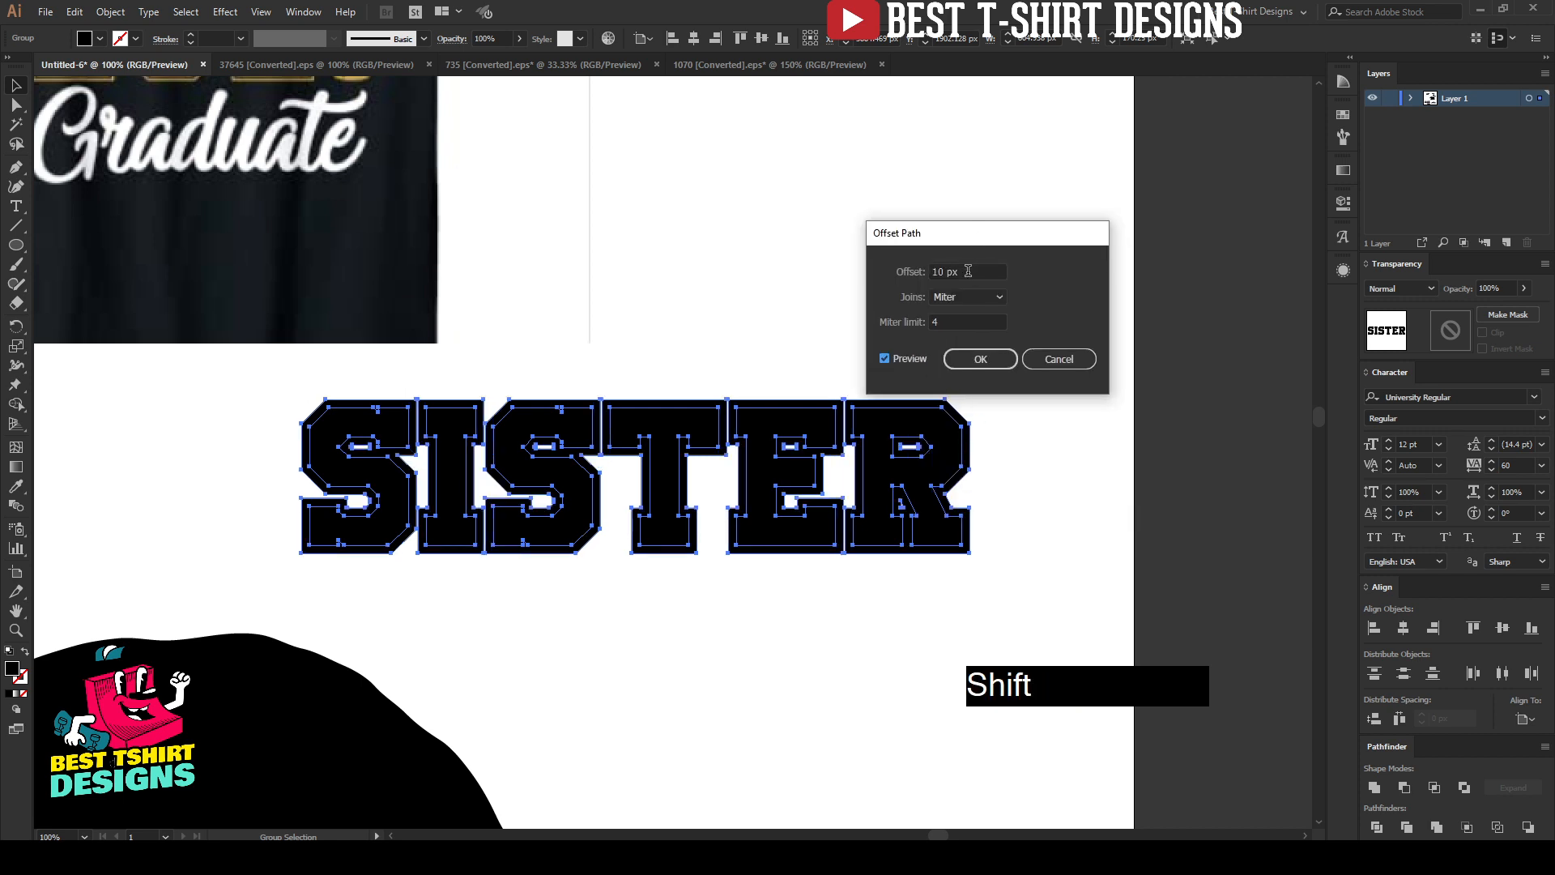
pyautogui.scroll(-1, 968, 271)
pyautogui.scroll(-2, 968, 272)
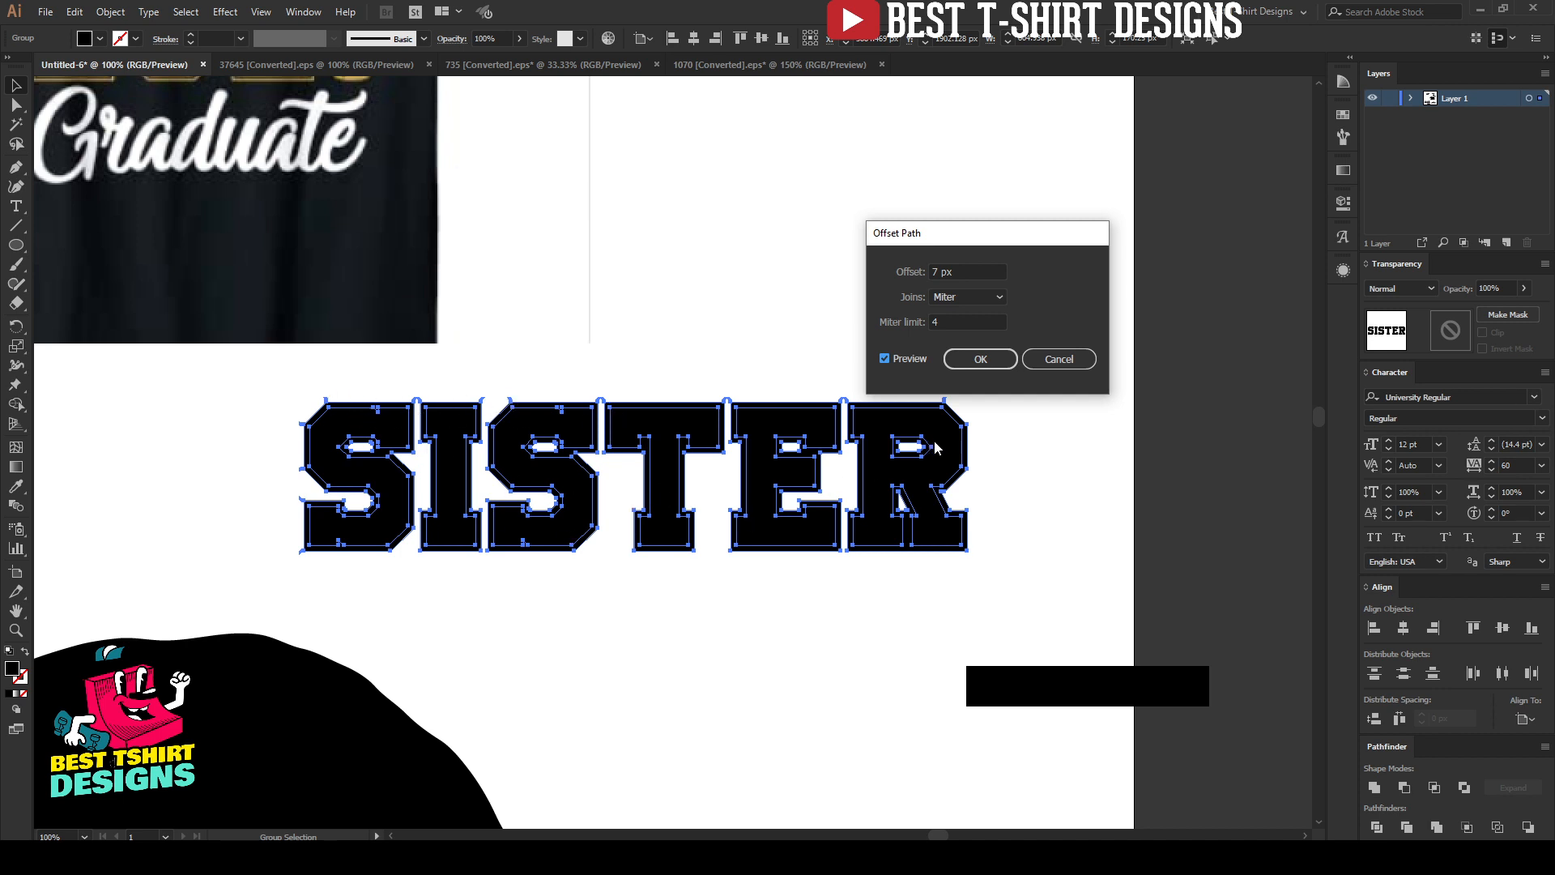
pyautogui.click(985, 362)
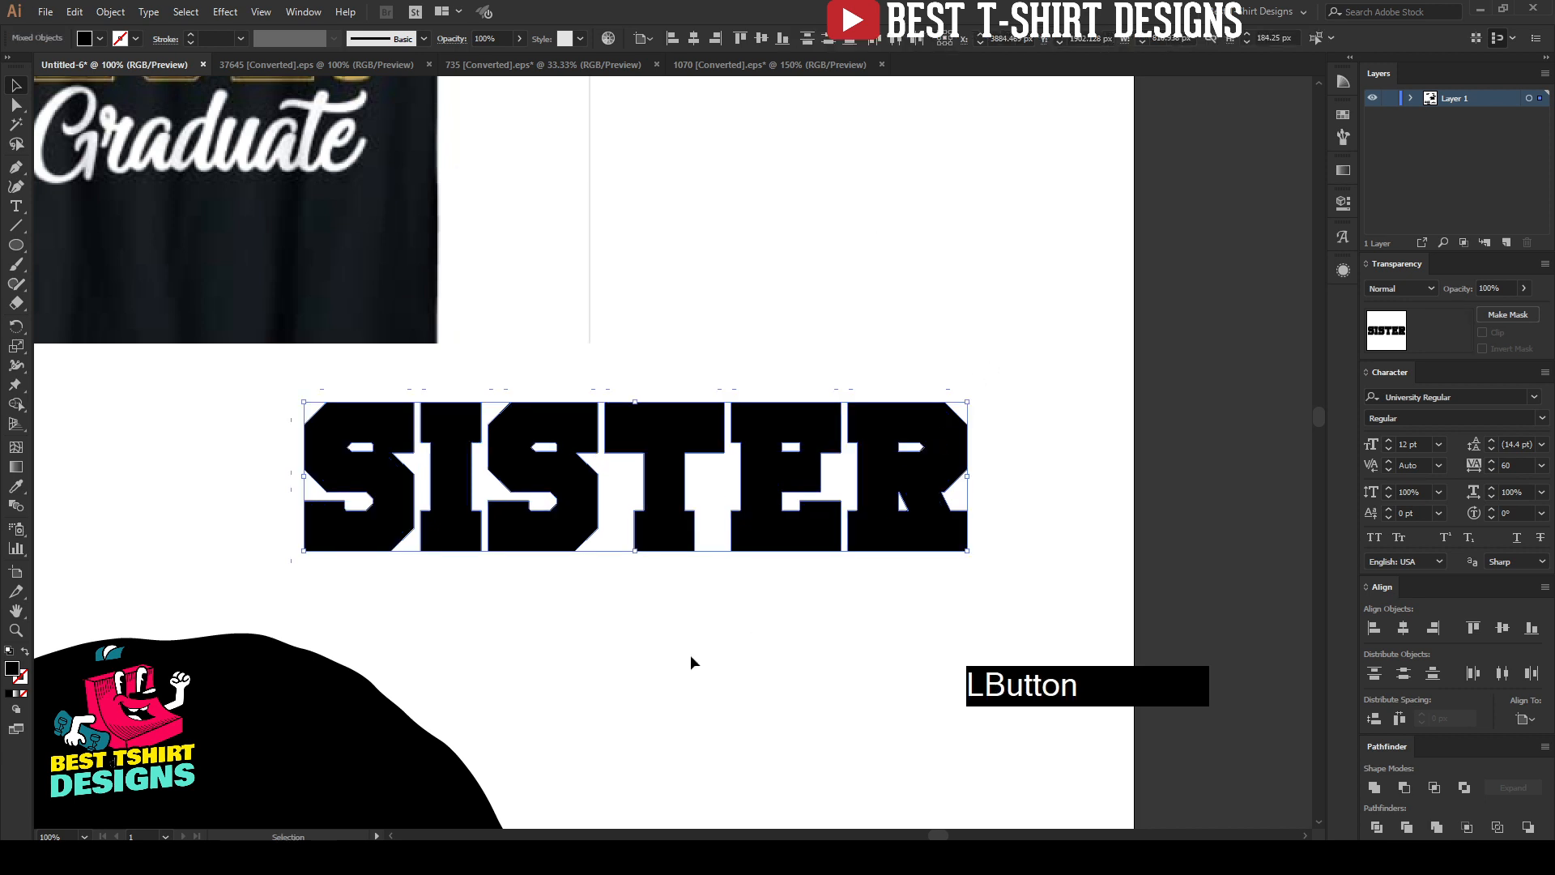
# Swap fill and stroke on the offset SISTER paths and set their stroke weight to 3 pt
pyautogui.scroll(1, 629, 628)
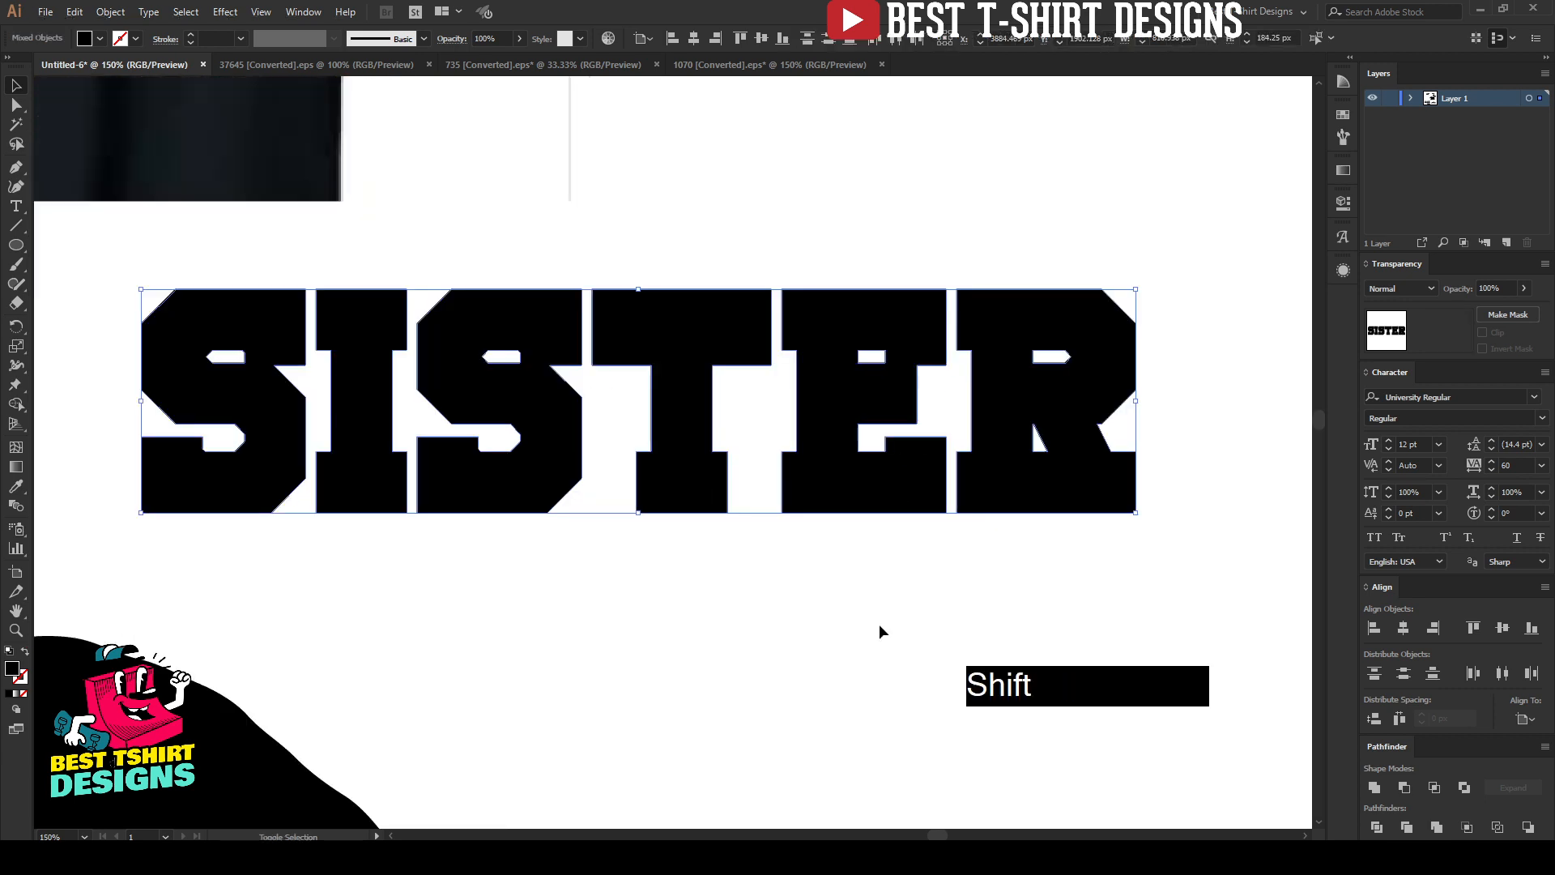
pyautogui.hotkey('shift', 'x')
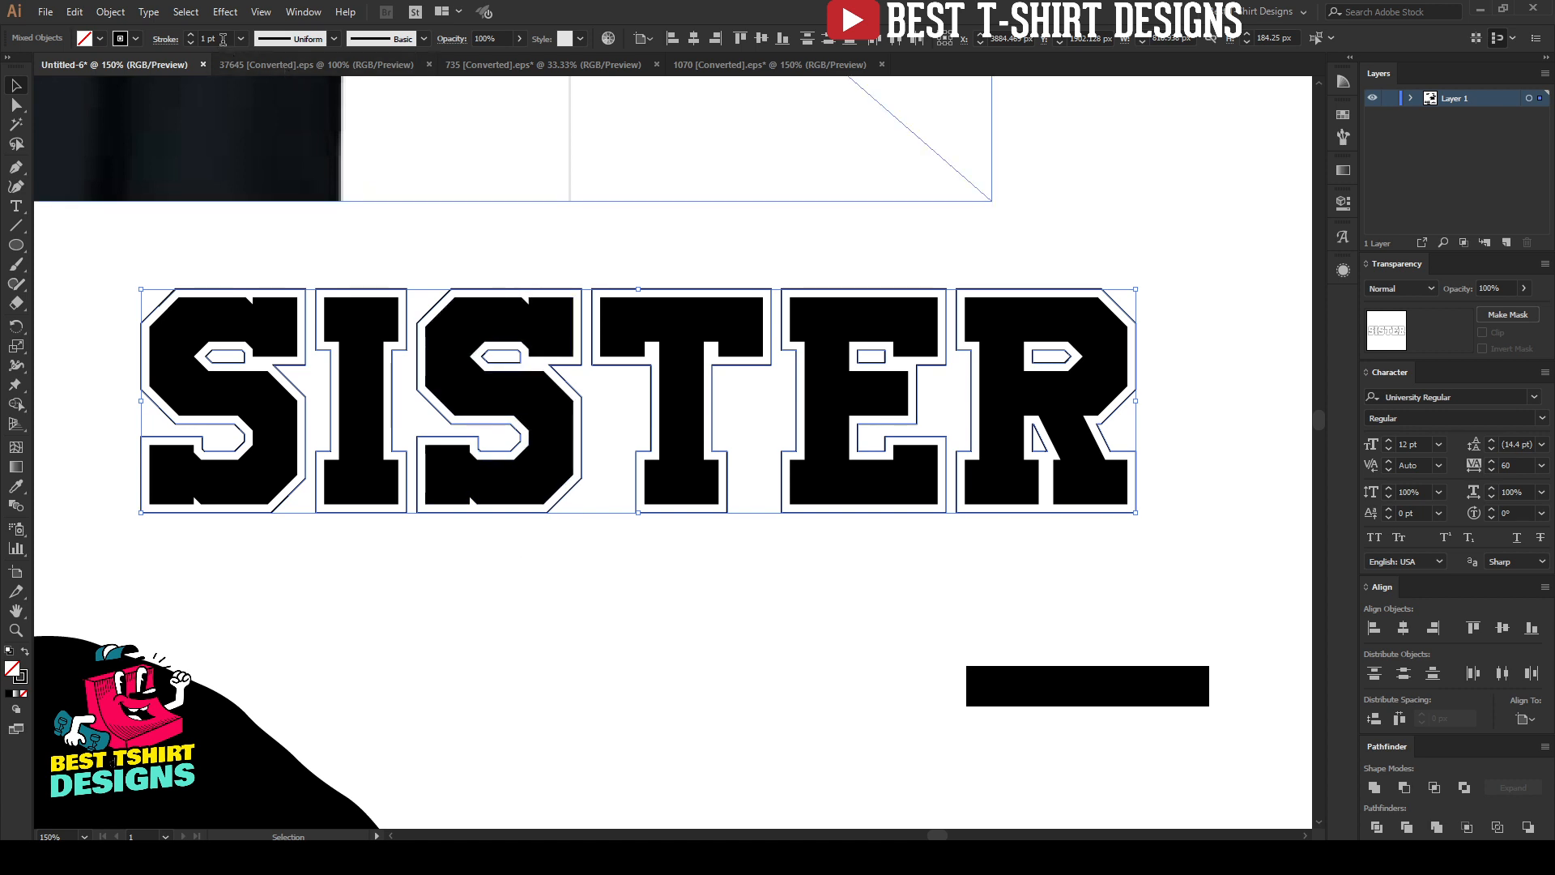
pyautogui.scroll(2, 223, 39)
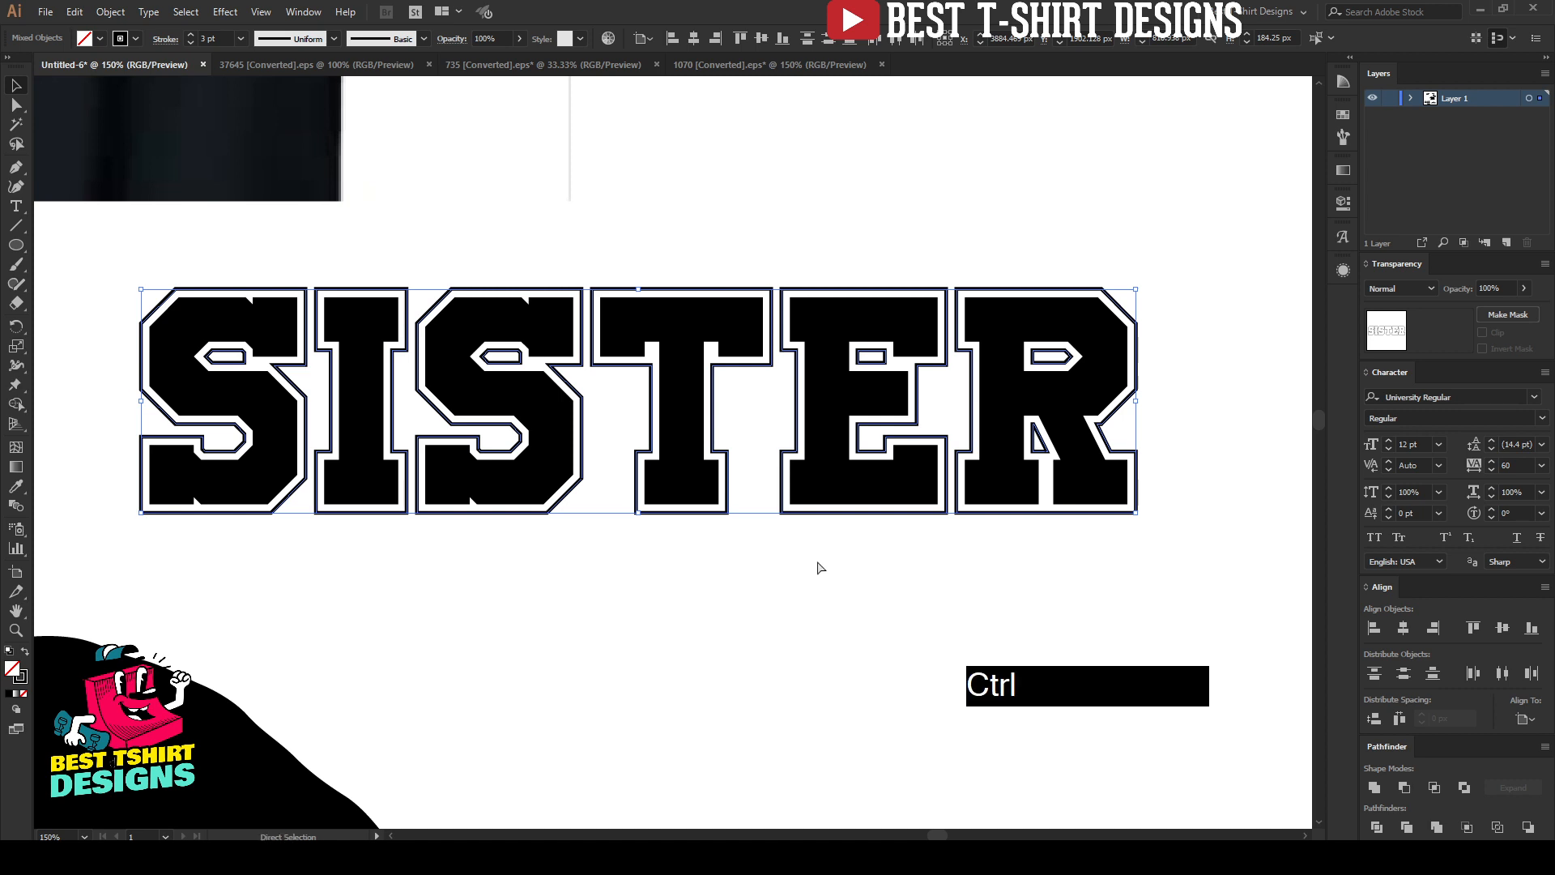
# Cut the stroked offset outline, paste it behind the solid SISTER lettering, and select the solid letters
pyautogui.hotkey('ctrl', 'x')
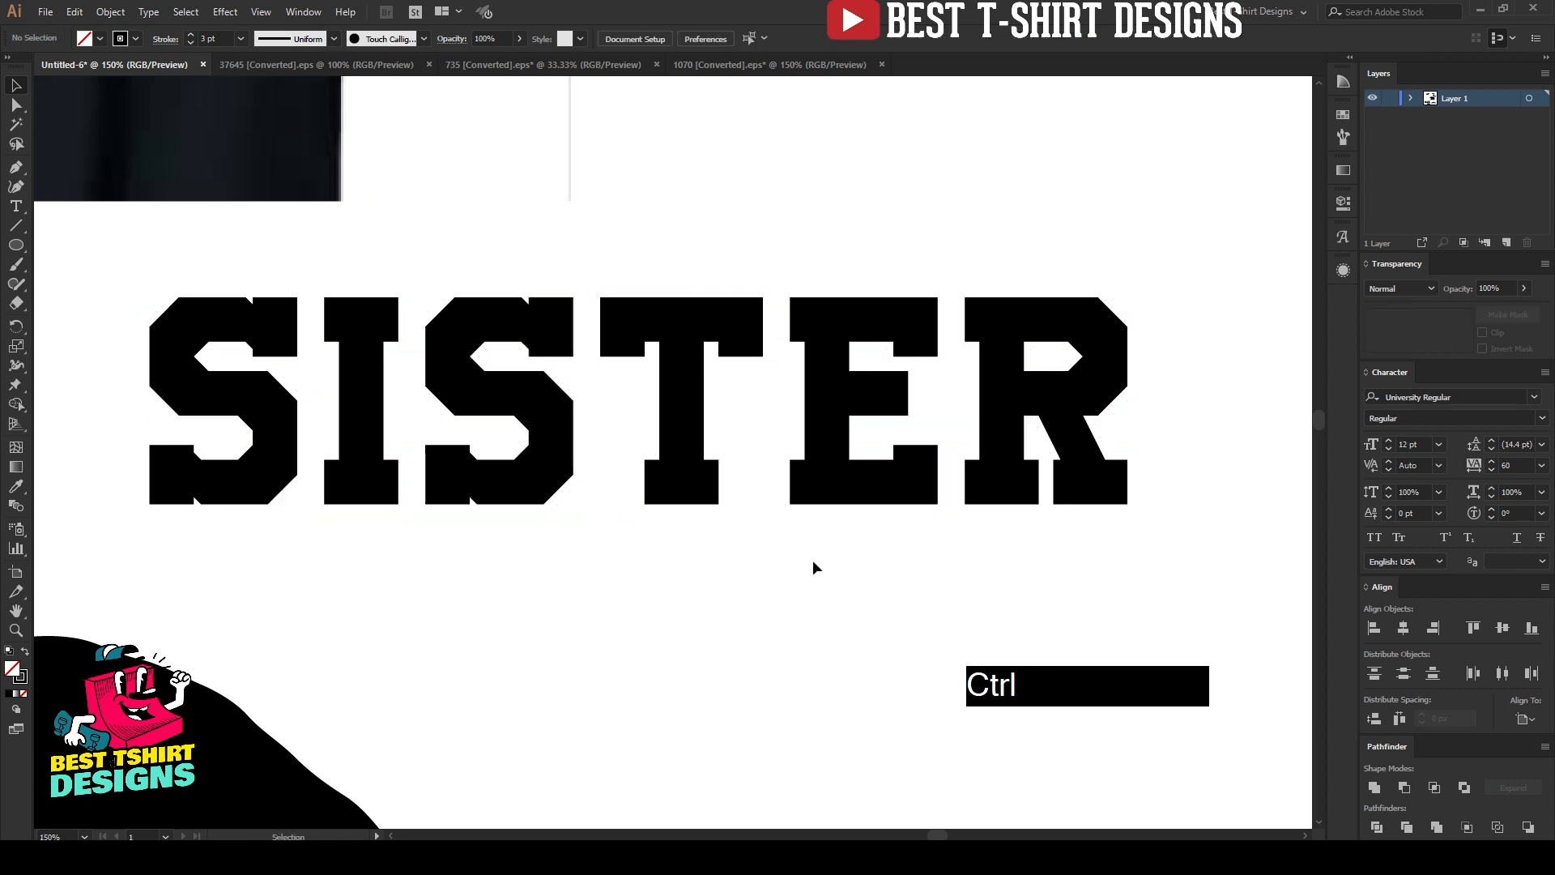
pyautogui.click(671, 472)
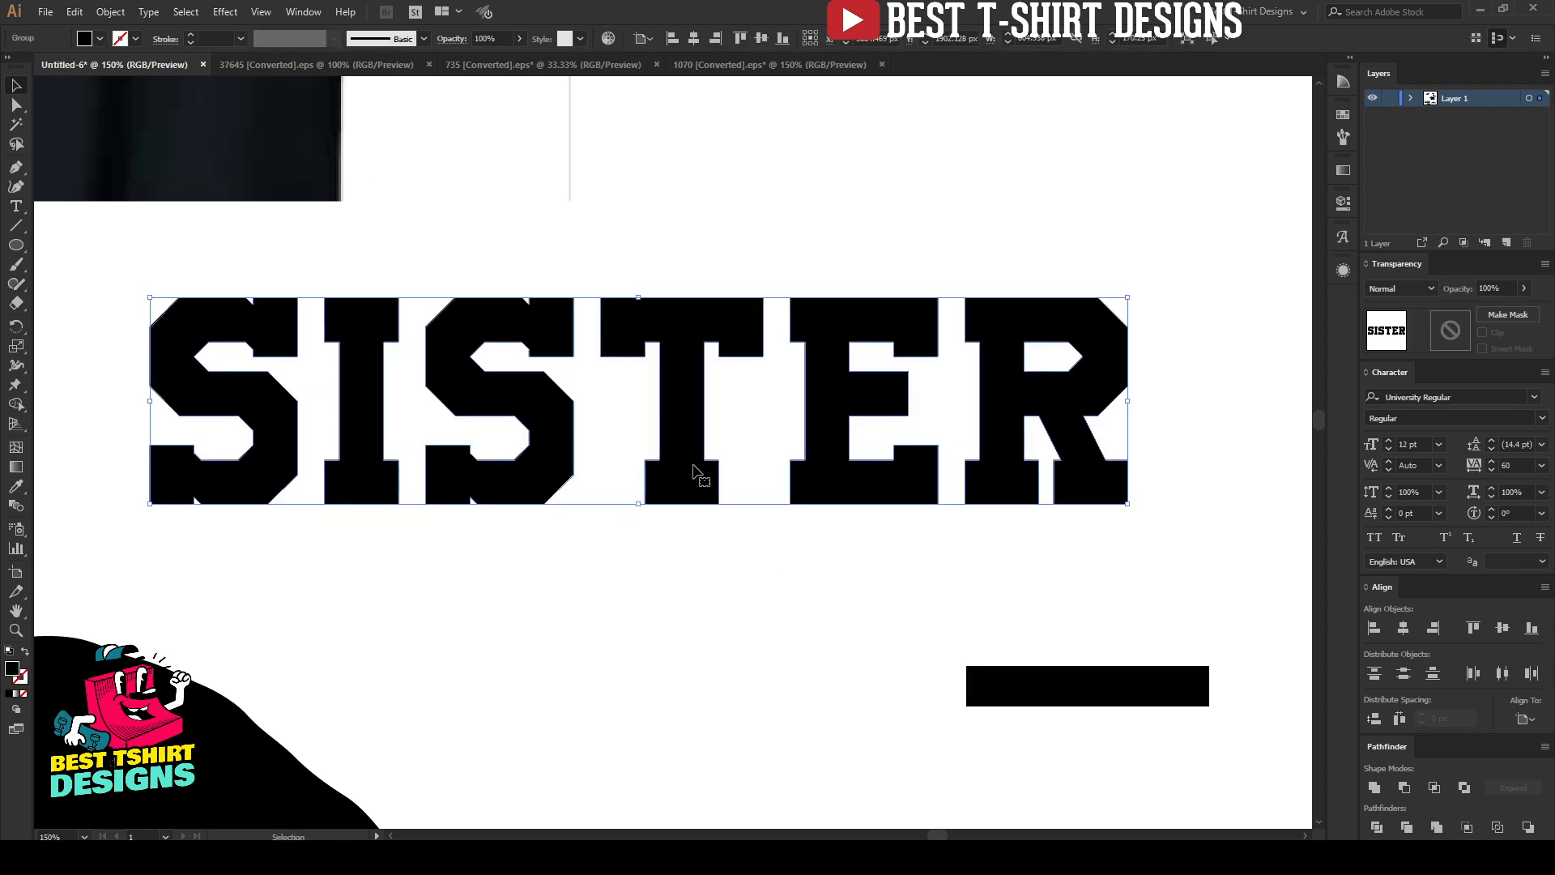
pyautogui.hotkey('ctrl', 'b')
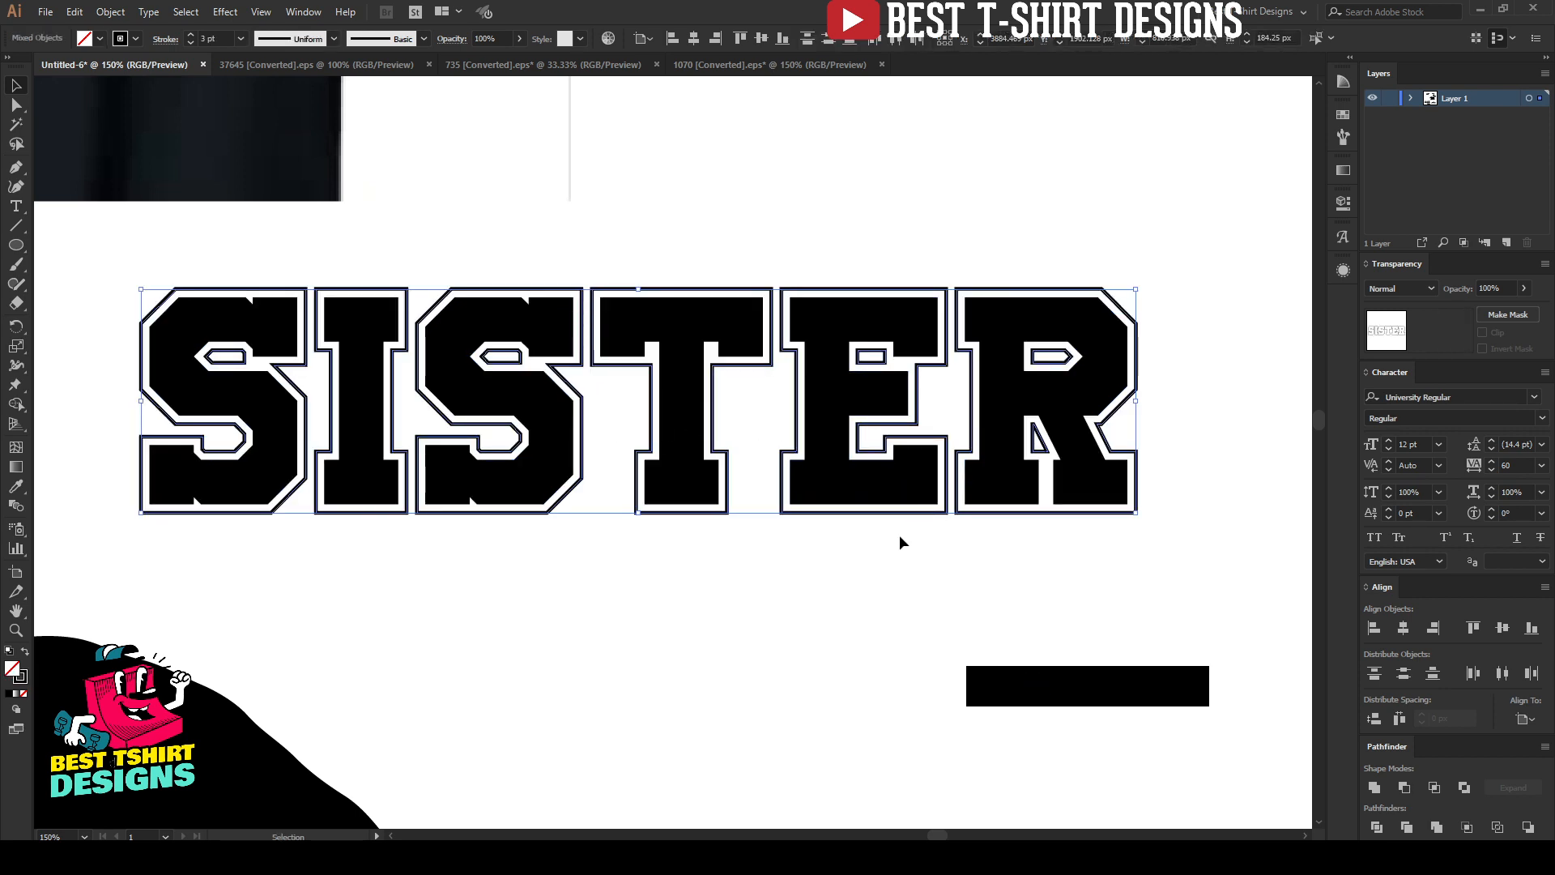
pyautogui.click(554, 439)
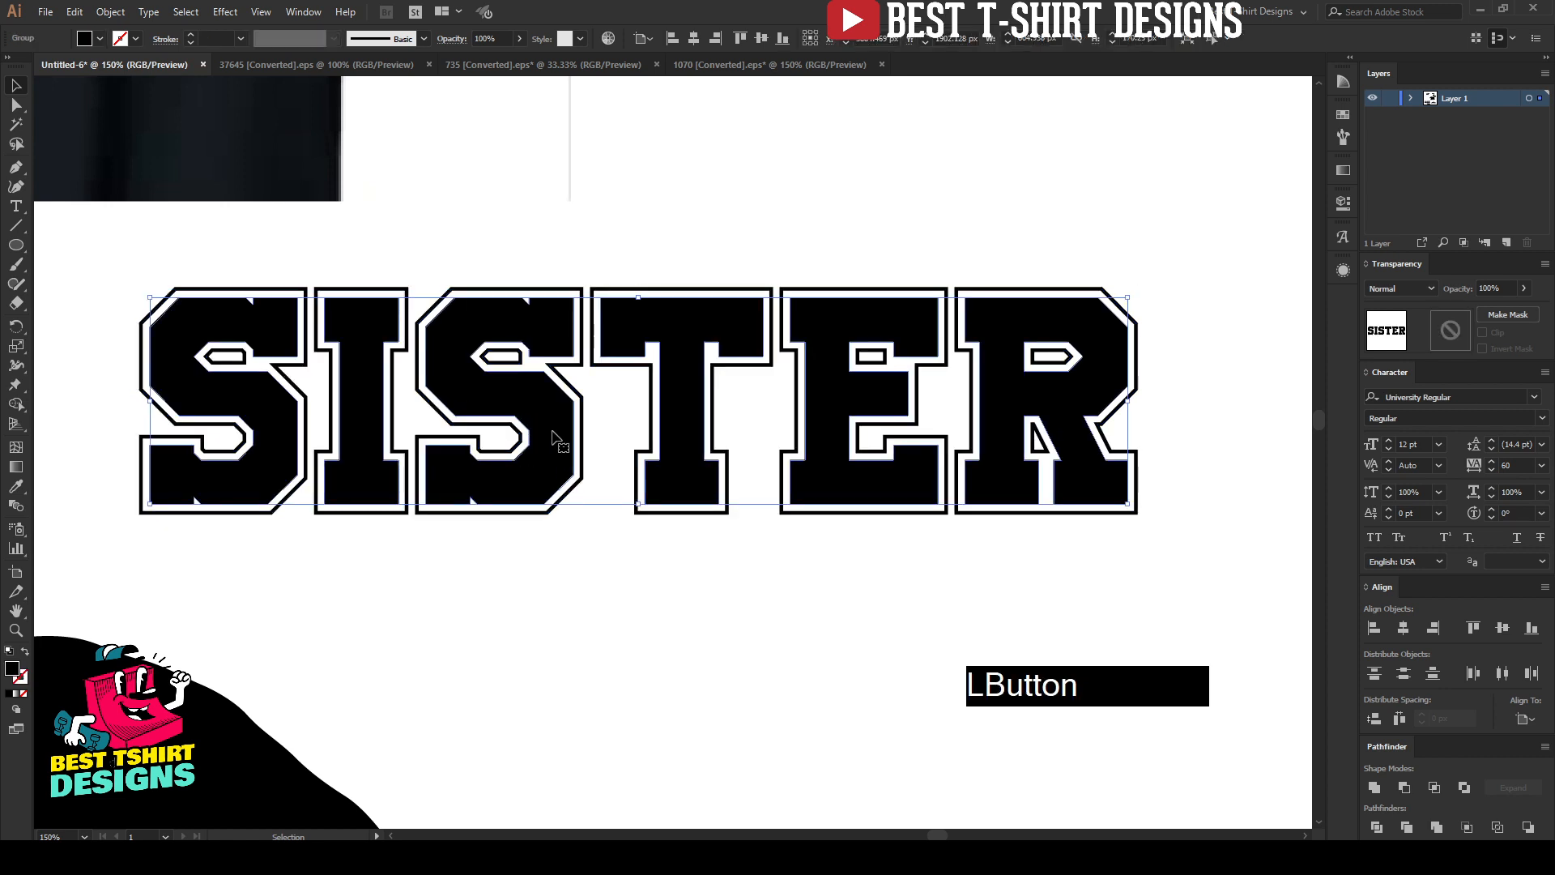
# Expand the fill and stroke of the solid SISTER letters and their offset outlines into plain shapes
pyautogui.click(585, 350)
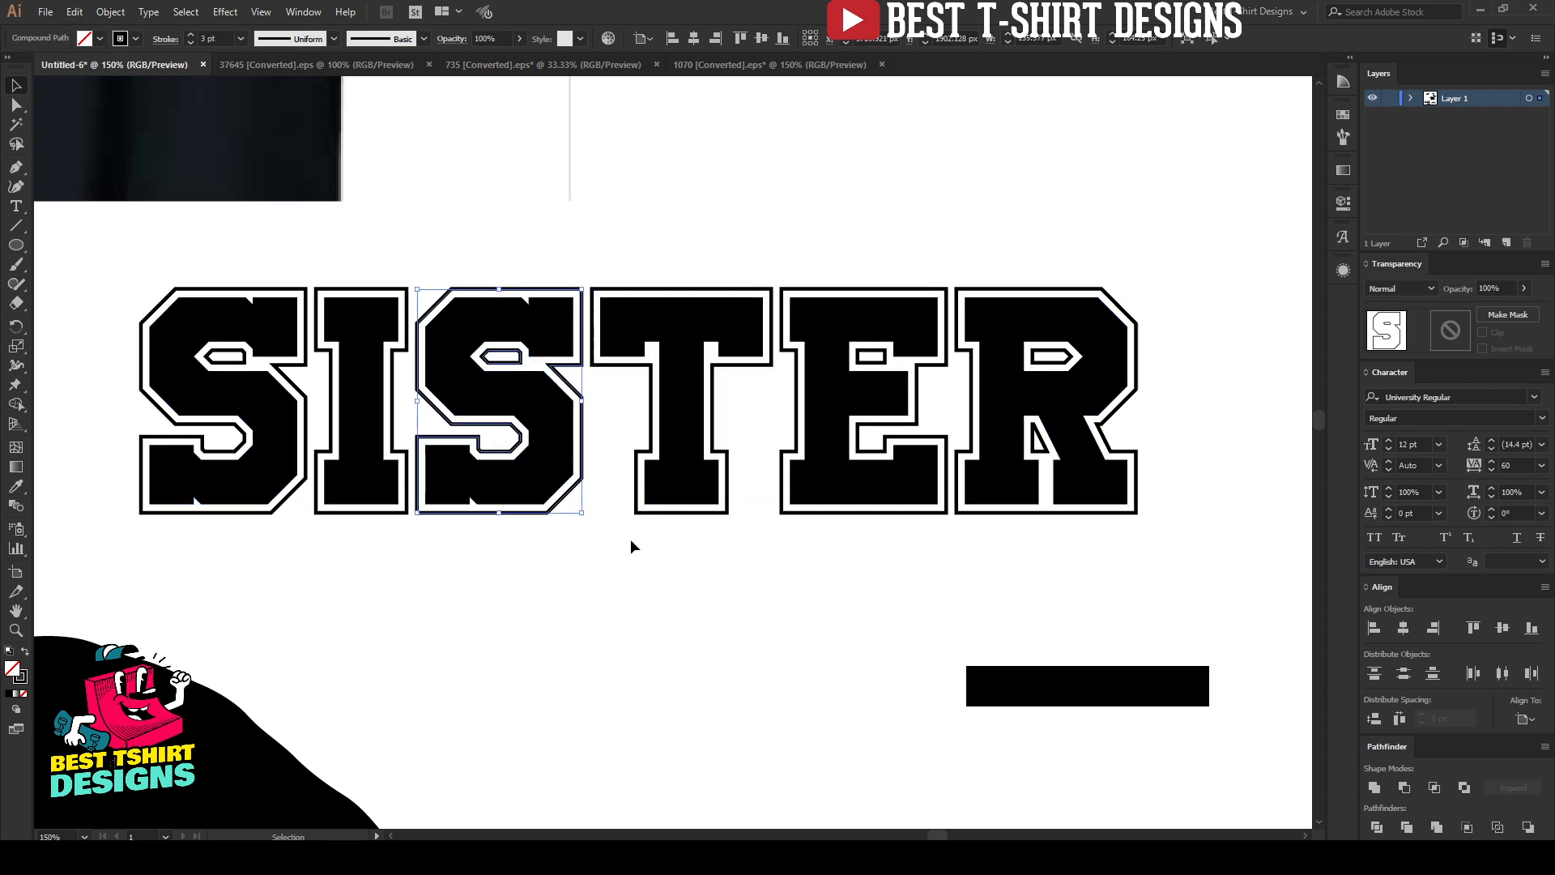
pyautogui.click(90, 331)
pyautogui.moveTo(91, 331); pyautogui.dragTo(1226, 454)
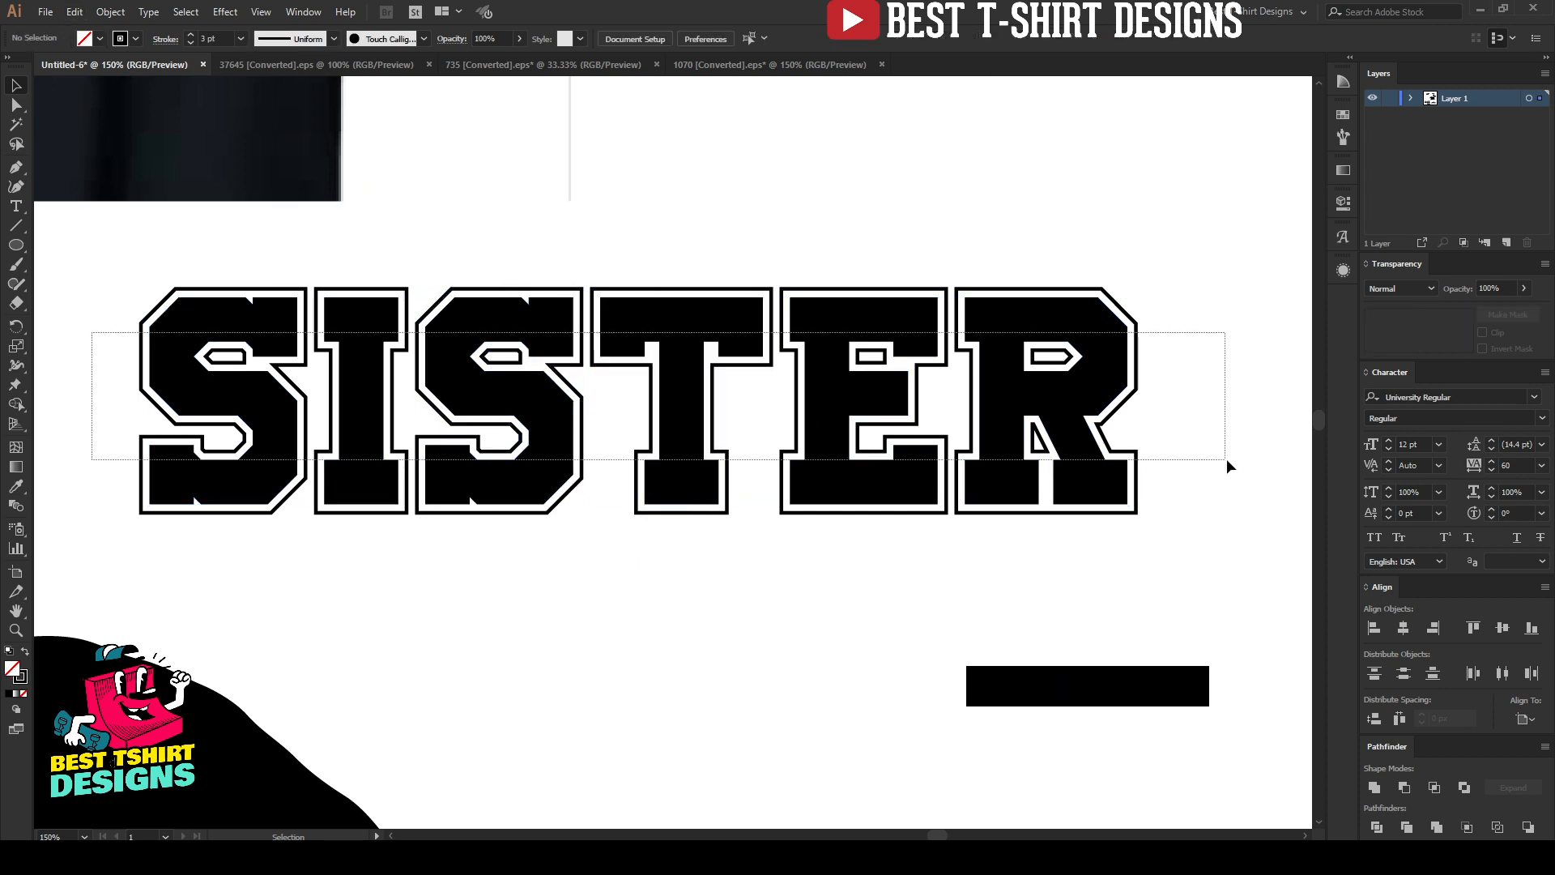
pyautogui.click(111, 11)
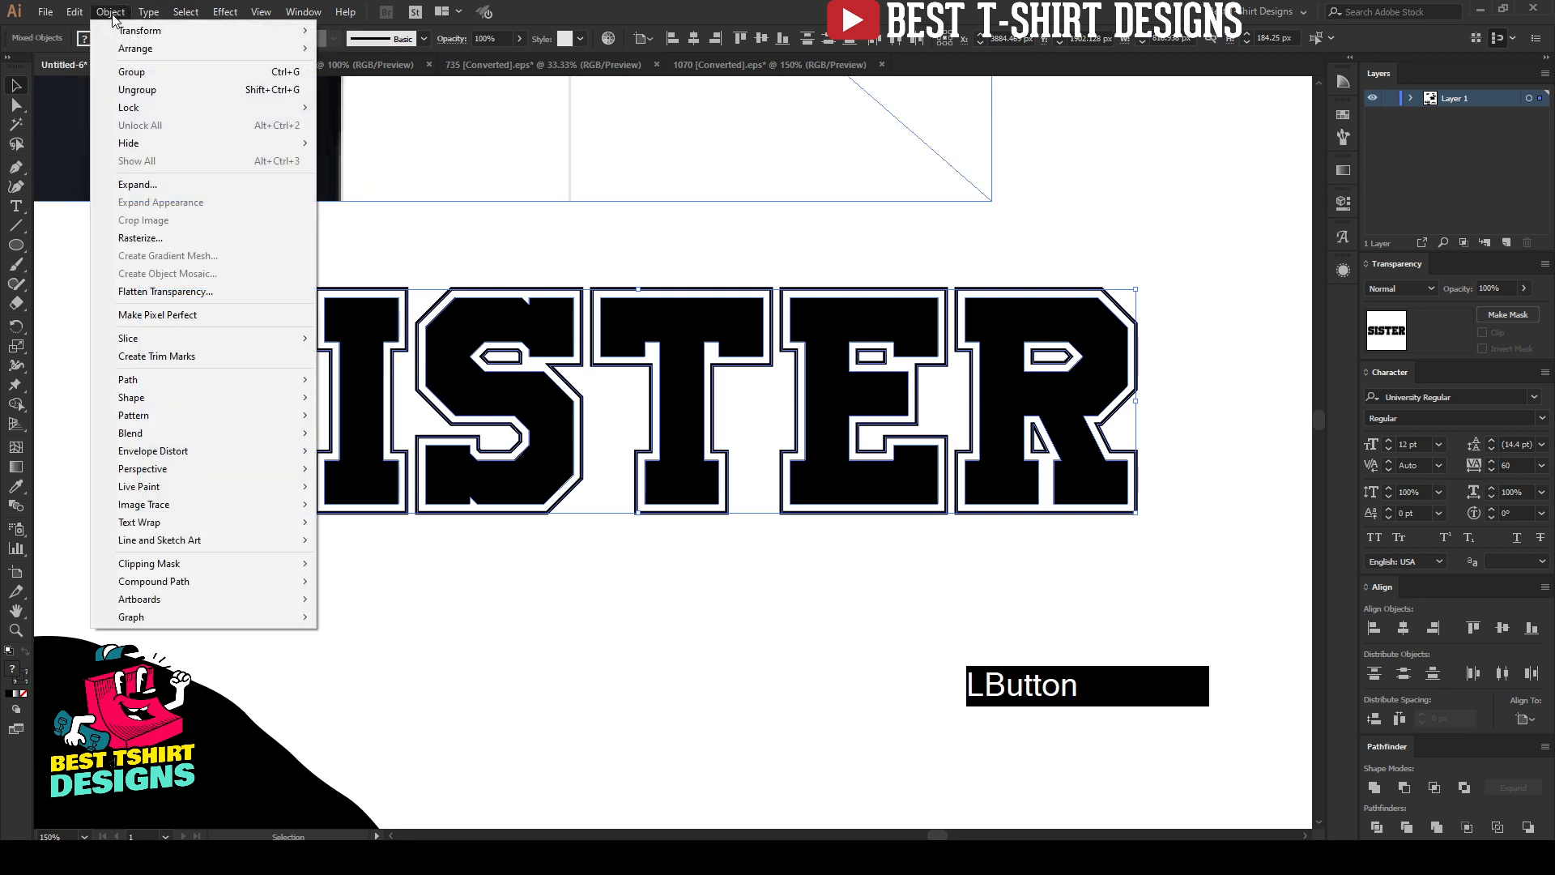
pyautogui.click(152, 186)
pyautogui.click(729, 519)
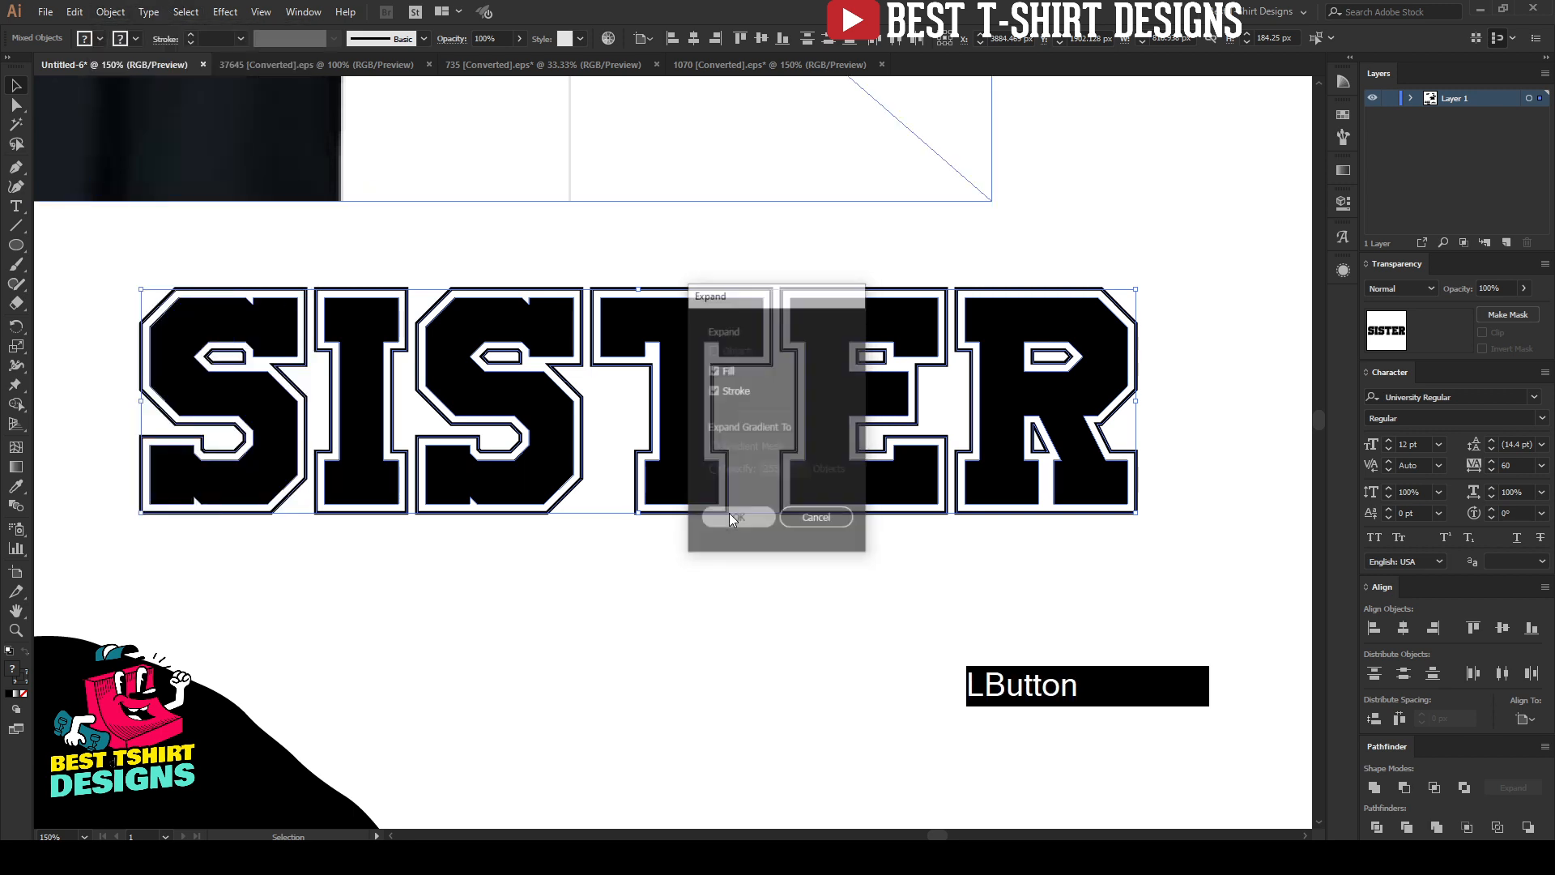
# Move the expanded SISTER lettering off the artboard onto the empty dark canvas and group all its parts
pyautogui.moveTo(111, 279); pyautogui.dragTo(1188, 538)
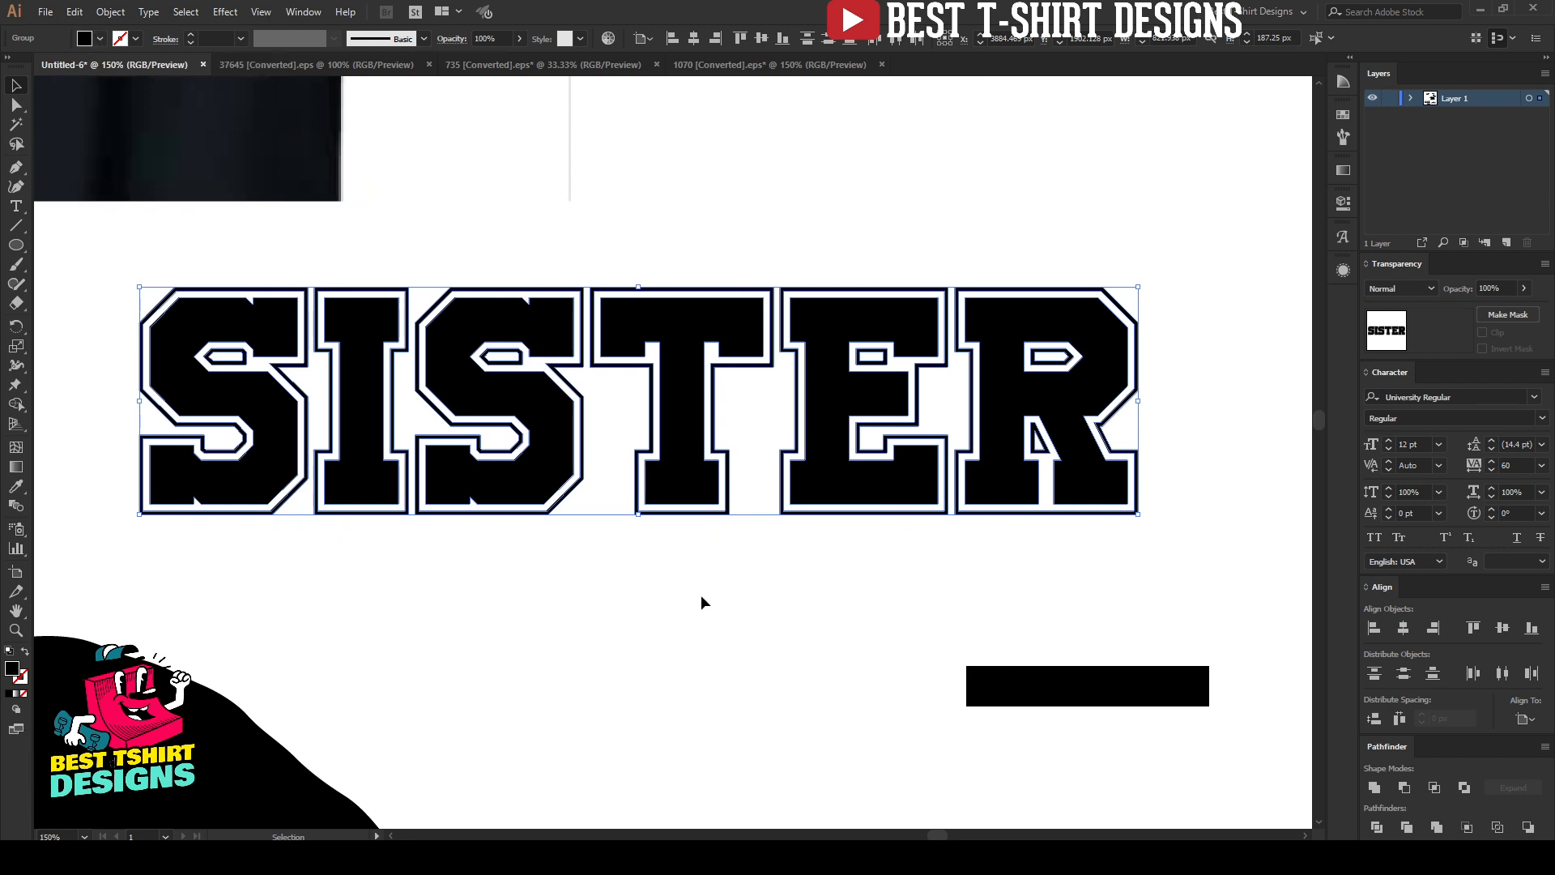
pyautogui.scroll(-2, 698, 595)
pyautogui.scroll(2, 567, 405)
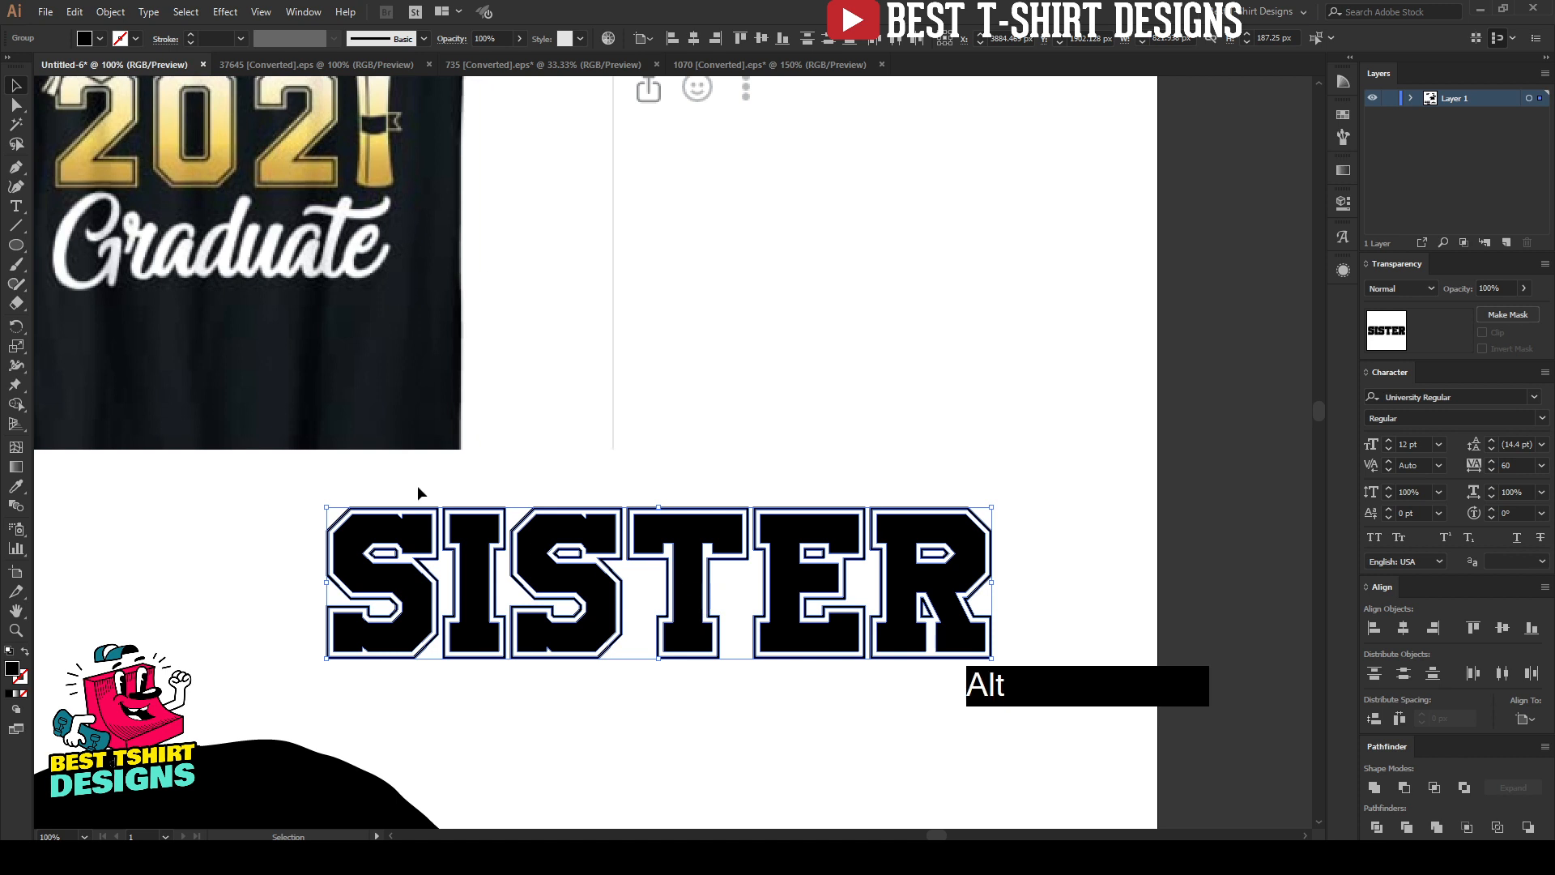
pyautogui.scroll(-1, 416, 486)
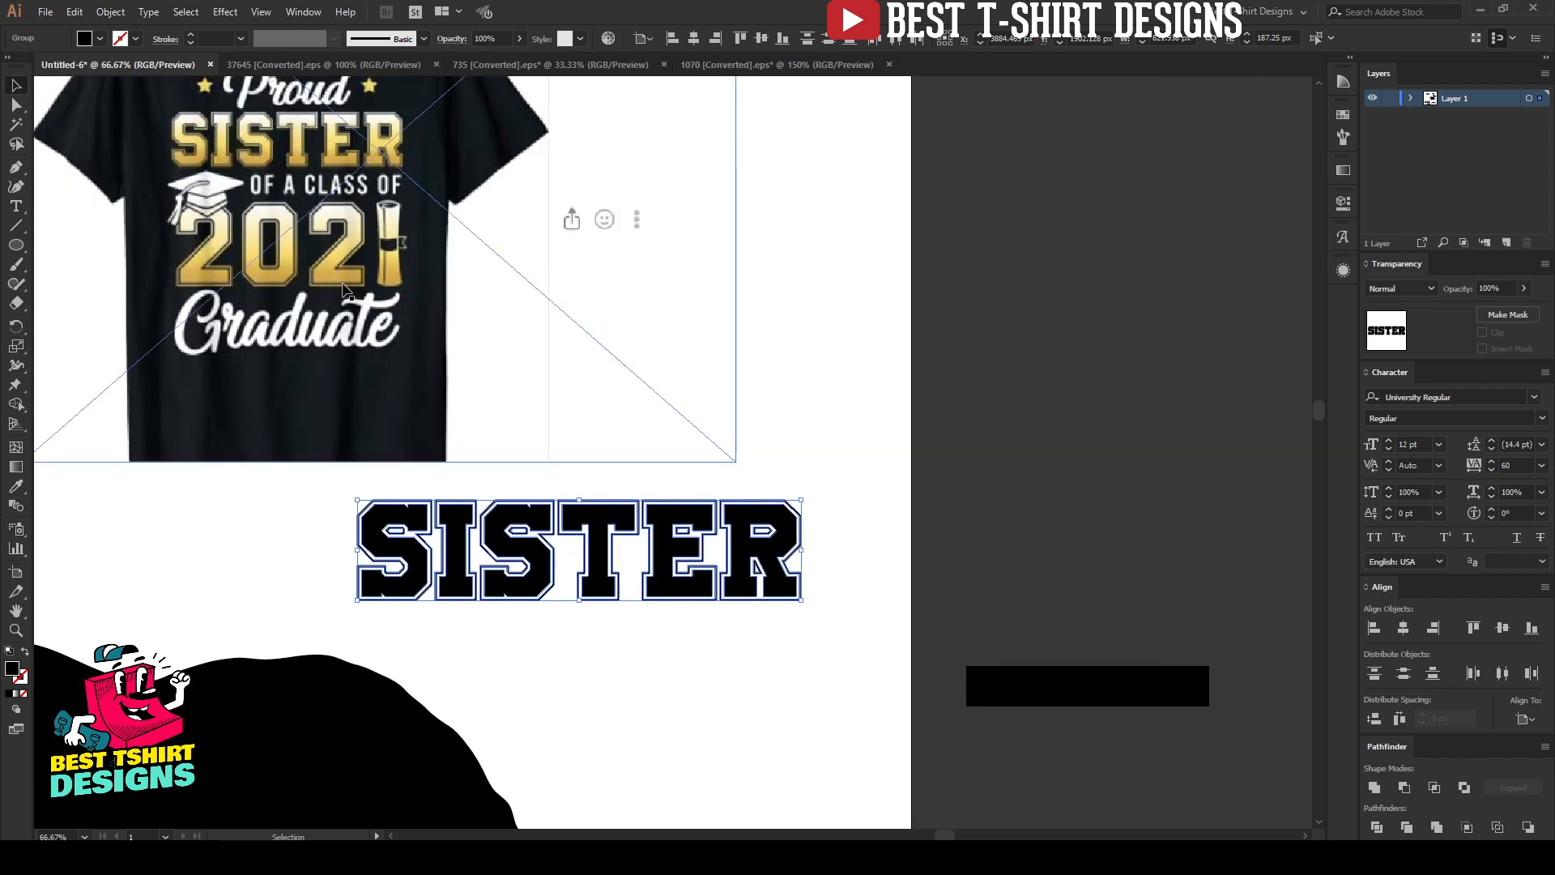
pyautogui.scroll(-1, 309, 250)
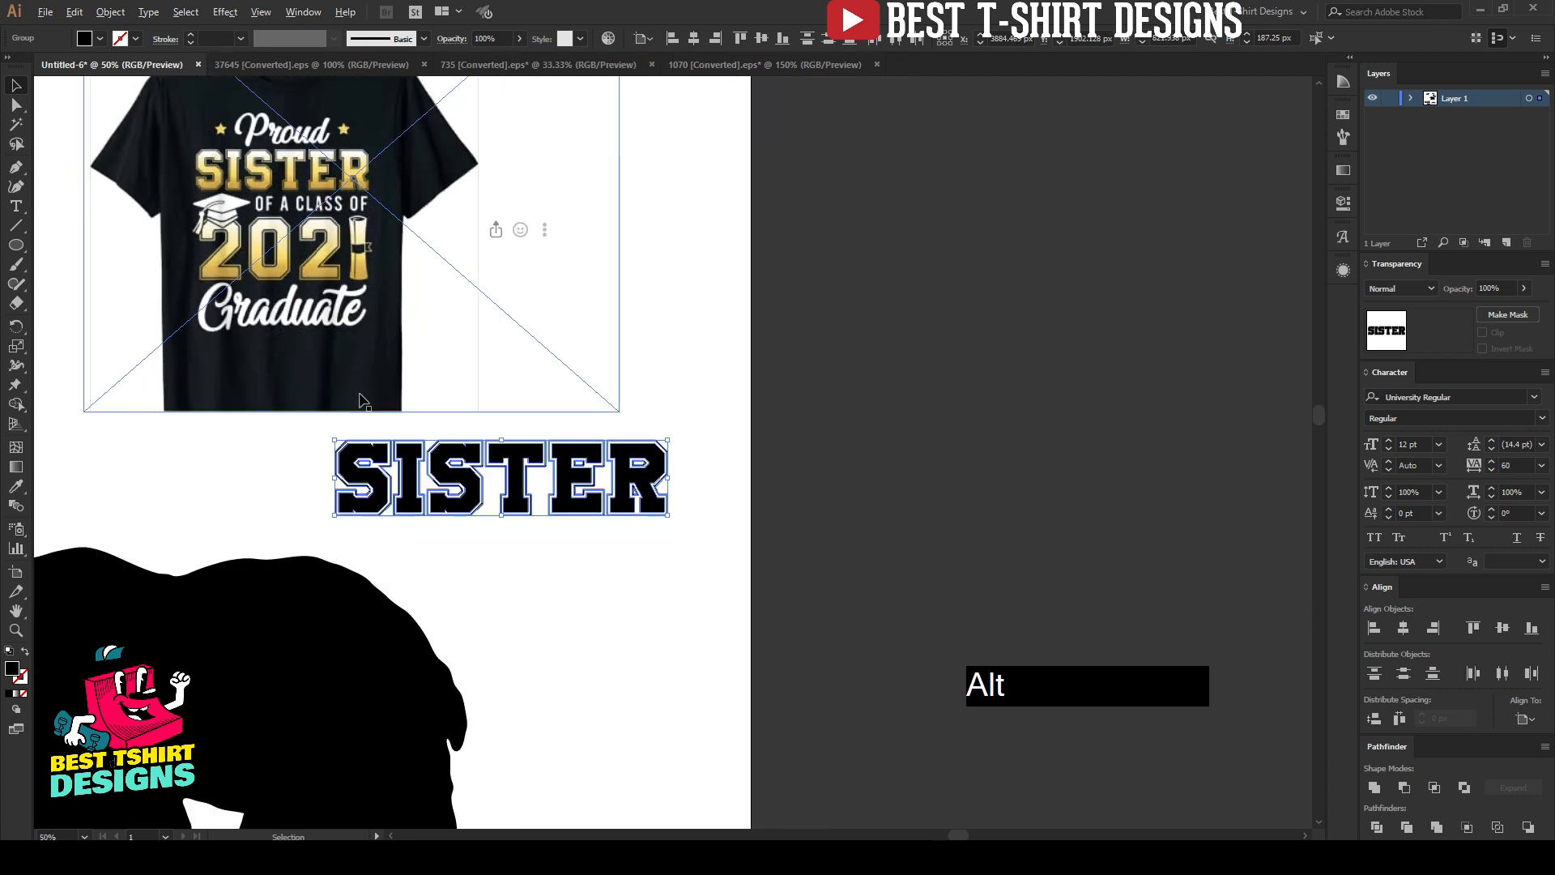
pyautogui.moveTo(520, 500); pyautogui.dragTo(1037, 413)
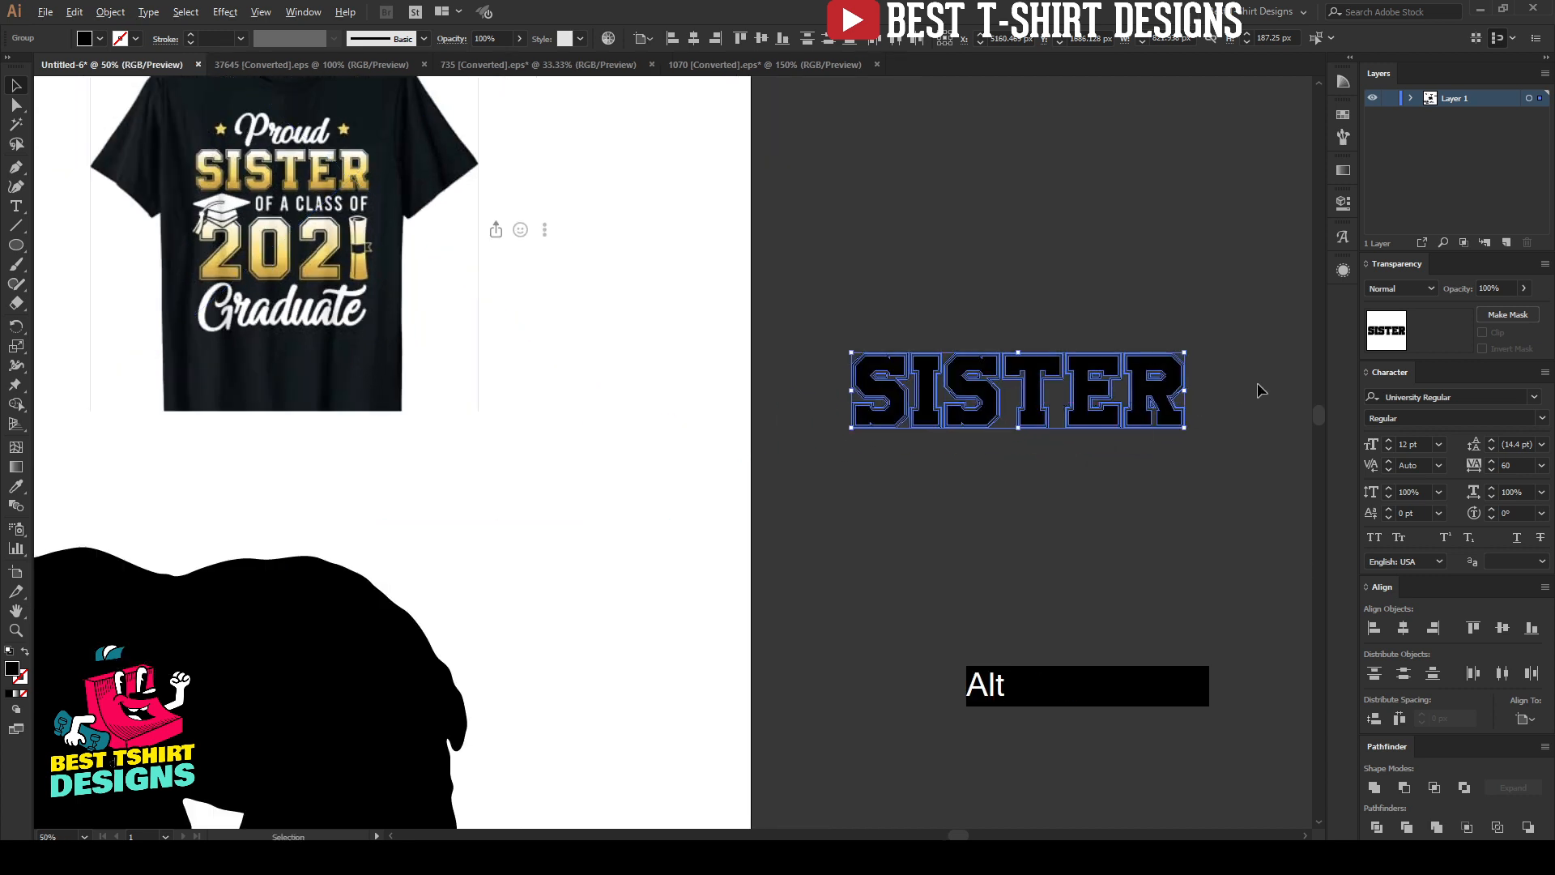
pyautogui.scroll(2, 1258, 389)
pyautogui.moveTo(1258, 389); pyautogui.dragTo(1122, 389)
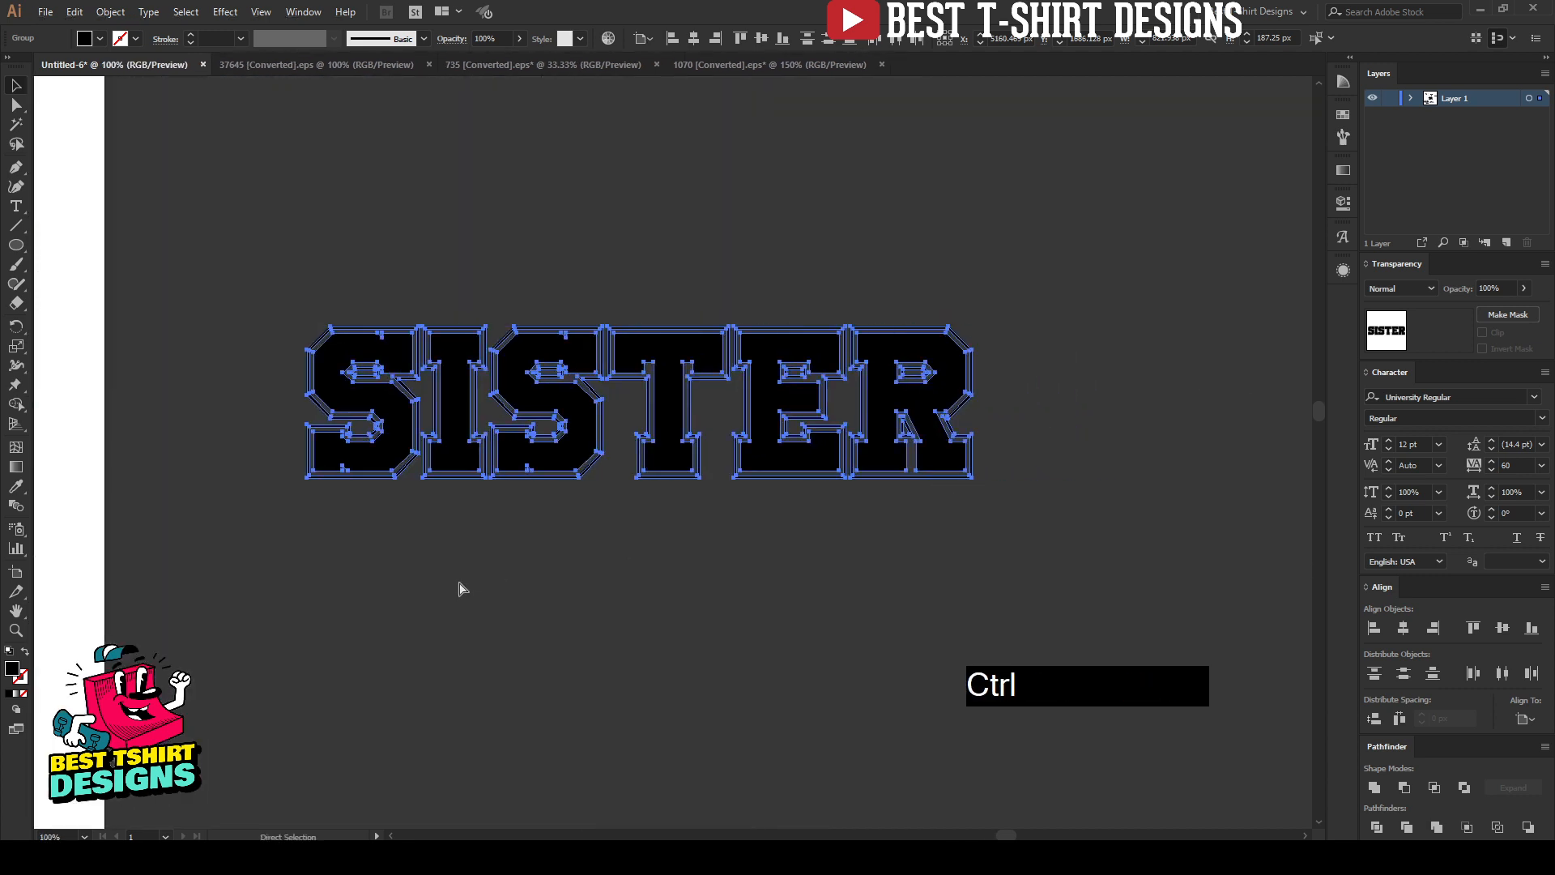
pyautogui.hotkey('ctrl', 'g')
# Fill the grouped SISTER lettering and its outline with white, and deselect it
pyautogui.click(1343, 114)
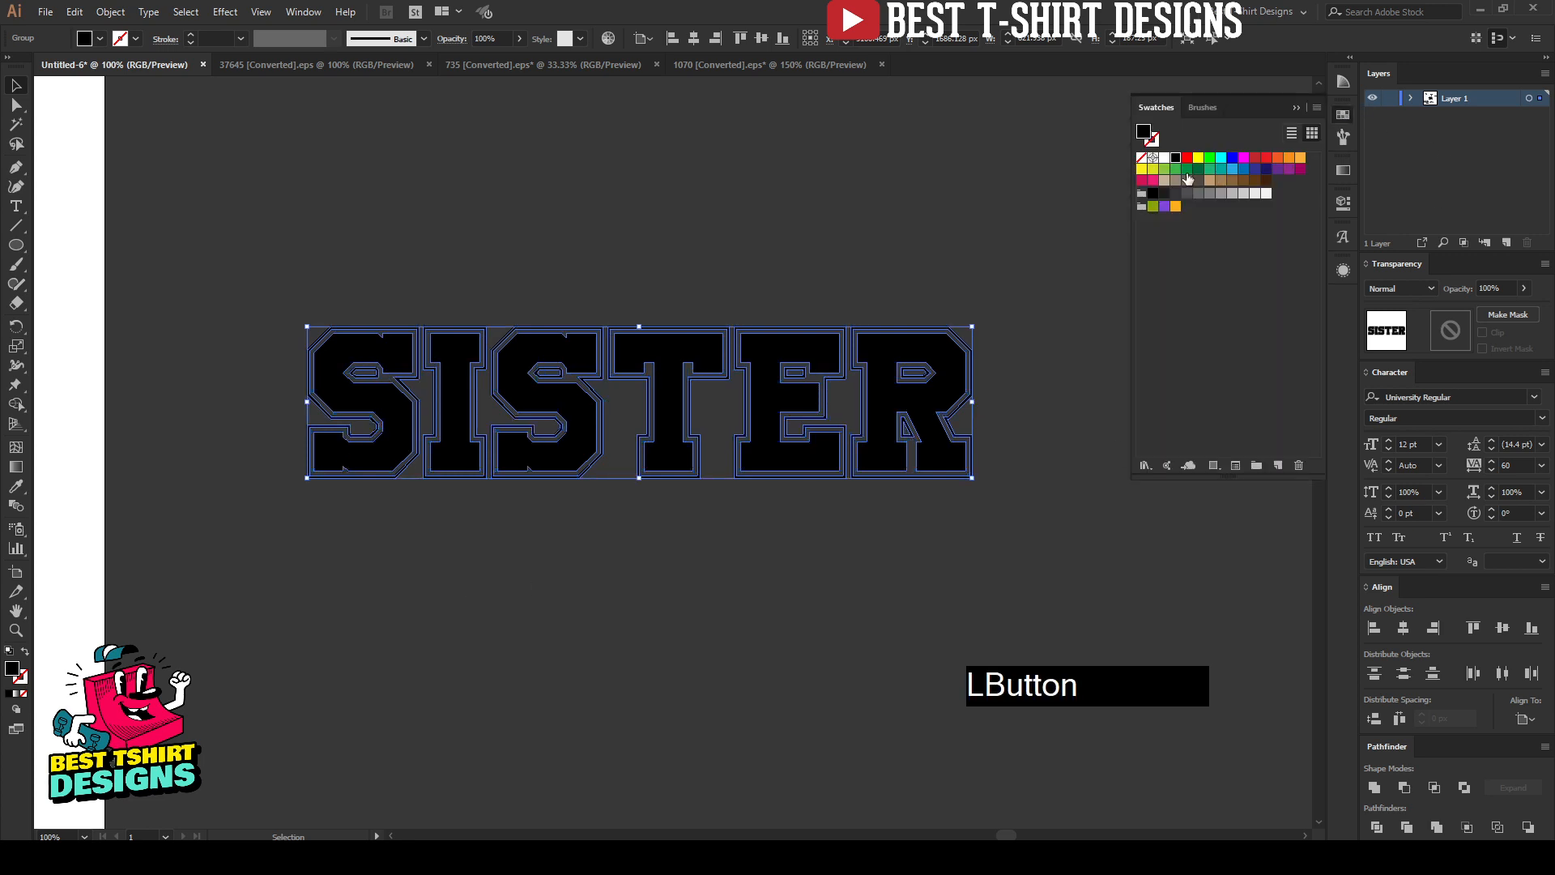
pyautogui.click(1165, 157)
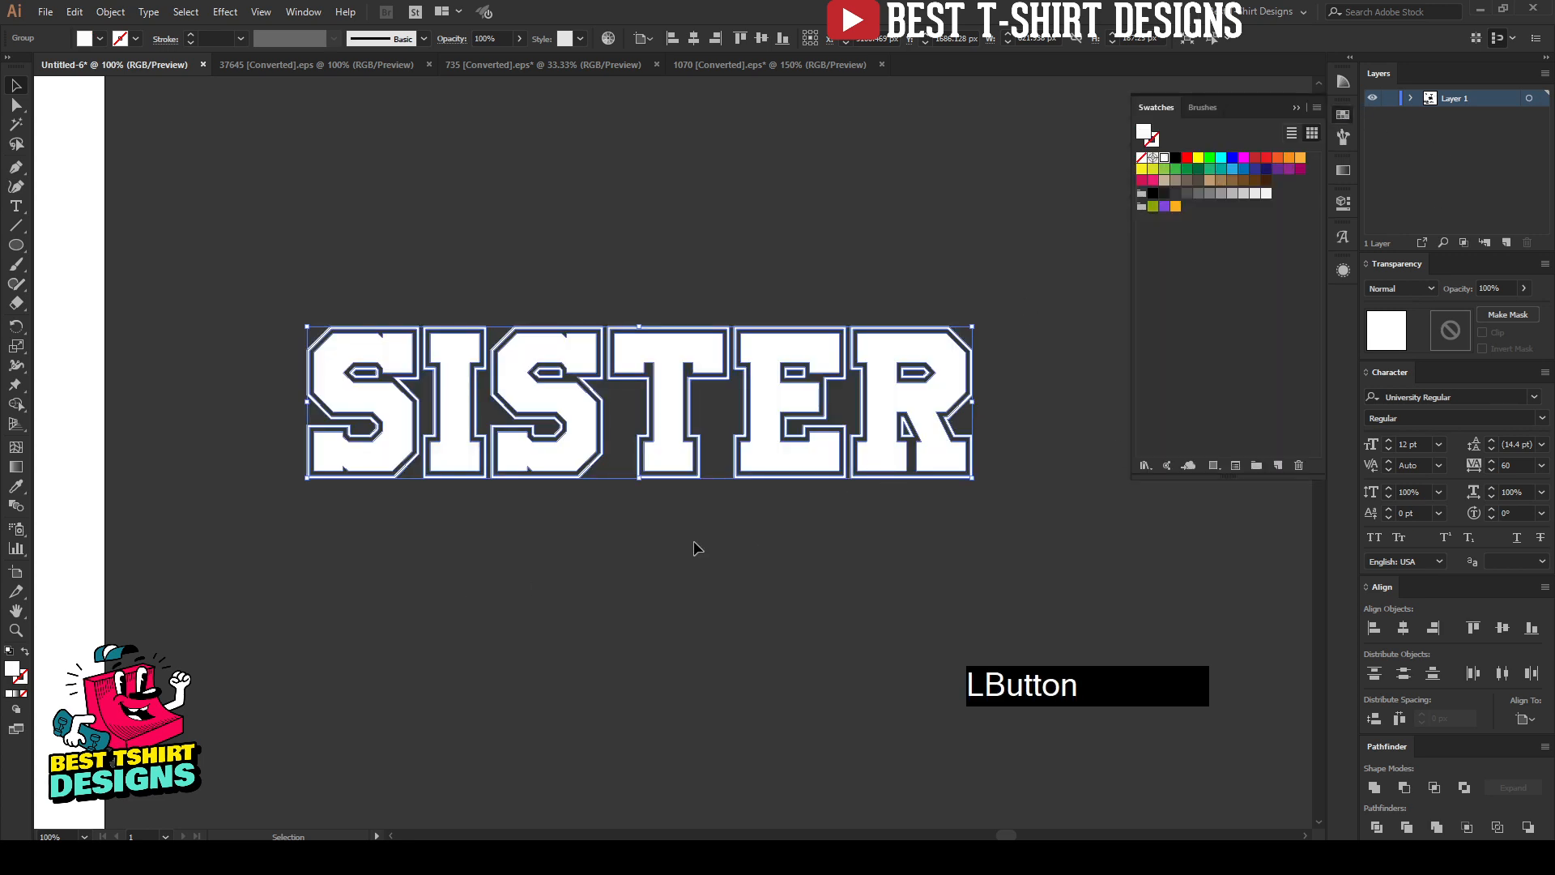
pyautogui.click(666, 273)
pyautogui.keyDown('alt'); pyautogui.scroll(1, 666, 273); pyautogui.keyUp('alt')
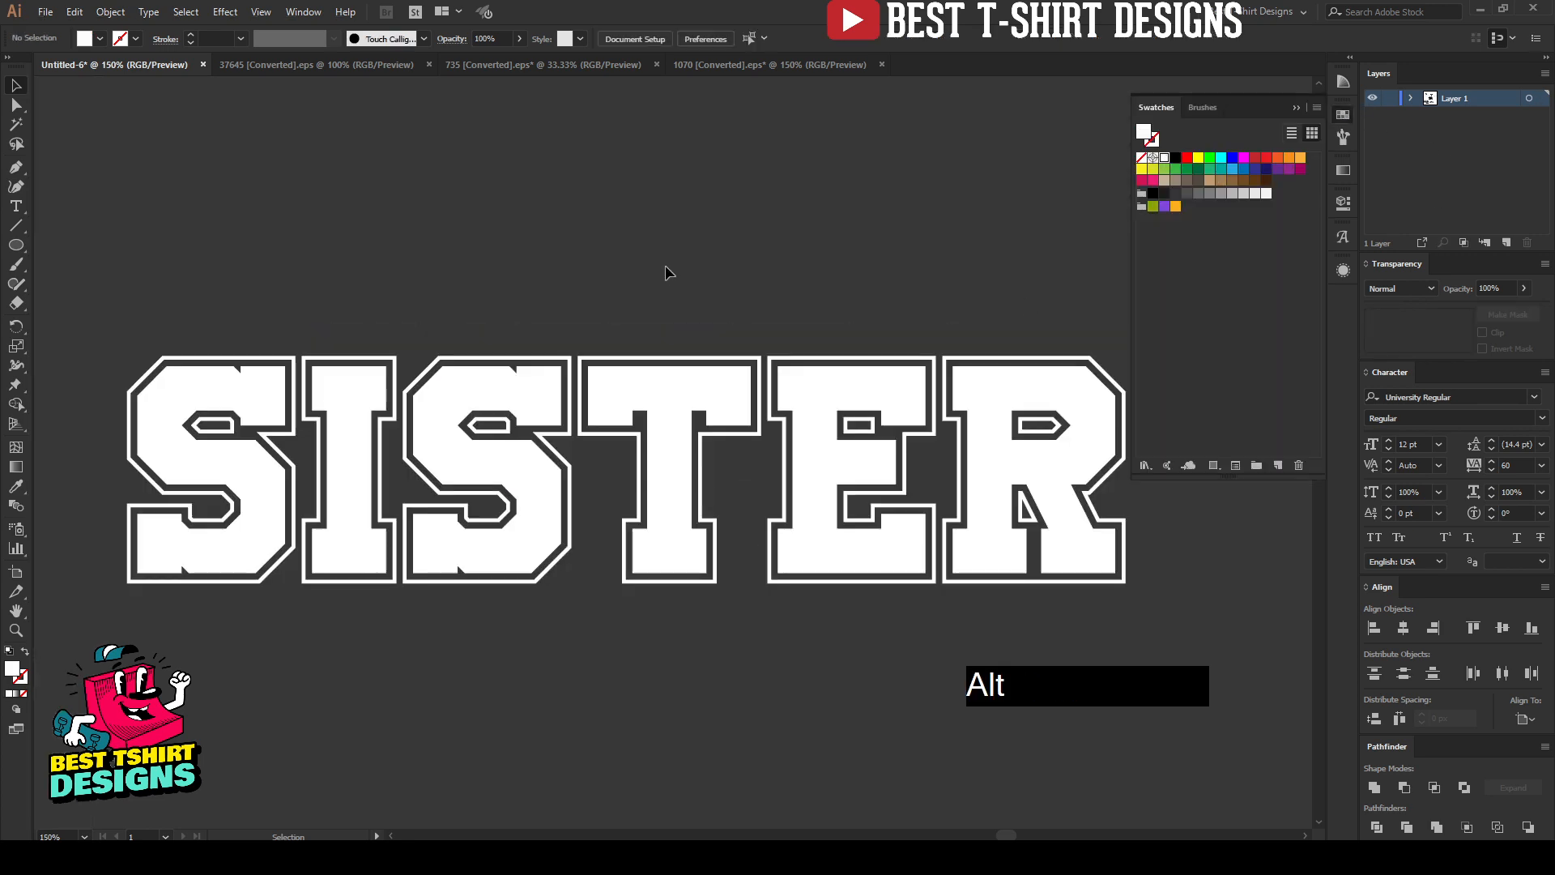
# Apply a linear gradient from white to light orange to the SISTER group
pyautogui.click(483, 378)
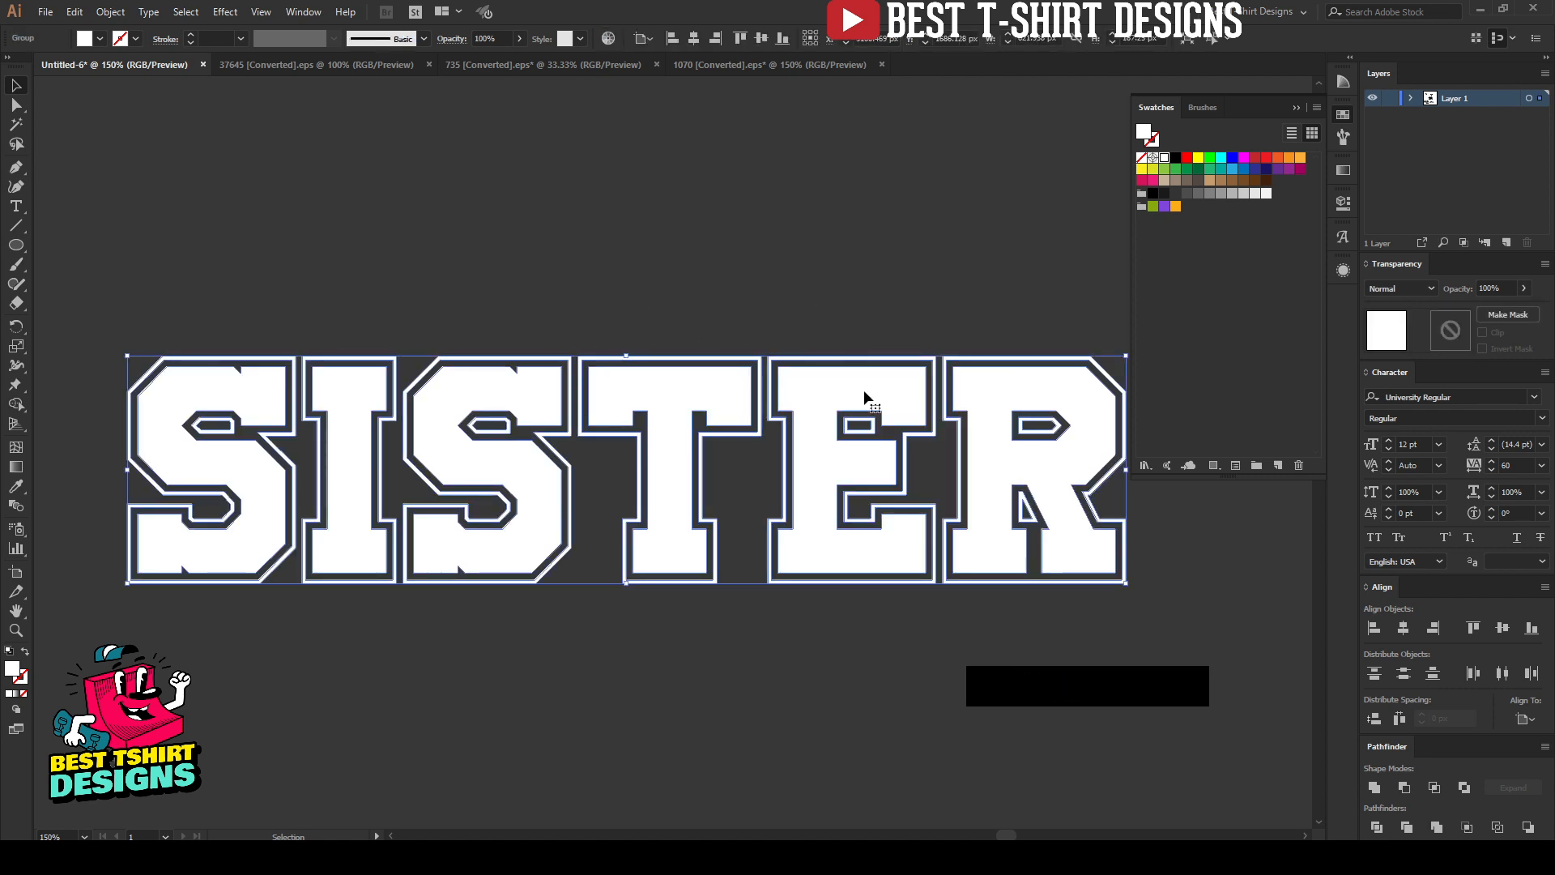
pyautogui.click(1343, 170)
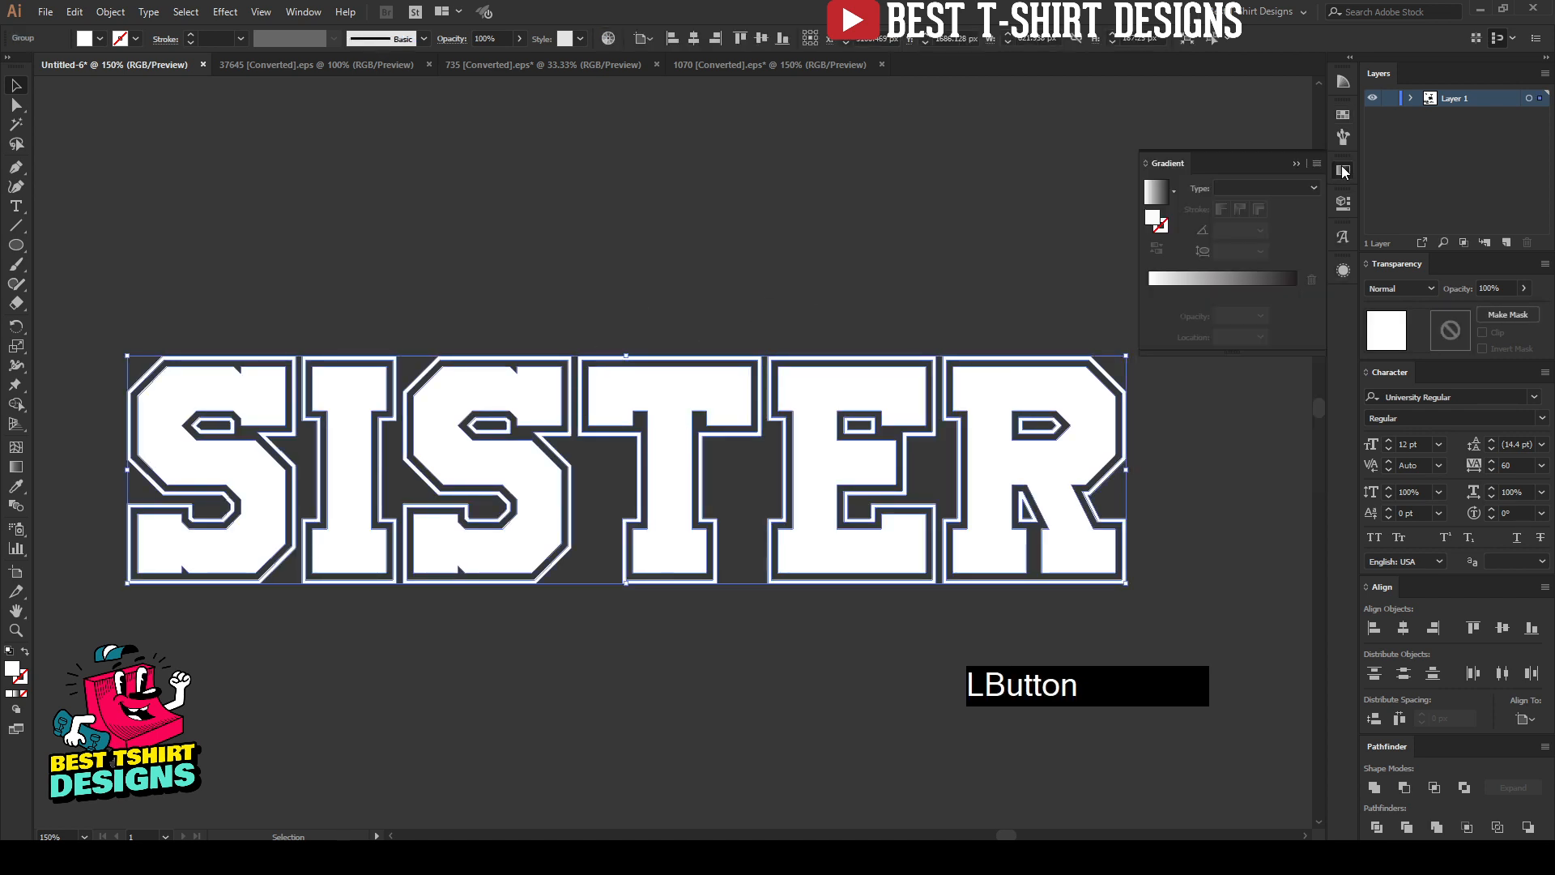
pyautogui.click(1218, 286)
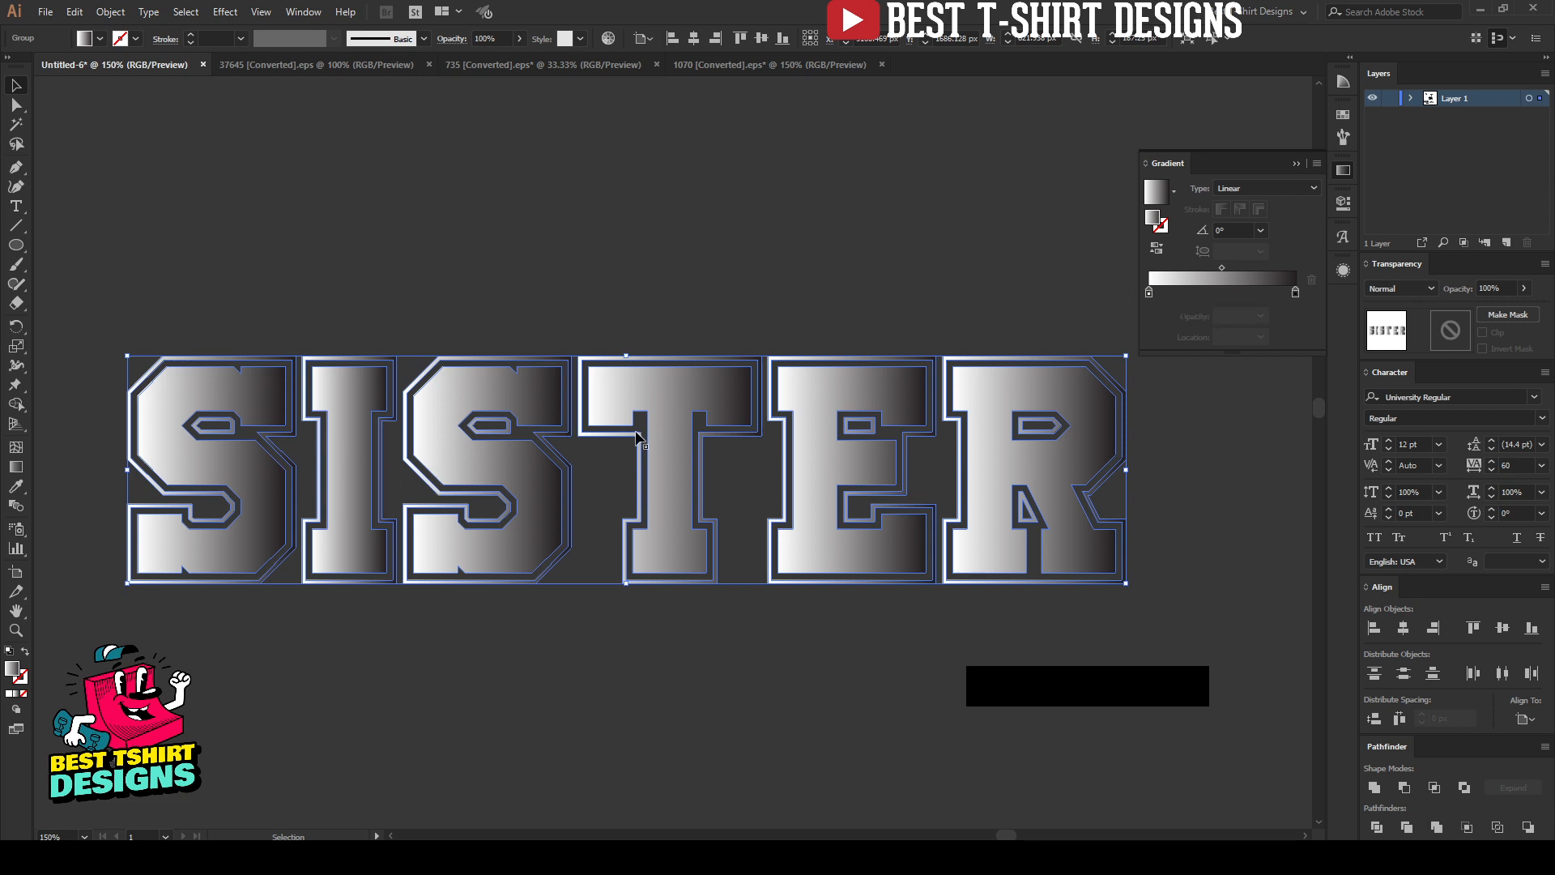
pyautogui.click(1295, 294)
pyautogui.doubleClick(1295, 293)
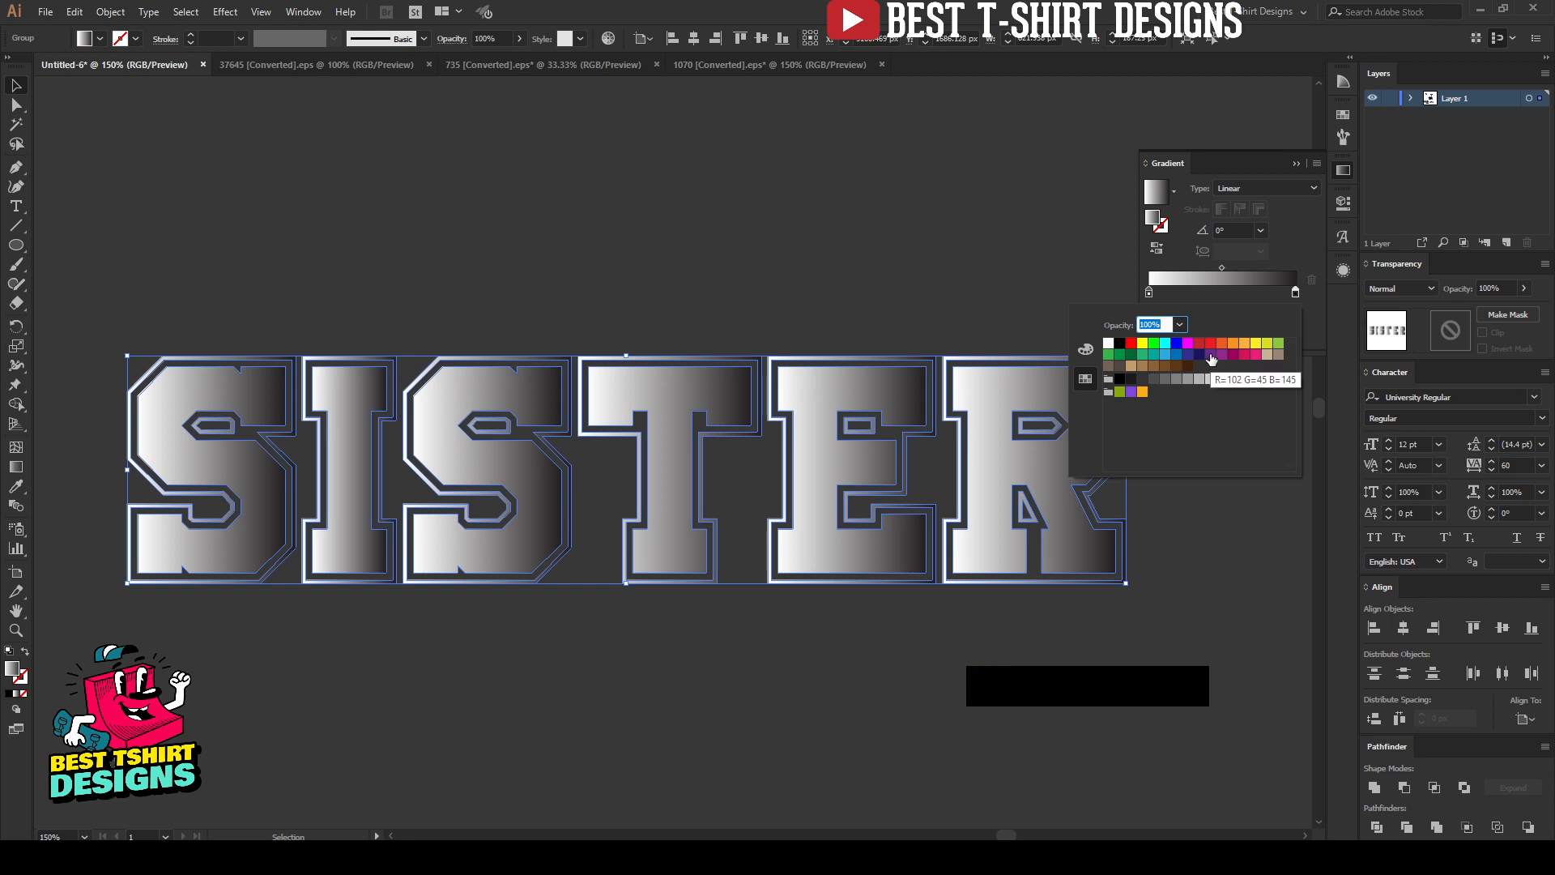
pyautogui.click(1245, 345)
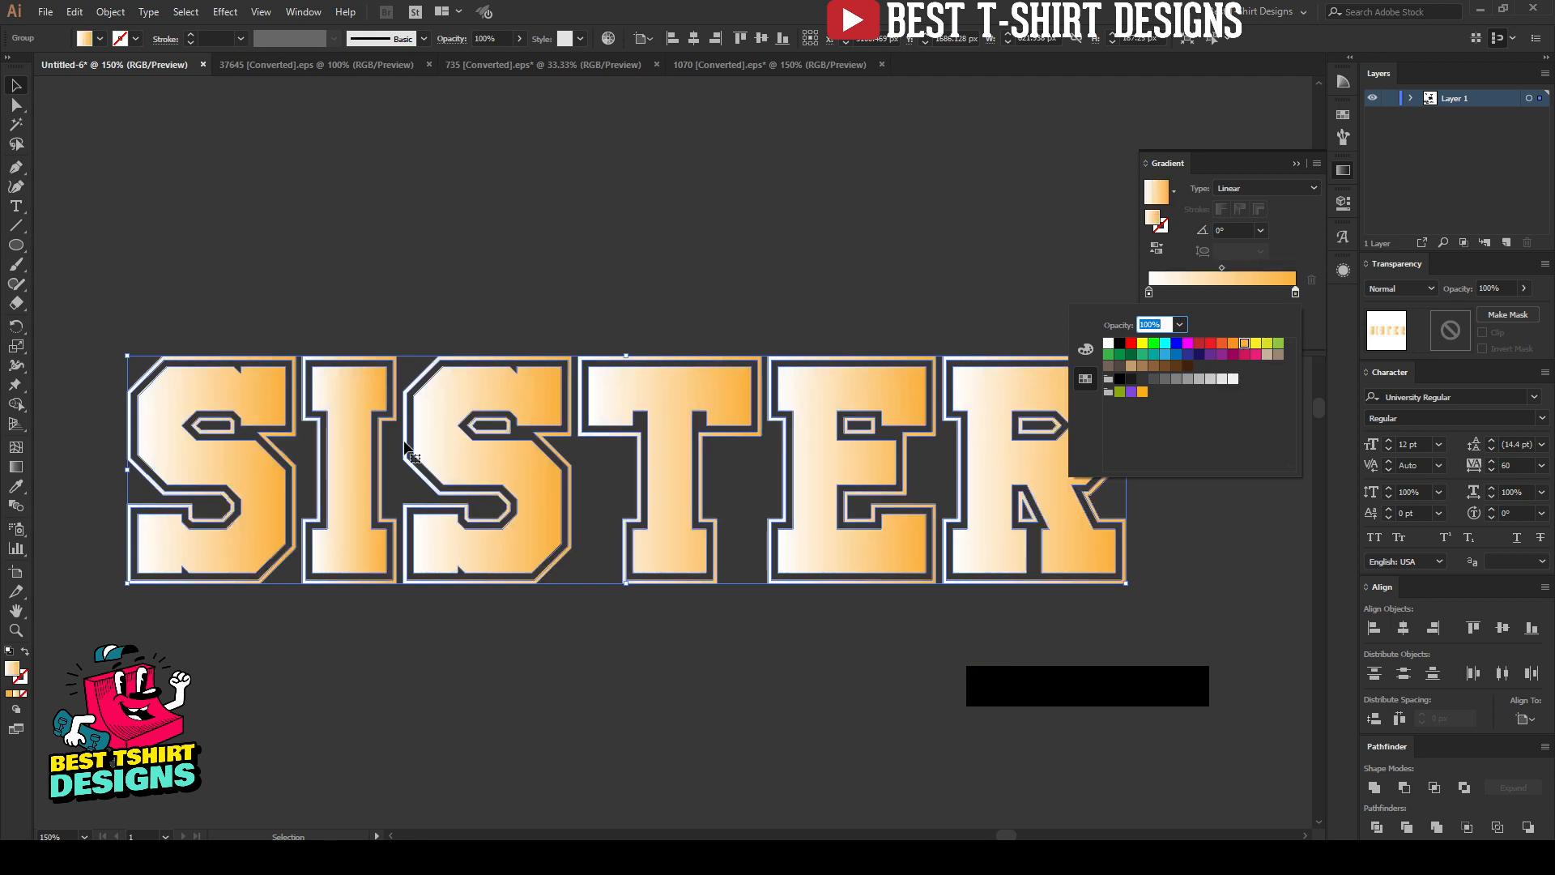
# Shift the orange gradient stop on the SISTER lettering to a location of about 56%
pyautogui.click(1296, 294)
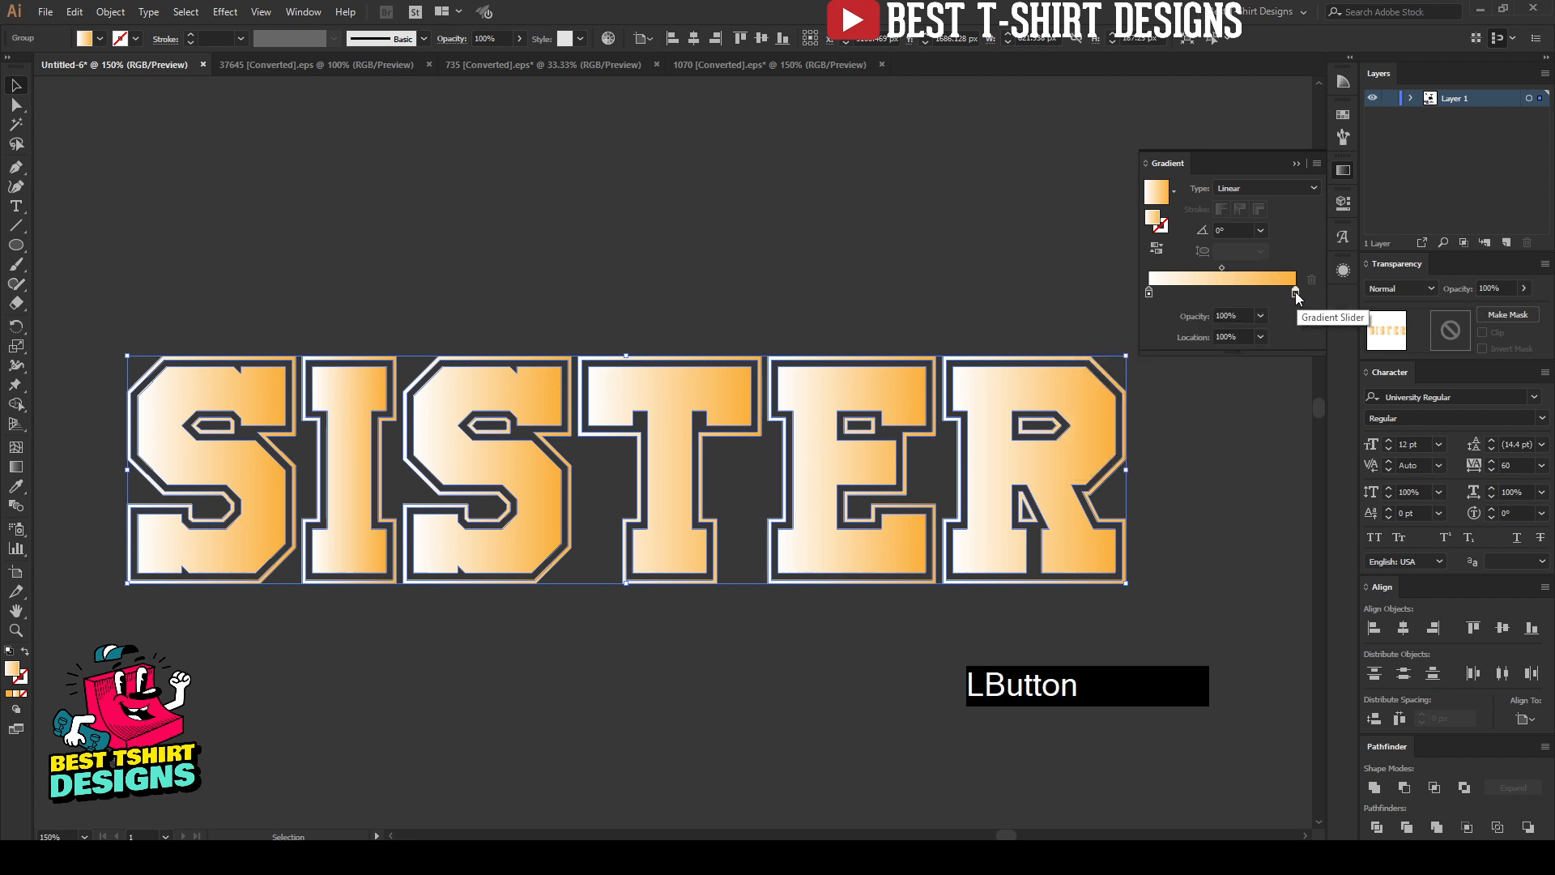
pyautogui.click(1243, 296)
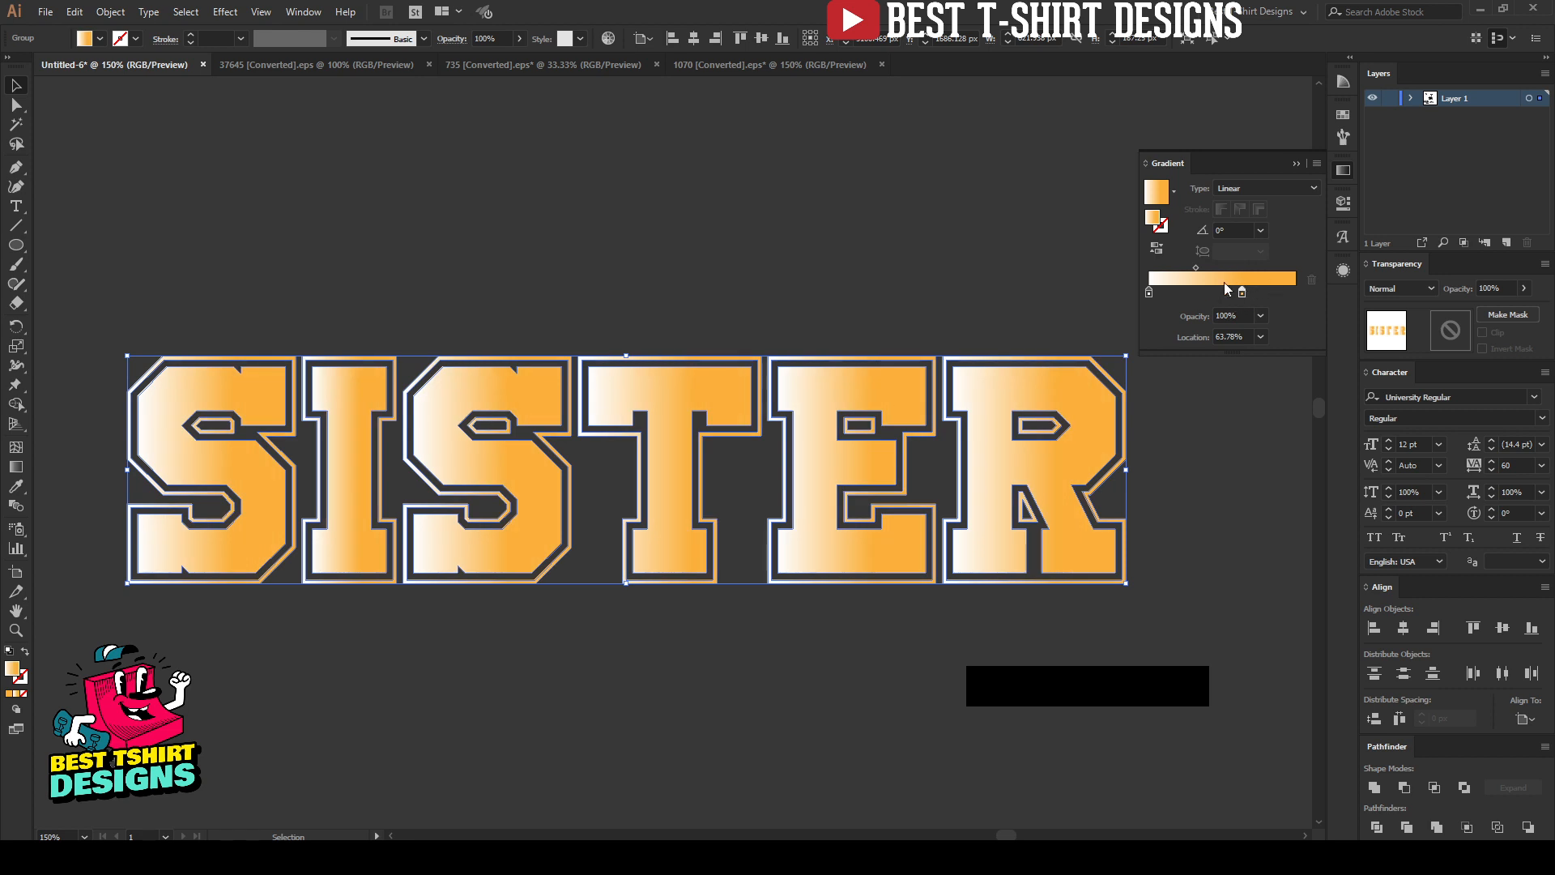
pyautogui.moveTo(1243, 294)
pyautogui.mouseDown()
pyautogui.moveTo(1213, 296)
pyautogui.moveTo(1232, 295)
pyautogui.mouseUp()
pyautogui.click(1214, 295)
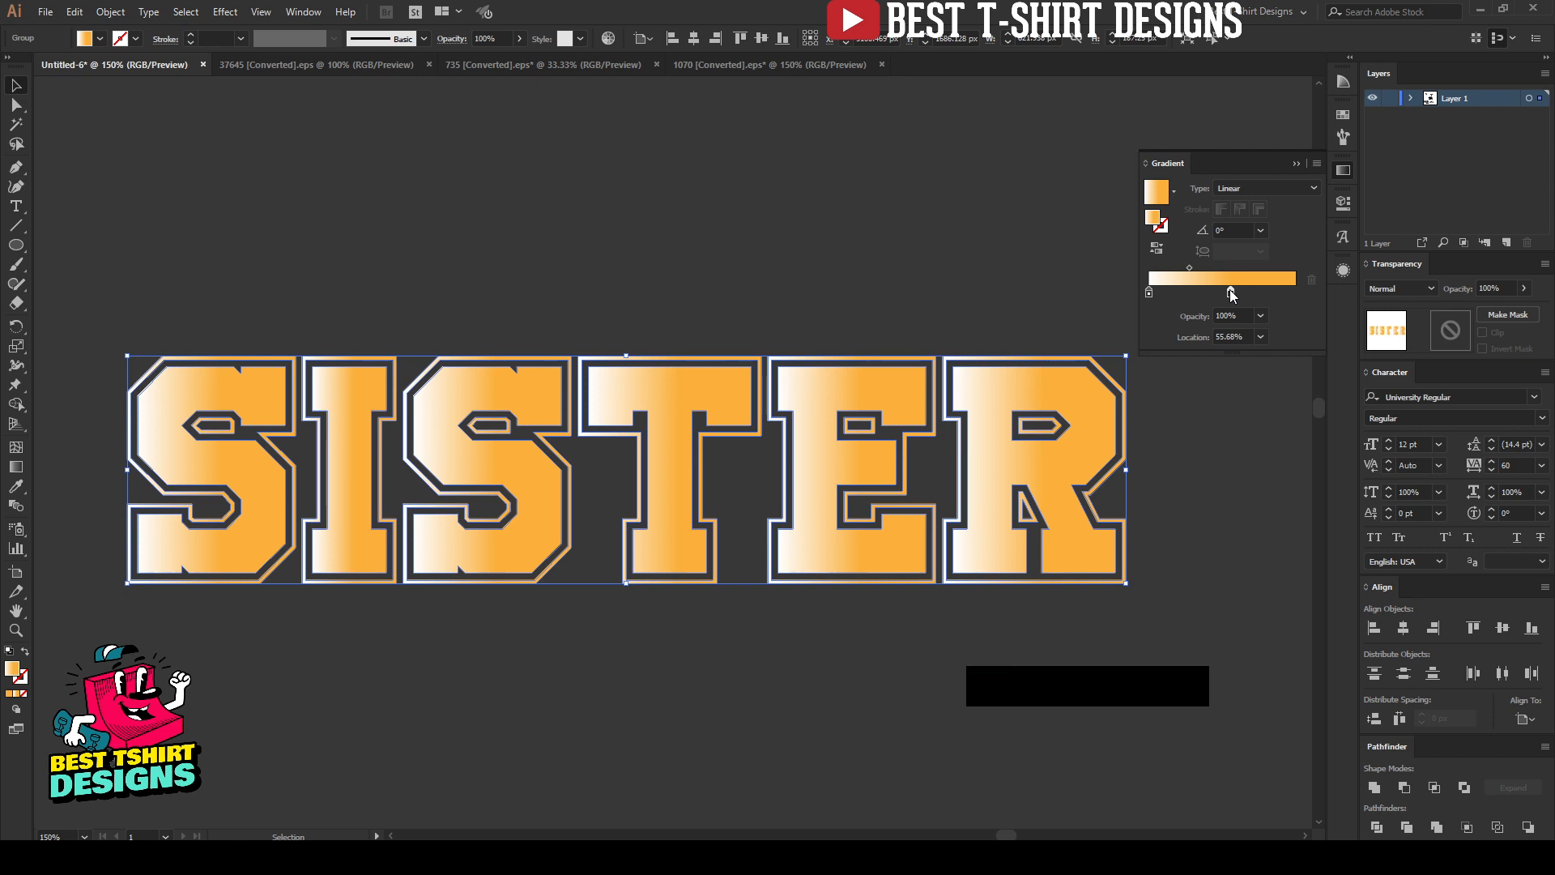
pyautogui.click(1343, 175)
# Compare the gradient-filled SISTER lettering with the gold lettering on the reference T-shirt
pyautogui.scroll(-1, 677, 618)
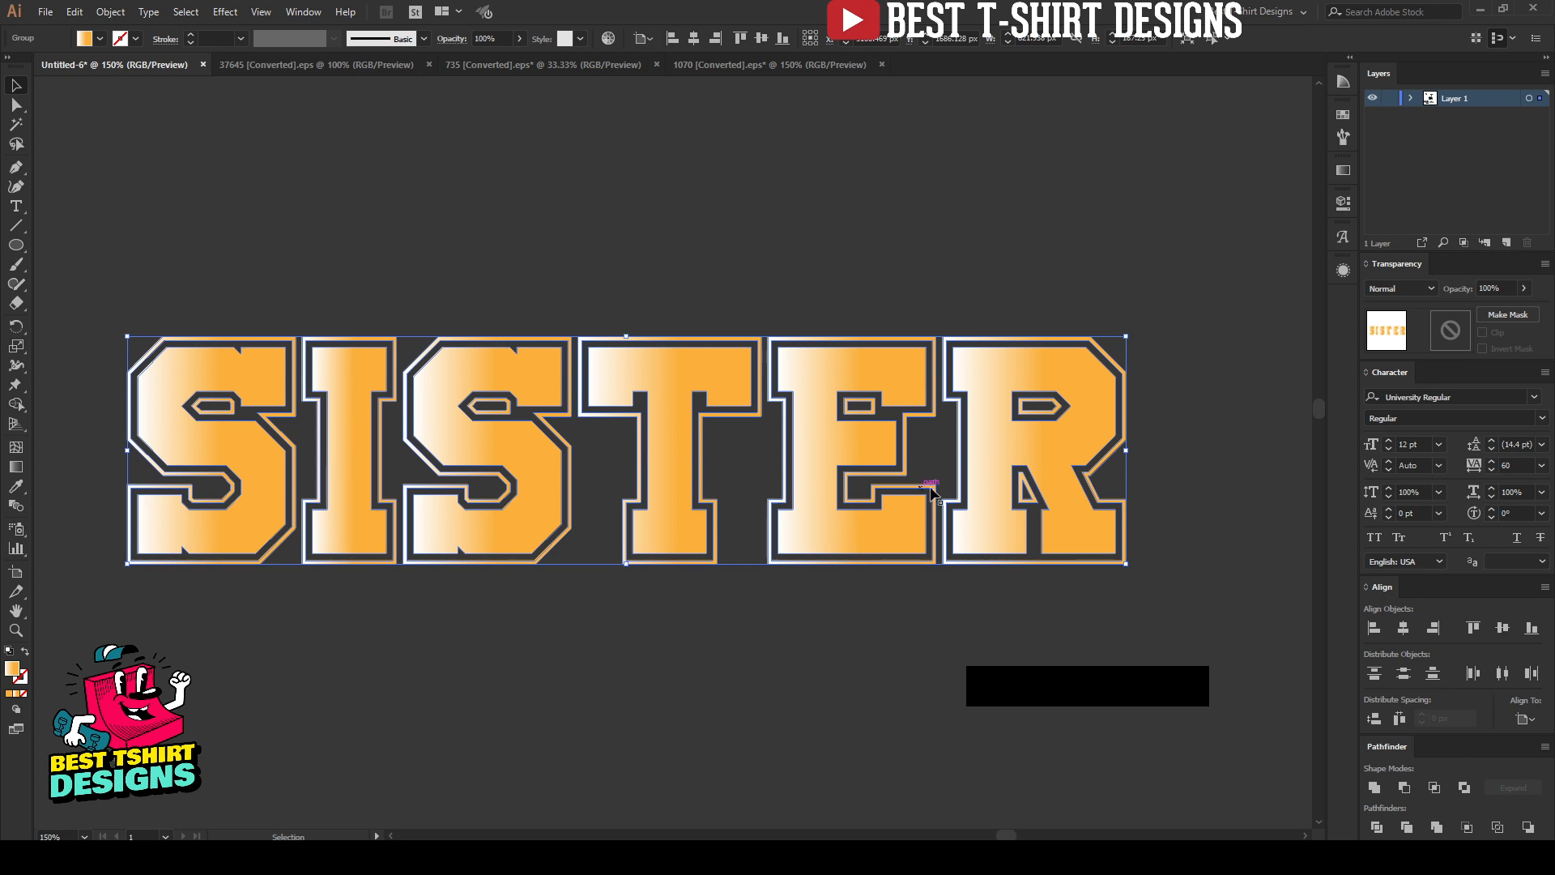
pyautogui.scroll(-5, 1008, 497)
pyautogui.scroll(3, 282, 395)
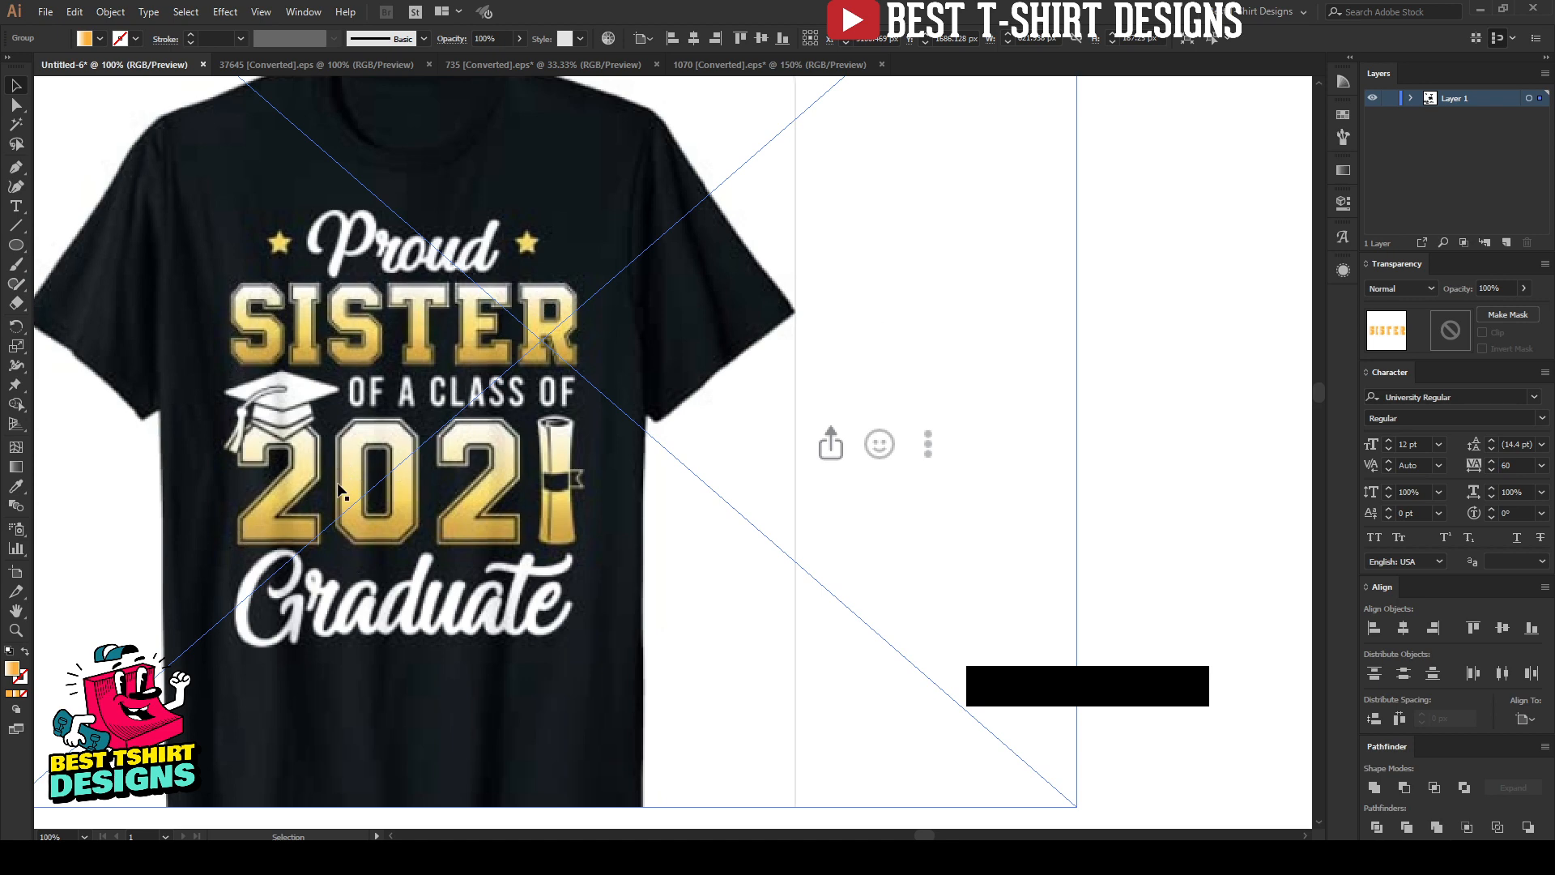
pyautogui.scroll(-1, 921, 549)
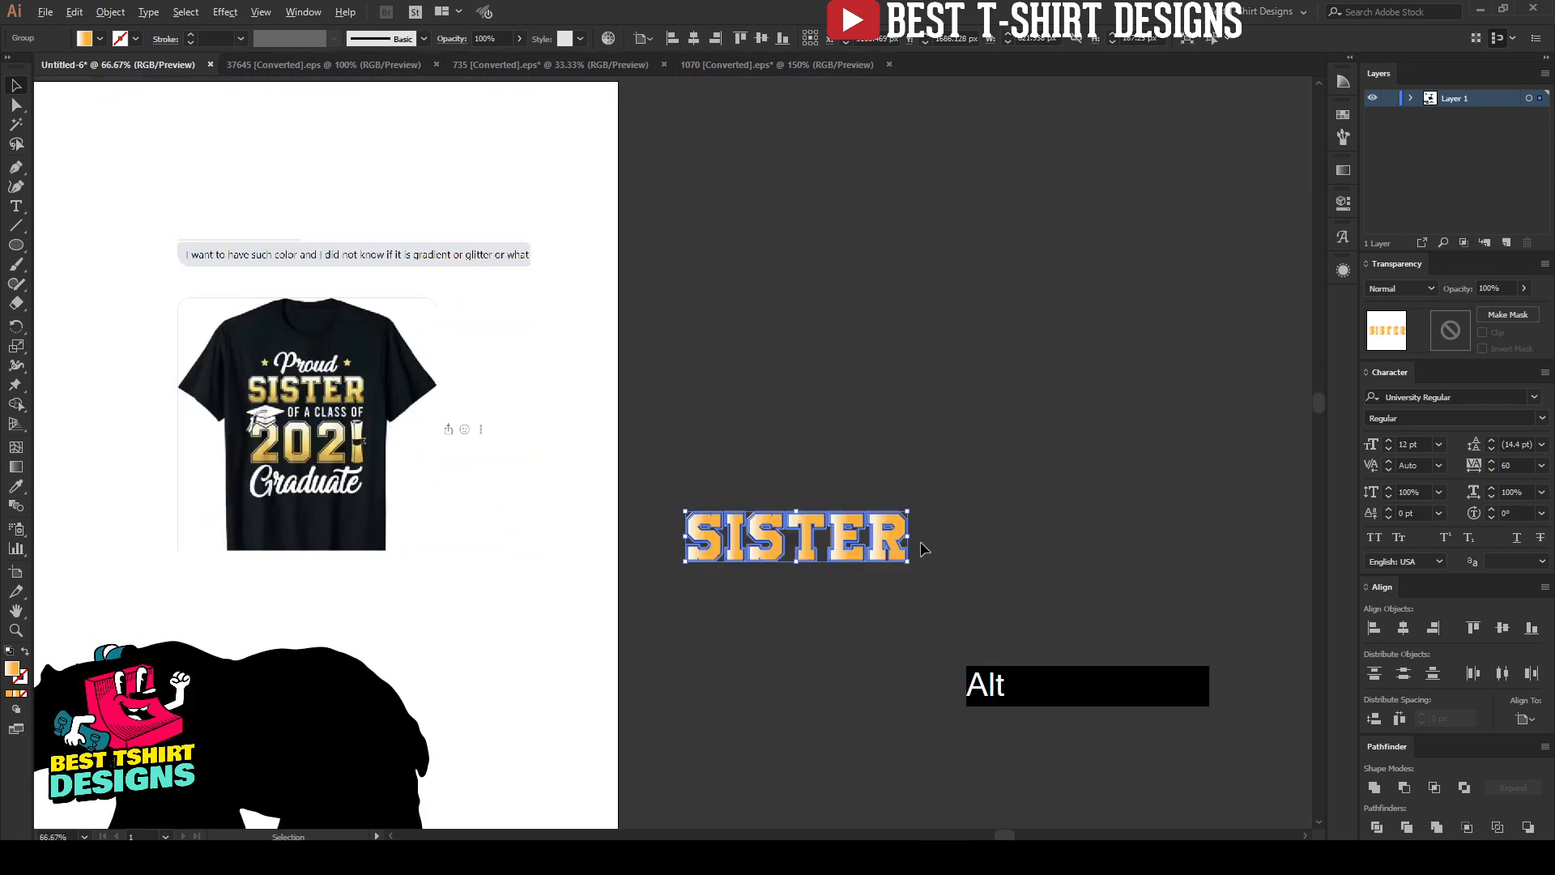
pyautogui.scroll(3, 923, 549)
pyautogui.moveTo(531, 656); pyautogui.dragTo(618, 604)
pyautogui.scroll(1, 618, 604)
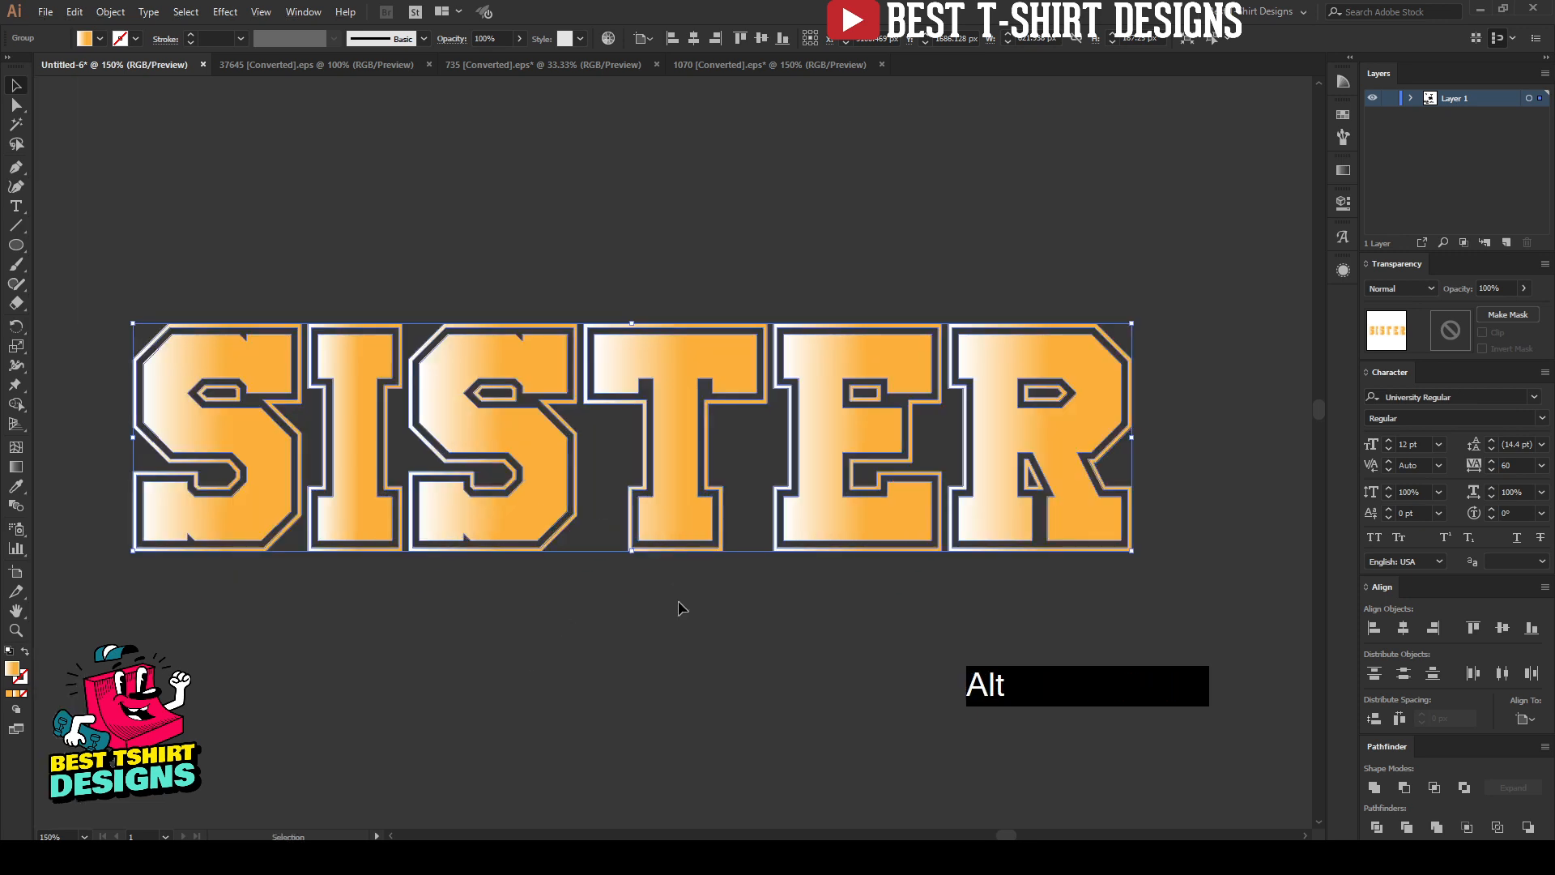
# Redirect the SISTER gradient with the Gradient tool to run vertically, white at the top edge to orange at the bottom edge
pyautogui.click(682, 642)
pyautogui.moveTo(436, 220); pyautogui.dragTo(754, 604)
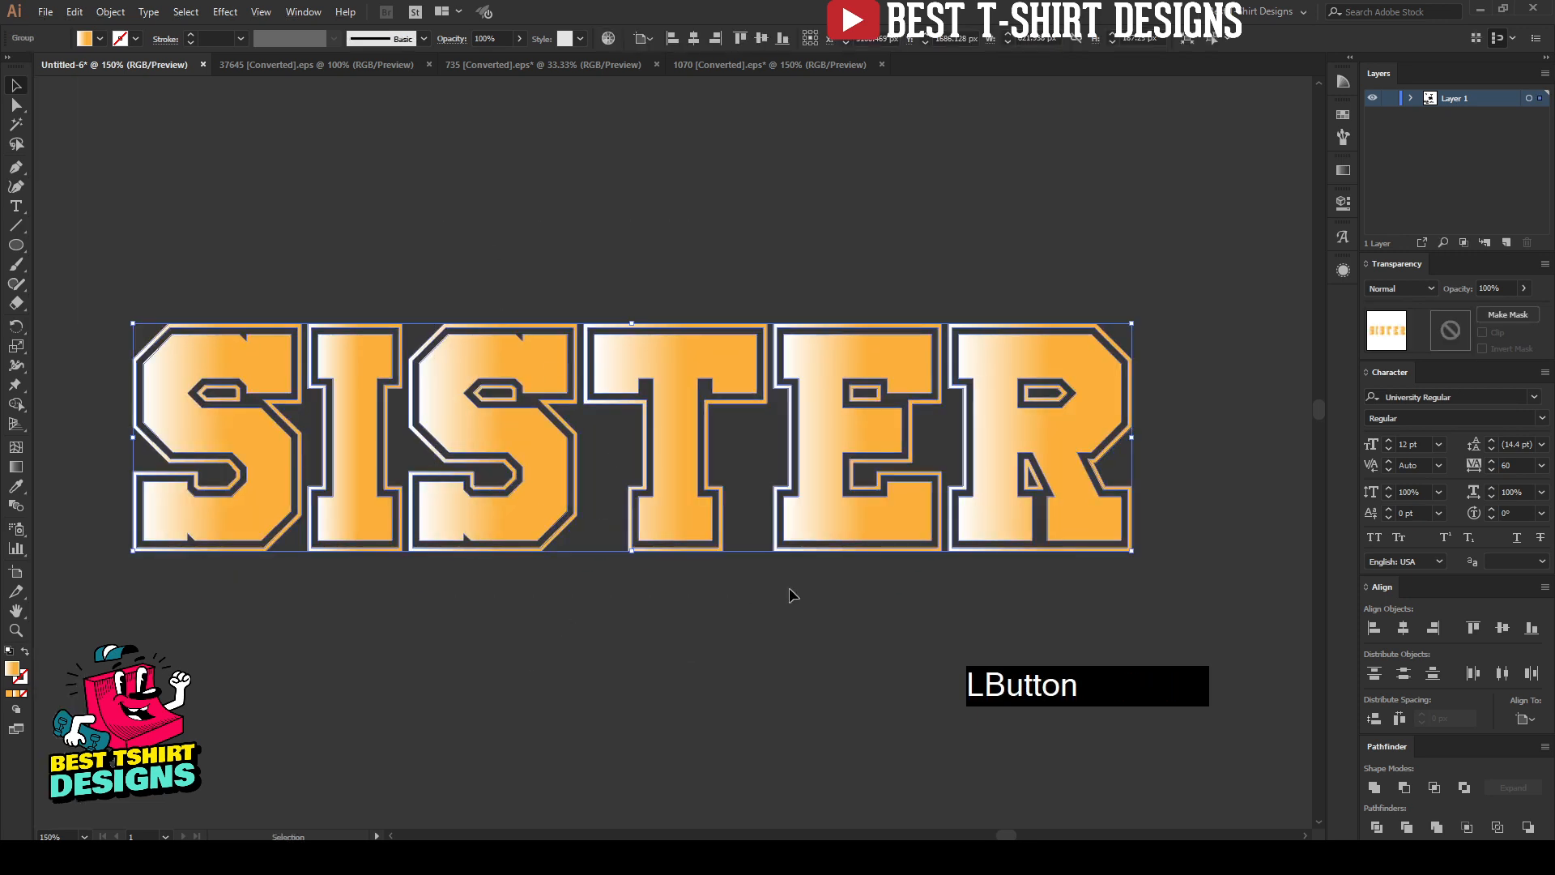
pyautogui.click(17, 468)
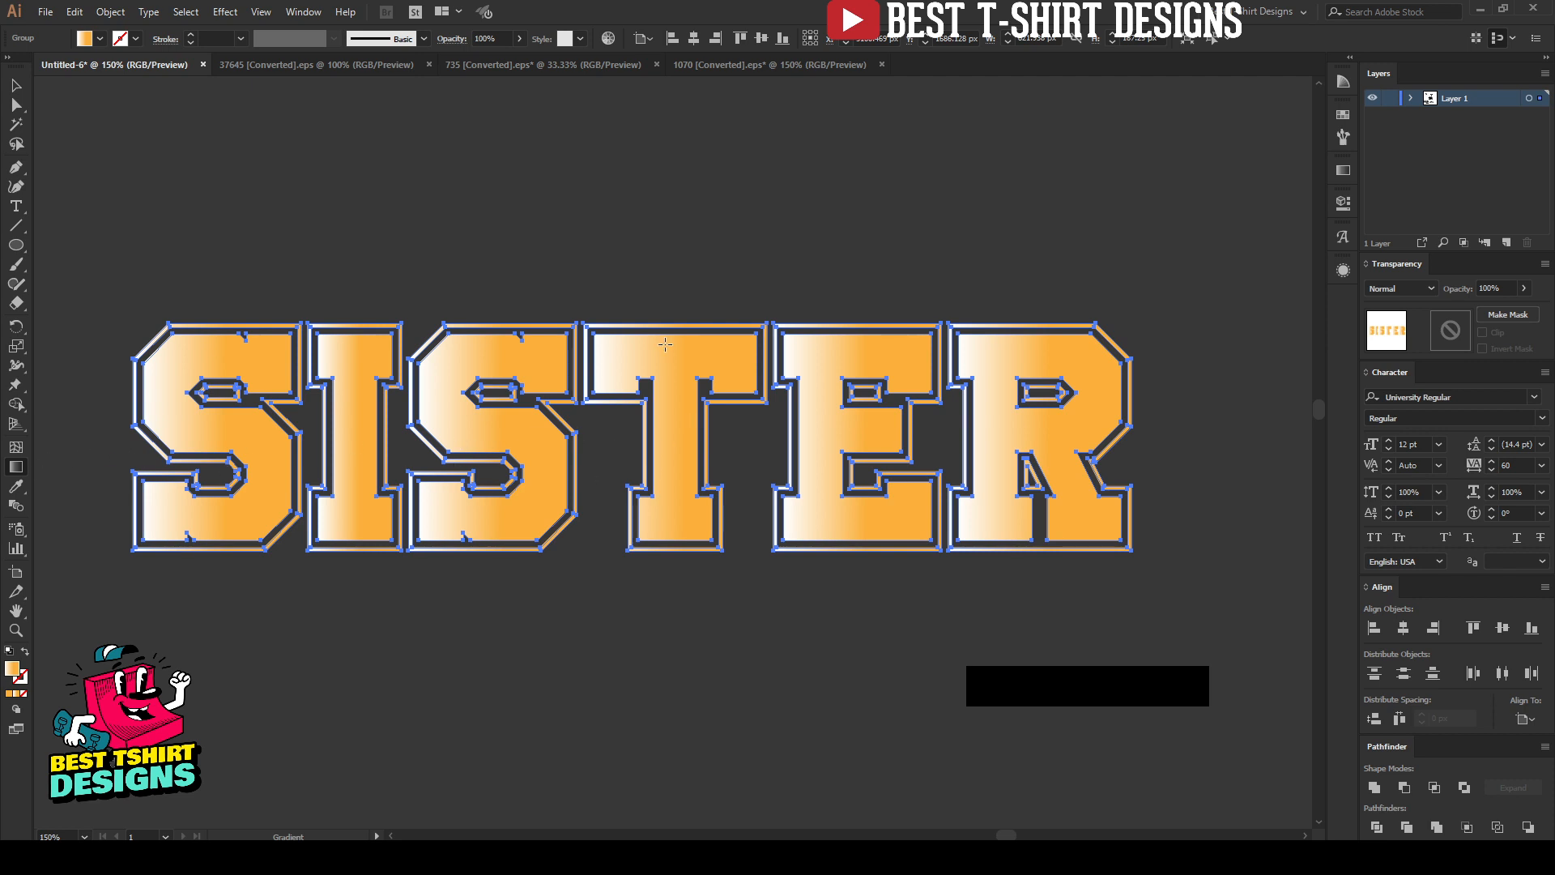
pyautogui.press('shift')
pyautogui.moveTo(657, 325); pyautogui.dragTo(673, 550)
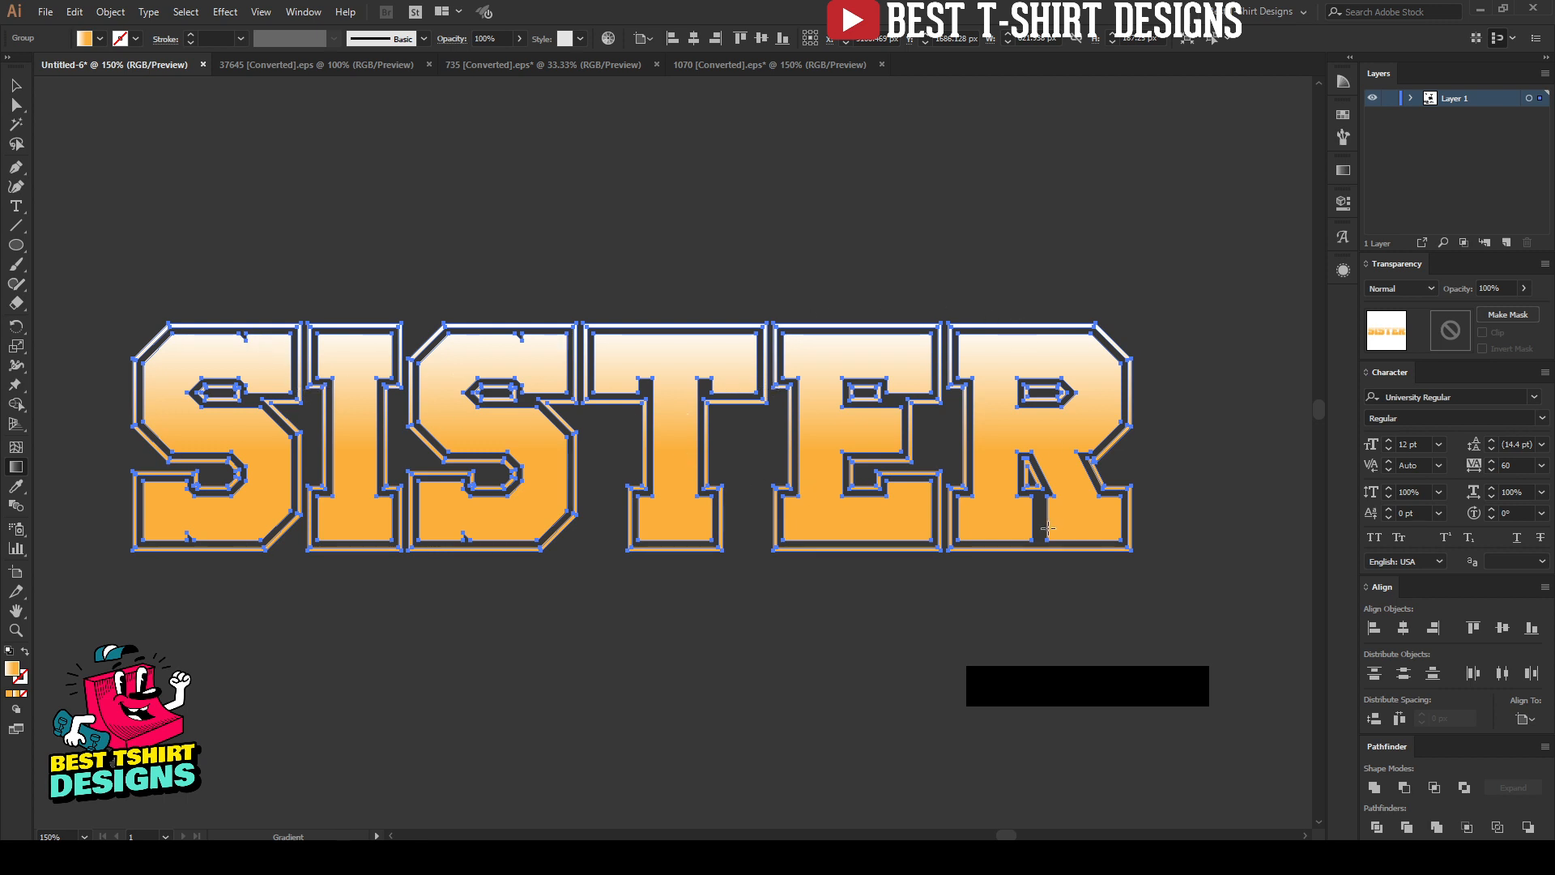
pyautogui.press('v')
pyautogui.click(748, 440)
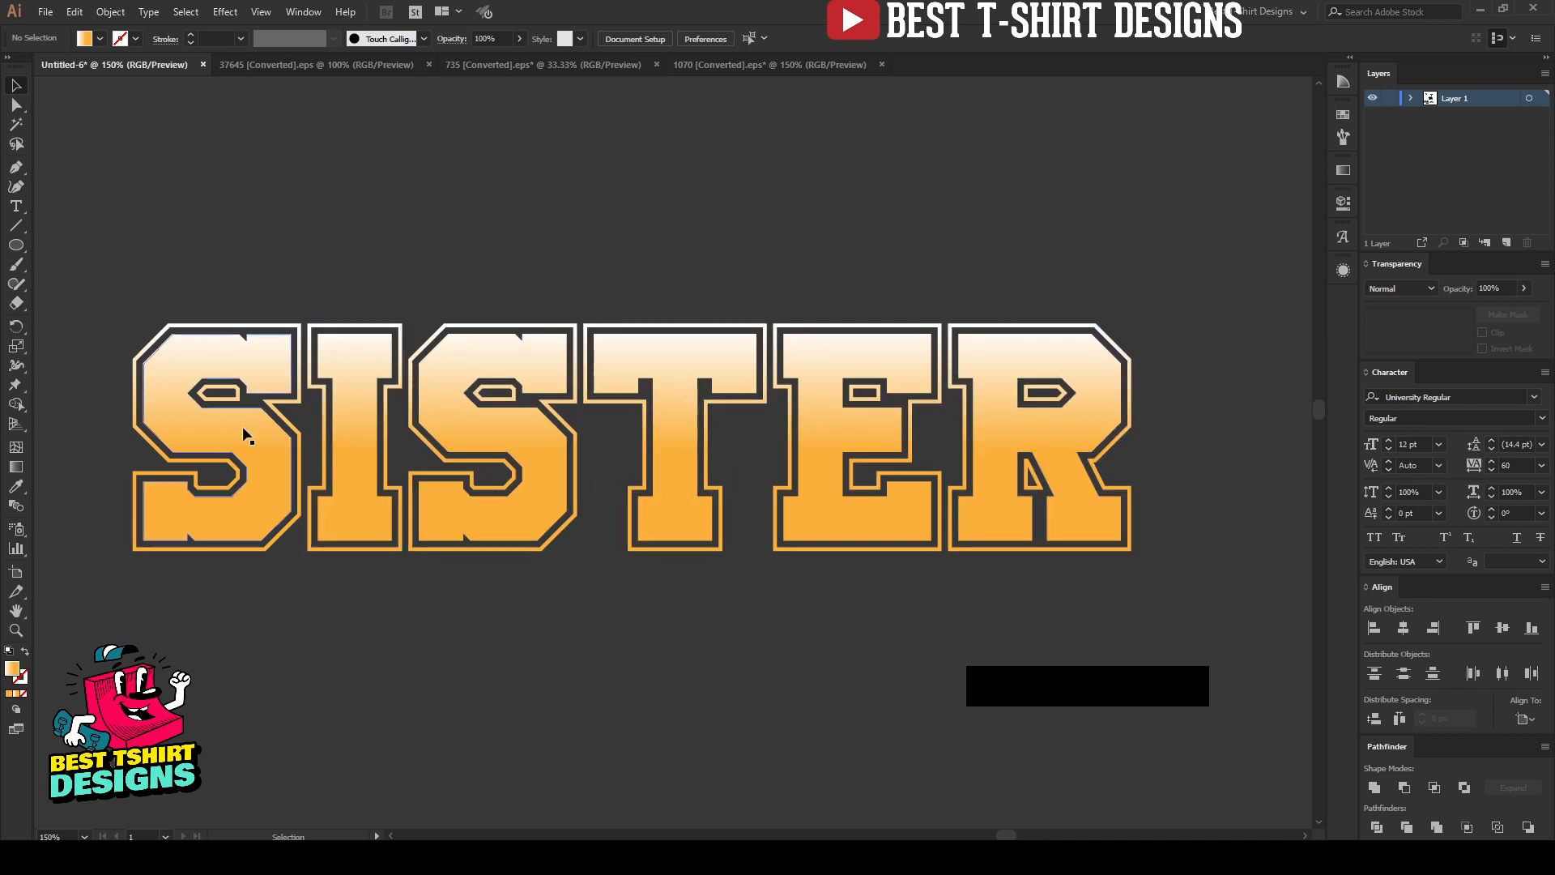
# Turn on the gradient annotator and redraw the gradient direction from above the reselected SISTER letters to below them
pyautogui.click(685, 445)
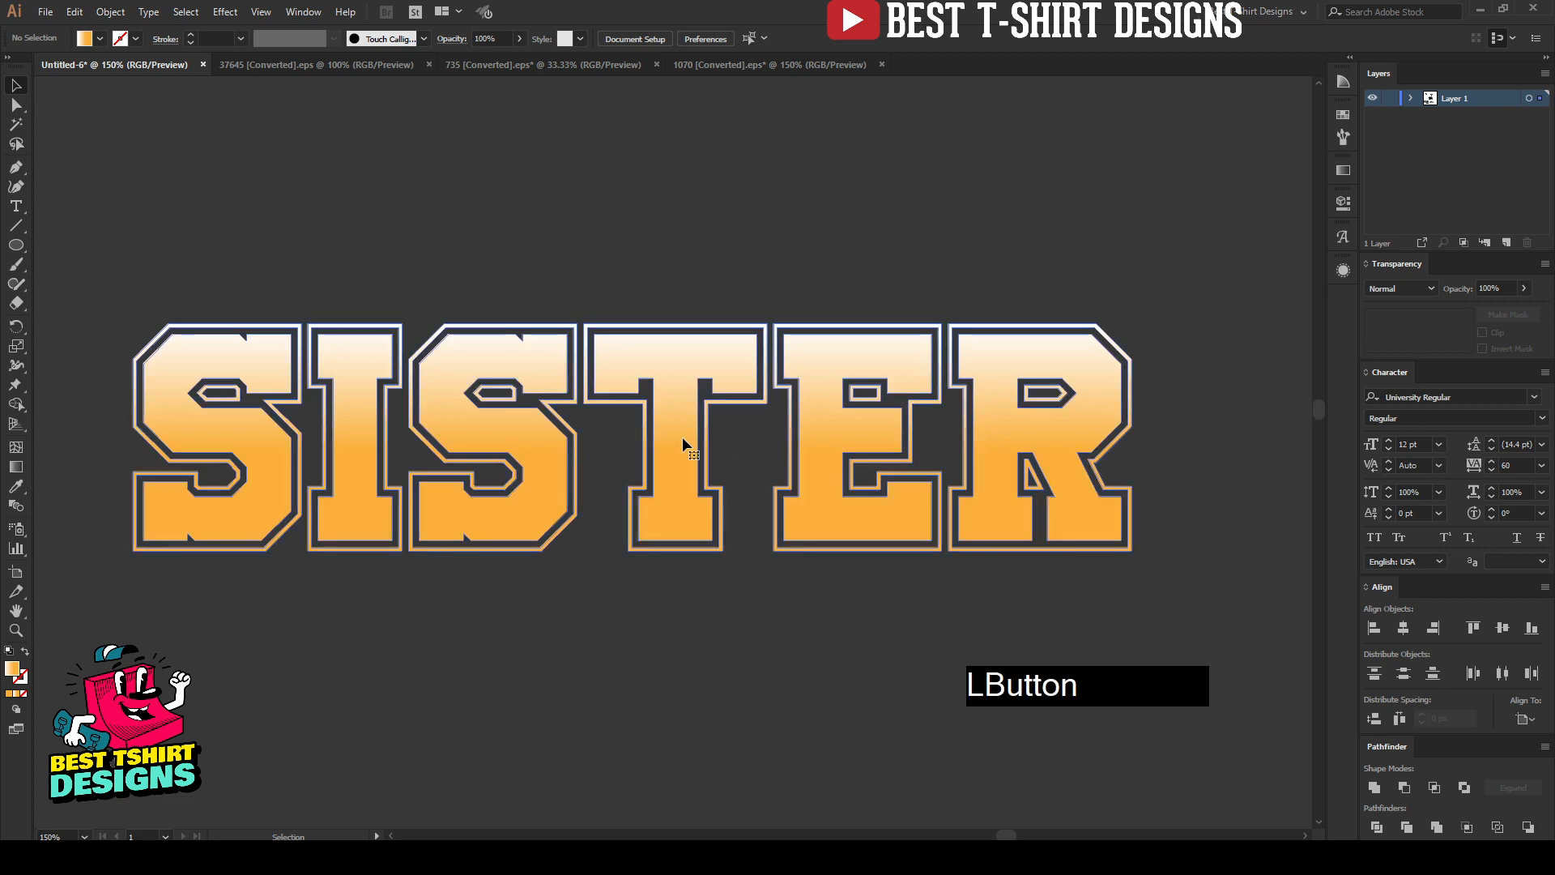
pyautogui.press('g')
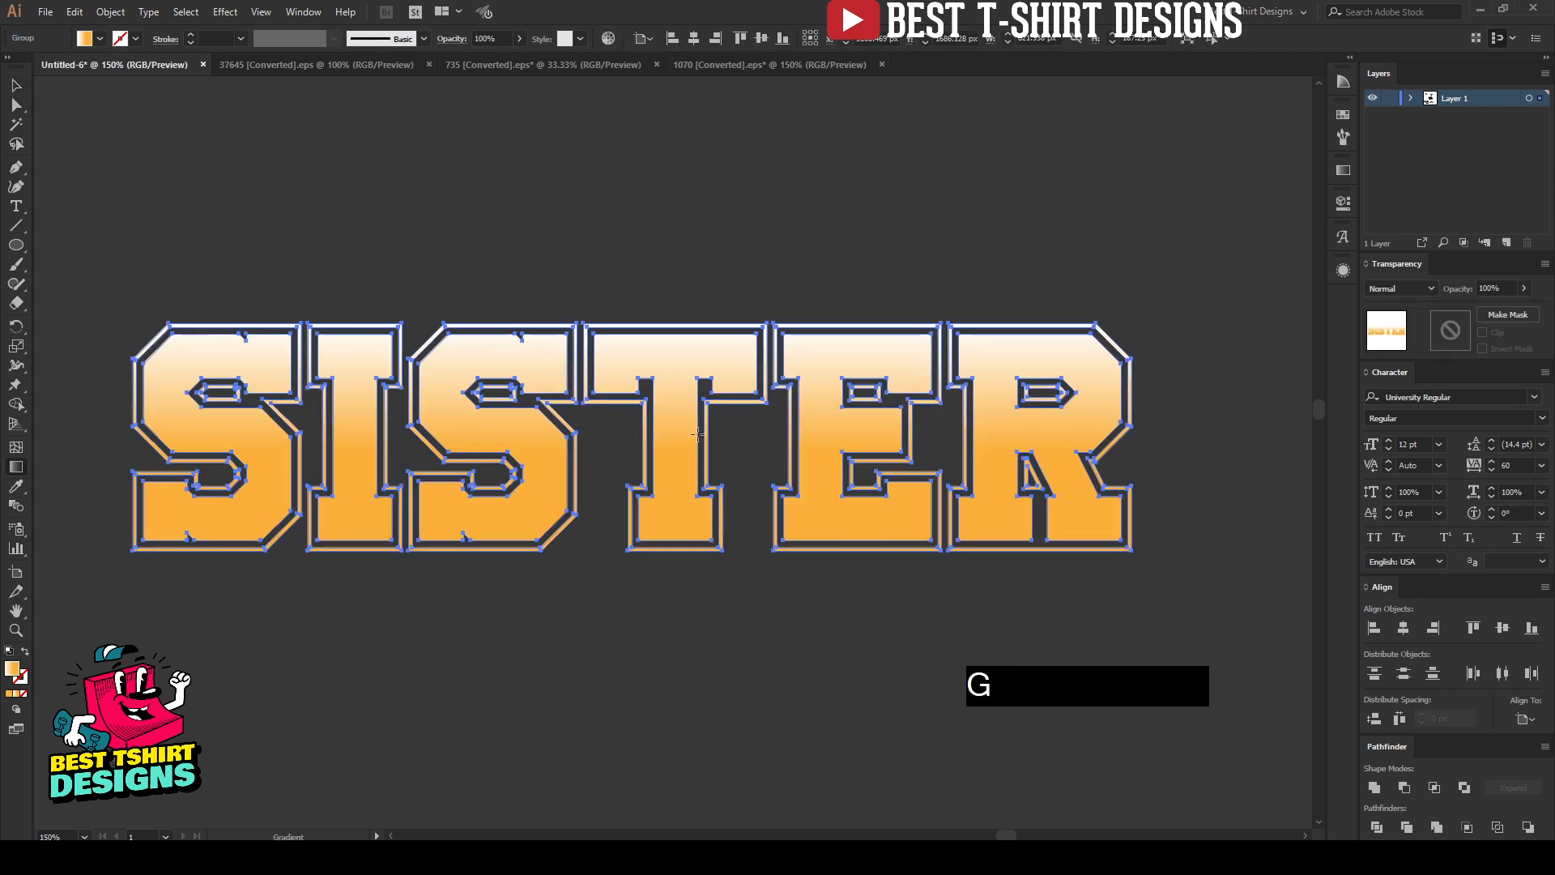
pyautogui.click(259, 13)
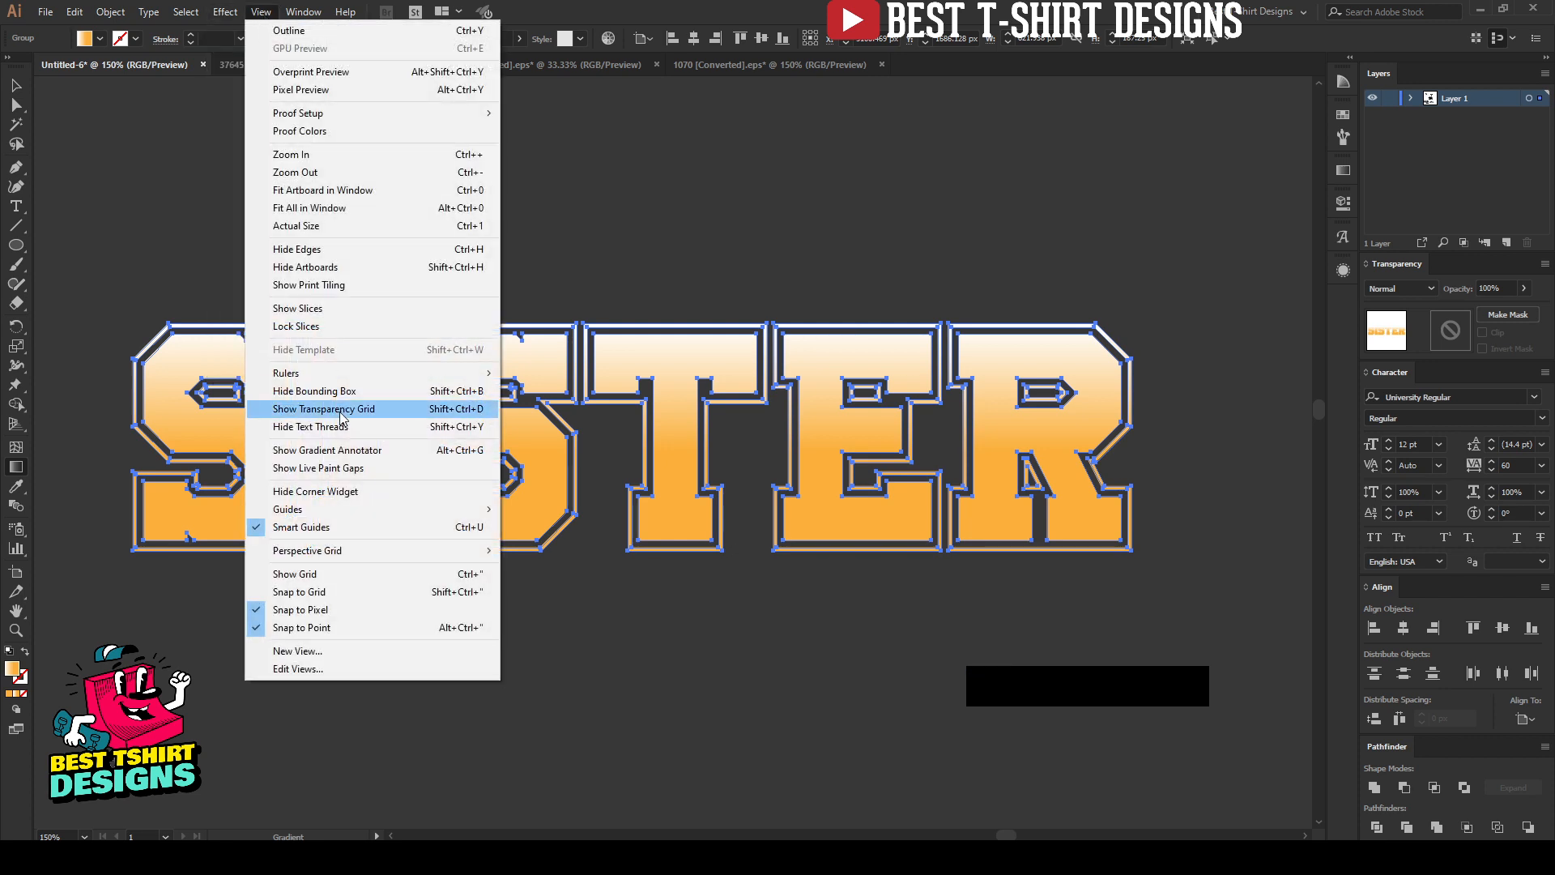
pyautogui.click(302, 450)
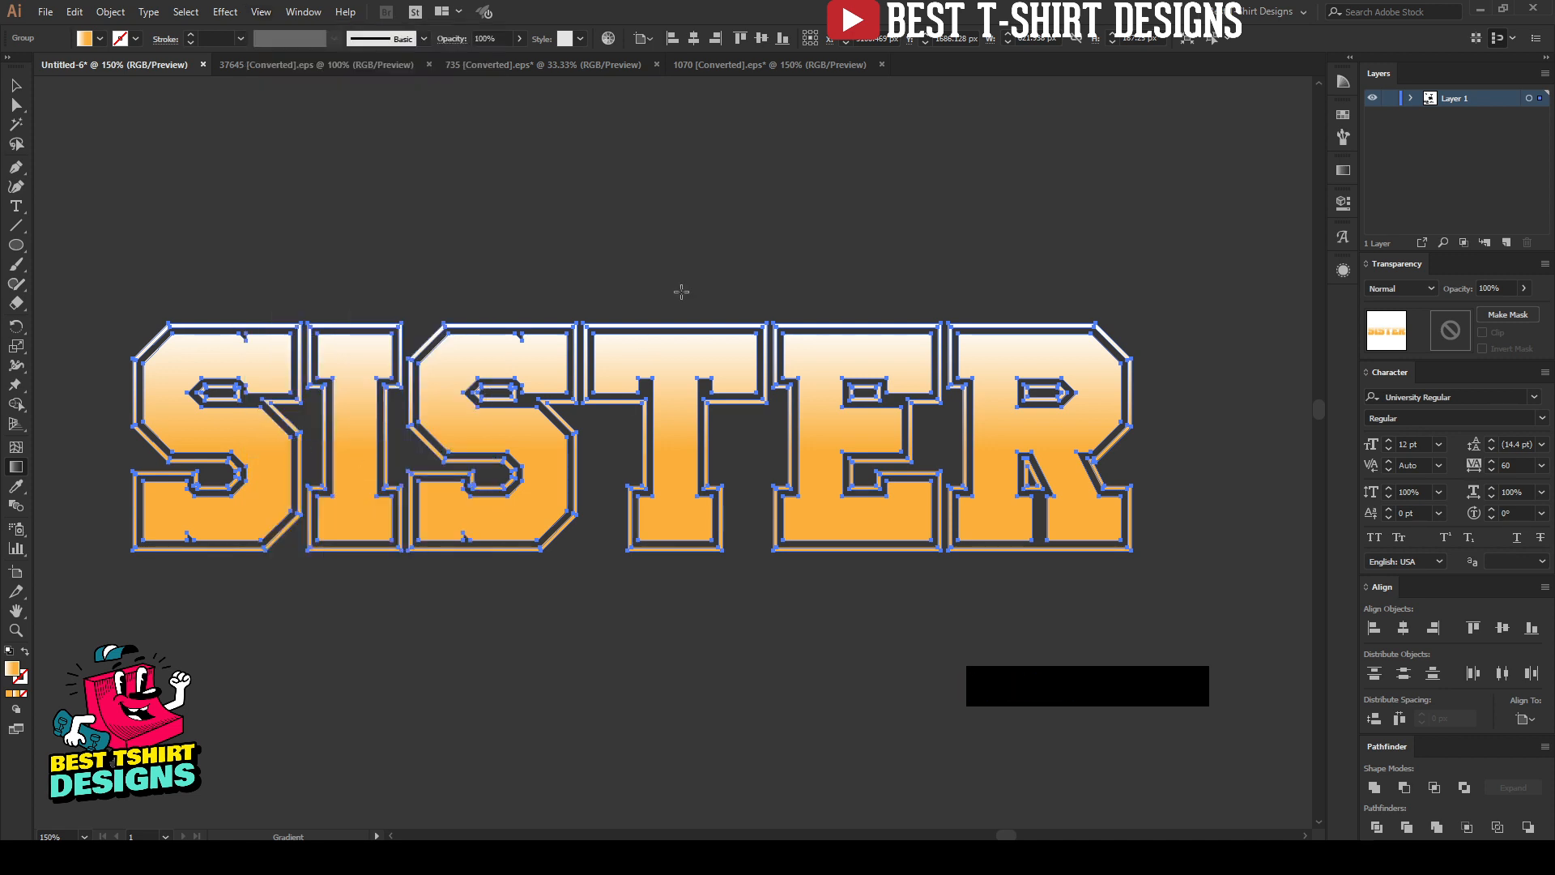
pyautogui.moveTo(681, 292); pyautogui.dragTo(696, 630)
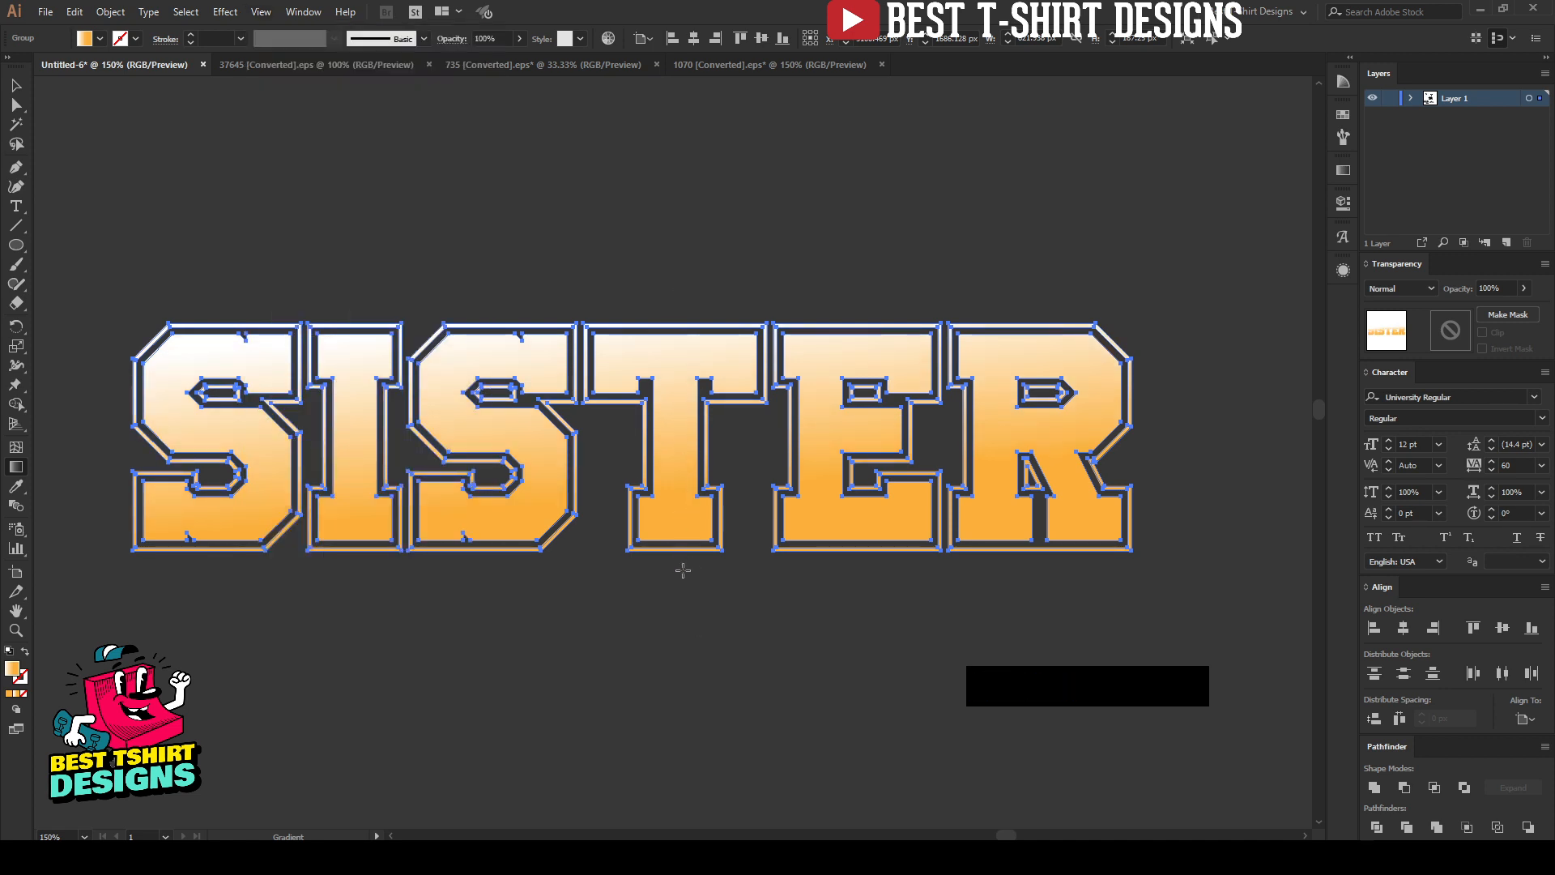
pyautogui.moveTo(683, 570)
pyautogui.mouseDown()
pyautogui.moveTo(688, 294)
pyautogui.moveTo(674, 317)
pyautogui.moveTo(686, 567)
pyautogui.mouseUp()
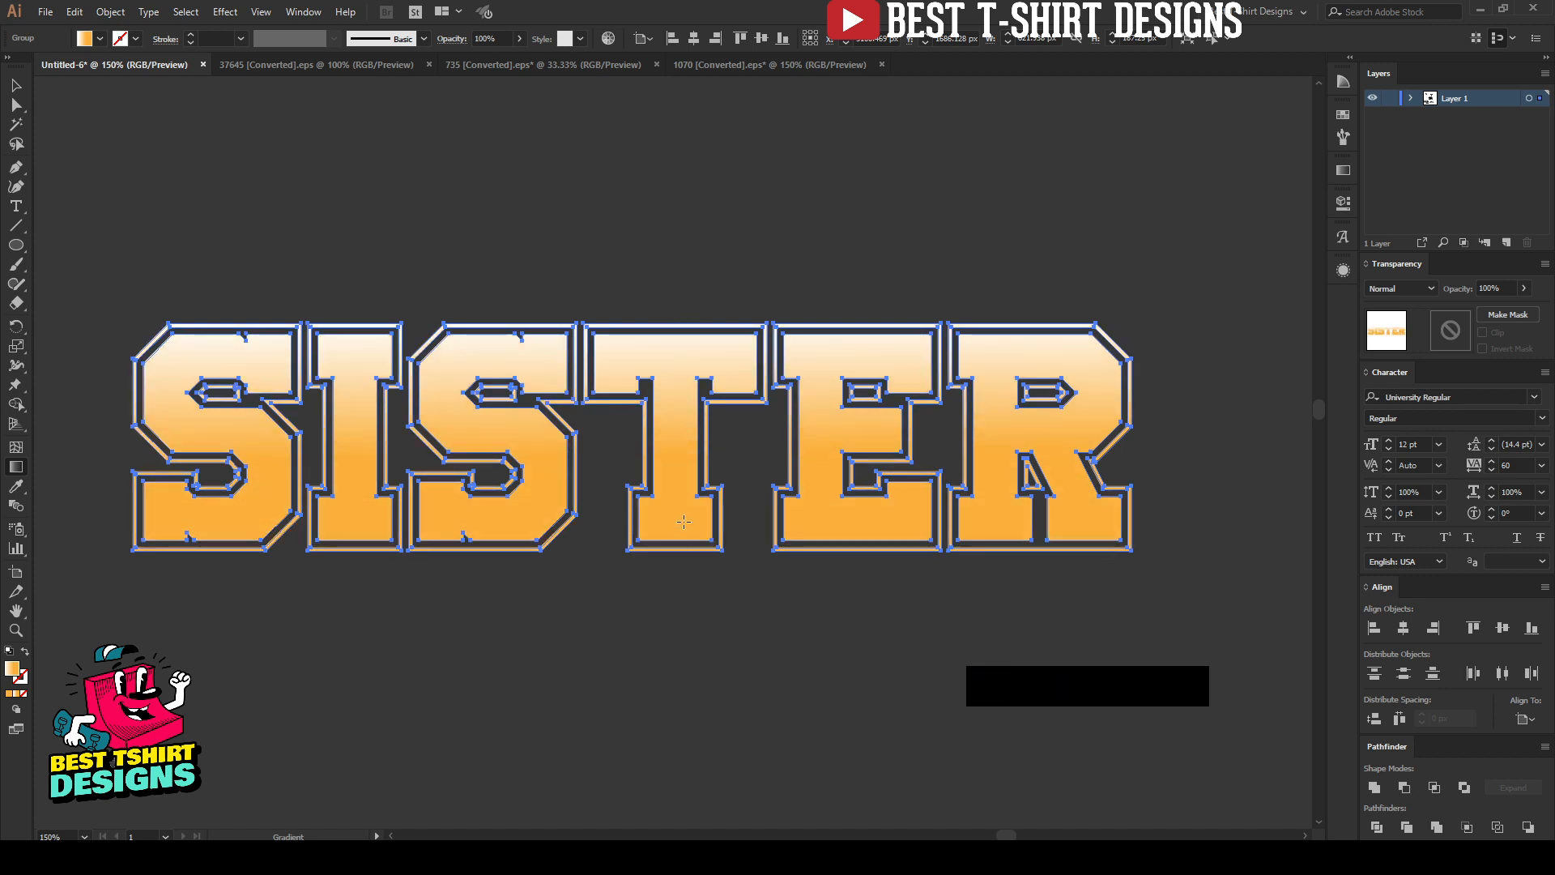
# Move the SISTER gradient's orange stop nearer to the white stop, and set the white stop's location to 3.24%
pyautogui.press('g')
pyautogui.click(1343, 170)
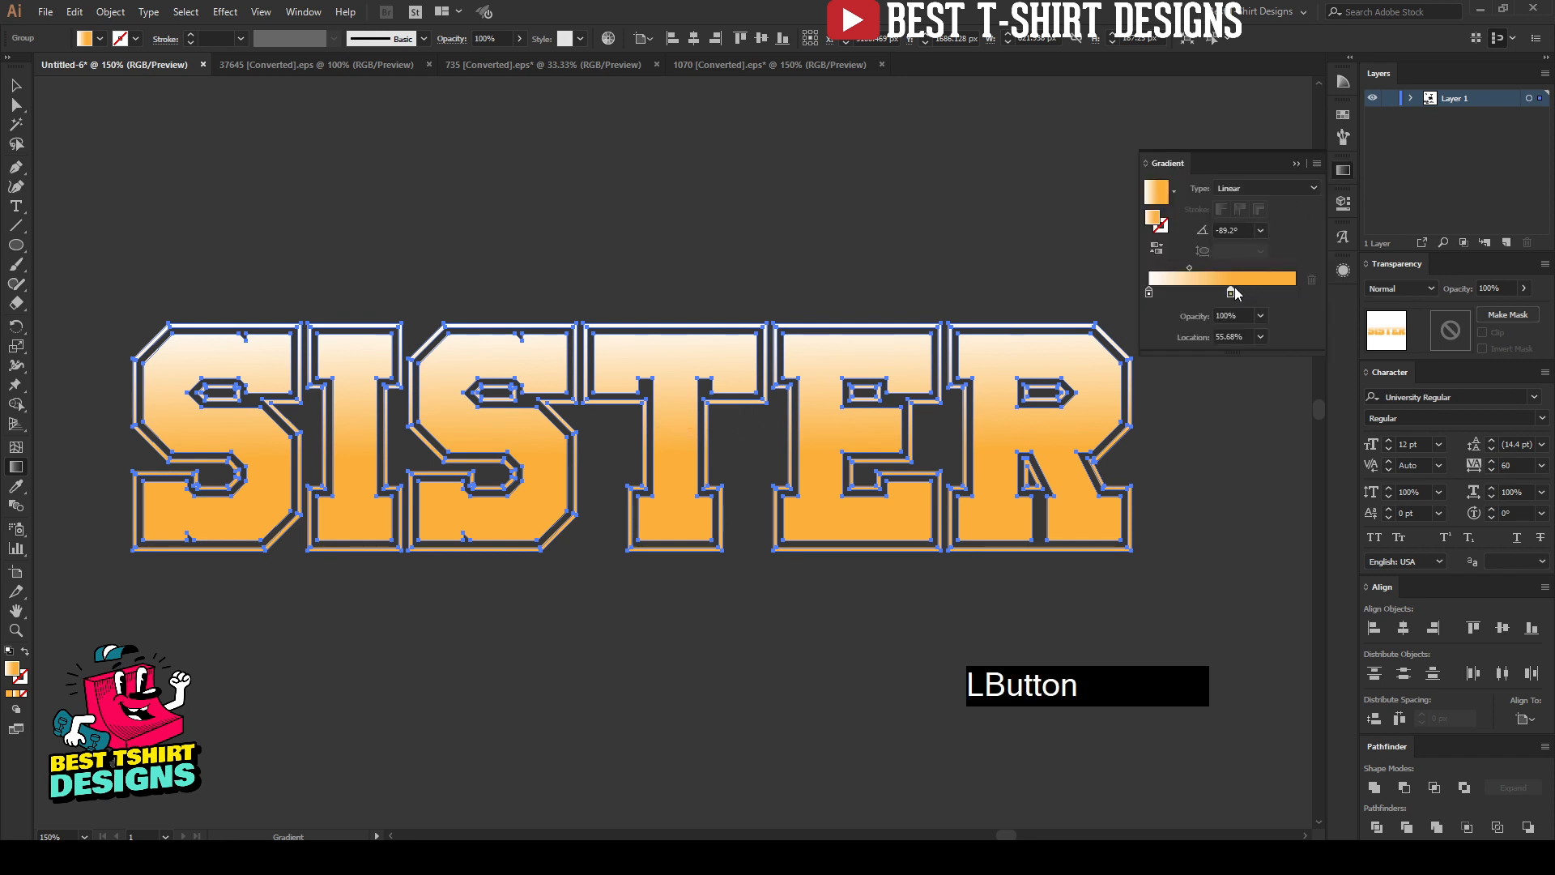
pyautogui.moveTo(1232, 293); pyautogui.dragTo(1155, 296)
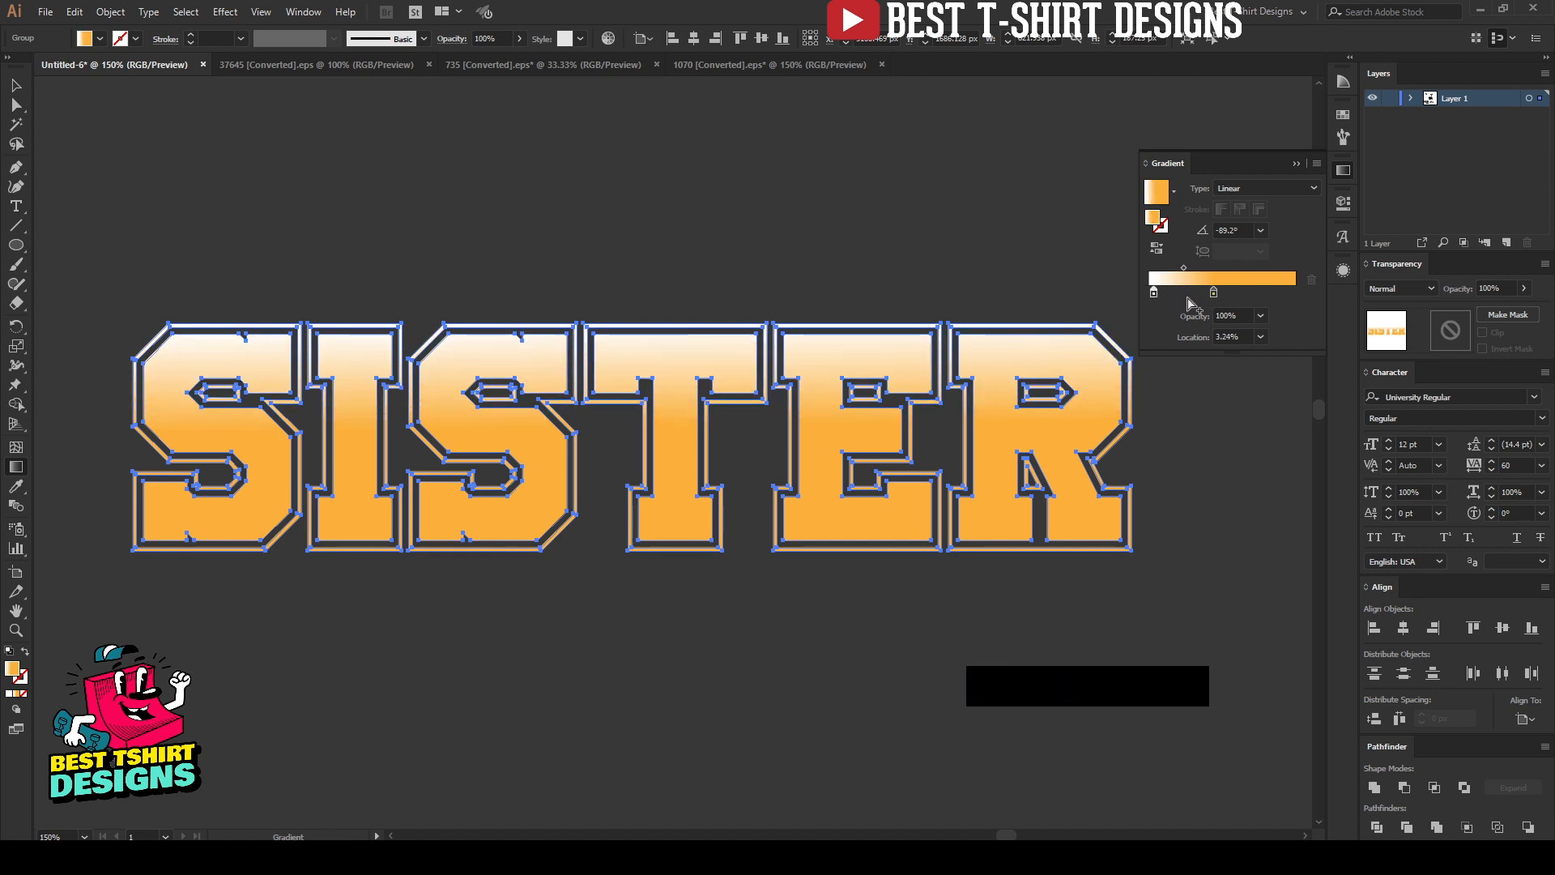
pyautogui.press('v')
pyautogui.click(720, 246)
pyautogui.scroll(-1, 720, 246)
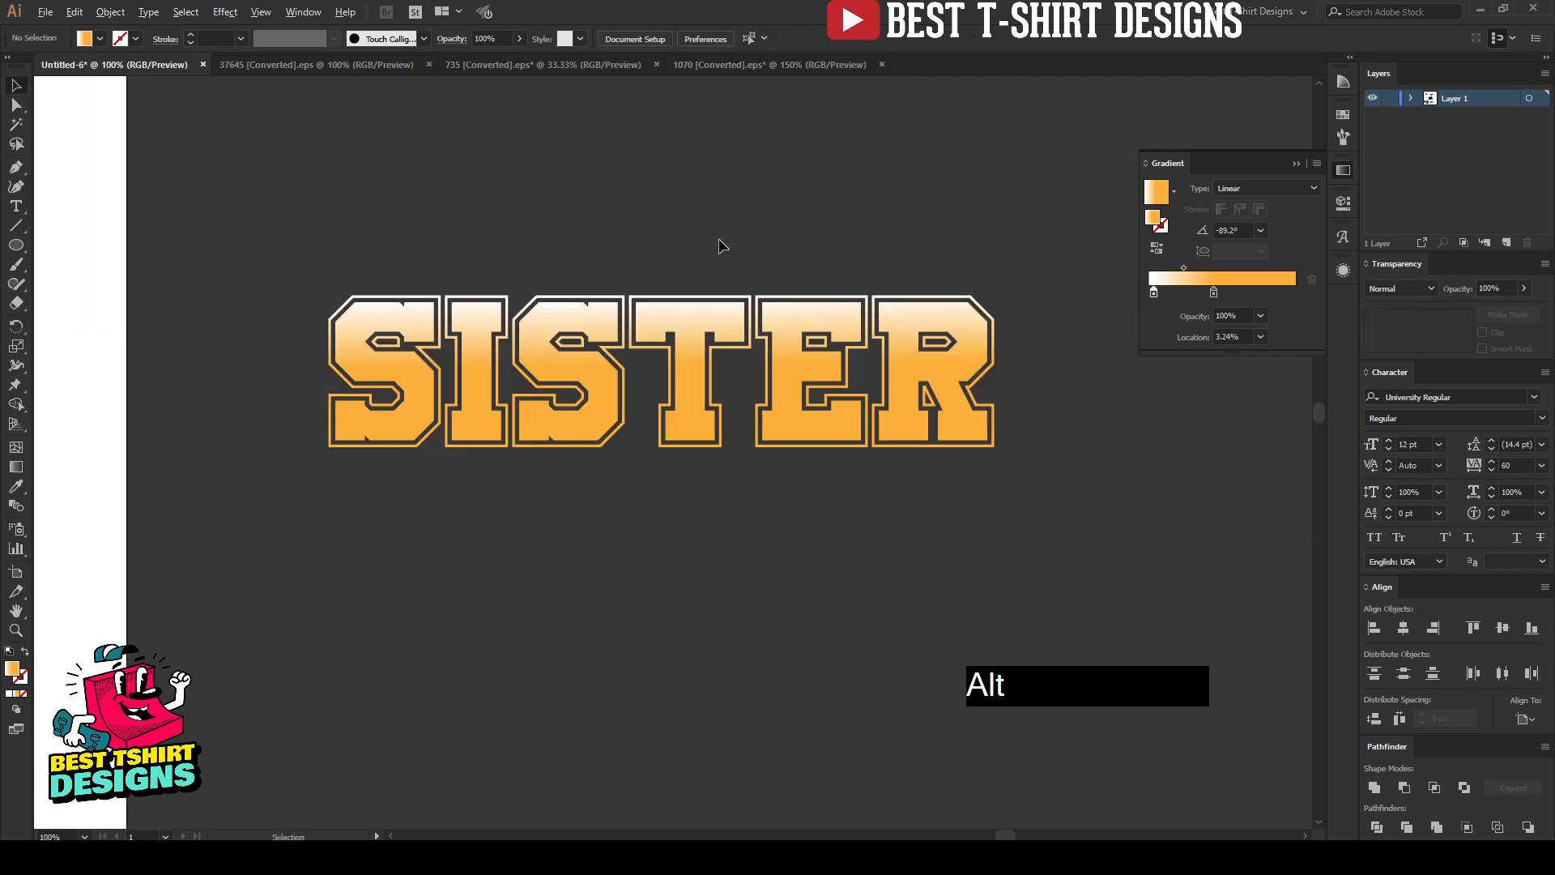
pyautogui.scroll(1, 701, 232)
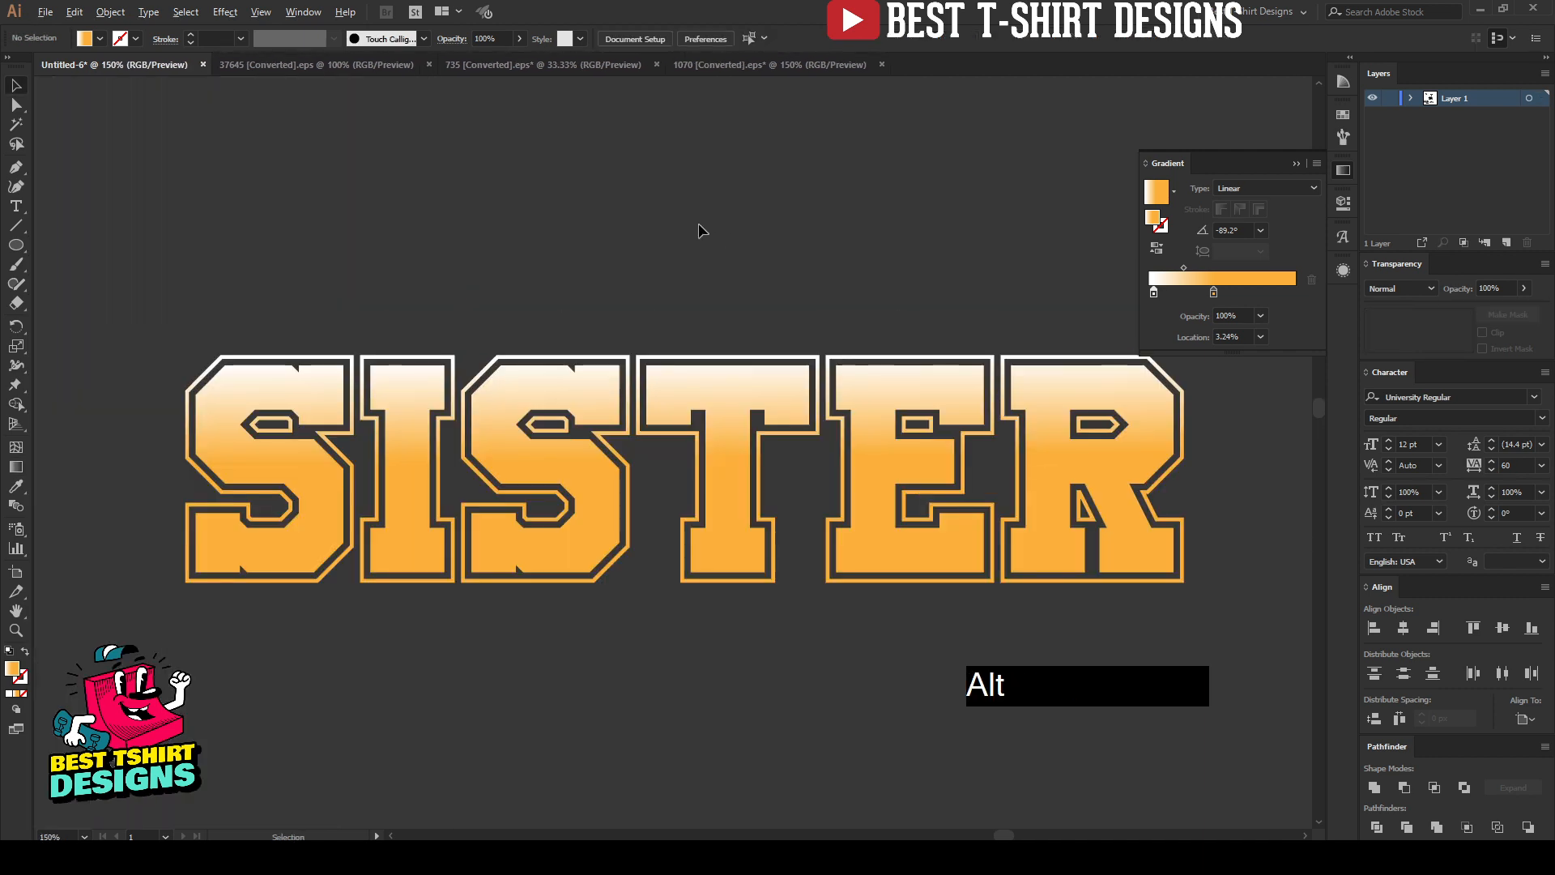
# Move the graduate T-shirt reference off the artboard above the SISTER lettering, and shift the bear tapestry reference slightly down
pyautogui.scroll(-6, 701, 232)
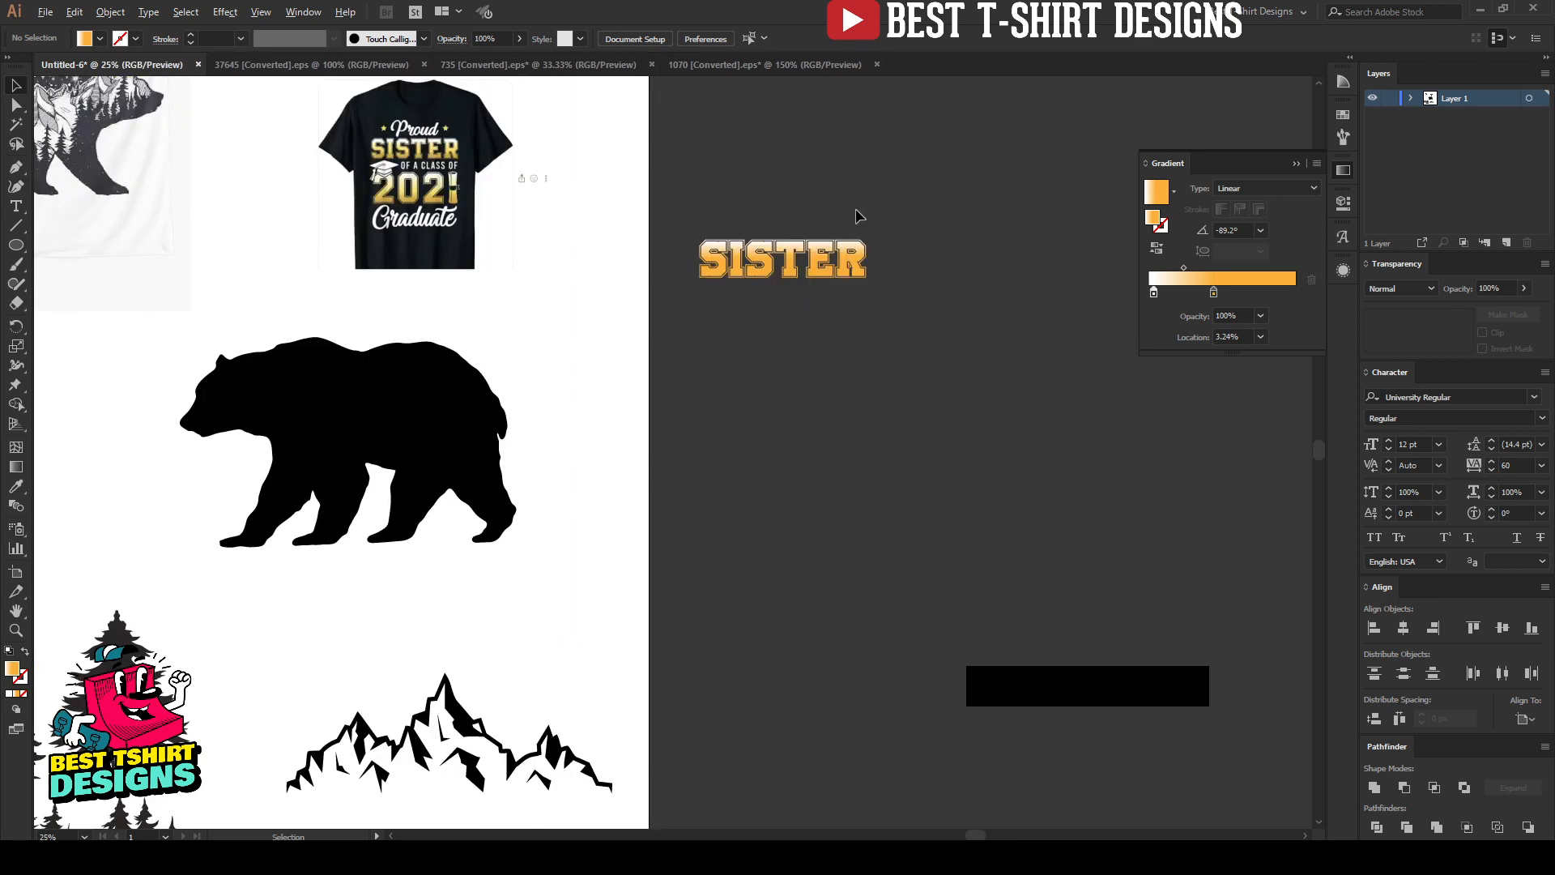
pyautogui.moveTo(578, 194); pyautogui.dragTo(978, 162)
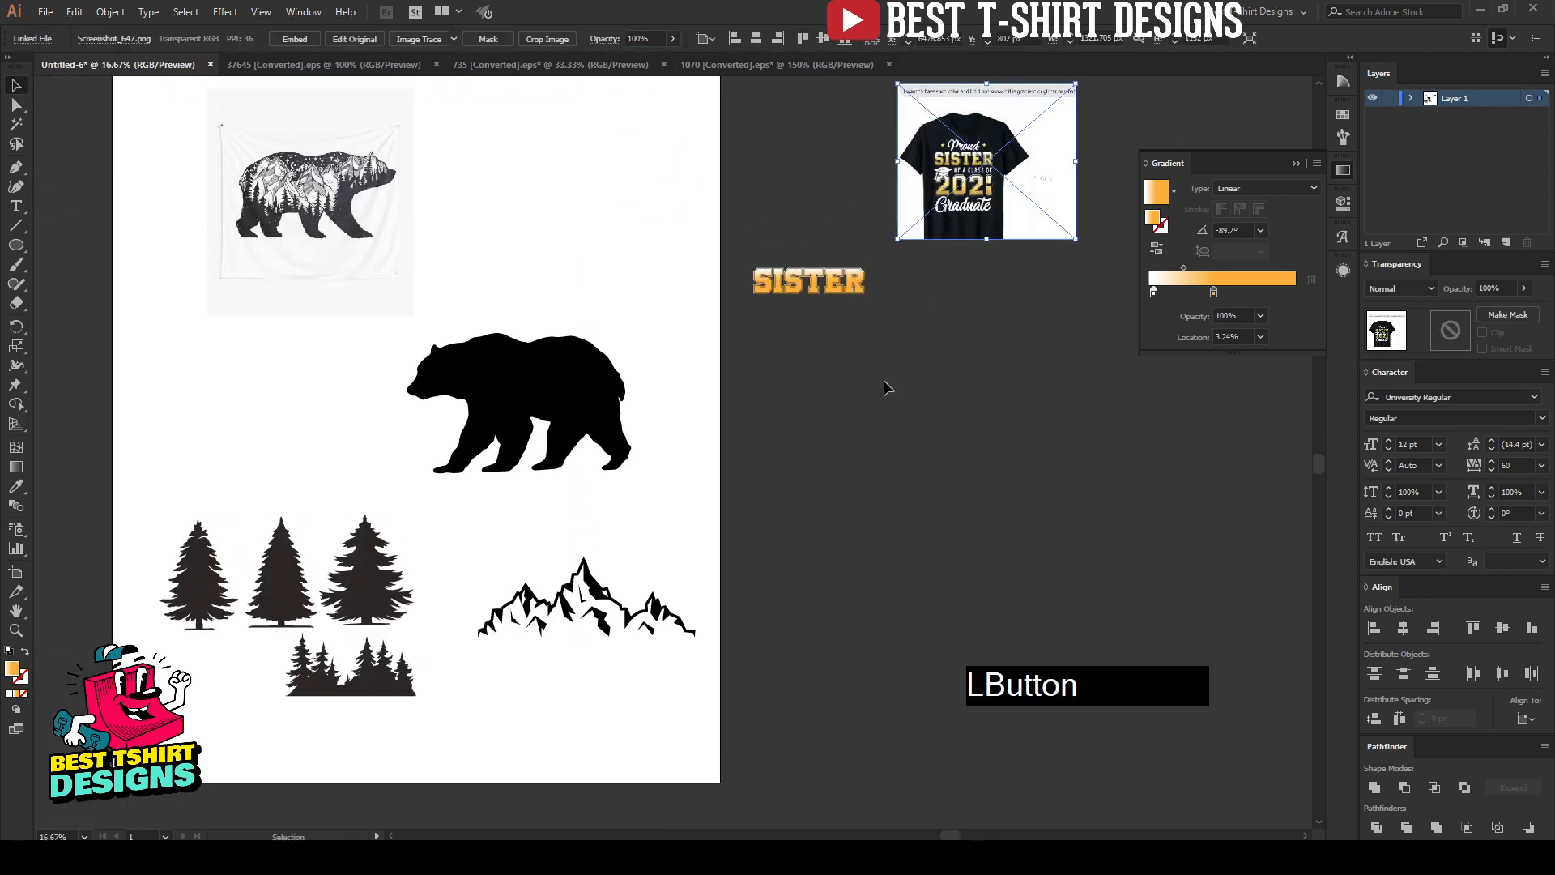
pyautogui.moveTo(269, 195); pyautogui.dragTo(261, 260)
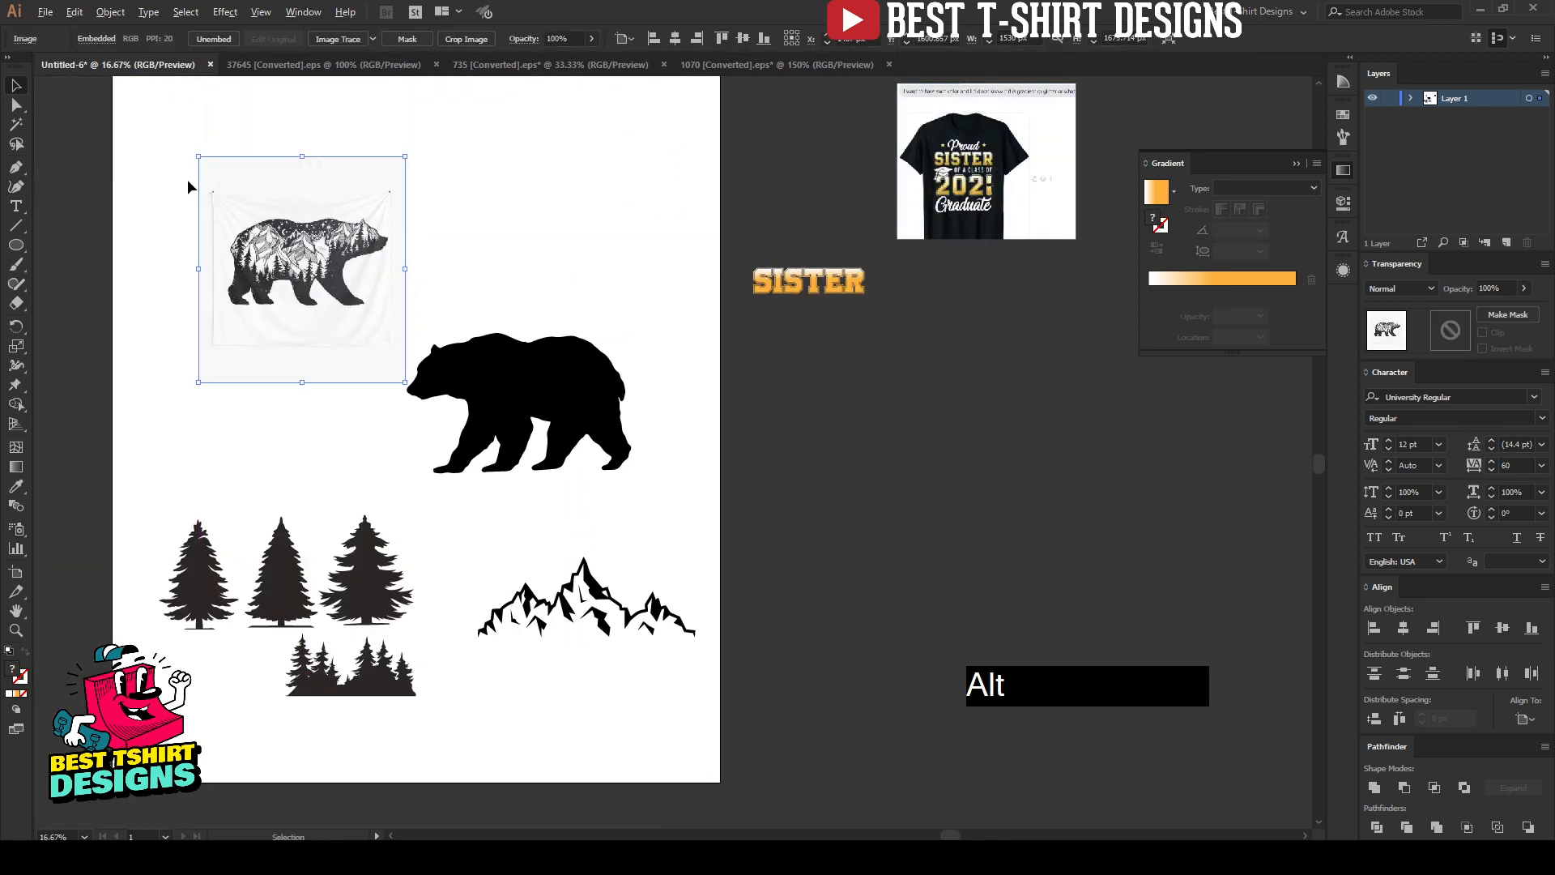
# Examine the bear tapestry reference for how the mountains, trees and stars fill the bear silhouette
pyautogui.scroll(3, 187, 187)
pyautogui.click(903, 437)
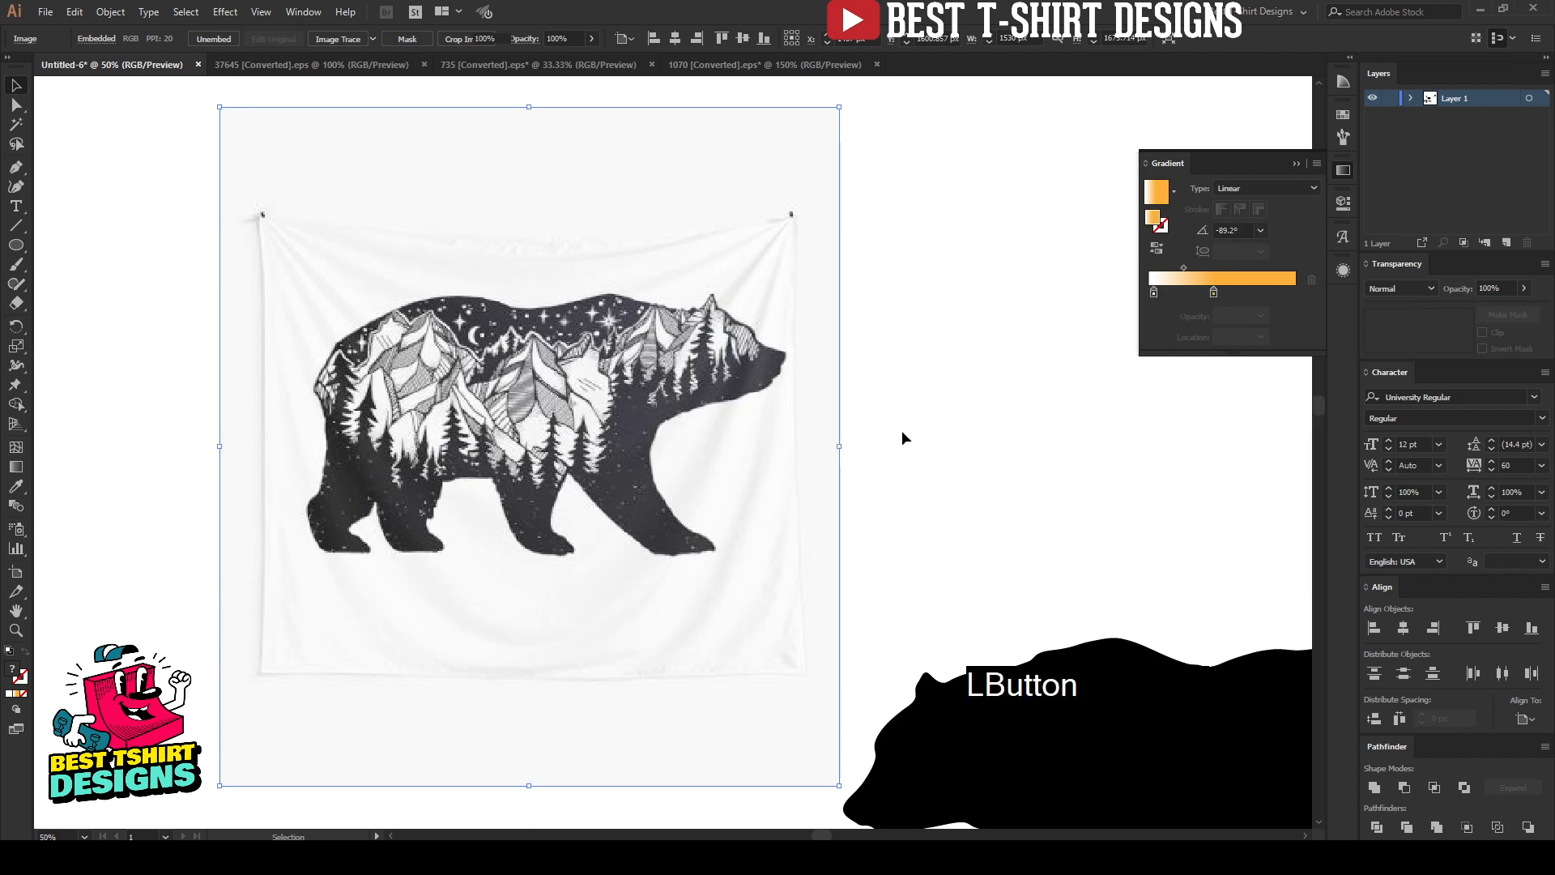
pyautogui.scroll(1, 701, 434)
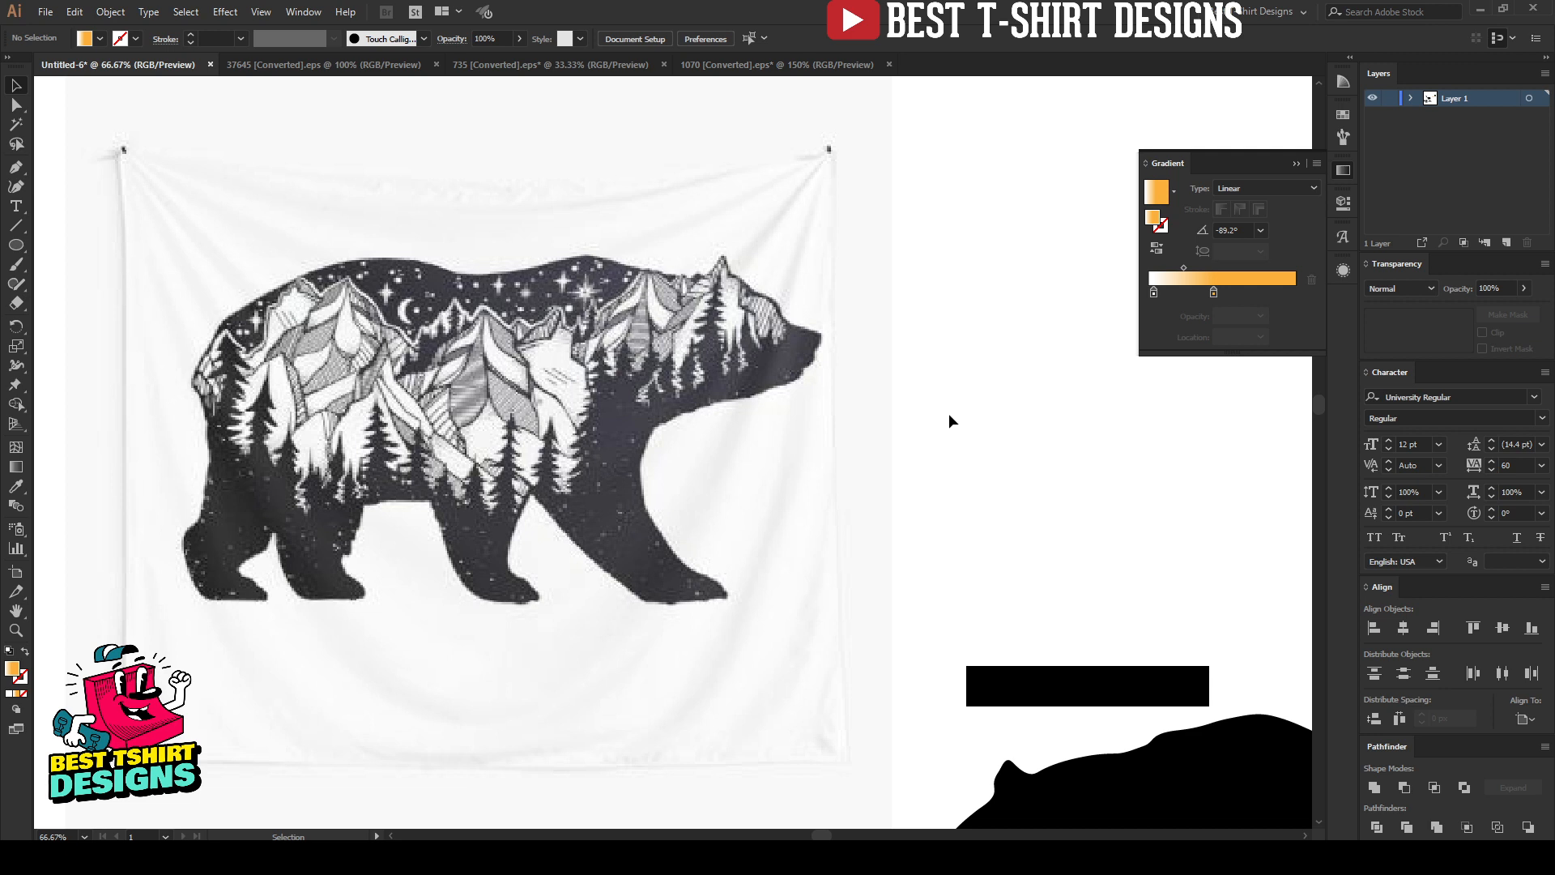
pyautogui.click(955, 368)
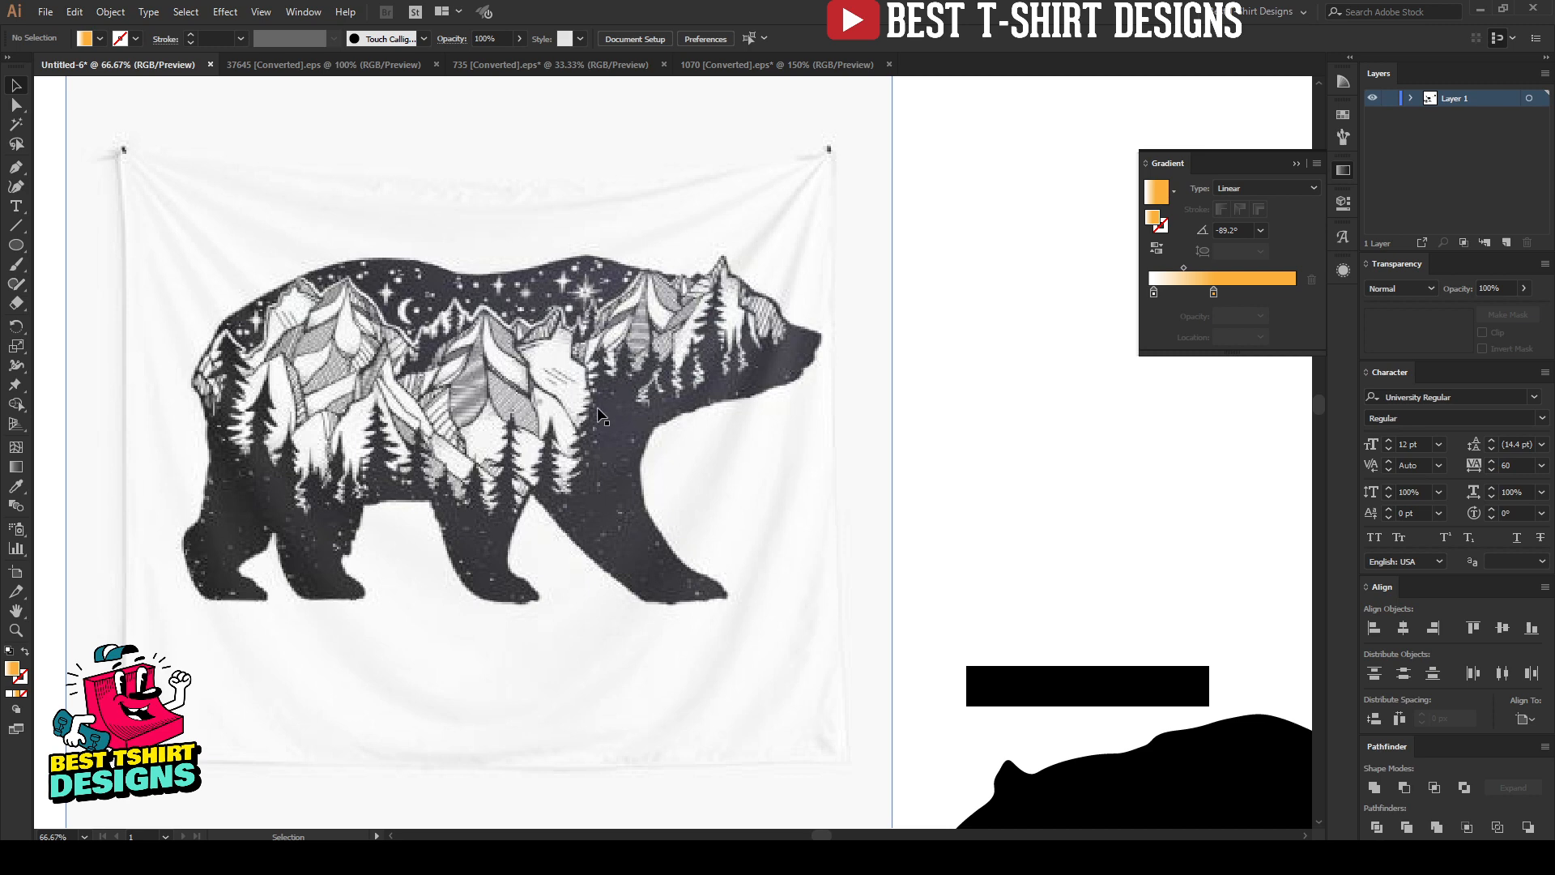
pyautogui.keyDown('alt'); pyautogui.scroll(-5, 577, 397); pyautogui.keyUp('alt')
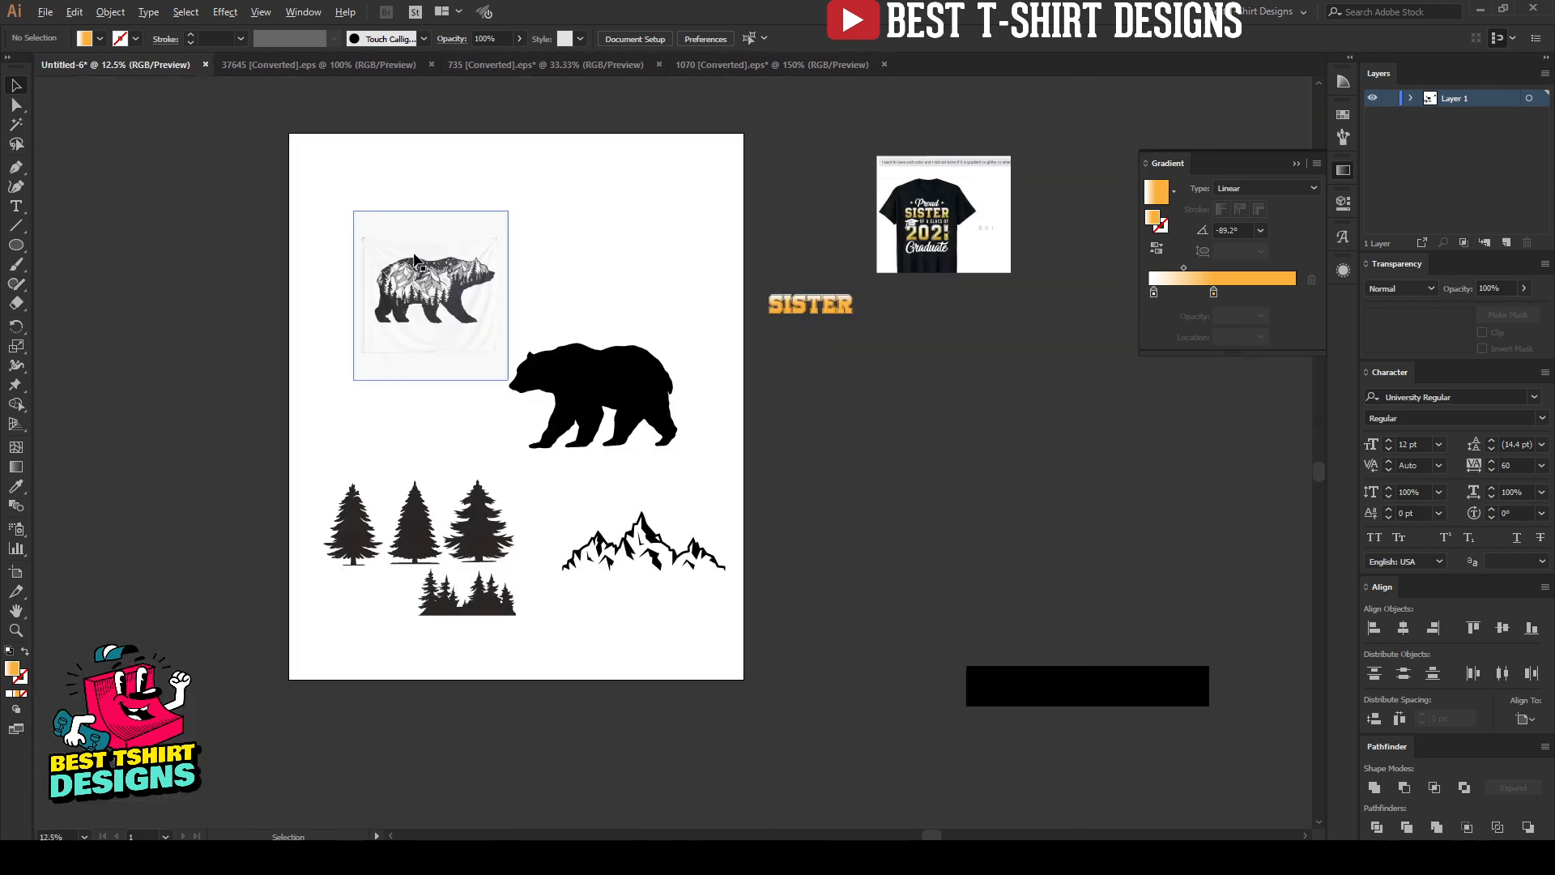
# Reposition the bear tapestry reference toward the artboard's upper-left corner, and move the black bear silhouette a little to the left
pyautogui.moveTo(469, 301); pyautogui.dragTo(405, 250)
pyautogui.moveTo(591, 389); pyautogui.dragTo(539, 388)
pyautogui.click(660, 268)
pyautogui.keyDown('alt'); pyautogui.scroll(2, 538, 393); pyautogui.keyUp('alt')
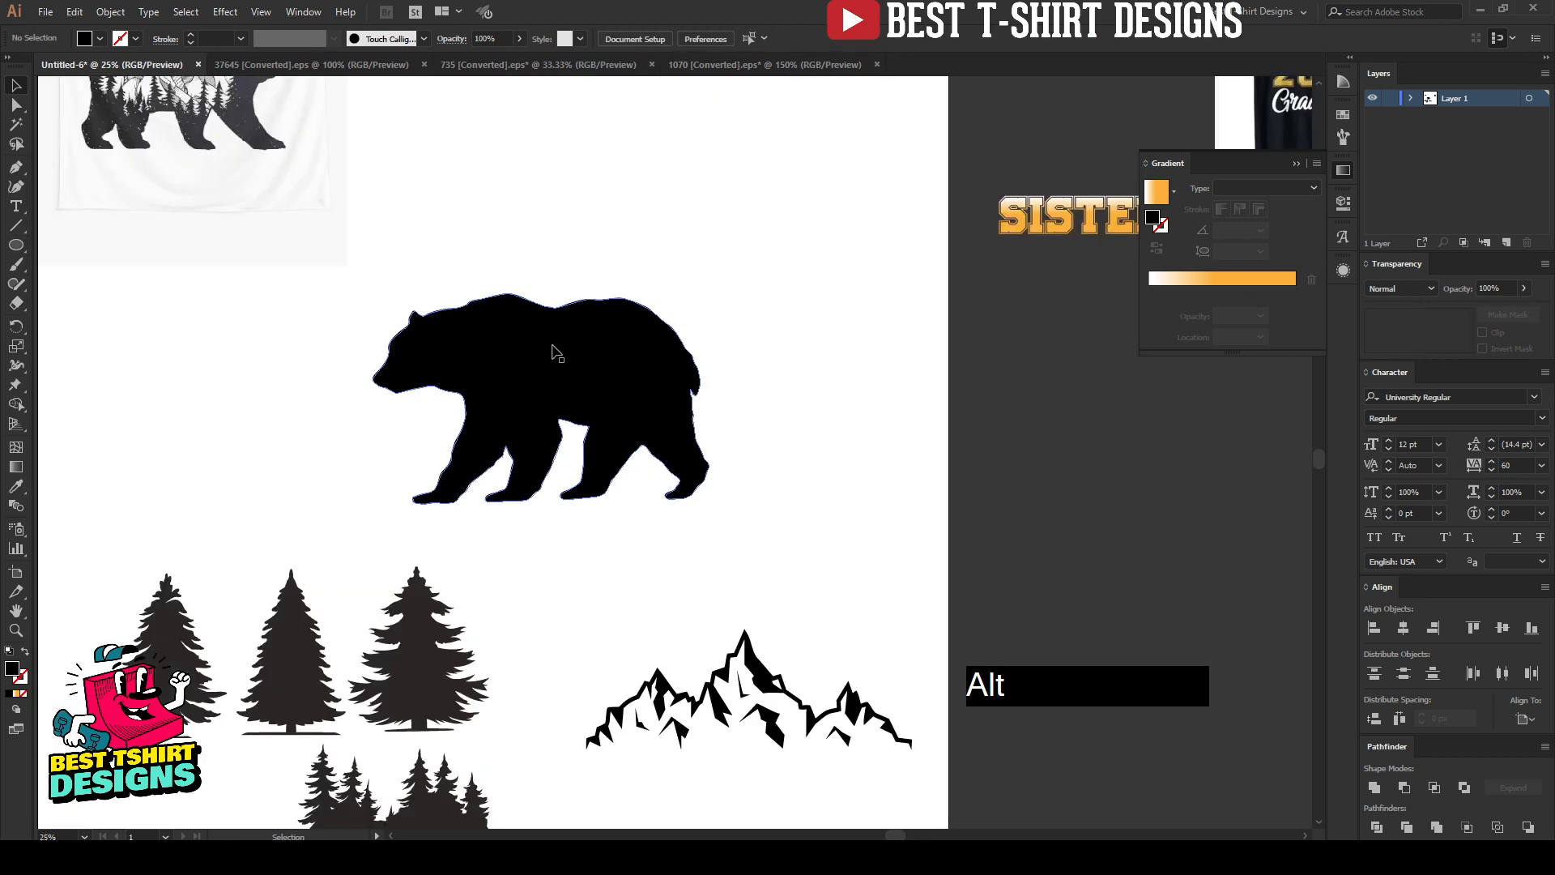
# Review the bear, pine tree and mountain source artwork in the three converted EPS files, and return to the Untitled-6 document
pyautogui.click(791, 65)
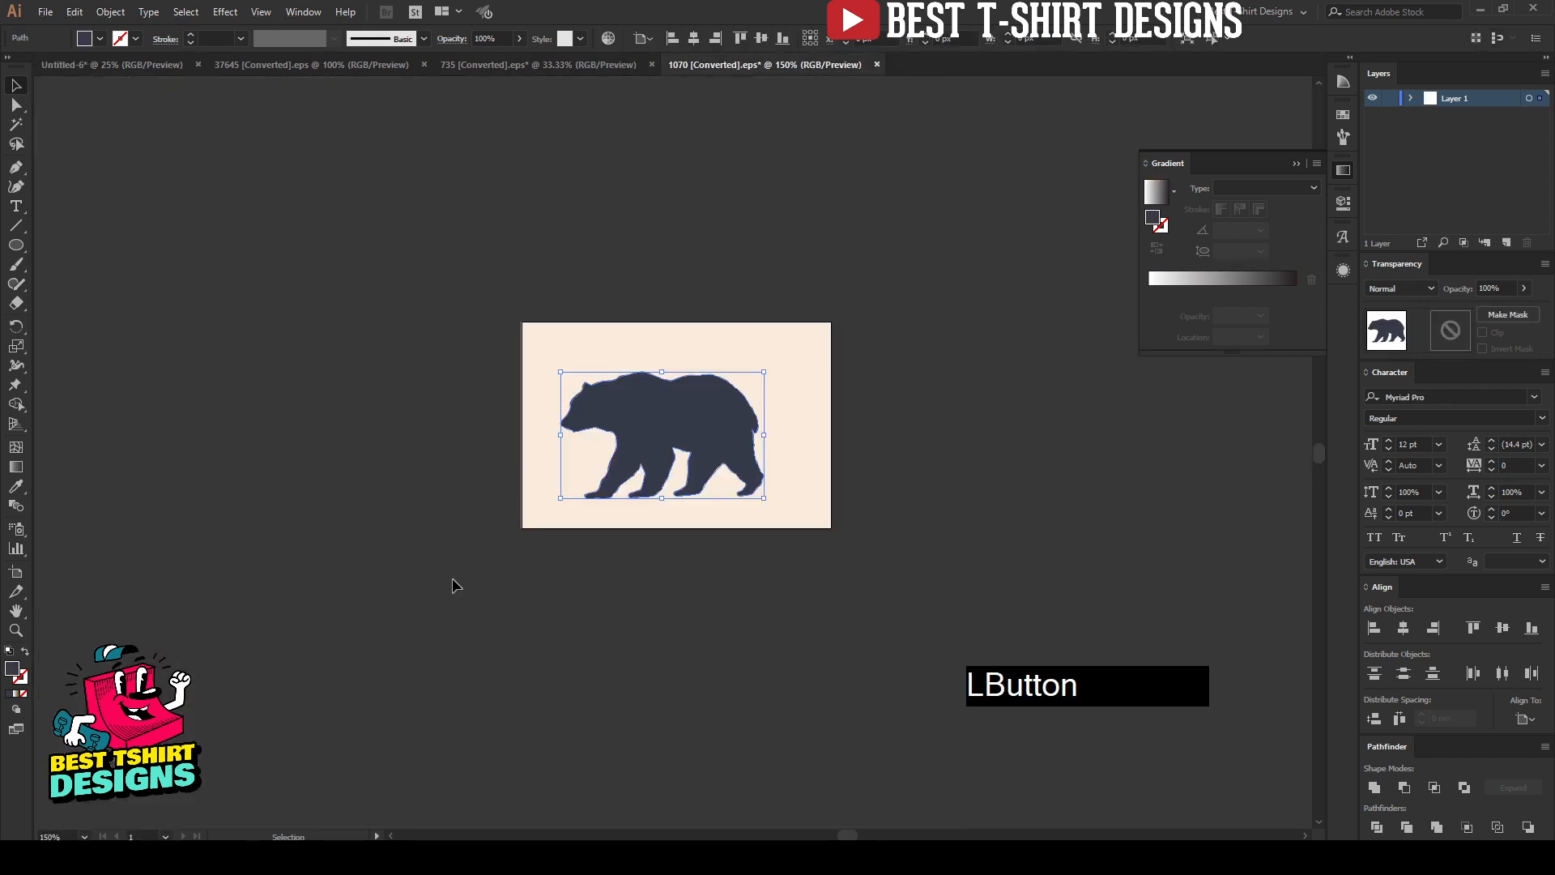
pyautogui.click(567, 64)
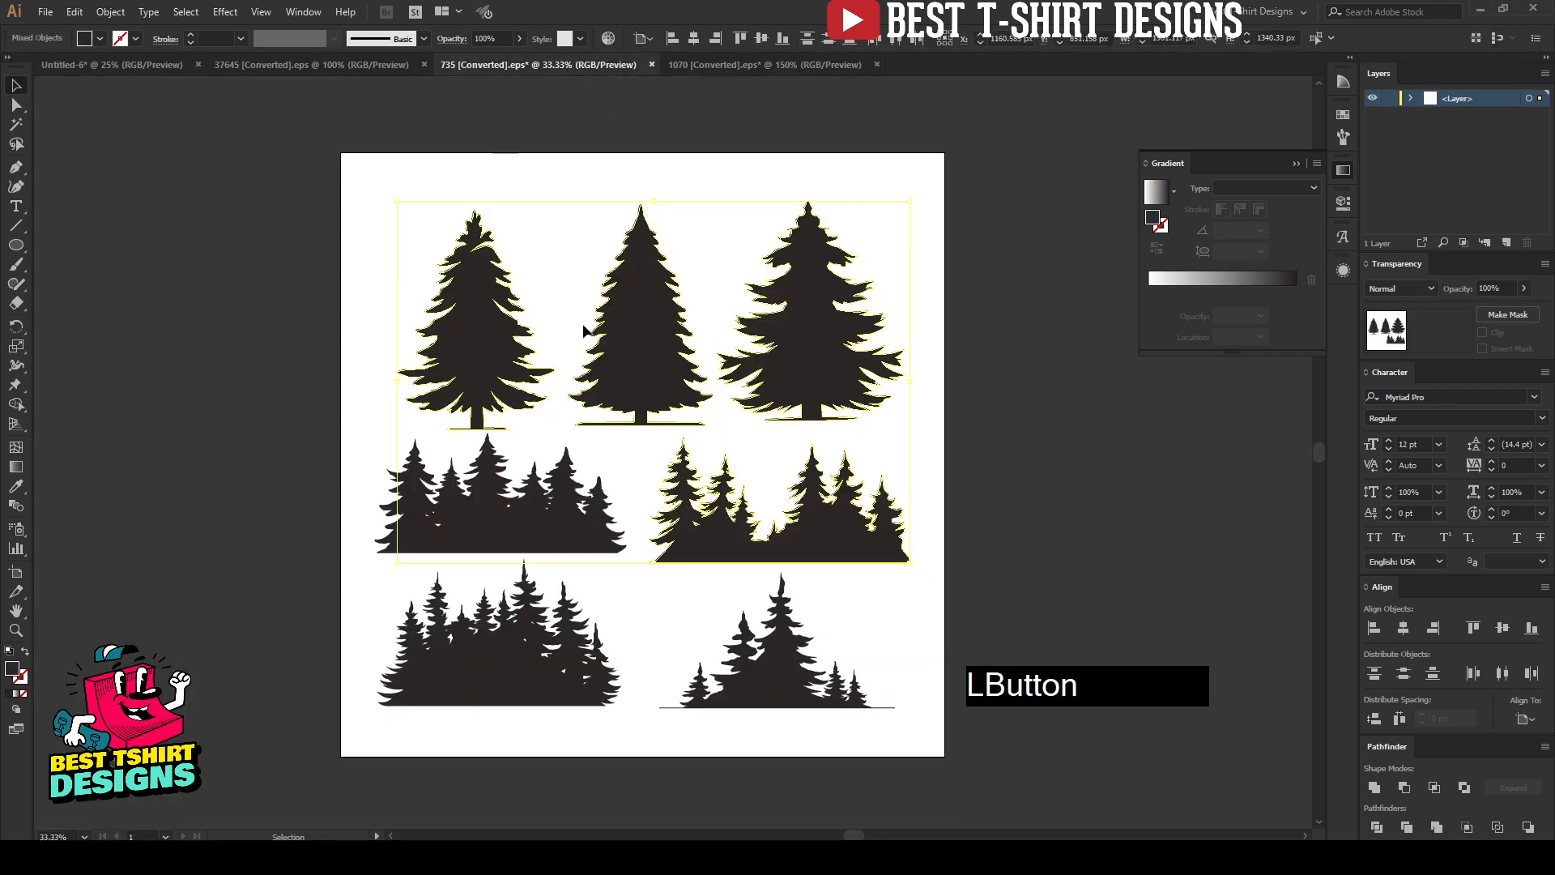
pyautogui.click(324, 66)
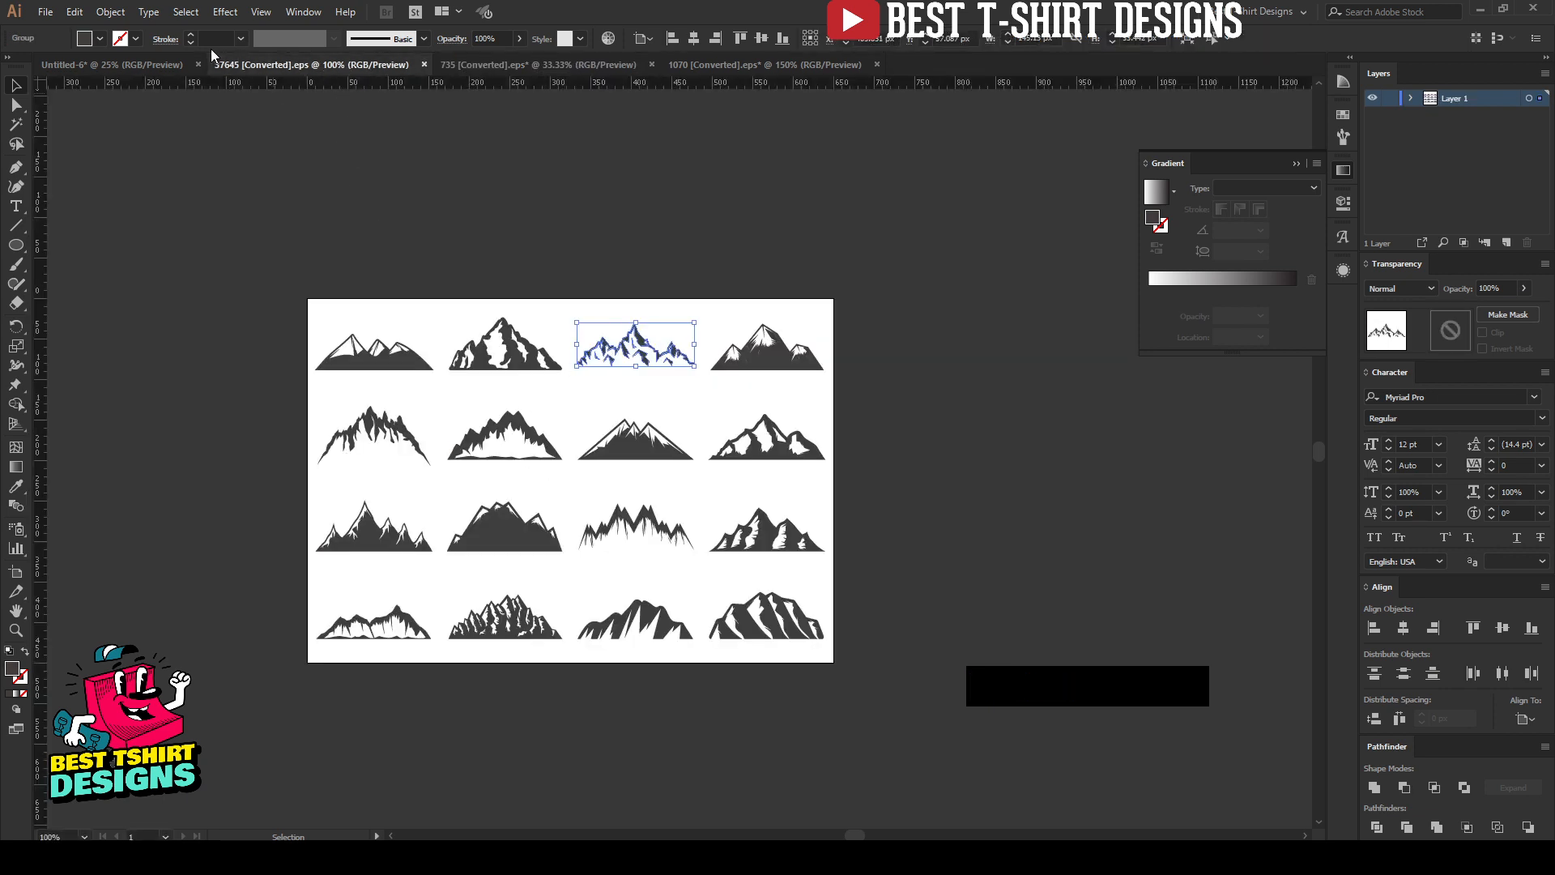
pyautogui.click(139, 66)
pyautogui.scroll(-3, 802, 476)
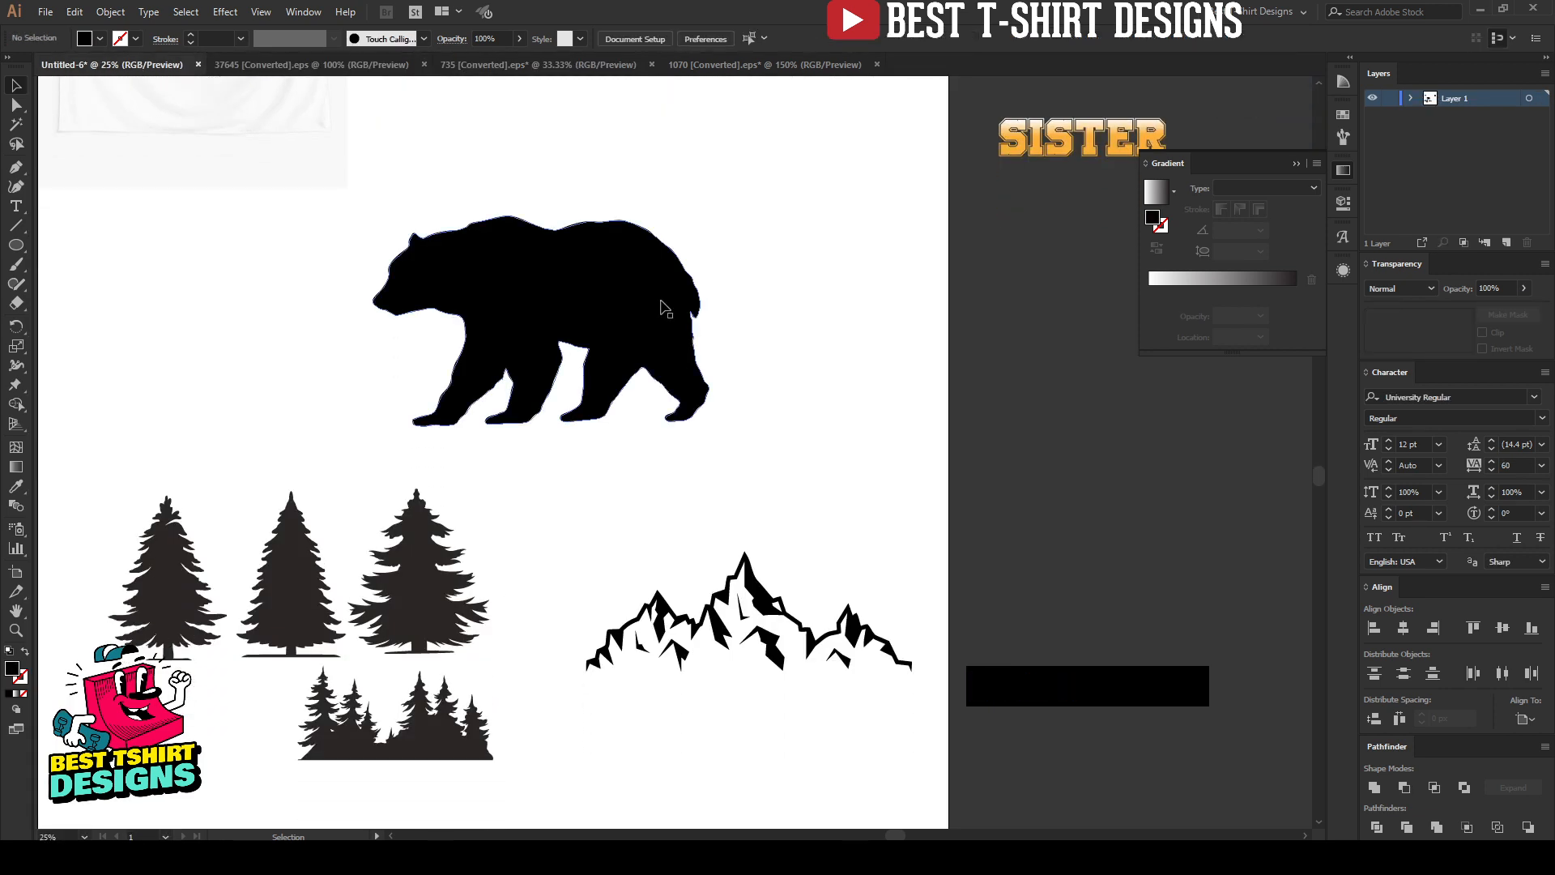
# Fill the pine trees, the forest strip and the mountain range with black
pyautogui.click(876, 419)
pyautogui.scroll(-2, 867, 416)
pyautogui.scroll(2, 702, 653)
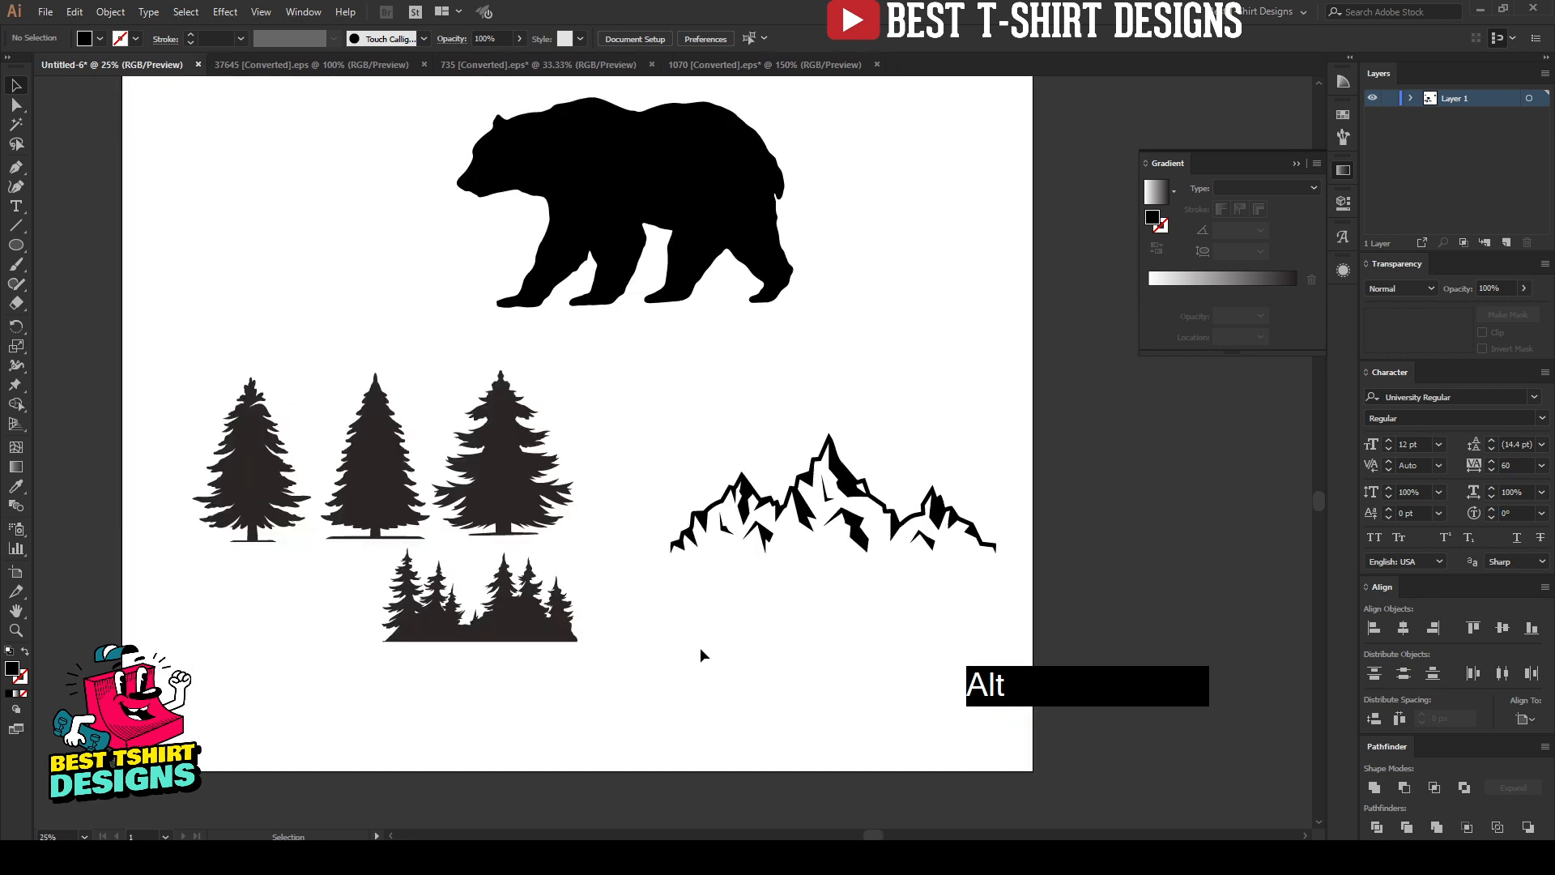
pyautogui.moveTo(171, 377); pyautogui.dragTo(927, 670)
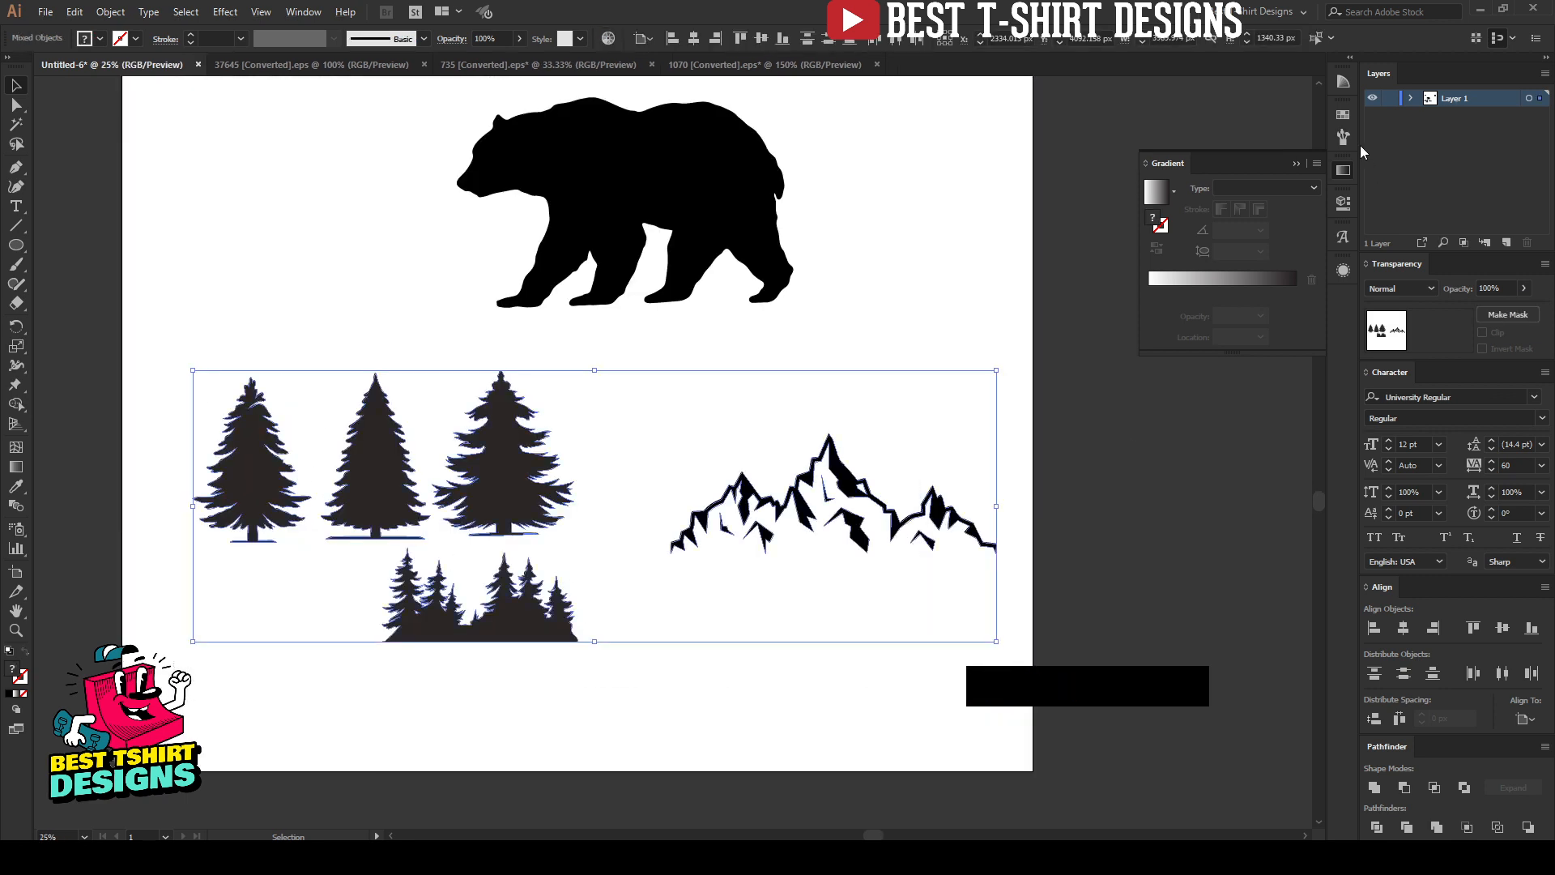
pyautogui.click(1343, 114)
pyautogui.click(1175, 157)
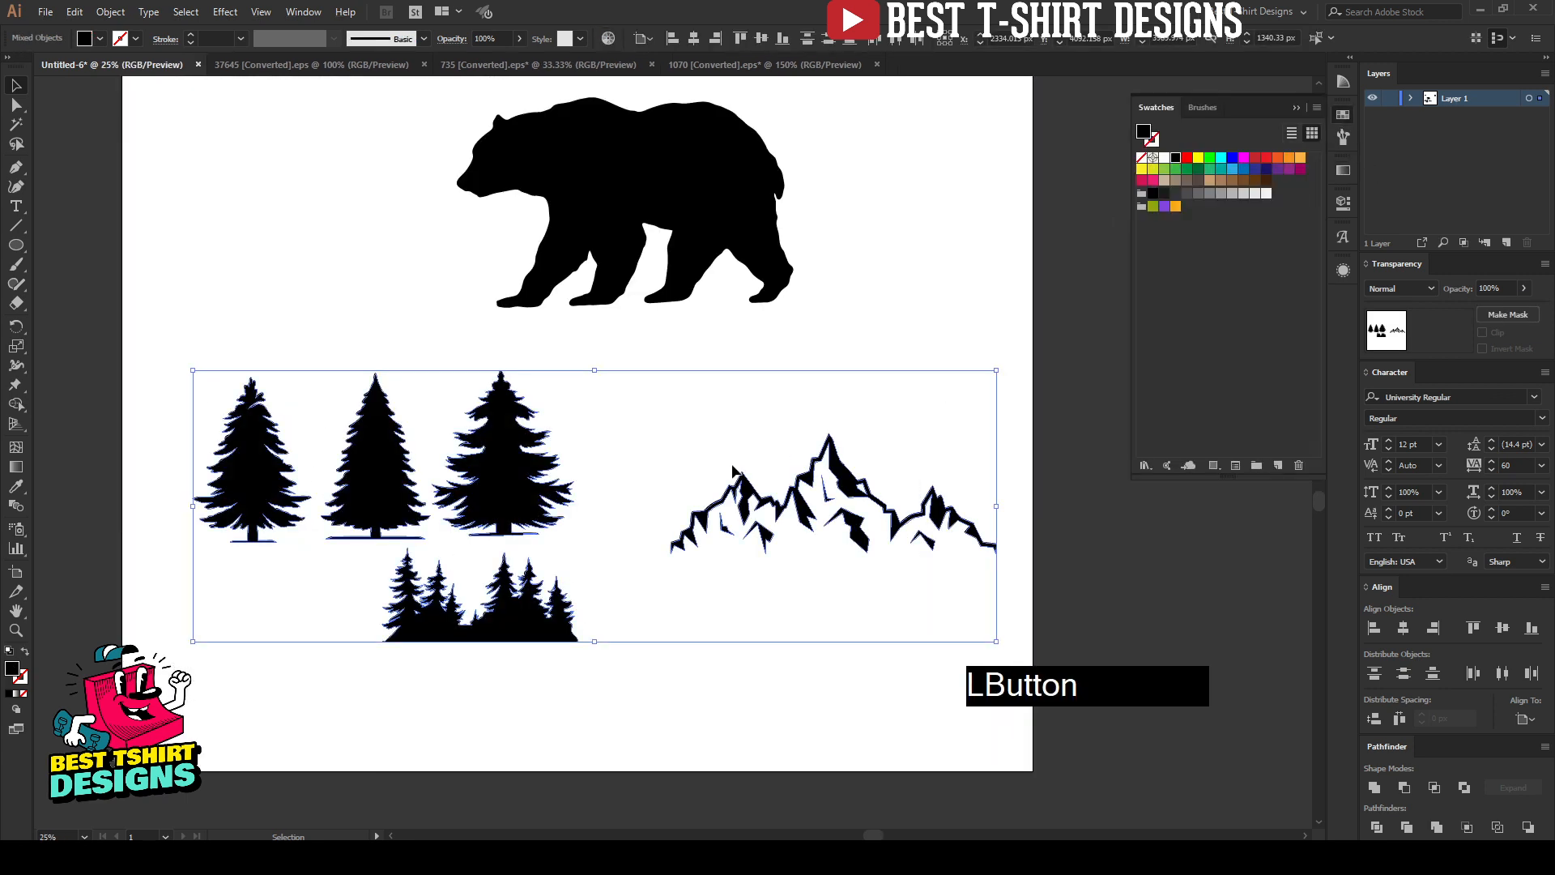
pyautogui.click(702, 462)
# Duplicate the black bear silhouette exactly in place
pyautogui.scroll(1, 702, 461)
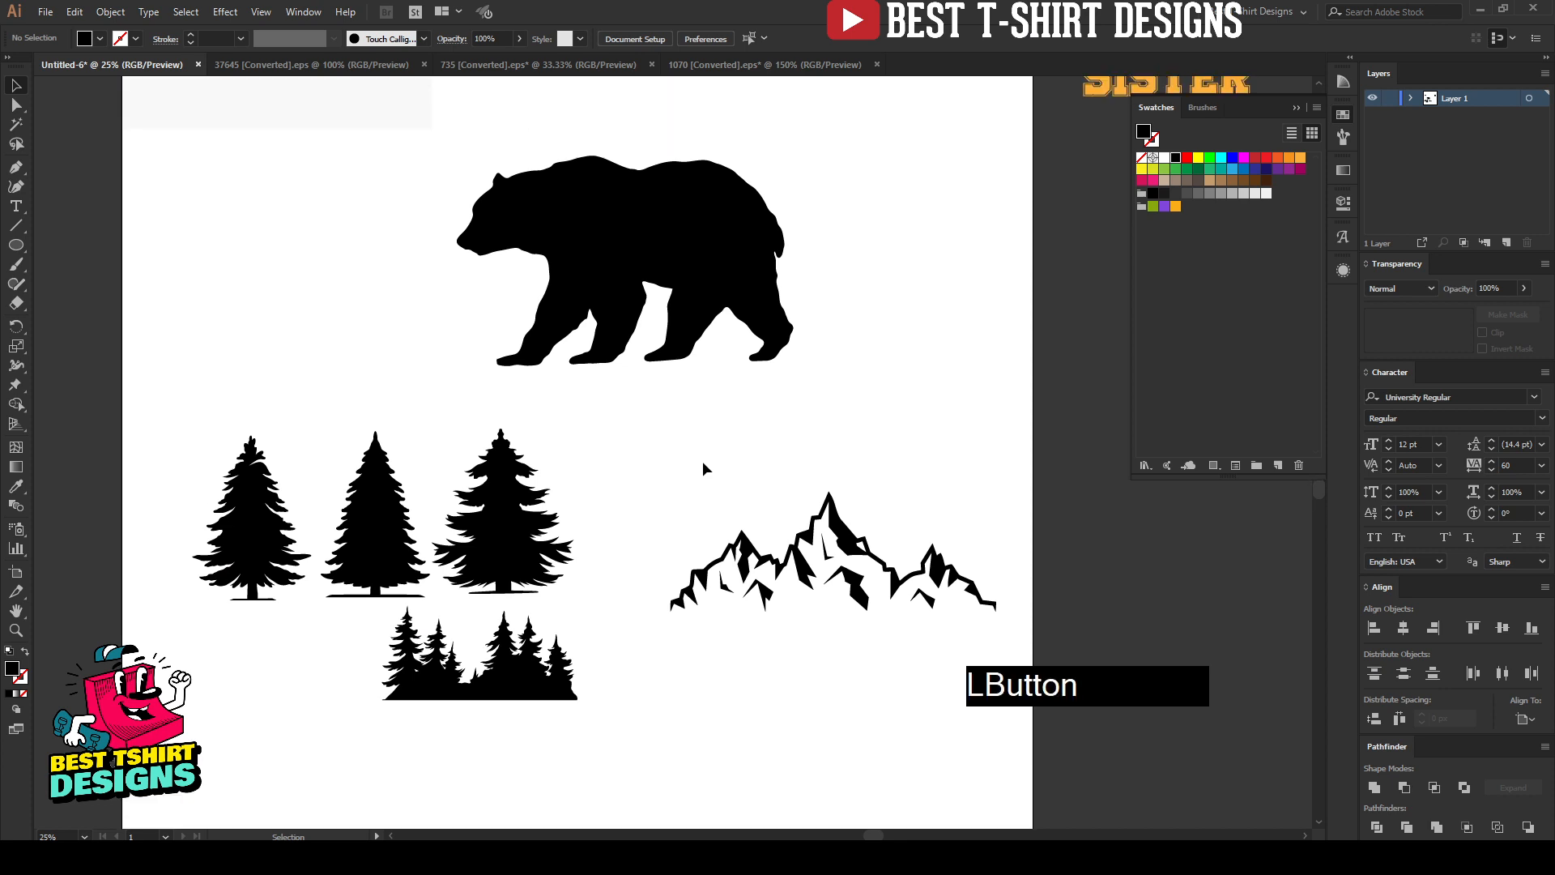
pyautogui.scroll(1, 702, 460)
pyautogui.scroll(1, 707, 464)
pyautogui.click(715, 265)
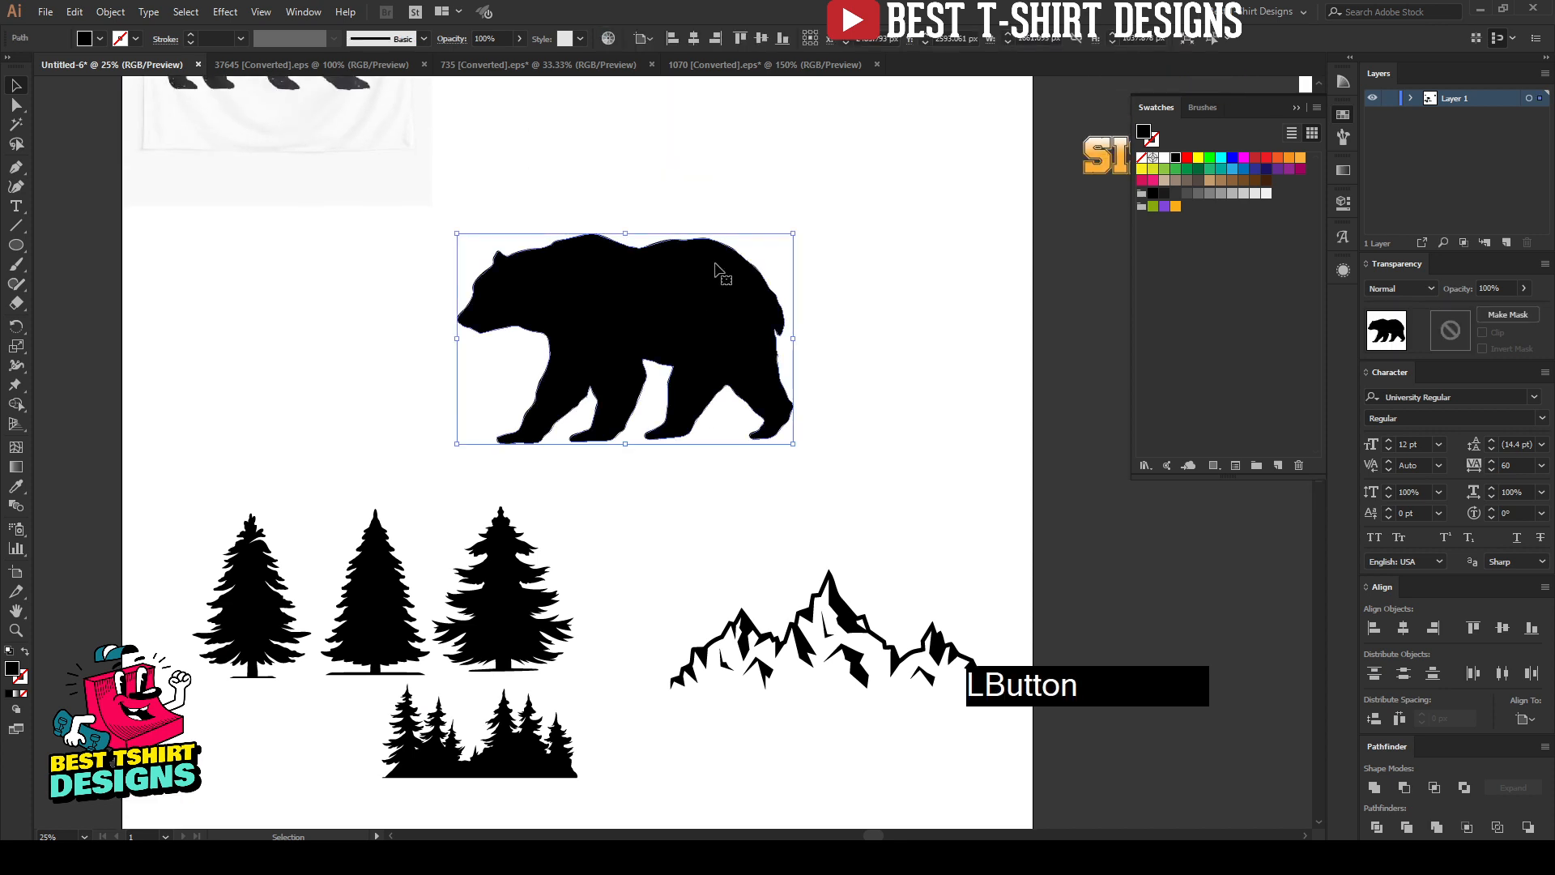
pyautogui.scroll(1, 719, 268)
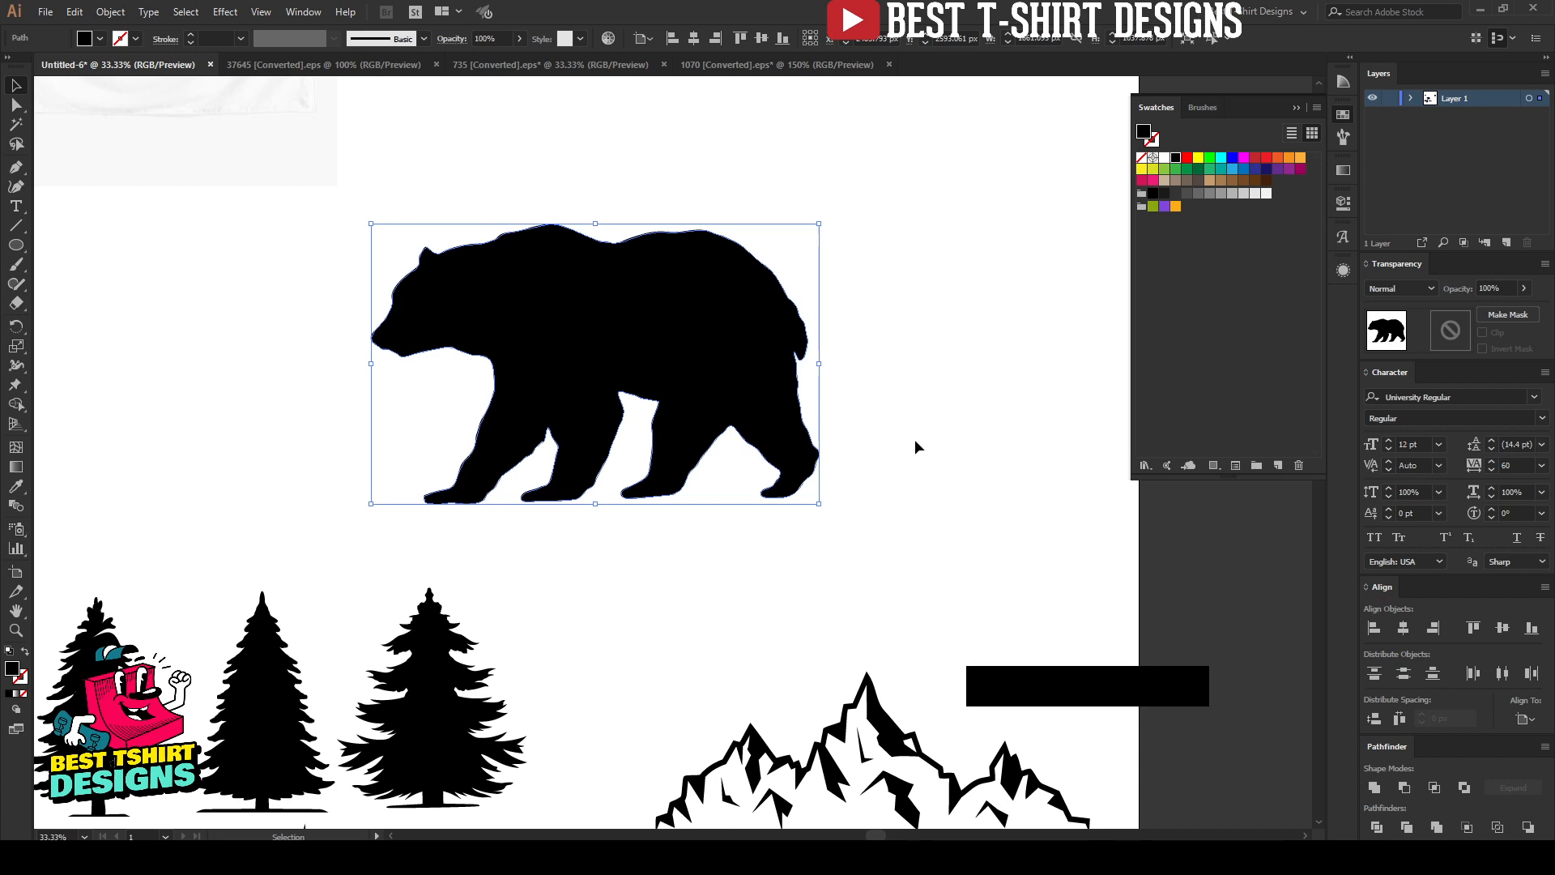
pyautogui.press('ctrl')
pyautogui.hotkey('ctrl', 'c')
pyautogui.hotkey('ctrl', 'f')
pyautogui.press('ctrl')
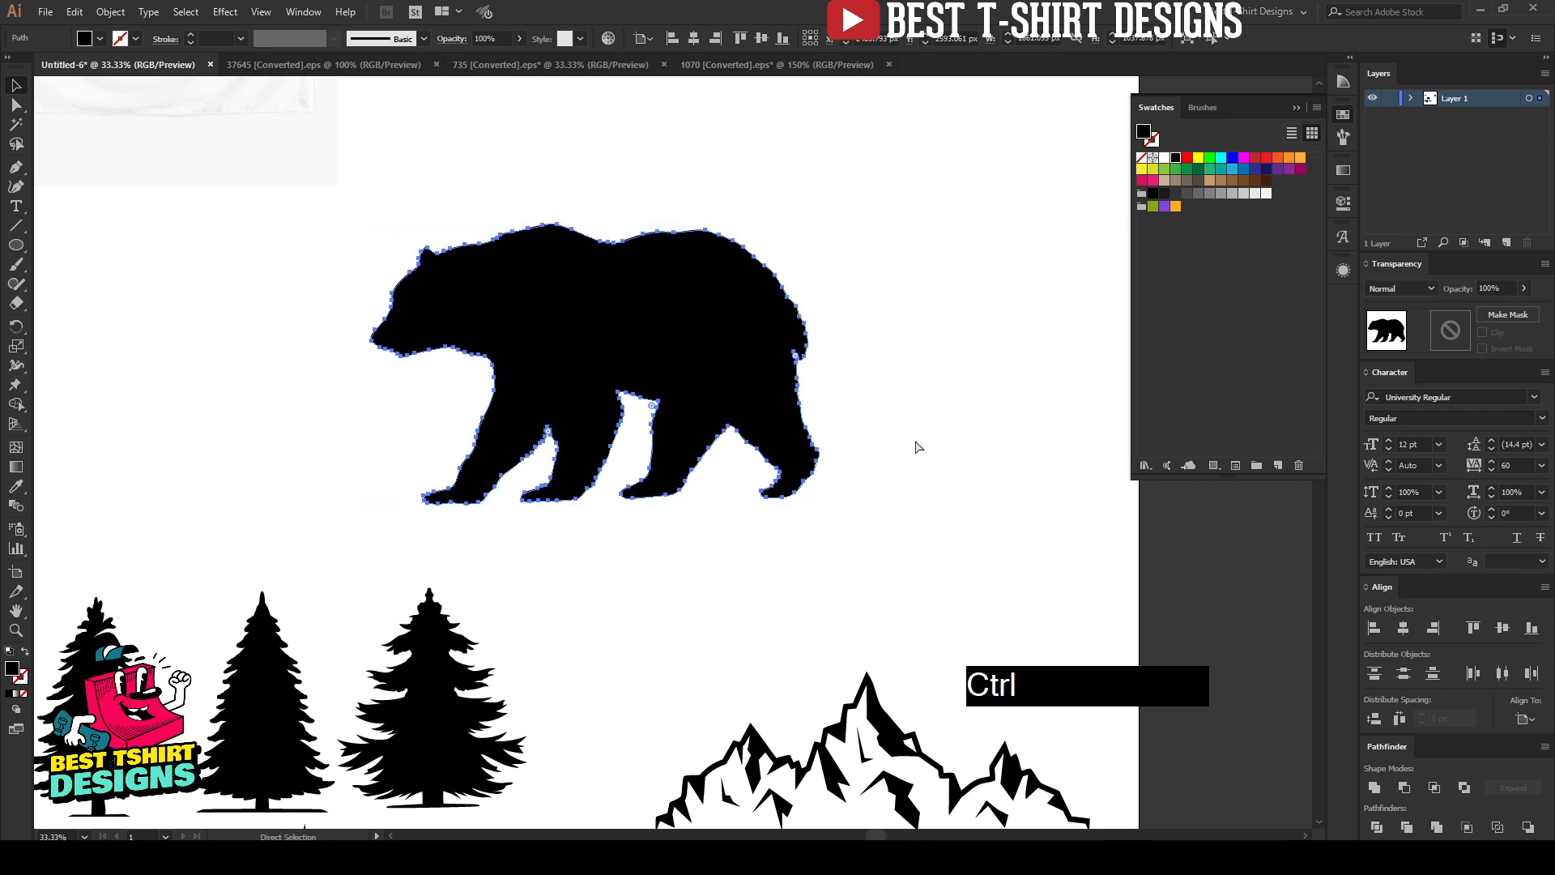
# Expand Layer 1 to see the stacked bear paths, and fill the lower bear copy with red
pyautogui.click(1411, 98)
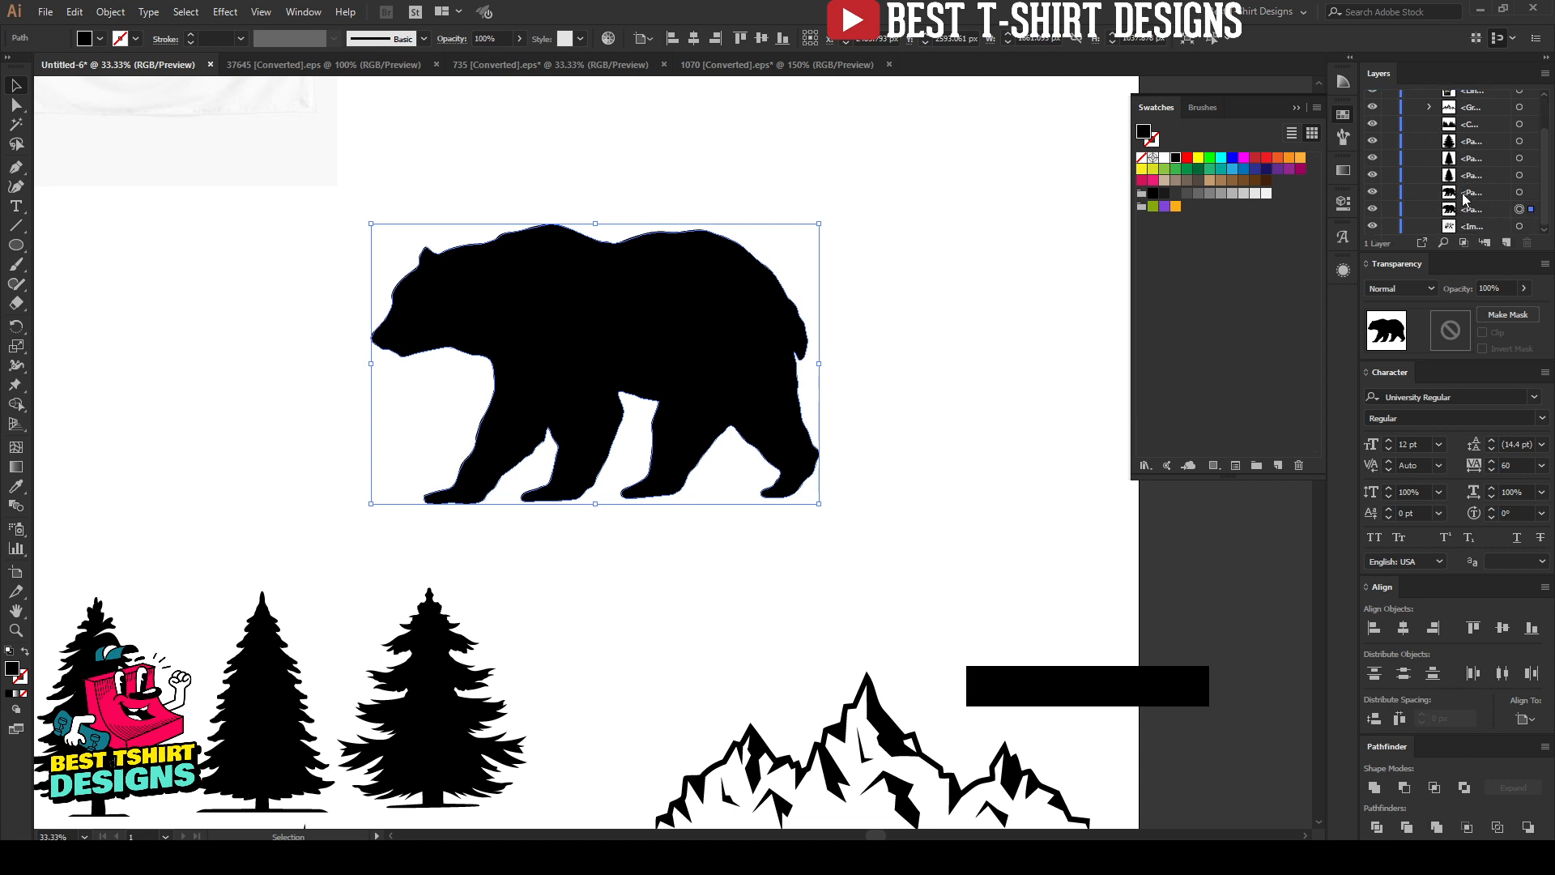
pyautogui.click(1254, 160)
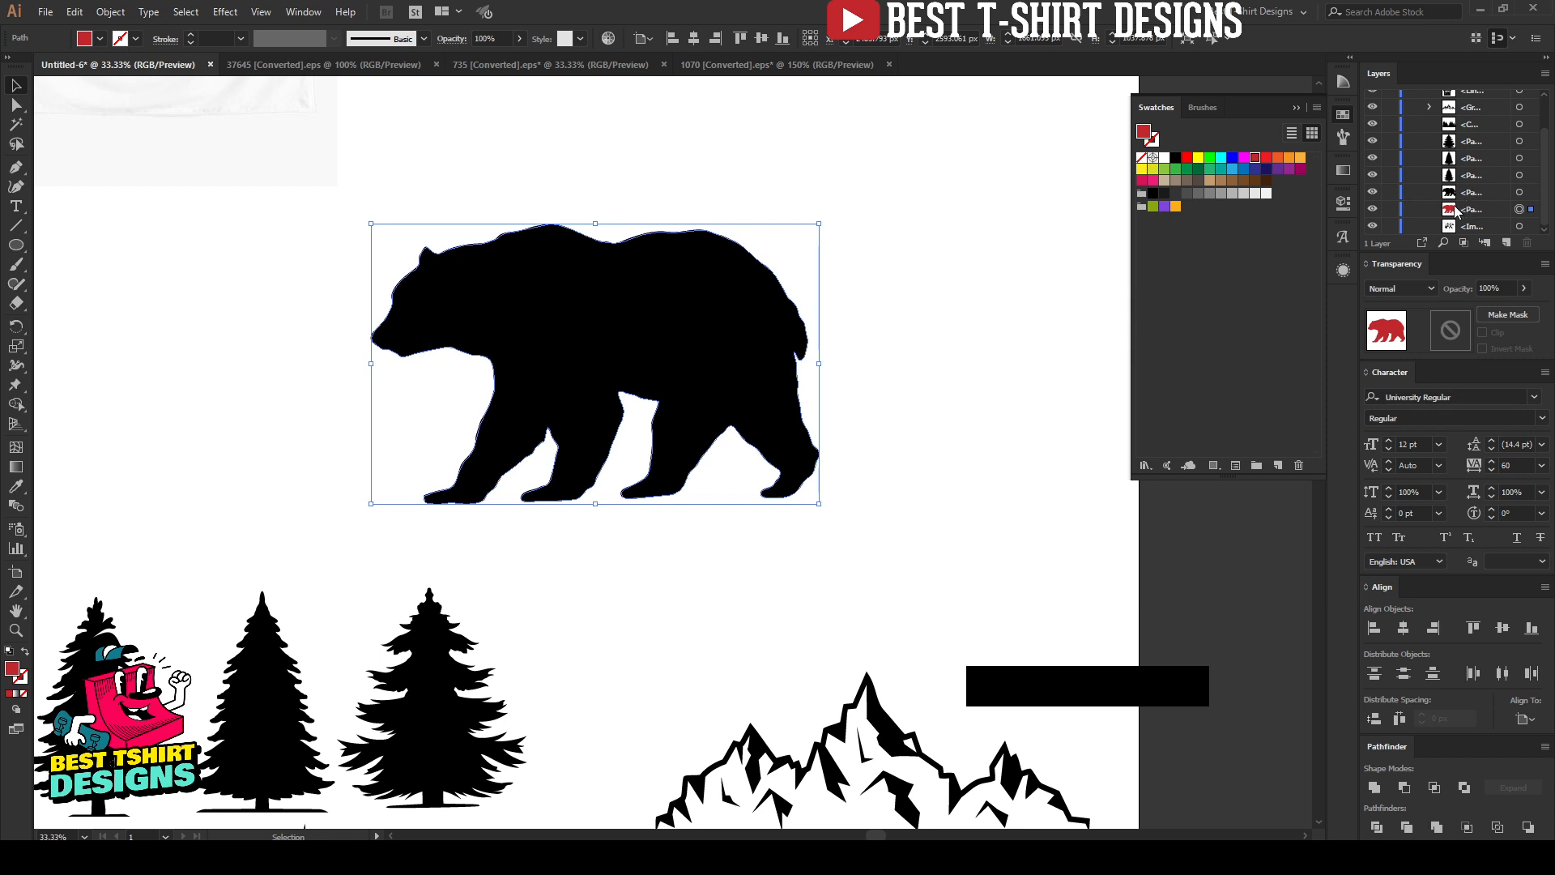
pyautogui.click(917, 313)
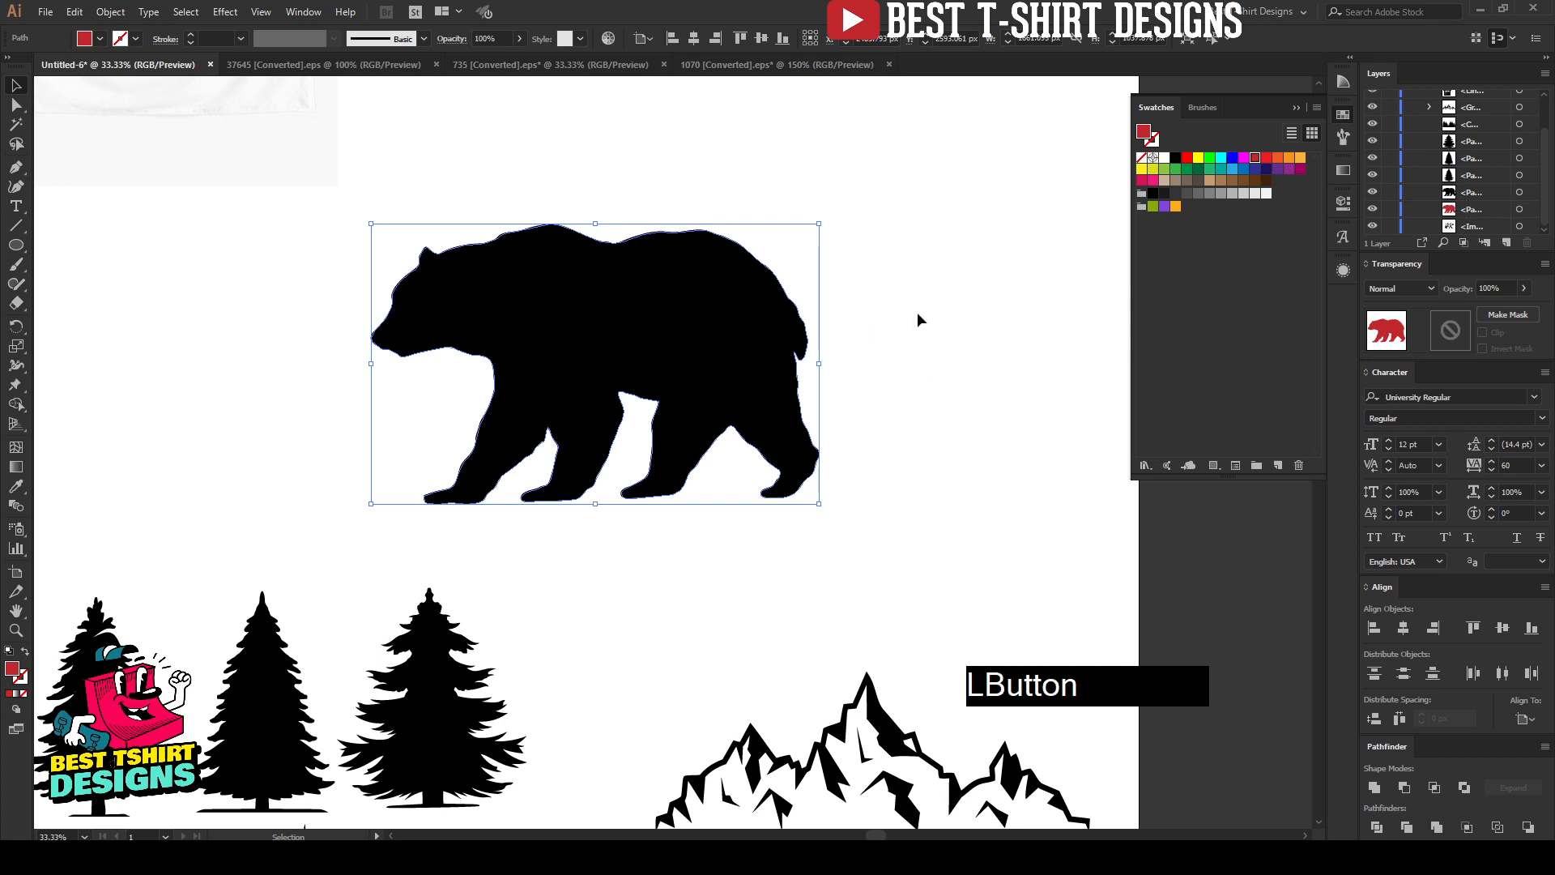
# Shift the black front bear aside to reveal the red copy beneath it, and undo the move
pyautogui.moveTo(688, 313); pyautogui.dragTo(573, 348)
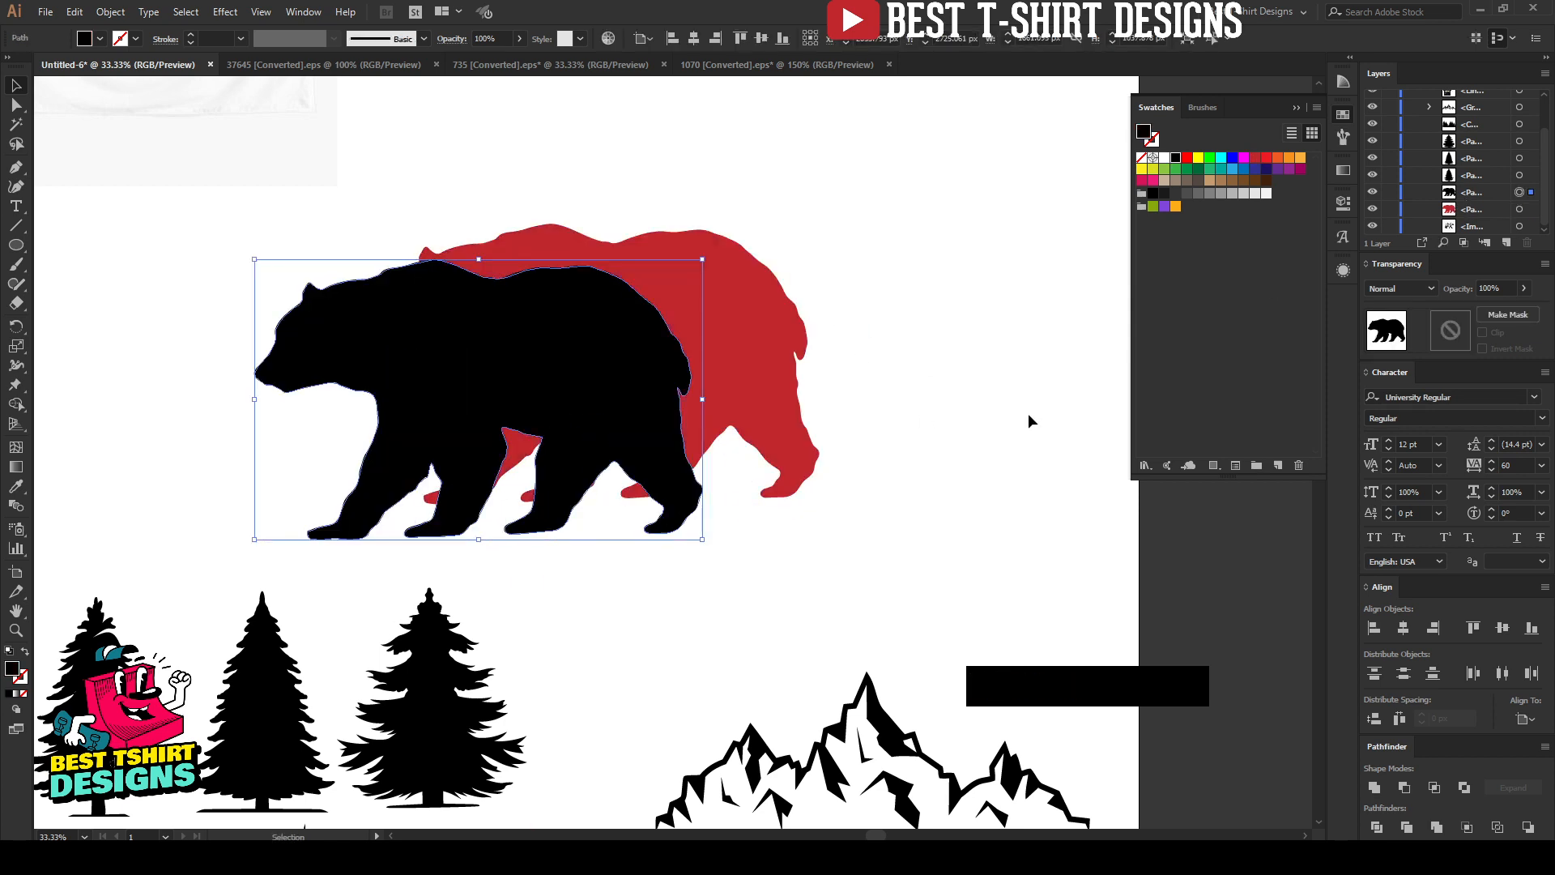
pyautogui.hotkey('ctrl', 'z')
pyautogui.click(964, 380)
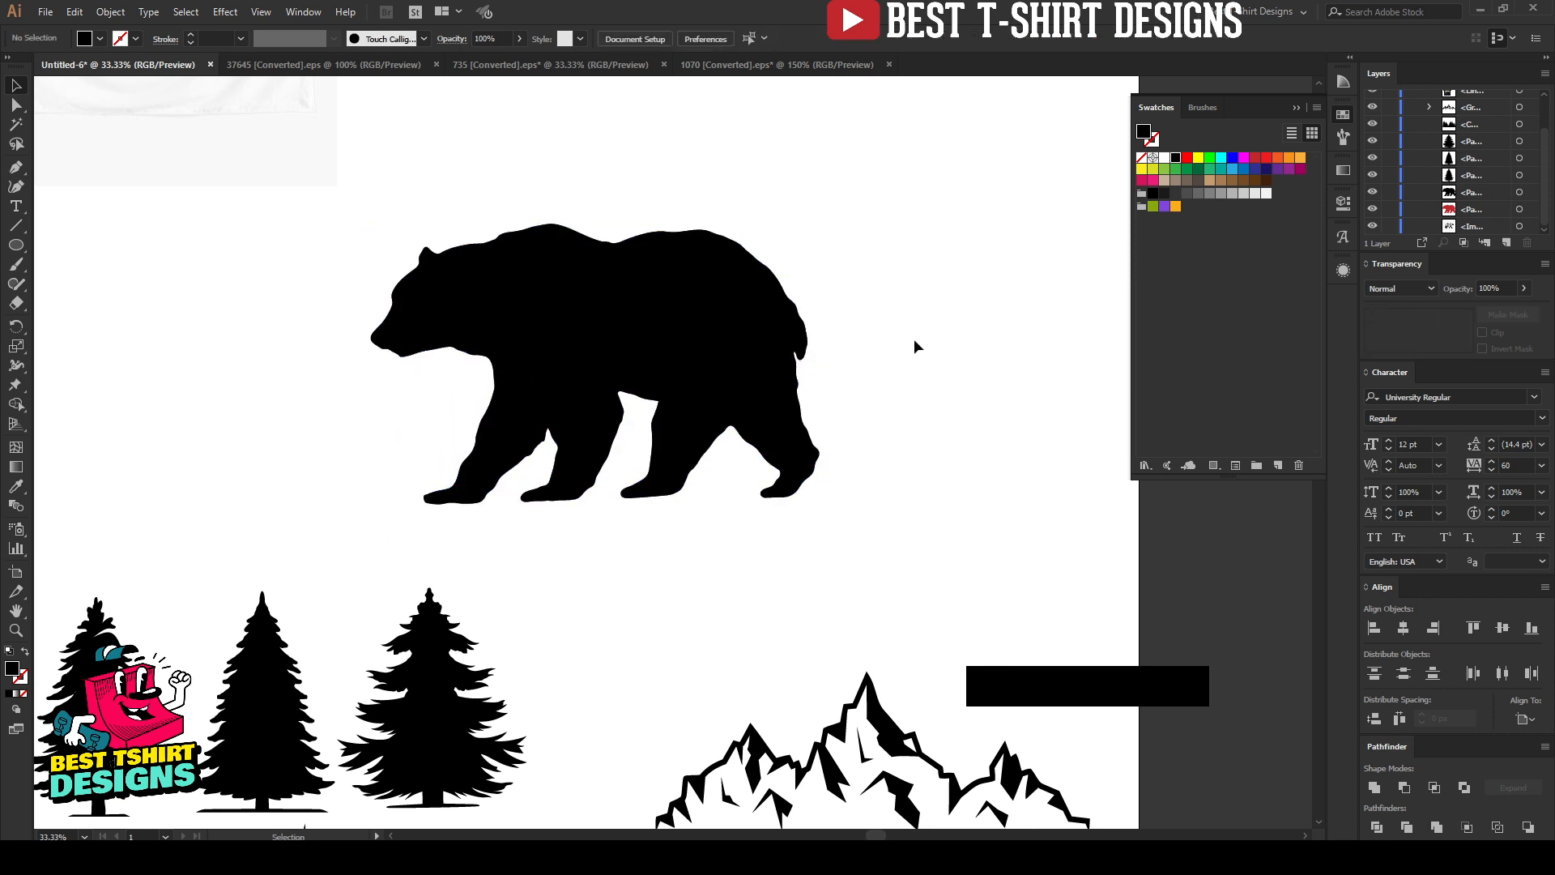
# Make a clipping mask from the two stacked bears, using the black front bear to clip the red one
pyautogui.moveTo(902, 326); pyautogui.dragTo(488, 439)
pyautogui.rightClick(590, 371)
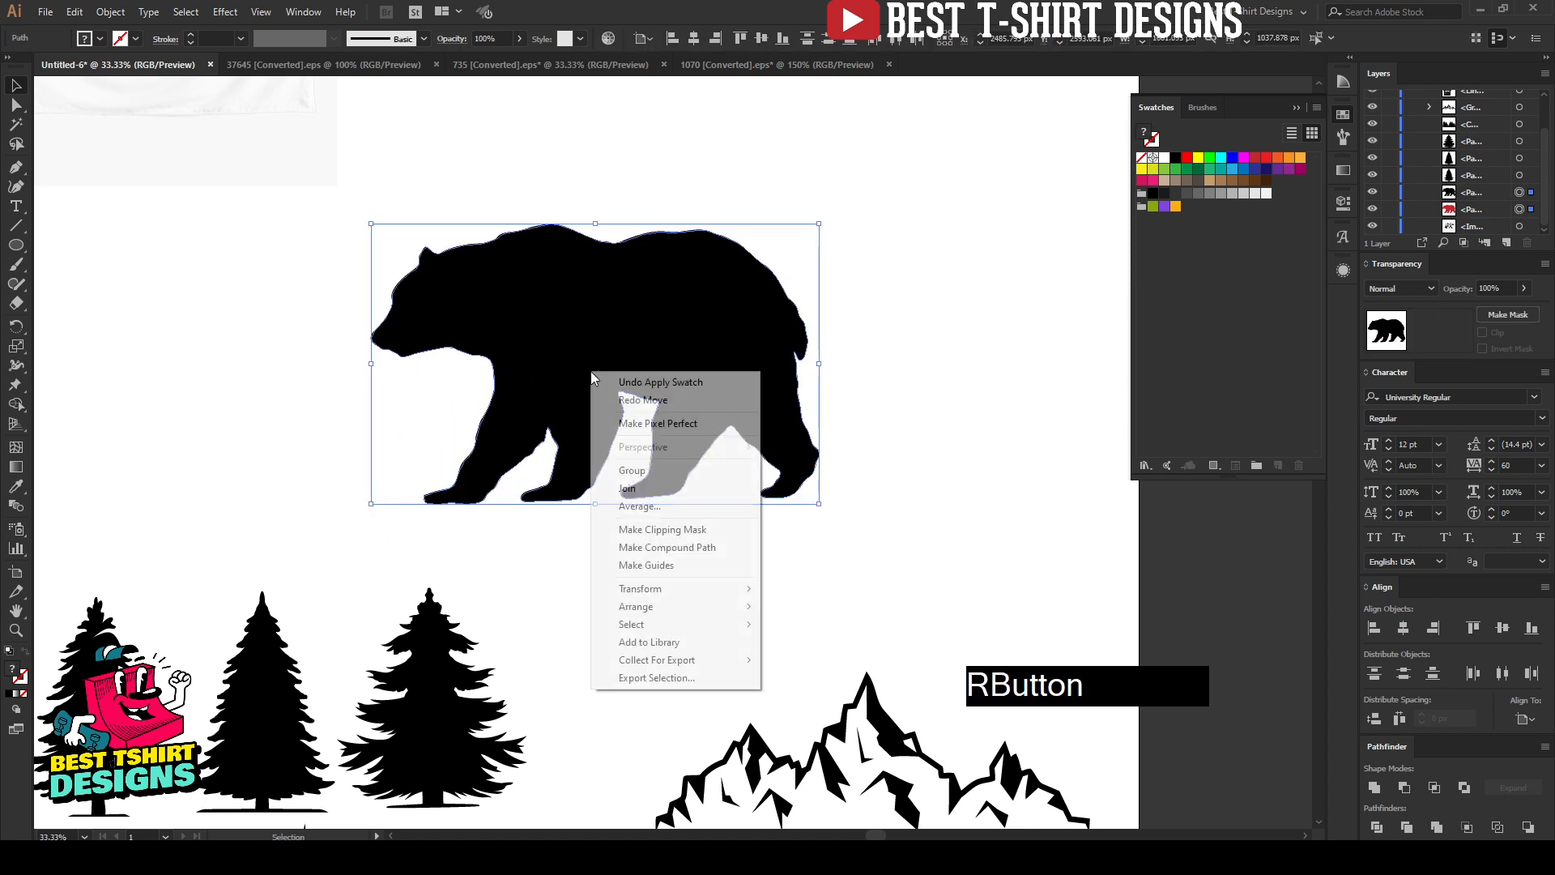
pyautogui.click(681, 532)
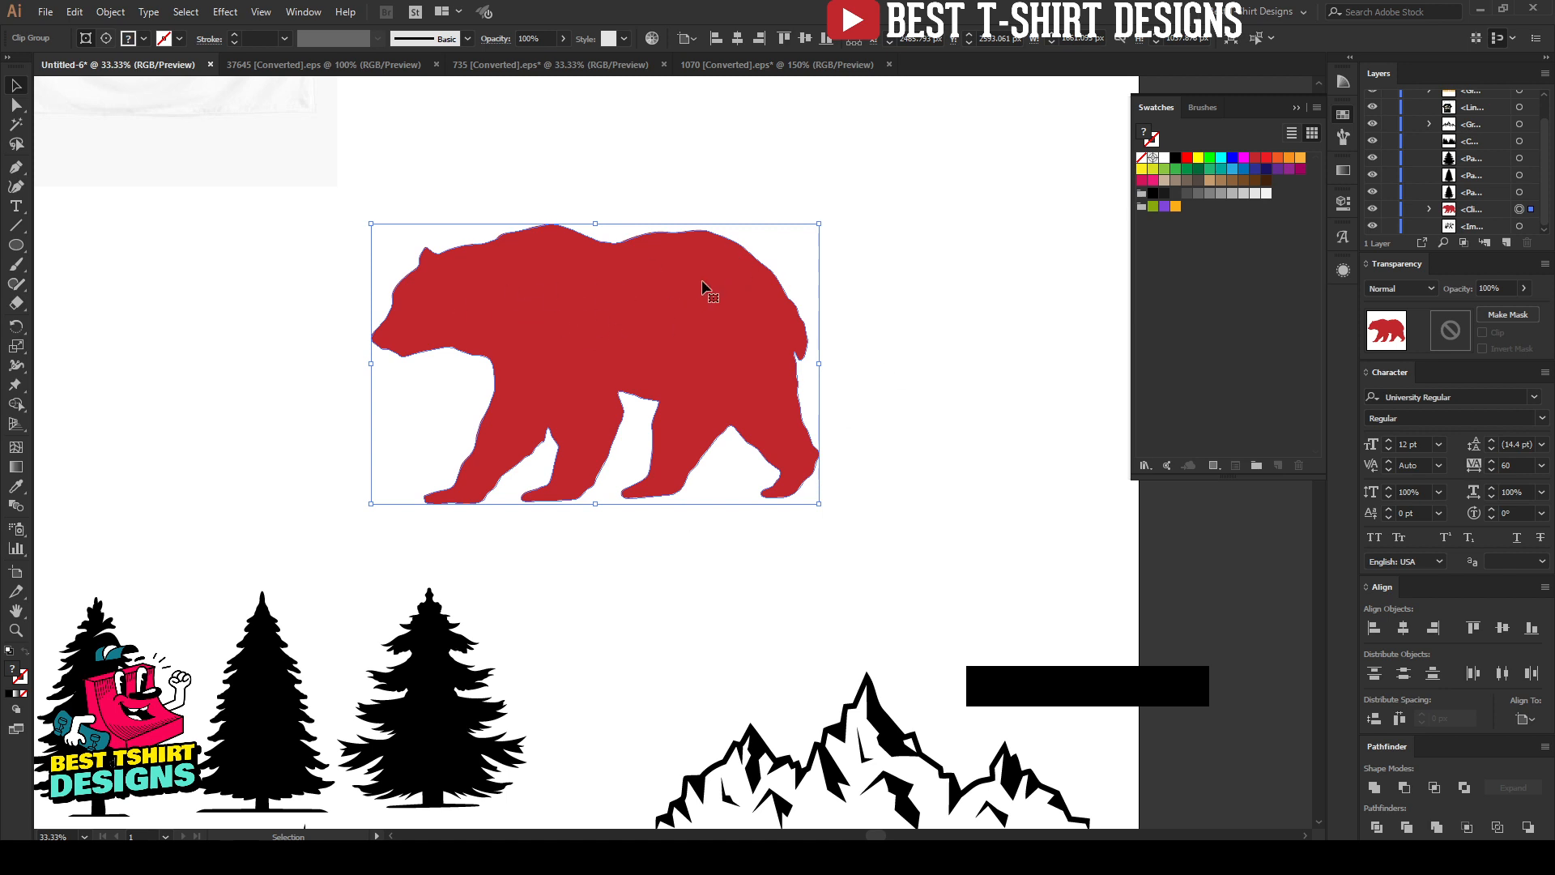
pyautogui.click(891, 377)
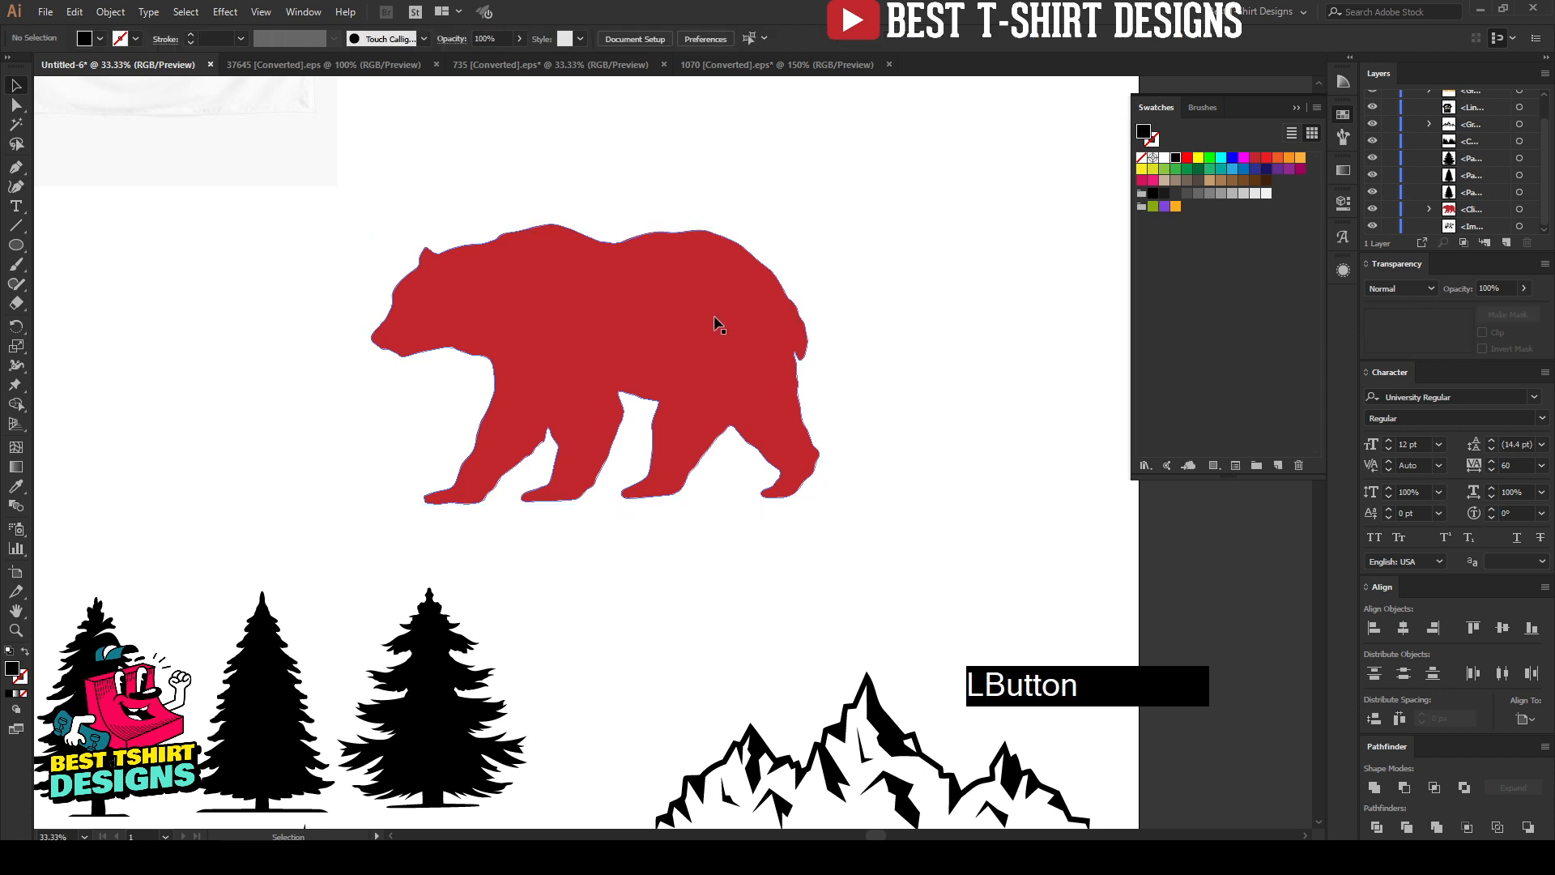
# Place the black mountain range over the neck and chest of the clipped red bear
pyautogui.keyDown('alt'); pyautogui.scroll(-1, 733, 340); pyautogui.keyUp('alt')
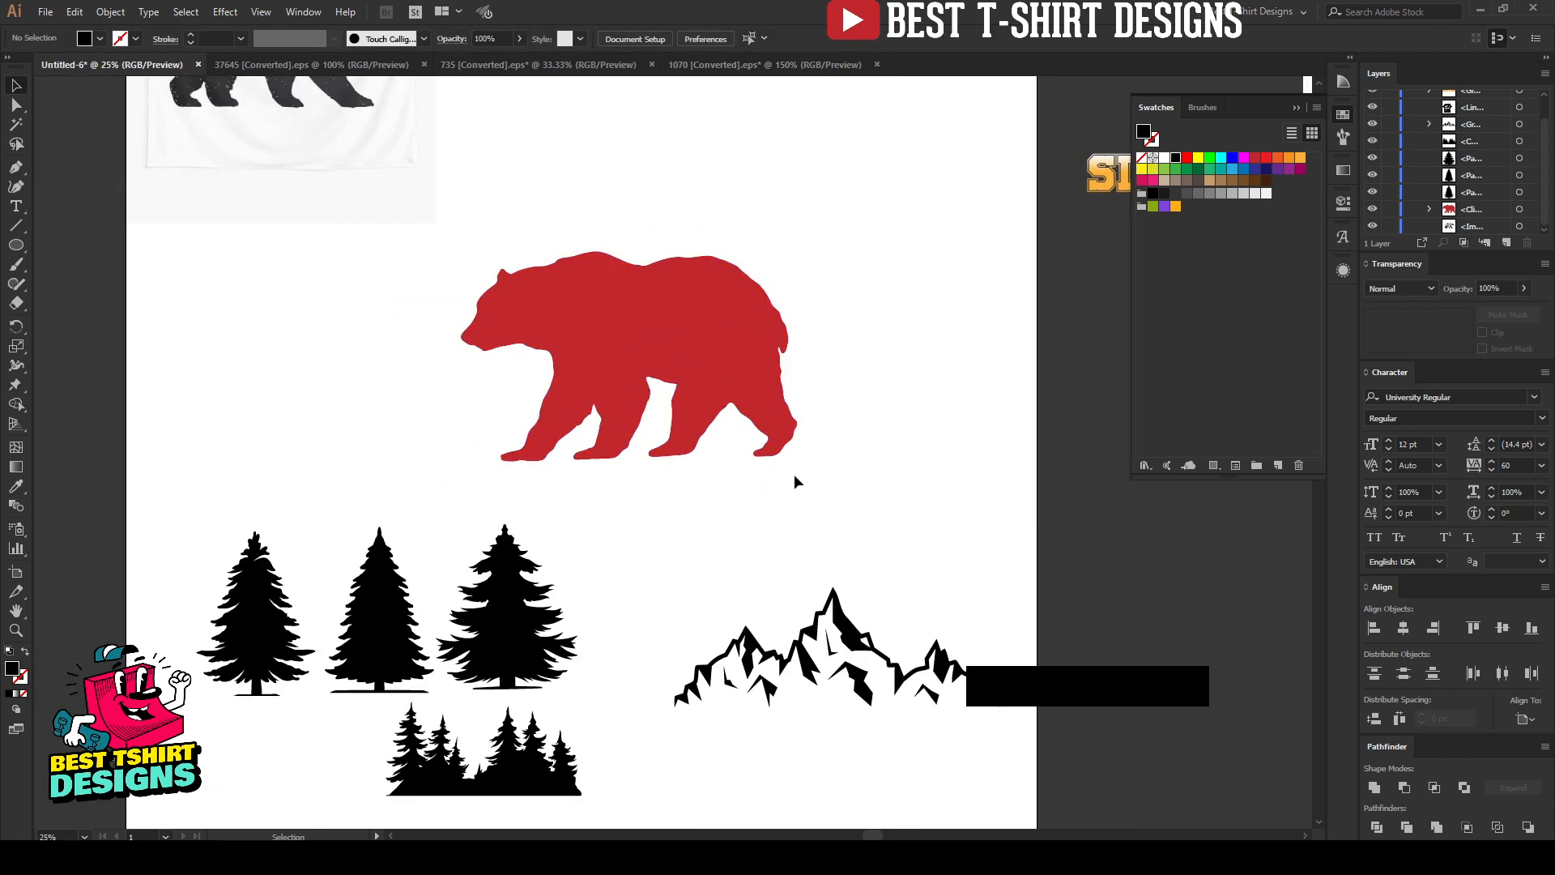
pyautogui.click(734, 364)
pyautogui.moveTo(939, 669); pyautogui.dragTo(600, 336)
pyautogui.scroll(2, 603, 332)
pyautogui.moveTo(715, 317); pyautogui.dragTo(603, 350)
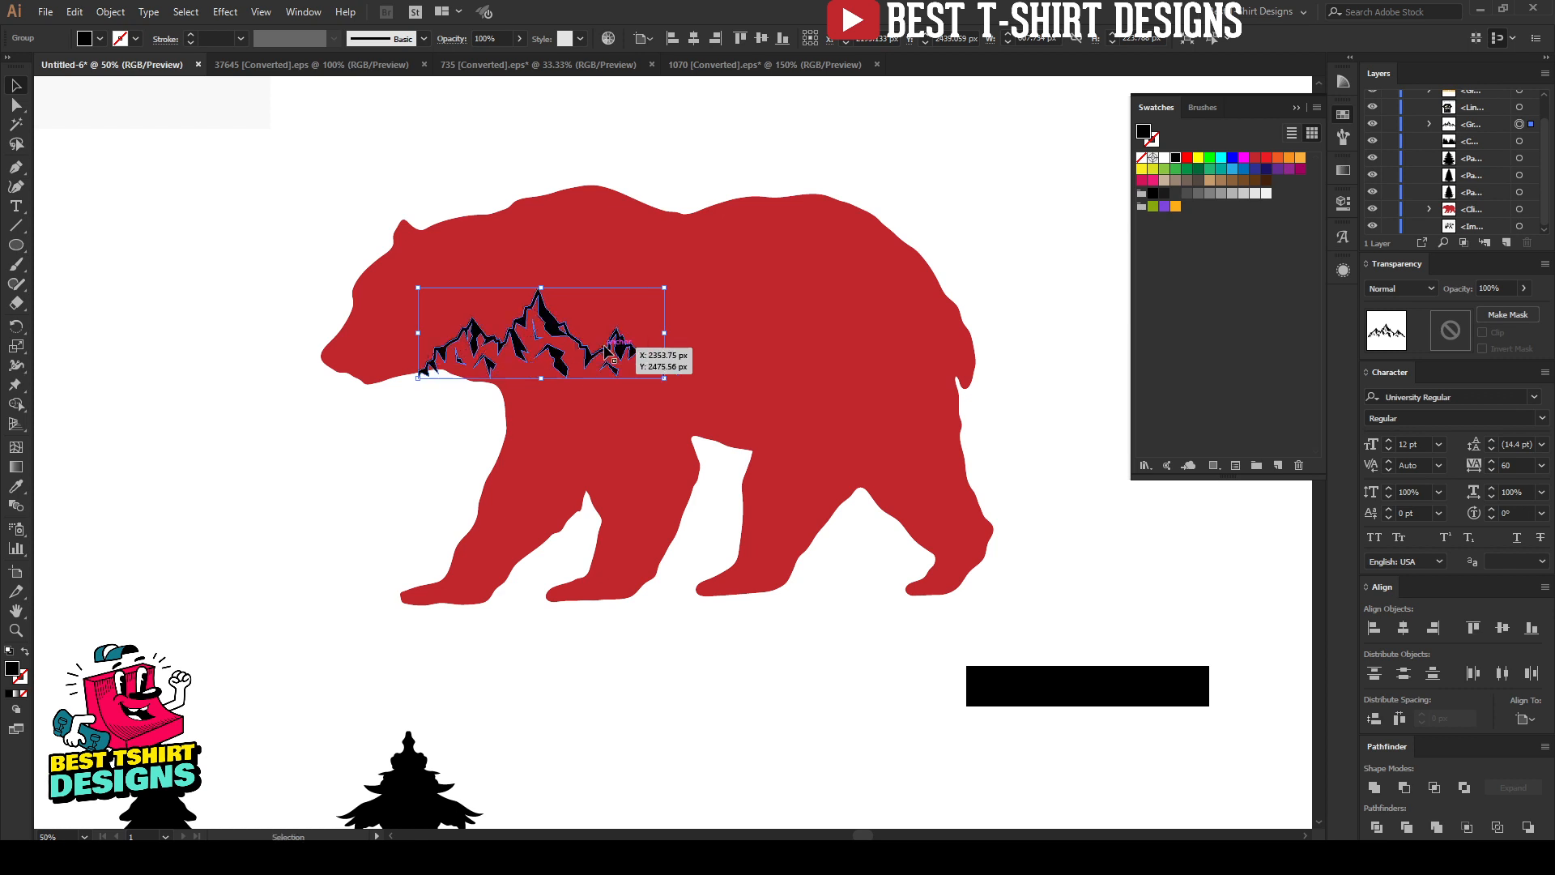
pyautogui.click(386, 445)
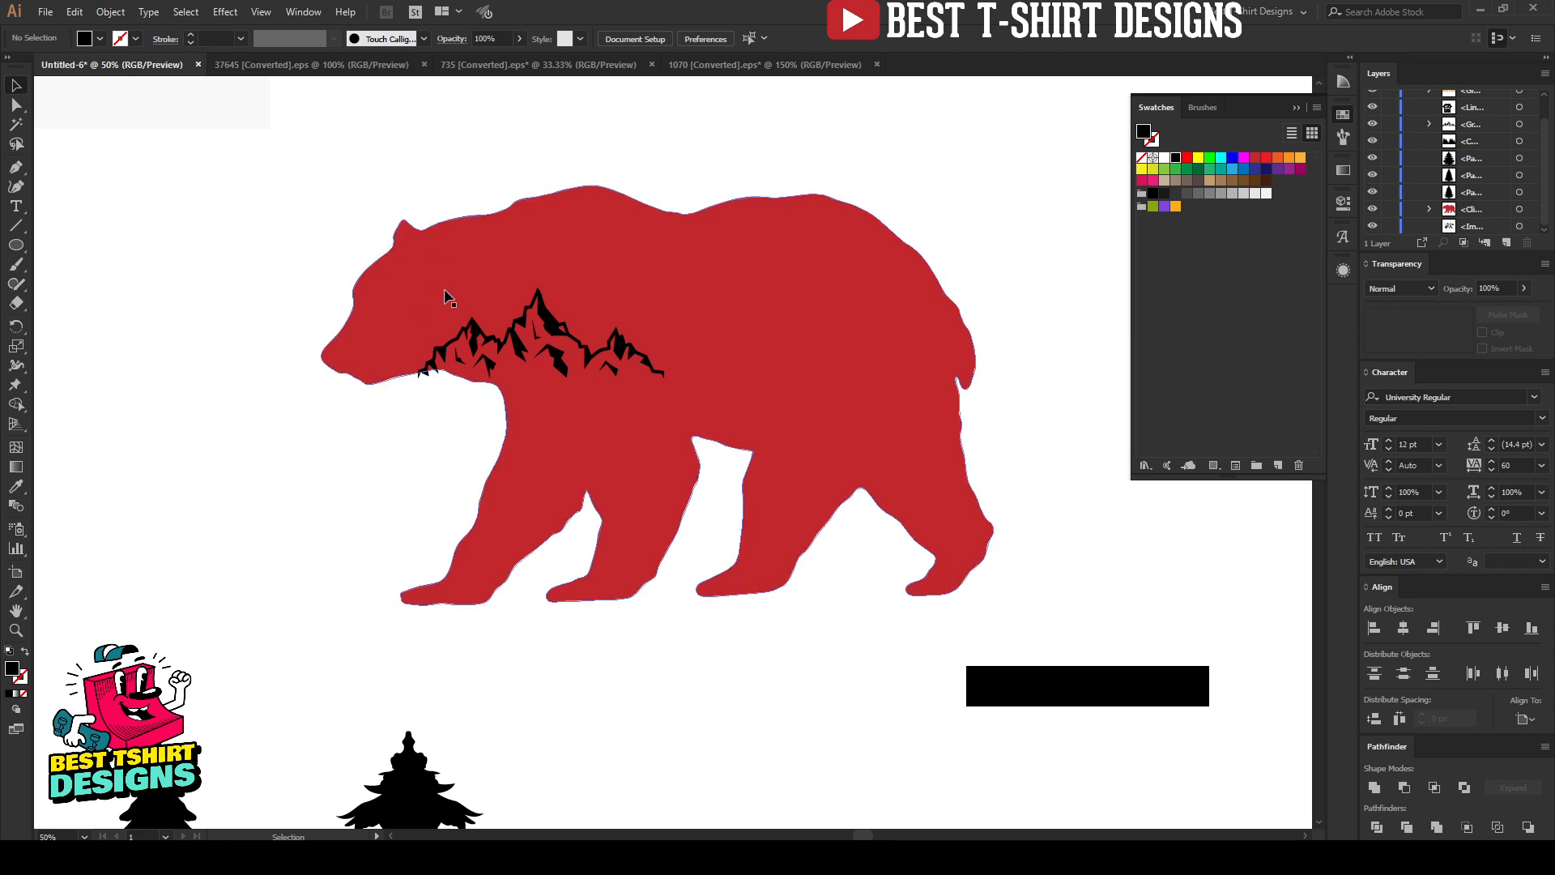
pyautogui.click(654, 371)
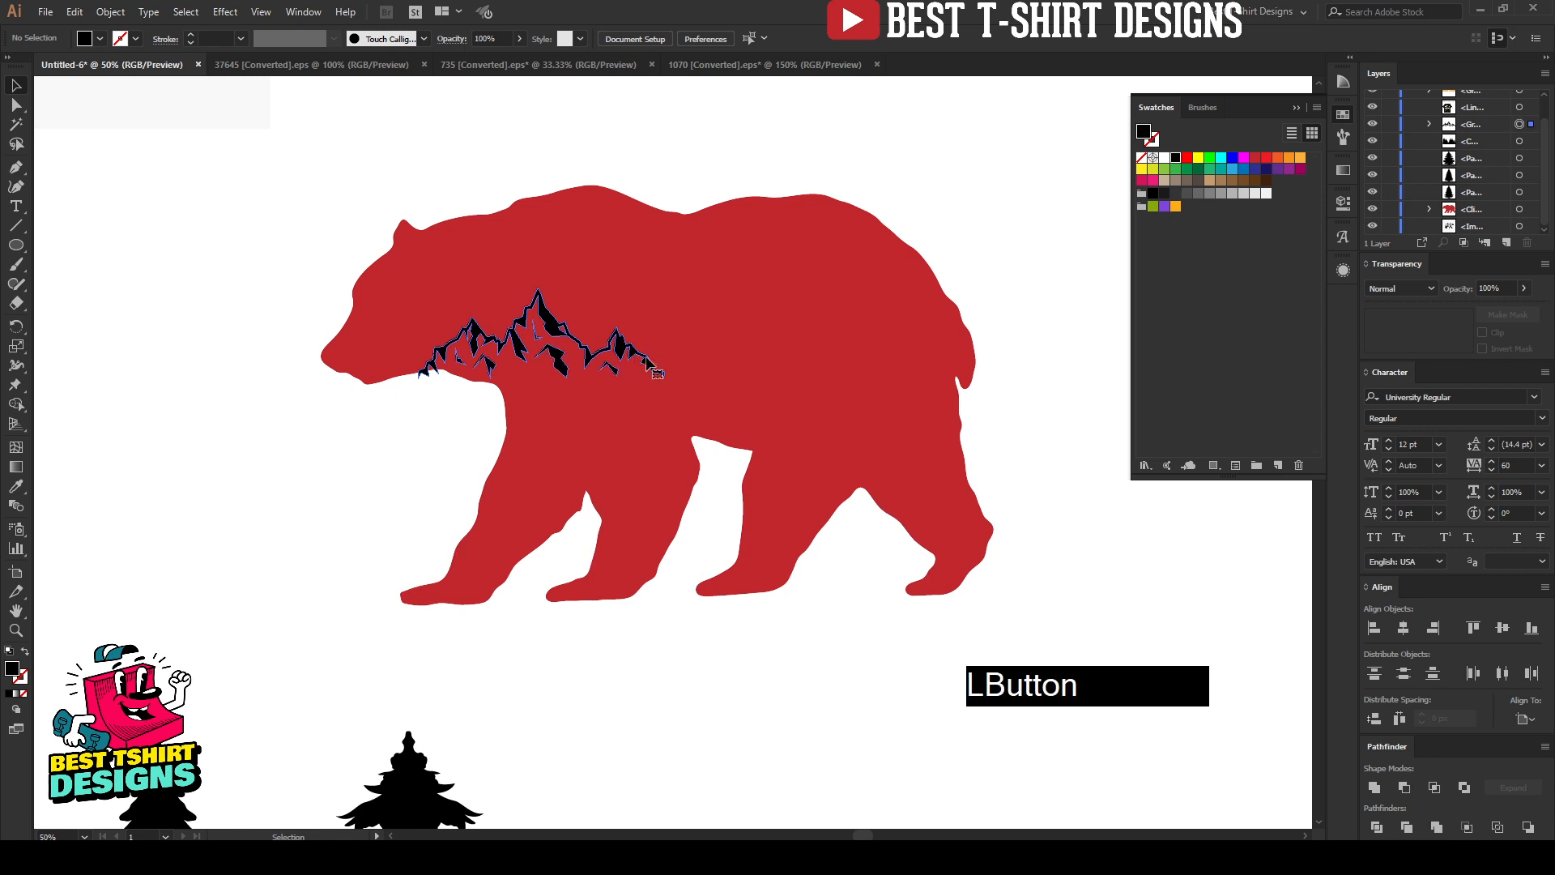
# Enlarge the mountain range on the bear and place two copies beside it, enlarging the copy that extends past the tail
pyautogui.moveTo(664, 333); pyautogui.dragTo(694, 332)
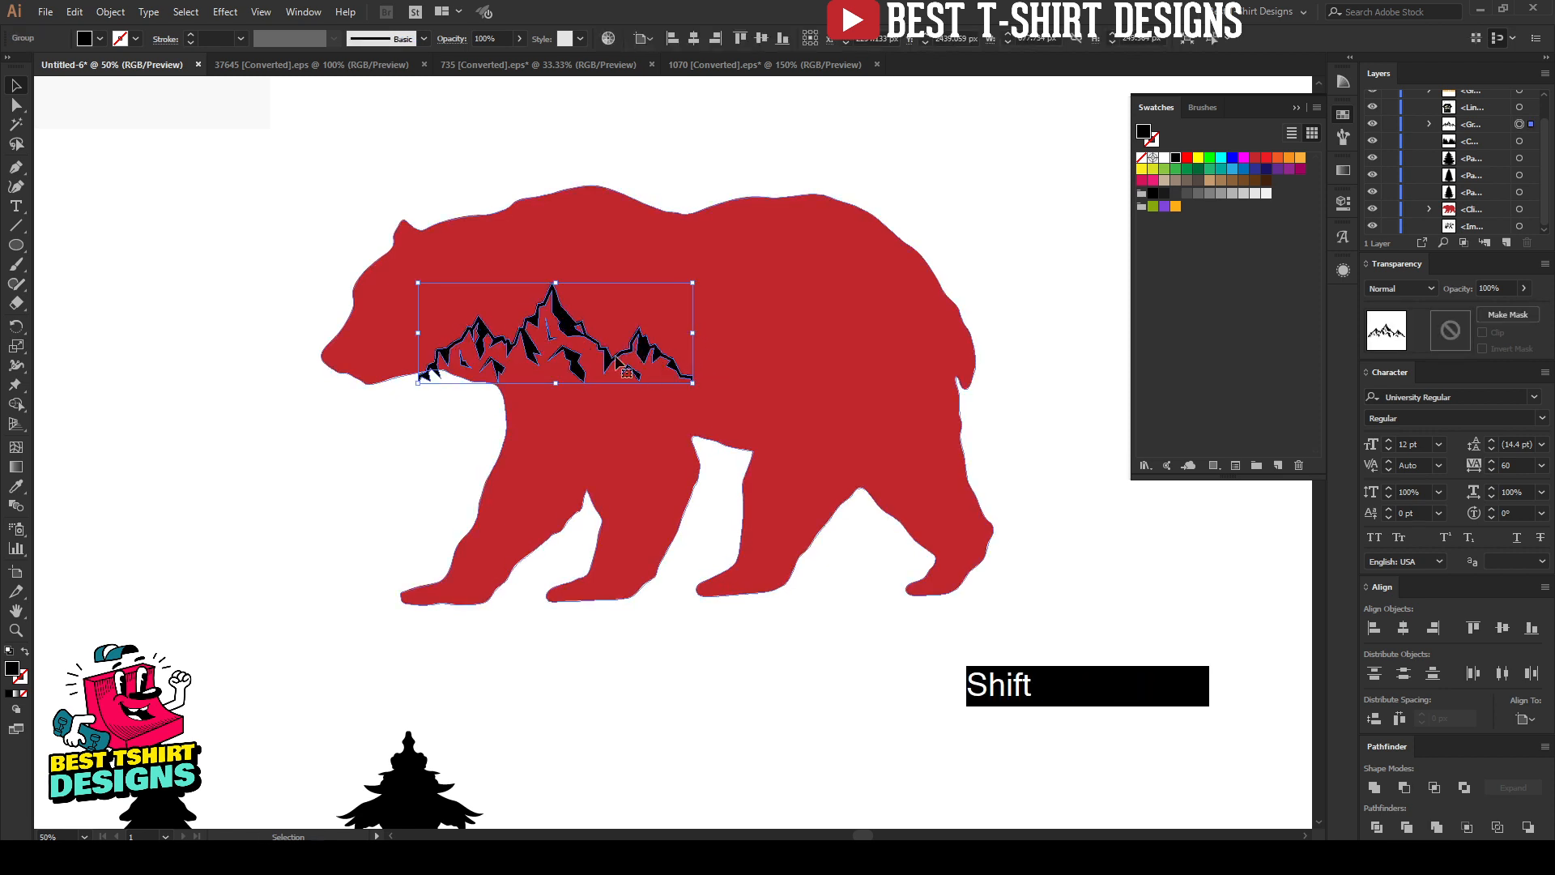
pyautogui.moveTo(623, 368); pyautogui.dragTo(970, 350)
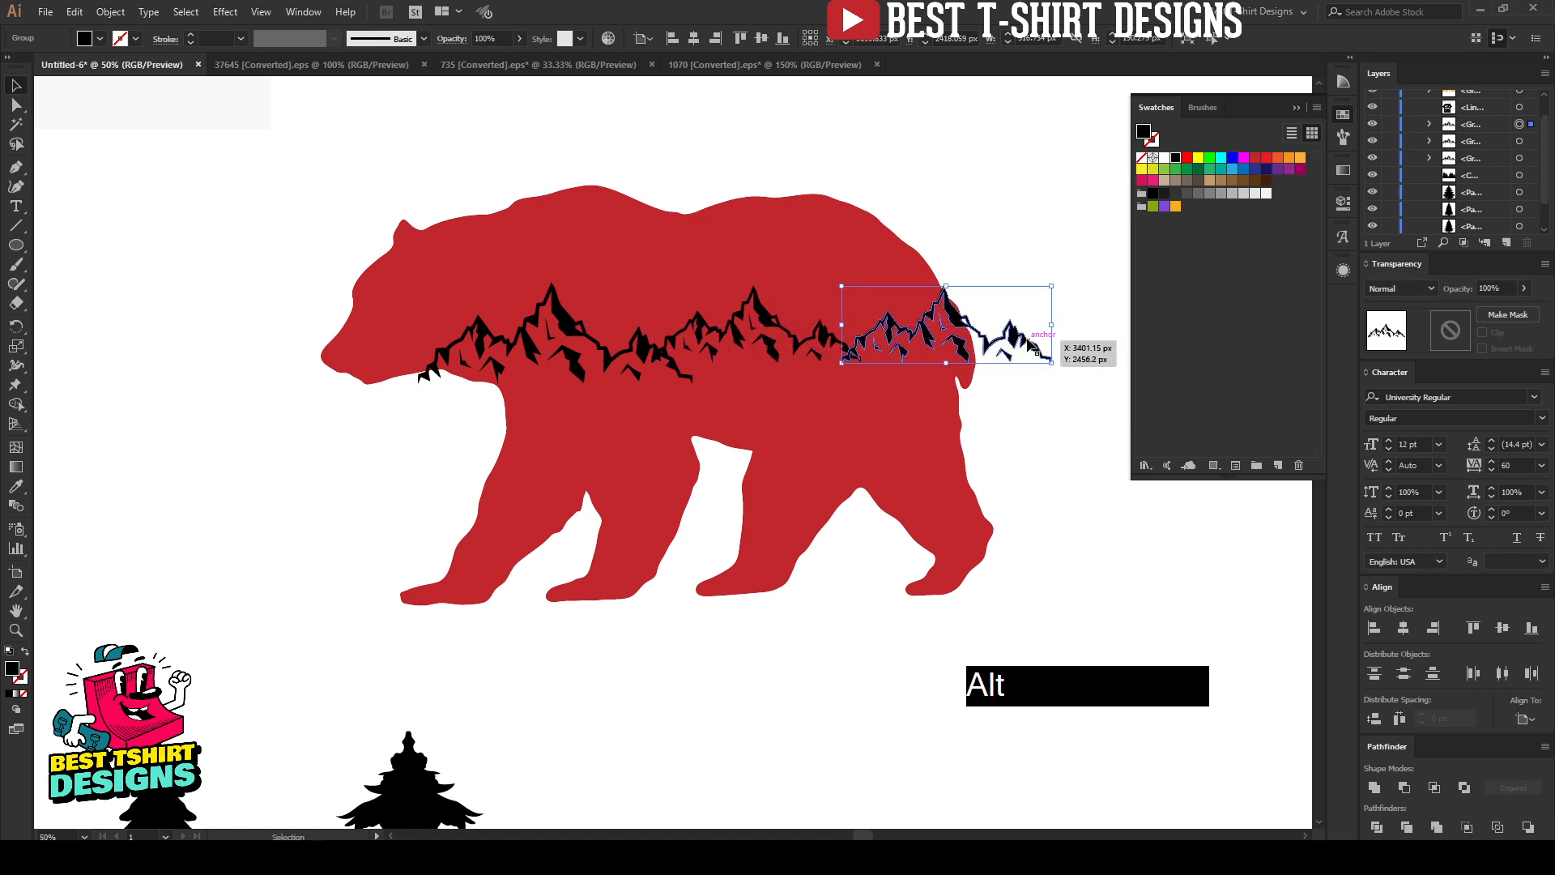
pyautogui.moveTo(1058, 331); pyautogui.dragTo(995, 367)
pyautogui.moveTo(1025, 348); pyautogui.dragTo(1025, 348)
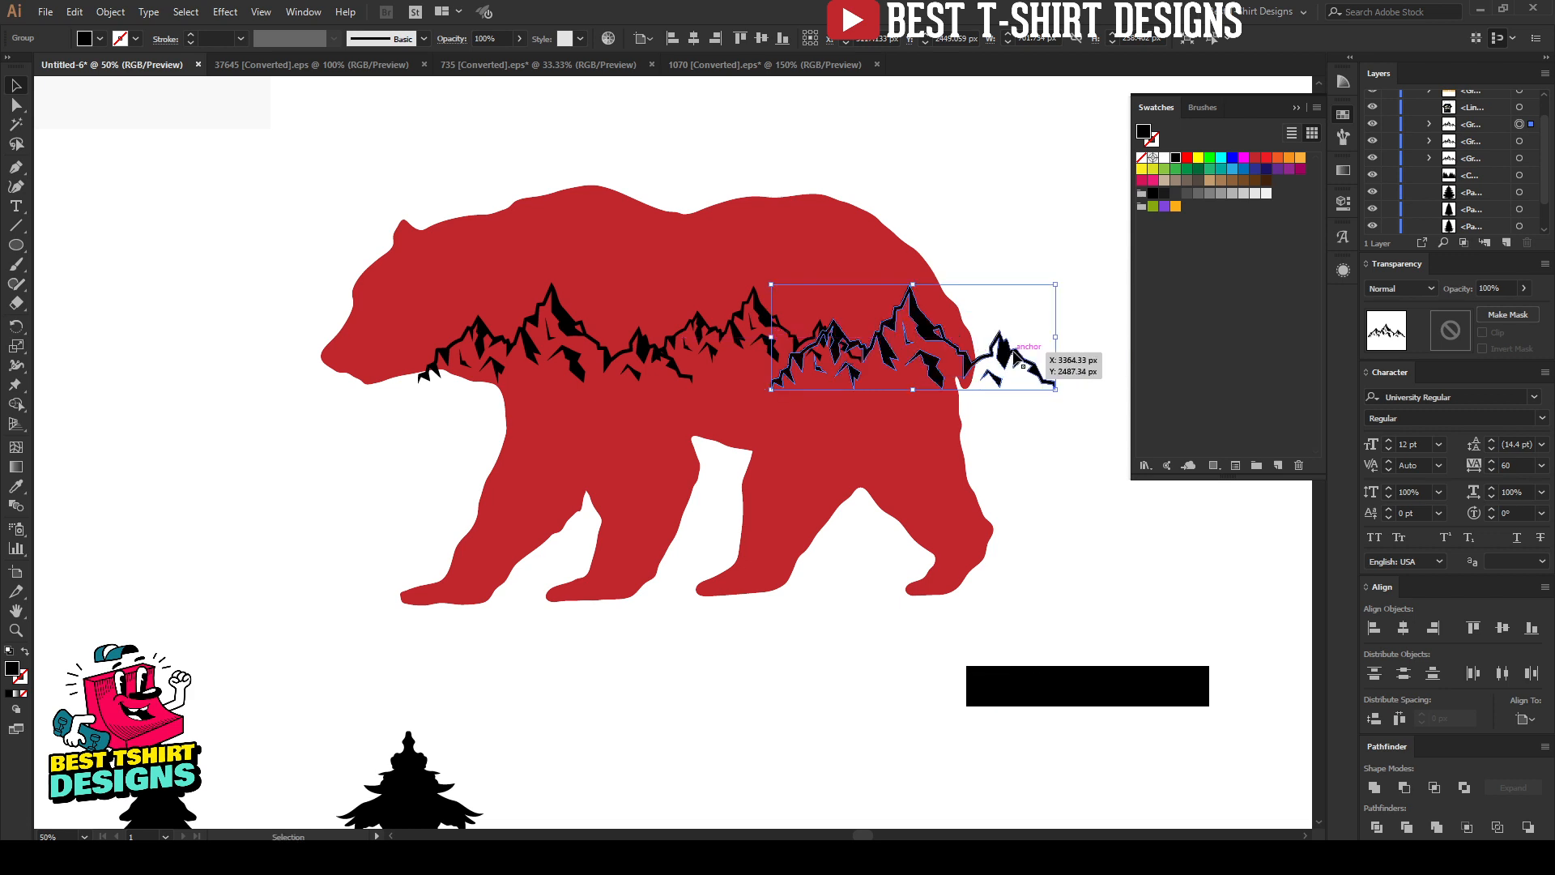
# Align the bottom edges of the three mountain ranges and nudge them slightly upward on the bear
pyautogui.scroll(2, 881, 347)
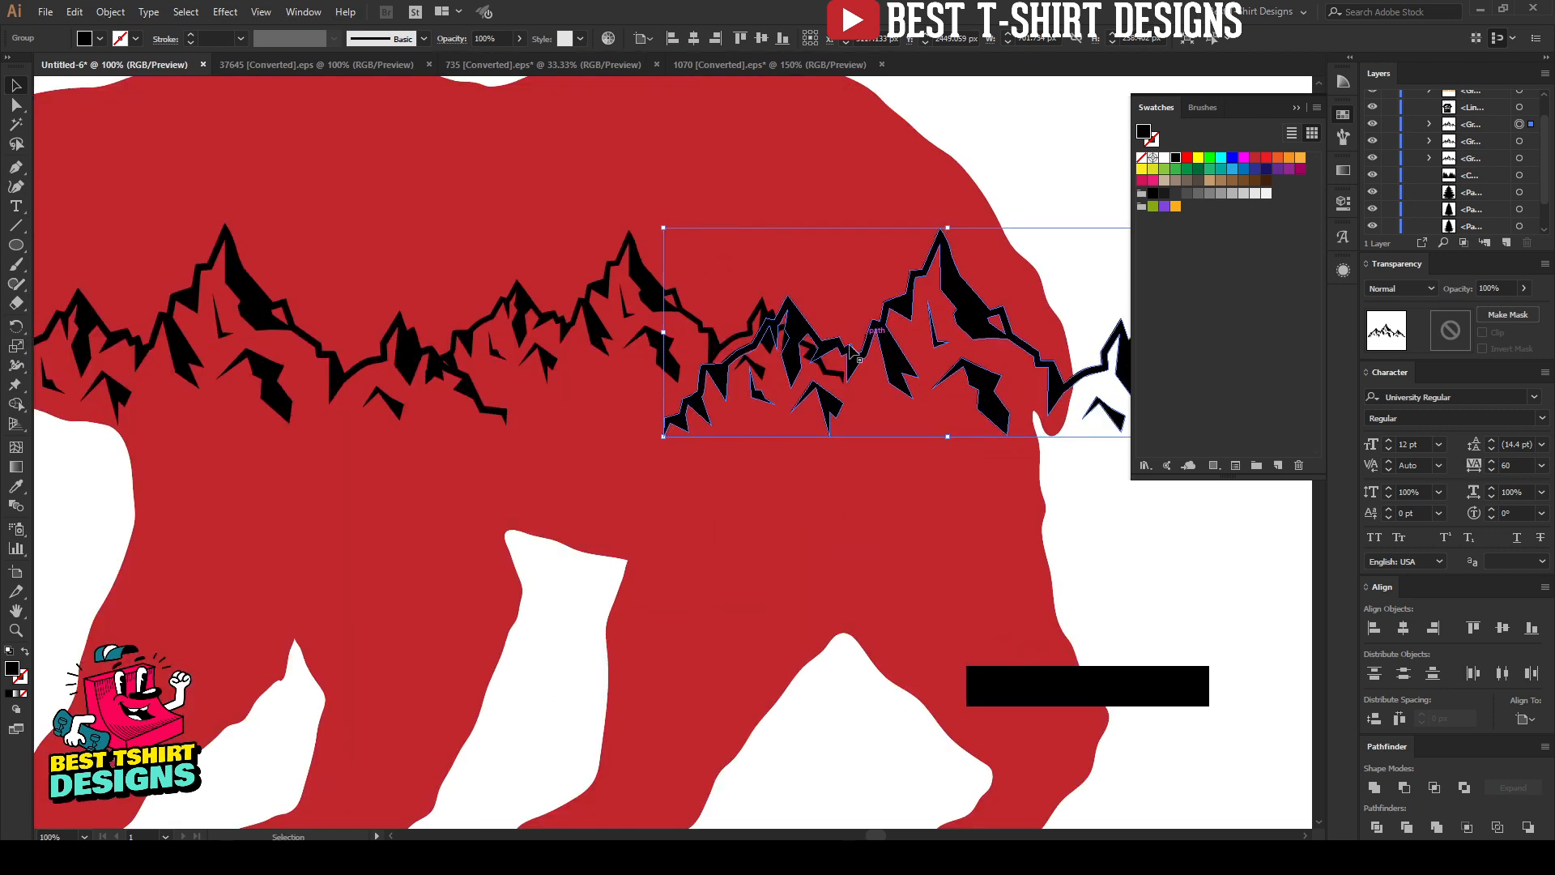
pyautogui.keyDown('shift'); pyautogui.click(567, 324); pyautogui.keyUp('shift')
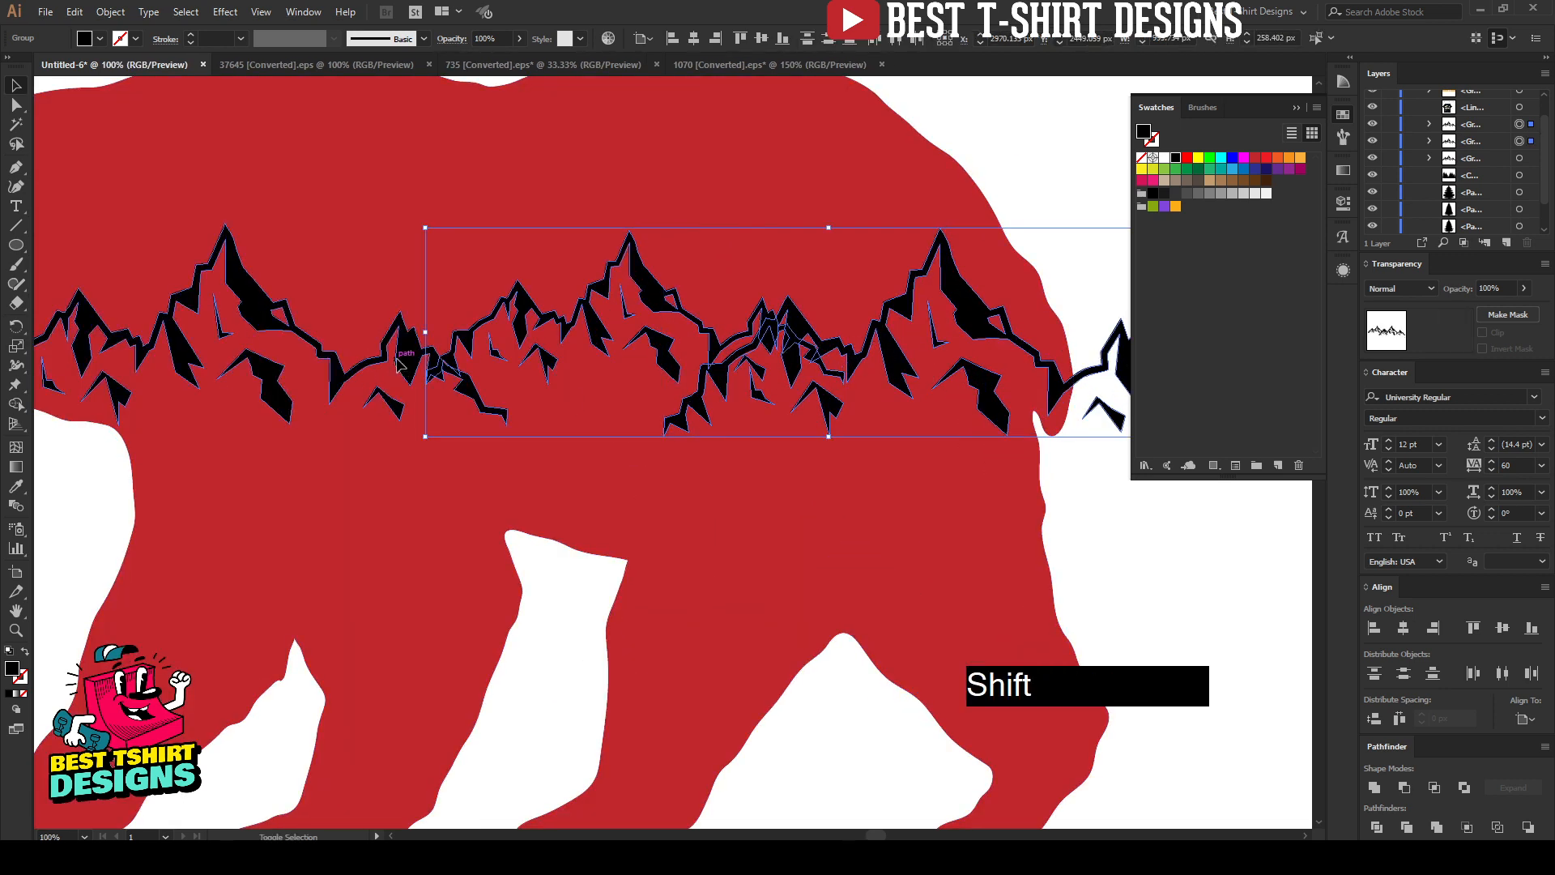
pyautogui.keyDown('shift'); pyautogui.click(494, 361); pyautogui.keyUp('shift')
pyautogui.click(646, 38)
pyautogui.click(683, 56)
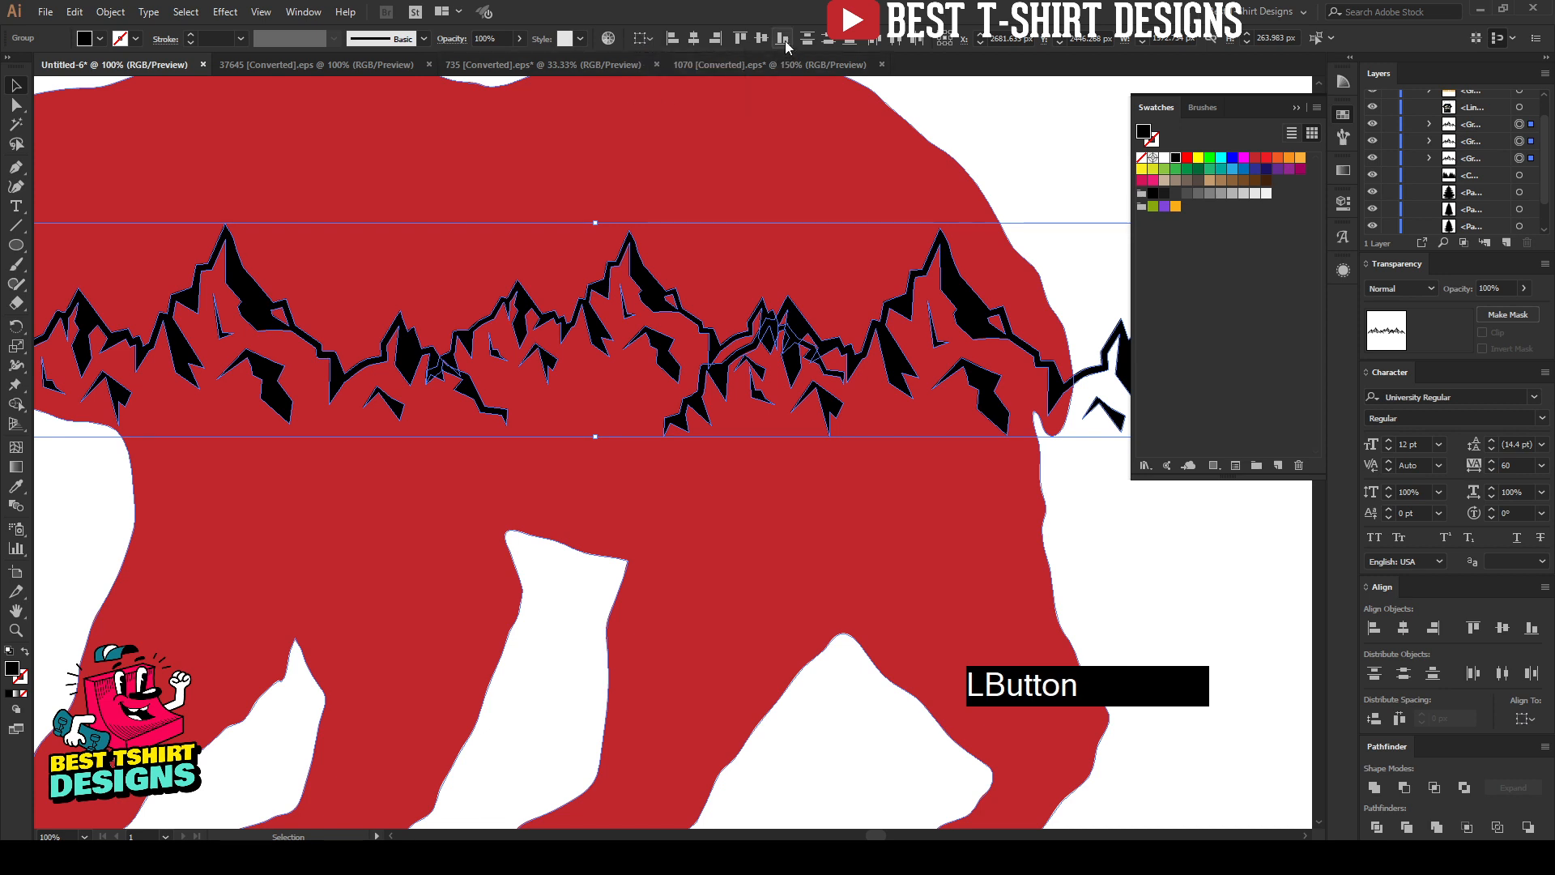
pyautogui.click(783, 41)
pyautogui.keyDown('alt'); pyautogui.scroll(-2, 689, 222); pyautogui.keyUp('alt')
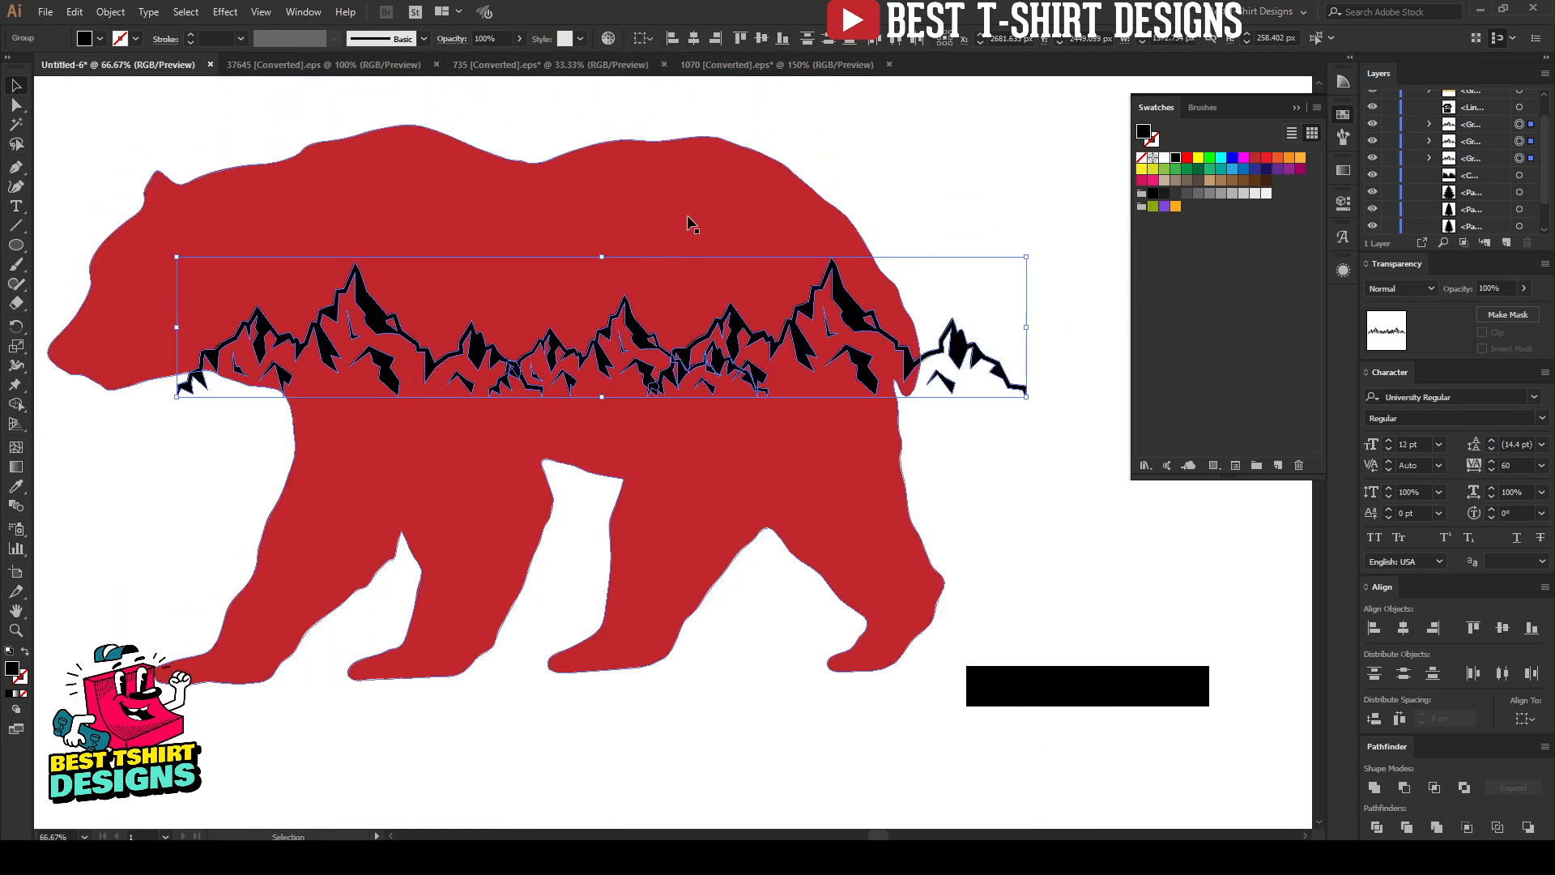
pyautogui.press('Up')
pyautogui.press('Up')
pyautogui.press('Up')
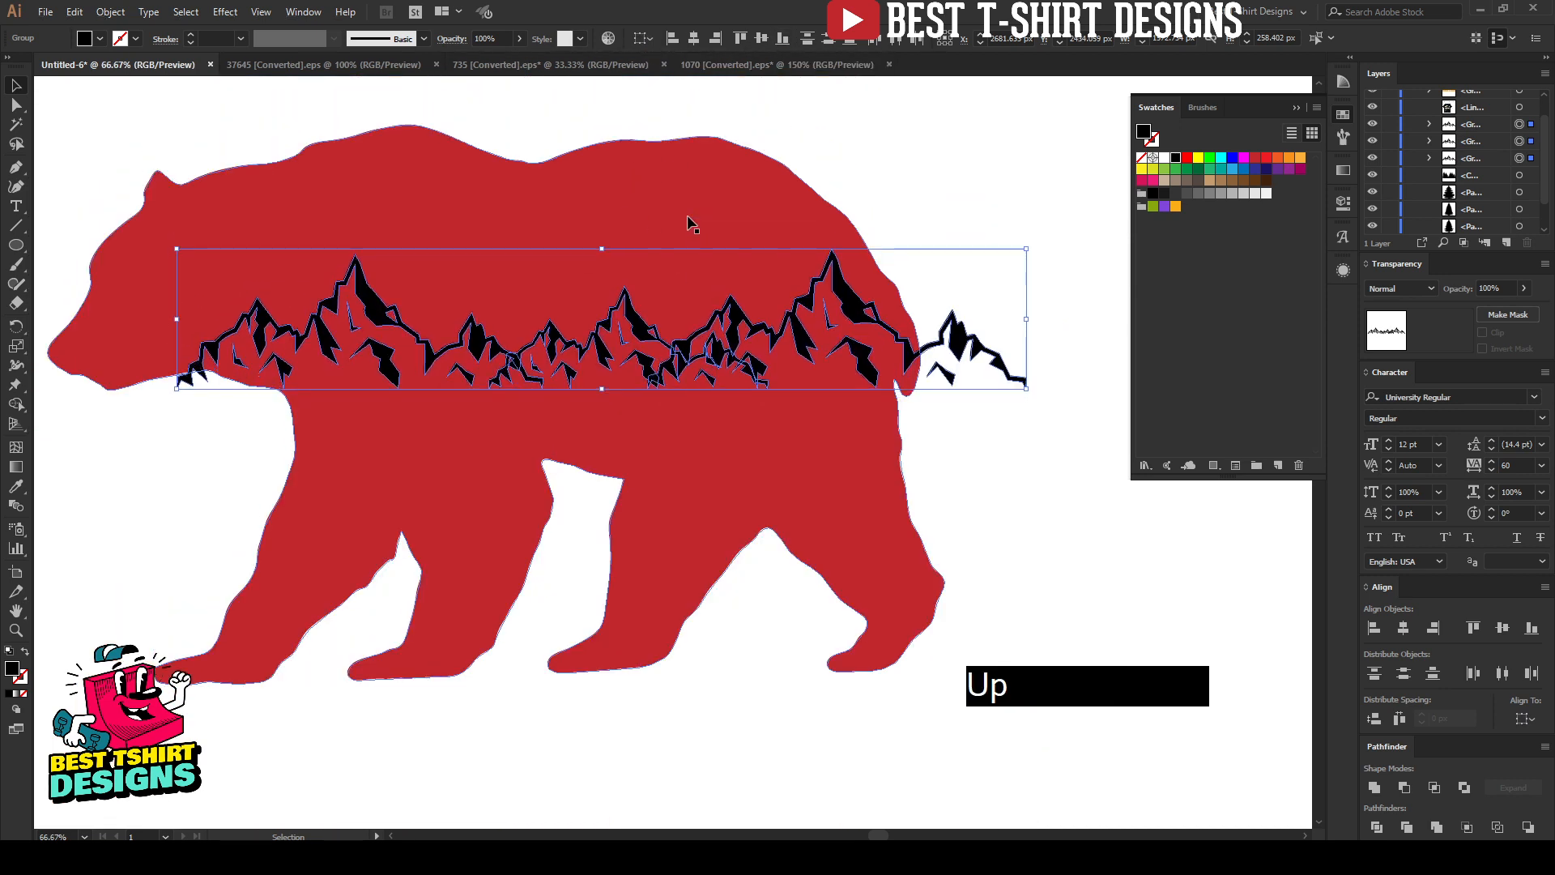
# Fill the middle mountain range with blue and stack it in front of the two black ranges
pyautogui.click(974, 459)
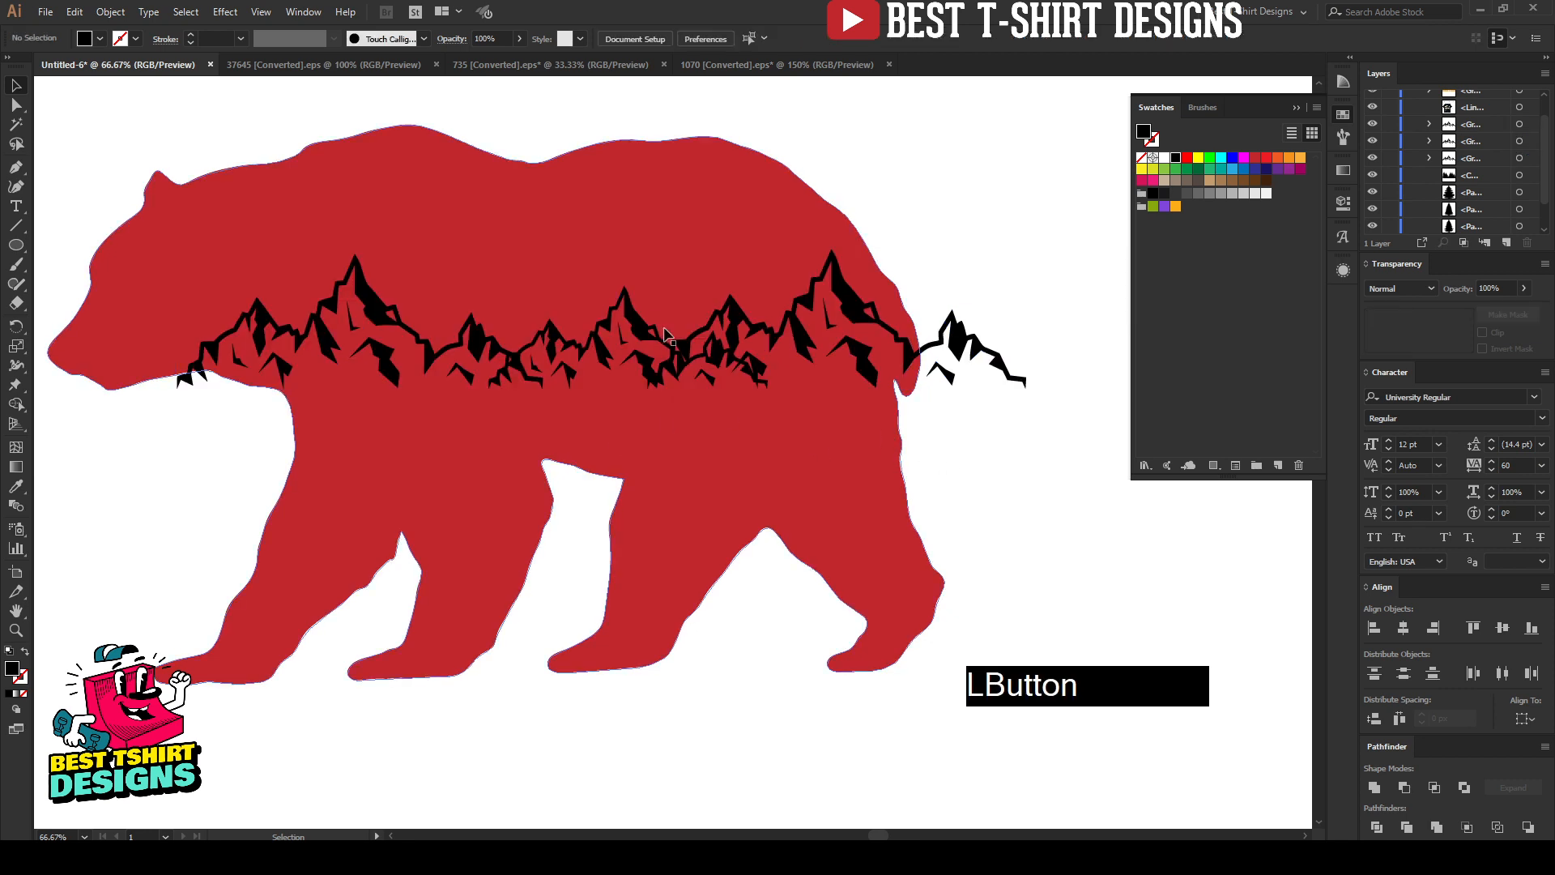
pyautogui.click(626, 307)
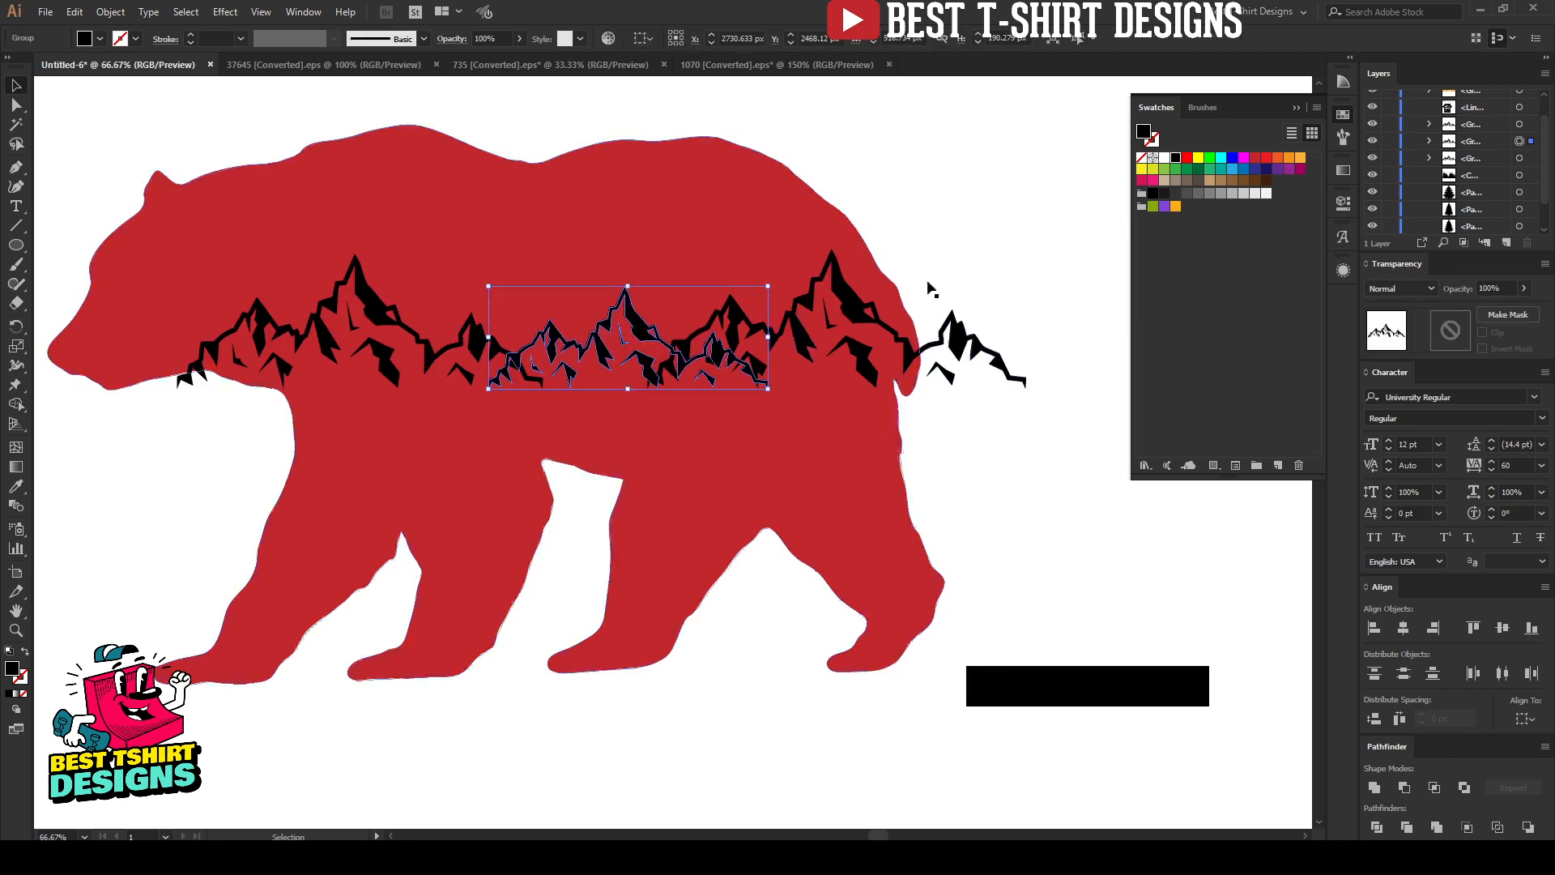
pyautogui.click(1232, 157)
pyautogui.press('ctrl')
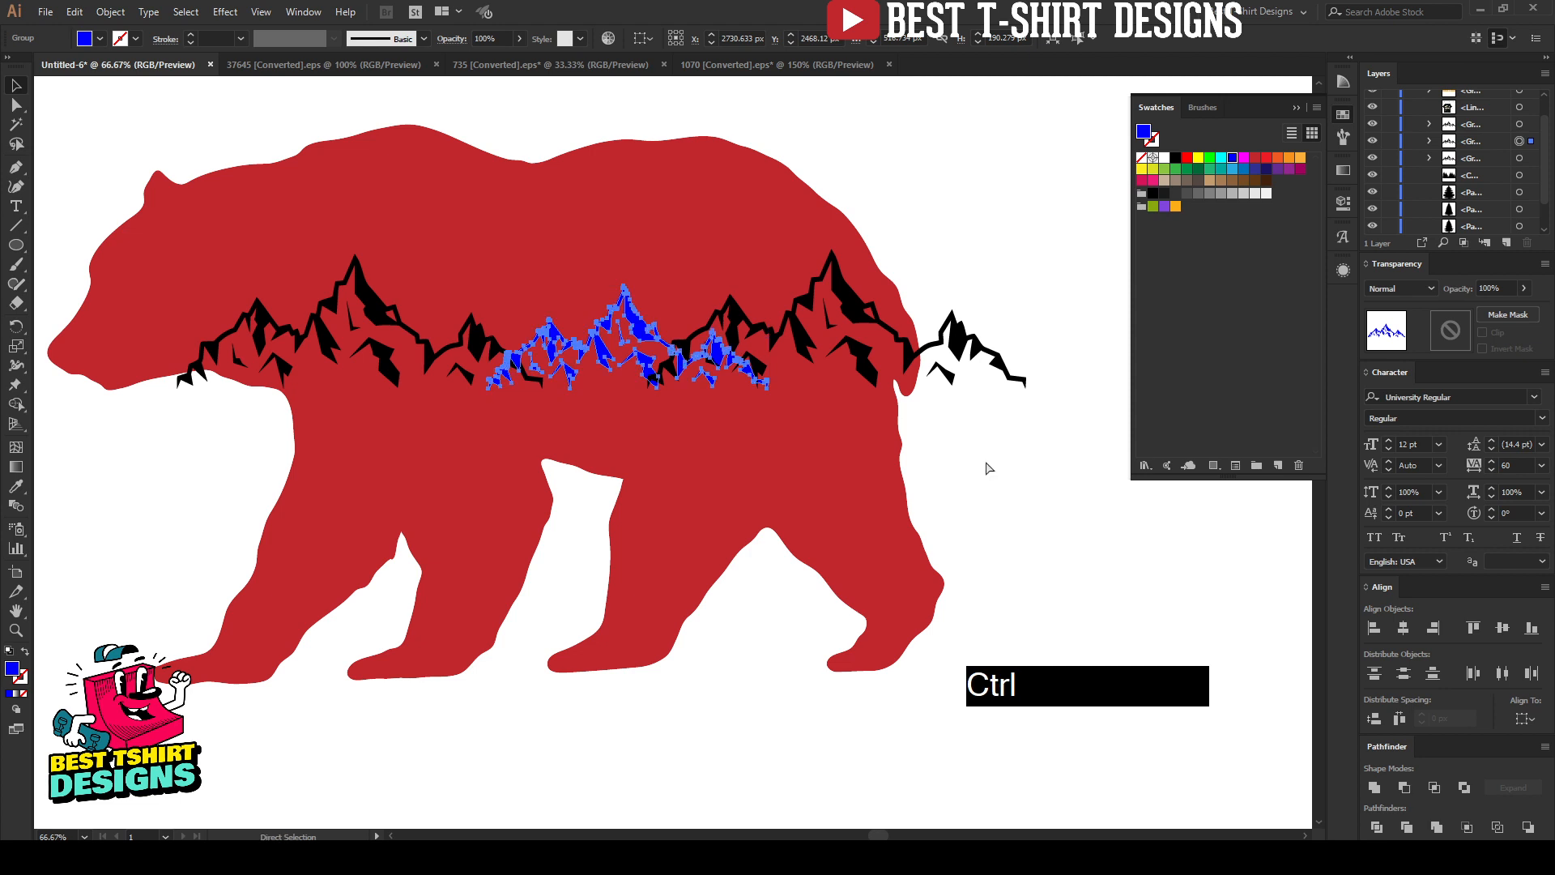
pyautogui.hotkey('ctrl', 'x')
pyautogui.click(905, 357)
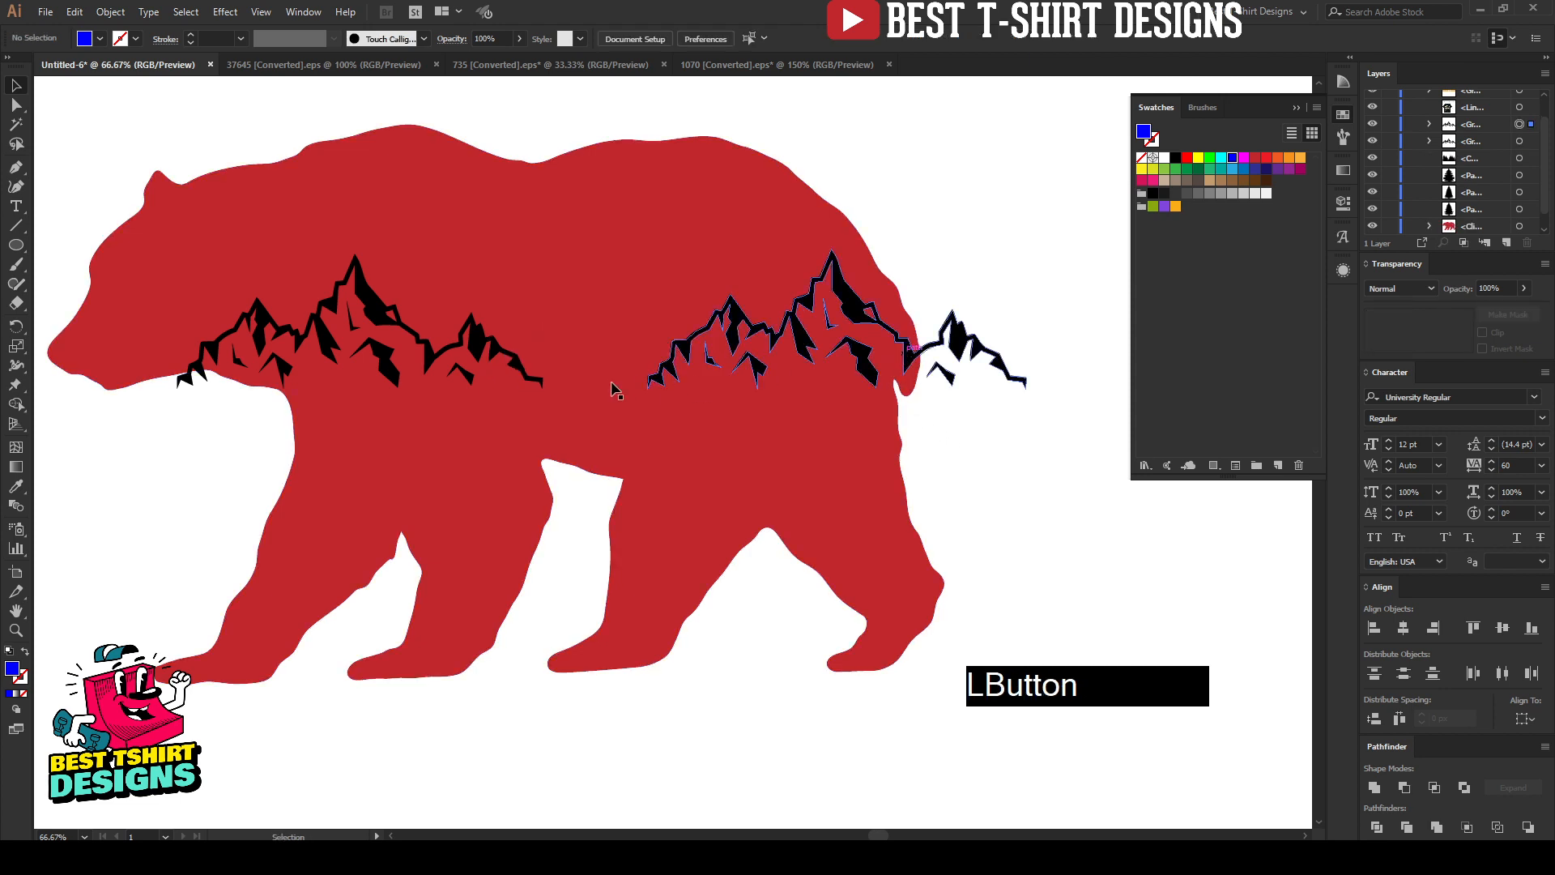
pyautogui.keyDown('shift'); pyautogui.click(512, 357); pyautogui.keyUp('shift')
pyautogui.hotkey('ctrl', 'f')
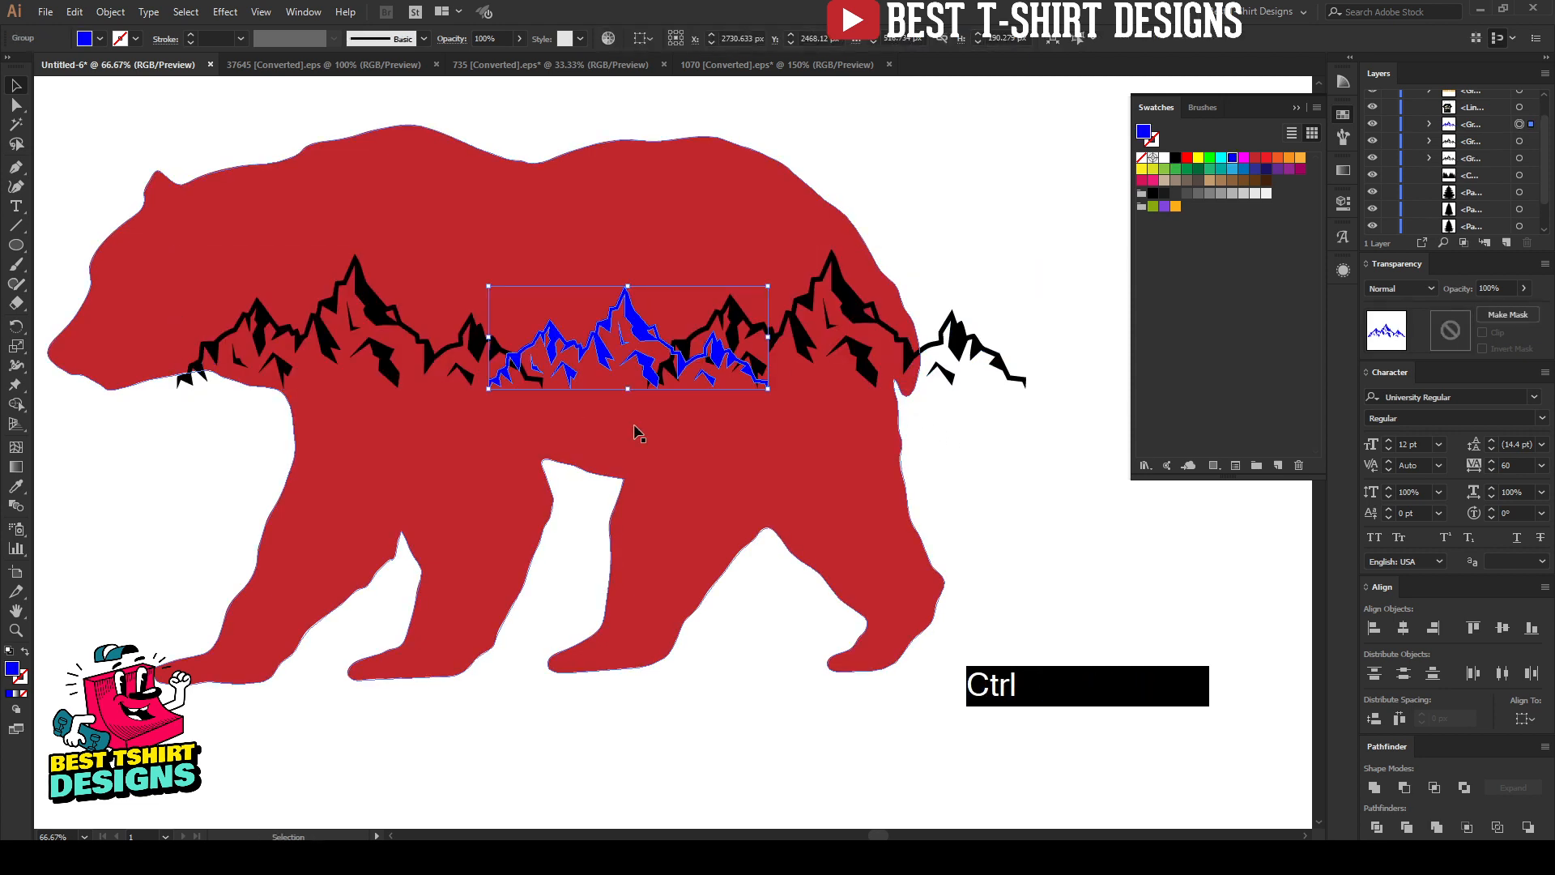
pyautogui.click(1019, 484)
# Group the two outer black mountain ranges and give the group an opacity mask with Clip turned off
pyautogui.keyDown('alt'); pyautogui.scroll(2, 705, 344); pyautogui.keyUp('alt')
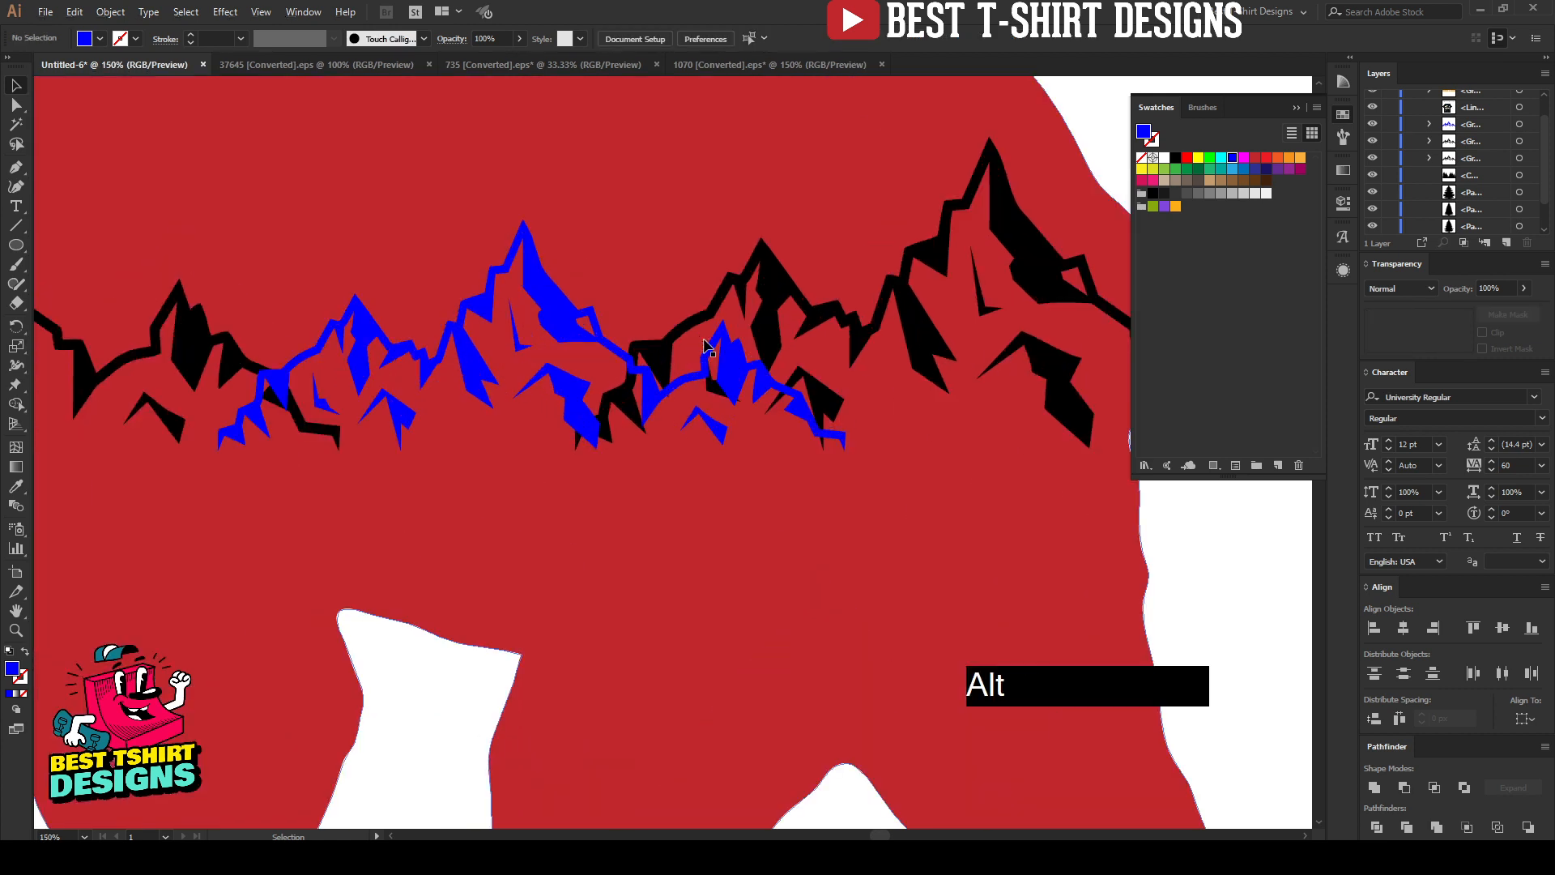
pyautogui.click(231, 371)
pyautogui.keyDown('shift'); pyautogui.click(908, 308); pyautogui.keyUp('shift')
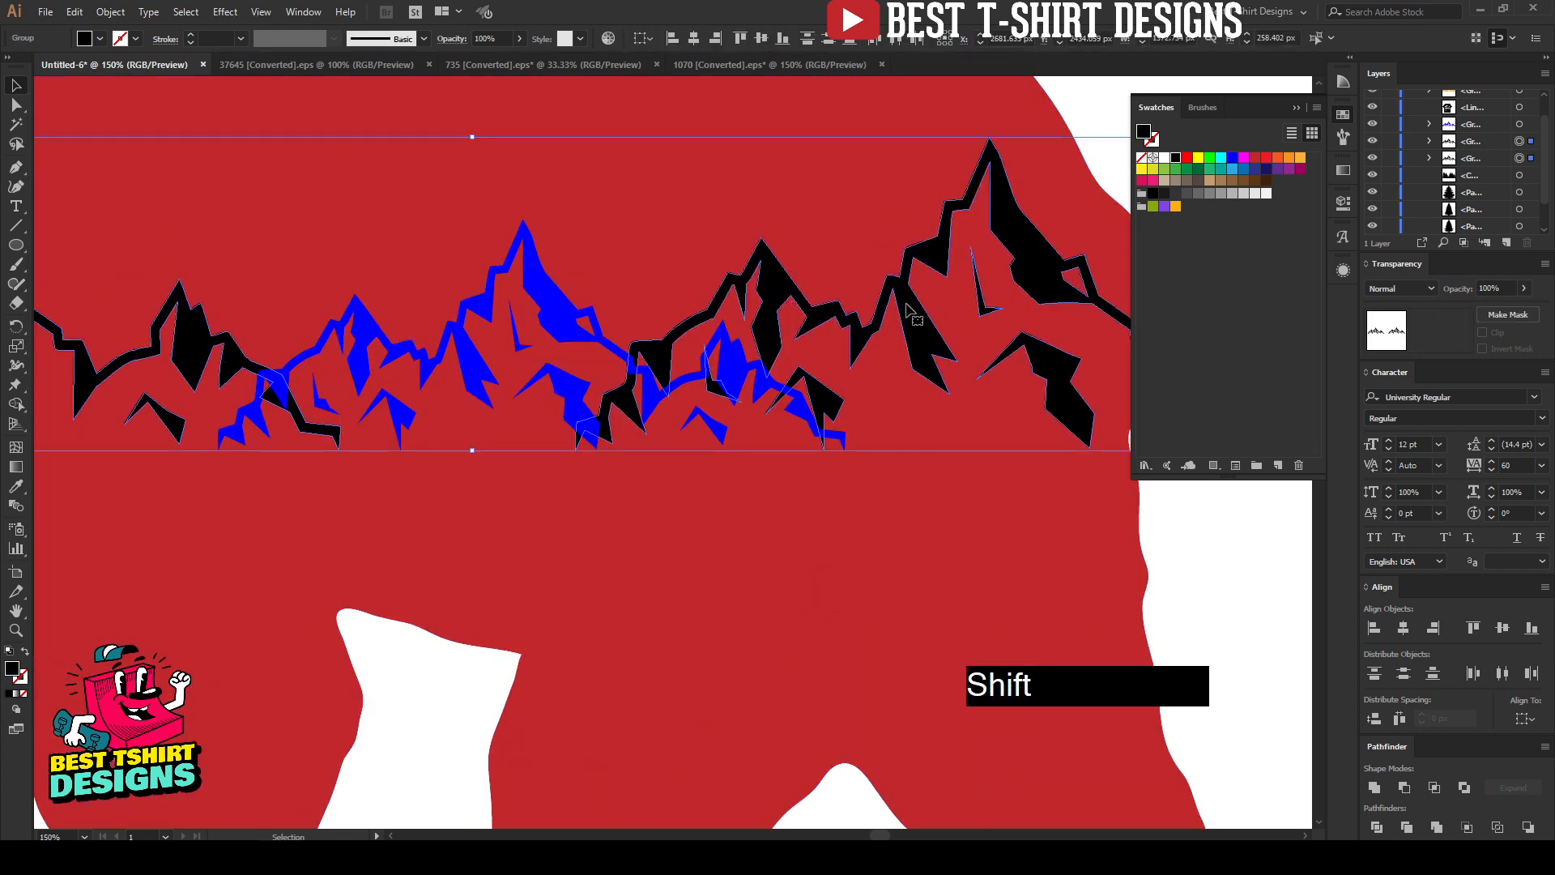
pyautogui.hotkey('ctrl', 'g')
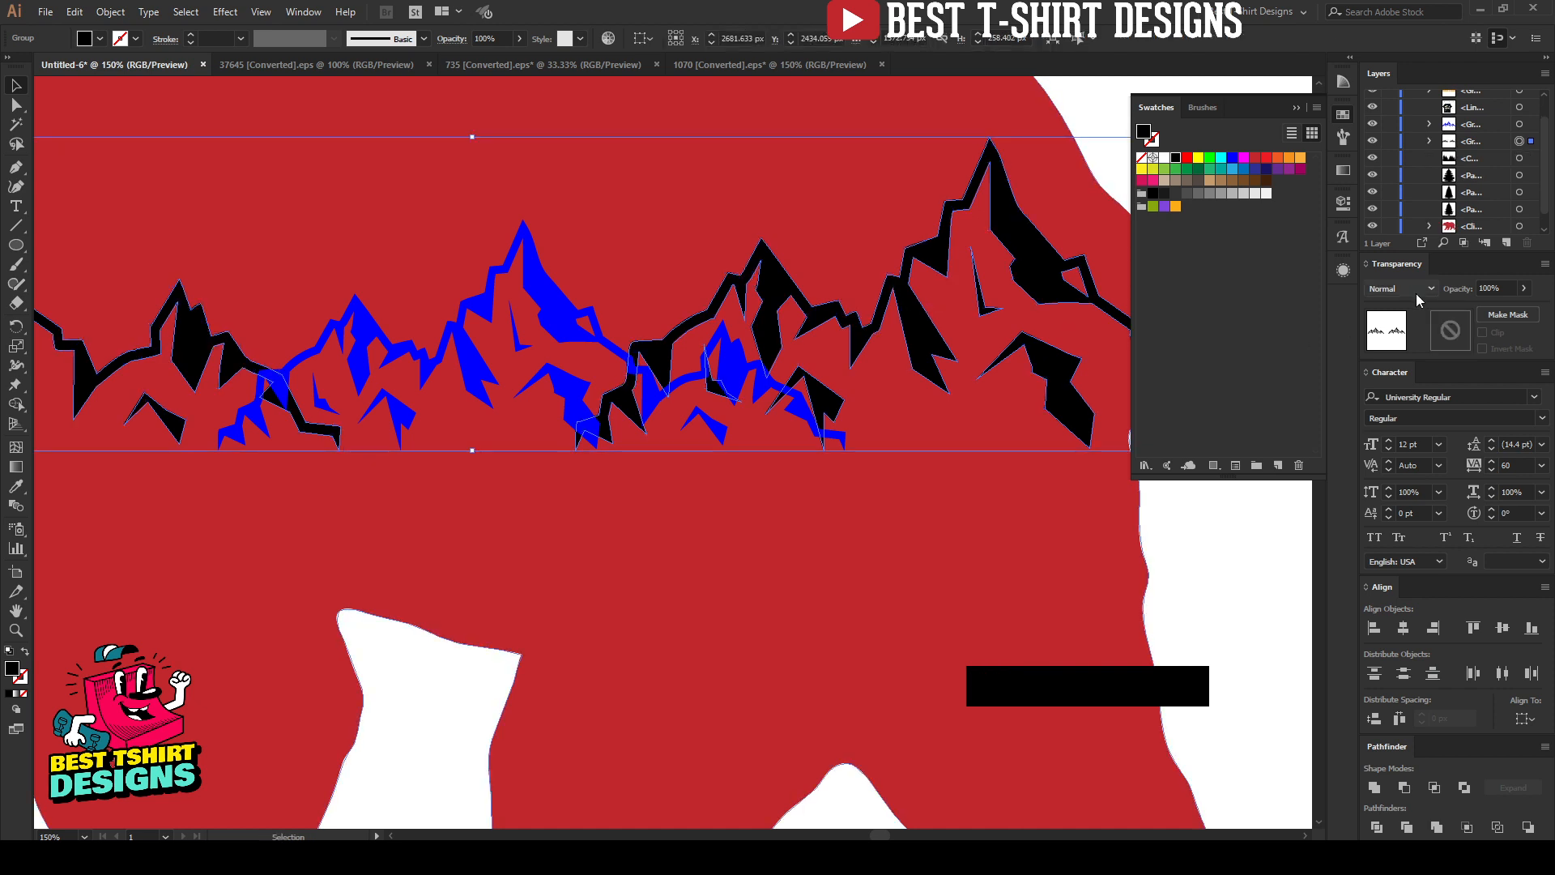
pyautogui.click(1451, 330)
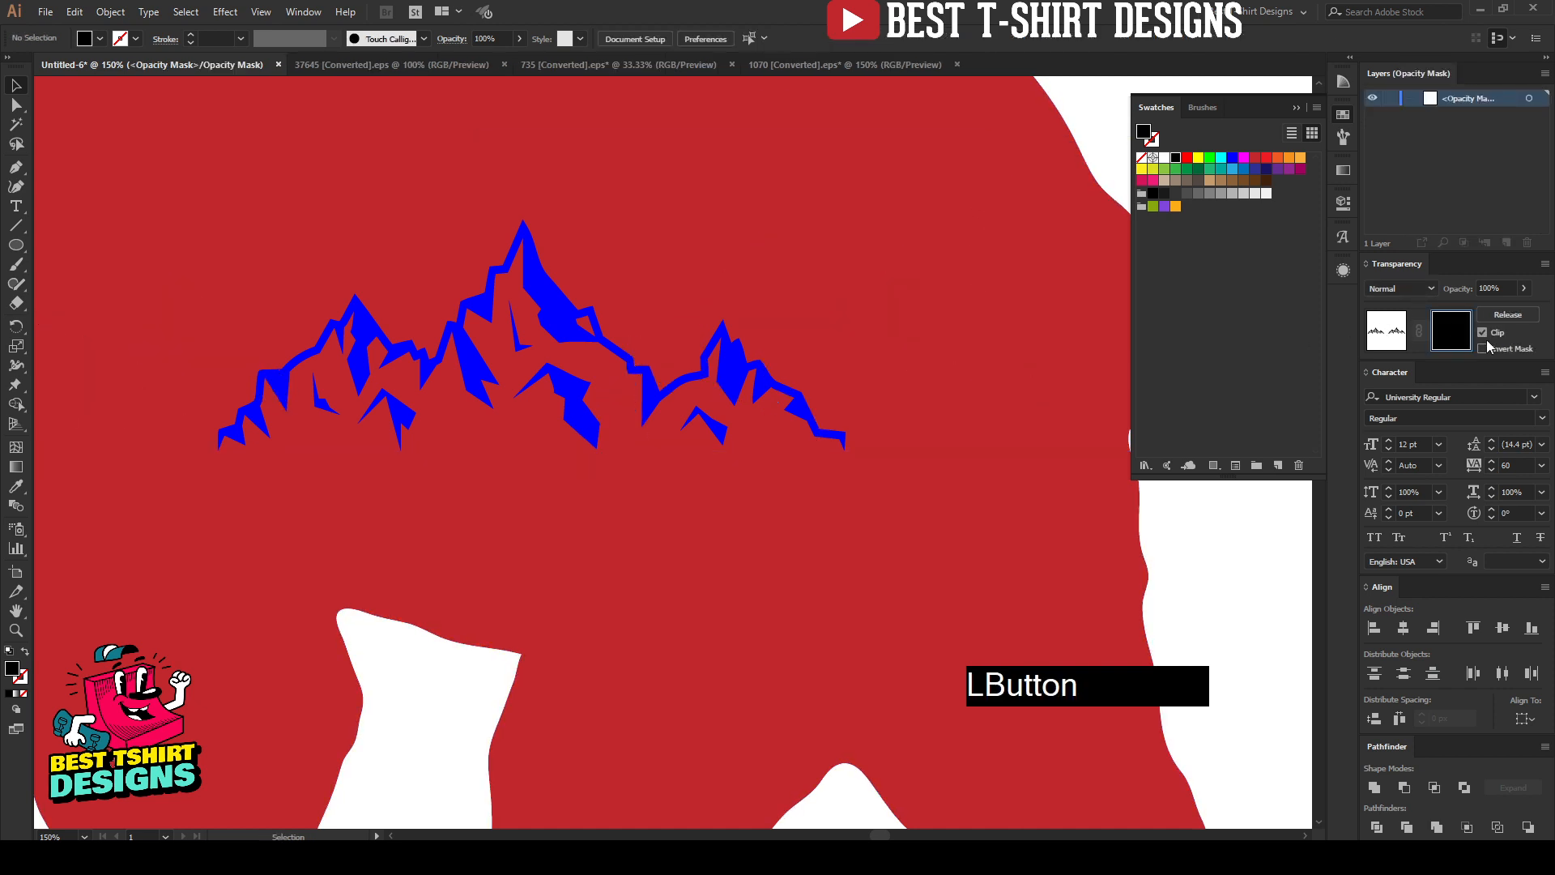
pyautogui.click(1483, 333)
# Draw a black Pencil shape in the opacity mask to hide the head-side black range where the blue mountains overlap it
pyautogui.scroll(1, 397, 449)
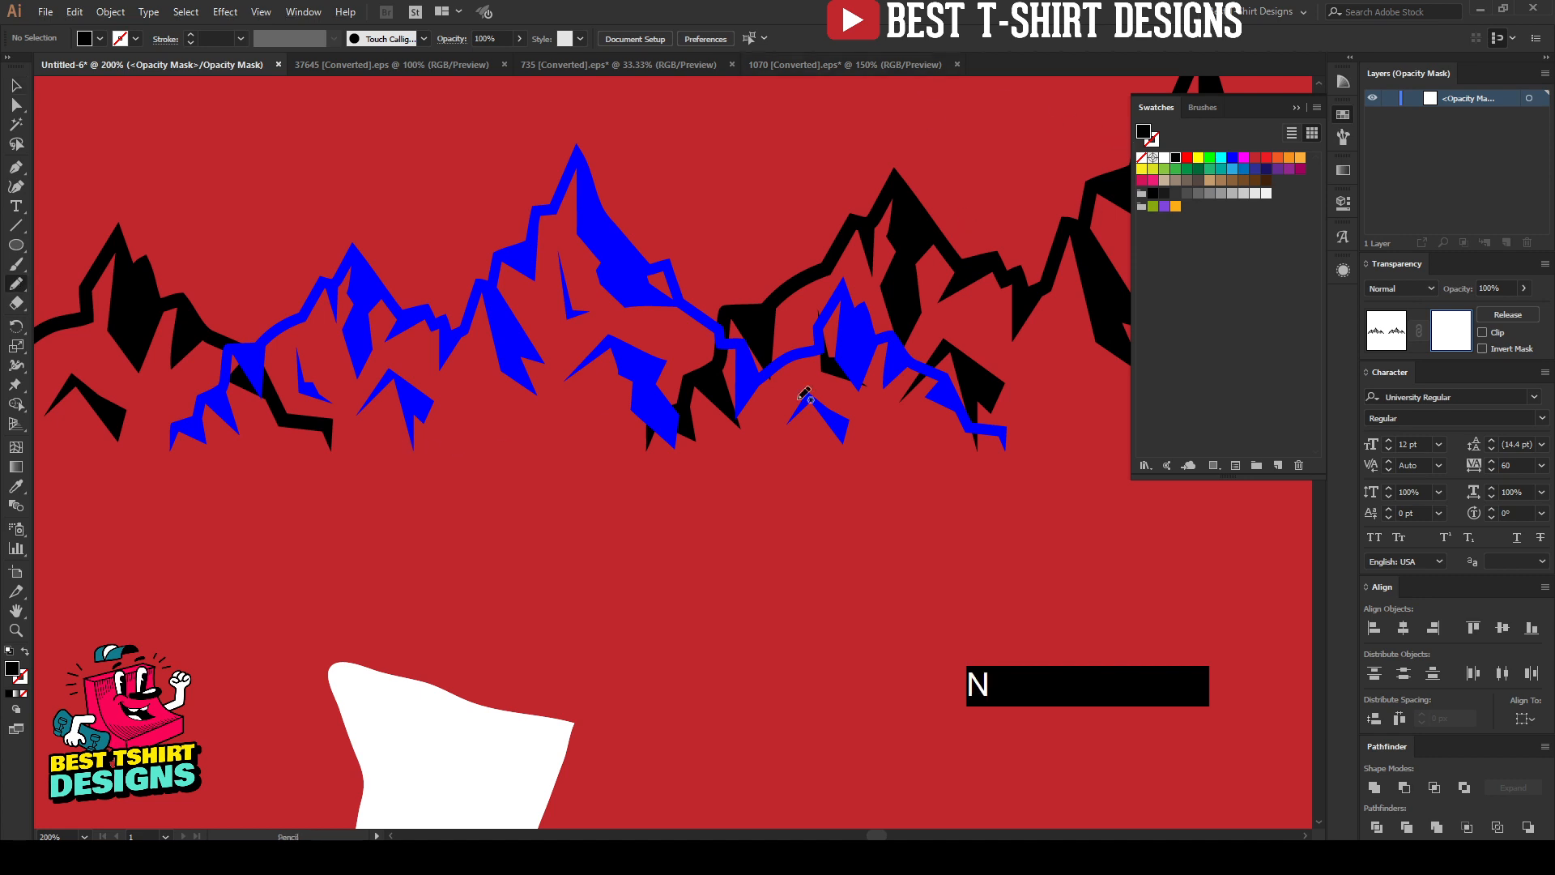
pyautogui.scroll(1, 153, 416)
pyautogui.click(261, 399)
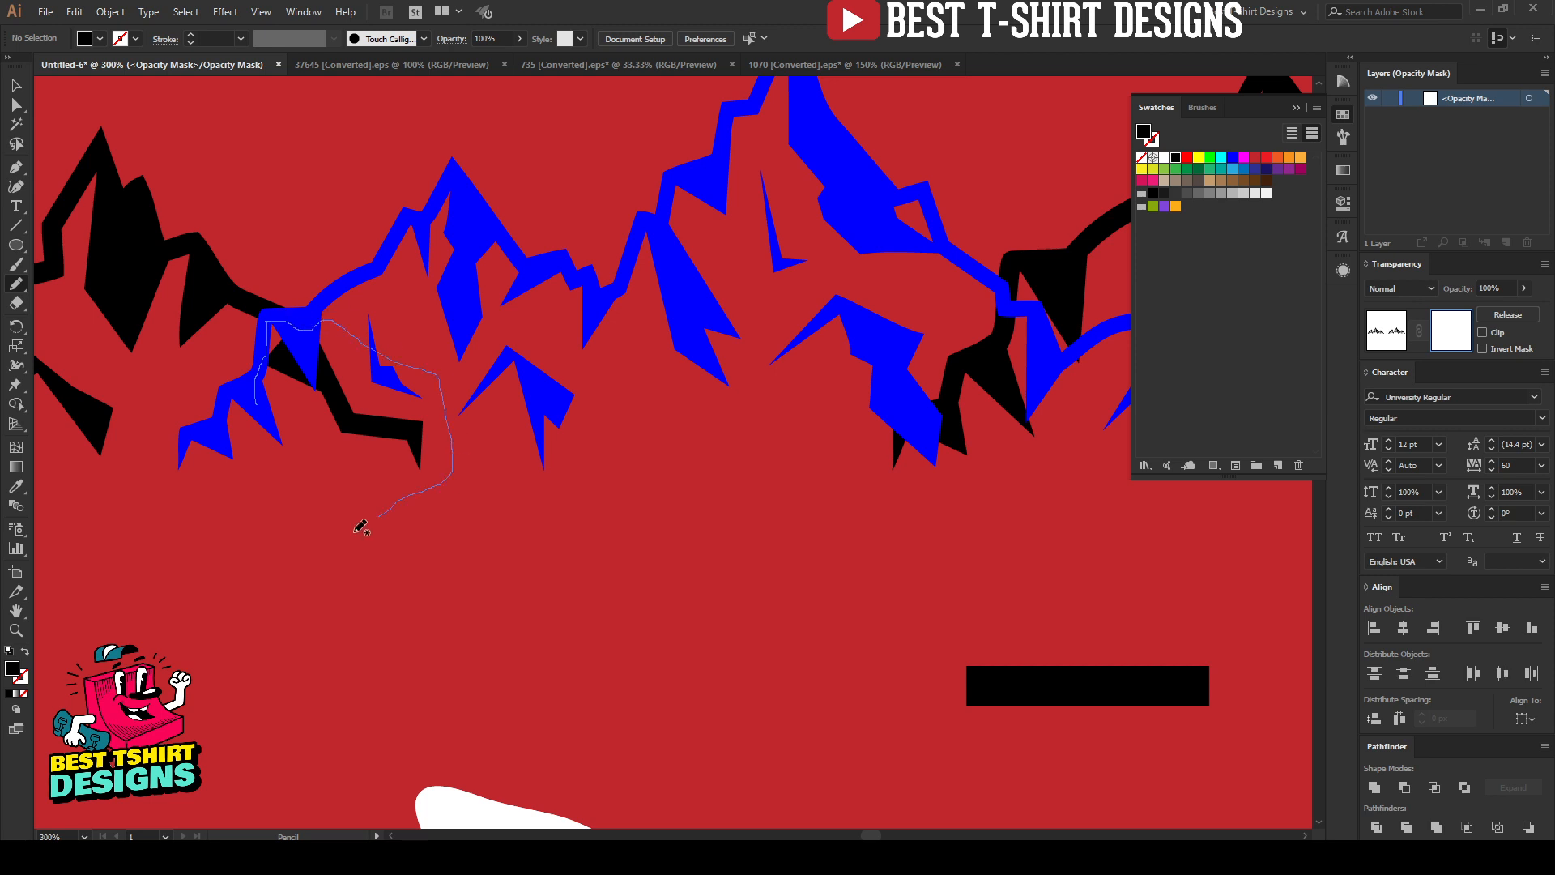
pyautogui.moveTo(355, 532); pyautogui.dragTo(335, 549)
pyautogui.moveTo(593, 532); pyautogui.dragTo(272, 575)
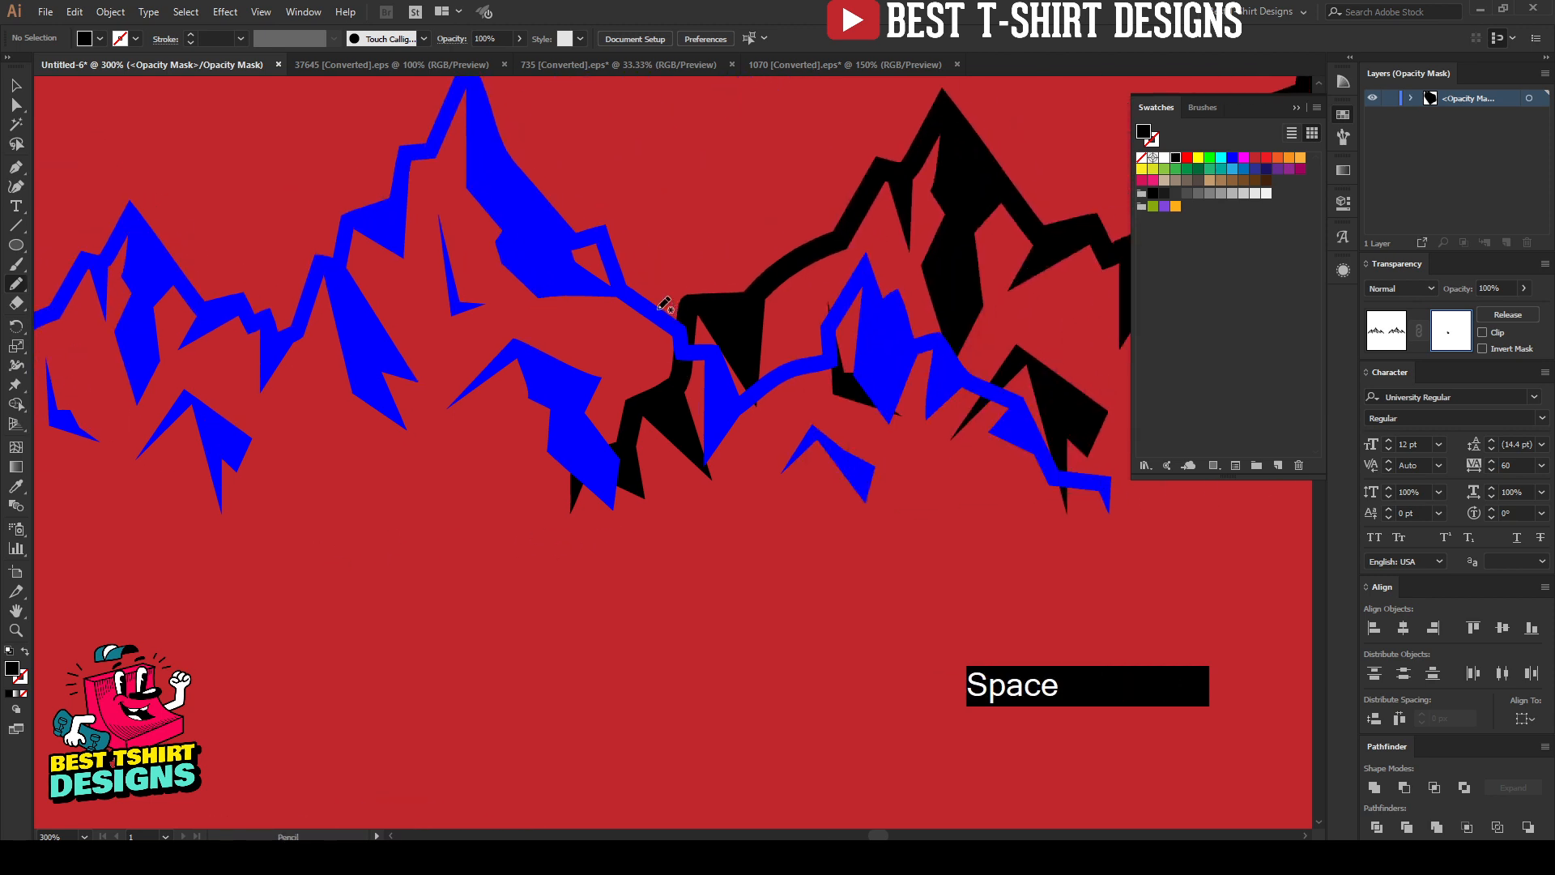
# Draw black Pencil shapes in the opacity mask along the blue ridge to hide the tail-side black range beneath it
pyautogui.moveTo(663, 305); pyautogui.dragTo(662, 311)
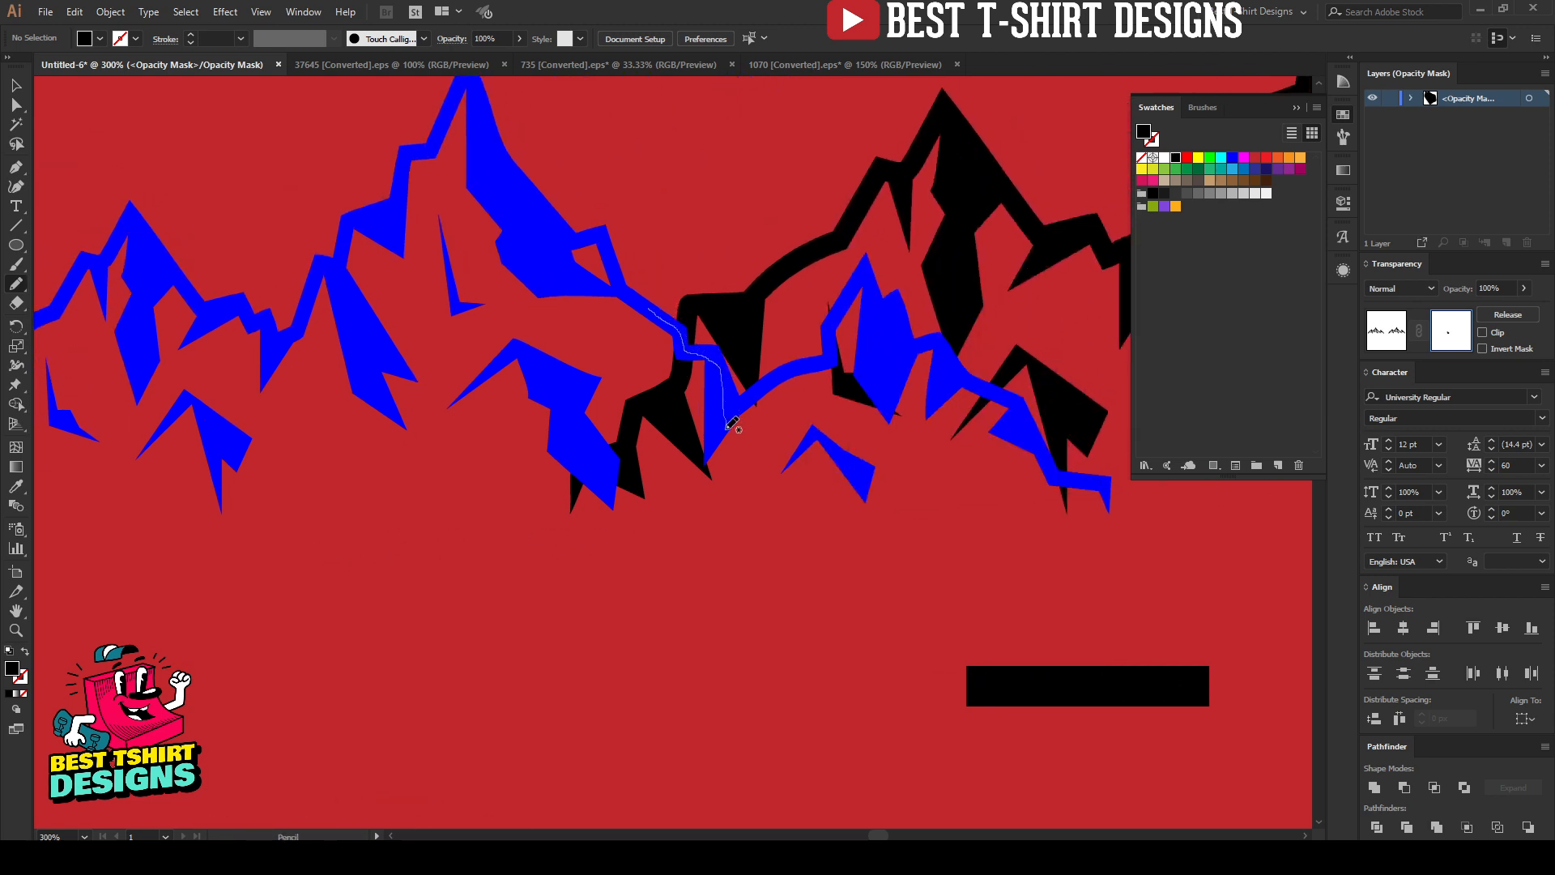
pyautogui.moveTo(613, 552); pyautogui.dragTo(464, 395)
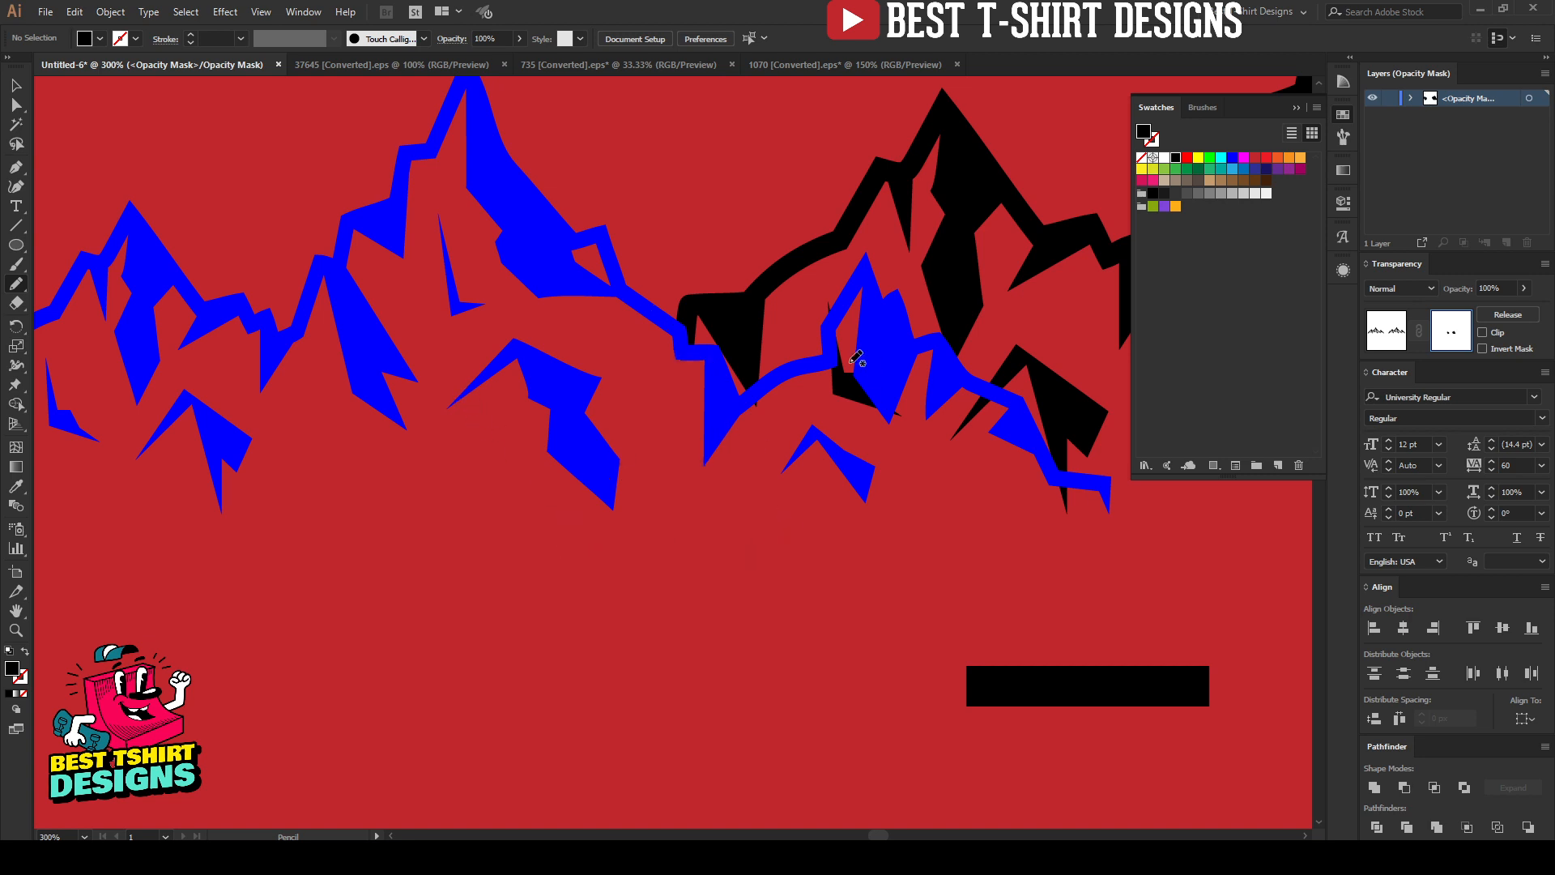
pyautogui.moveTo(720, 416); pyautogui.dragTo(737, 403)
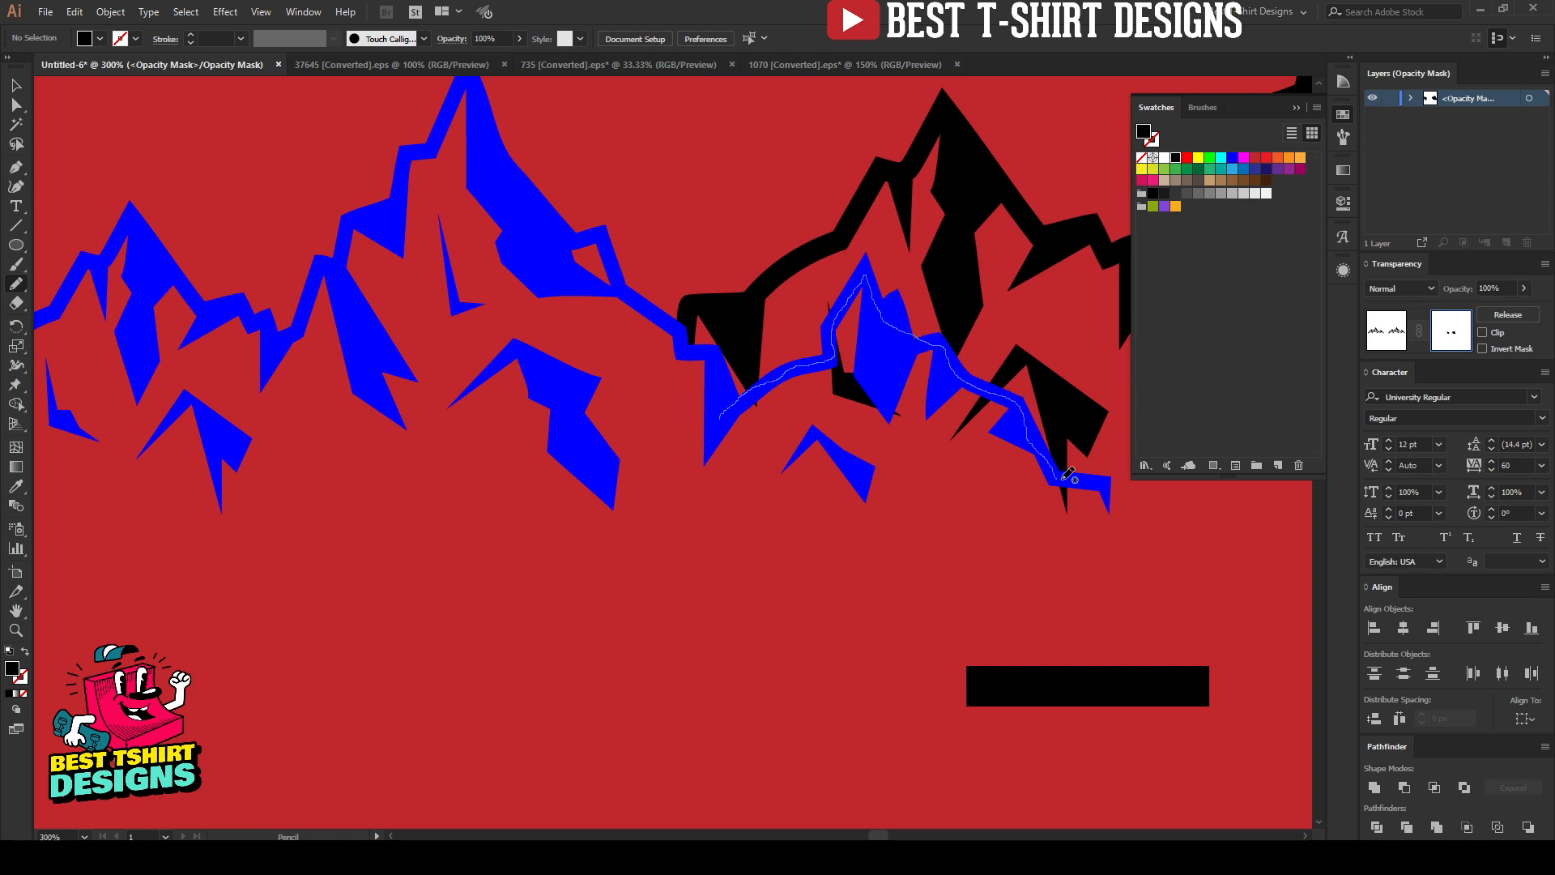
pyautogui.moveTo(1123, 541); pyautogui.dragTo(632, 519)
pyautogui.scroll(-3, 623, 397)
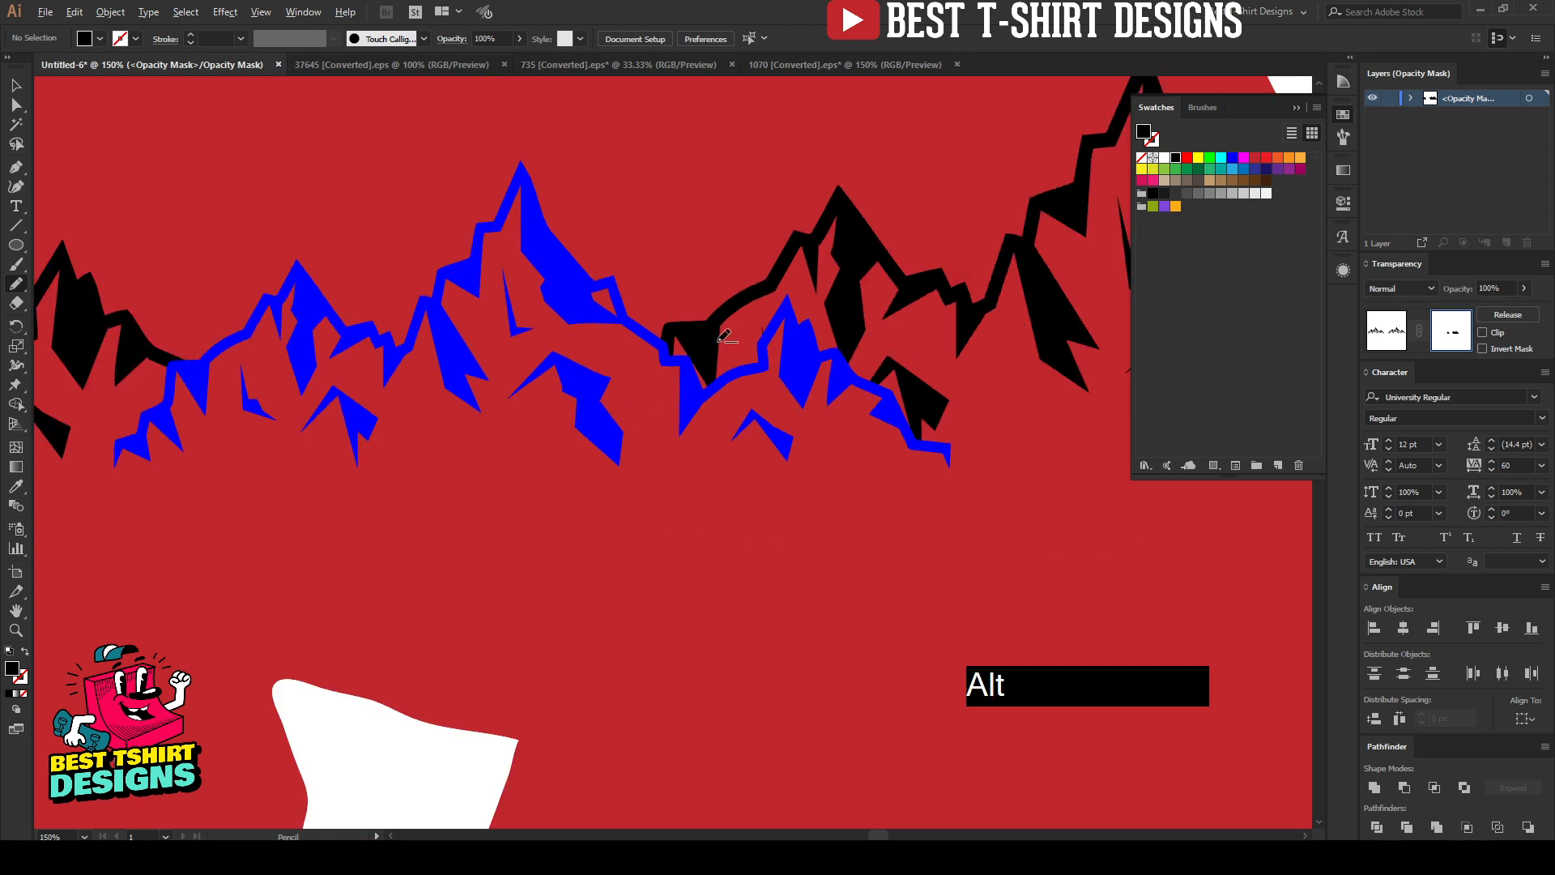
pyautogui.scroll(-1, 639, 328)
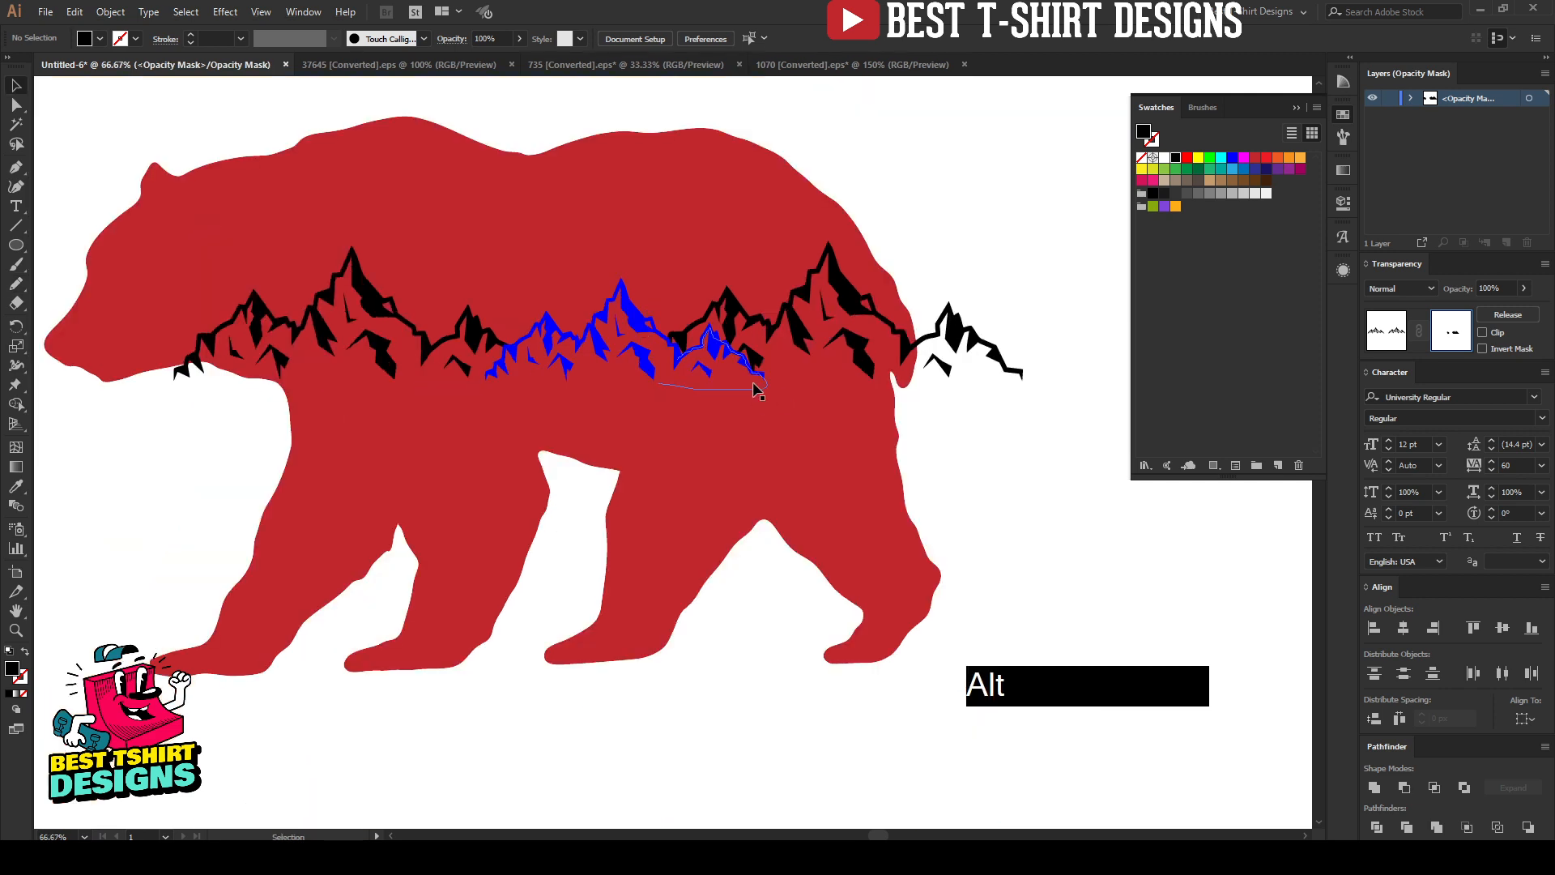
# Leave opacity mask editing and fill the middle blue mountain range with black
pyautogui.click(1387, 330)
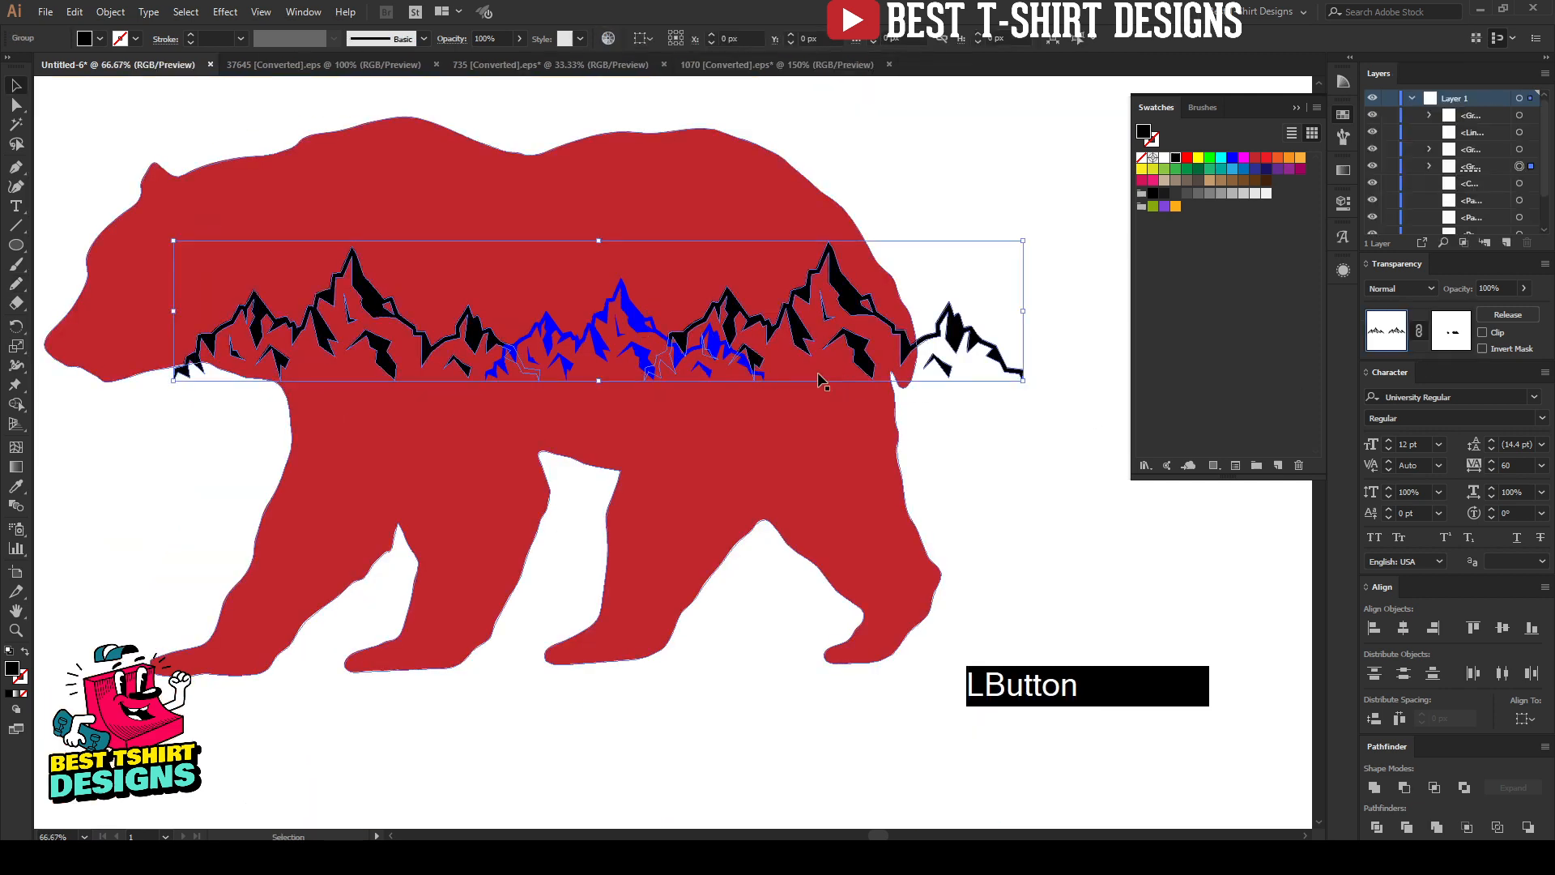
pyautogui.click(647, 328)
pyautogui.click(1176, 159)
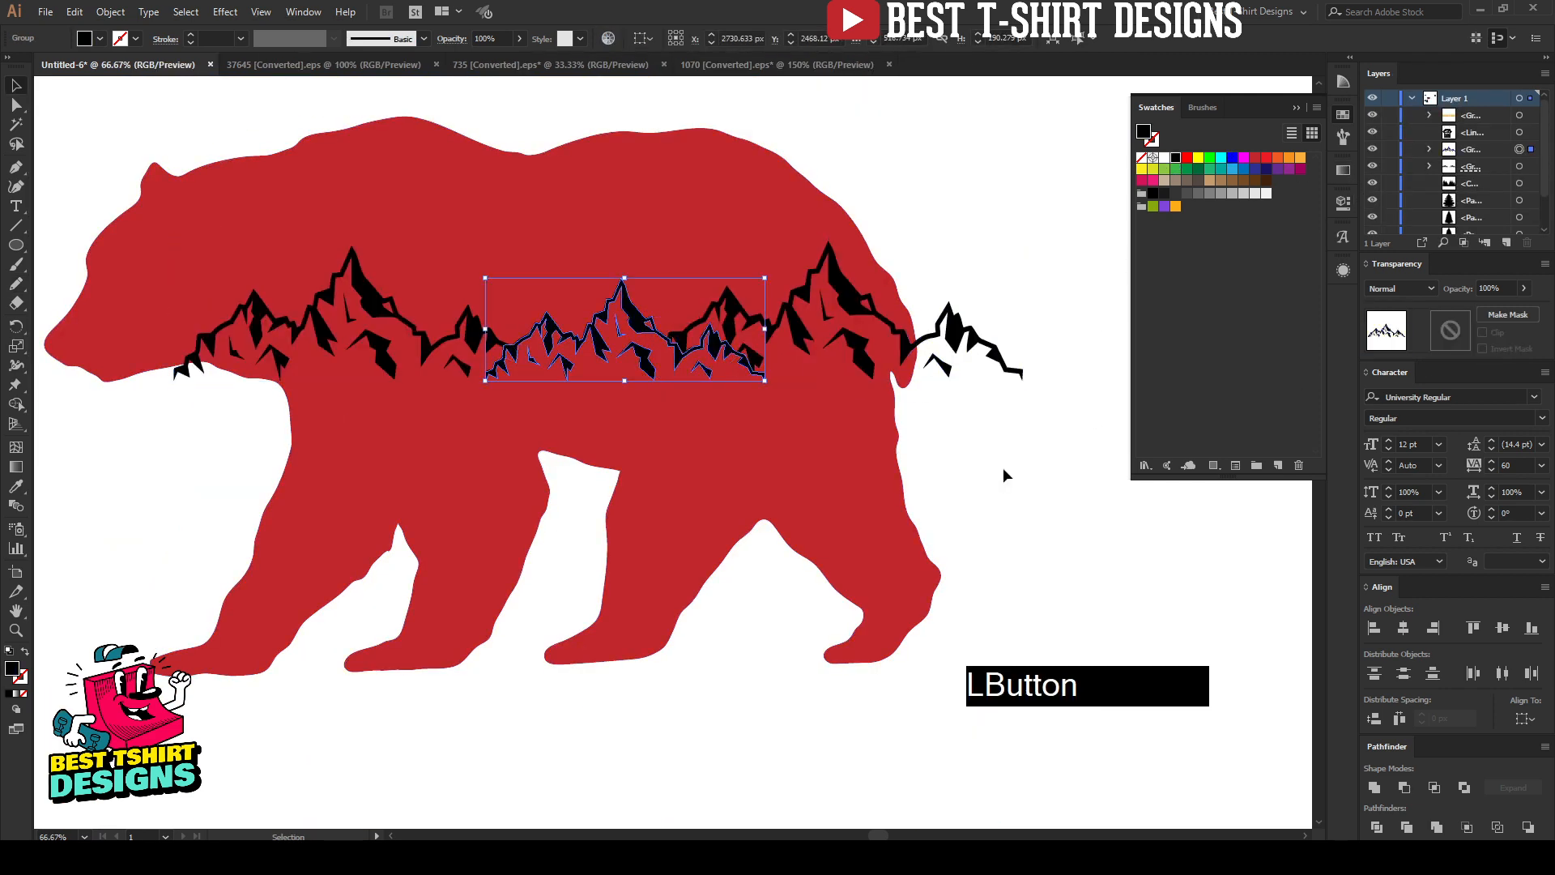
pyautogui.click(1013, 462)
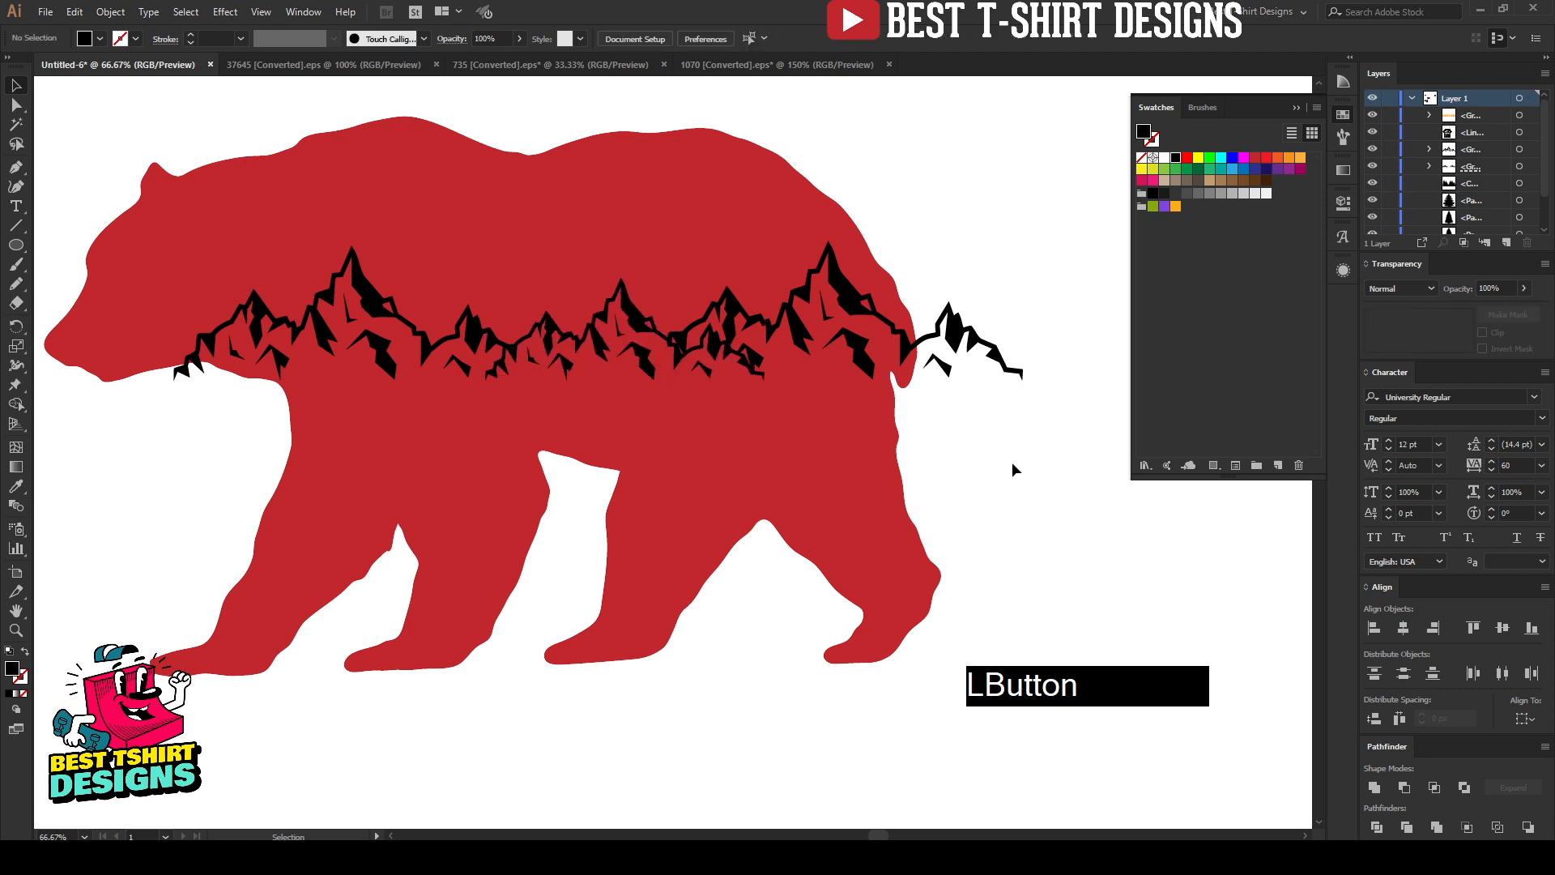
# Group all the mountain ranges and enlarge the group to span the bear from its jaw to beyond its tail
pyautogui.click(640, 325)
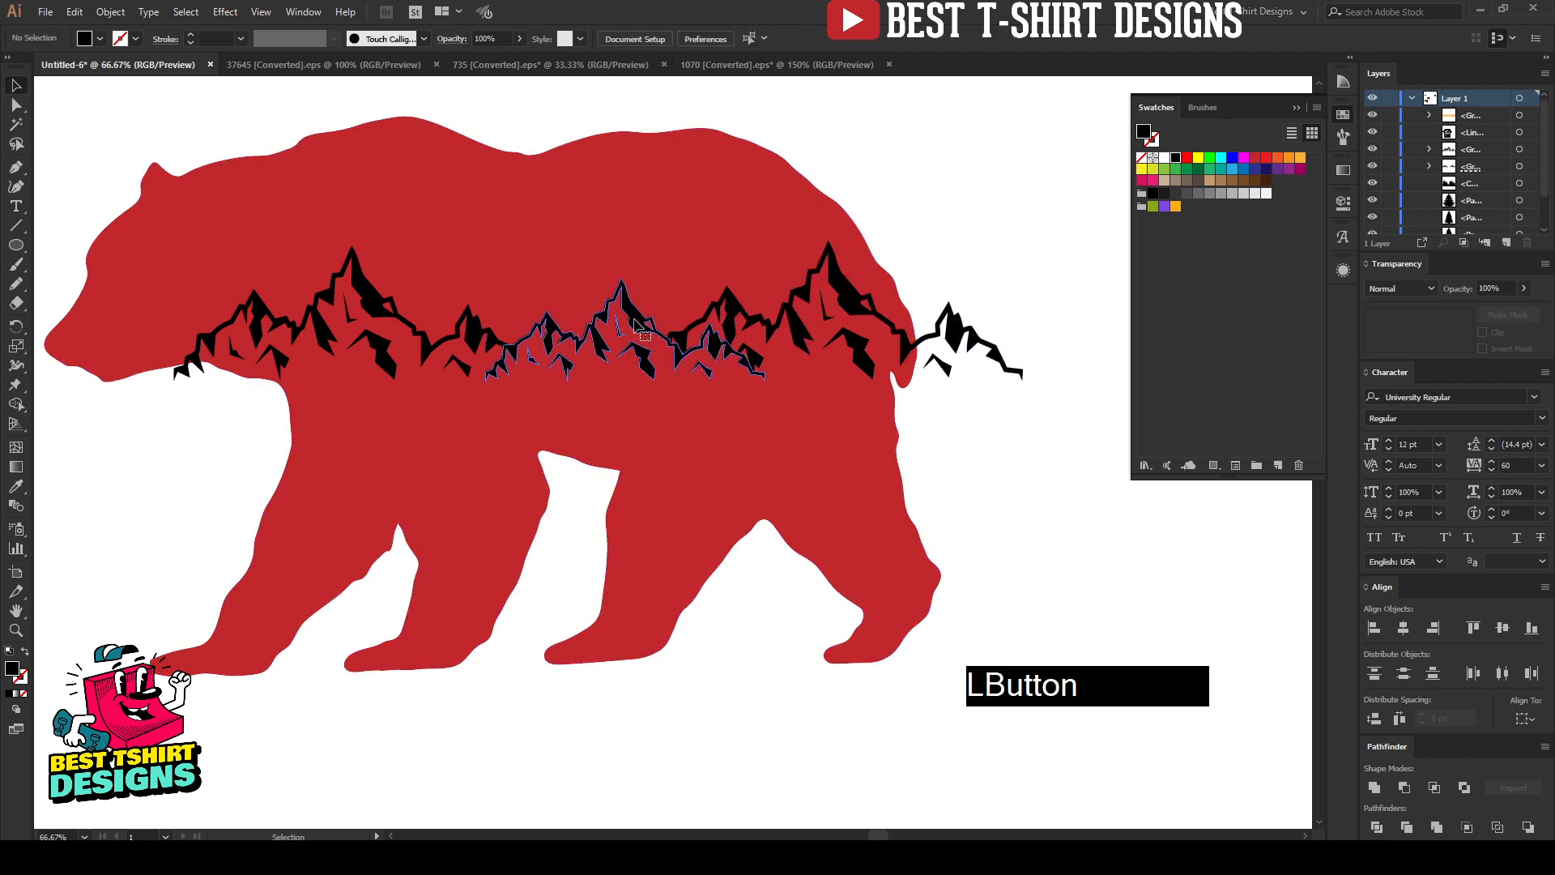
pyautogui.keyDown('shift'); pyautogui.click(723, 323); pyautogui.keyUp('shift')
pyautogui.hotkey('ctrl', 'g')
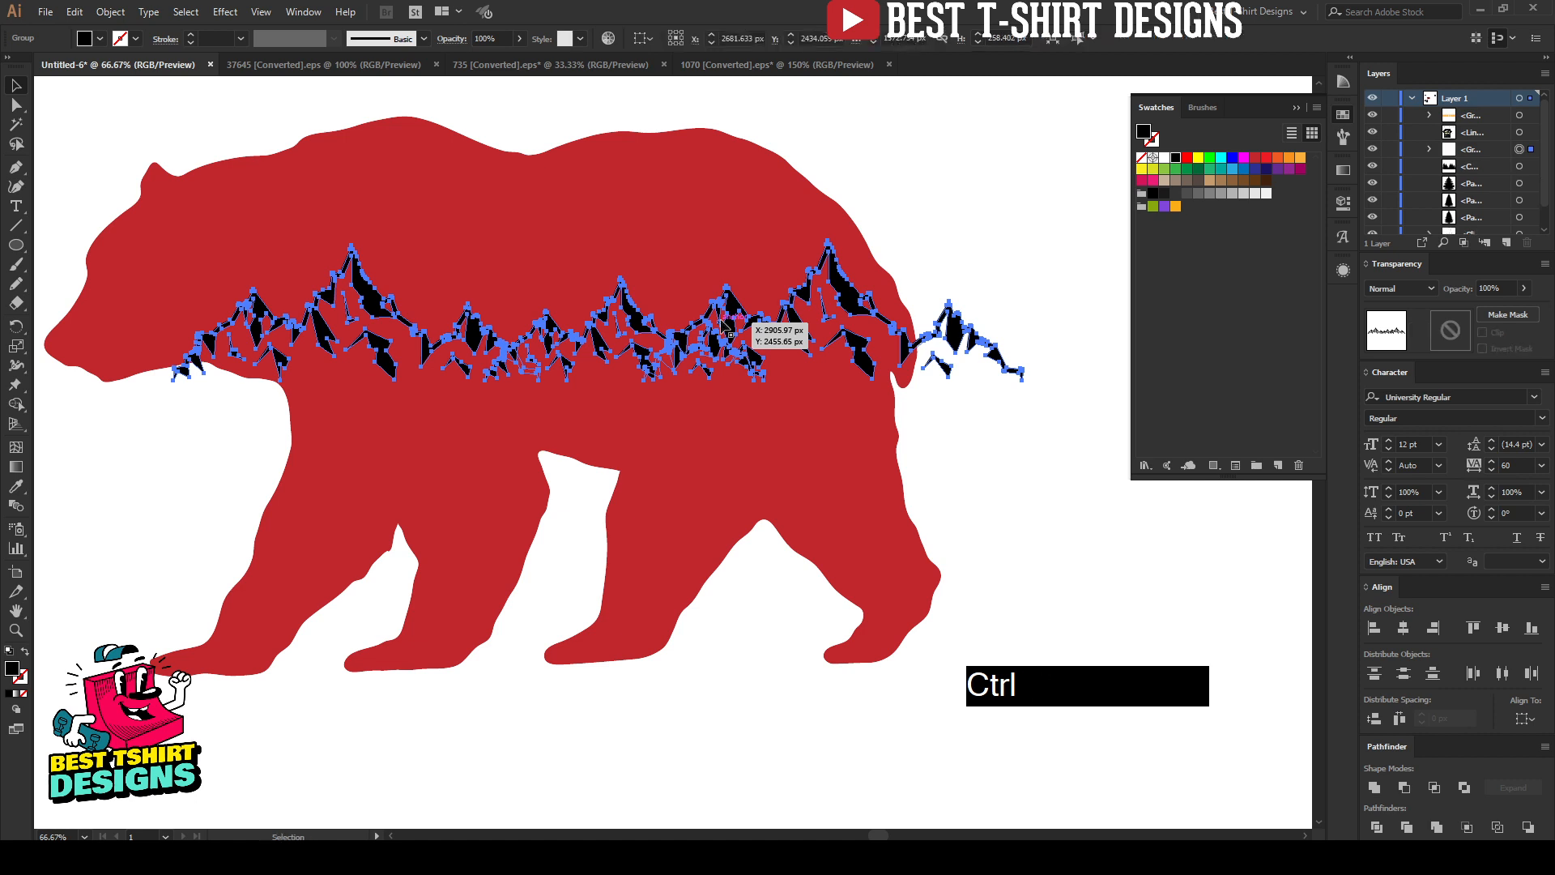
pyautogui.scroll(-1, 723, 323)
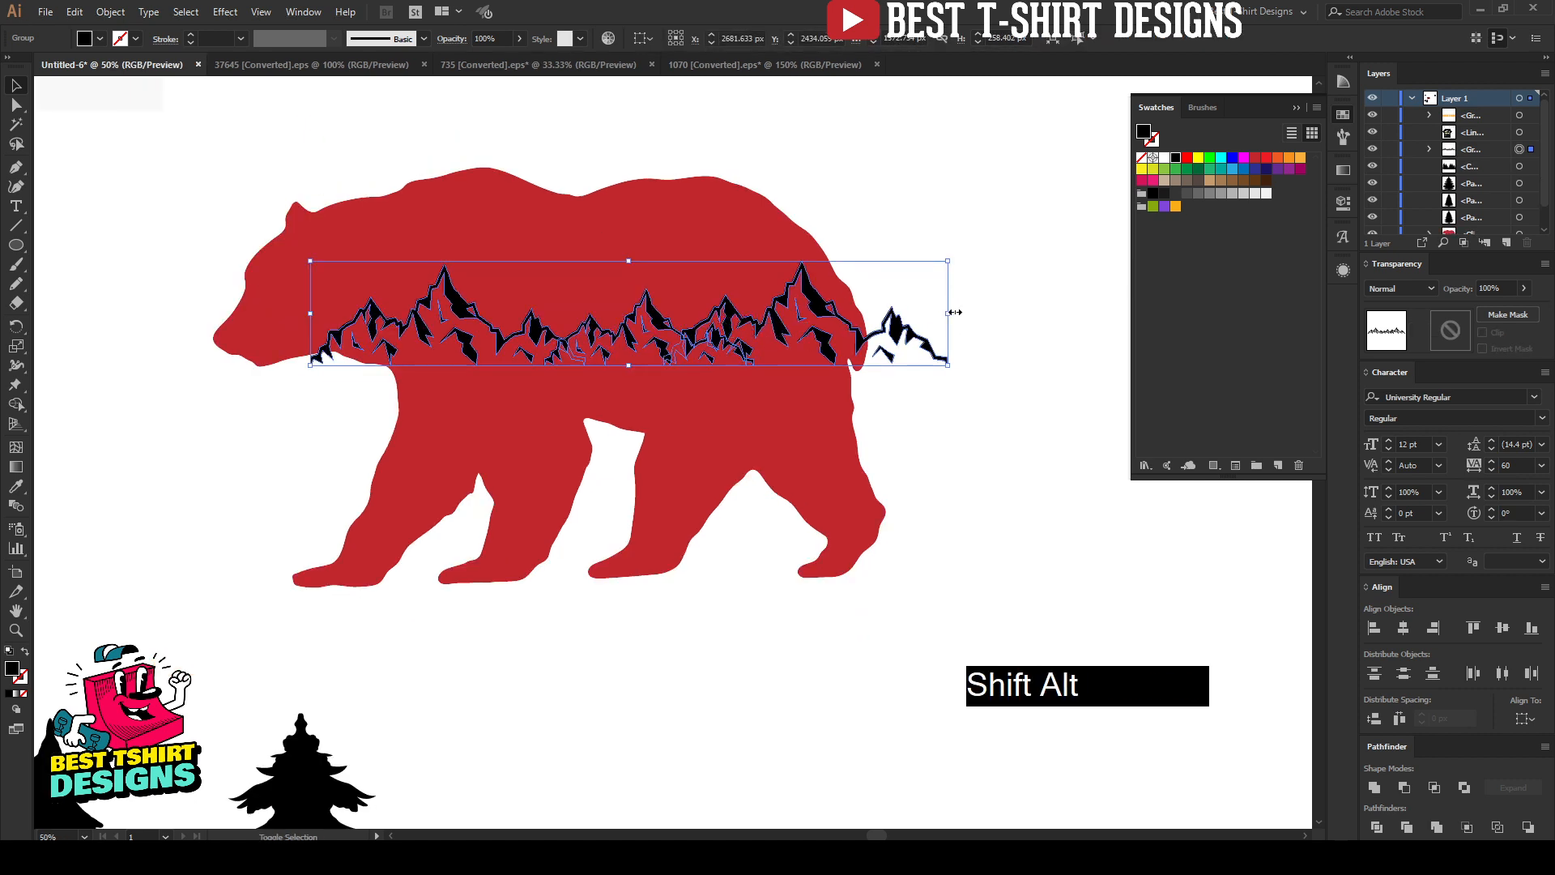
pyautogui.moveTo(947, 314); pyautogui.dragTo(984, 313)
pyautogui.moveTo(844, 305)
pyautogui.mouseDown()
pyautogui.moveTo(850, 287)
pyautogui.moveTo(828, 301)
pyautogui.mouseUp()
pyautogui.click(908, 210)
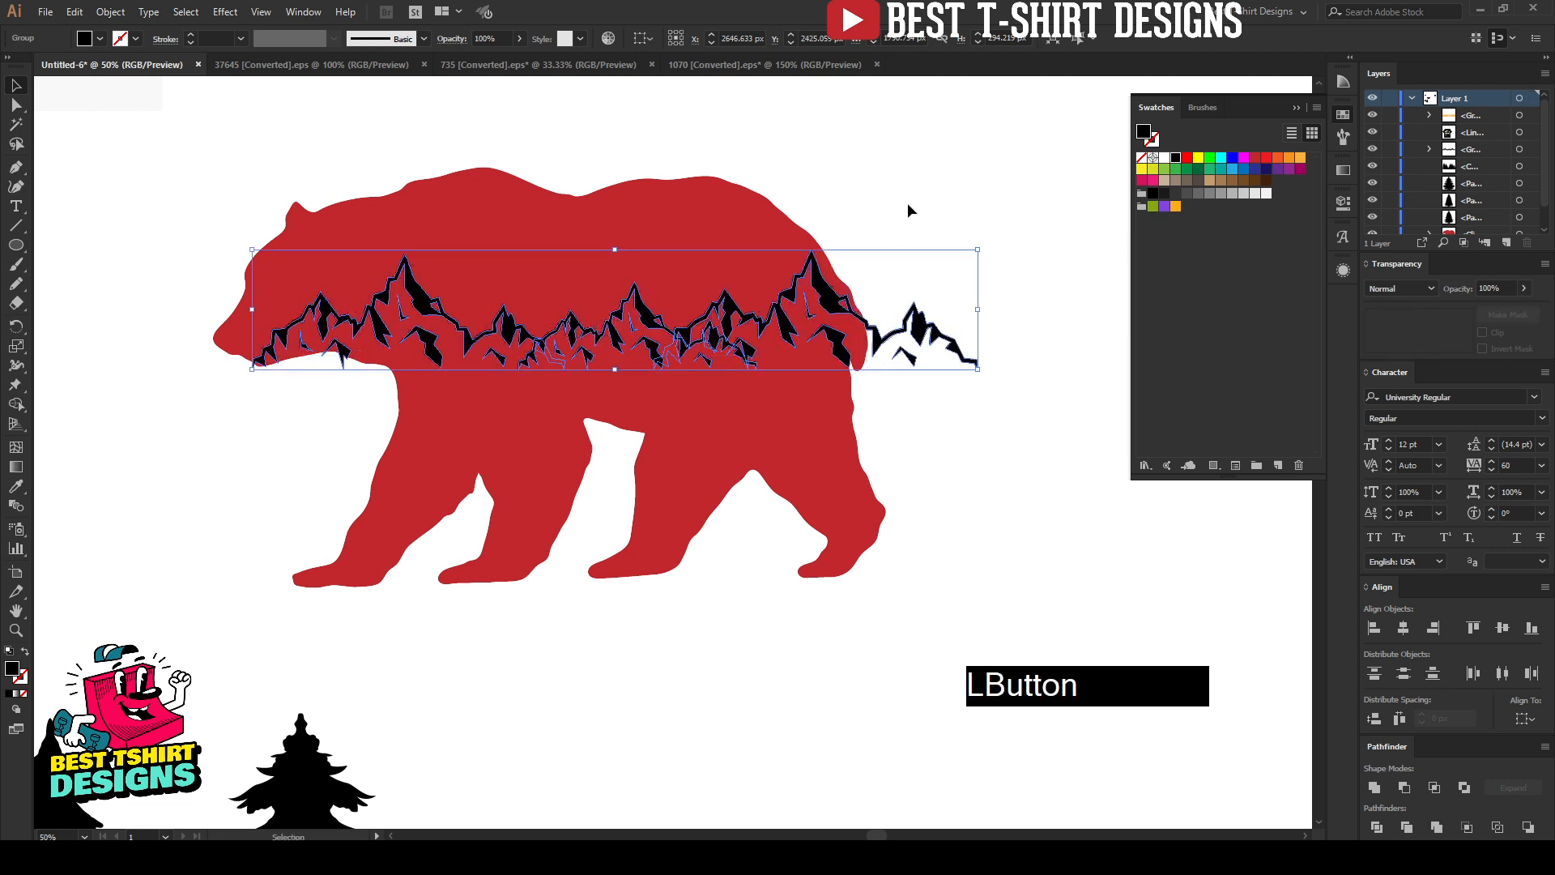
# Place the pine forest strip over the bear's lower body and add an overlapping copy toward the front legs
pyautogui.scroll(-1, 772, 227)
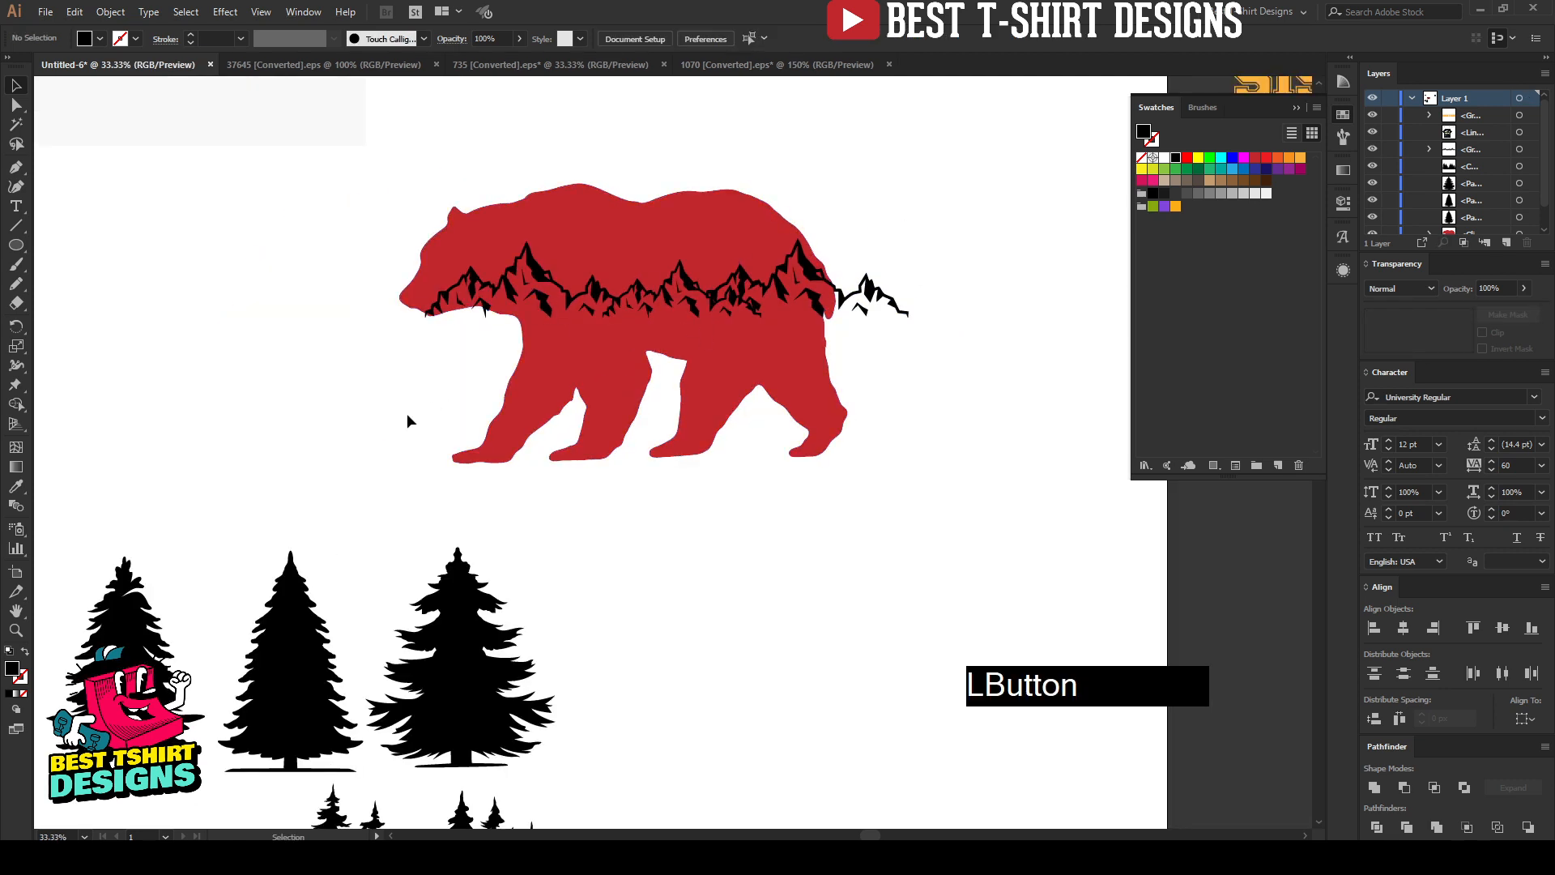
pyautogui.scroll(-1, 776, 403)
pyautogui.moveTo(562, 742); pyautogui.dragTo(819, 513)
pyautogui.moveTo(818, 514); pyautogui.dragTo(800, 391)
pyautogui.moveTo(772, 334); pyautogui.dragTo(772, 365)
pyautogui.scroll(1, 780, 349)
pyautogui.moveTo(827, 445); pyautogui.dragTo(816, 398)
pyautogui.scroll(2, 782, 304)
pyautogui.moveTo(851, 493); pyautogui.dragTo(639, 509)
pyautogui.scroll(-1, 618, 484)
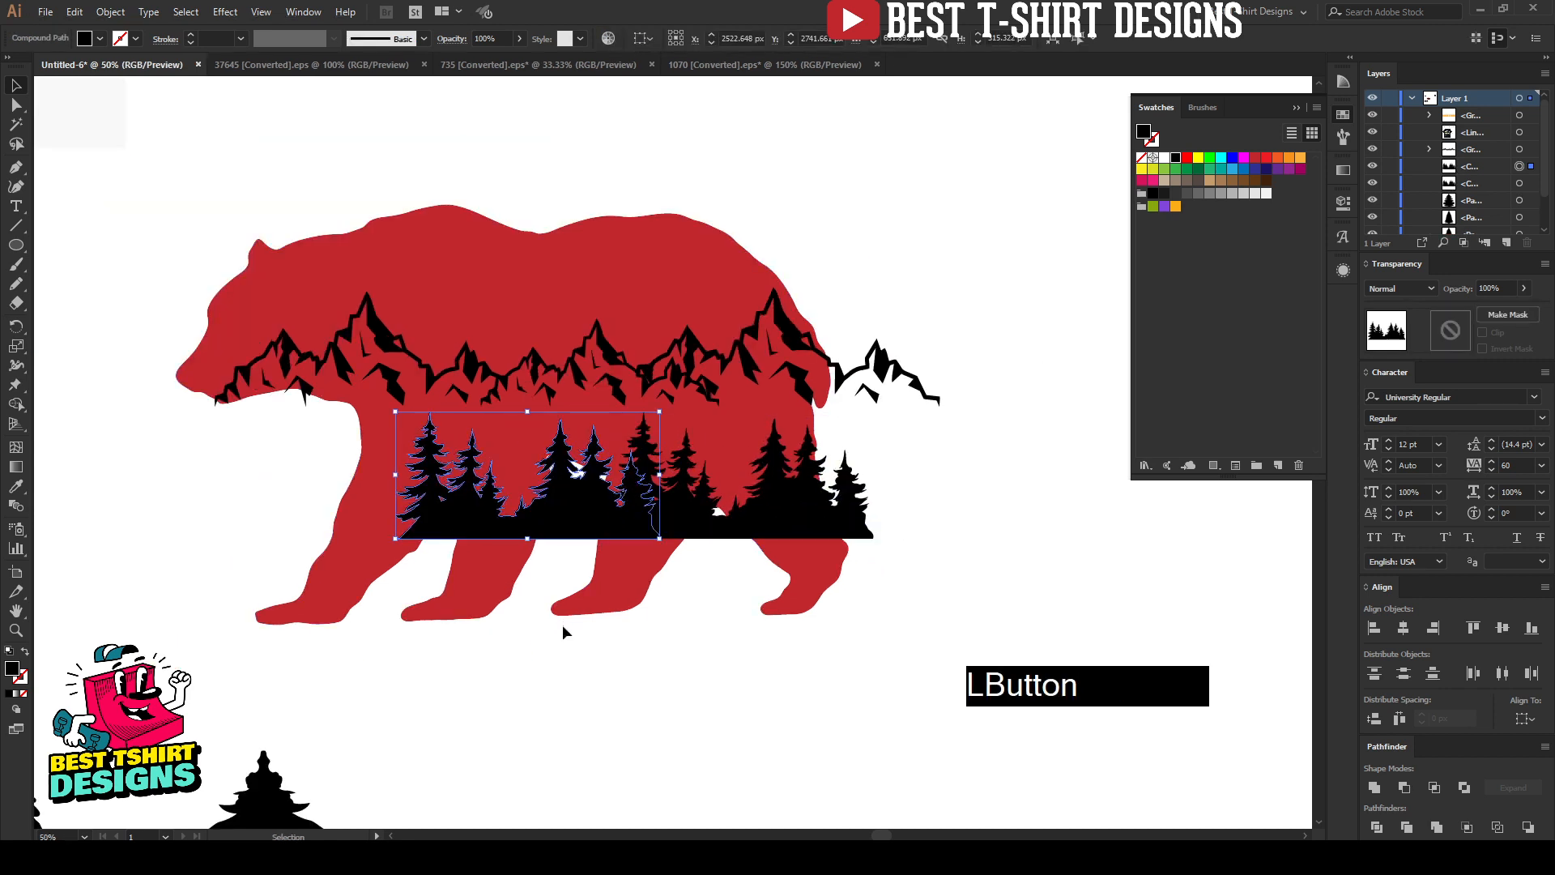
# Place copies of the wide single pine tree in the forest strip at the chest, between the front legs and between the hind legs
pyautogui.click(688, 576)
pyautogui.scroll(-3, 688, 577)
pyautogui.moveTo(267, 690); pyautogui.dragTo(538, 413)
pyautogui.scroll(1, 385, 364)
pyautogui.click(154, 399)
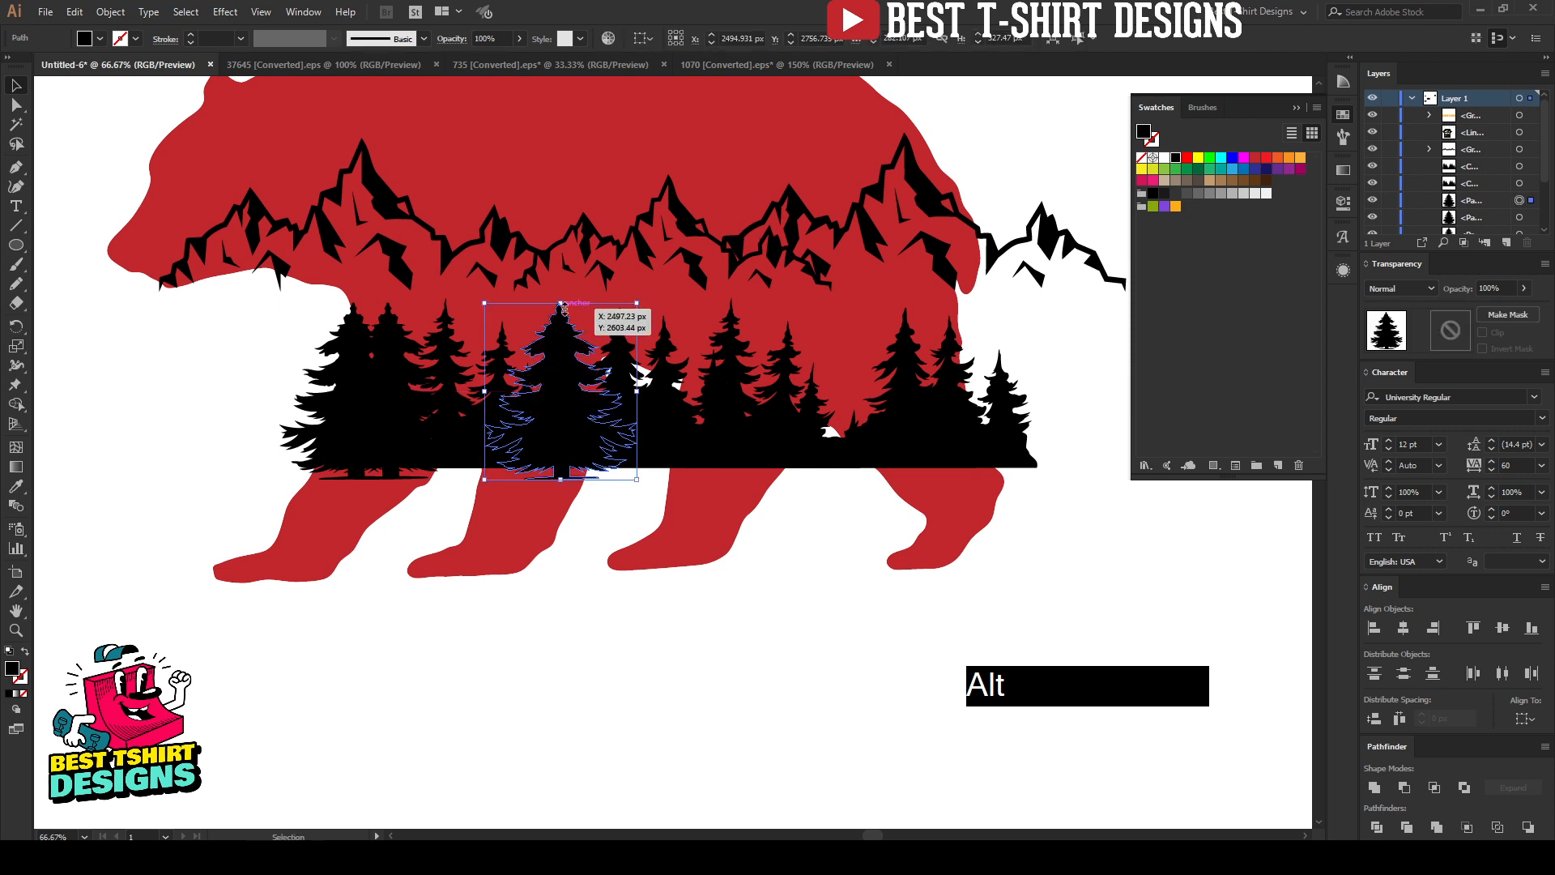
pyautogui.moveTo(564, 306); pyautogui.dragTo(853, 377)
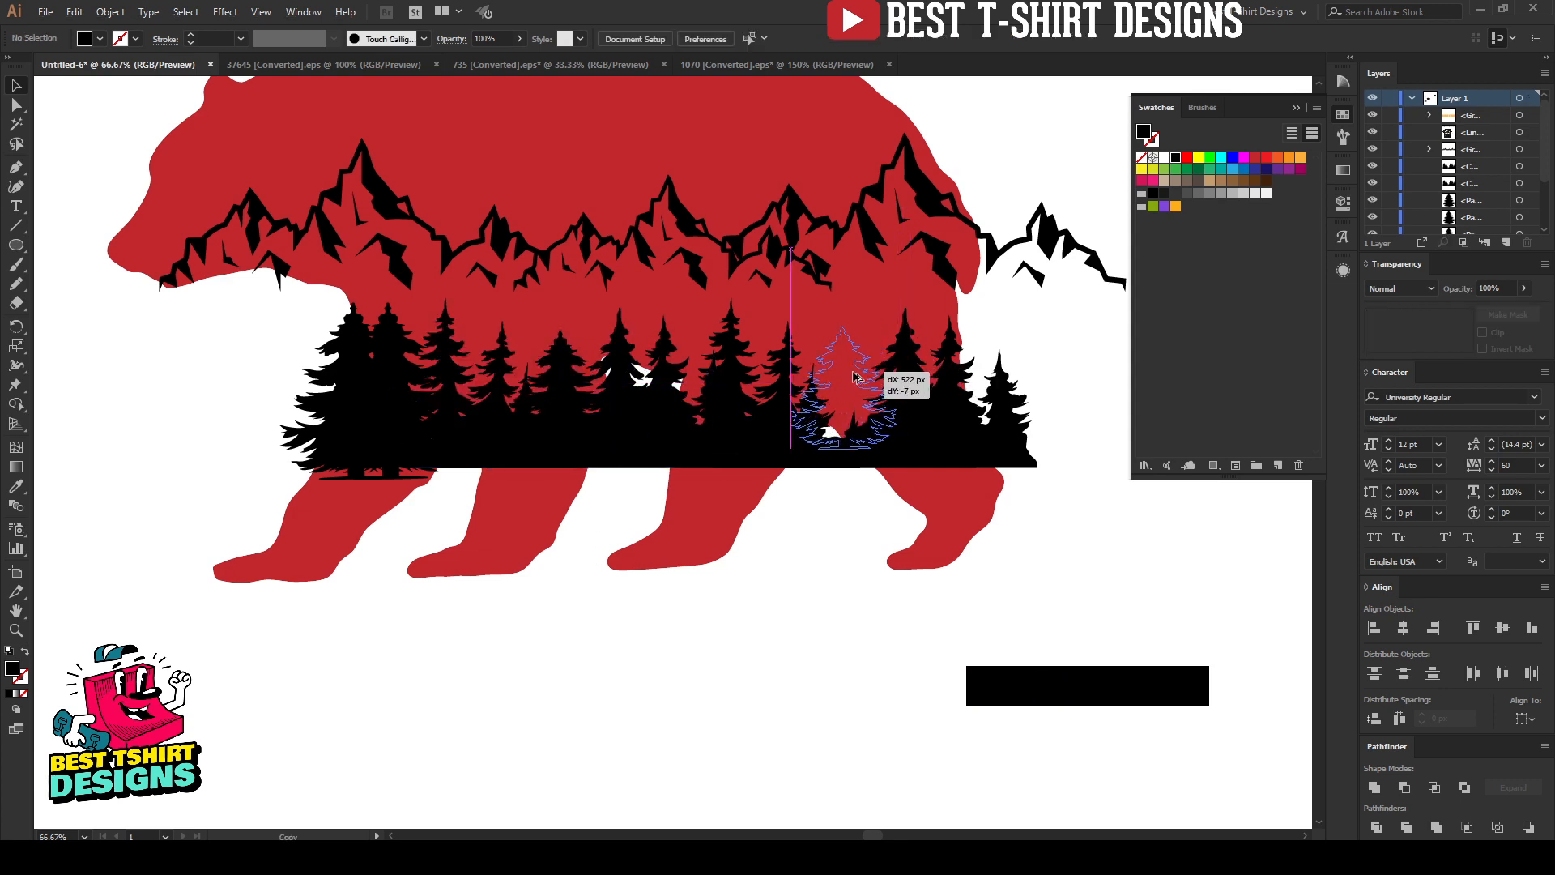
pyautogui.click(833, 554)
pyautogui.click(833, 554)
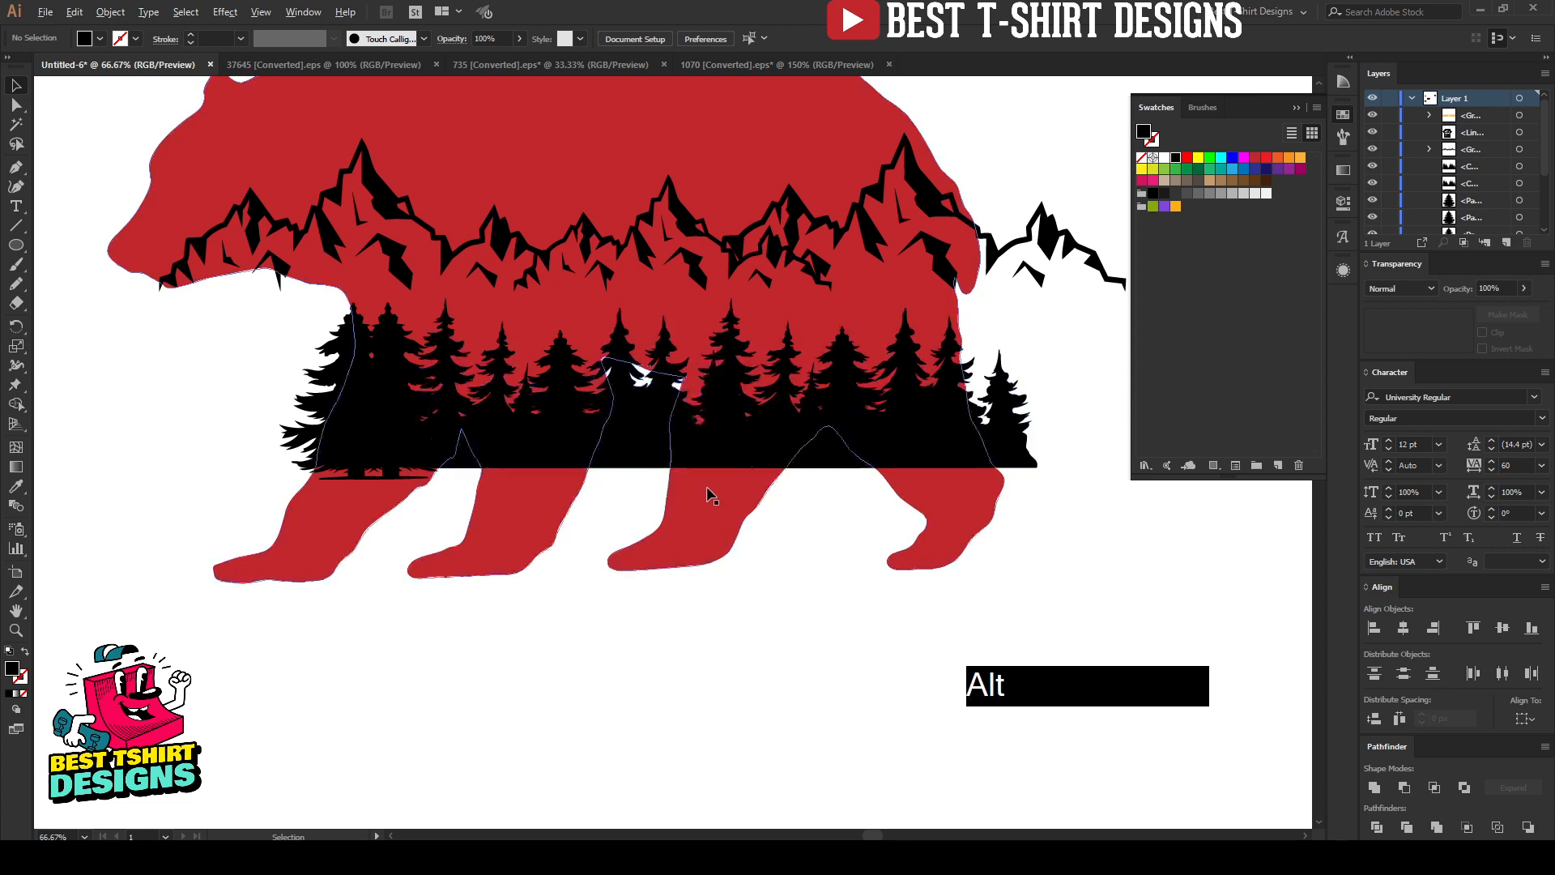
# Bring the narrow single pine tree up and place it over the gap in the middle of the forest strip
pyautogui.scroll(-1, 711, 495)
pyautogui.moveTo(104, 750); pyautogui.dragTo(588, 491)
pyautogui.moveTo(583, 435); pyautogui.dragTo(654, 383)
pyautogui.scroll(1, 674, 351)
pyautogui.moveTo(669, 462); pyautogui.dragTo(615, 379)
pyautogui.hotkey('ctrl', 'z')
pyautogui.click(605, 669)
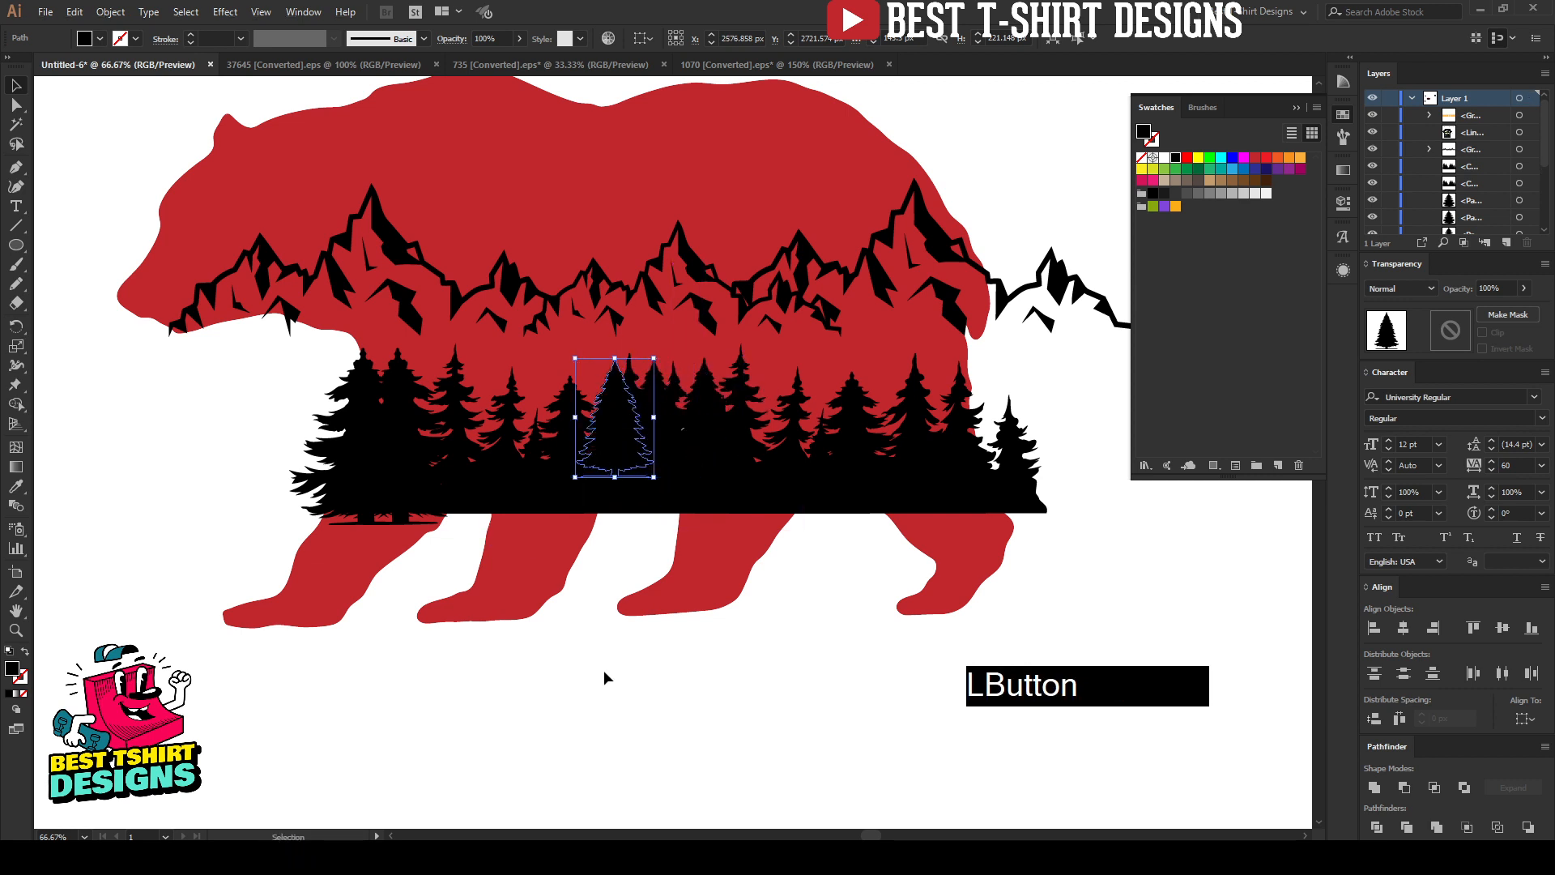
pyautogui.scroll(-1, 580, 642)
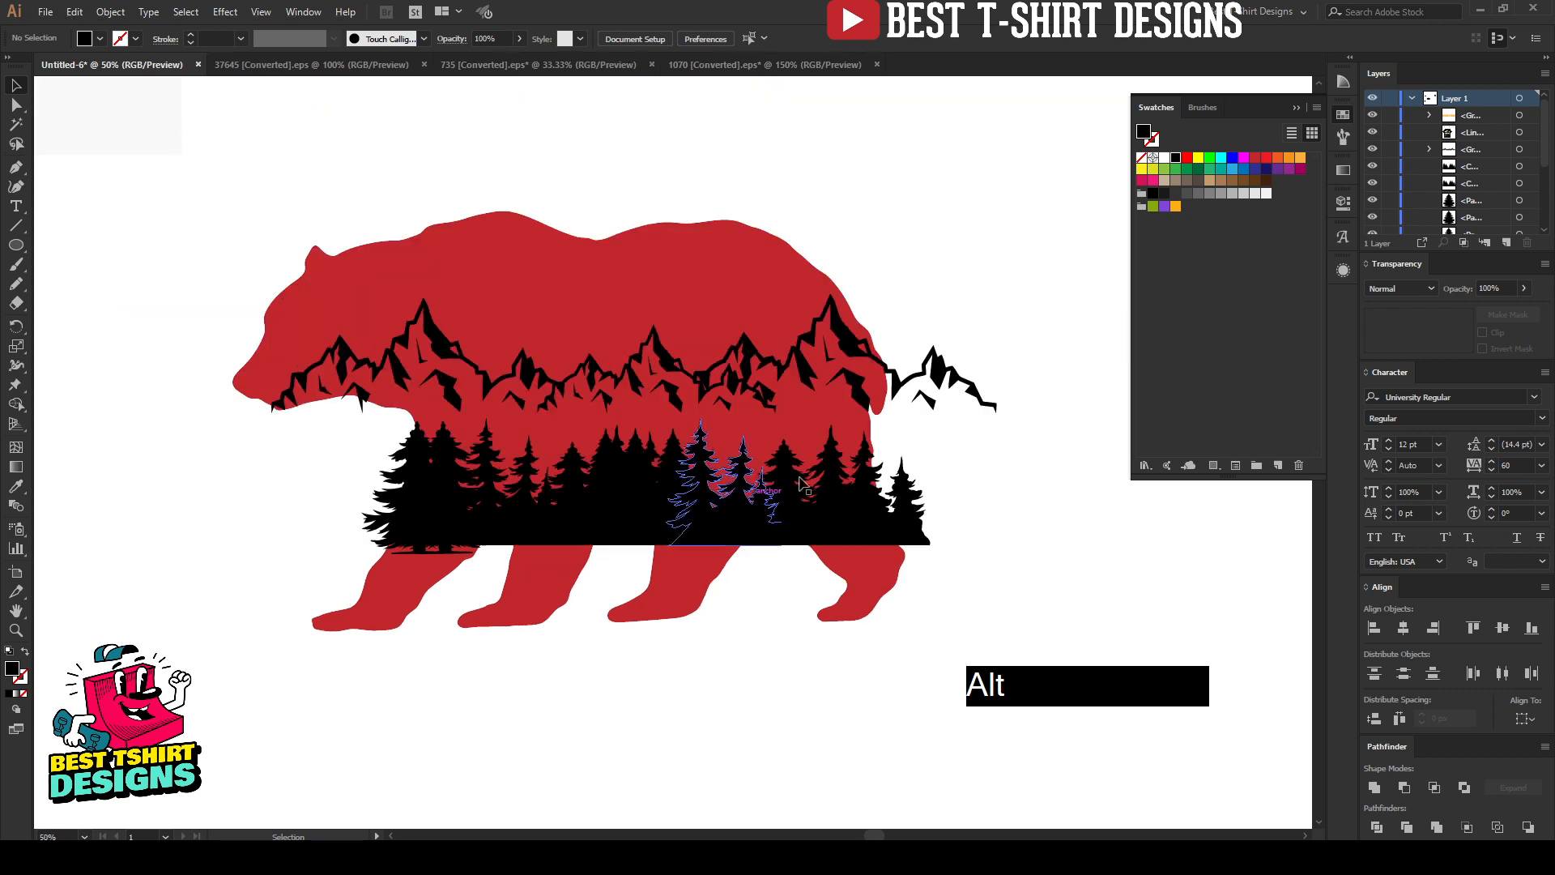
pyautogui.click(1000, 527)
pyautogui.click(446, 624)
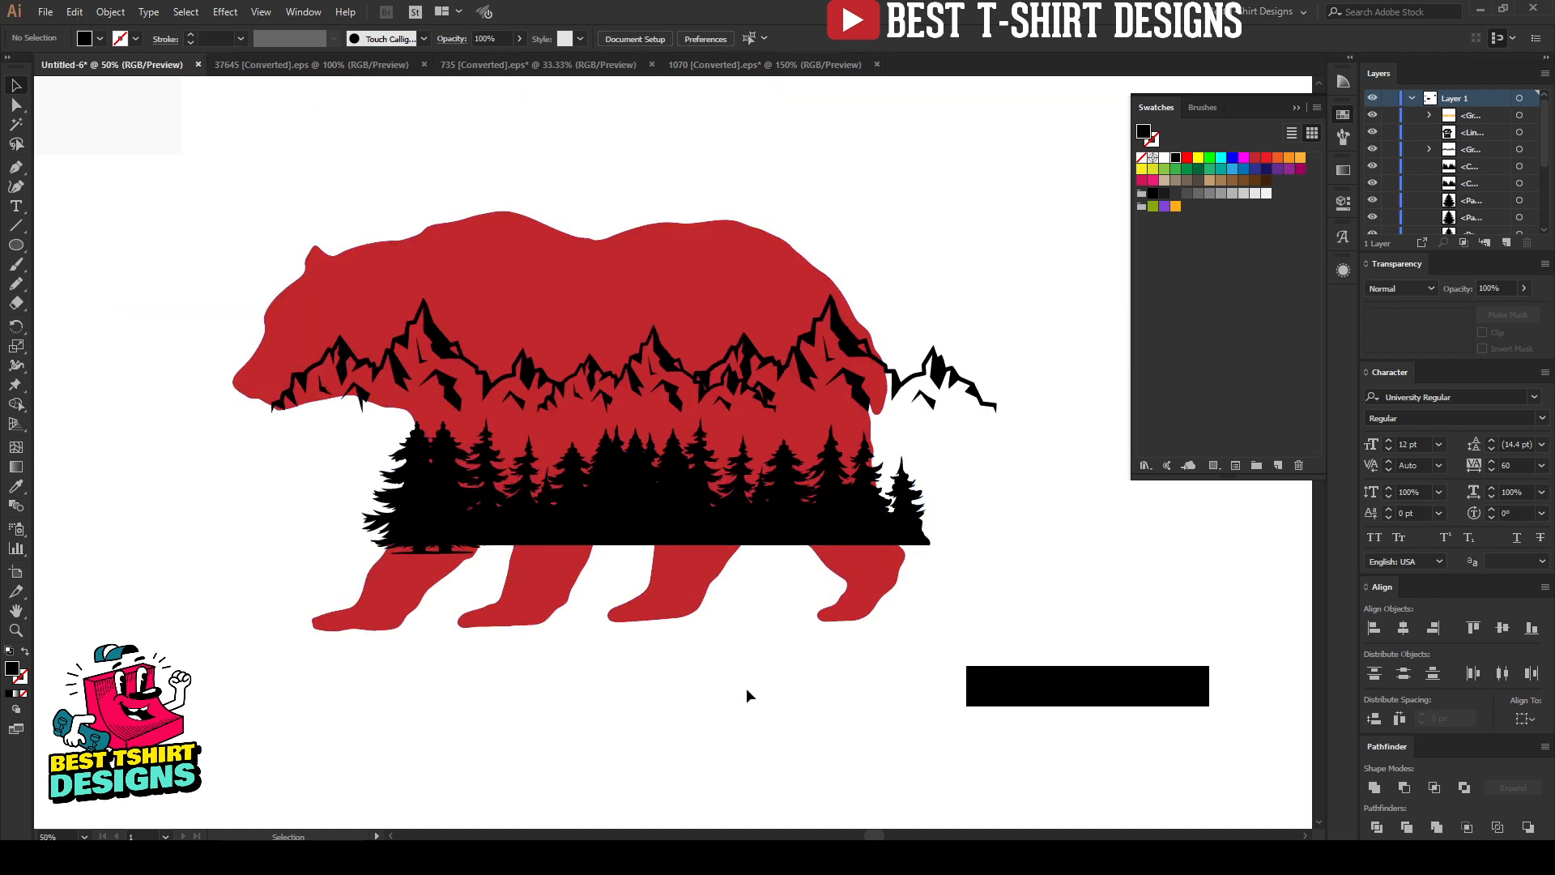
# Draw a closed black Pencil shape from the base of the pine forest down around all the bear's legs
pyautogui.press('n')
pyautogui.scroll(1, 729, 661)
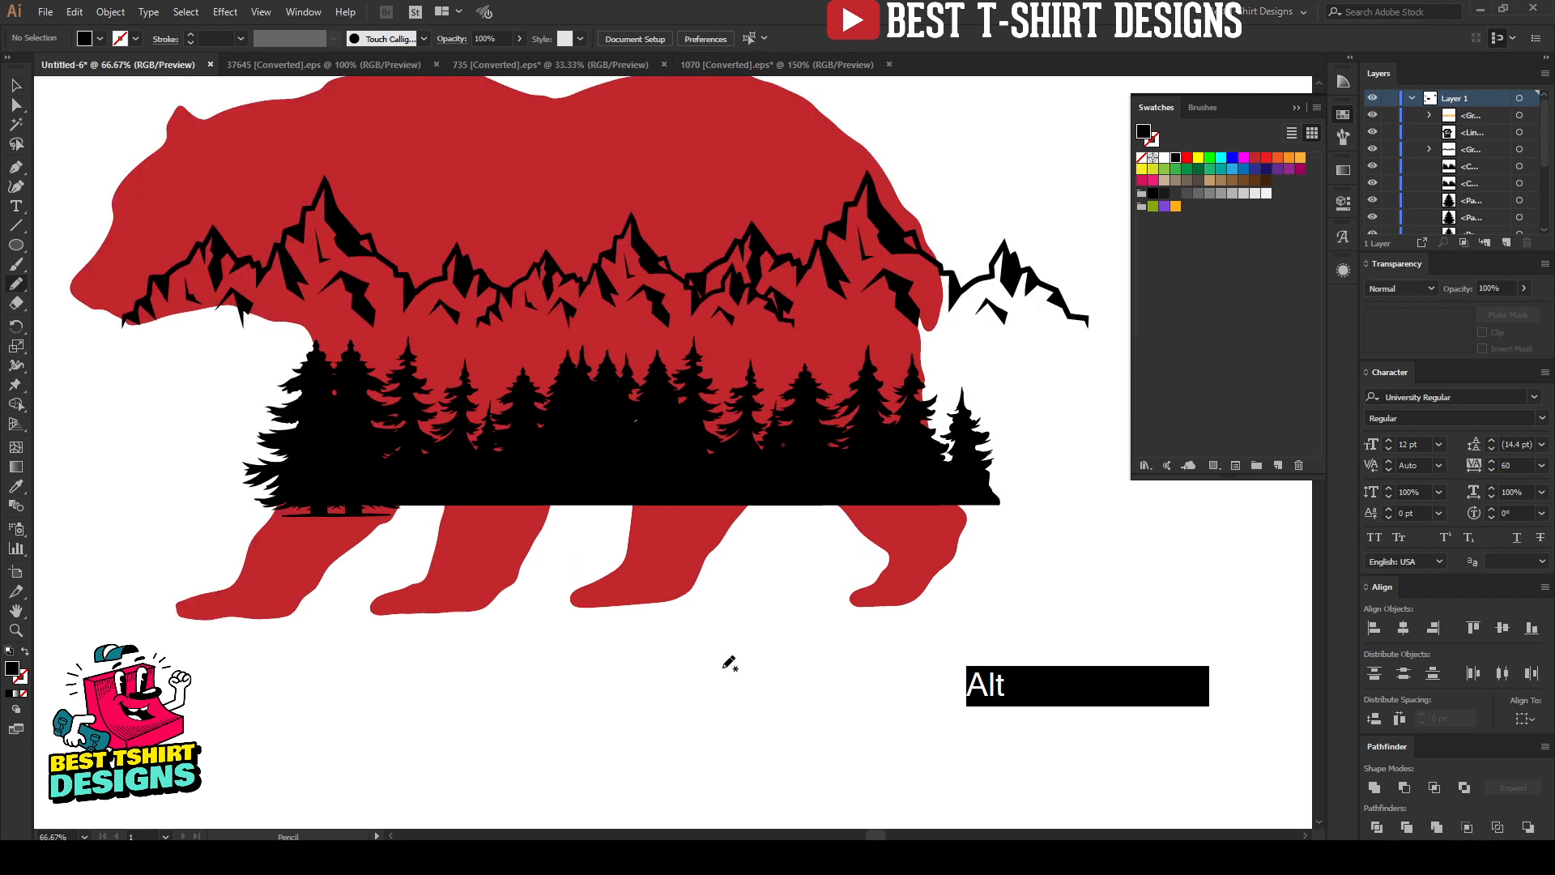
pyautogui.scroll(-1, 604, 559)
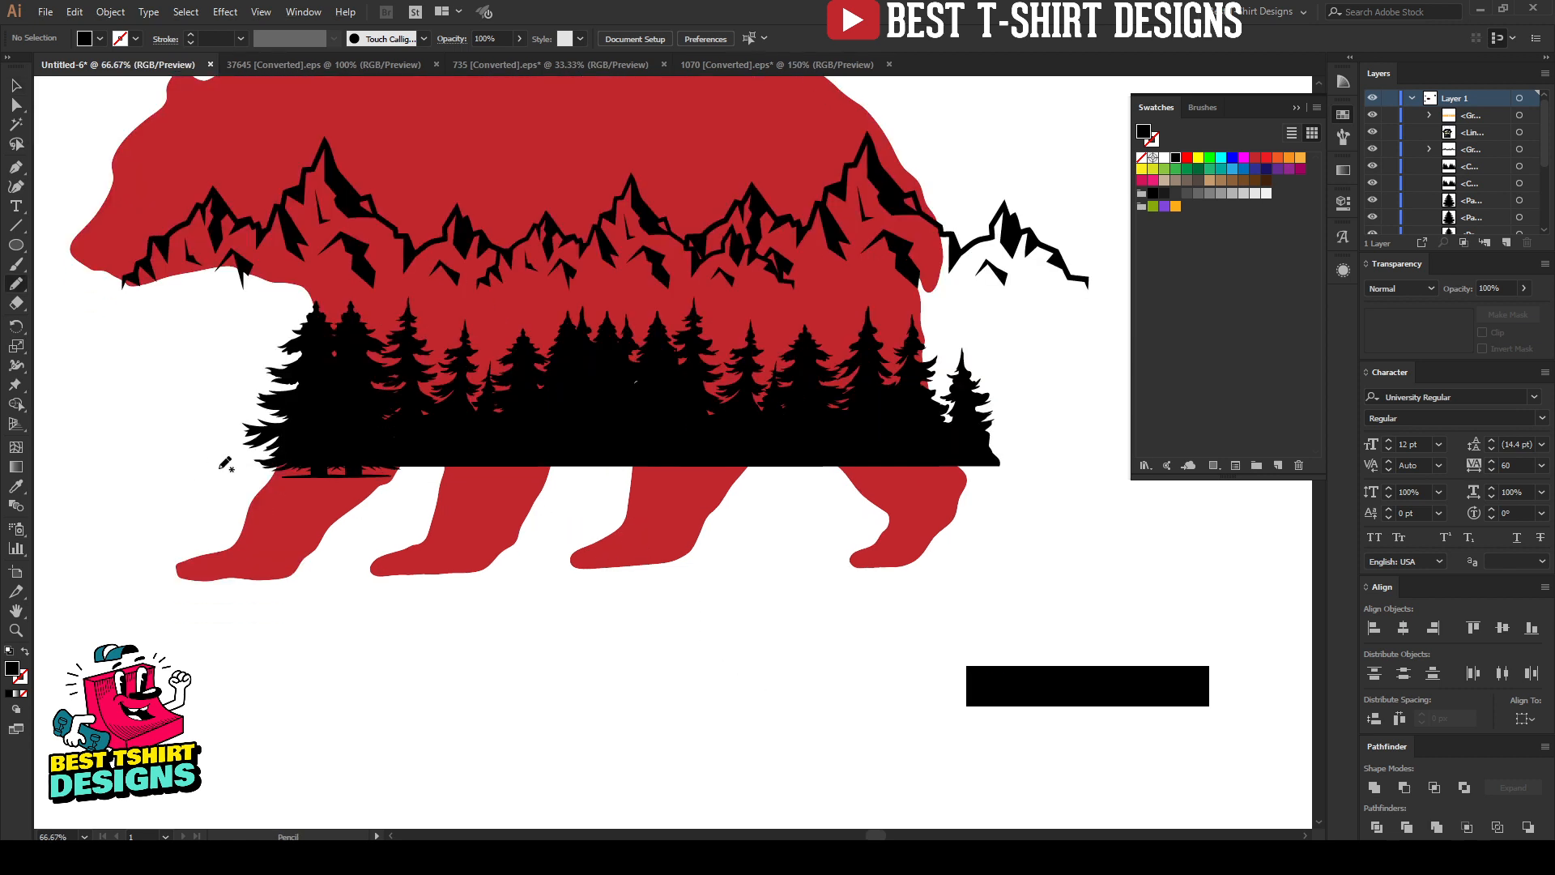
pyautogui.moveTo(328, 445); pyautogui.dragTo(597, 441)
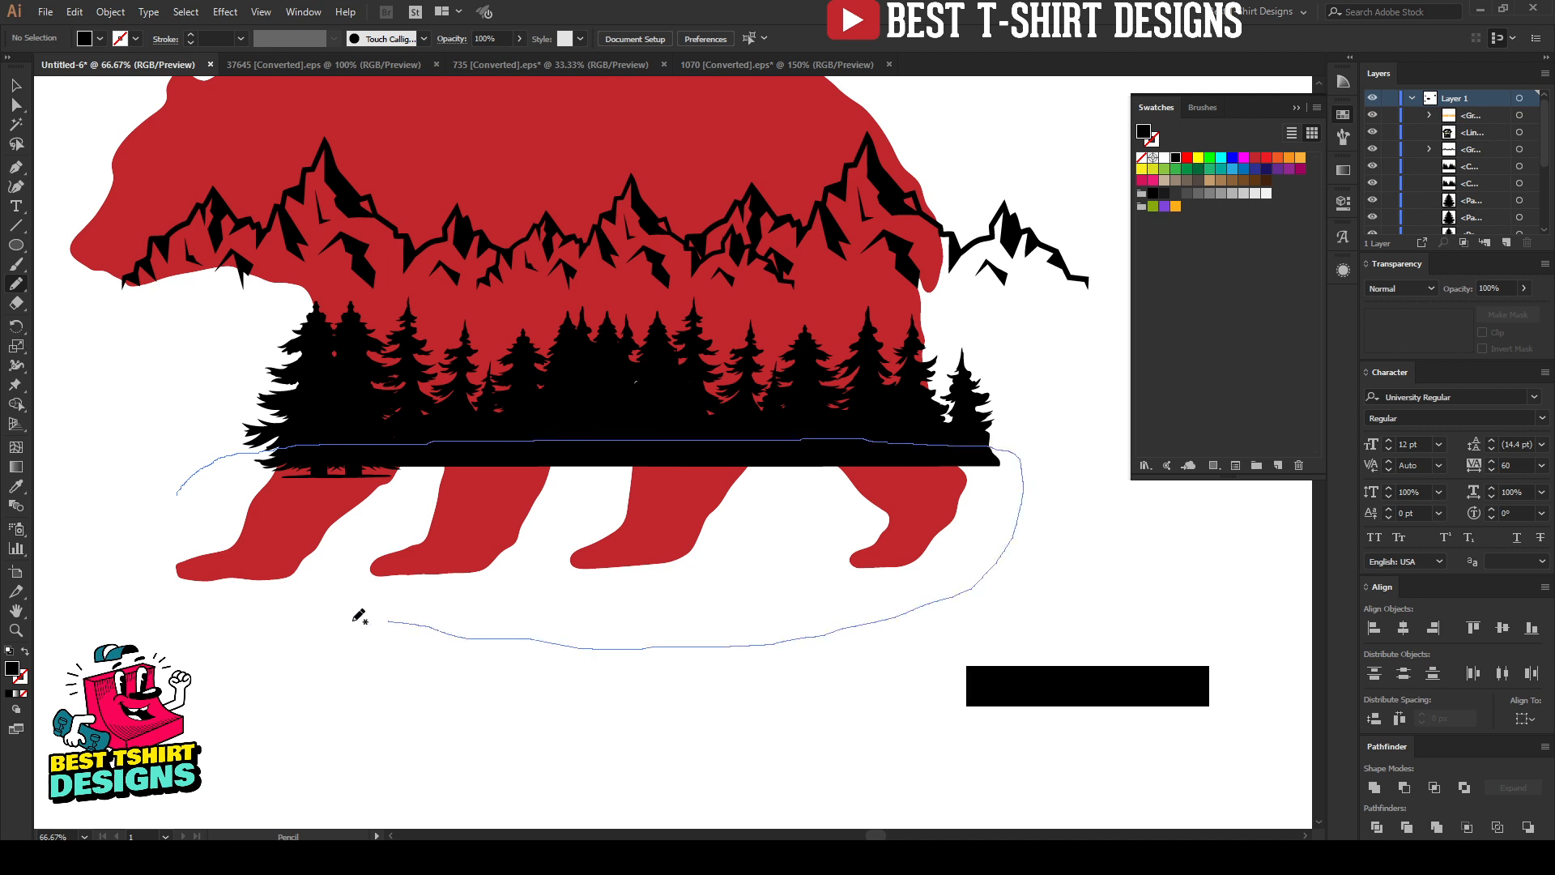
pyautogui.moveTo(172, 473); pyautogui.dragTo(175, 464)
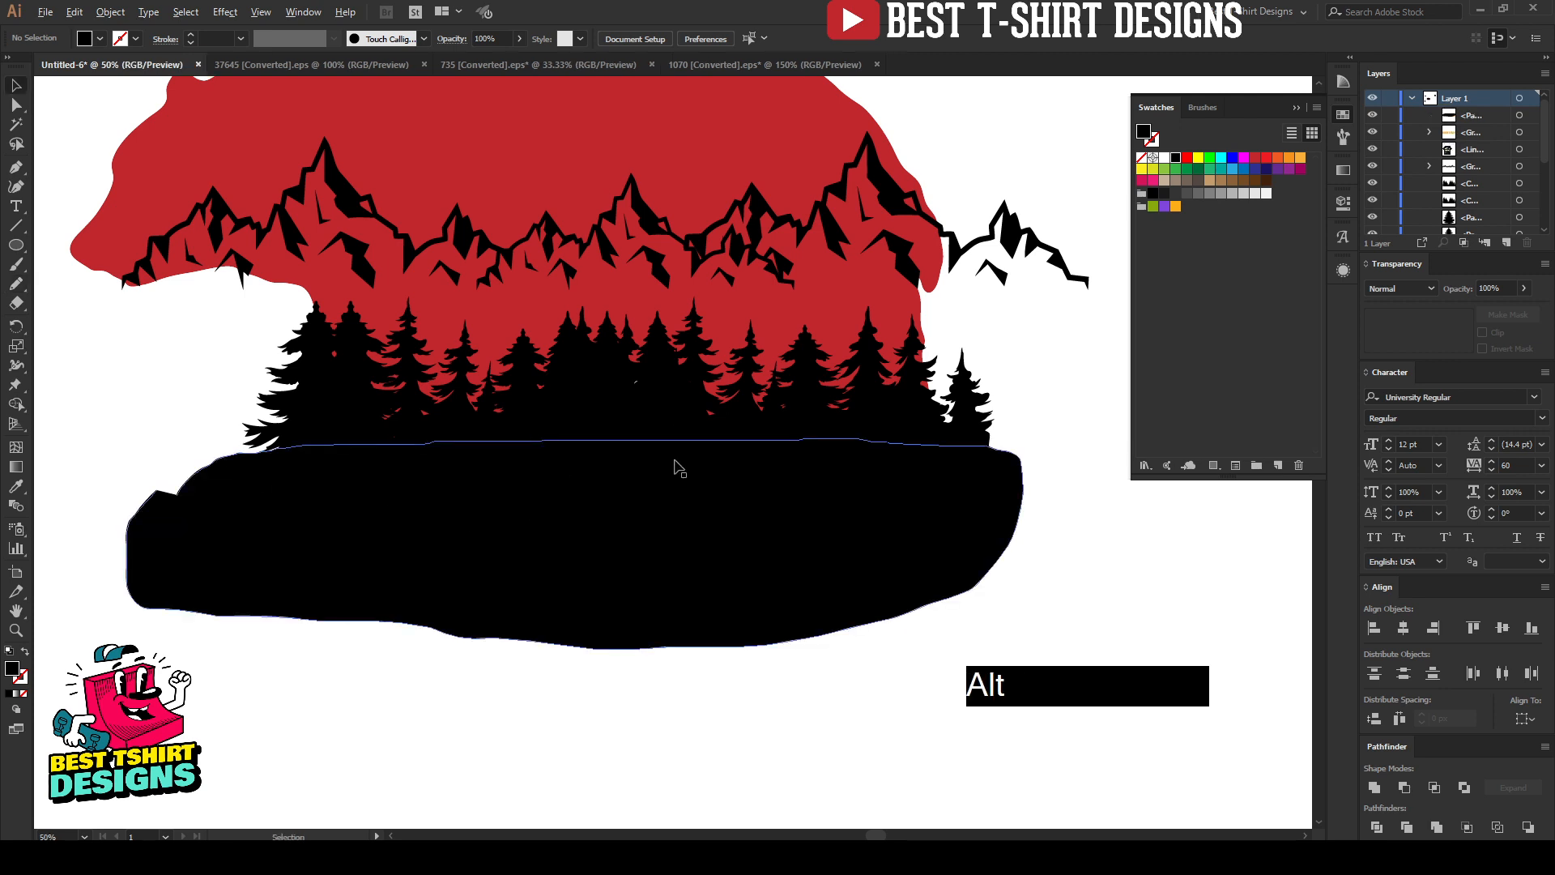
pyautogui.scroll(-2, 677, 462)
pyautogui.scroll(1, 712, 324)
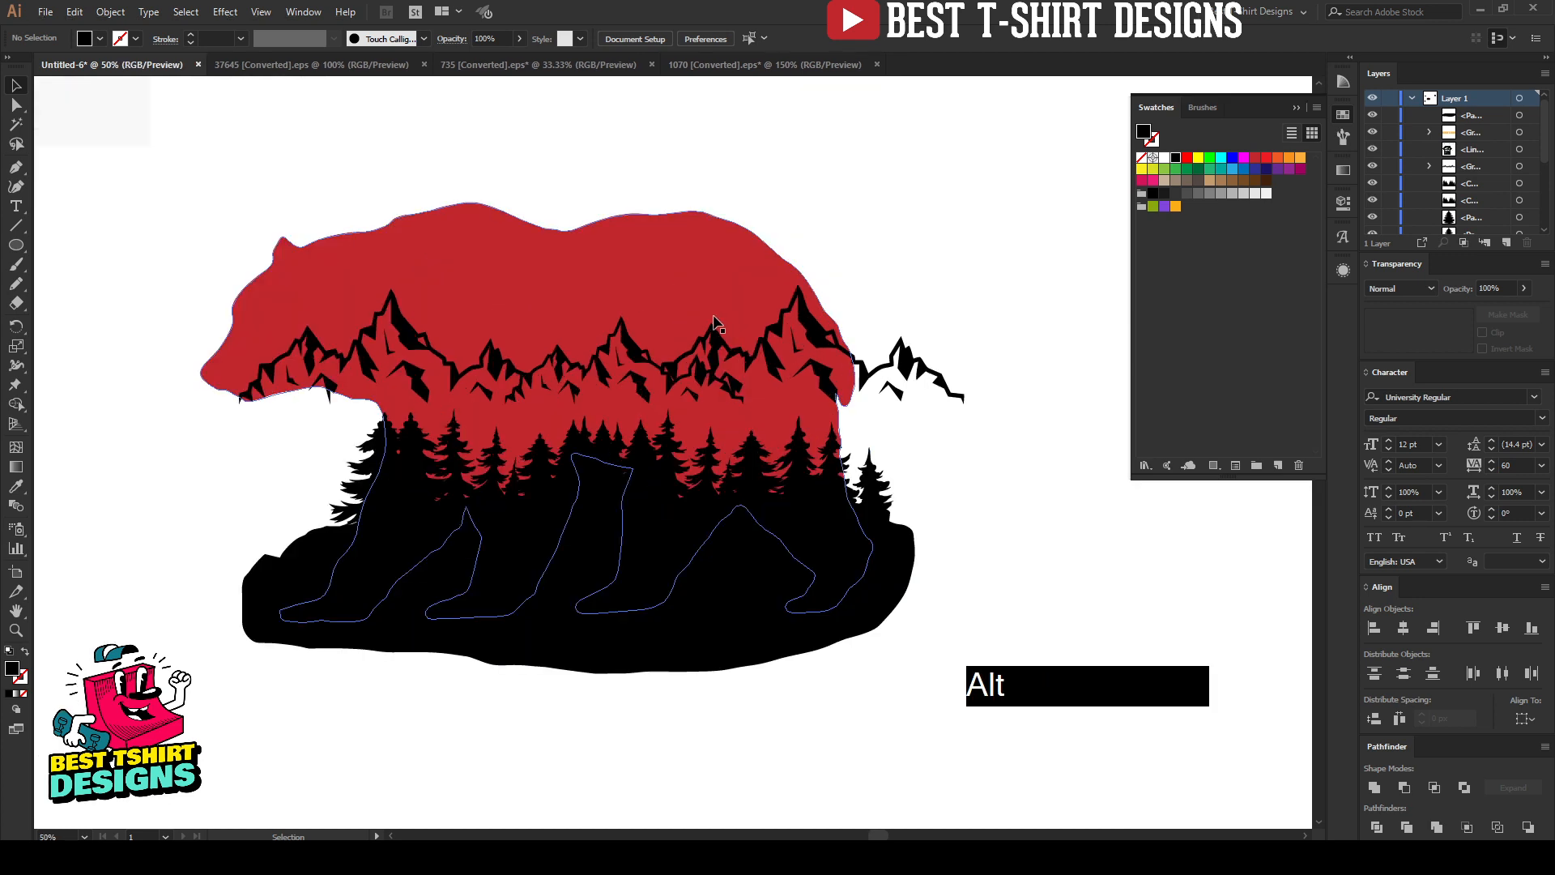
pyautogui.click(1021, 442)
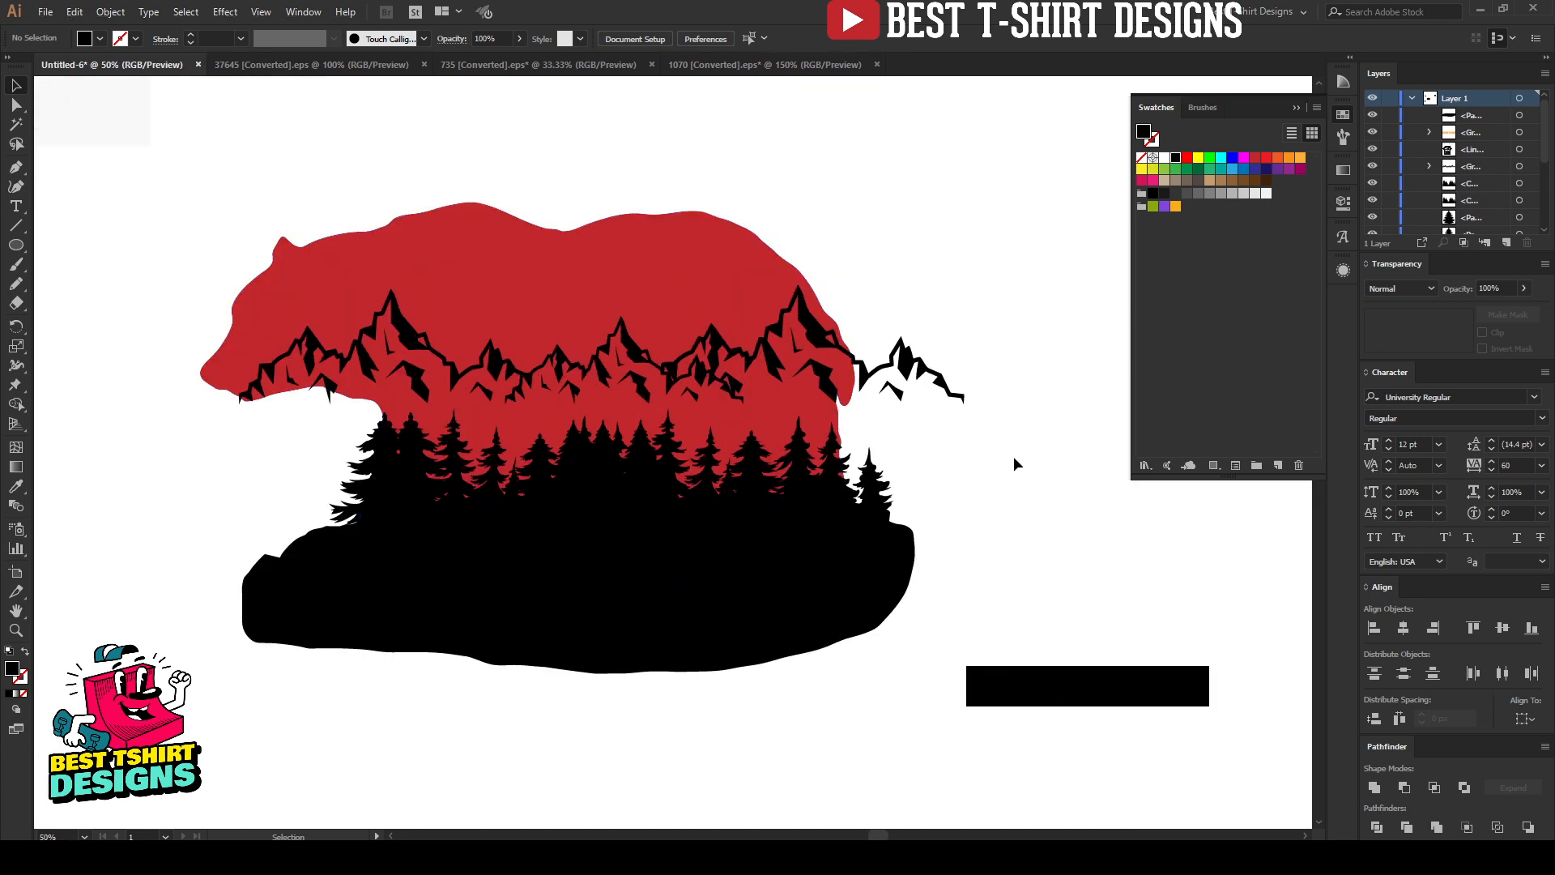
pyautogui.click(899, 361)
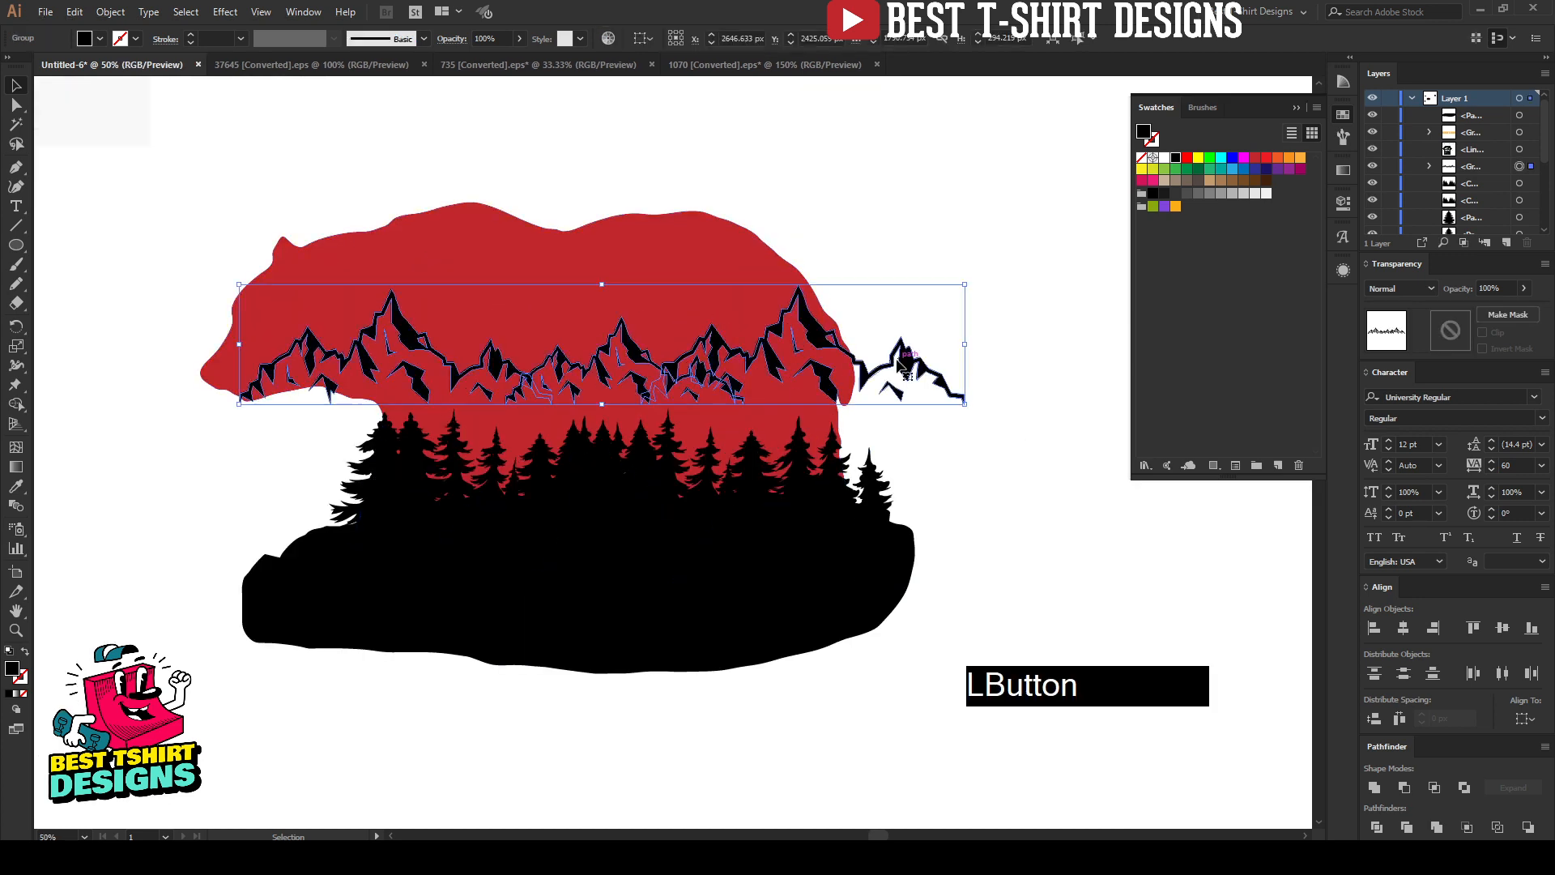
pyautogui.click(254, 455)
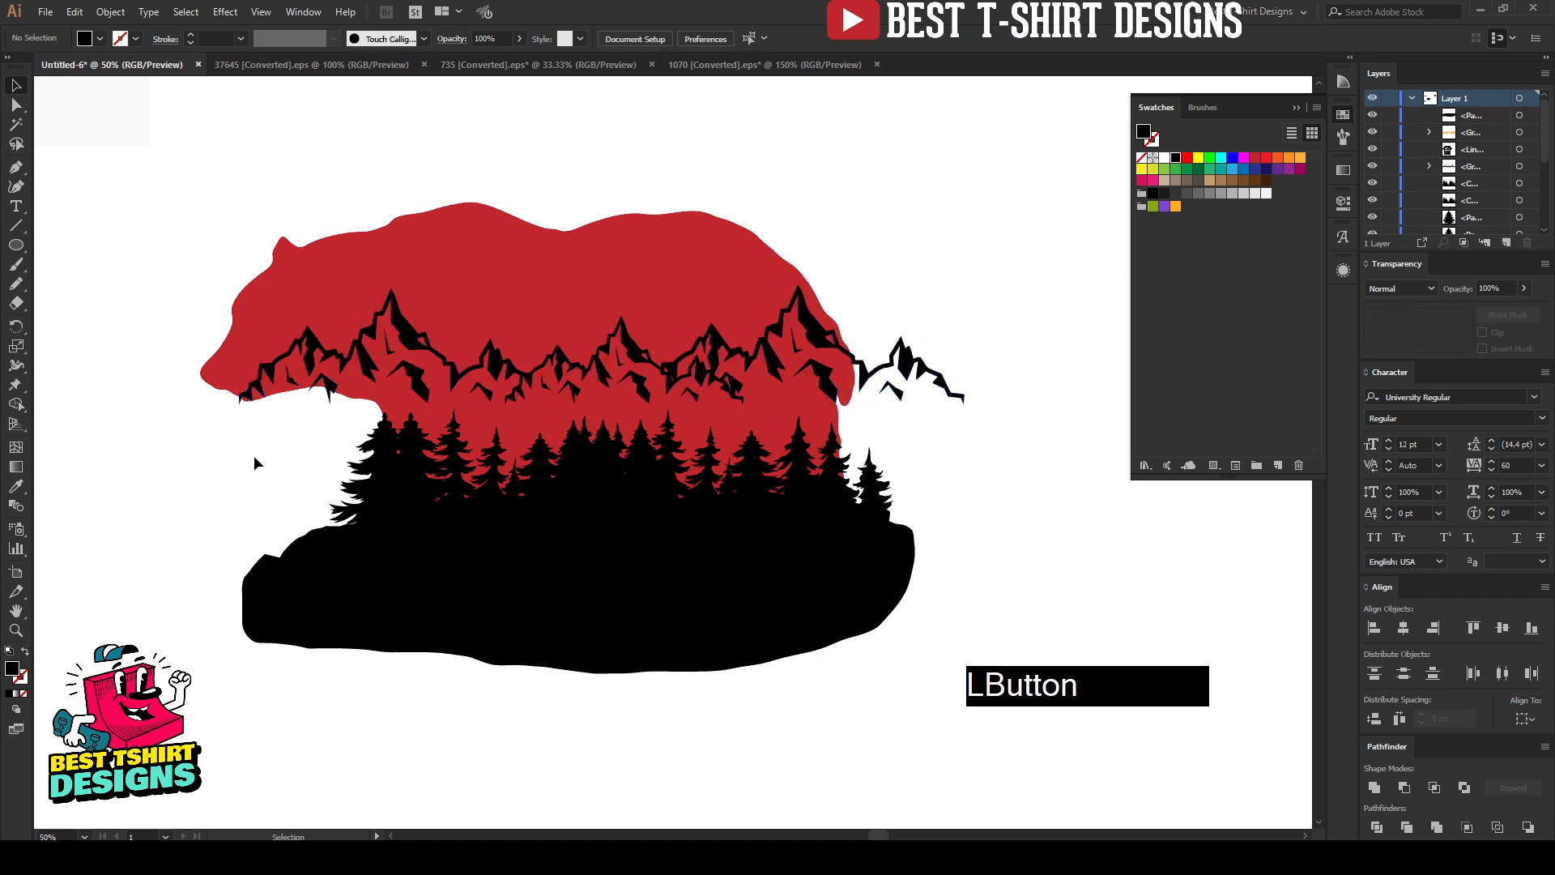
pyautogui.click(960, 468)
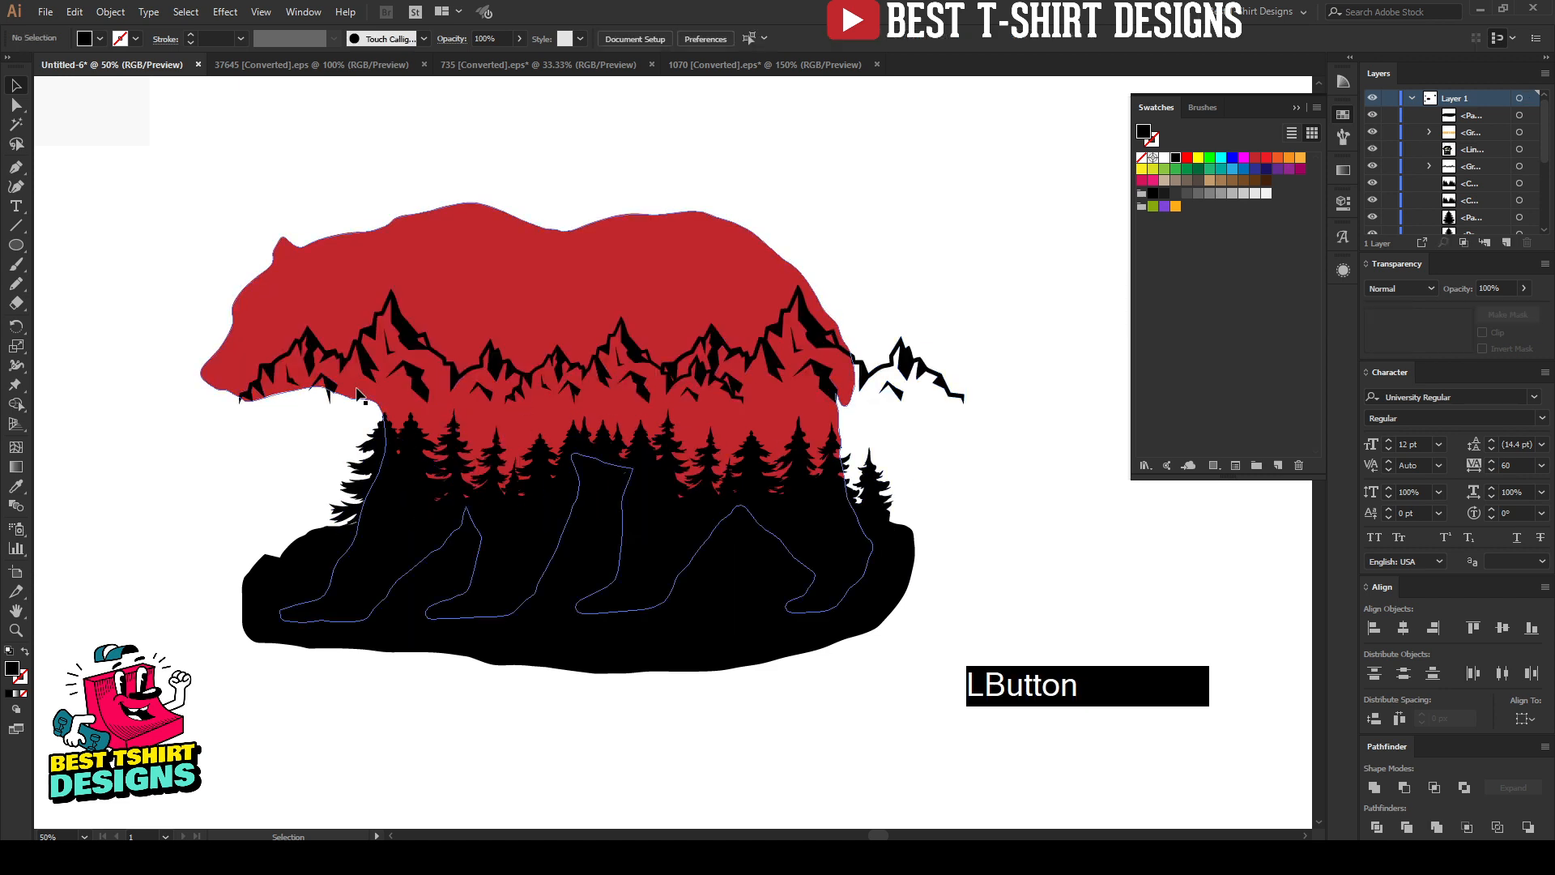
pyautogui.click(287, 460)
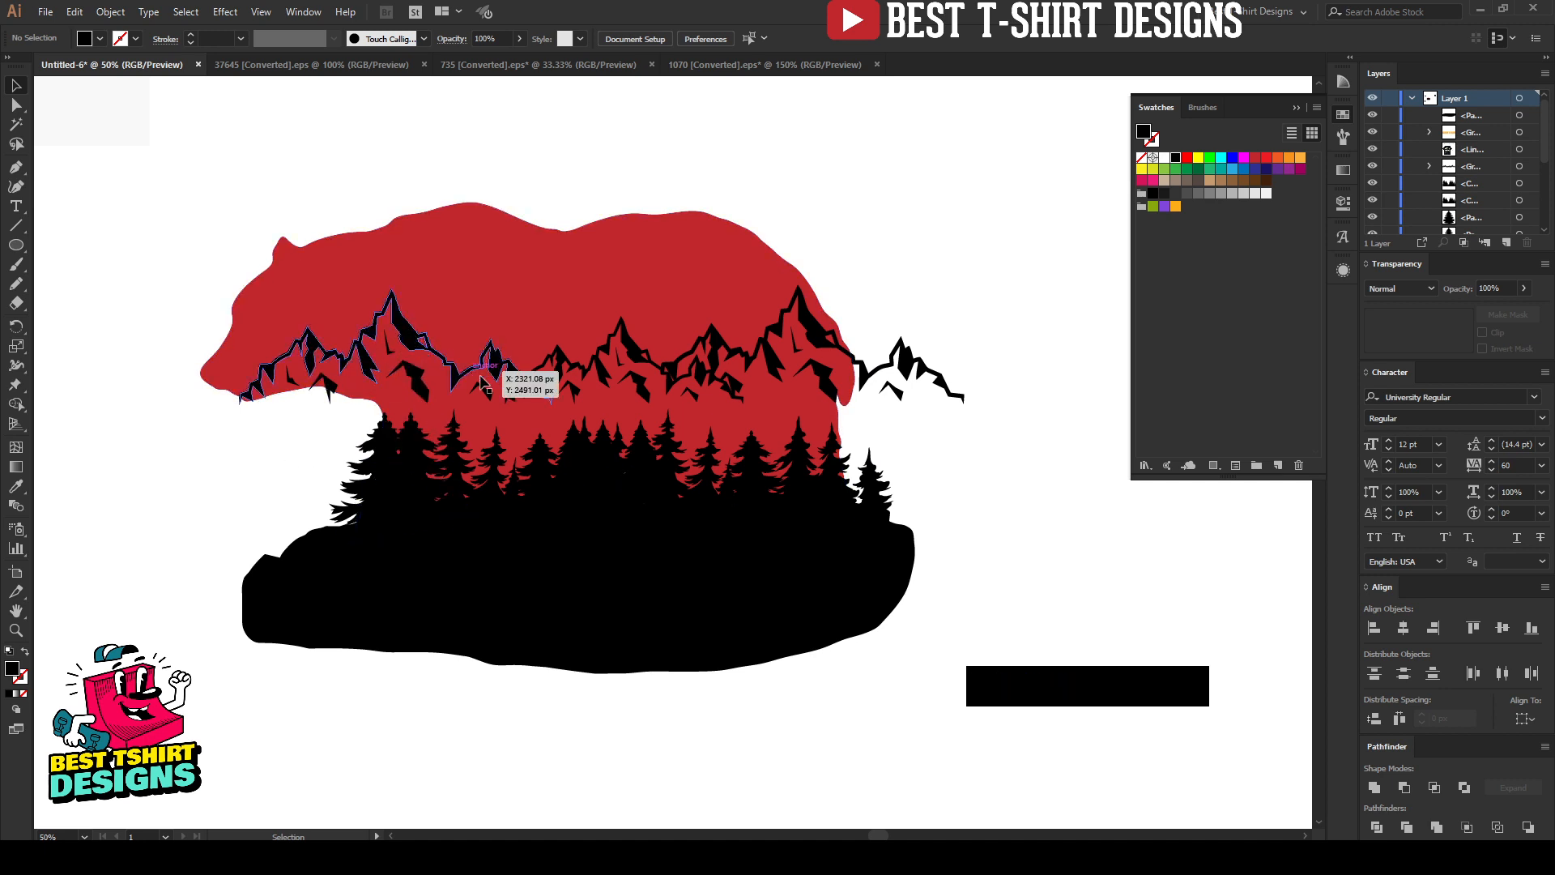
# Start a light blue filled Pen shape at the mountain range's jaw end and trace the ridge up to the first peak
pyautogui.press('alt')
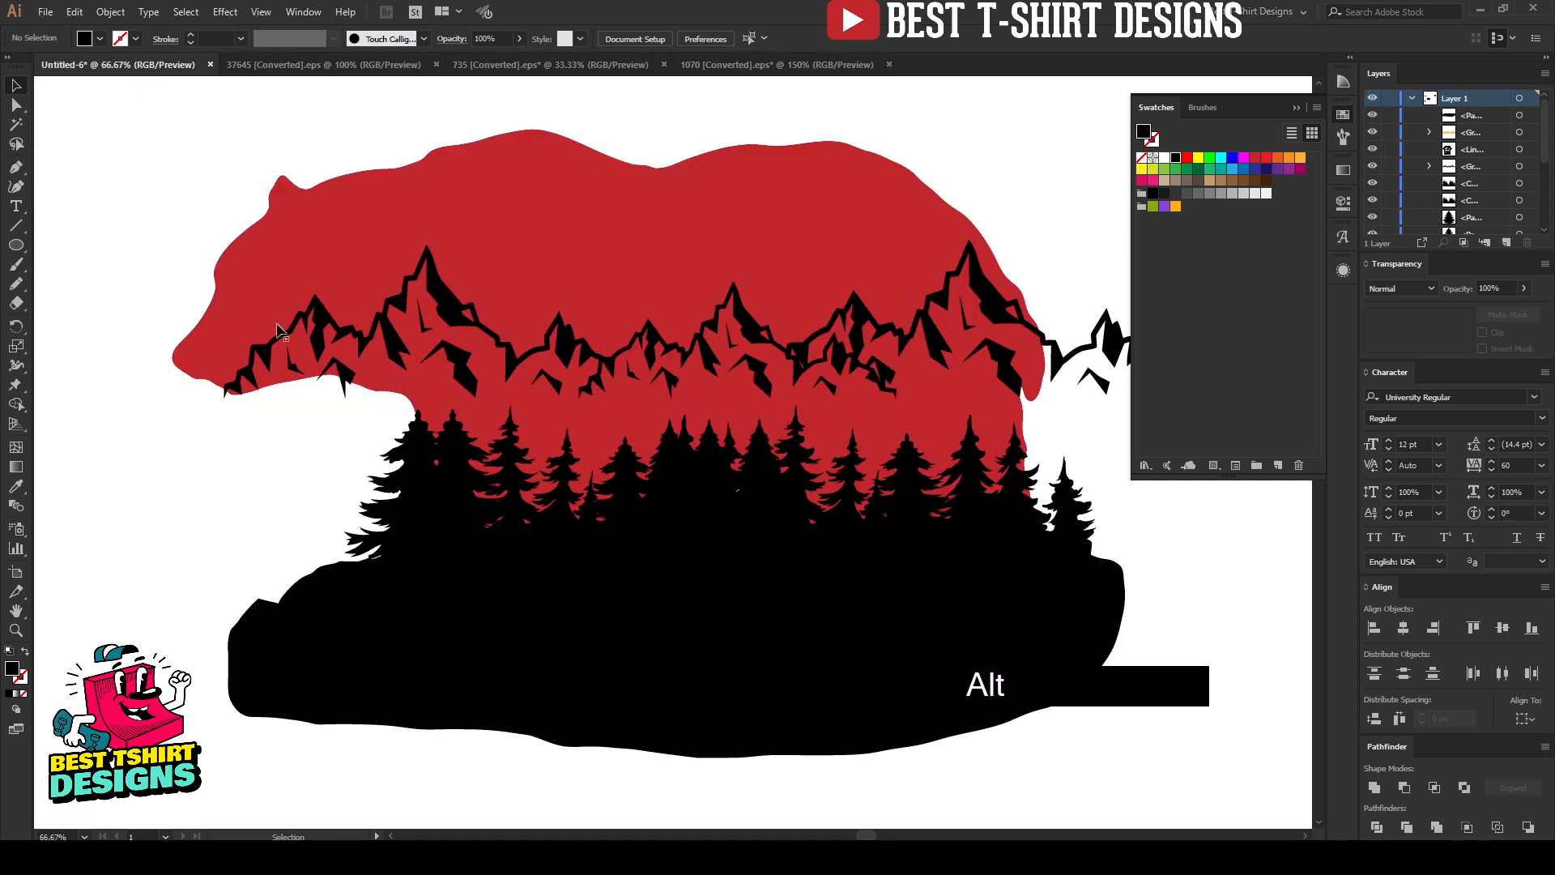
pyautogui.scroll(2, 279, 337)
pyautogui.press('n')
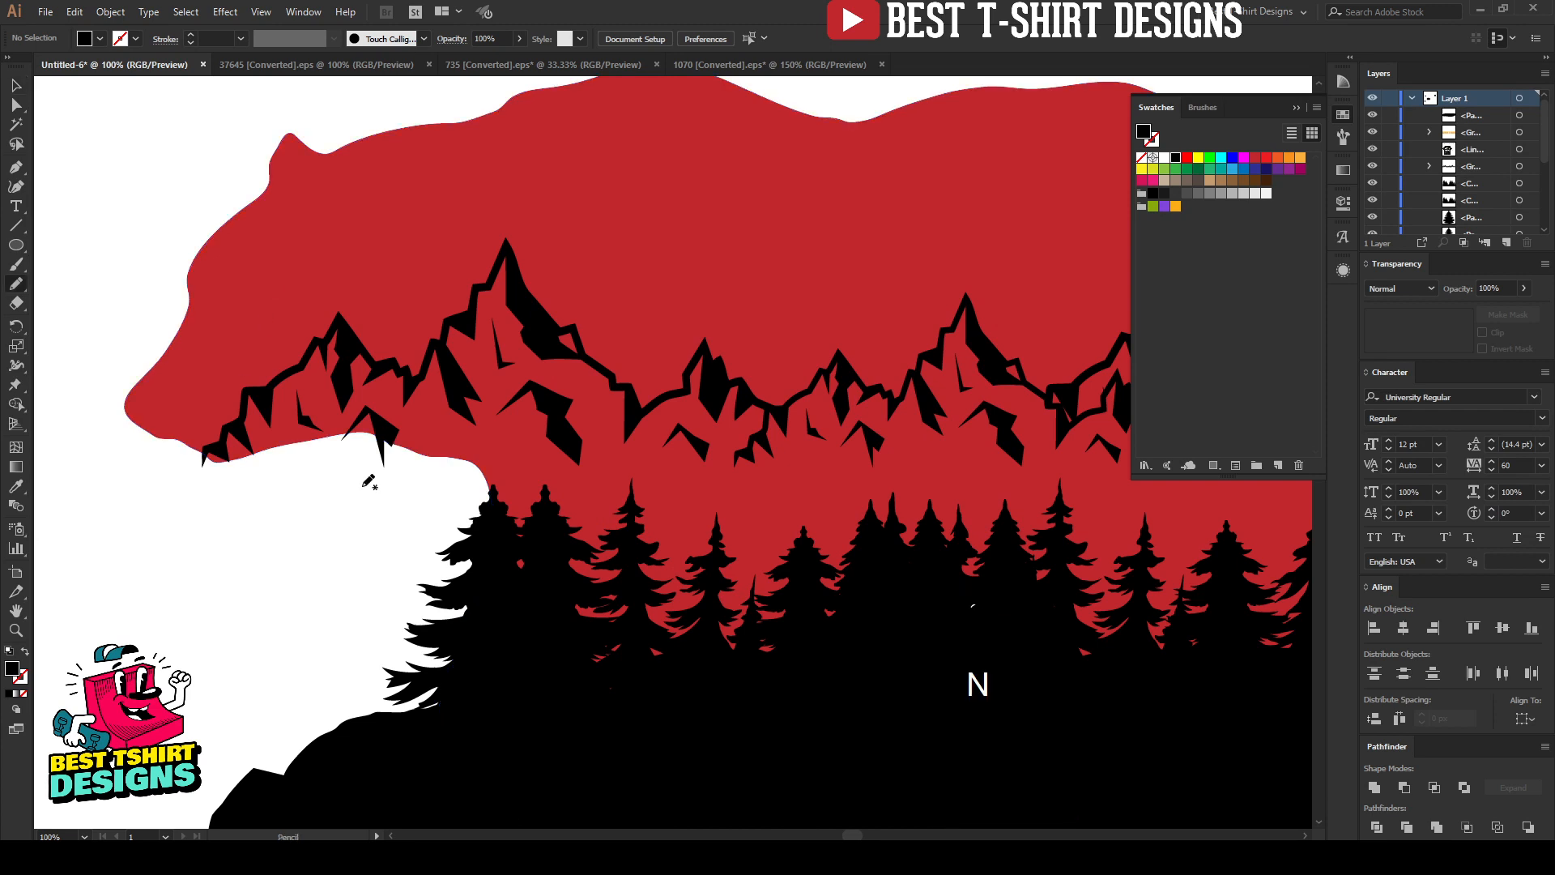
pyautogui.scroll(2, 316, 382)
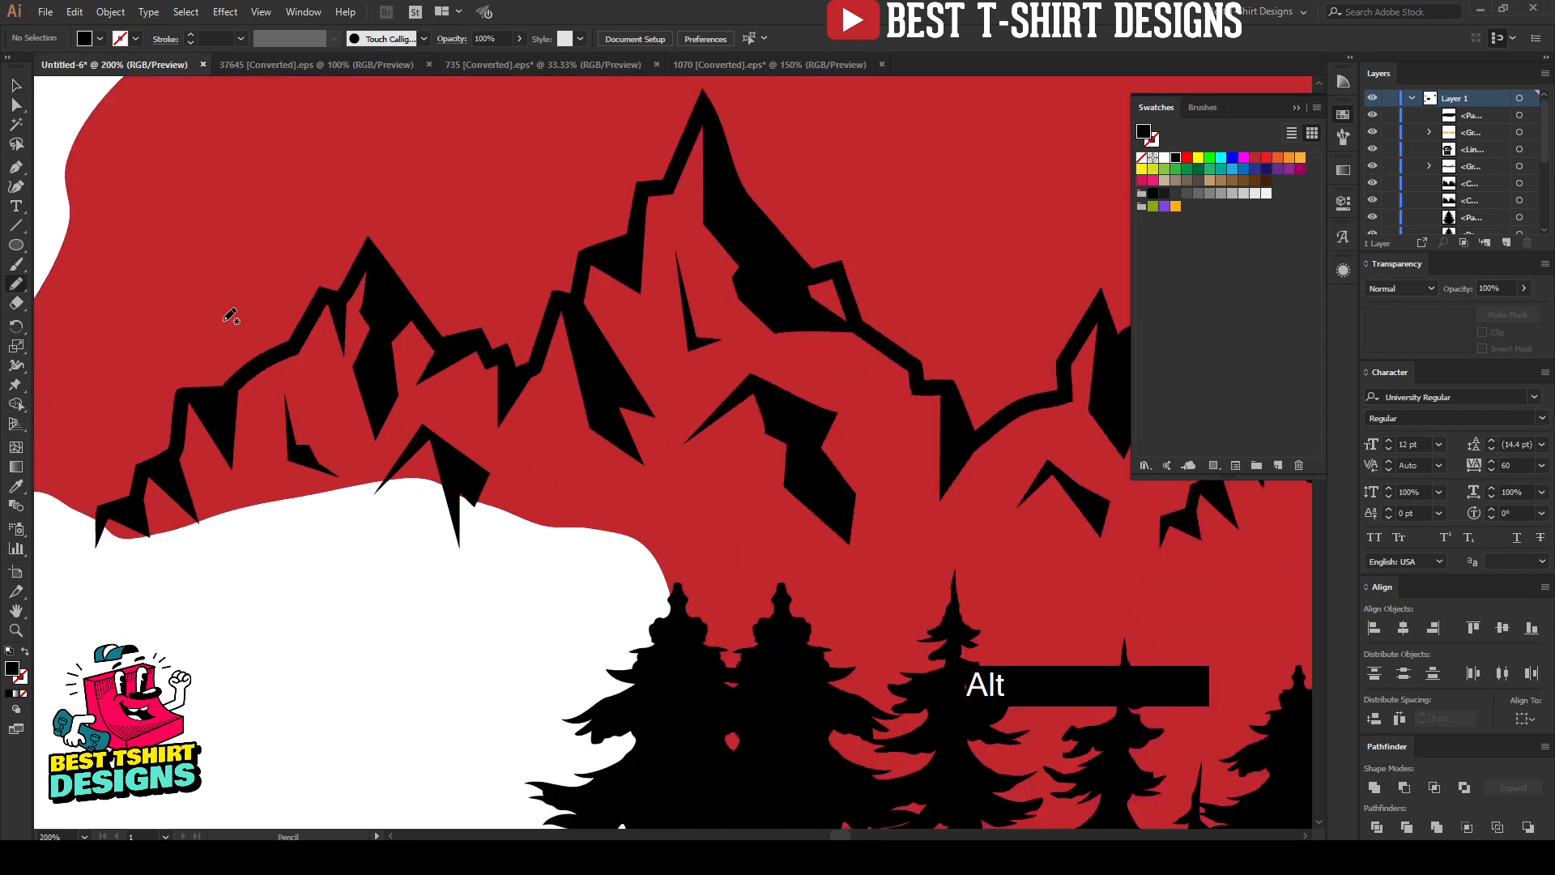
pyautogui.click(15, 170)
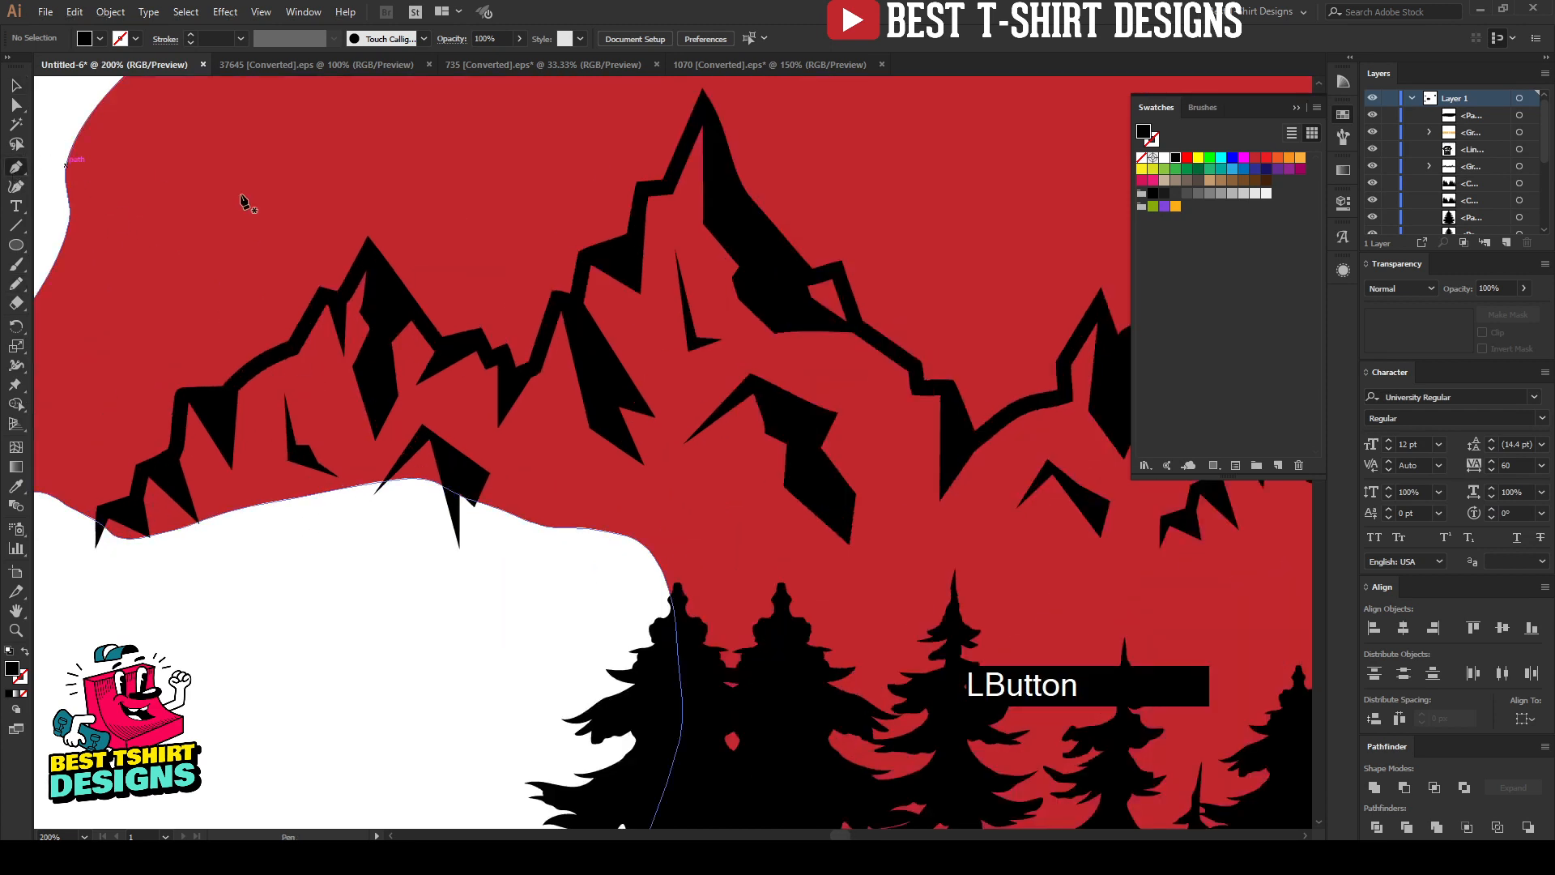
pyautogui.click(1230, 170)
pyautogui.click(86, 551)
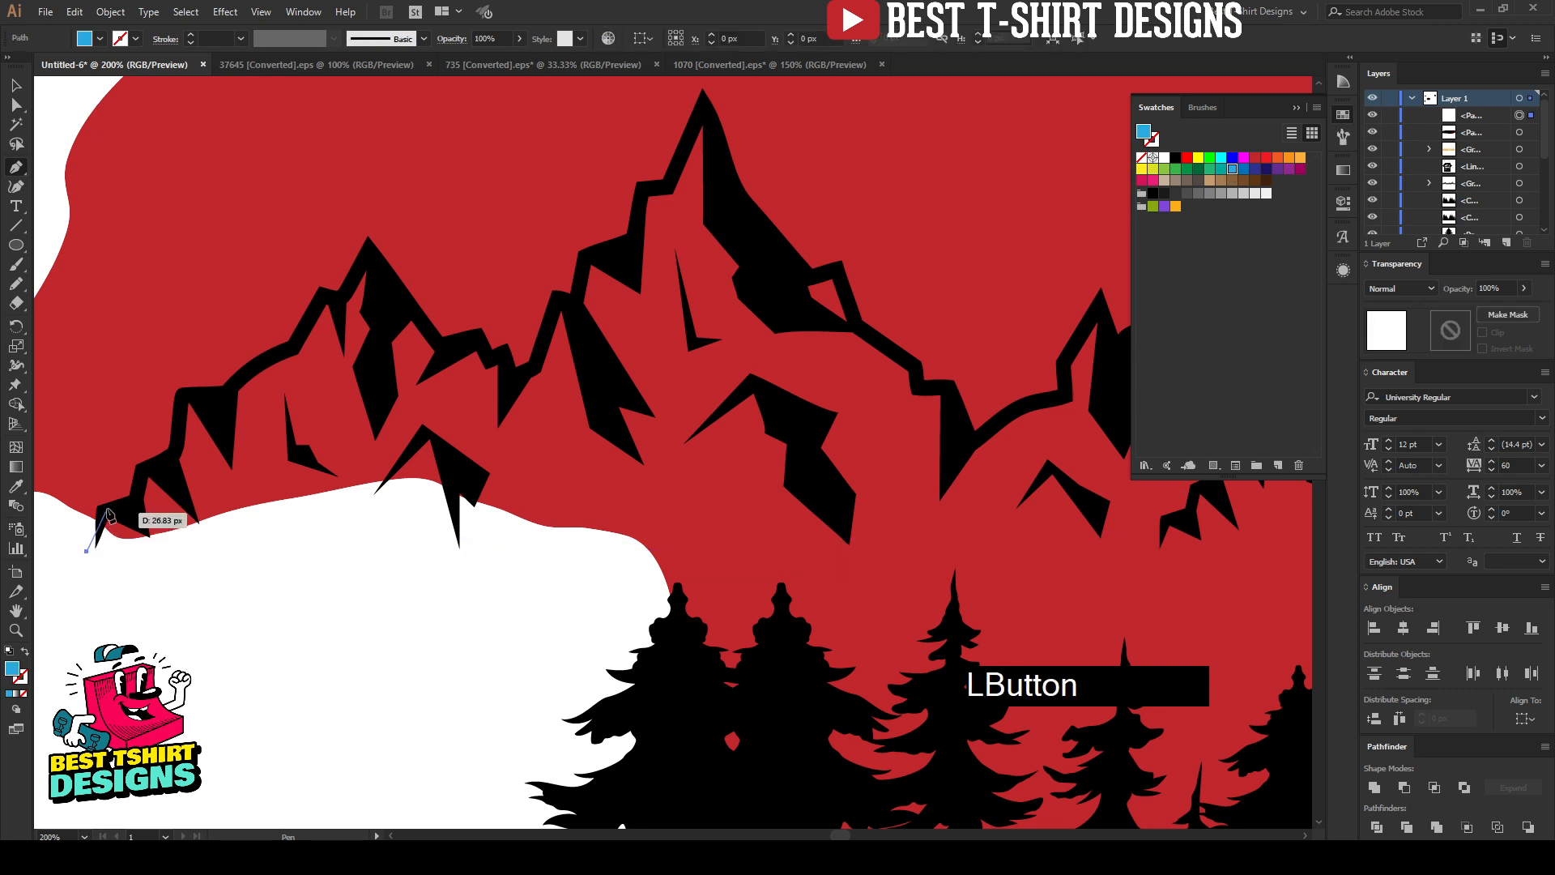
pyautogui.click(107, 508)
pyautogui.click(129, 506)
pyautogui.click(146, 466)
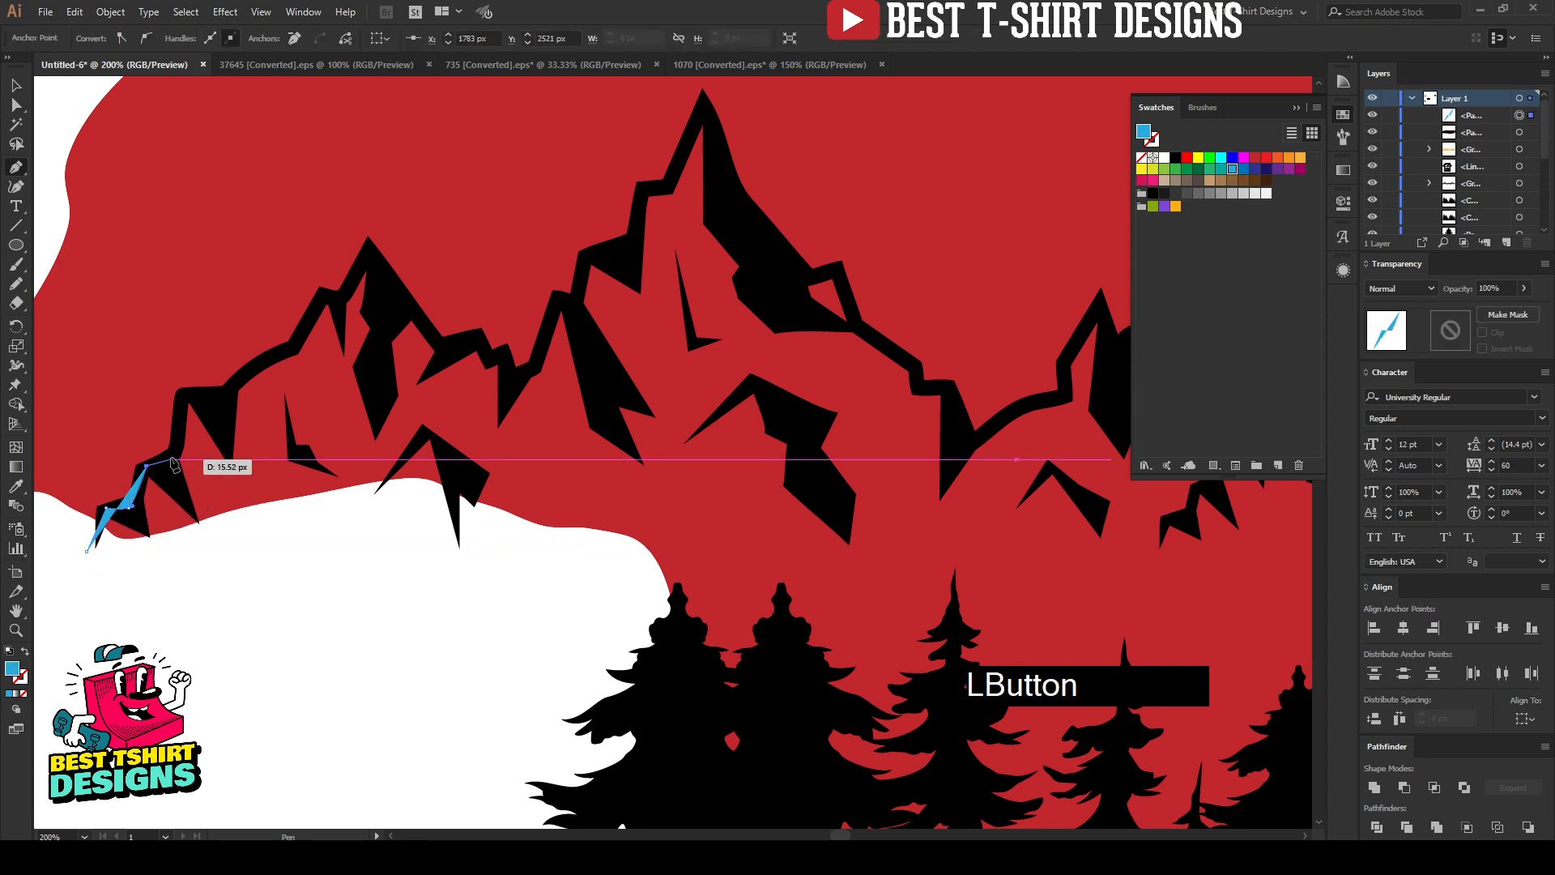
pyautogui.click(171, 459)
pyautogui.click(183, 393)
pyautogui.click(214, 401)
pyautogui.click(260, 360)
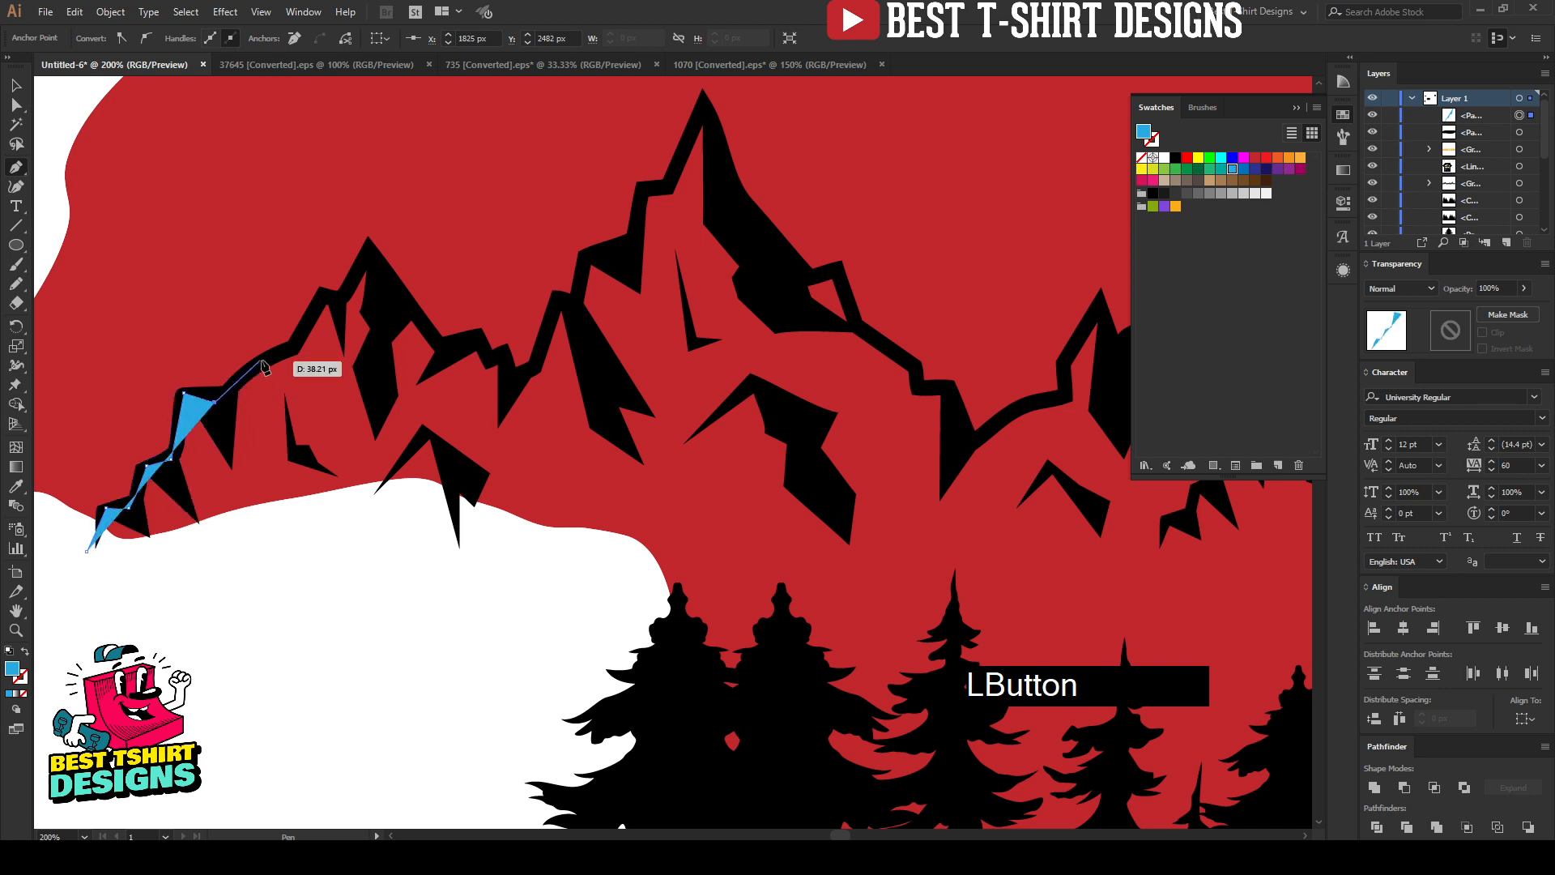
pyautogui.click(321, 296)
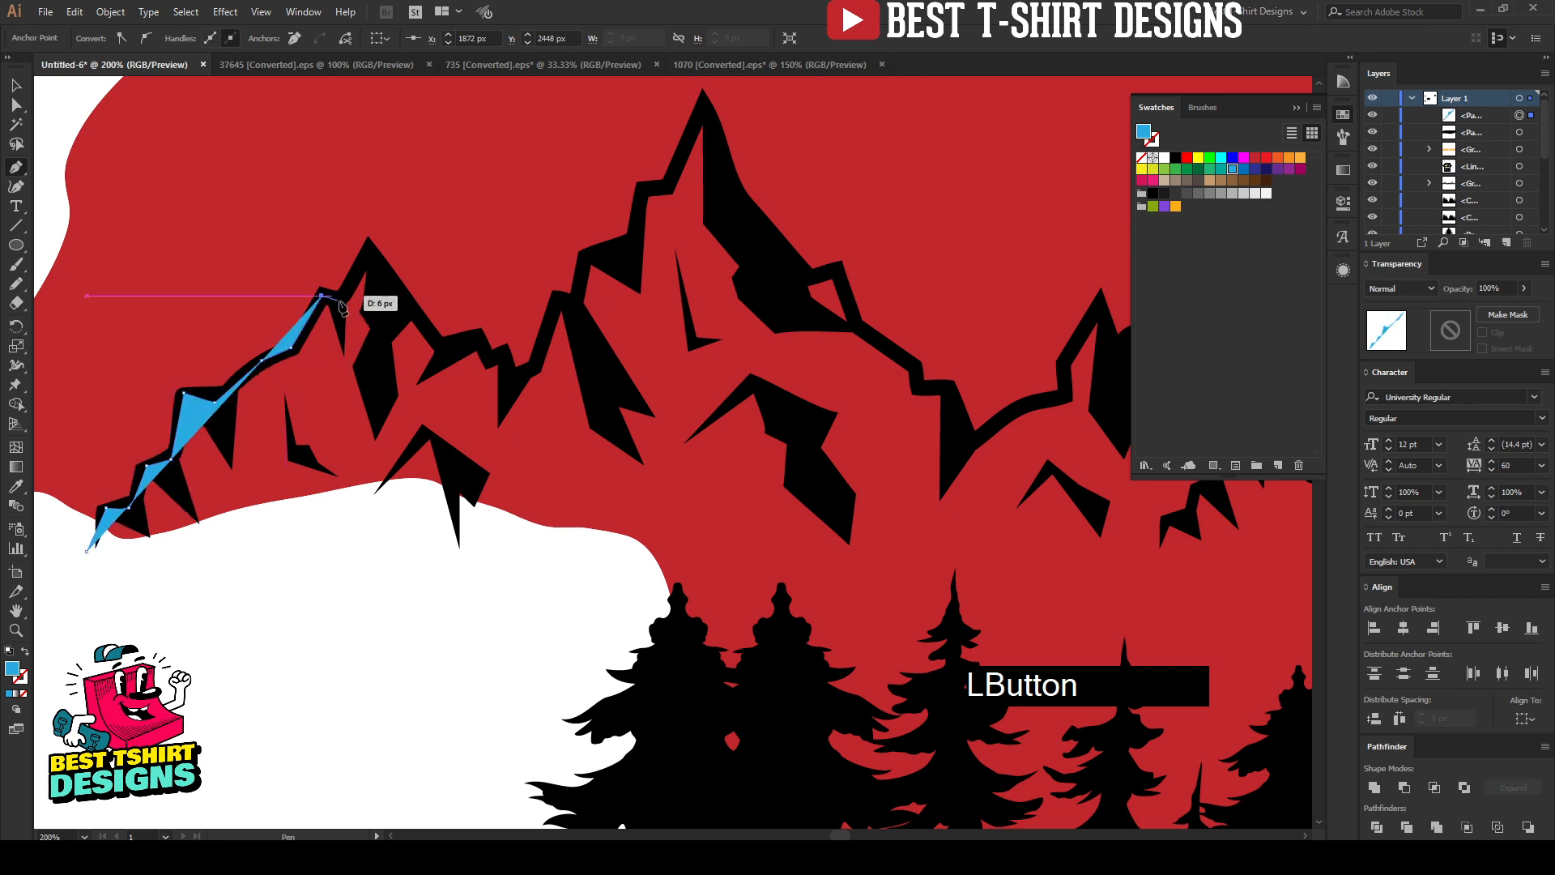
pyautogui.click(338, 301)
pyautogui.click(368, 248)
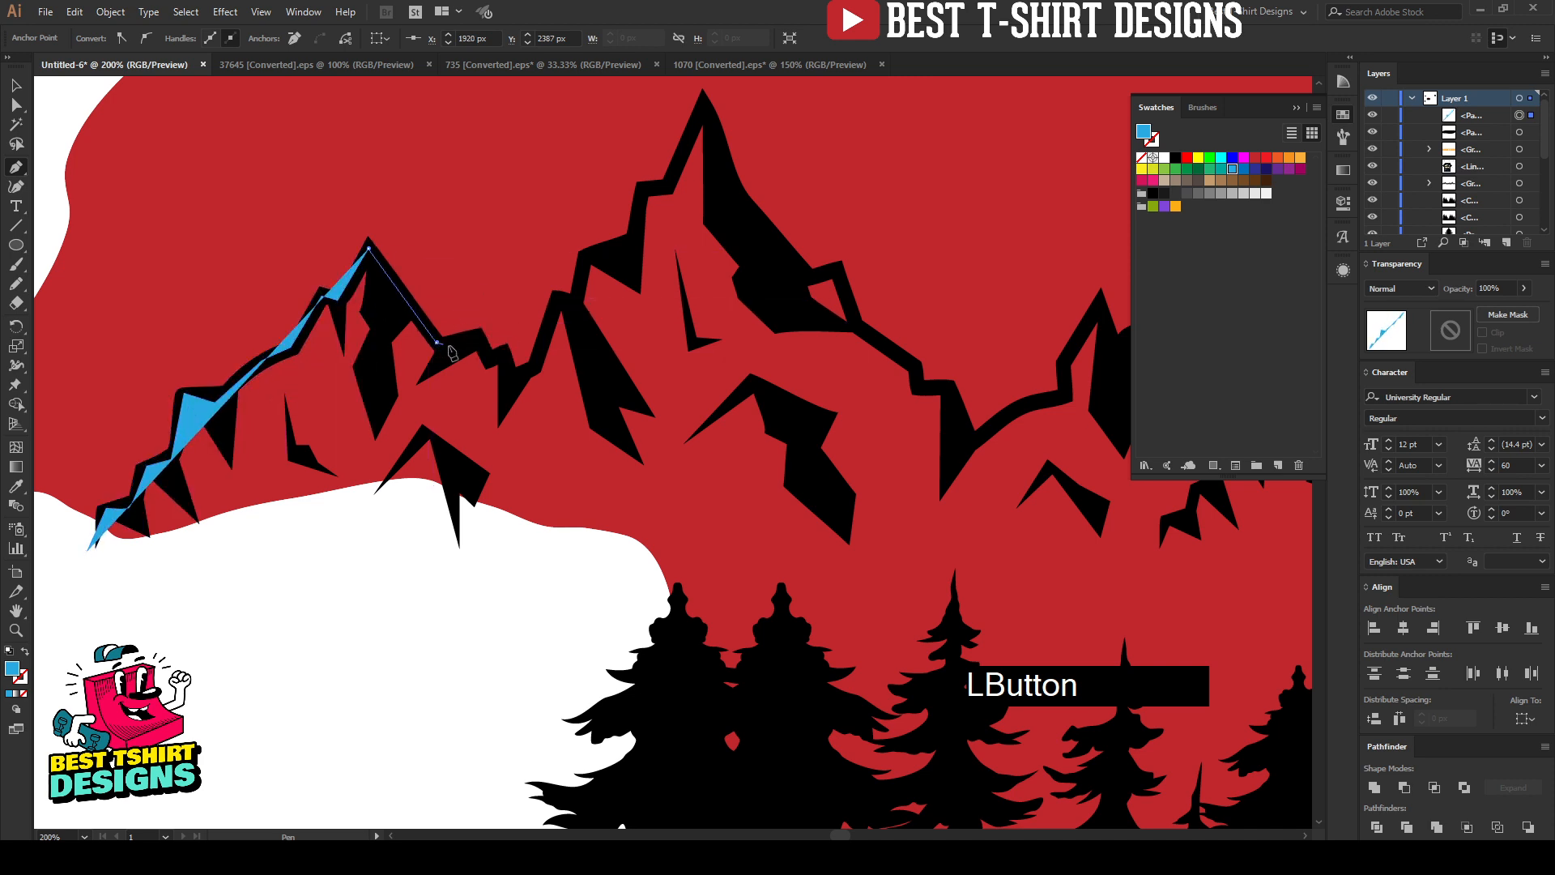
# Continue the blue Pen shape from the first peak along the rest of the mountain ridge to the bear's tail
pyautogui.click(436, 343)
pyautogui.click(481, 339)
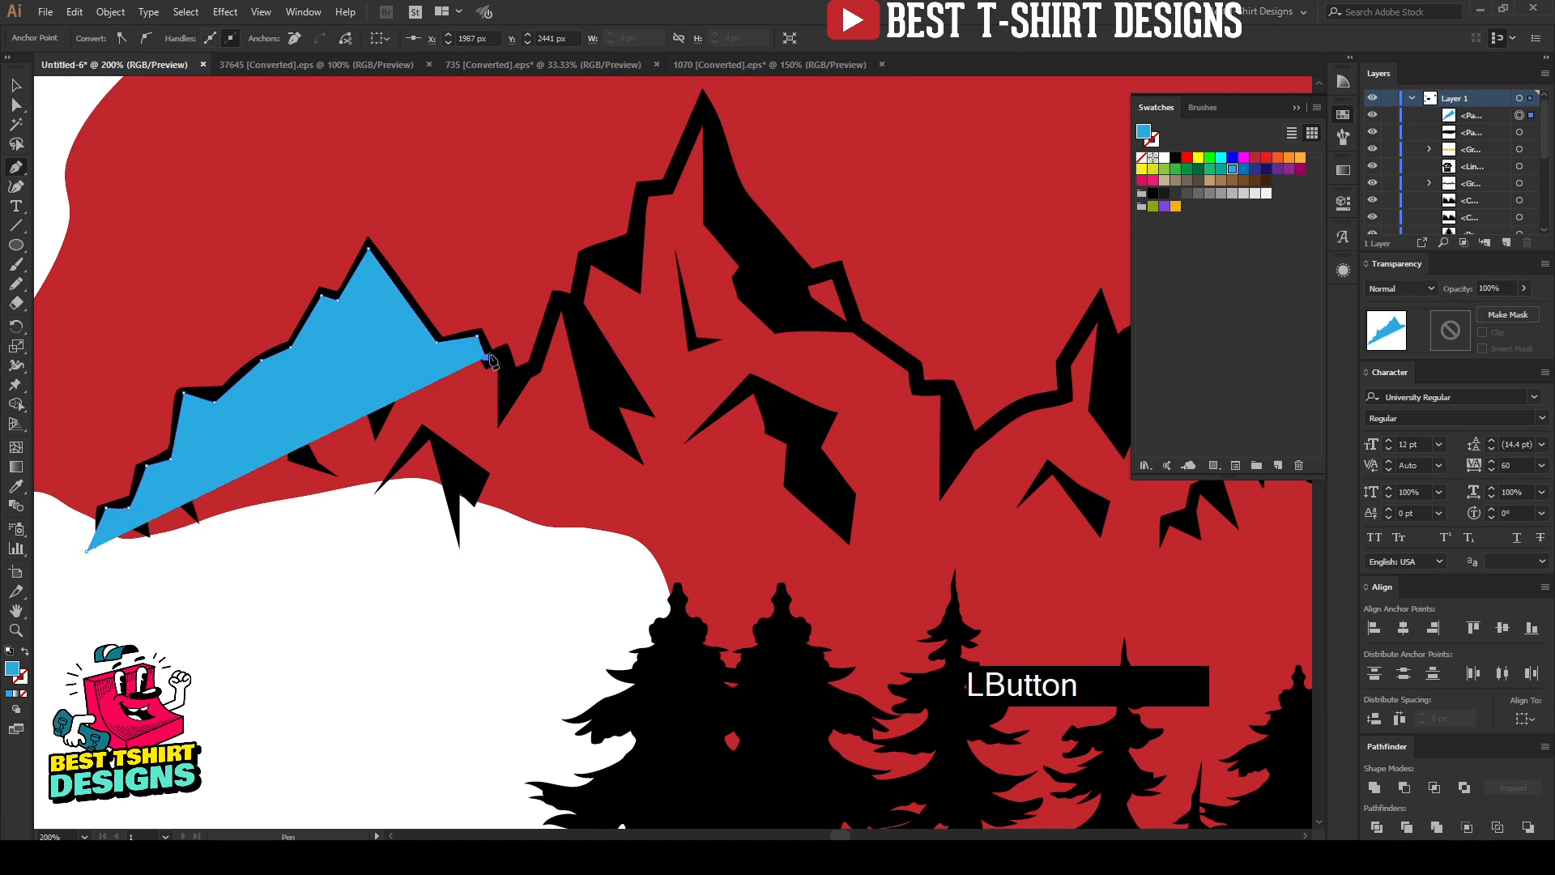
pyautogui.click(500, 352)
pyautogui.moveTo(511, 373); pyautogui.dragTo(528, 371)
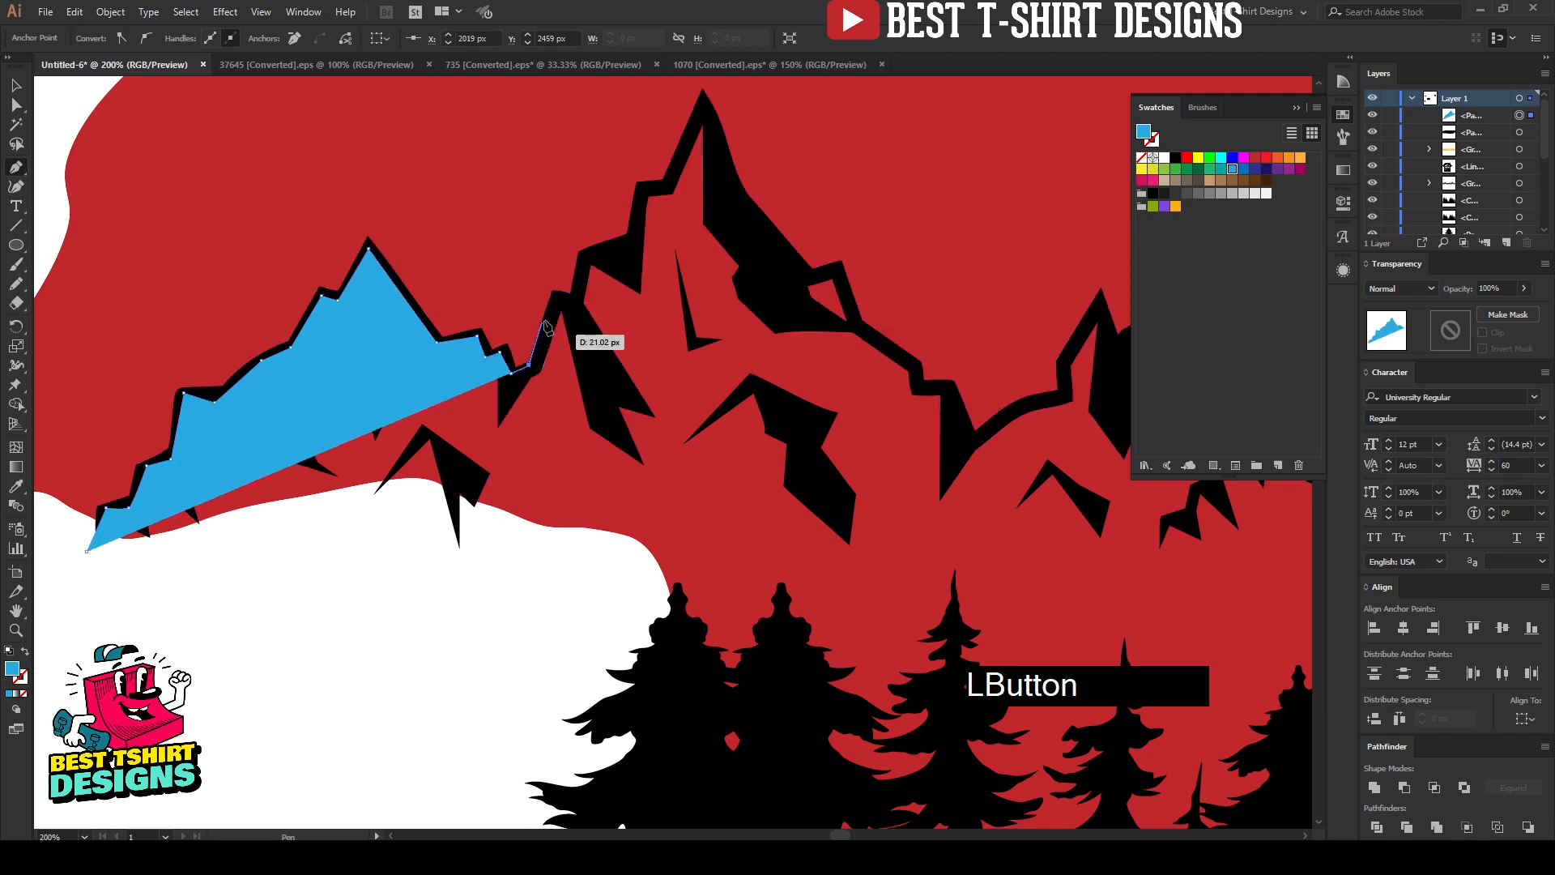
pyautogui.click(560, 304)
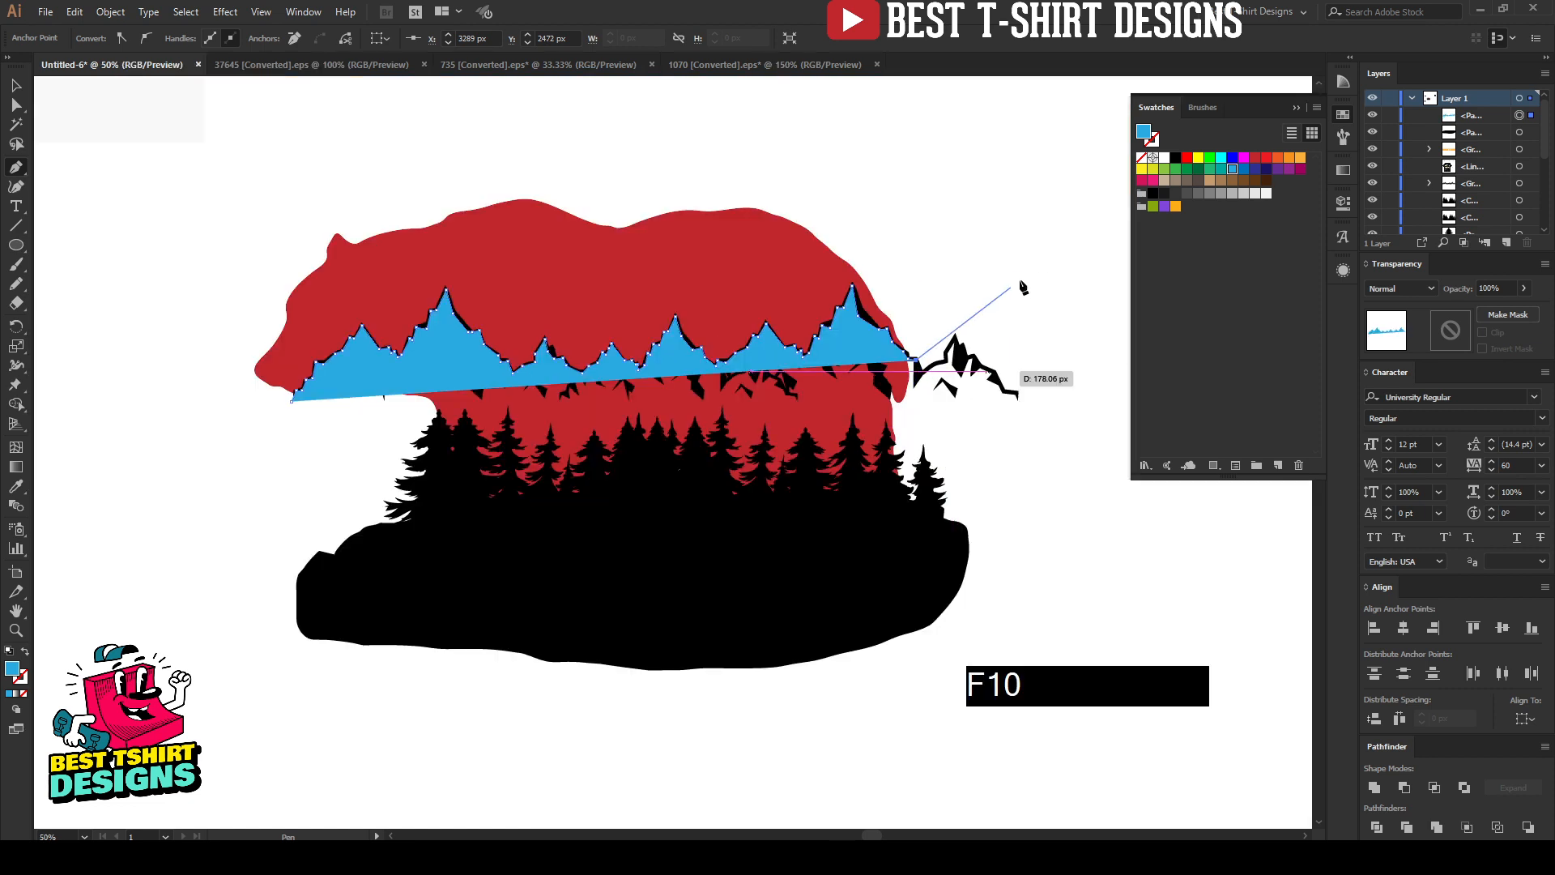
# Extend the blue Pen shape beyond the tail and across the black ground, closing it at the jaw-end starting point
pyautogui.scroll(1, 598, 394)
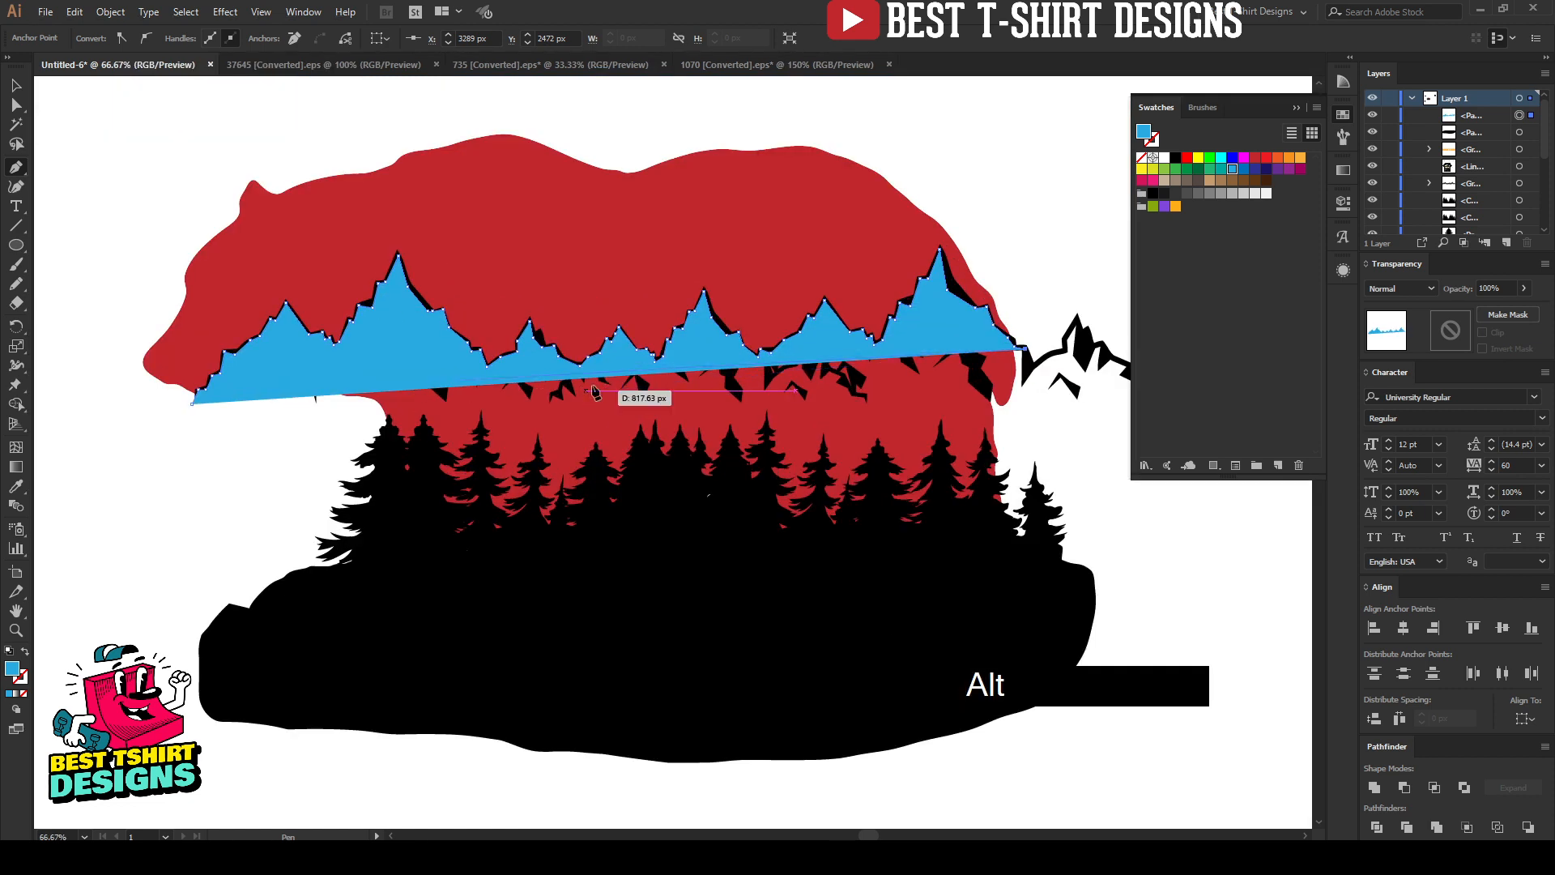
pyautogui.moveTo(929, 559); pyautogui.dragTo(763, 424)
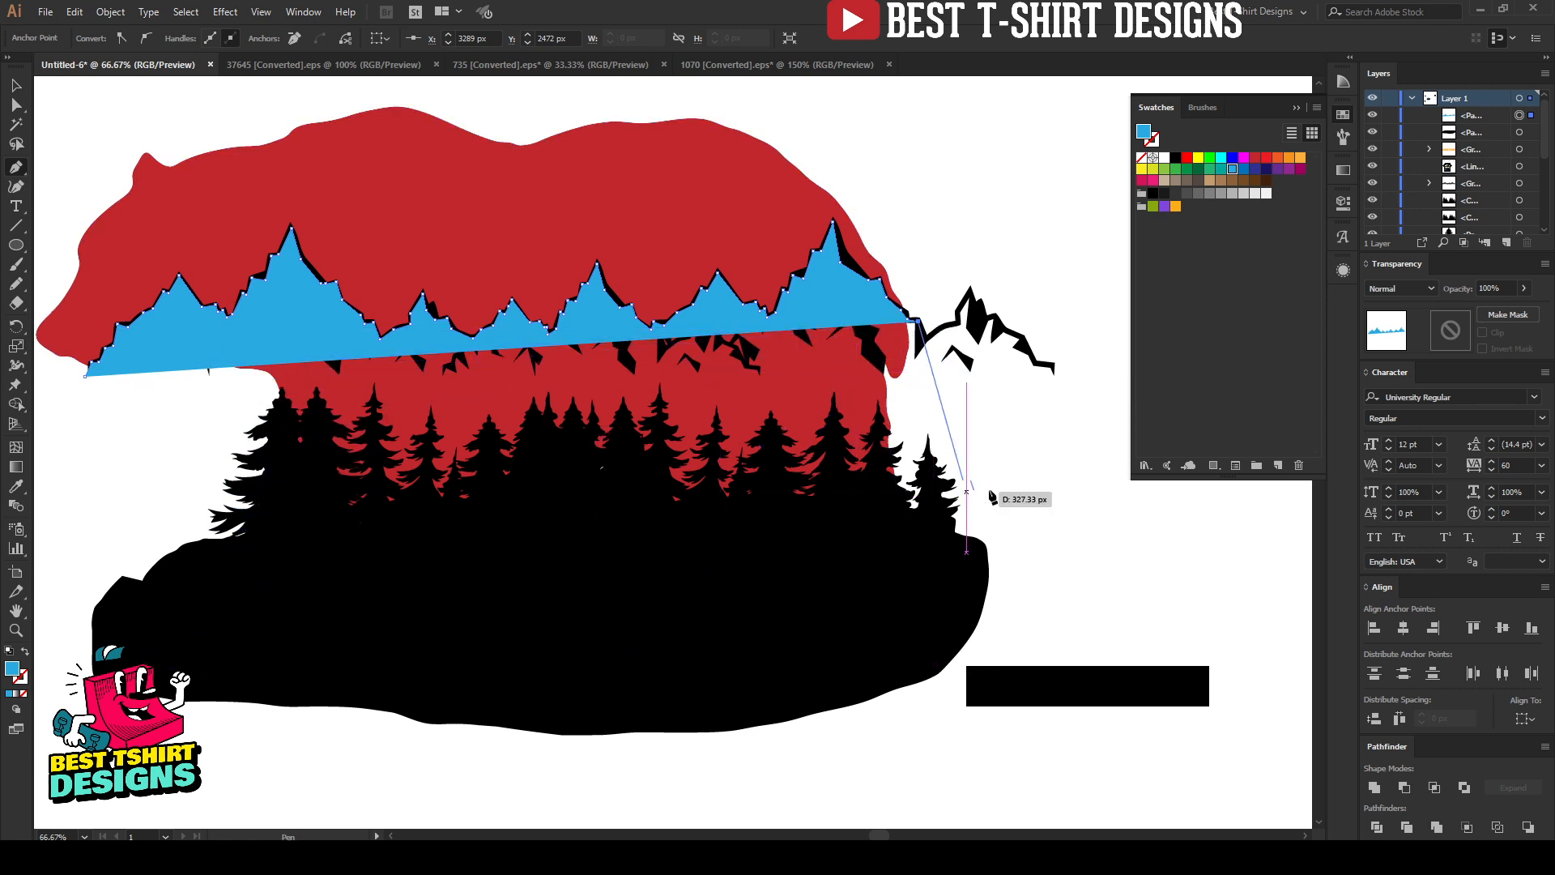
pyautogui.click(1055, 479)
pyautogui.click(987, 597)
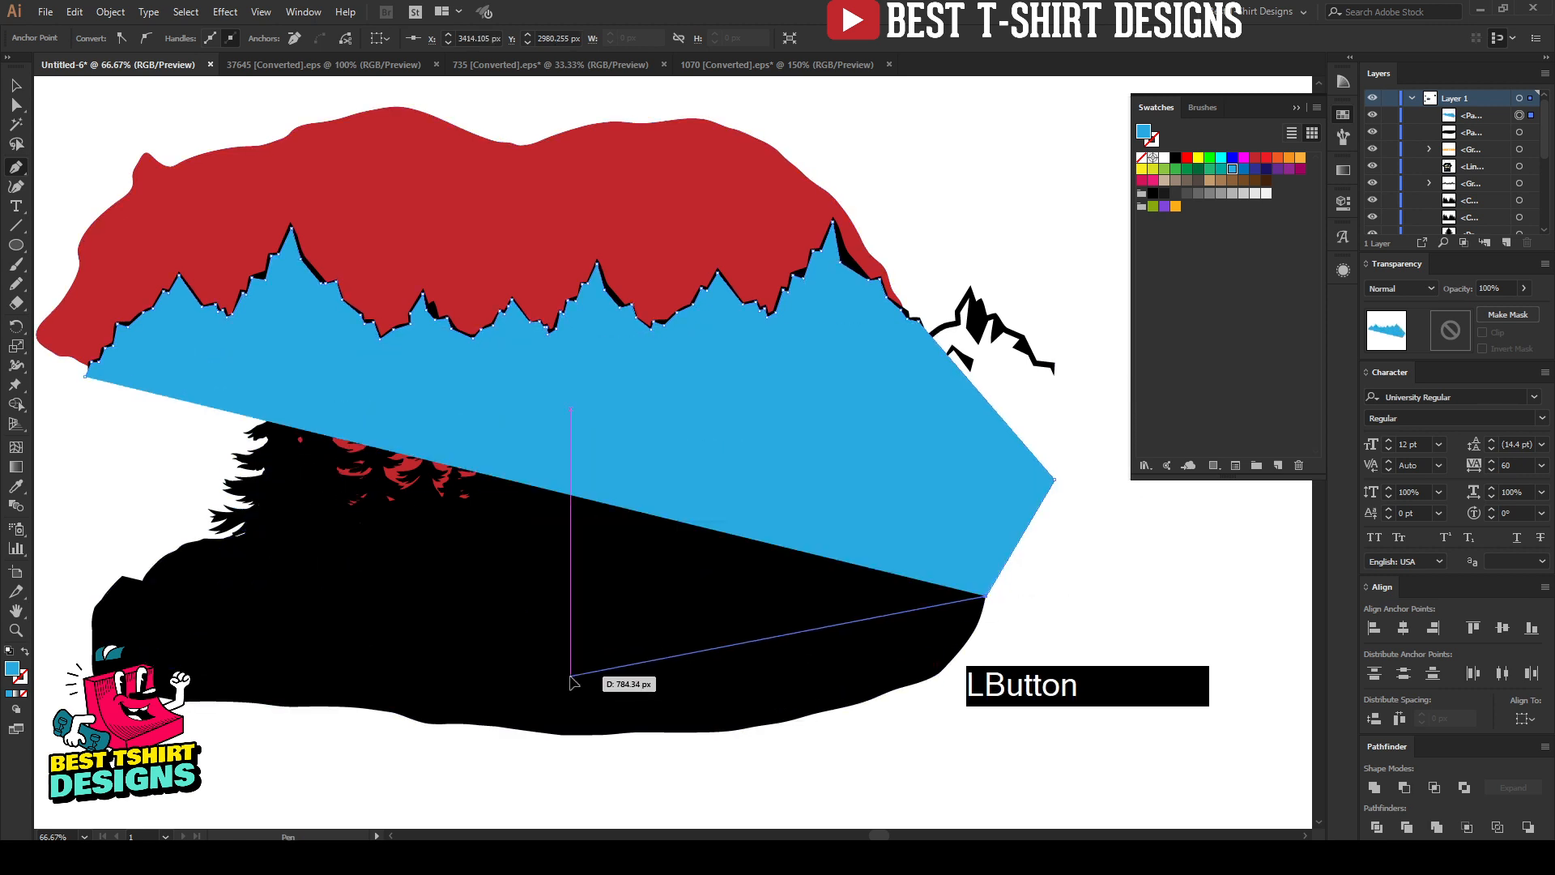
pyautogui.click(570, 674)
pyautogui.click(194, 587)
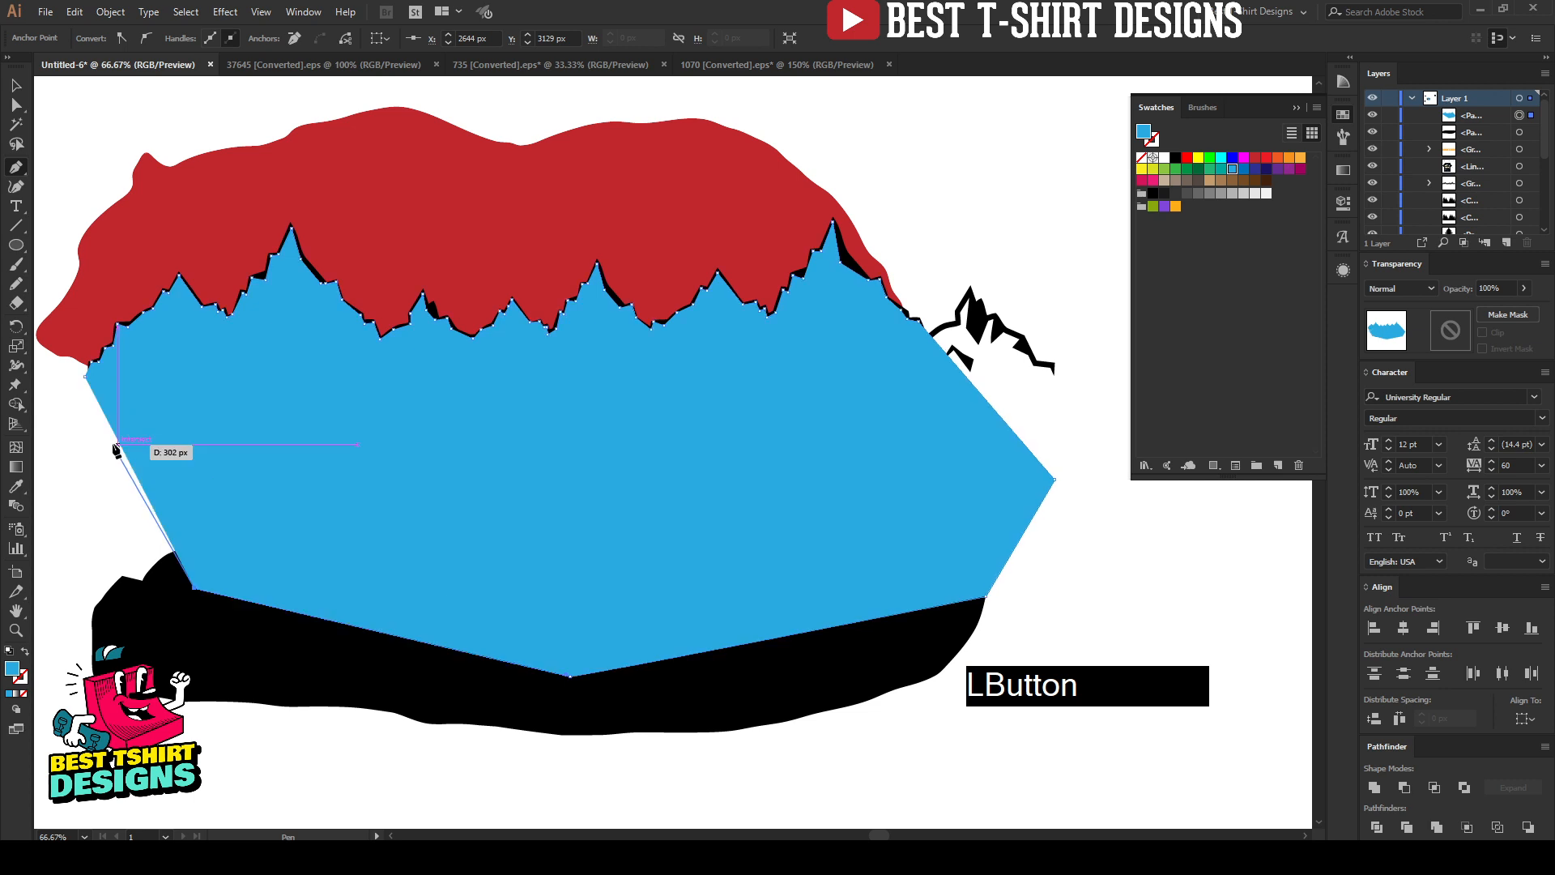
pyautogui.click(86, 376)
# Select the blue mountain backing shape and cut it from the artwork
pyautogui.press('v')
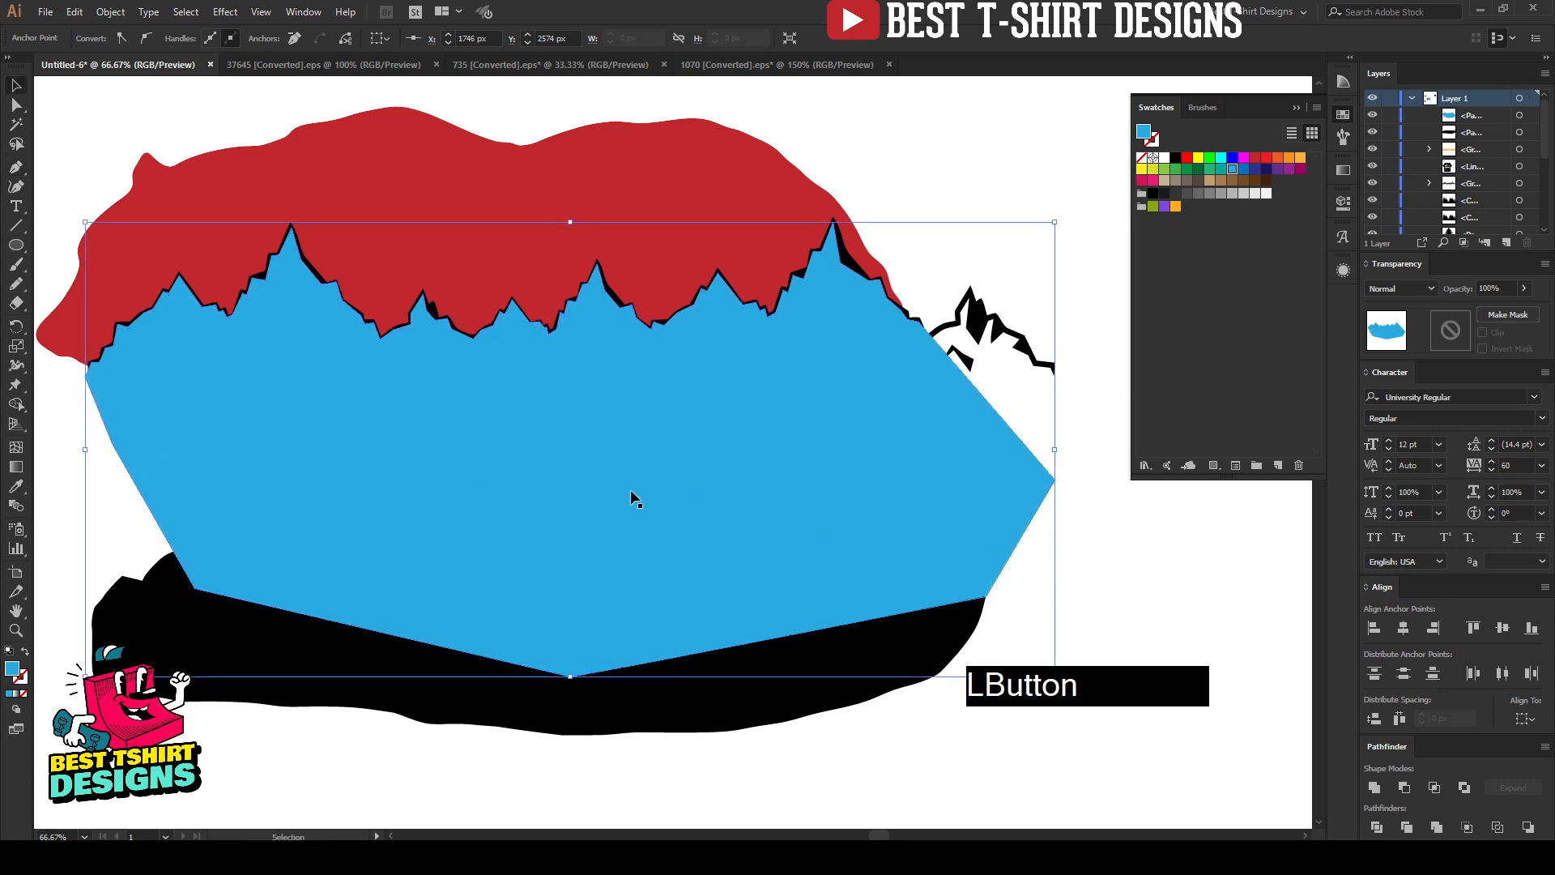
pyautogui.click(630, 498)
pyautogui.click(695, 500)
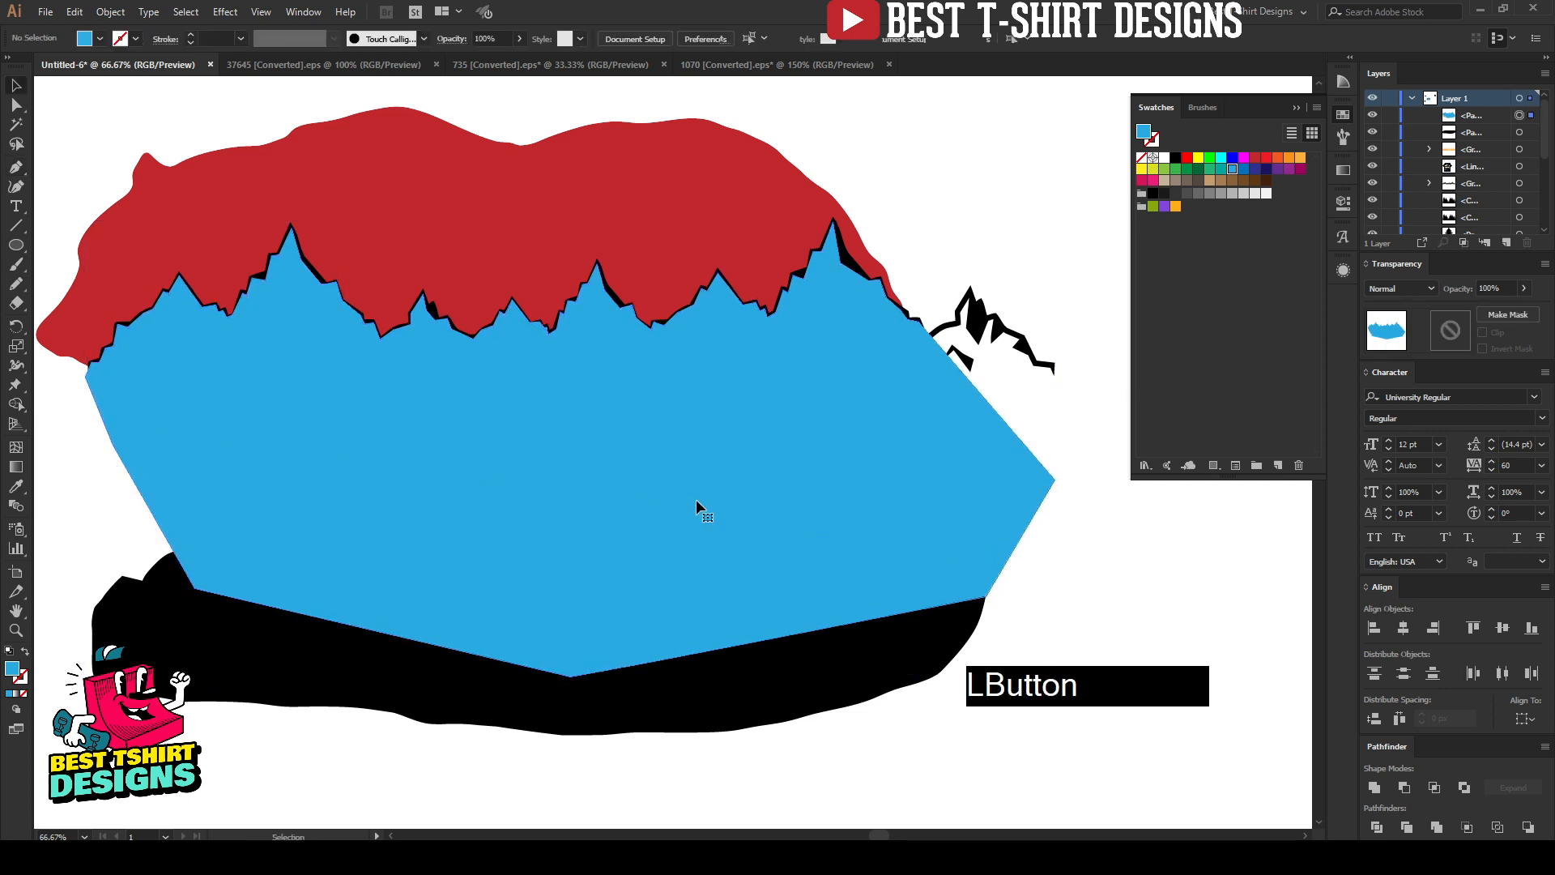
pyautogui.hotkey('ctrl', 'x')
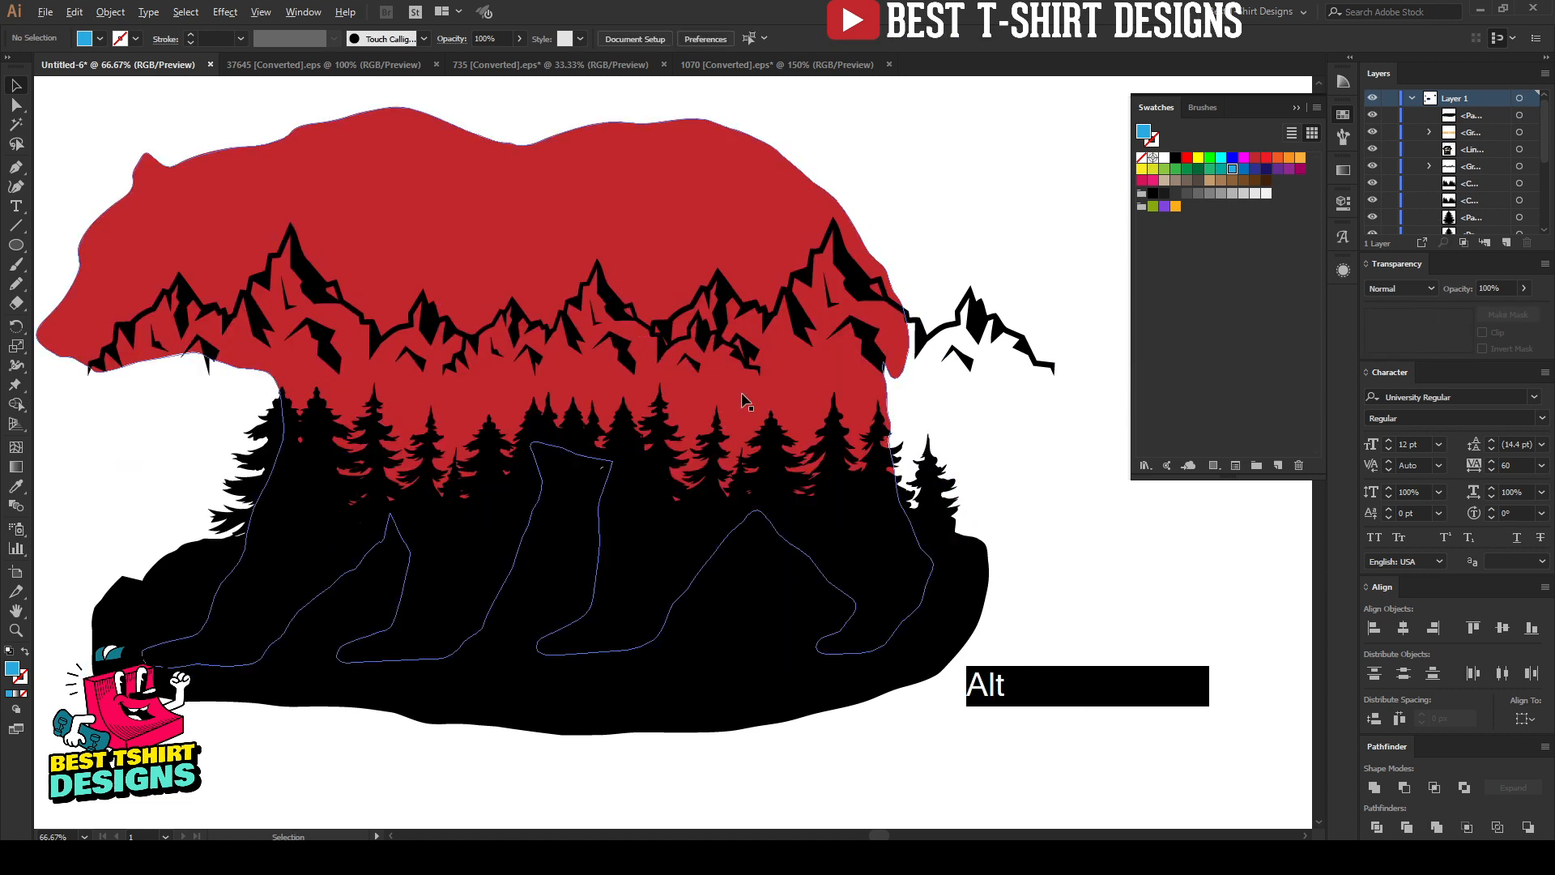
pyautogui.scroll(-1, 739, 397)
pyautogui.moveTo(846, 717); pyautogui.dragTo(257, 432)
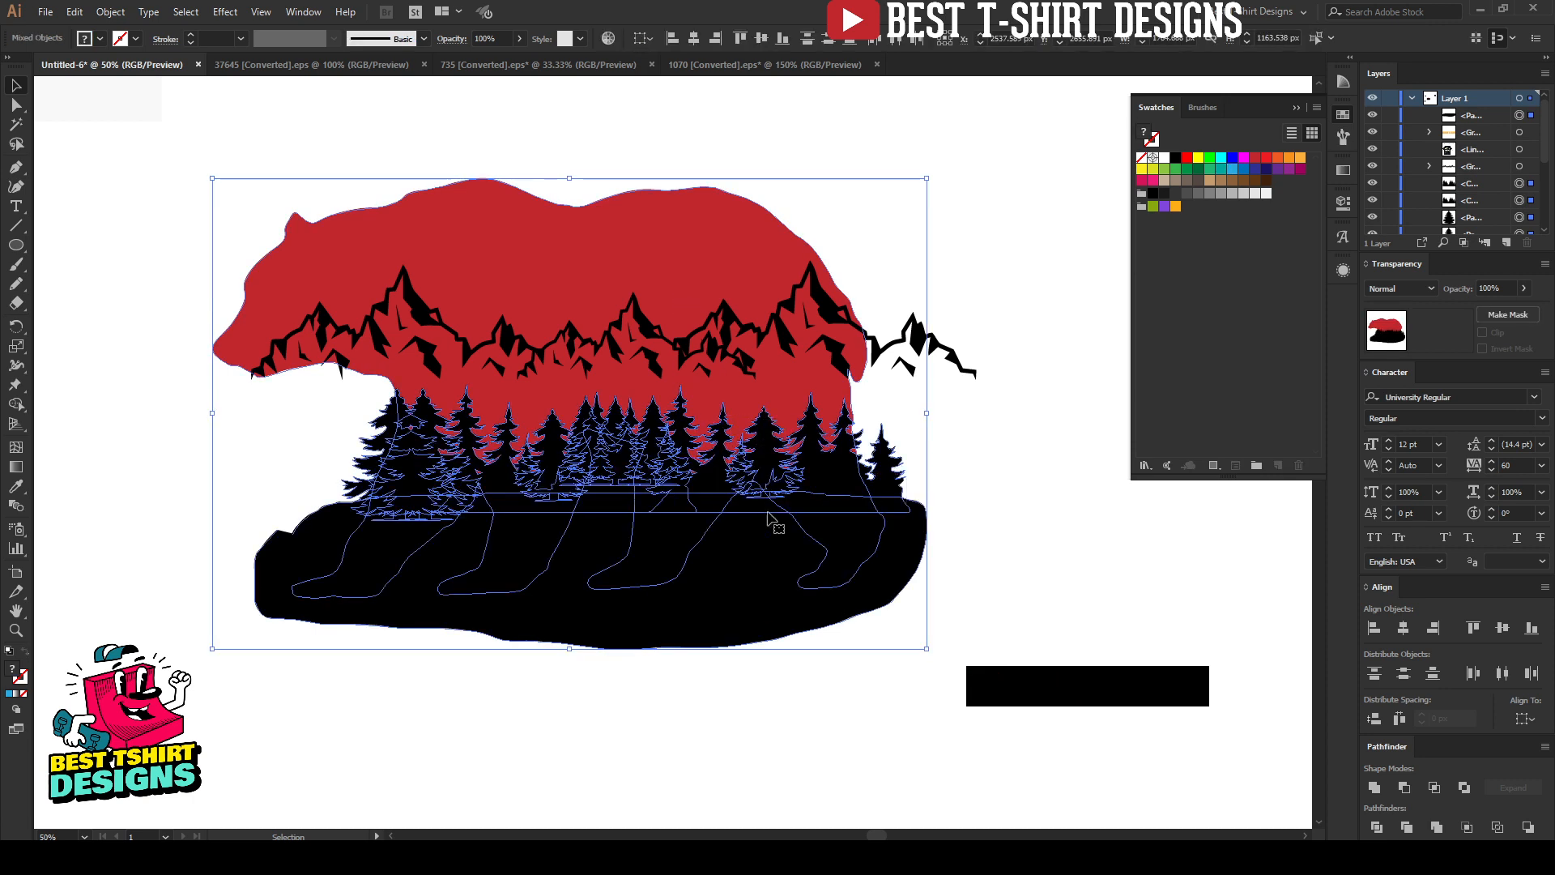
pyautogui.press('shift')
pyautogui.keyDown('shift'); pyautogui.click(709, 236); pyautogui.keyUp('shift')
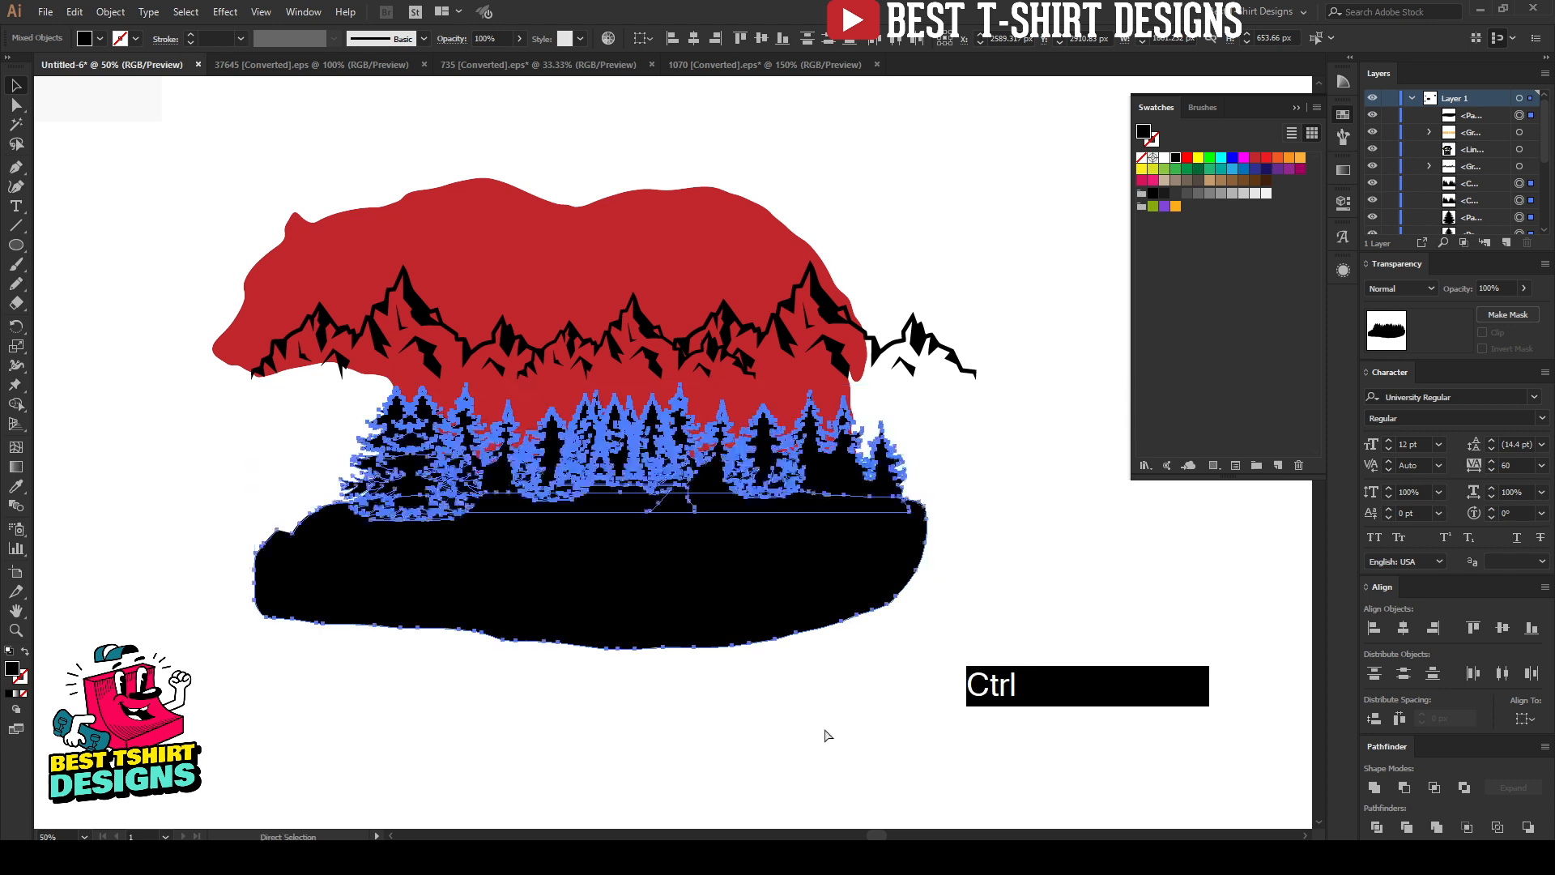
# Undo the cut of the blue mountain backing shape and clear the selection
pyautogui.hotkey('ctrl', 'z')
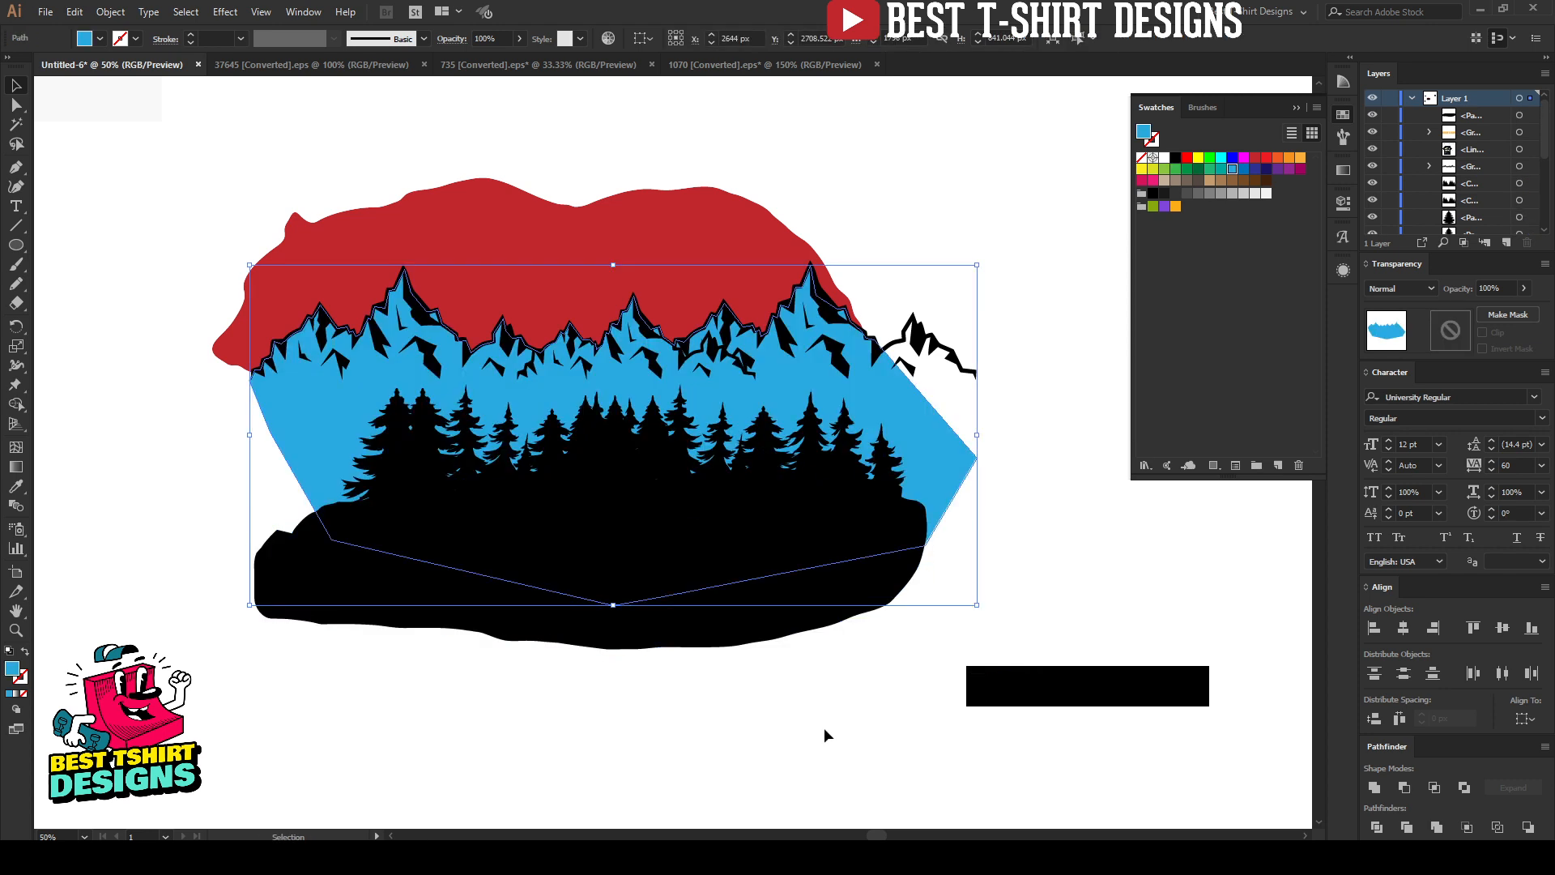
pyautogui.click(824, 728)
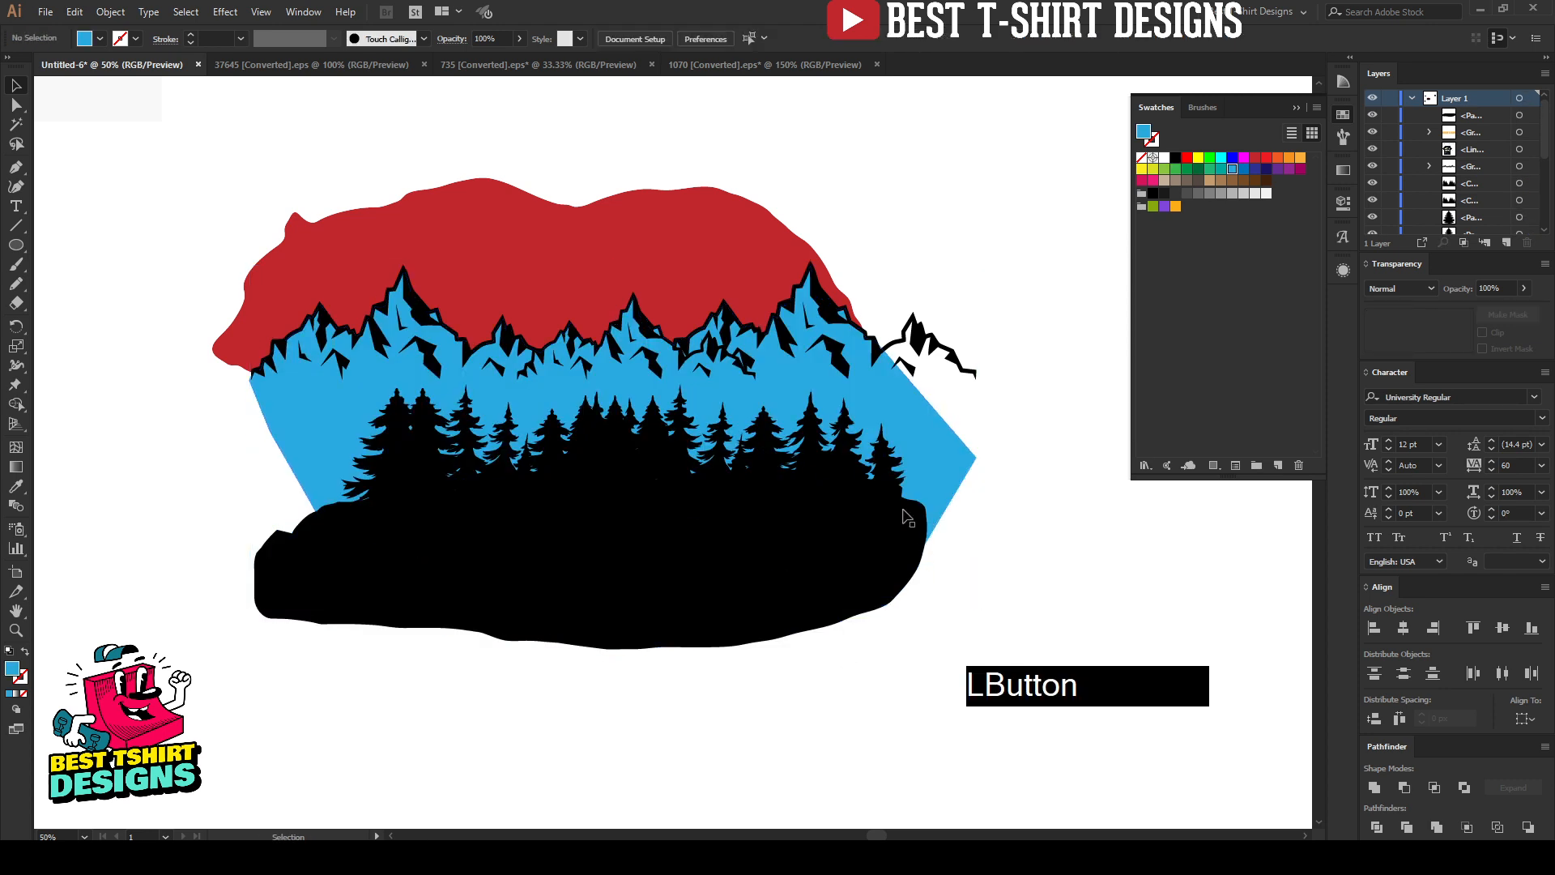
pyautogui.scroll(1, 630, 410)
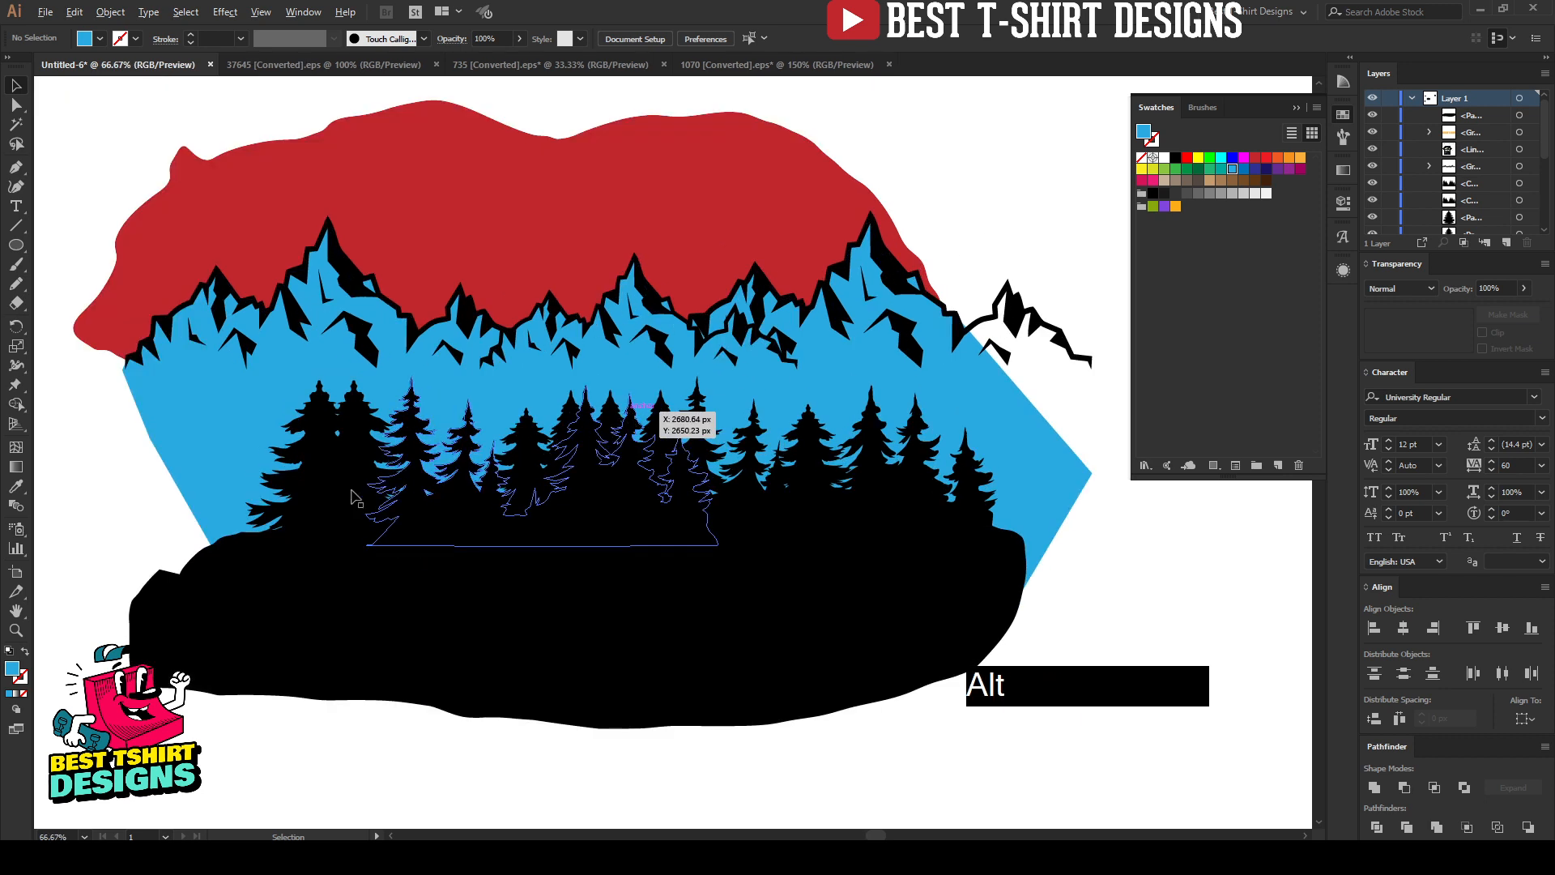
pyautogui.scroll(-1, 922, 225)
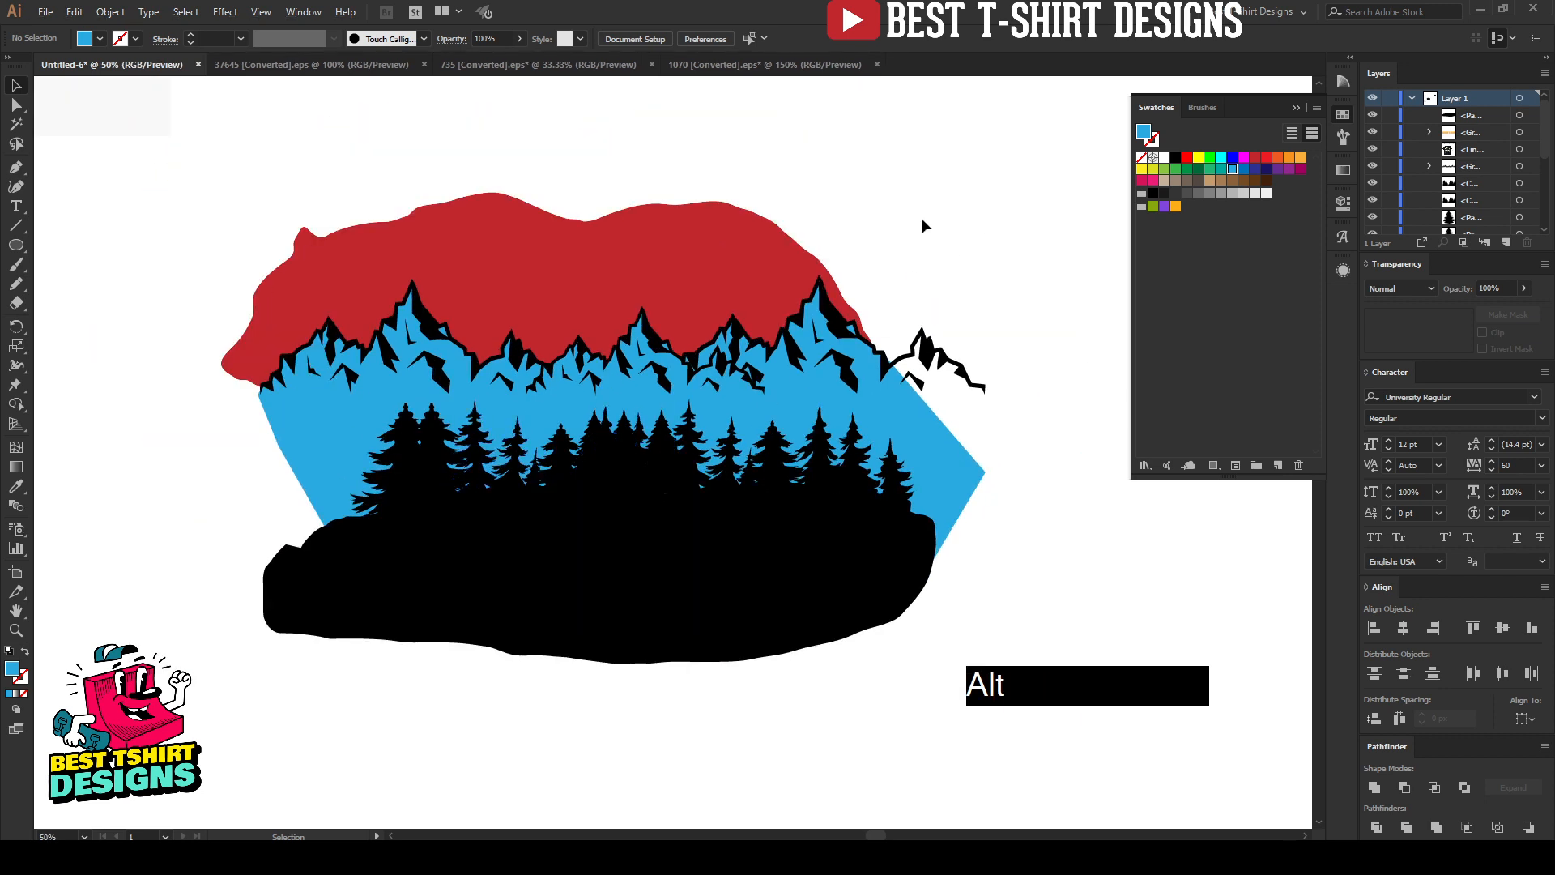
pyautogui.scroll(1, 512, 194)
pyautogui.click(634, 153)
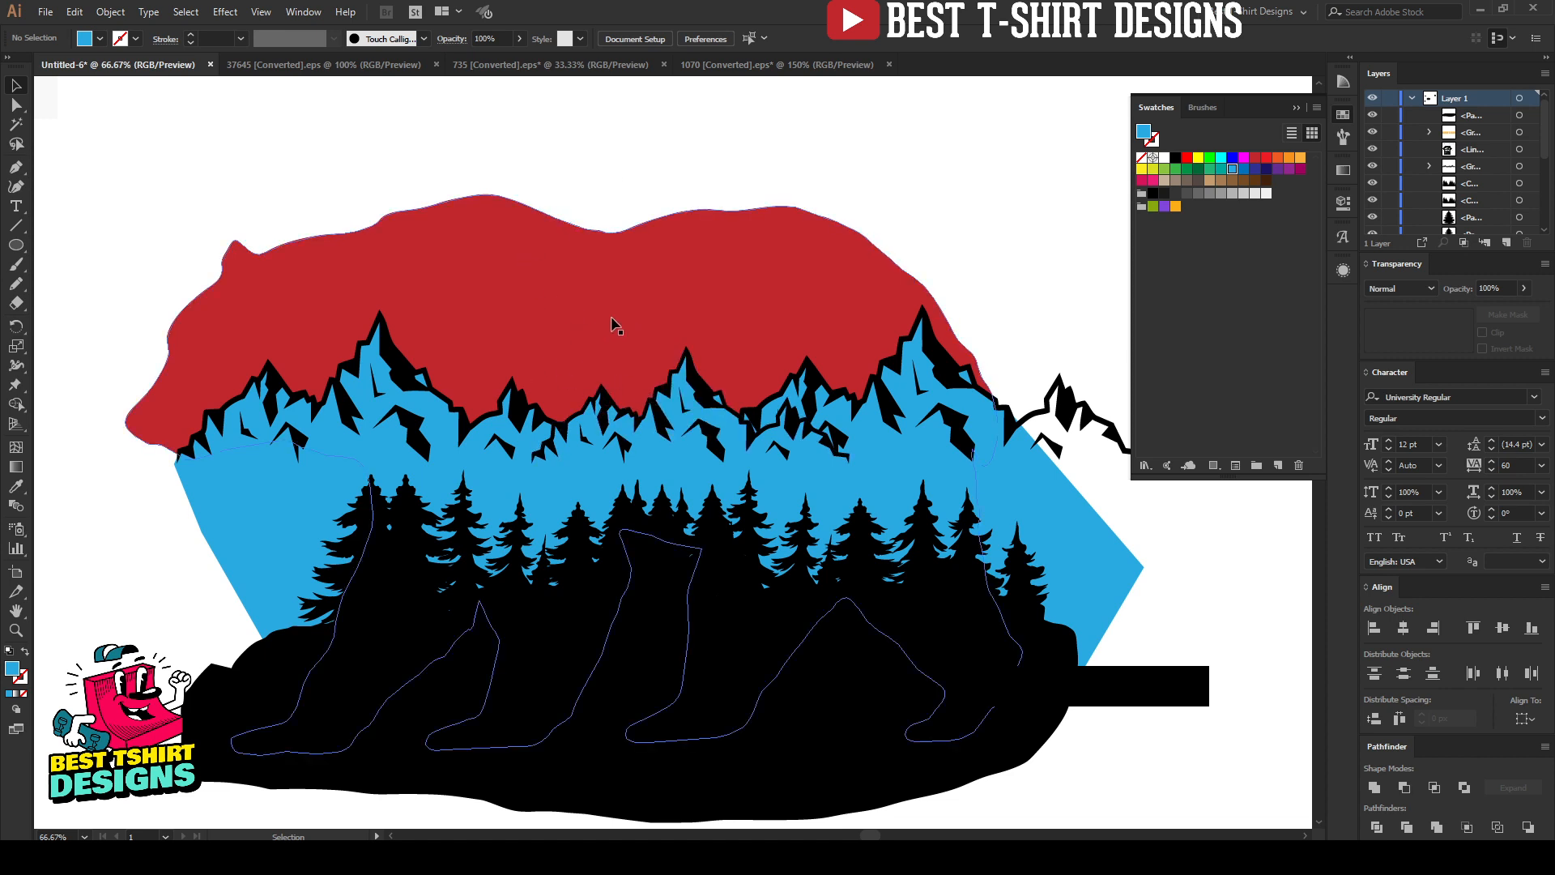
pyautogui.click(567, 154)
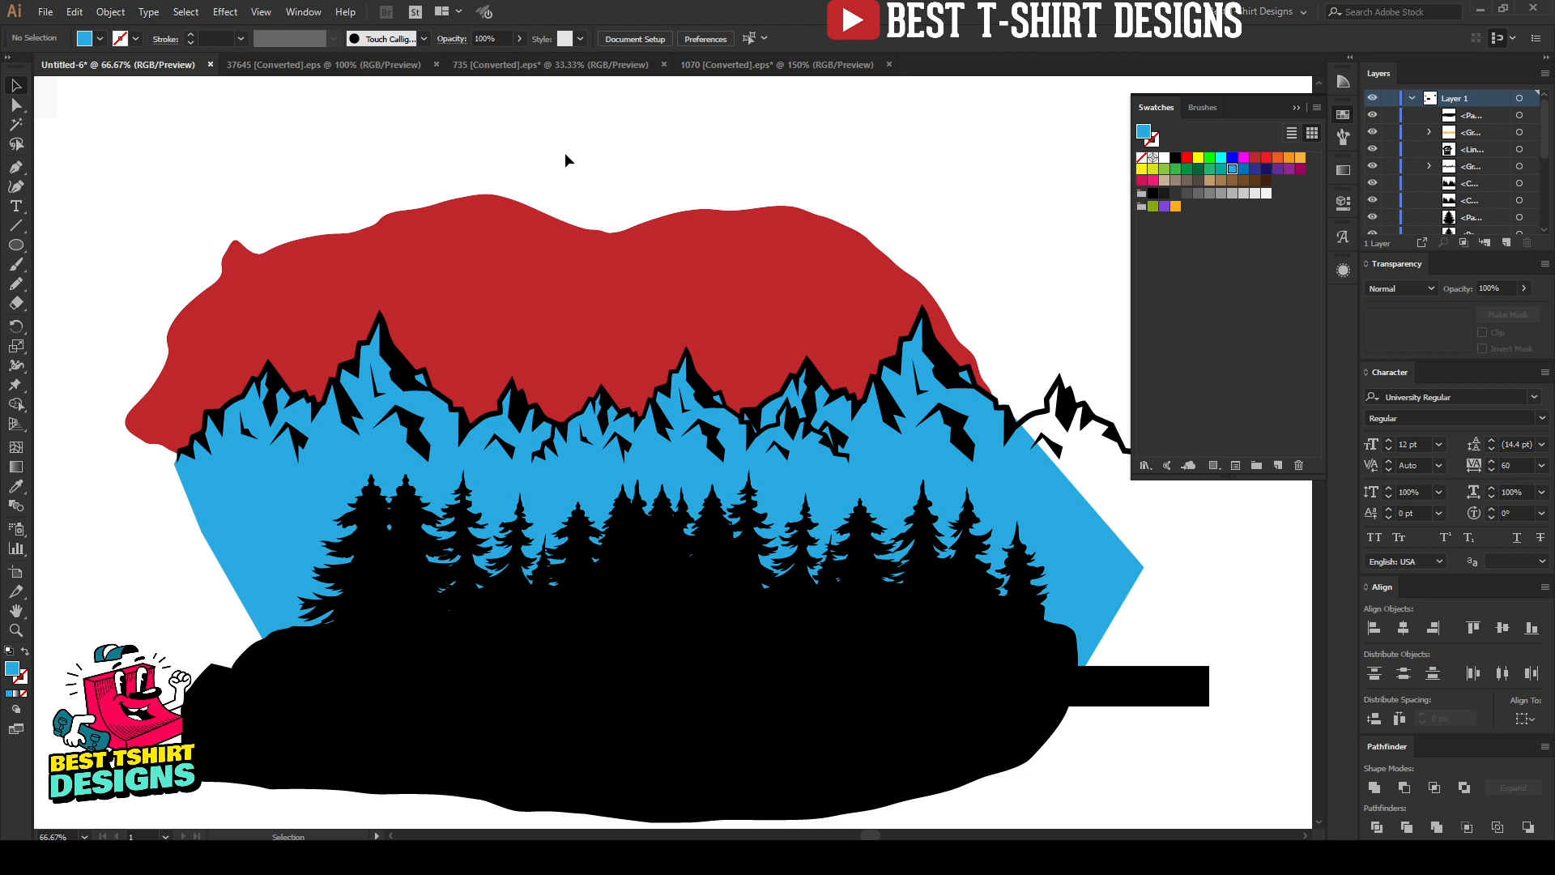
# Draw a blue circle about 144 px wide in the red sky and overlap it with a 120 px circle offset toward the tail
pyautogui.click(11, 248)
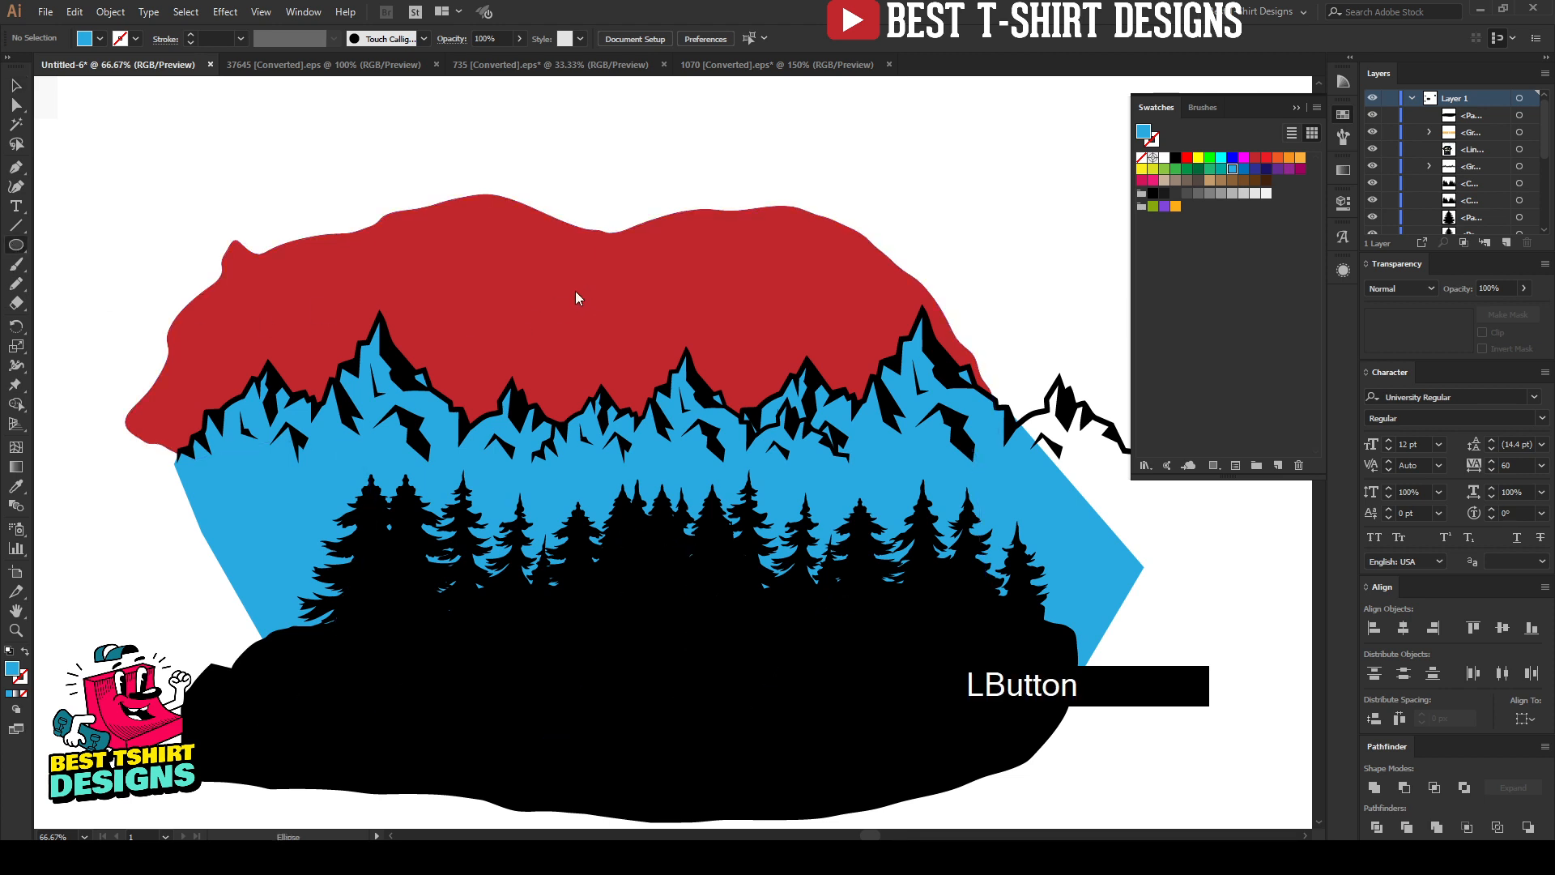
pyautogui.scroll(1, 545, 278)
pyautogui.moveTo(511, 280); pyautogui.dragTo(627, 397)
pyautogui.press('v')
pyautogui.moveTo(576, 347); pyautogui.dragTo(627, 311)
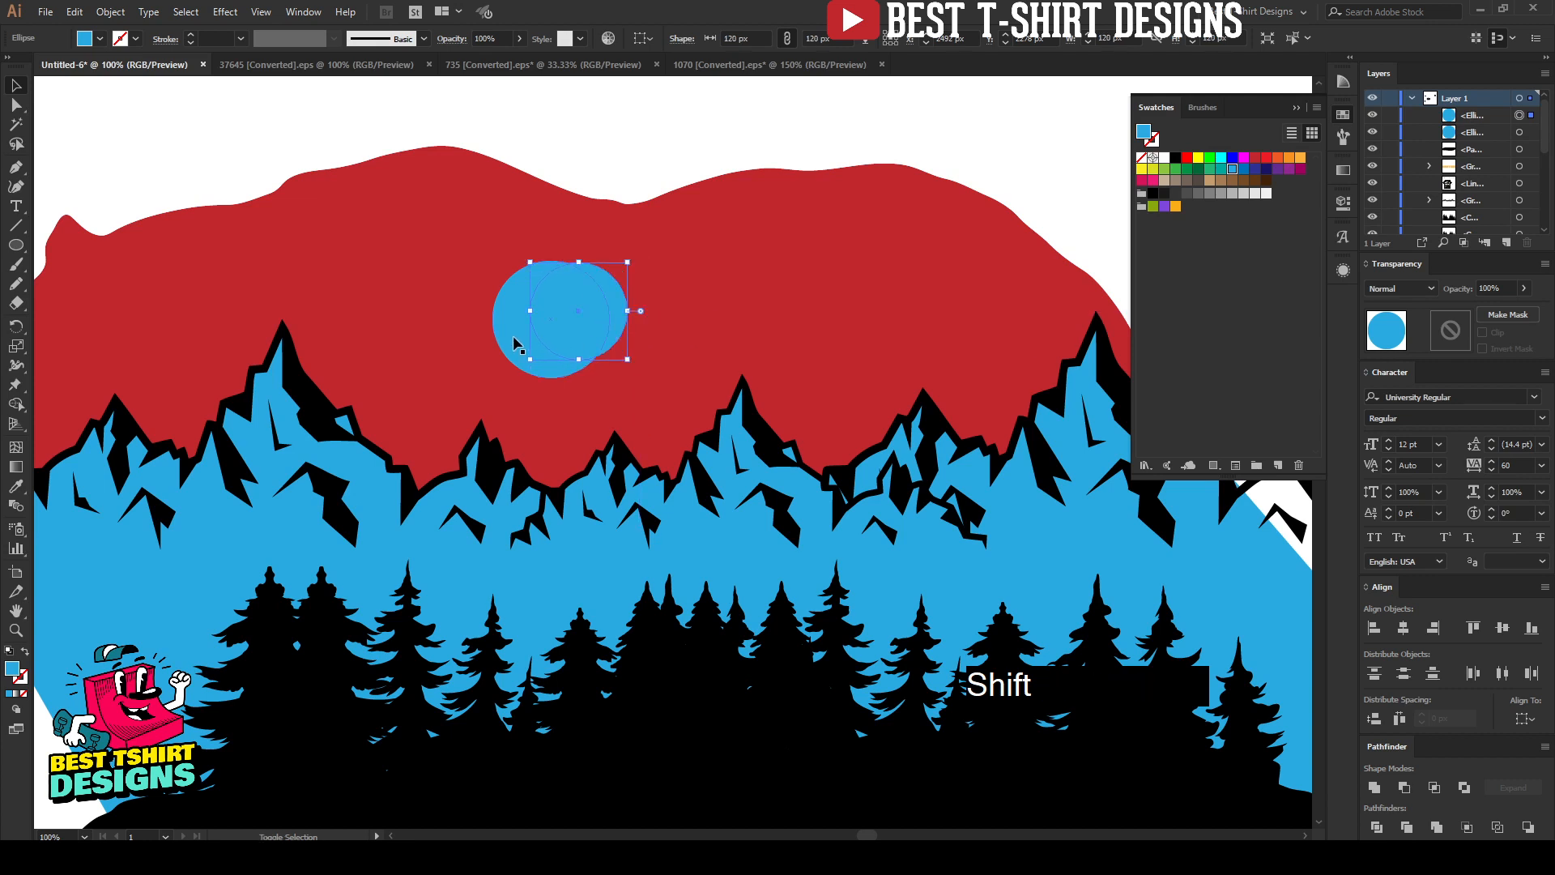
# Cut the smaller circle out of the larger one with Shape Builder, leaving a crescent moon, and shift the moon slightly lower
pyautogui.keyDown('shift'); pyautogui.click(515, 344); pyautogui.keyUp('shift')
pyautogui.hotkey('shift', 'm')
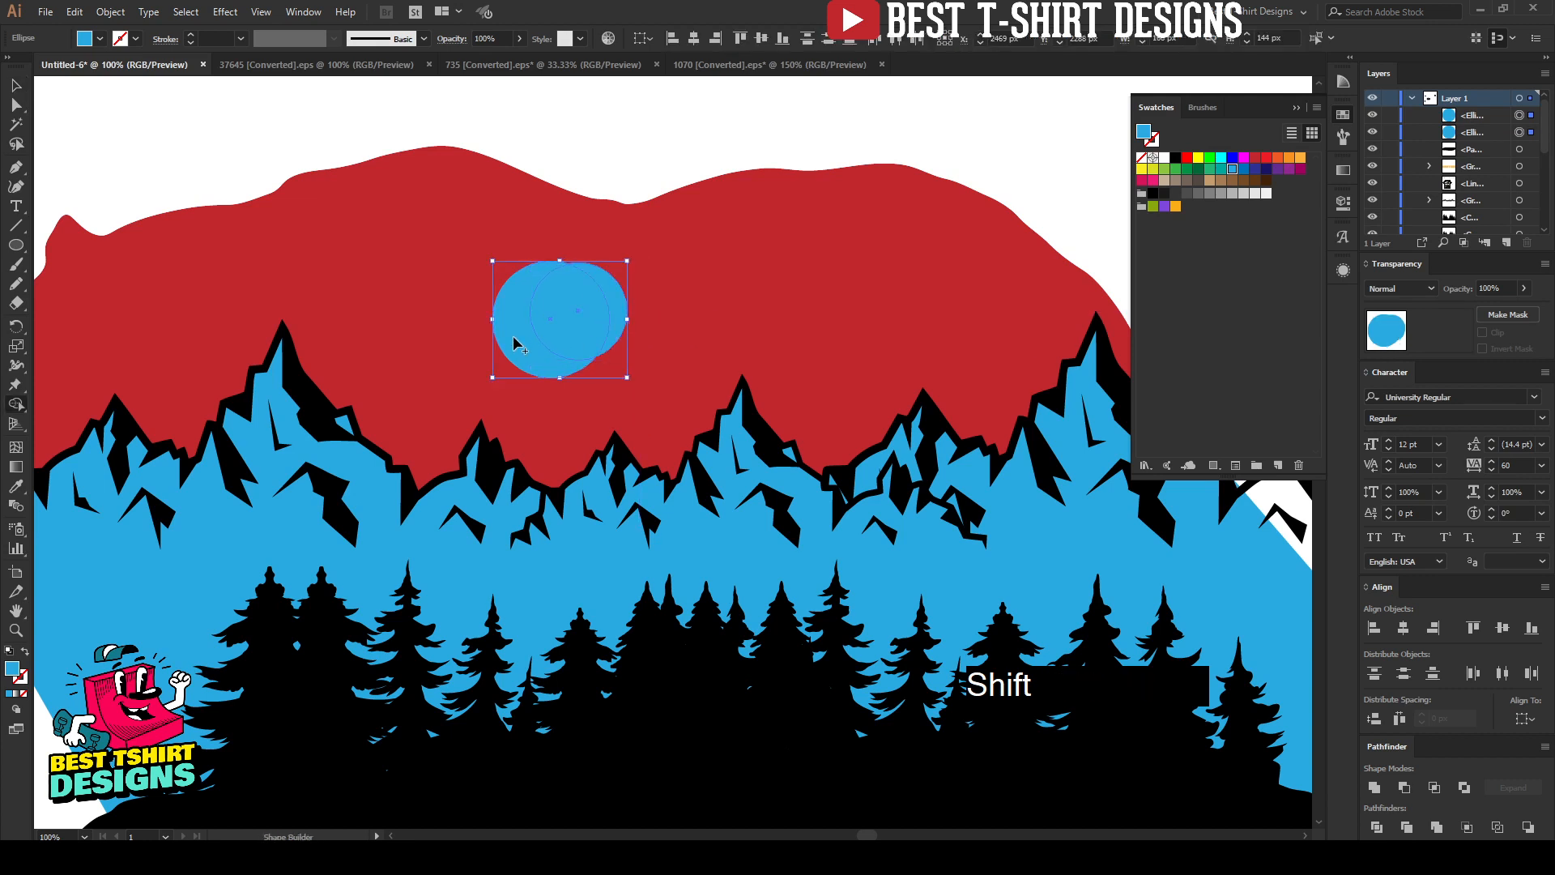
pyautogui.moveTo(585, 321); pyautogui.dragTo(639, 305)
pyautogui.press('v')
pyautogui.scroll(-1, 546, 282)
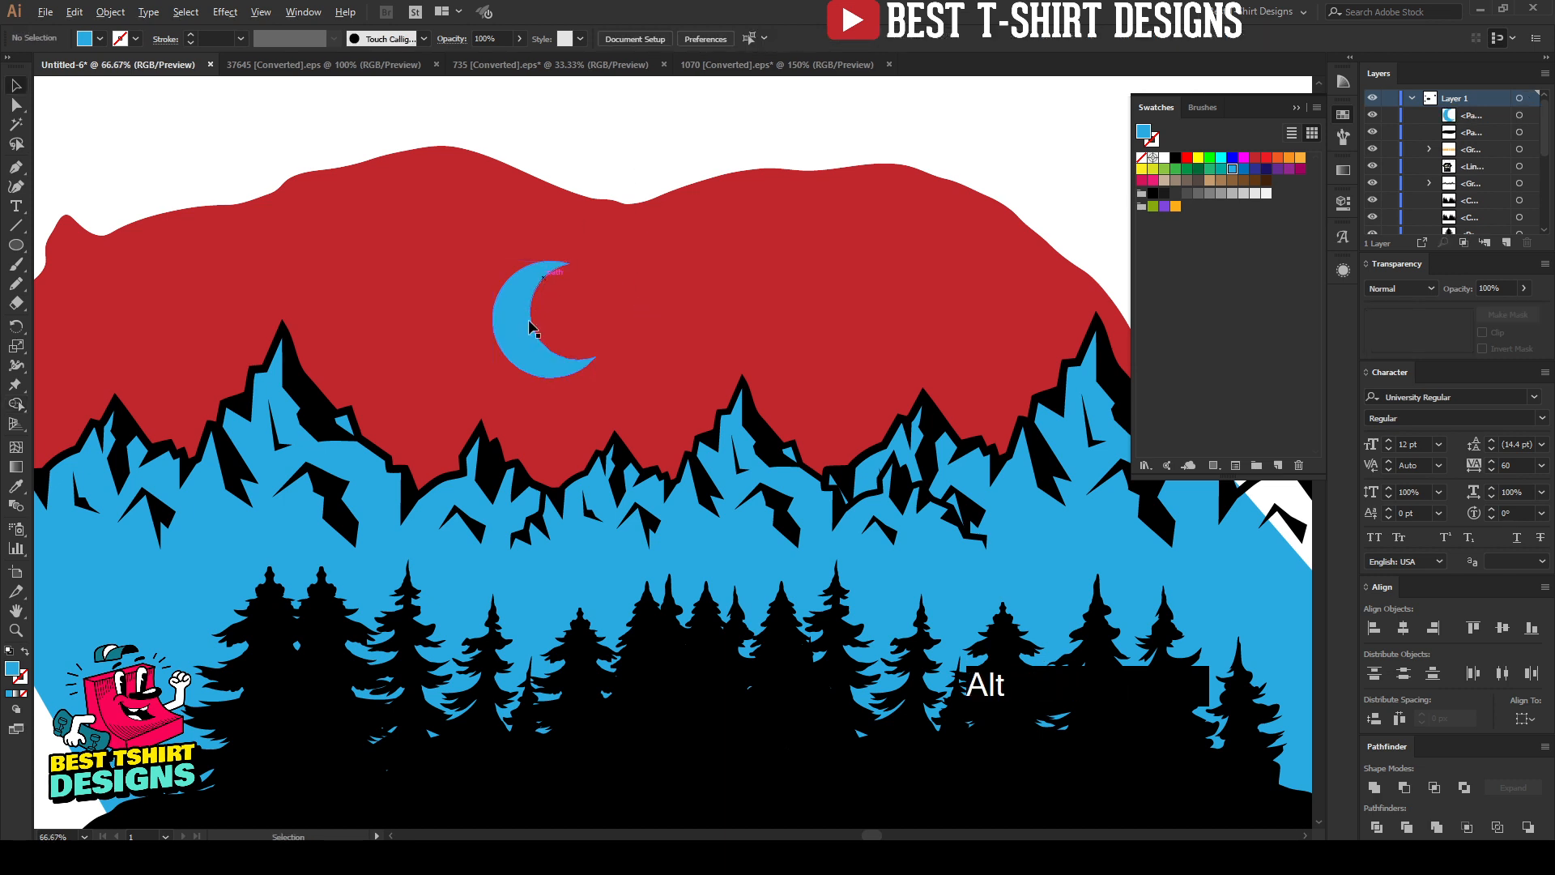
pyautogui.moveTo(535, 327); pyautogui.dragTo(550, 340)
pyautogui.click(693, 163)
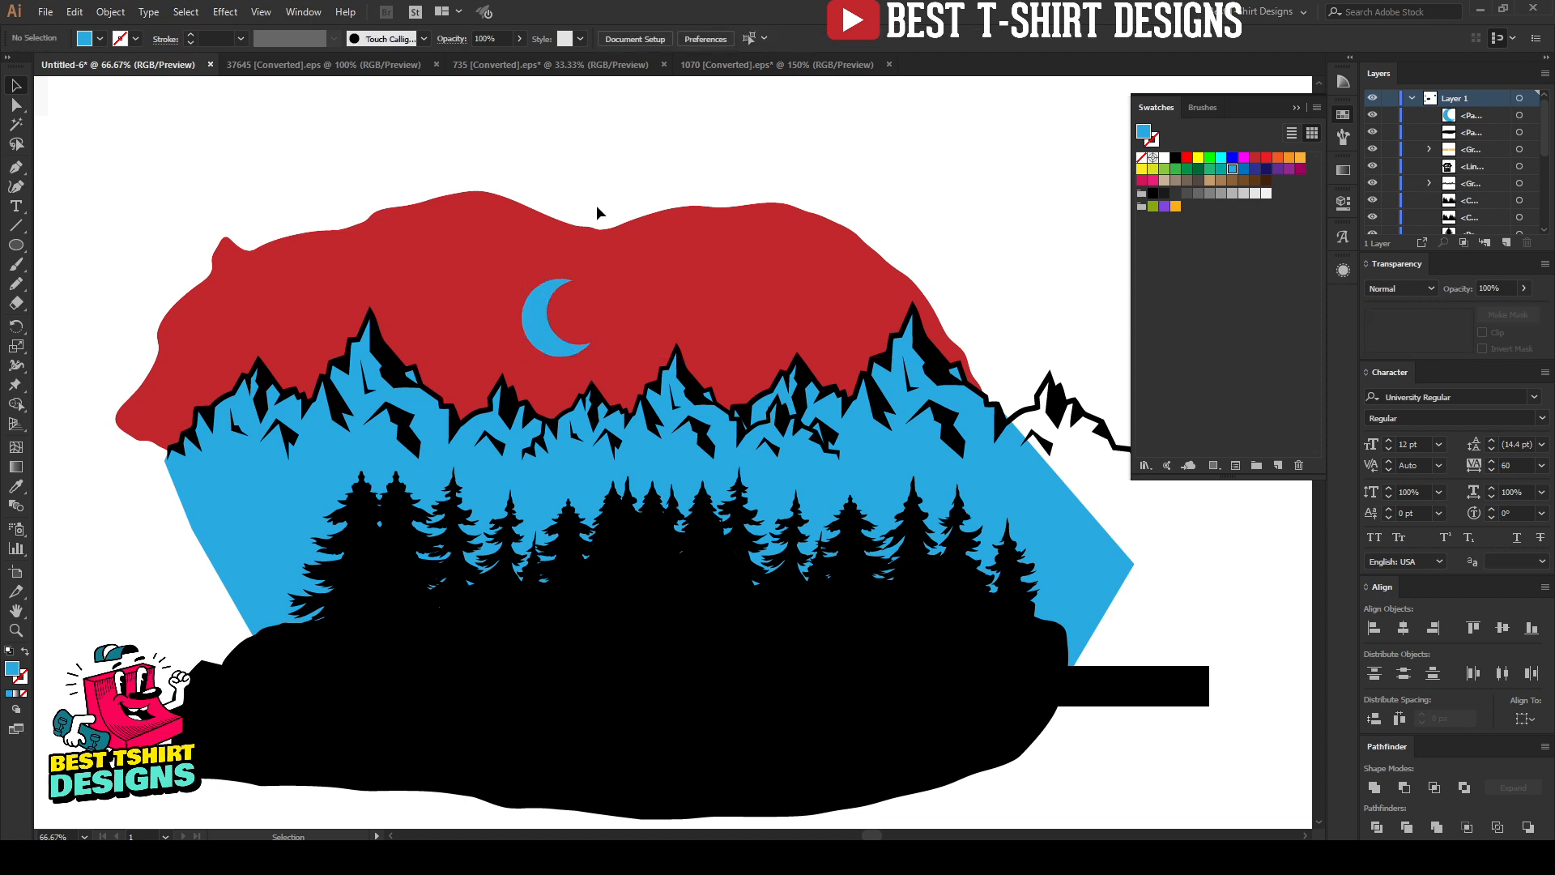
pyautogui.click(813, 146)
pyautogui.click(350, 221)
# Draw a small blue five-pointed star and scatter copies around the crescent moon, seven stars in all
pyautogui.click(16, 246)
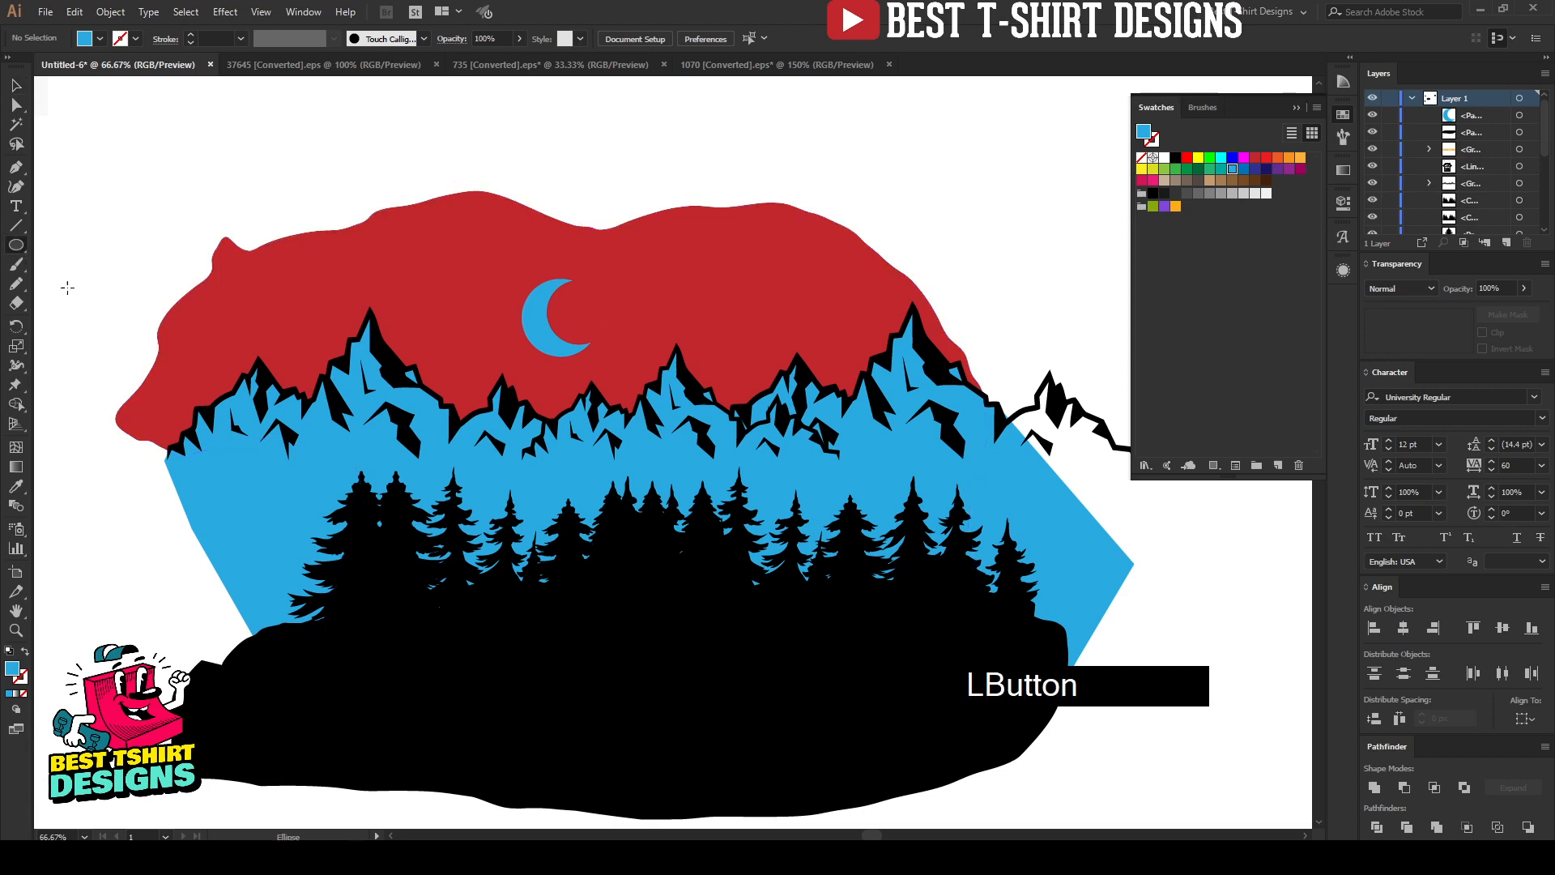
pyautogui.moveTo(16, 253); pyautogui.dragTo(48, 313)
pyautogui.scroll(1, 466, 318)
pyautogui.moveTo(452, 306)
pyautogui.mouseDown()
pyautogui.moveTo(455, 410)
pyautogui.moveTo(514, 408)
pyautogui.moveTo(749, 280)
pyautogui.moveTo(826, 444)
pyautogui.moveTo(805, 456)
pyautogui.moveTo(937, 308)
pyautogui.moveTo(582, 158)
pyautogui.moveTo(1074, 443)
pyautogui.mouseUp()
pyautogui.press('v')
pyautogui.scroll(1, 451, 307)
pyautogui.scroll(-2, 672, 344)
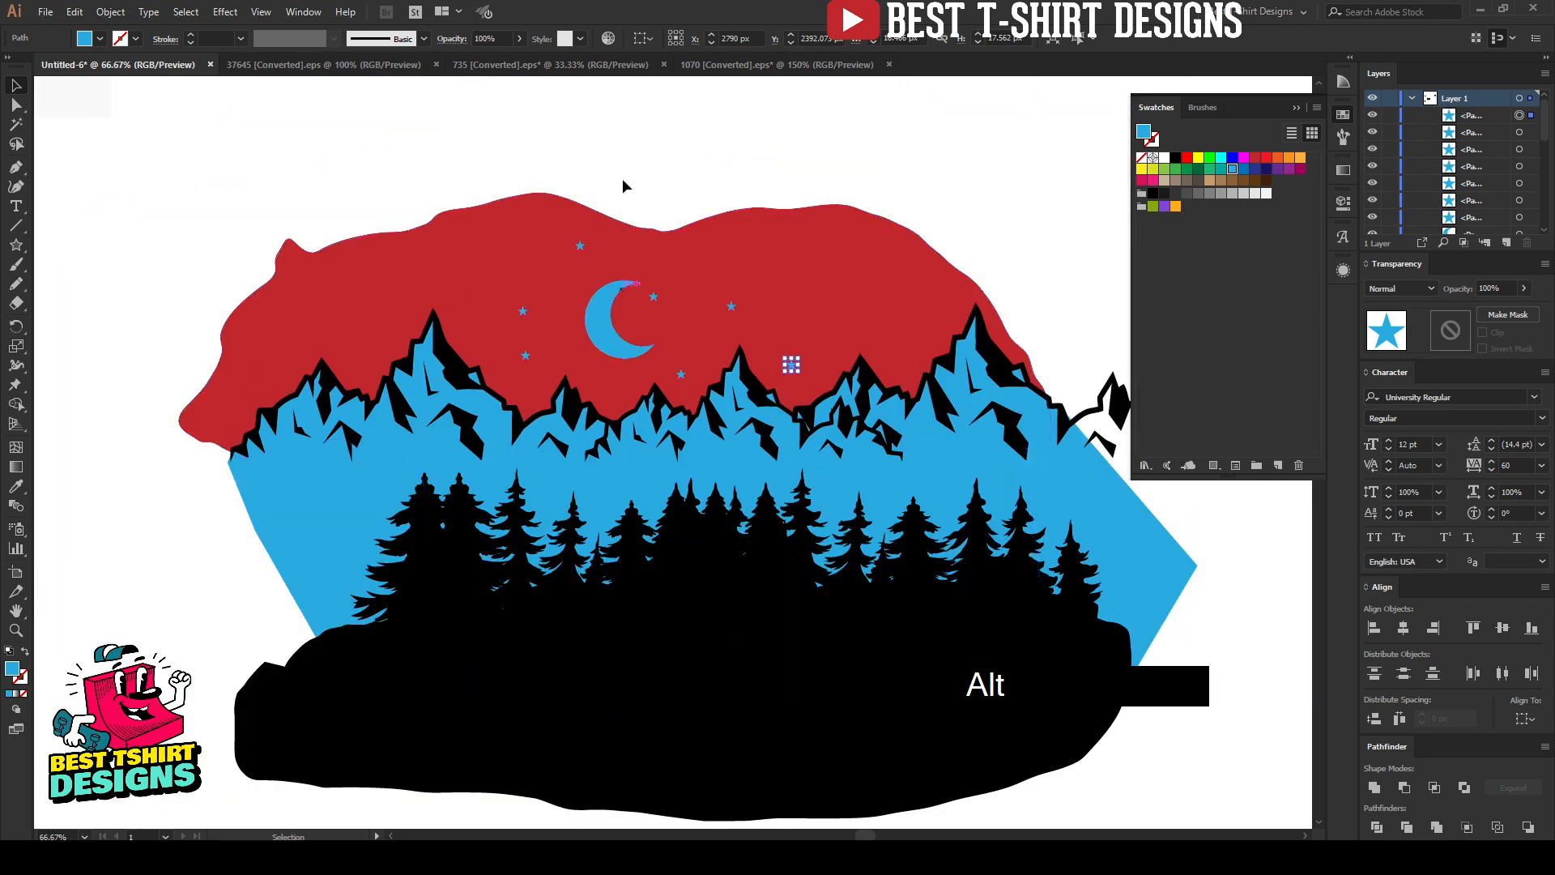
pyautogui.click(658, 153)
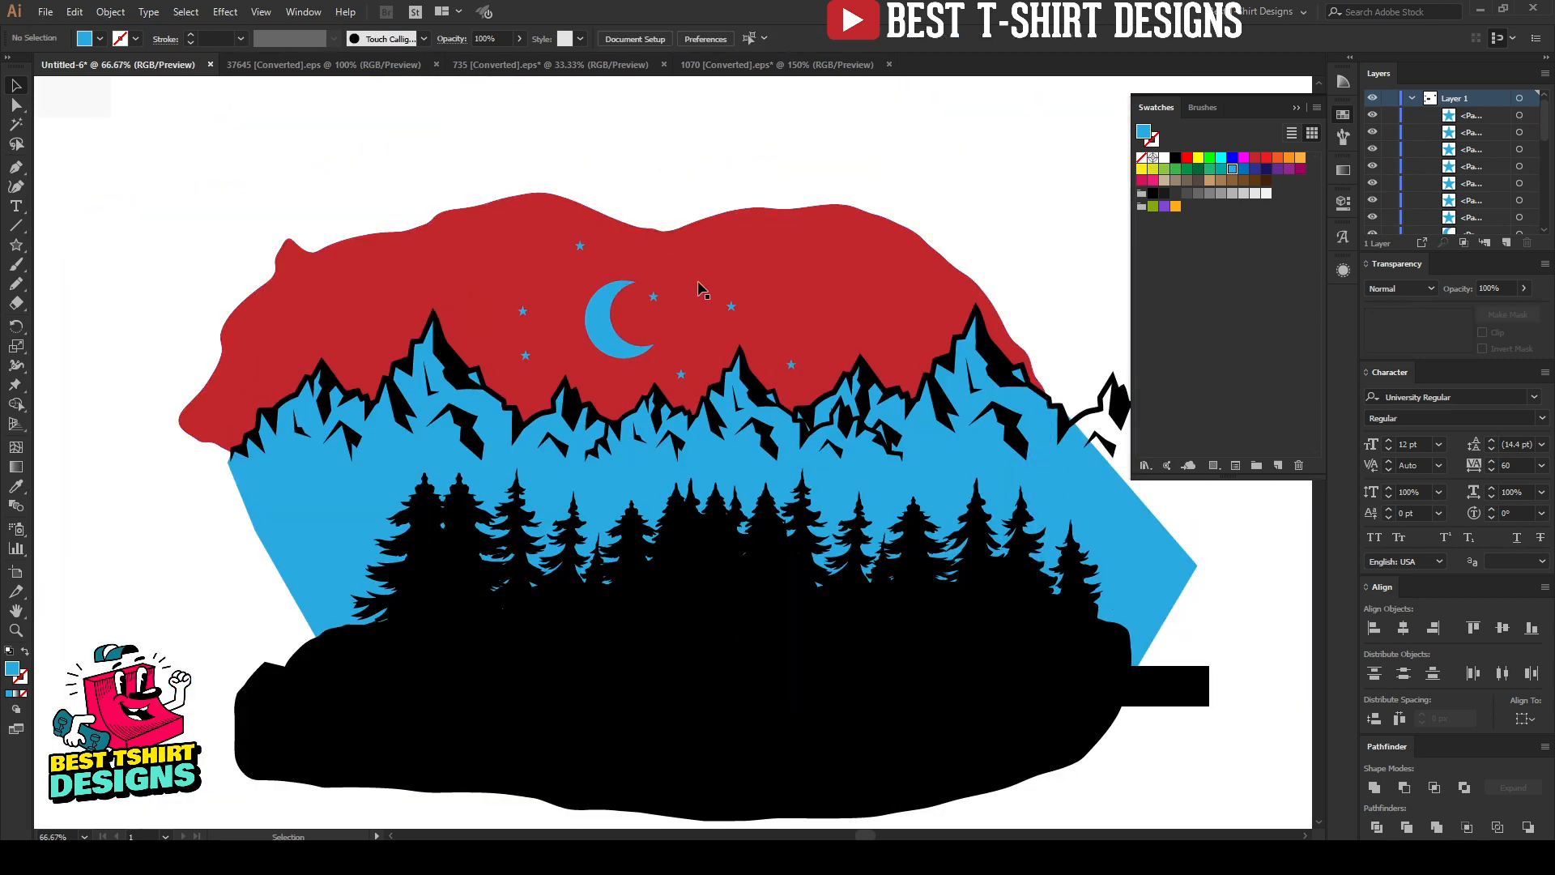
# Draw a 16 px blue dot above the head-side mountains and place two copies between it and the moon
pyautogui.scroll(2, 791, 368)
pyautogui.scroll(-1, 792, 395)
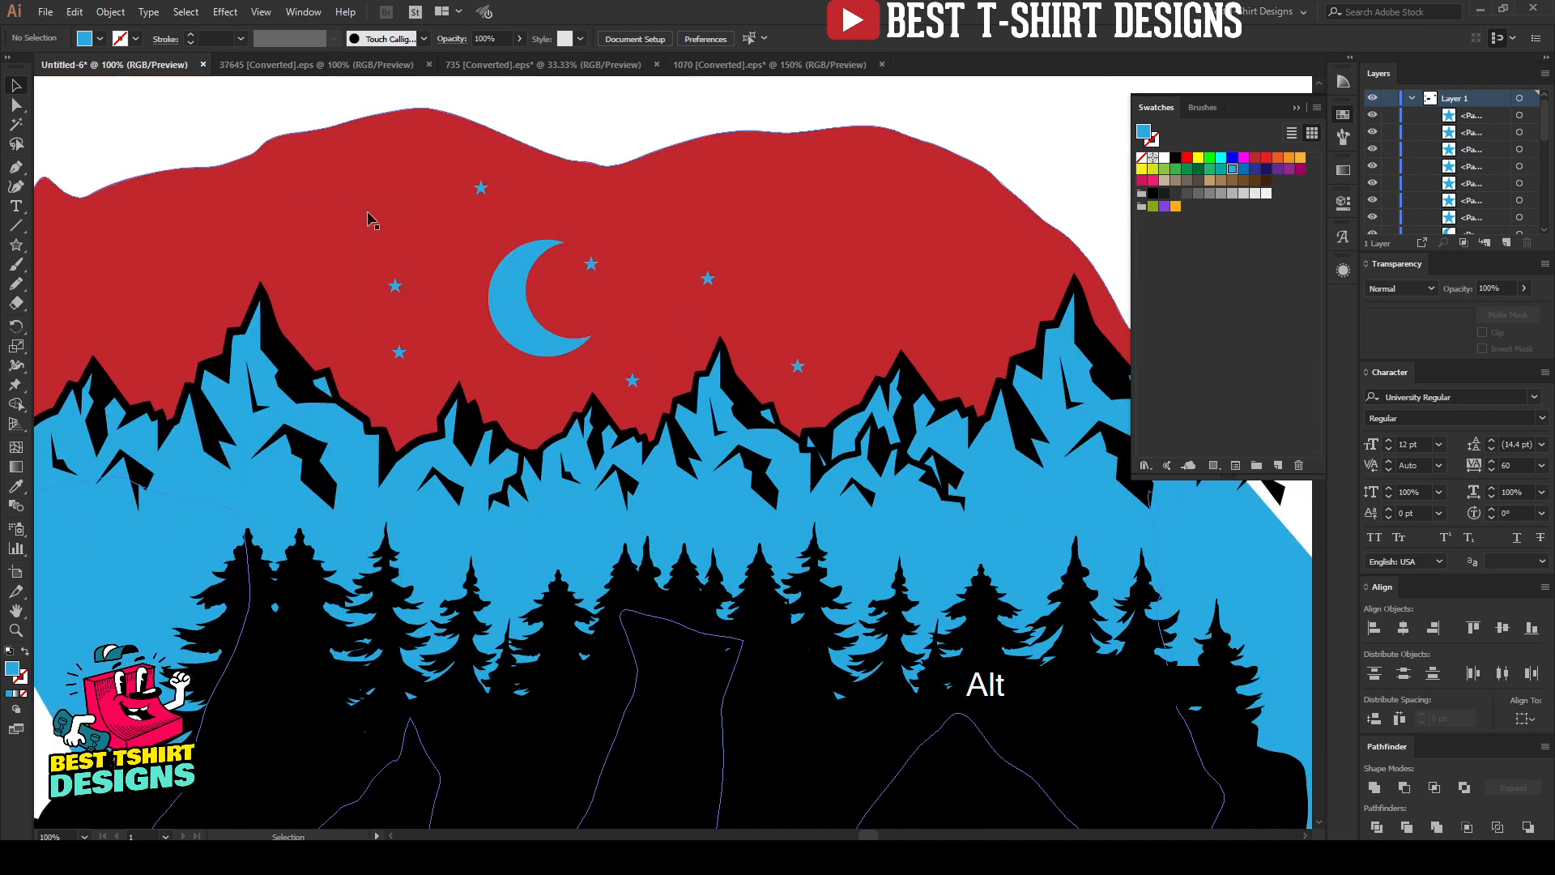
pyautogui.click(16, 245)
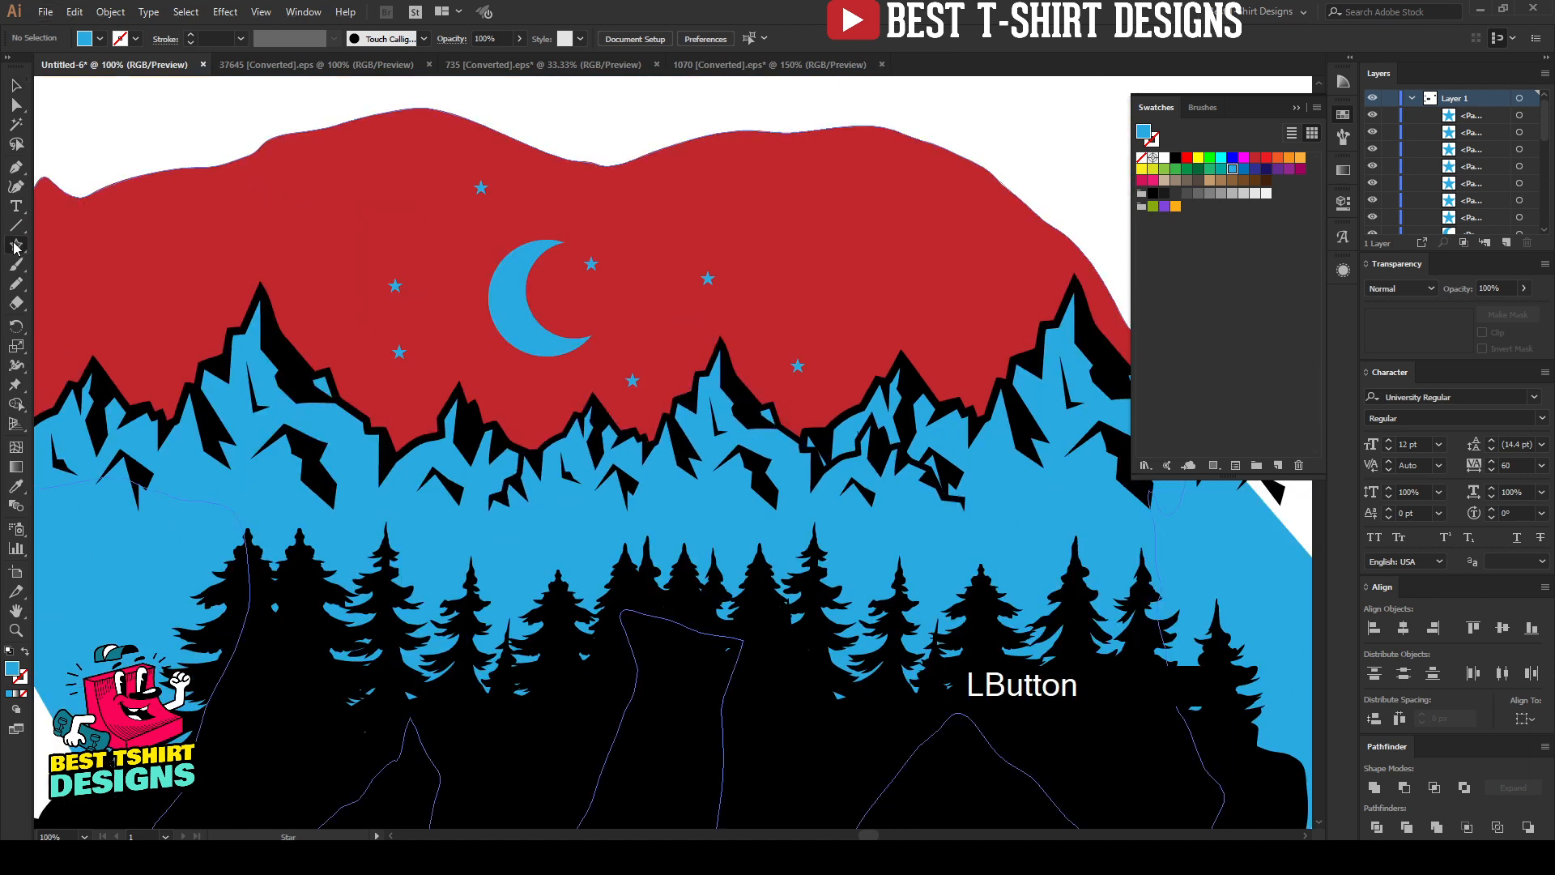
pyautogui.moveTo(18, 252); pyautogui.dragTo(106, 279)
pyautogui.scroll(-1, 737, 373)
pyautogui.scroll(1, 330, 239)
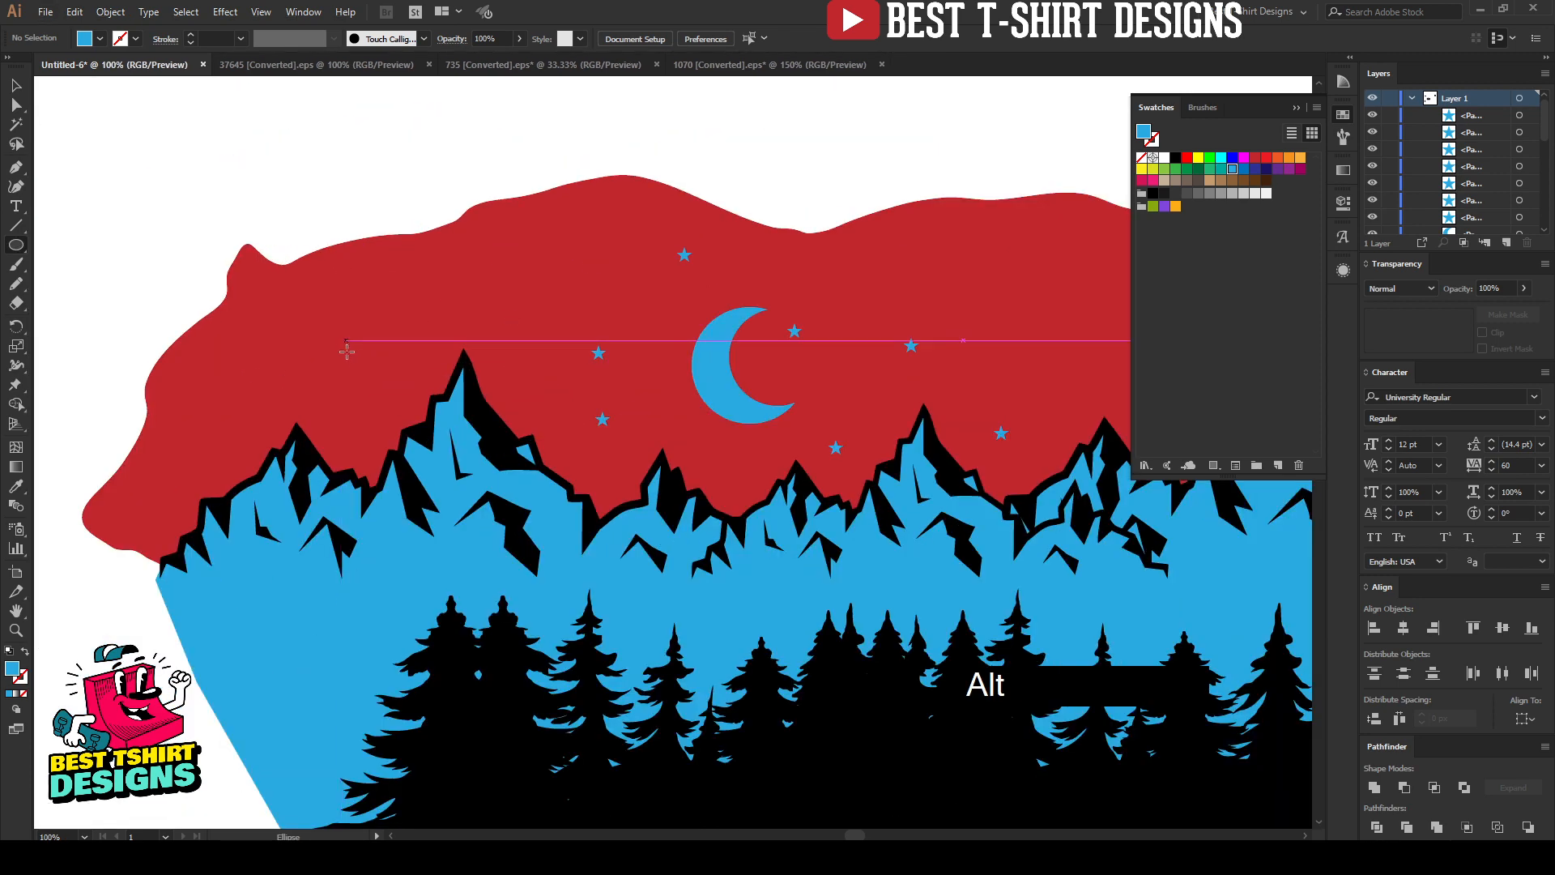
pyautogui.moveTo(357, 376)
pyautogui.mouseDown()
pyautogui.moveTo(381, 422)
pyautogui.moveTo(372, 408)
pyautogui.moveTo(614, 444)
pyautogui.moveTo(735, 245)
pyautogui.mouseUp()
# Place three more copies of the 16 px dot in the sky on the tail side of the moon
pyautogui.scroll(1, 368, 381)
pyautogui.press('space')
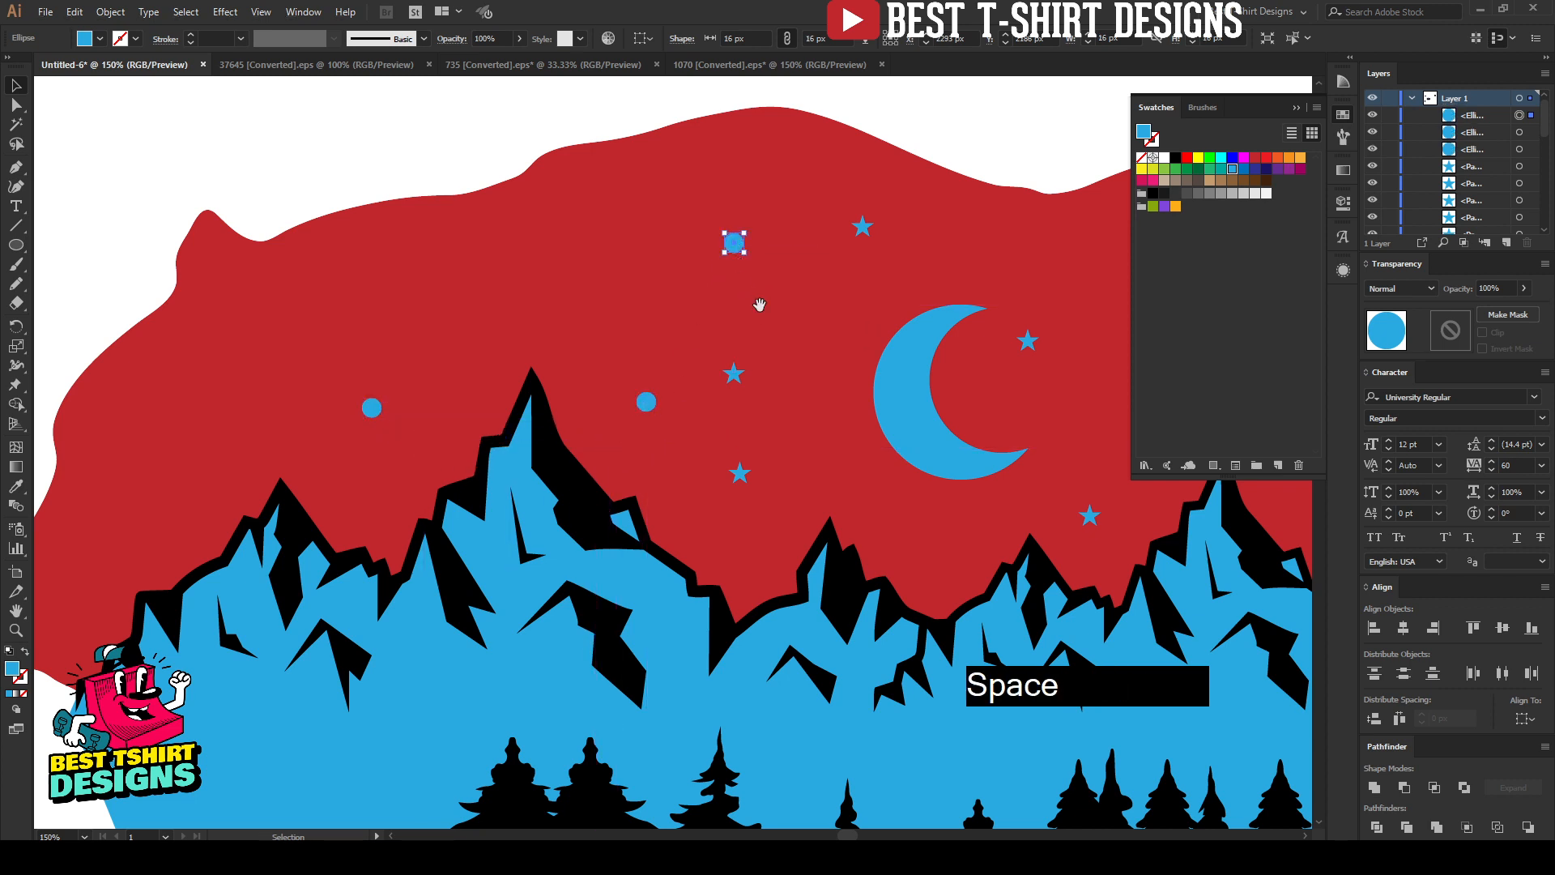
pyautogui.moveTo(760, 304); pyautogui.dragTo(366, 244)
pyautogui.moveTo(340, 182); pyautogui.dragTo(955, 329)
pyautogui.scroll(-1, 958, 384)
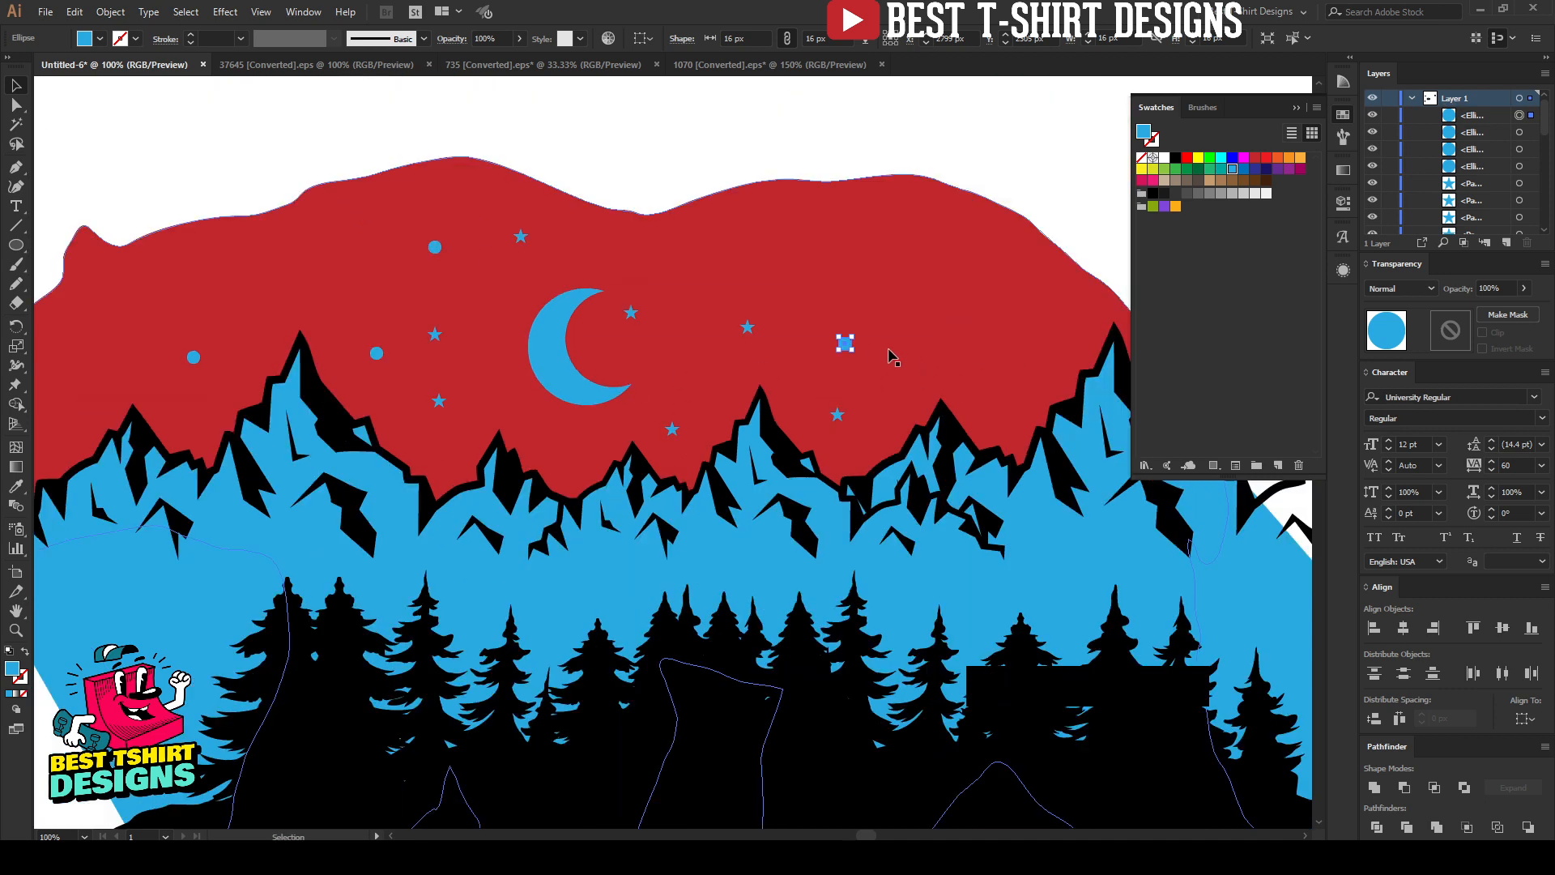
pyautogui.moveTo(848, 351); pyautogui.dragTo(814, 527)
# Reshape a dot copy into a thin 6 × 88 px ellipse and cross it with a horizontal copy and a diagonal copy about 114 px long
pyautogui.scroll(3, 849, 241)
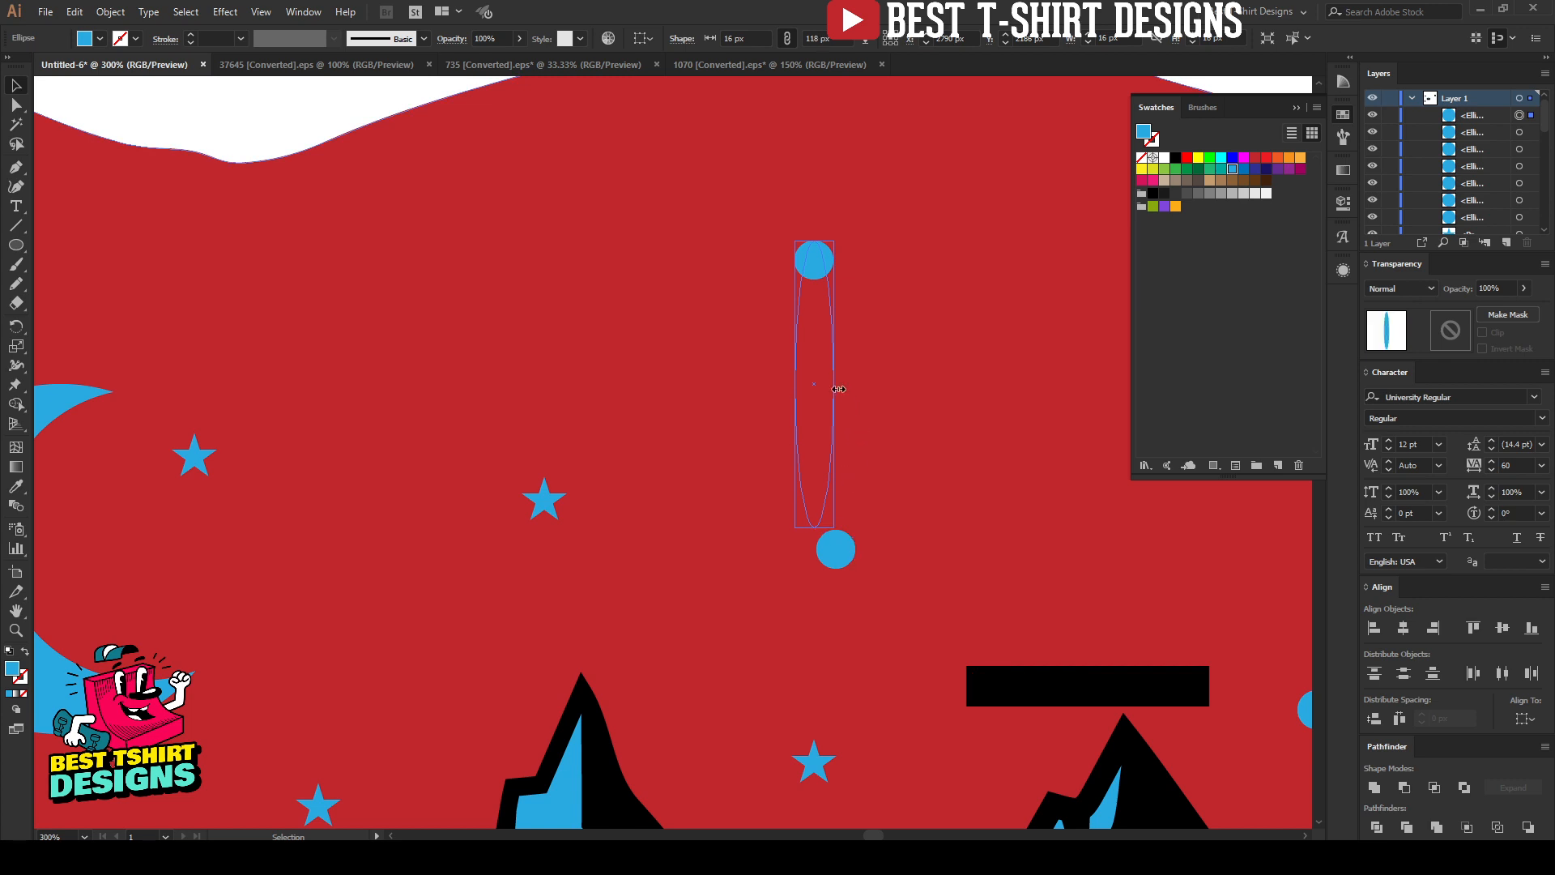
pyautogui.moveTo(834, 383); pyautogui.dragTo(814, 384)
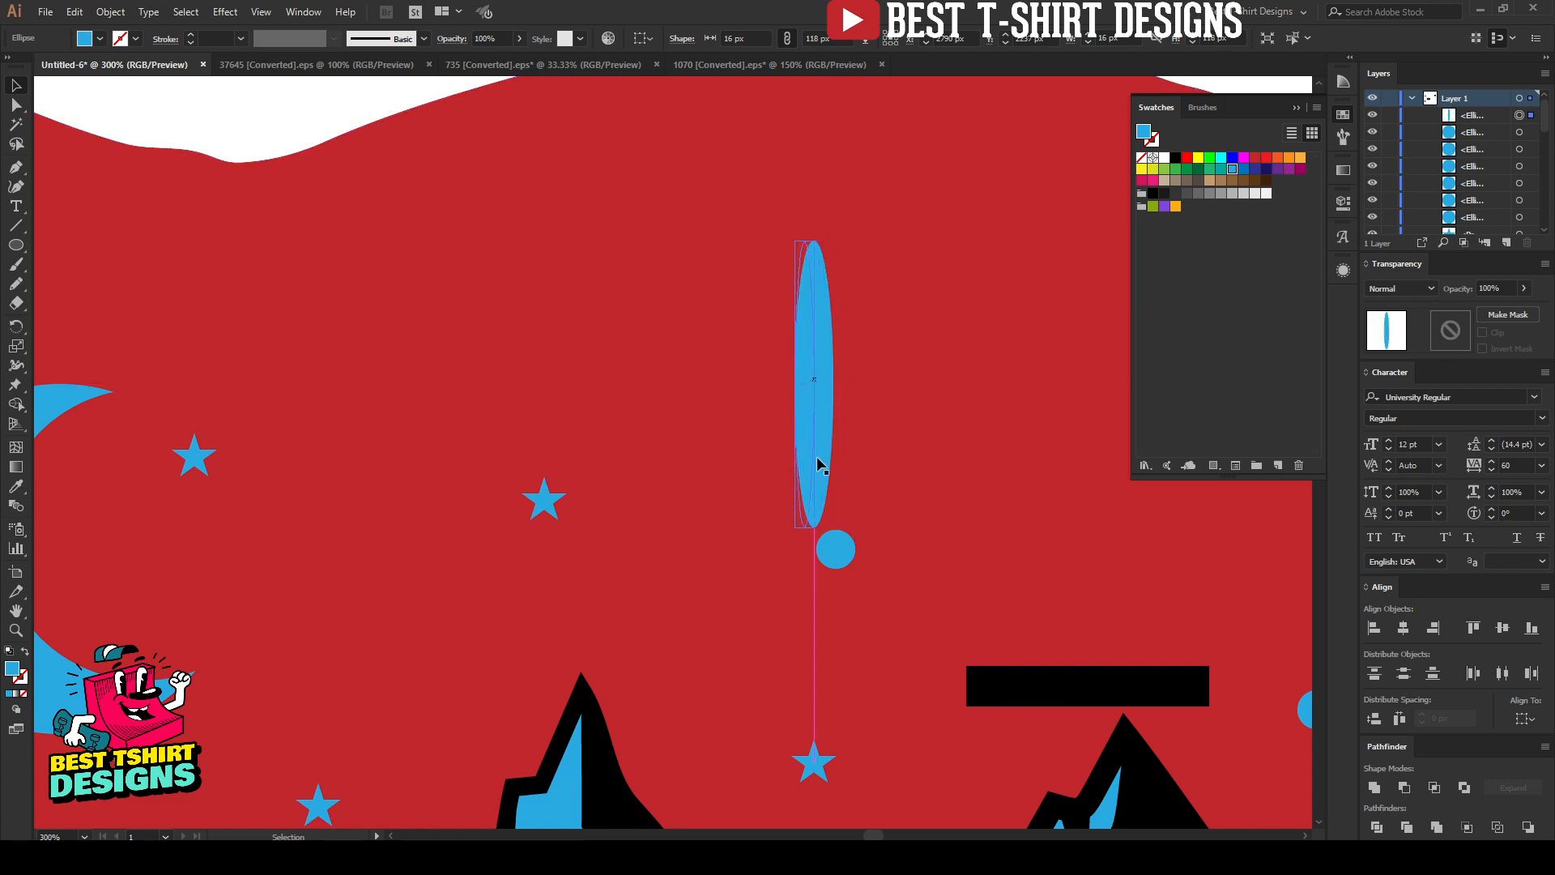
pyautogui.moveTo(813, 526); pyautogui.dragTo(936, 454)
pyautogui.hotkey('ctrl', 'c')
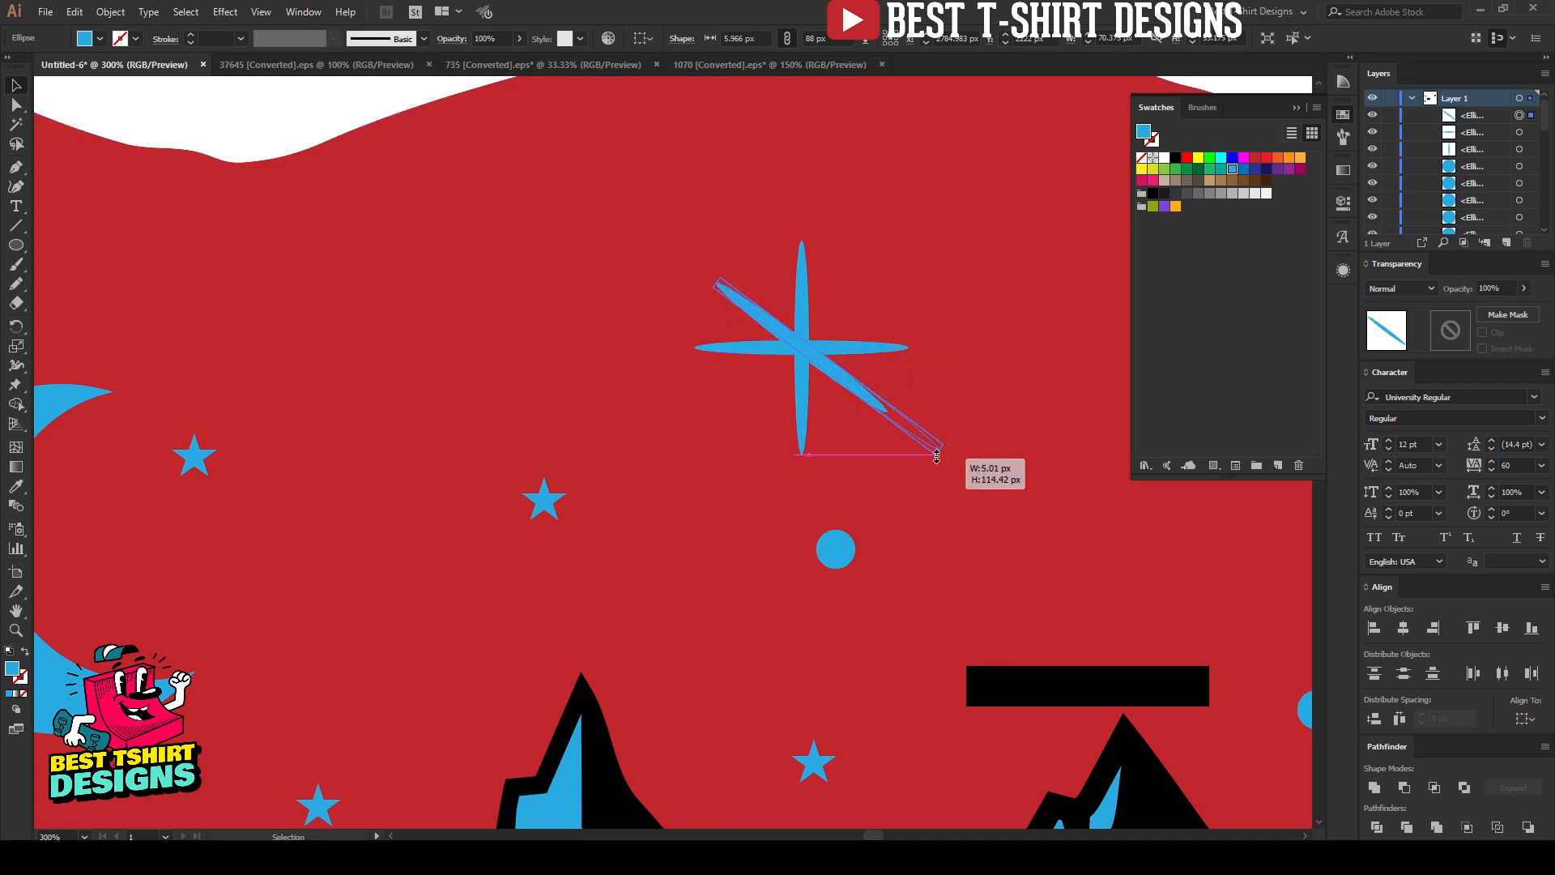
pyautogui.scroll(1, 770, 304)
pyautogui.moveTo(842, 391); pyautogui.dragTo(820, 340)
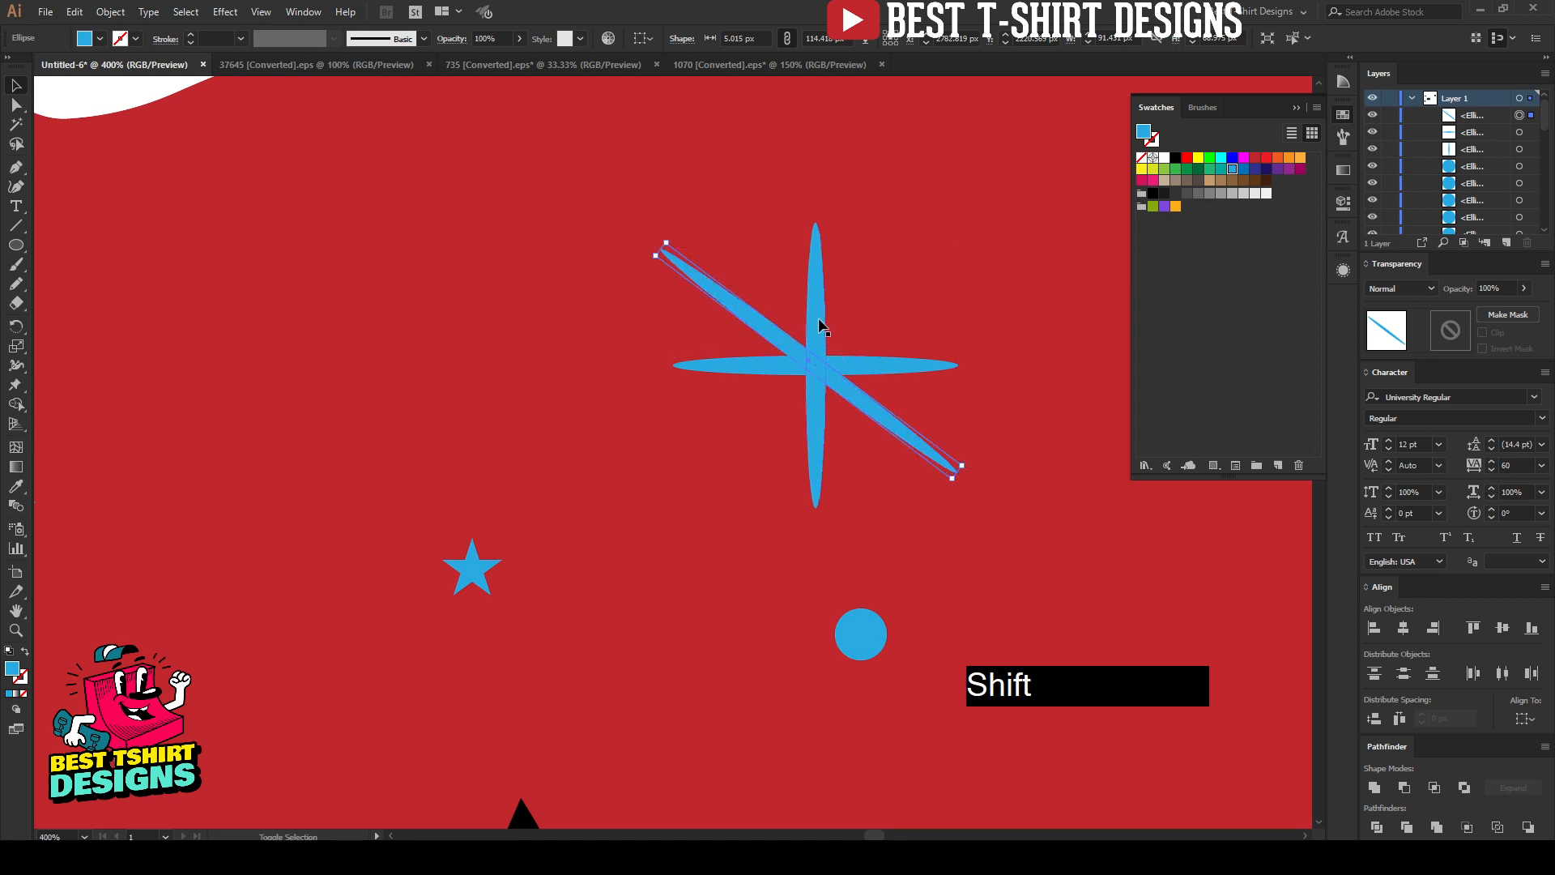
# Align the centres of the vertical, horizontal and diagonal ellipses both horizontally and vertically
pyautogui.keyDown('shift'); pyautogui.click(857, 360); pyautogui.keyUp('shift')
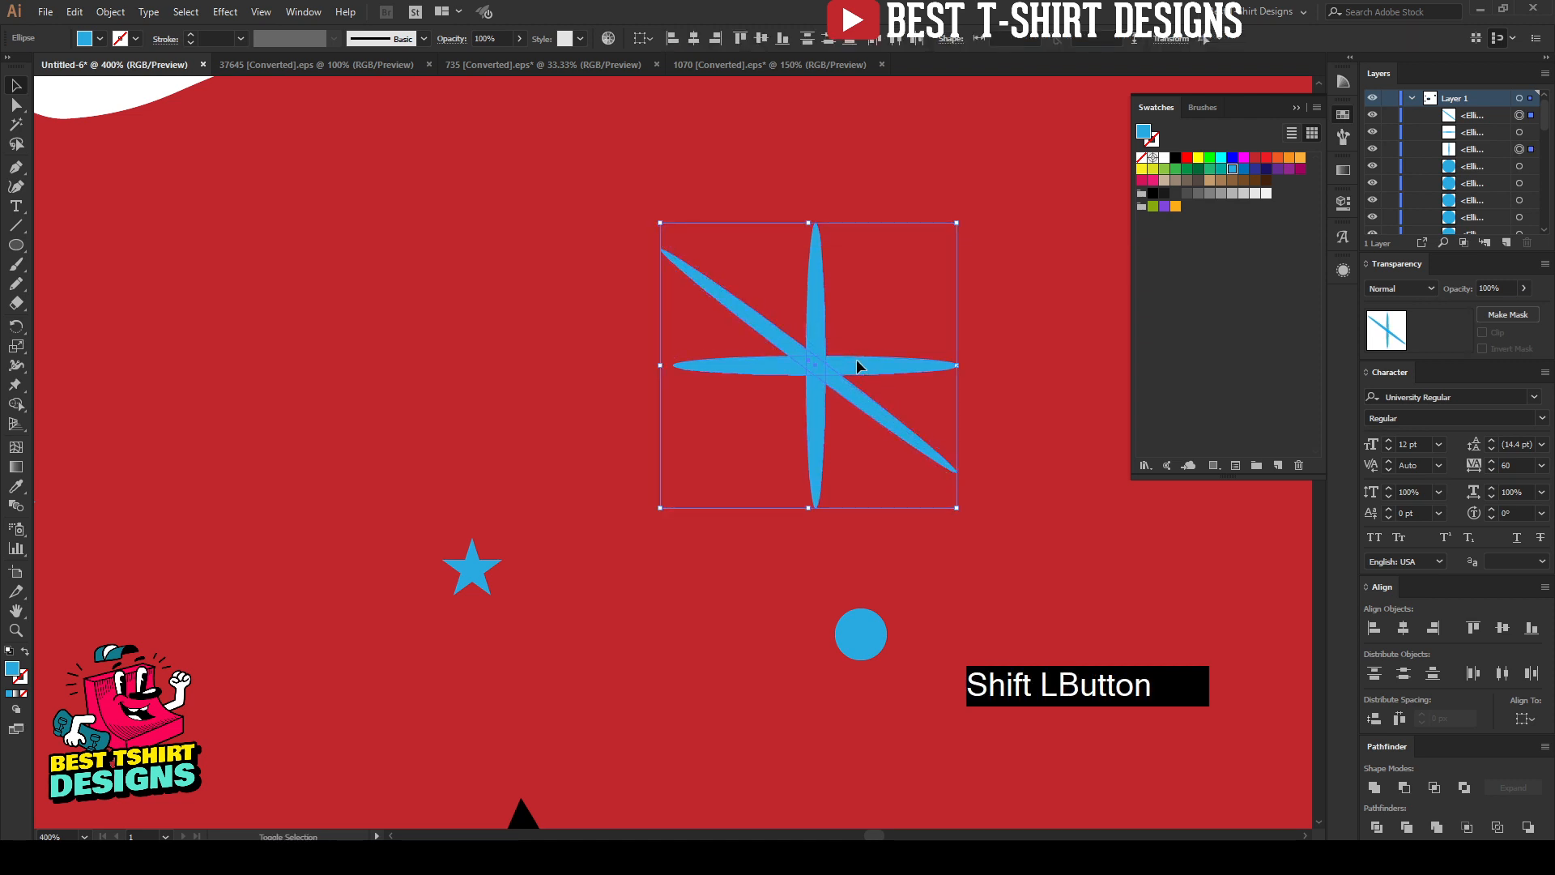
pyautogui.click(694, 38)
pyautogui.click(763, 38)
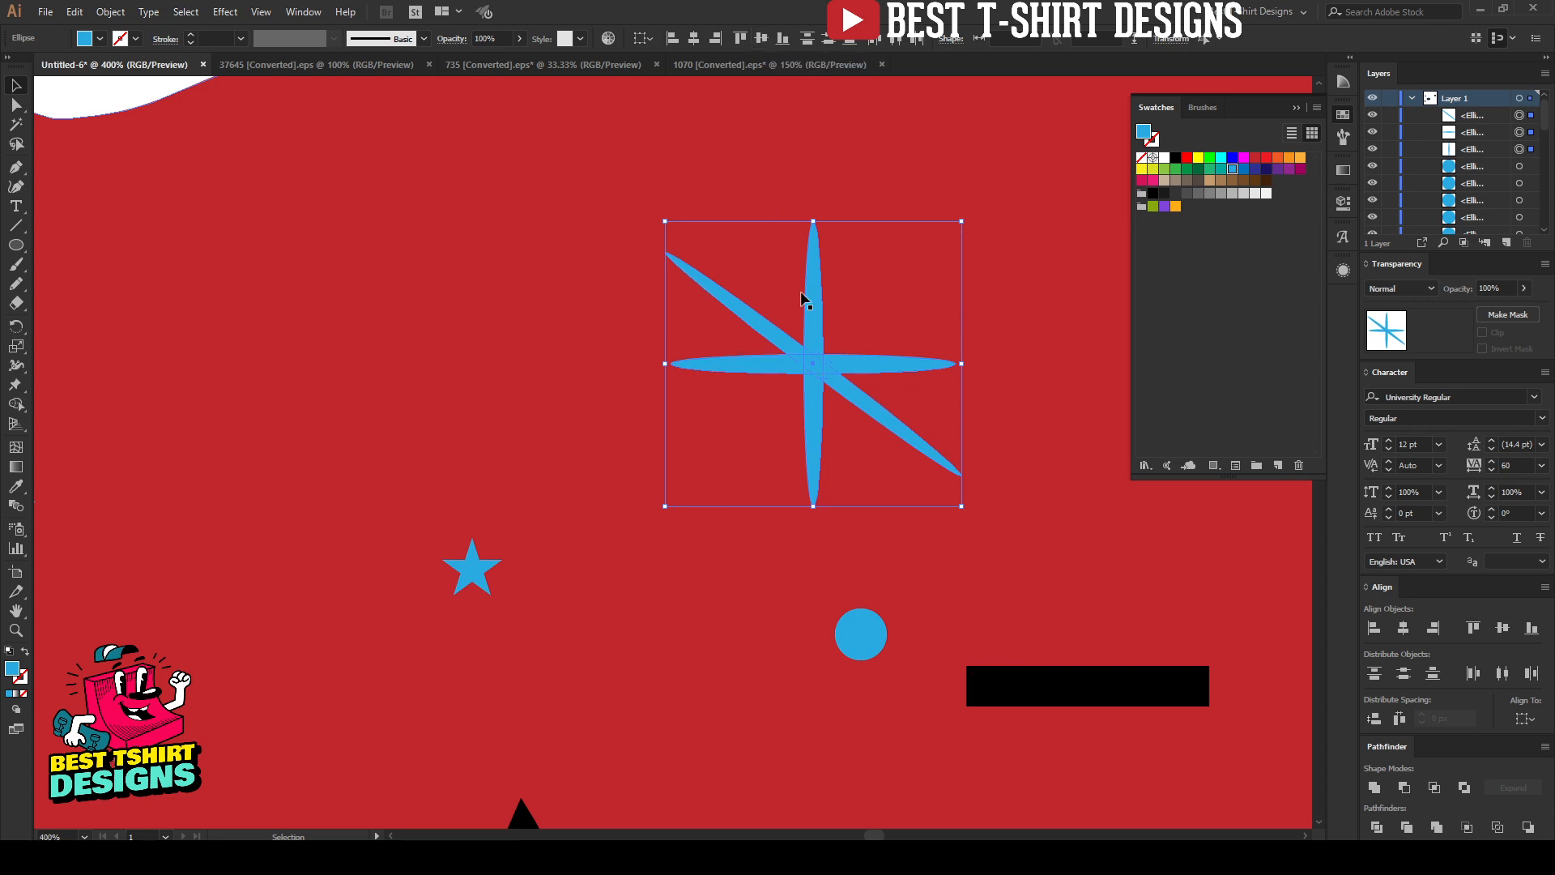
pyautogui.click(886, 340)
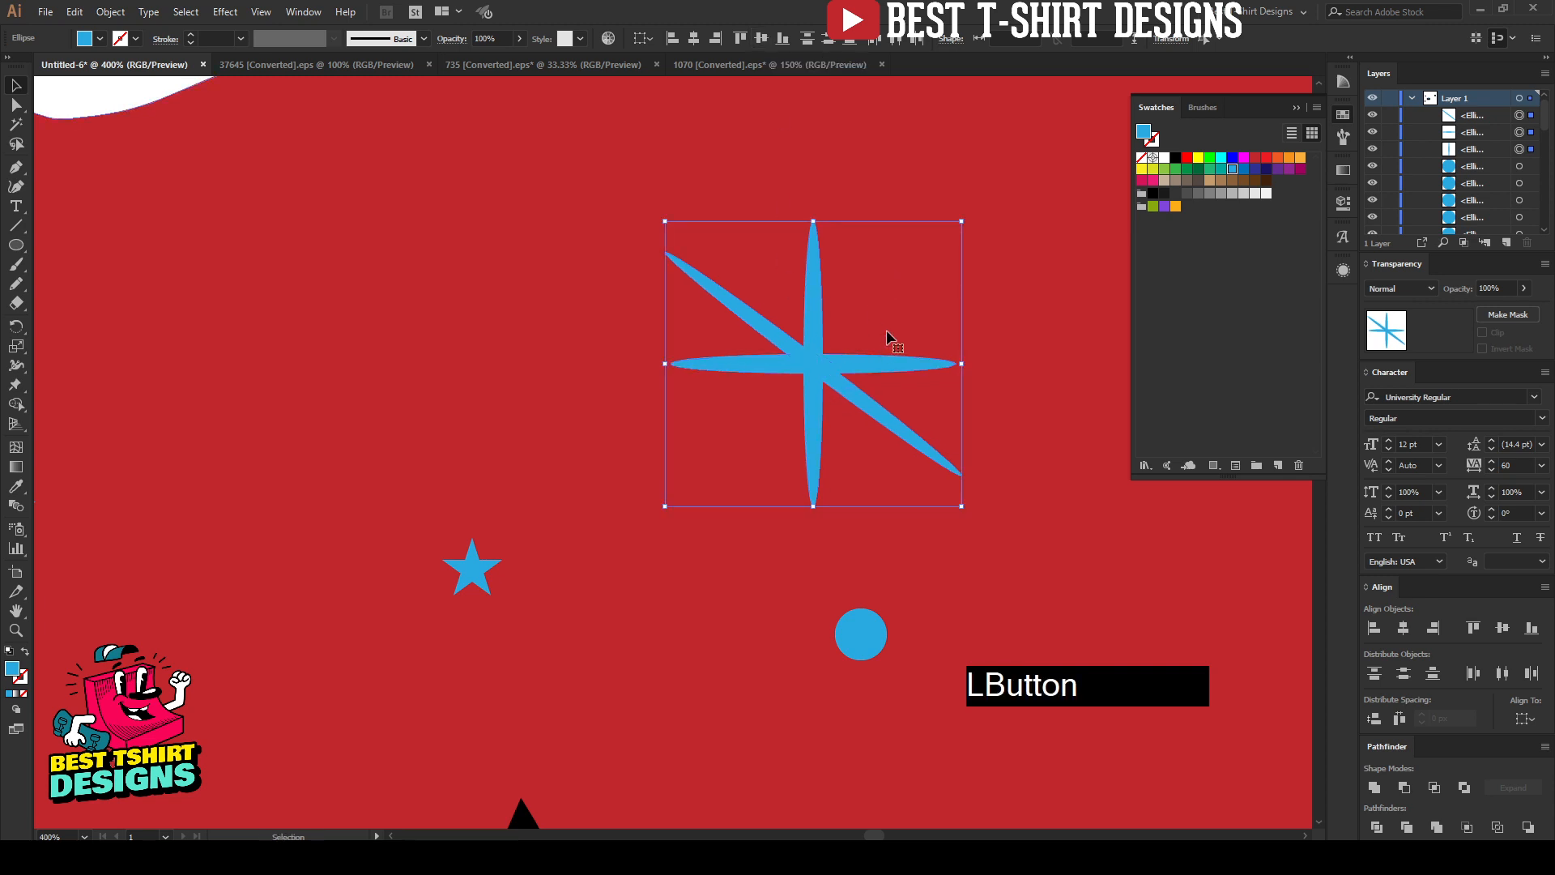
# Reflect a copy of the diagonal ellipse to complete an eight-pointed starburst
pyautogui.click(897, 430)
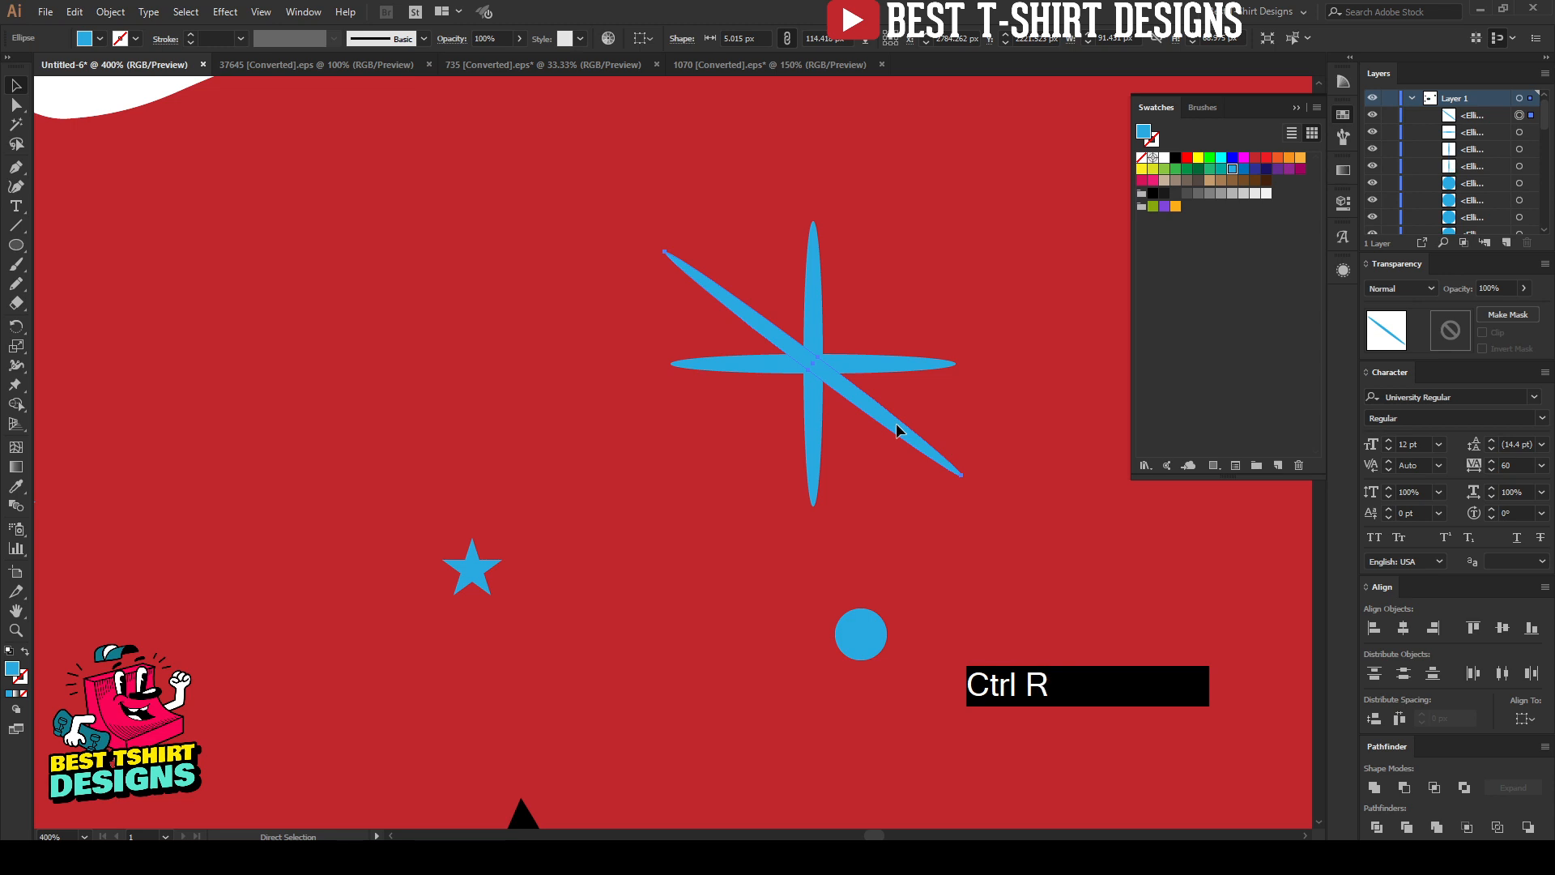
pyautogui.hotkey('ctrl', 'r')
pyautogui.click(1114, 628)
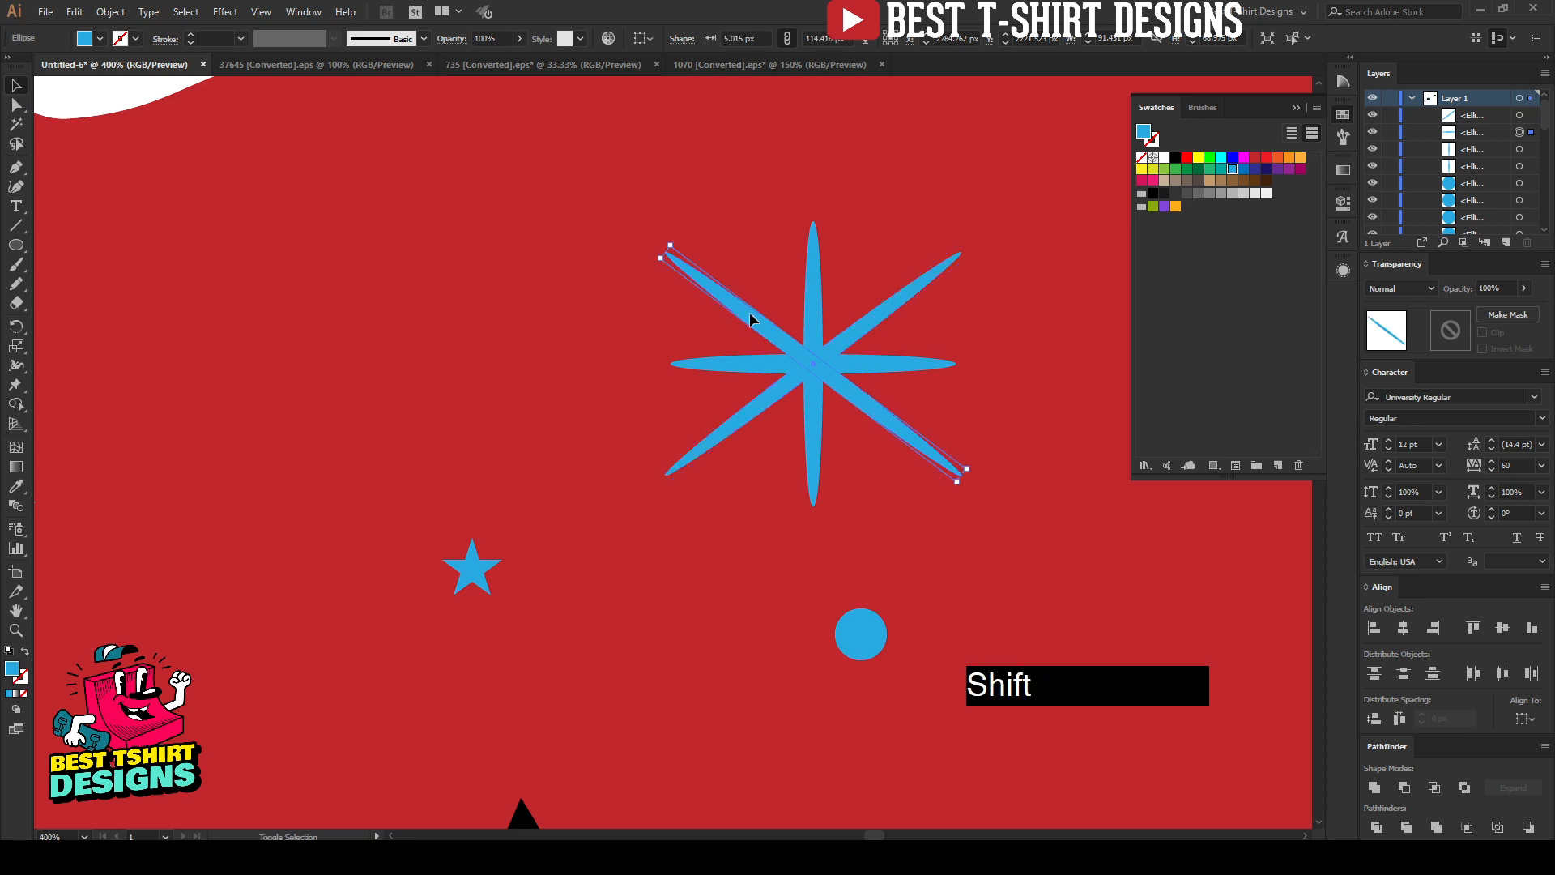
# Select all four starburst ellipses and scale them down proportionally around their centre to about a third of their size
pyautogui.keyDown('shift'); pyautogui.click(805, 305); pyautogui.keyUp('shift')
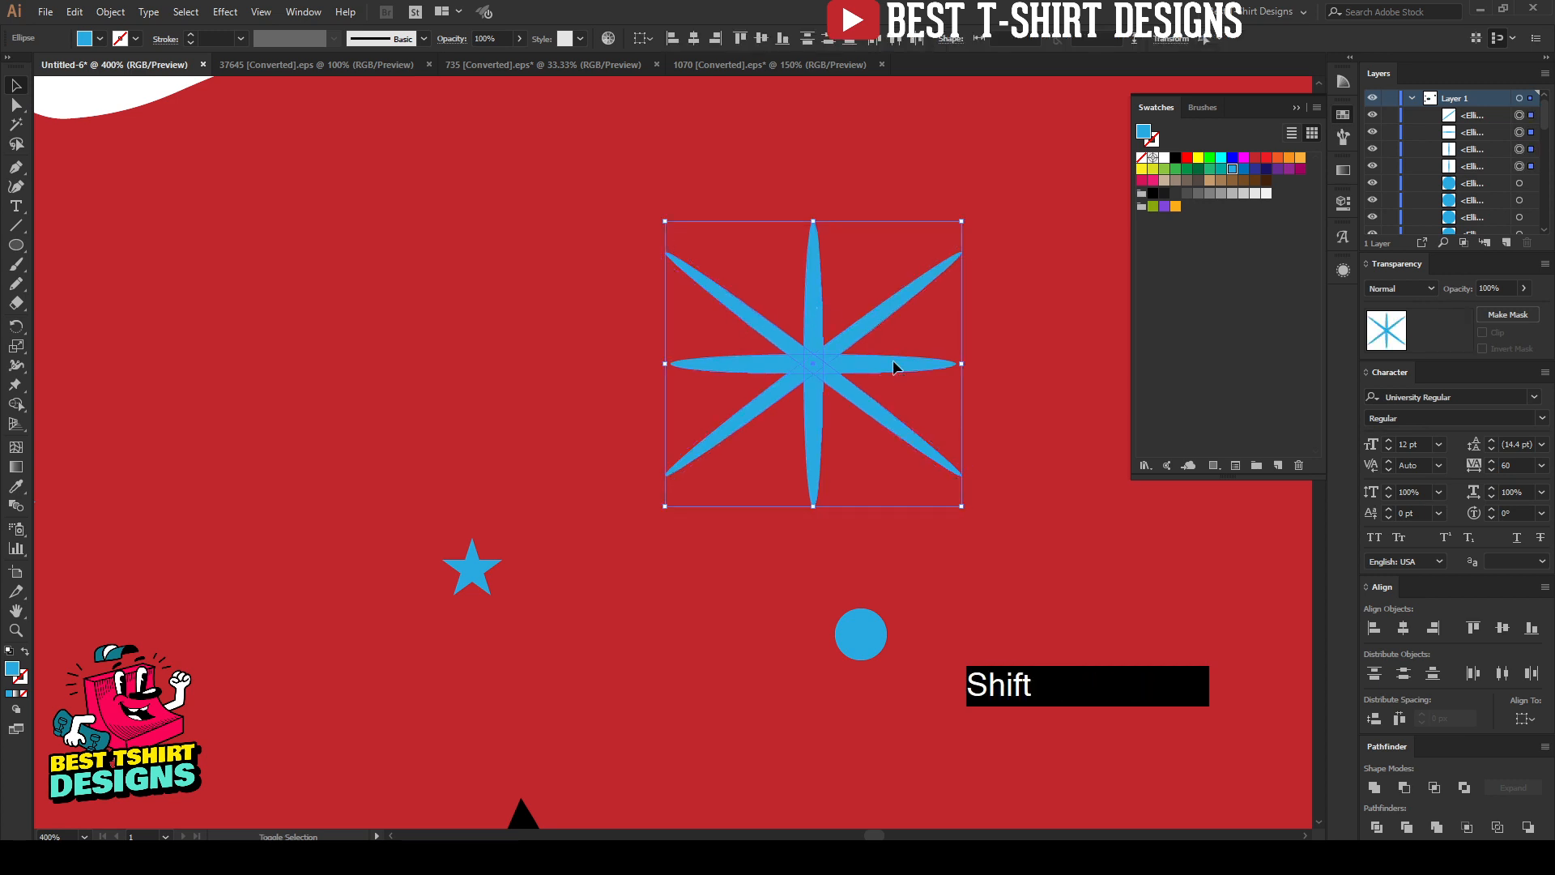
pyautogui.scroll(-3, 749, 362)
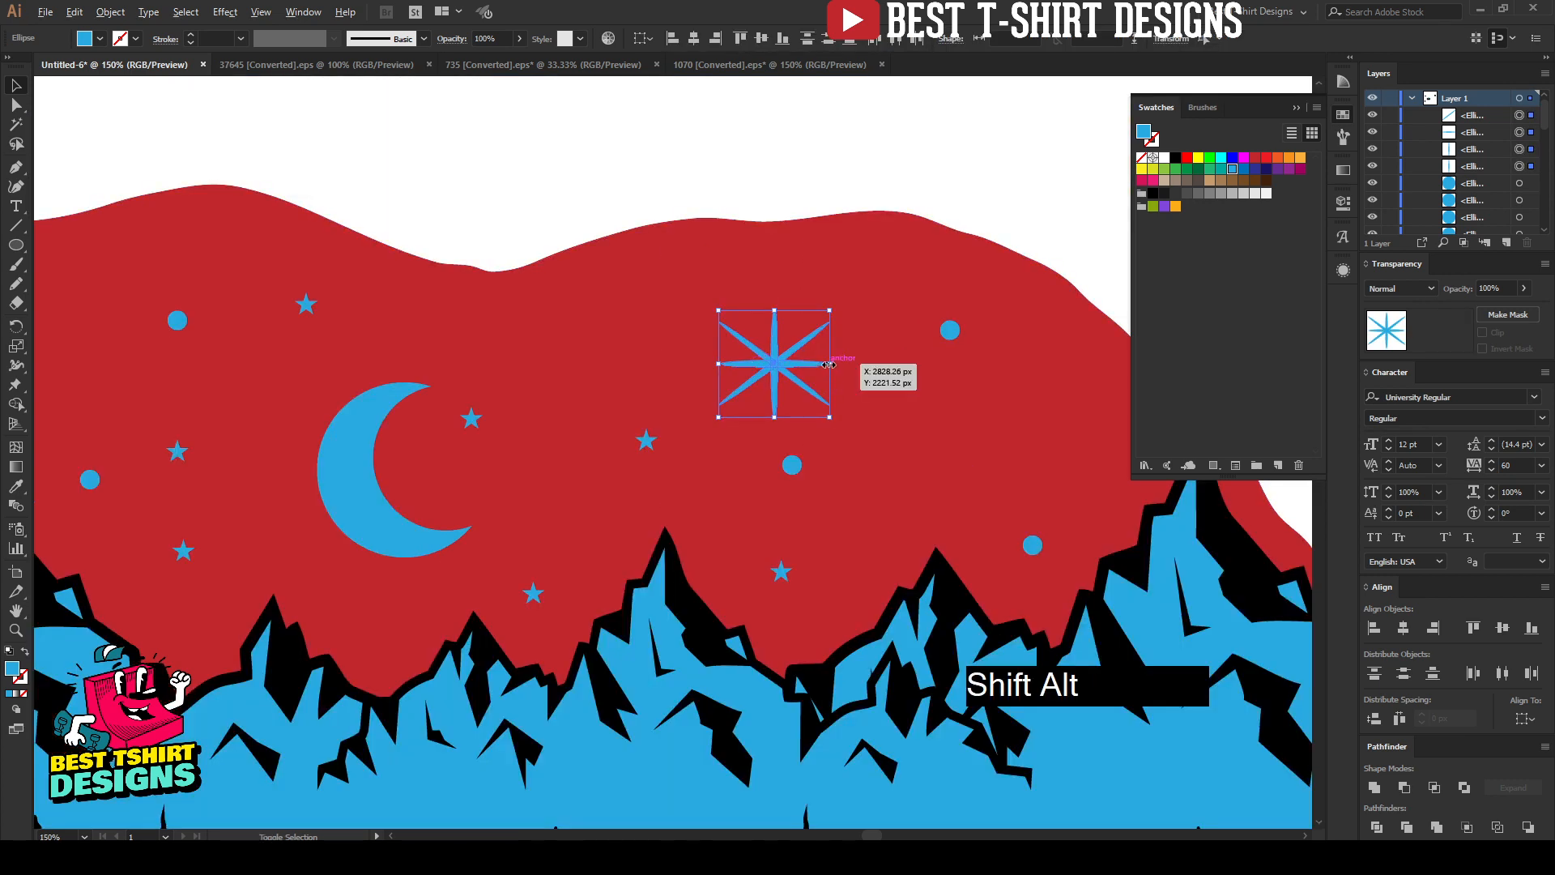
pyautogui.moveTo(828, 364); pyautogui.dragTo(793, 365)
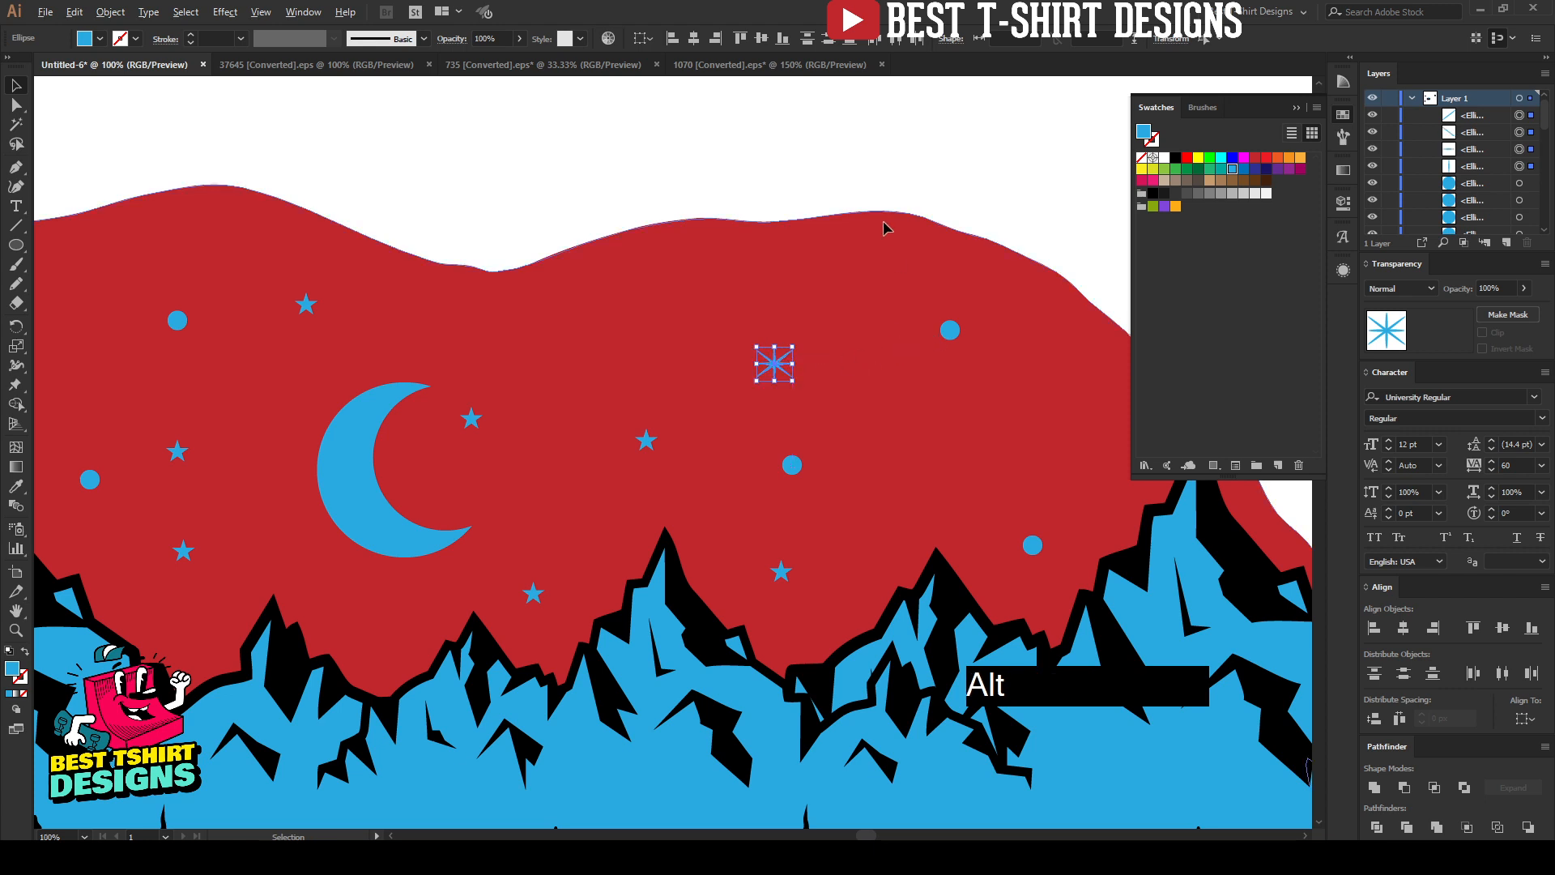
pyautogui.scroll(-2, 885, 228)
# Group the small starburst and scatter copies across the red sky, four starbursts in all
pyautogui.hotkey('ctrl', 'g')
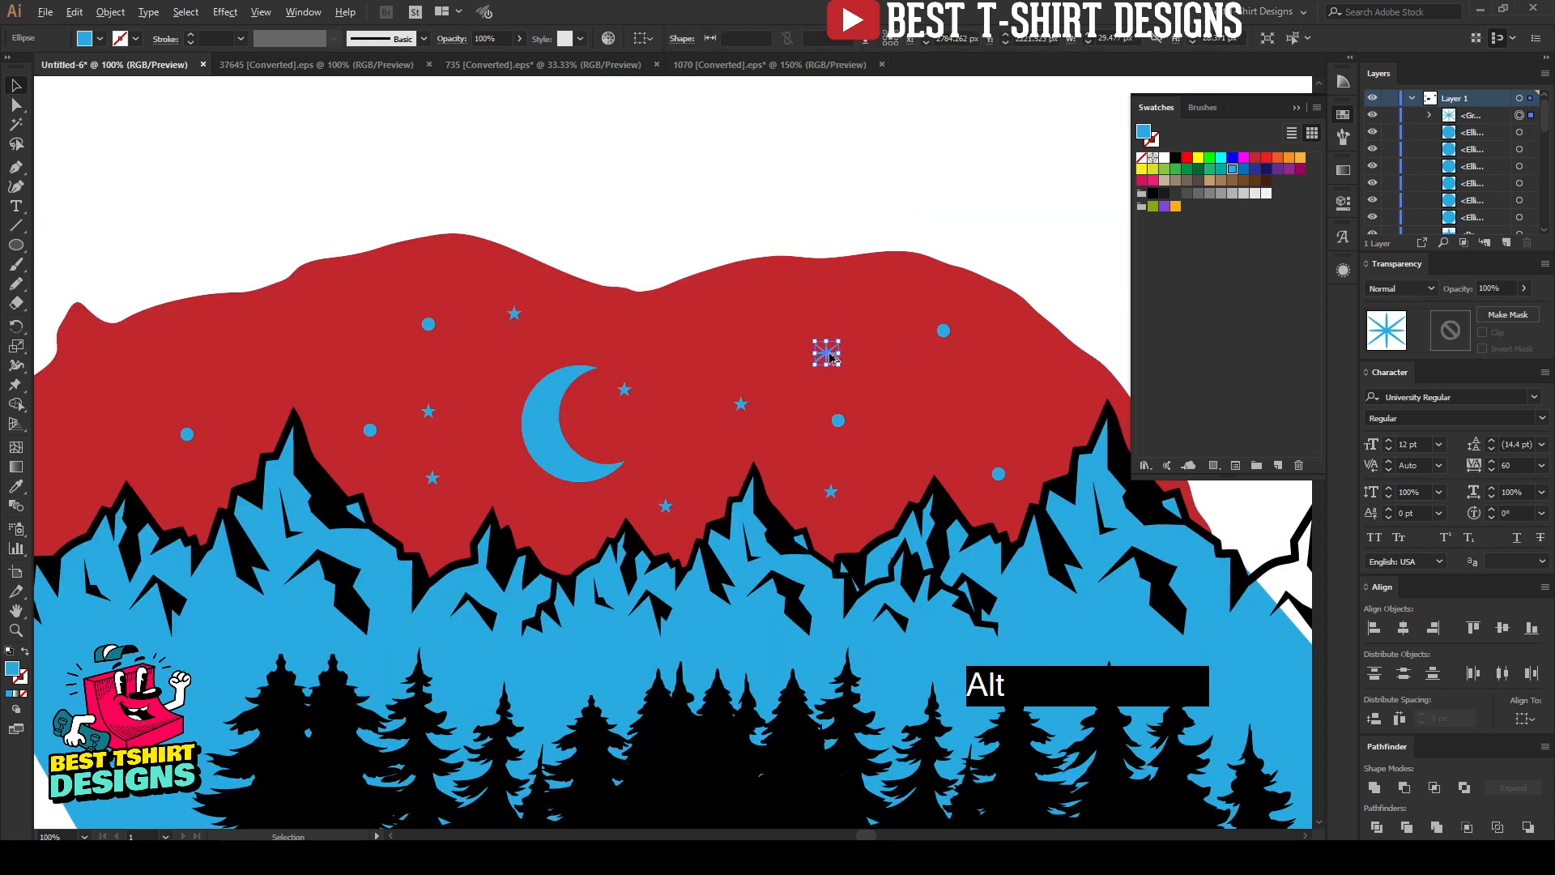
pyautogui.moveTo(830, 357); pyautogui.dragTo(330, 313)
pyautogui.scroll(-1, 869, 260)
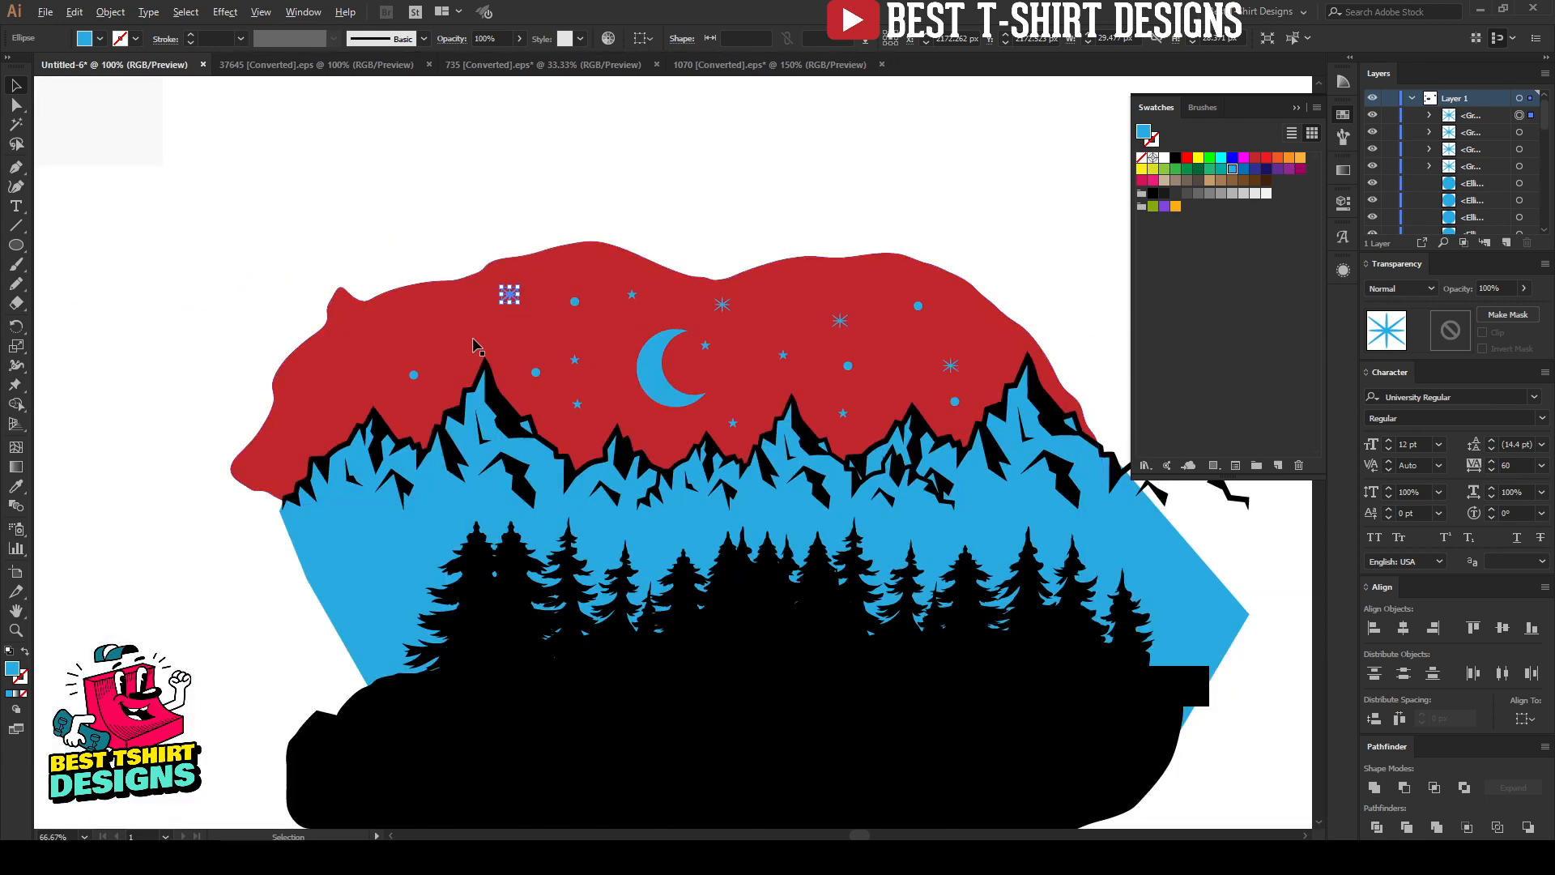
# Scatter further copies of the starburst and small five-pointed star across the sky over the bear's head and shoulder
pyautogui.scroll(1, 243, 397)
pyautogui.moveTo(649, 247); pyautogui.dragTo(494, 429)
pyautogui.moveTo(740, 341); pyautogui.dragTo(336, 289)
pyautogui.scroll(-1, 679, 125)
pyautogui.click(634, 138)
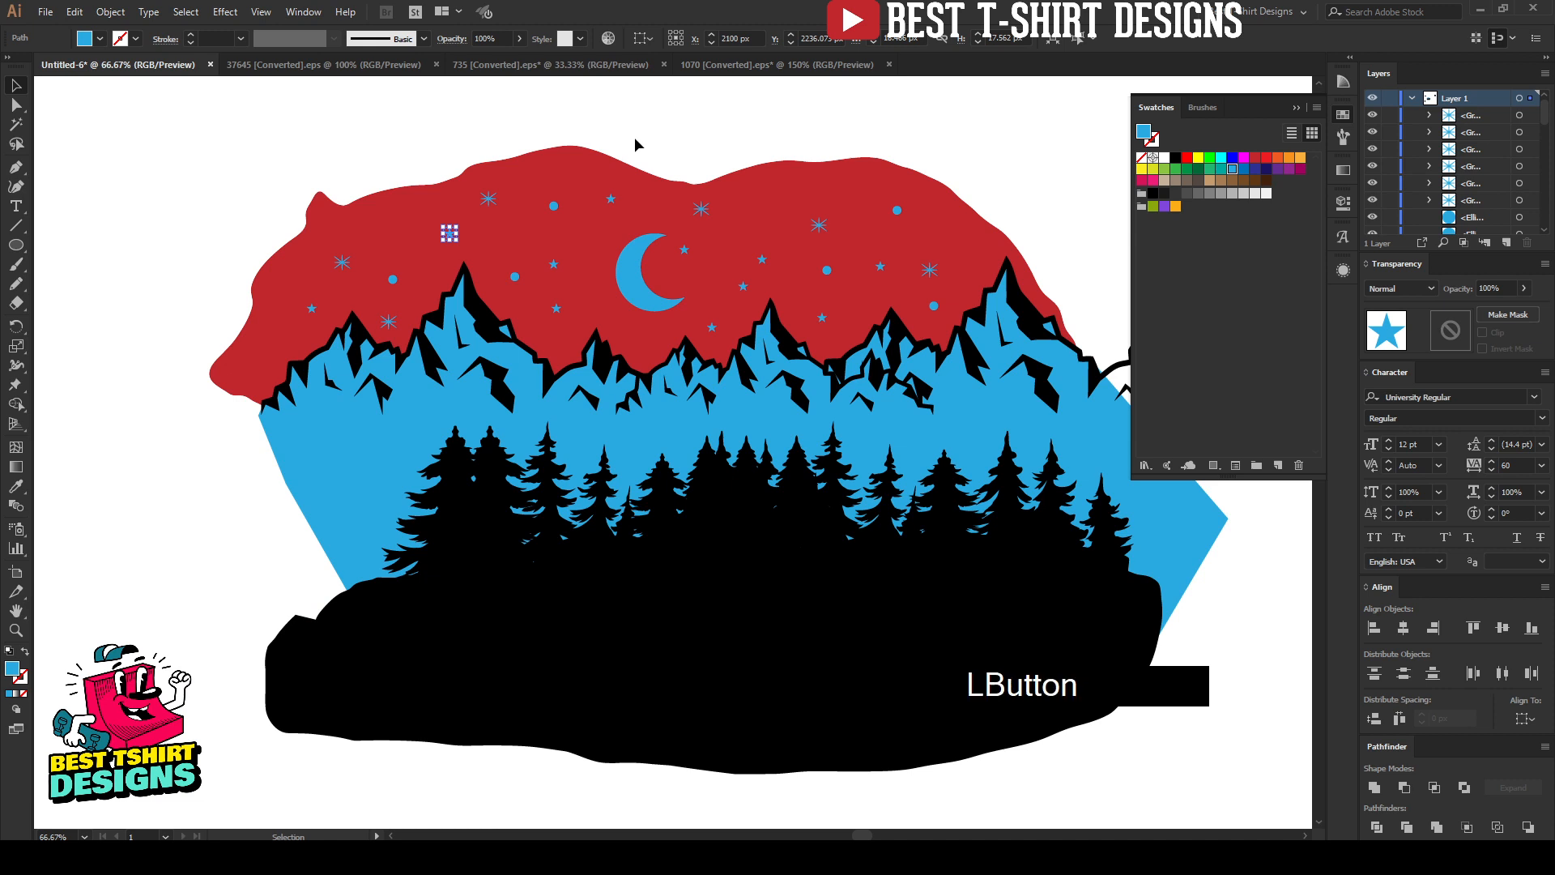
pyautogui.scroll(-1, 679, 203)
pyautogui.click(680, 149)
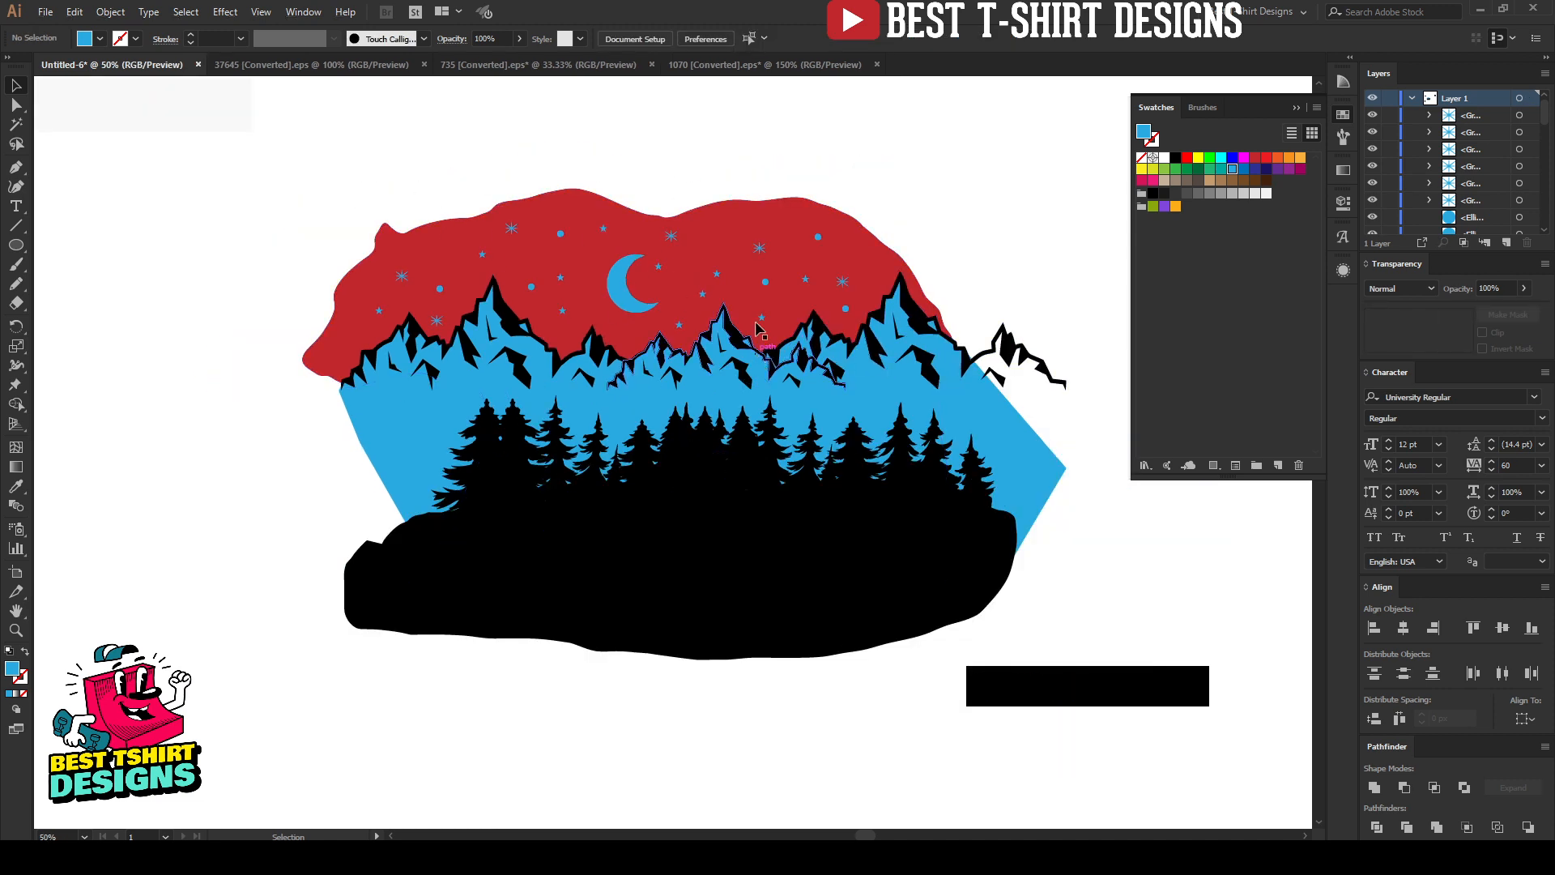
# Select the sky details, mountains, blue backing, trees and black ground without the red bear, and cut them
pyautogui.click(836, 126)
pyautogui.scroll(-2, 891, 389)
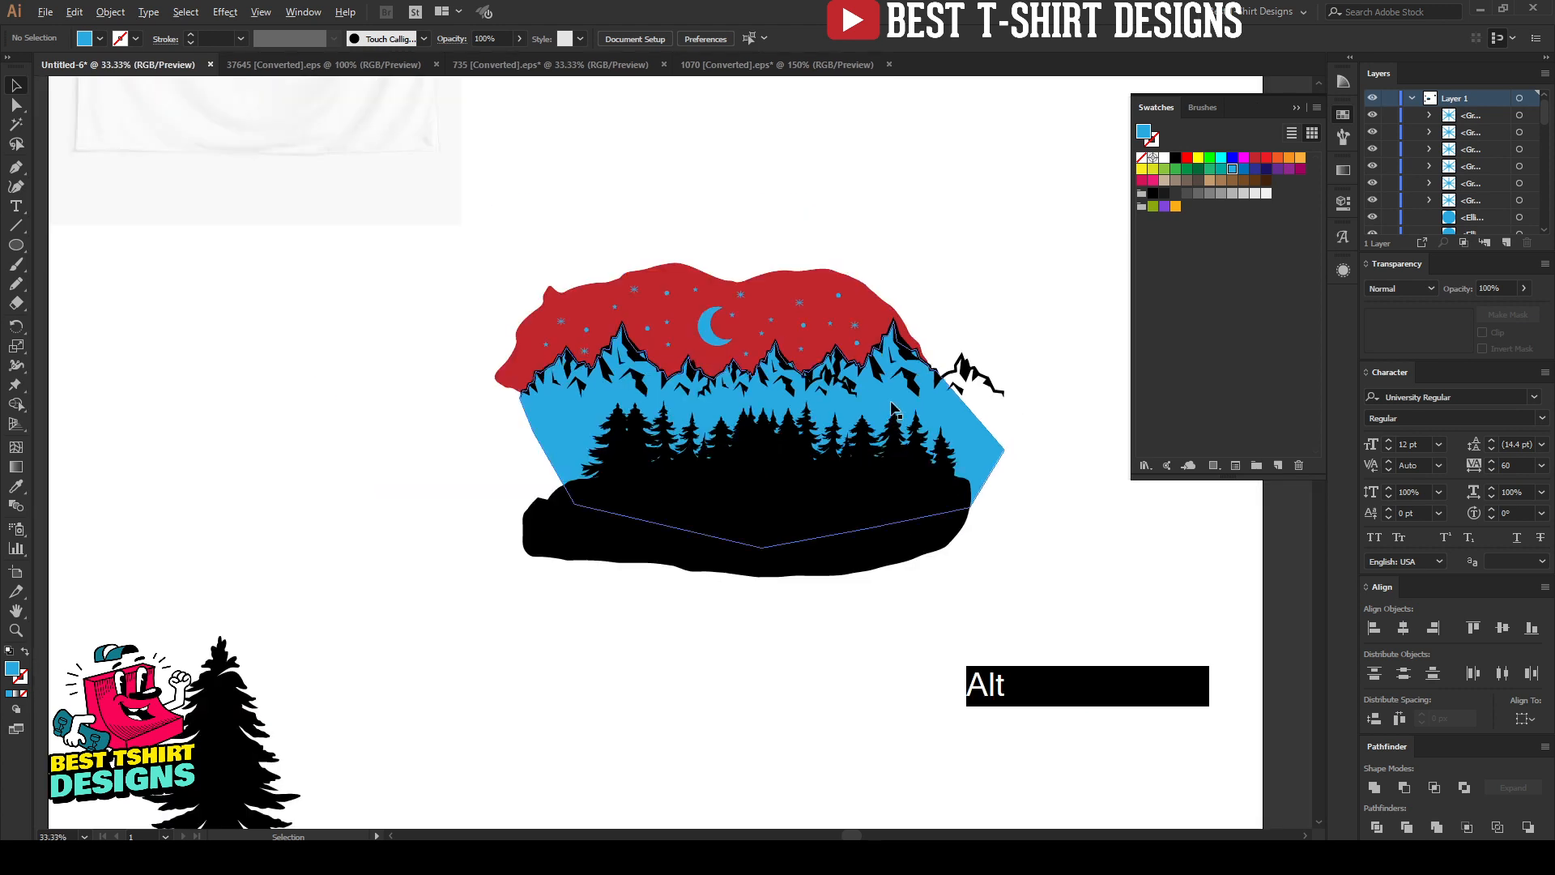
pyautogui.scroll(3, 440, 336)
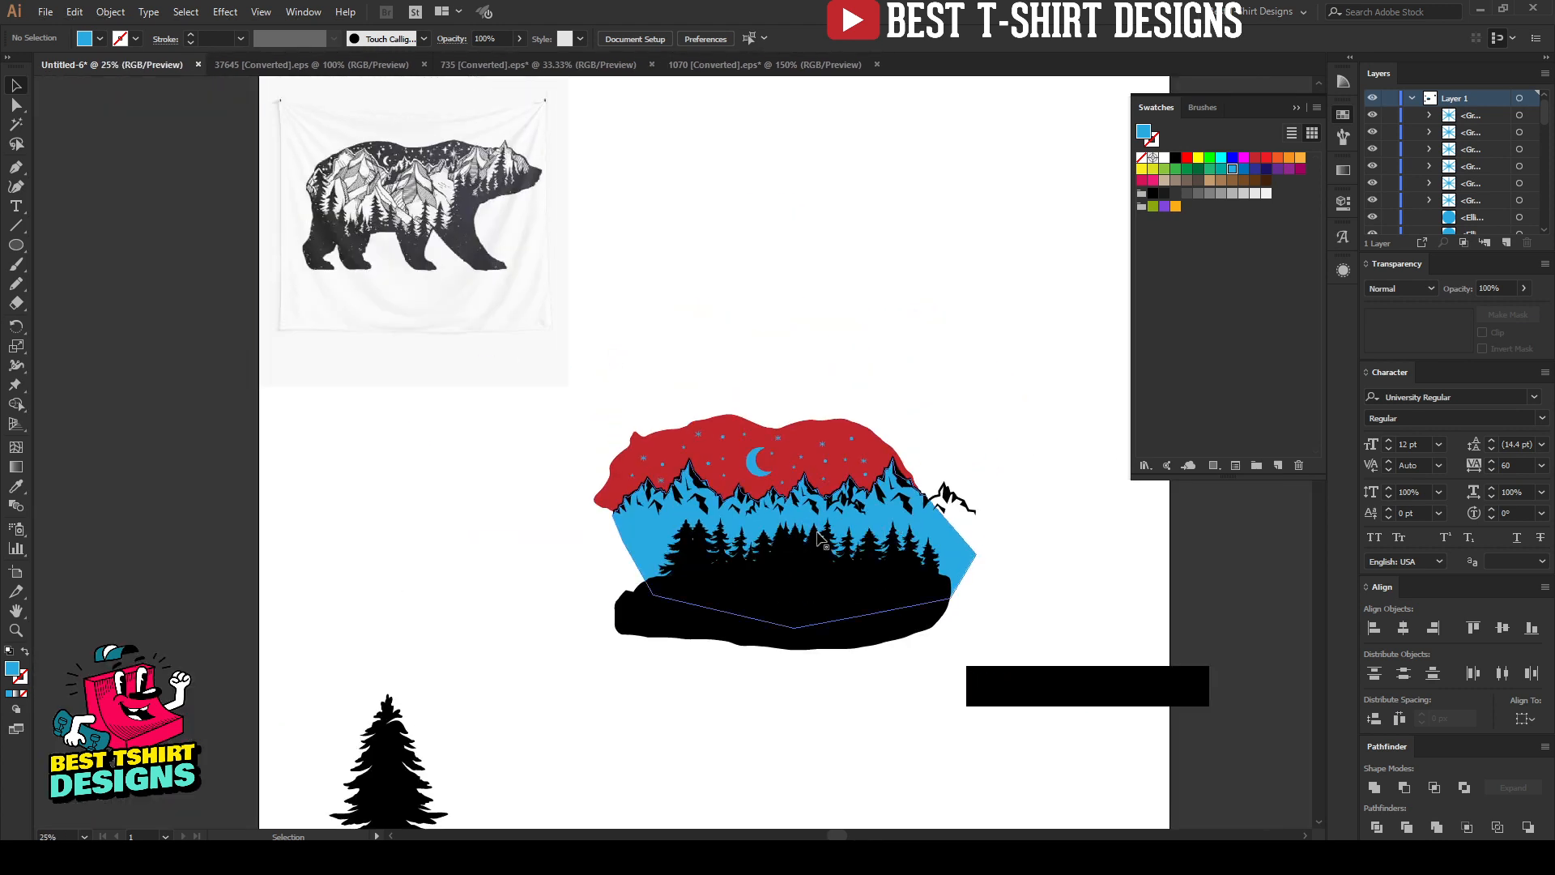
pyautogui.click(336, 191)
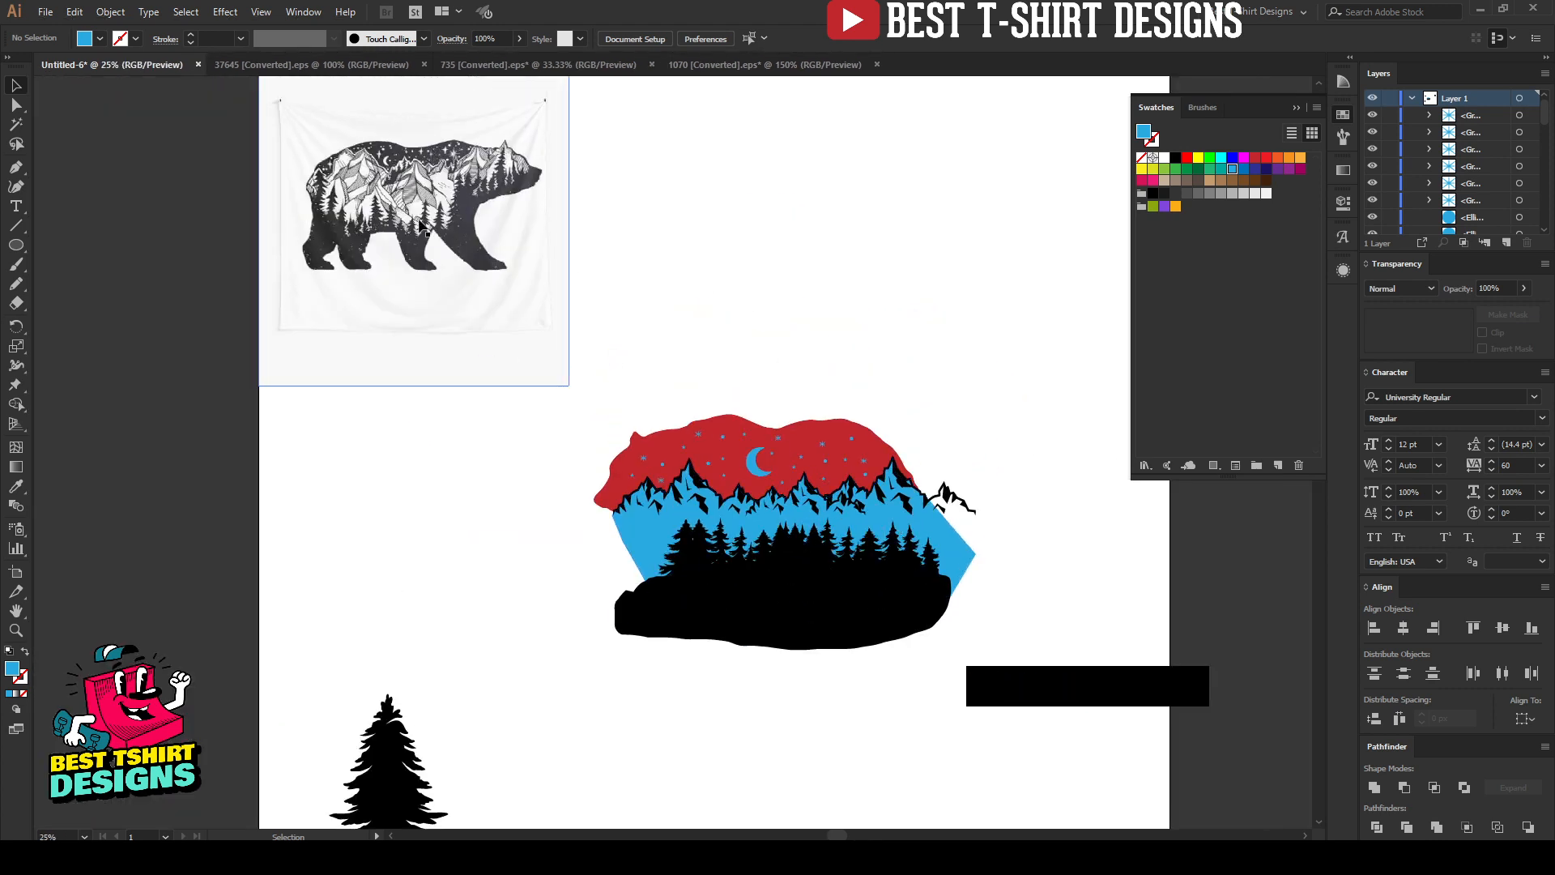
pyautogui.scroll(1, 813, 490)
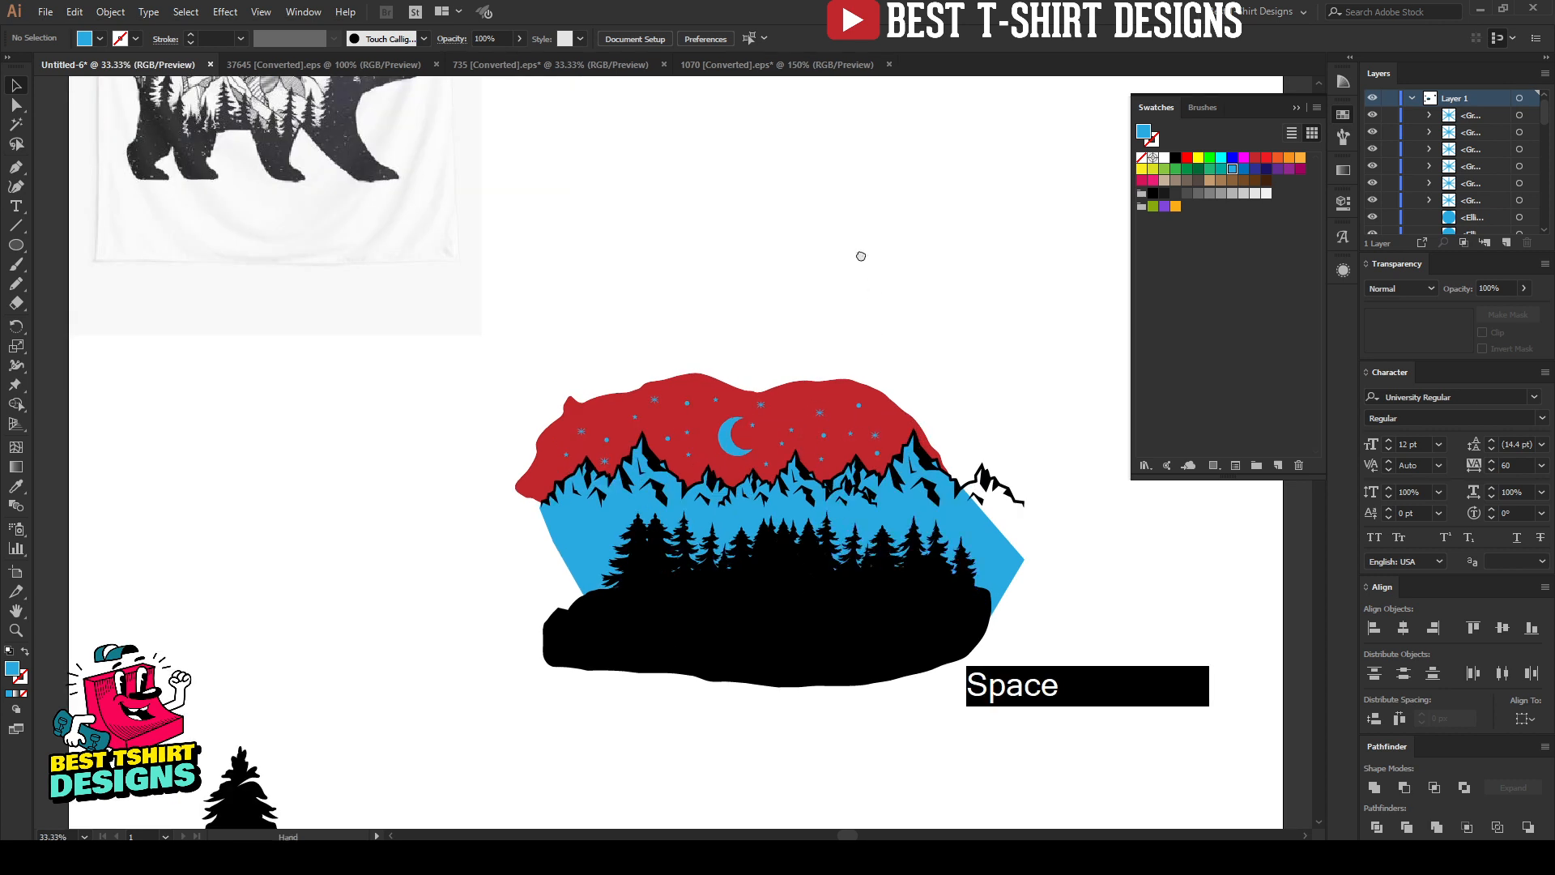
pyautogui.moveTo(832, 312); pyautogui.dragTo(731, 216)
pyautogui.moveTo(419, 255); pyautogui.dragTo(937, 652)
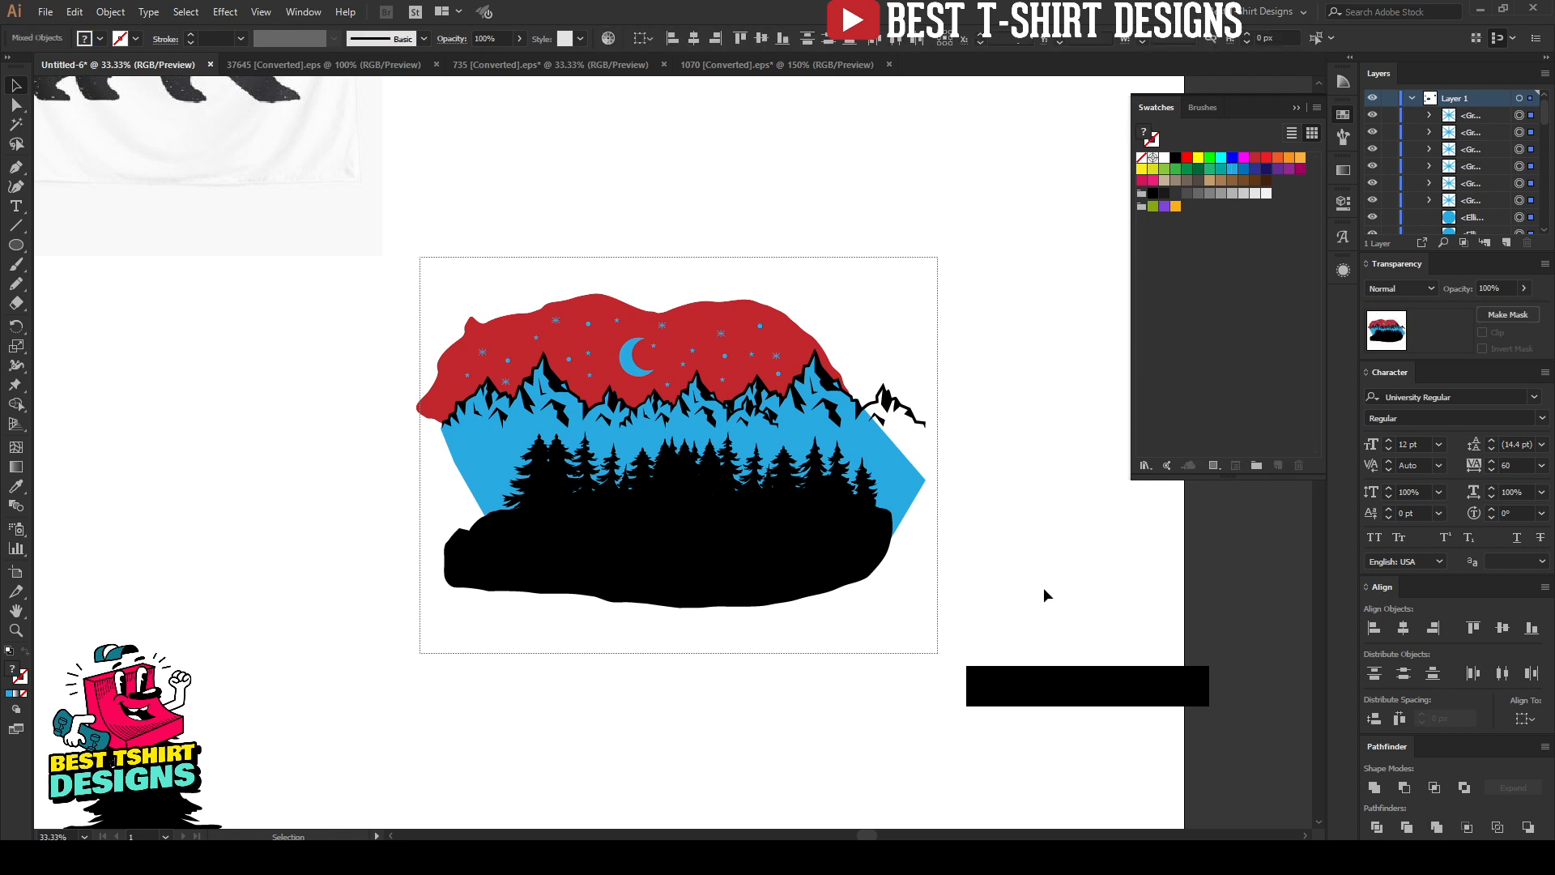
pyautogui.keyDown('shift'); pyautogui.click(735, 314); pyautogui.keyUp('shift')
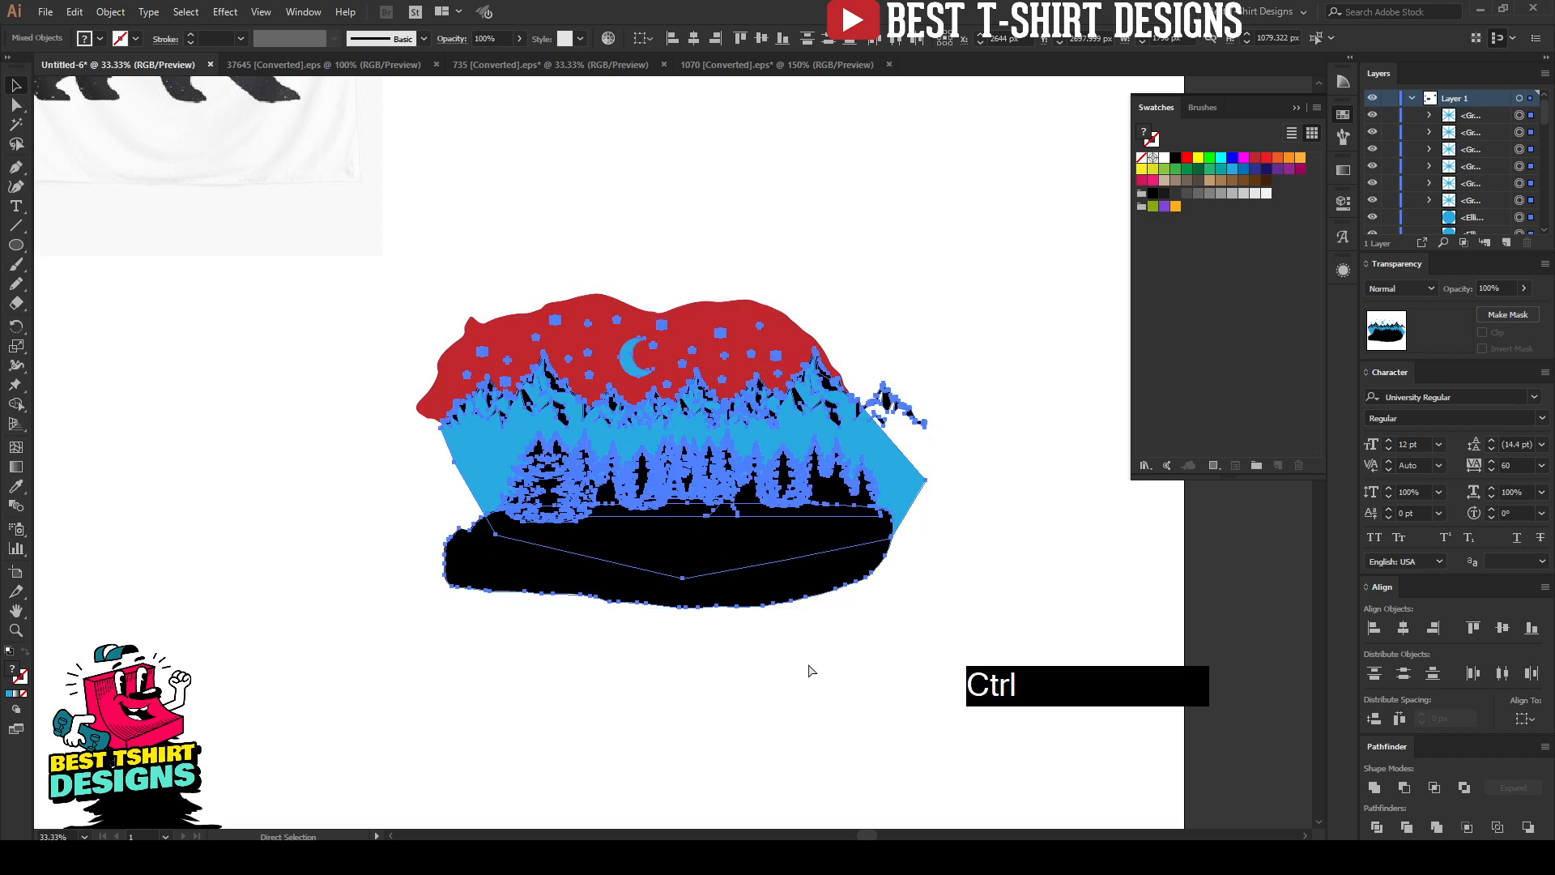
pyautogui.hotkey('ctrl', 'x')
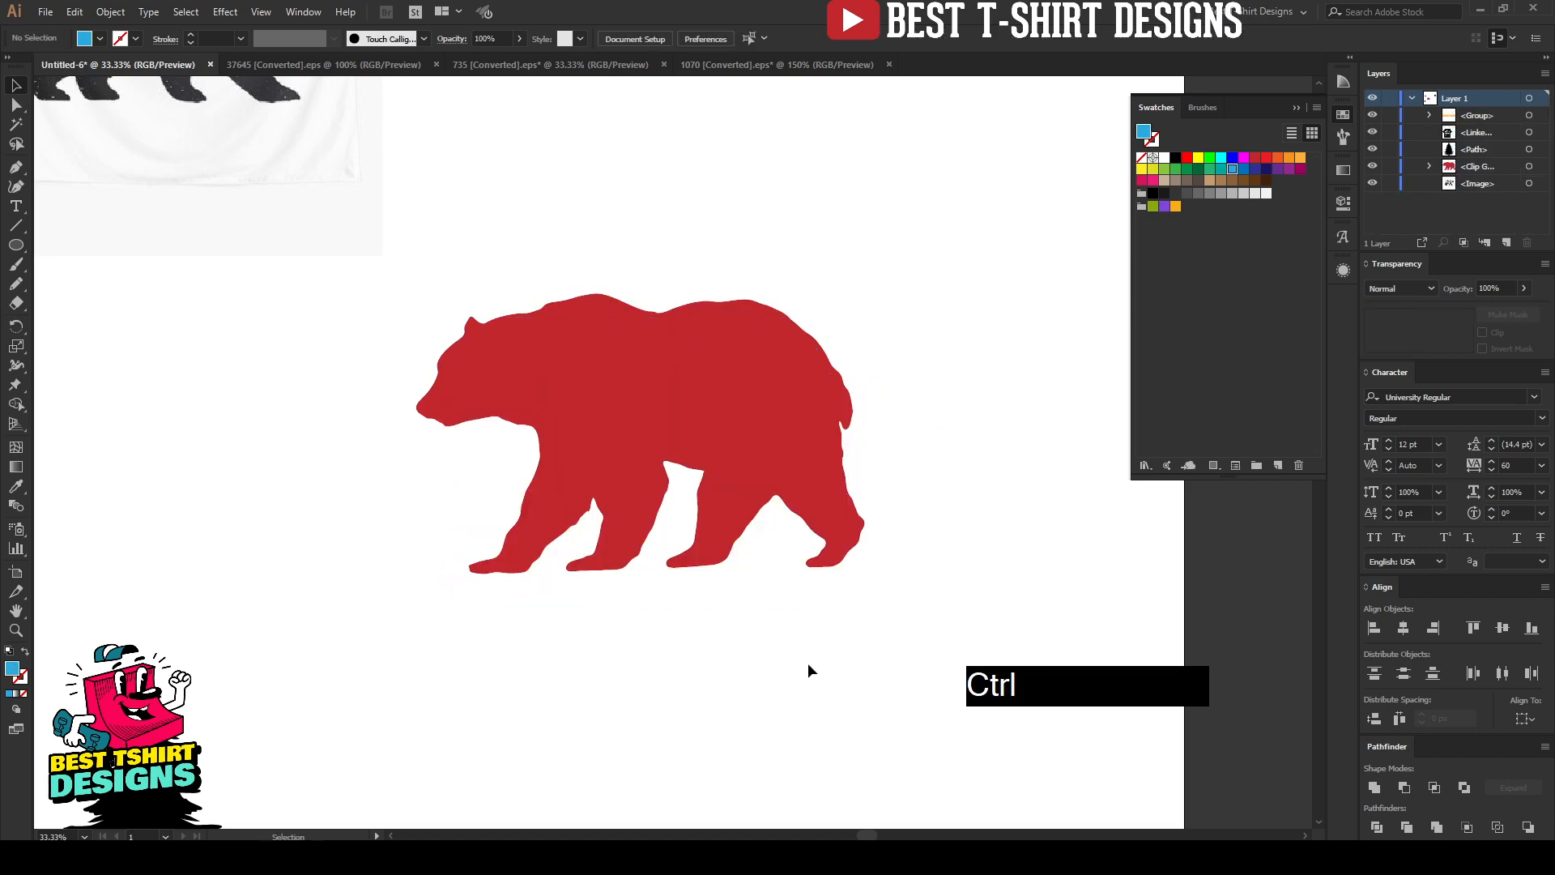
# Isolate the red path within the bear's clip group, paste the cut artwork in front, and exit isolation mode
pyautogui.click(725, 464)
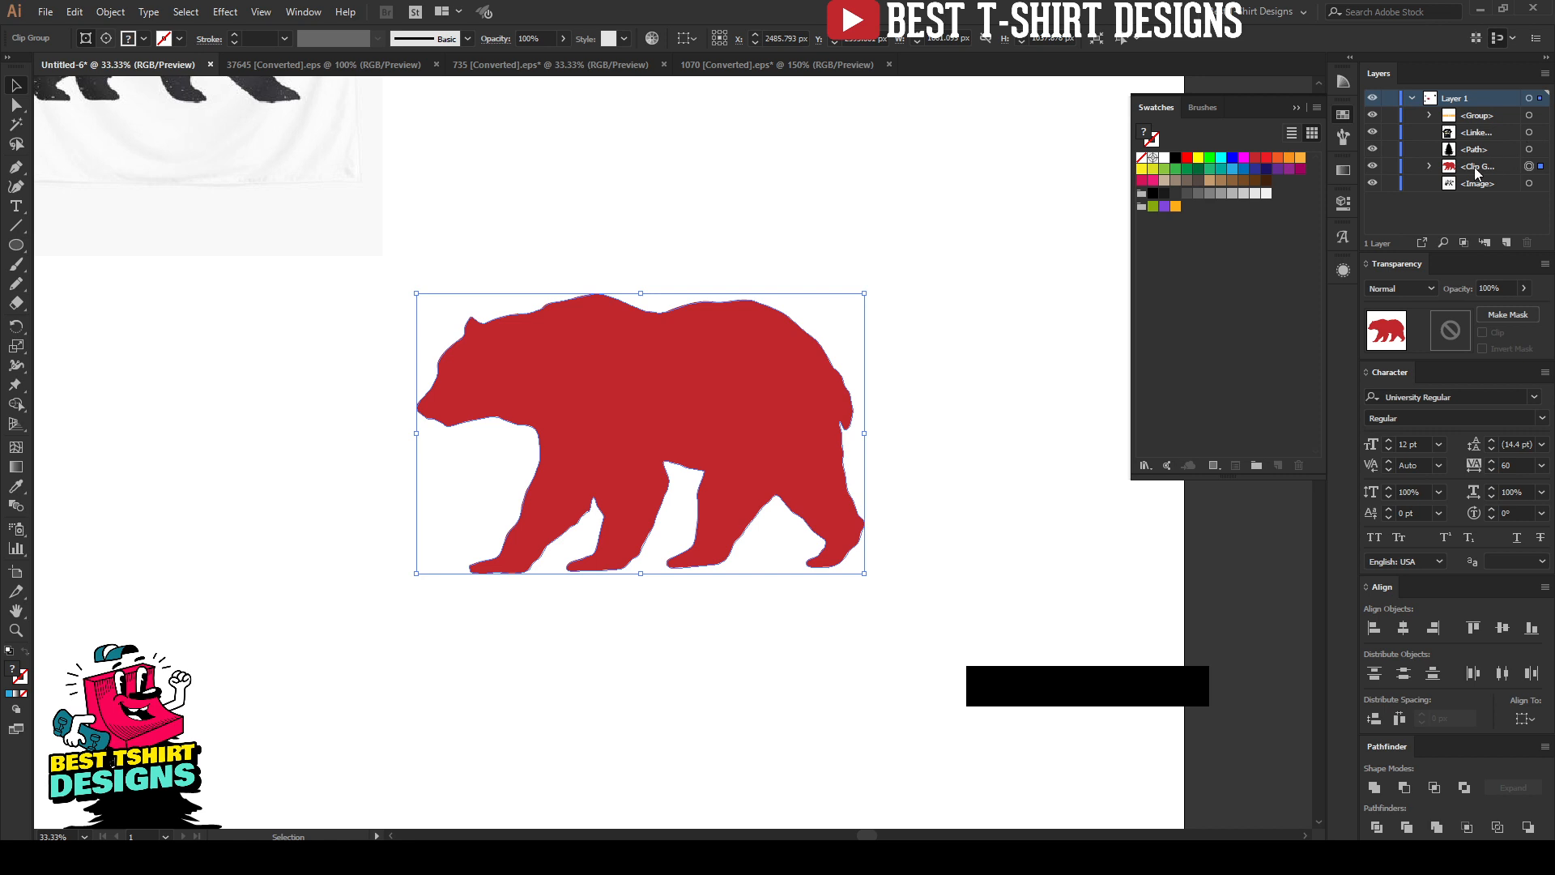
pyautogui.doubleClick(713, 425)
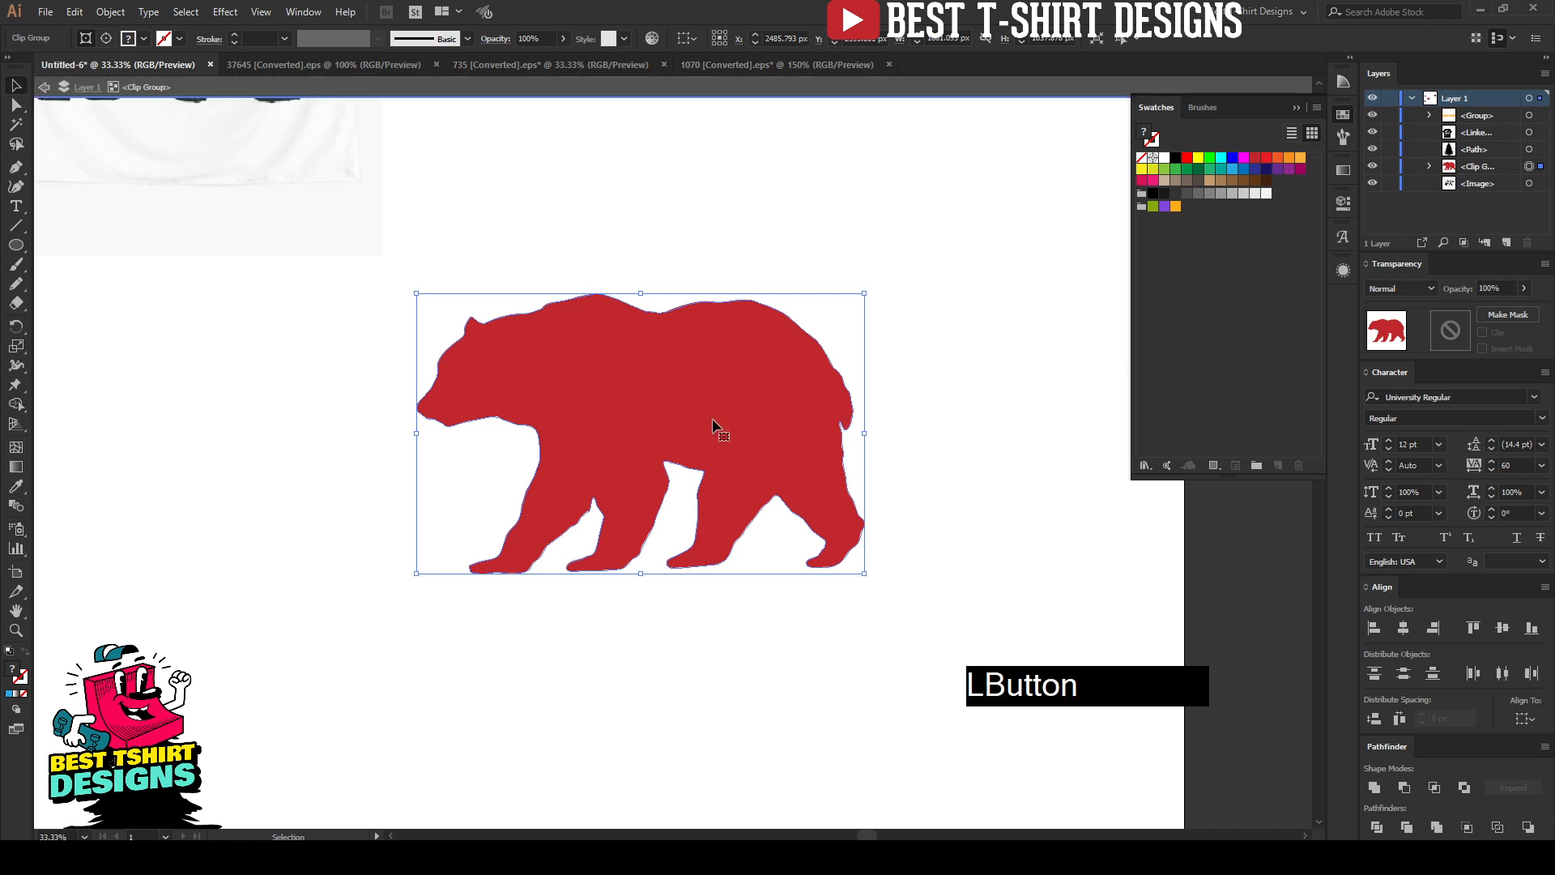
pyautogui.click(762, 415)
pyautogui.click(762, 415)
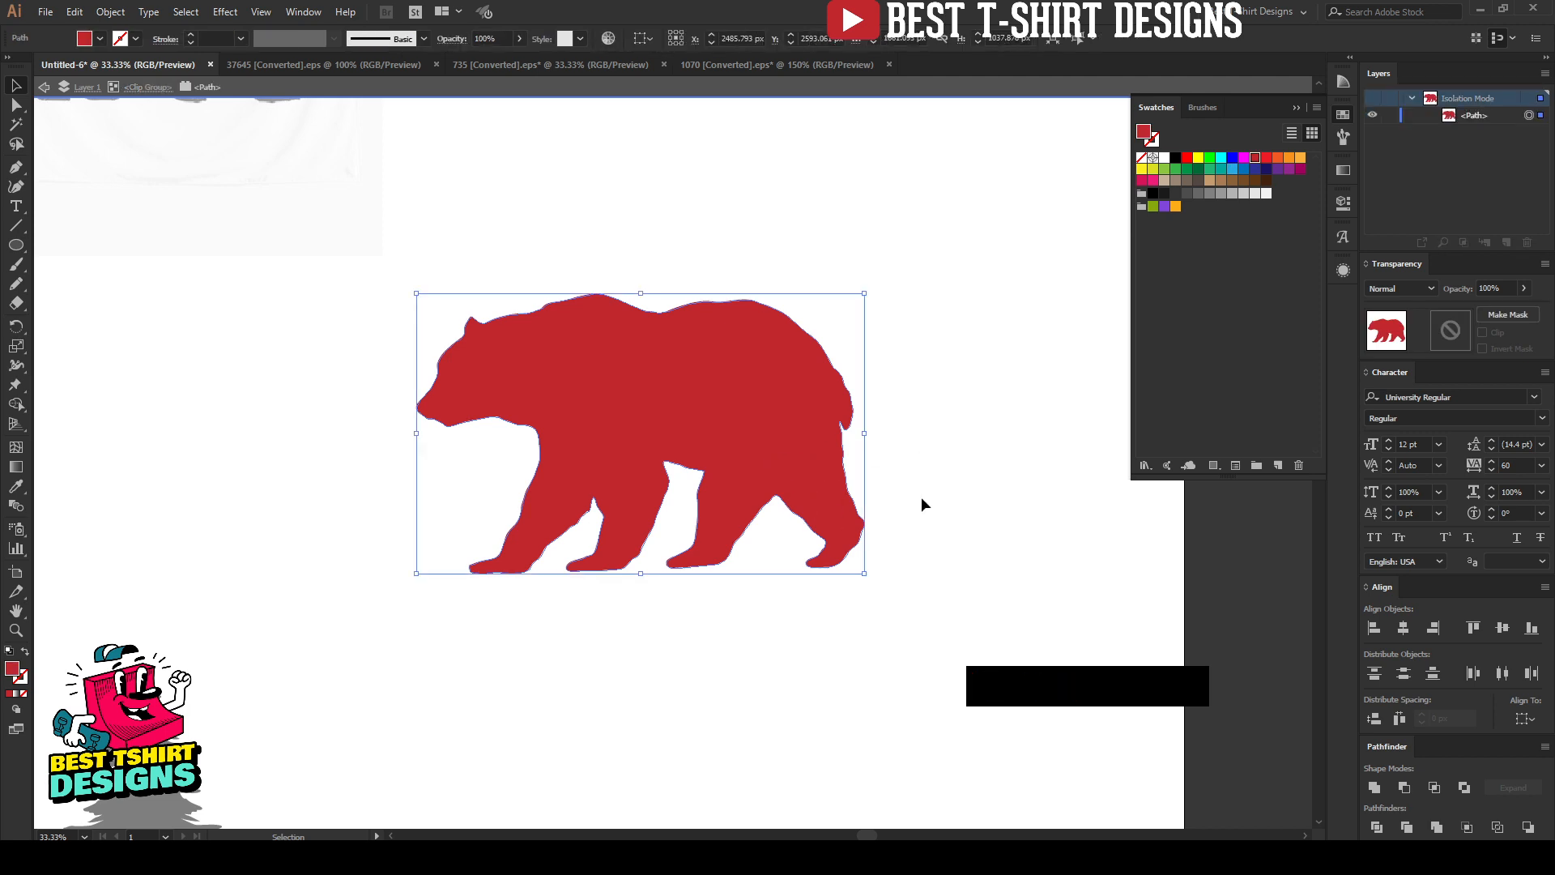
pyautogui.press('ctrl')
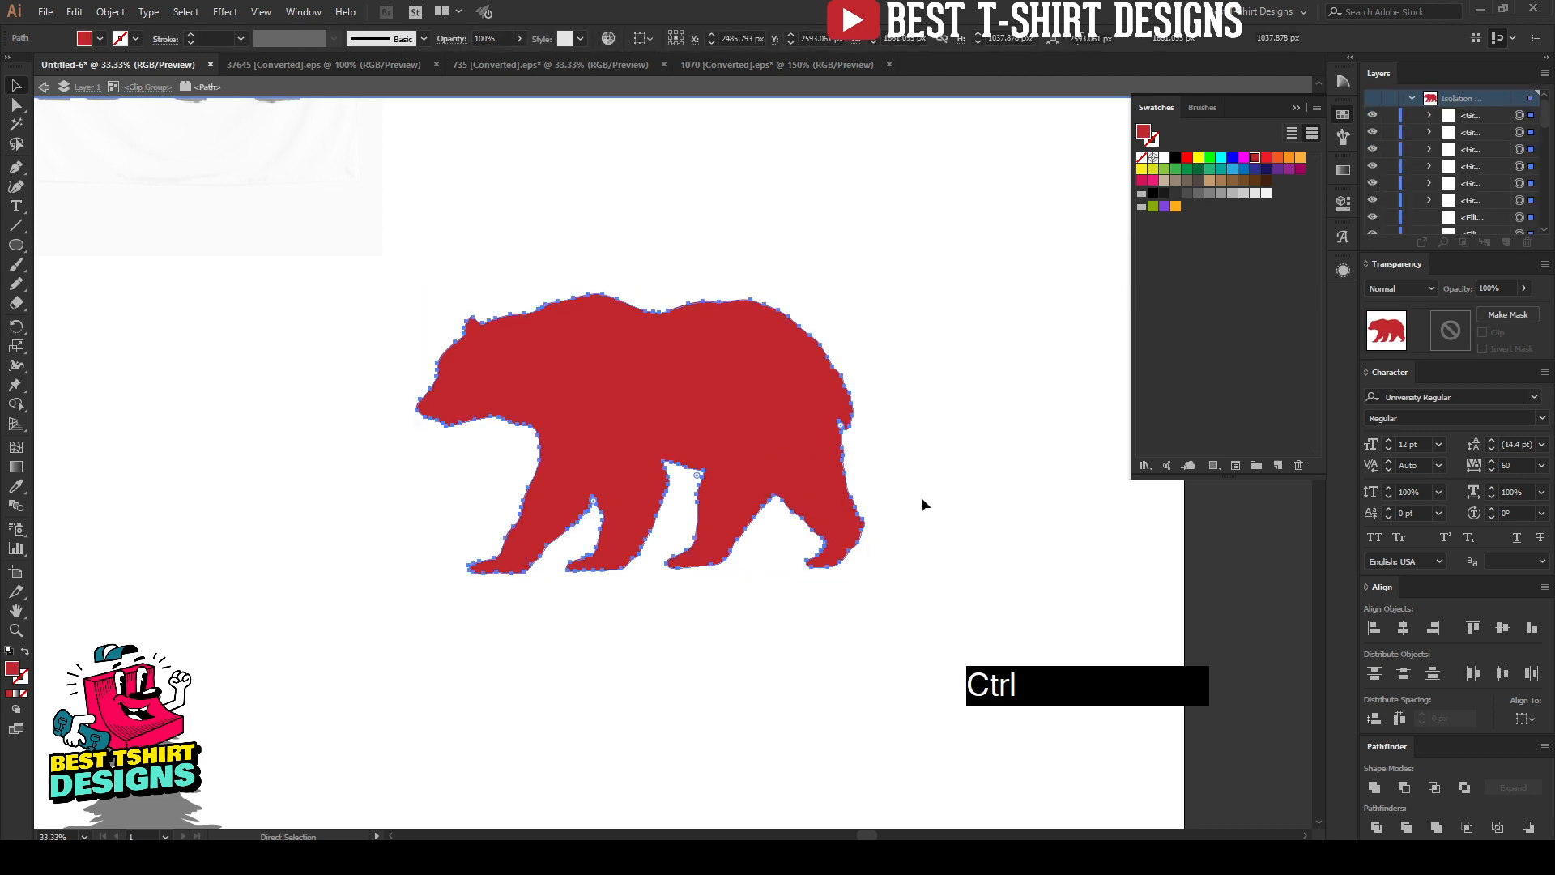
pyautogui.hotkey('ctrl', 'v')
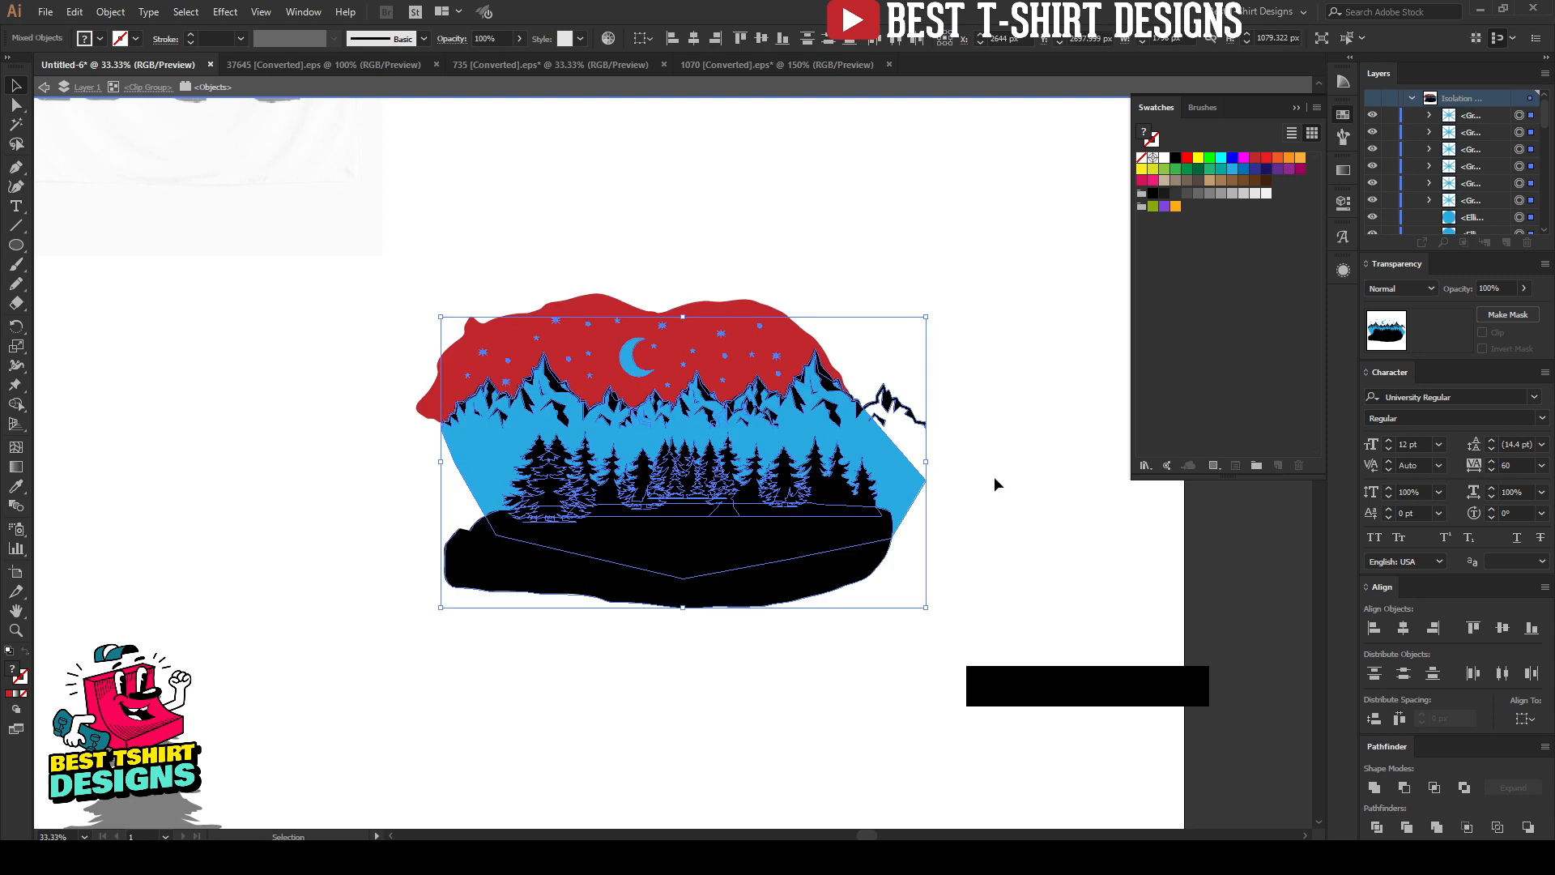
pyautogui.click(791, 677)
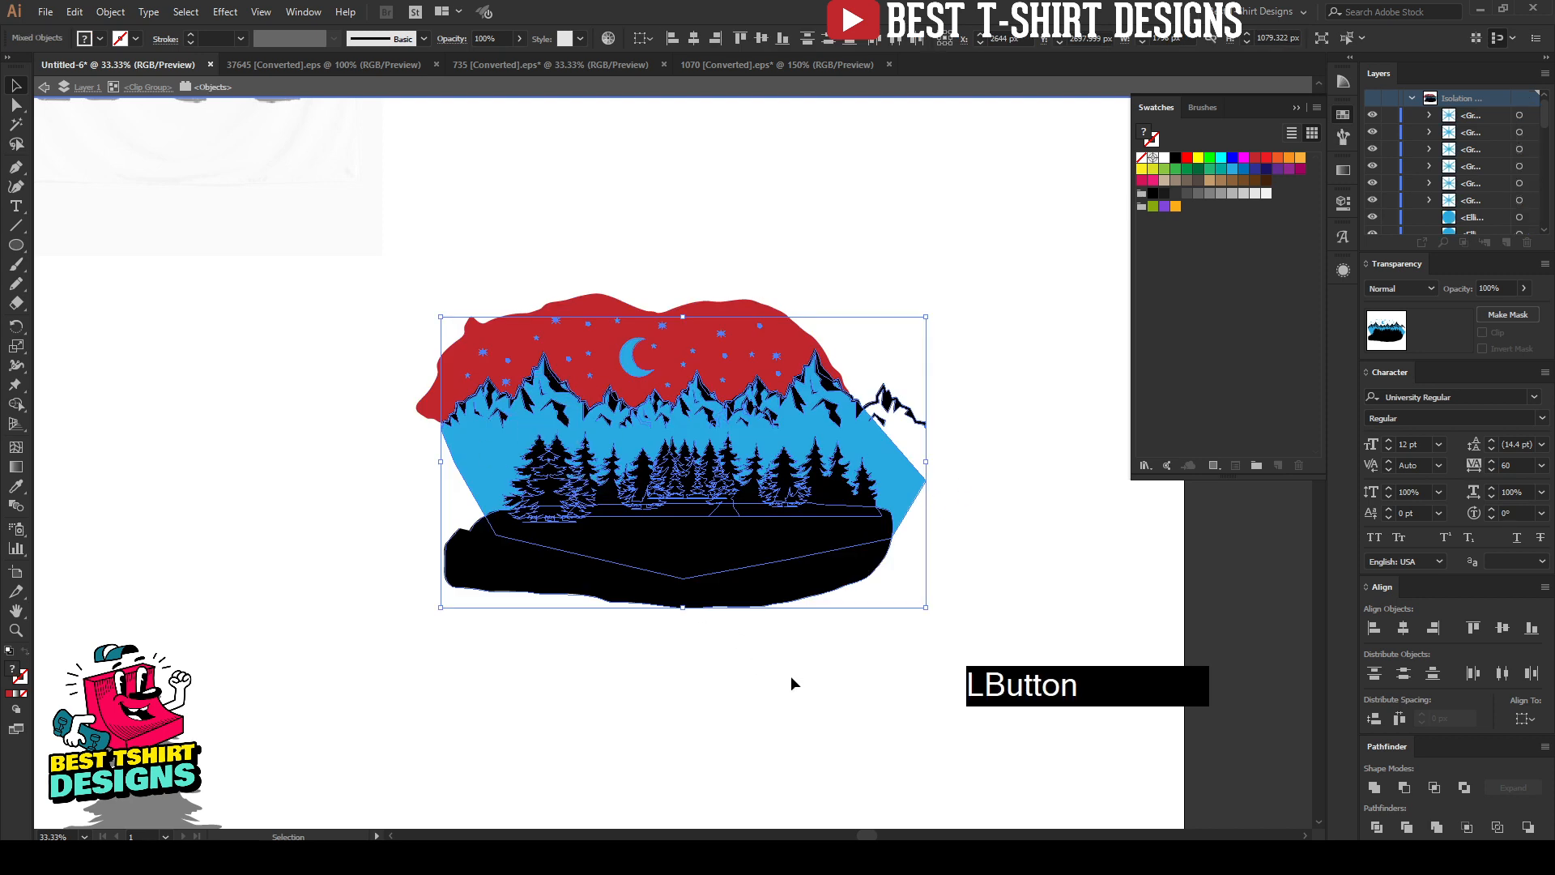
pyautogui.rightClick(791, 677)
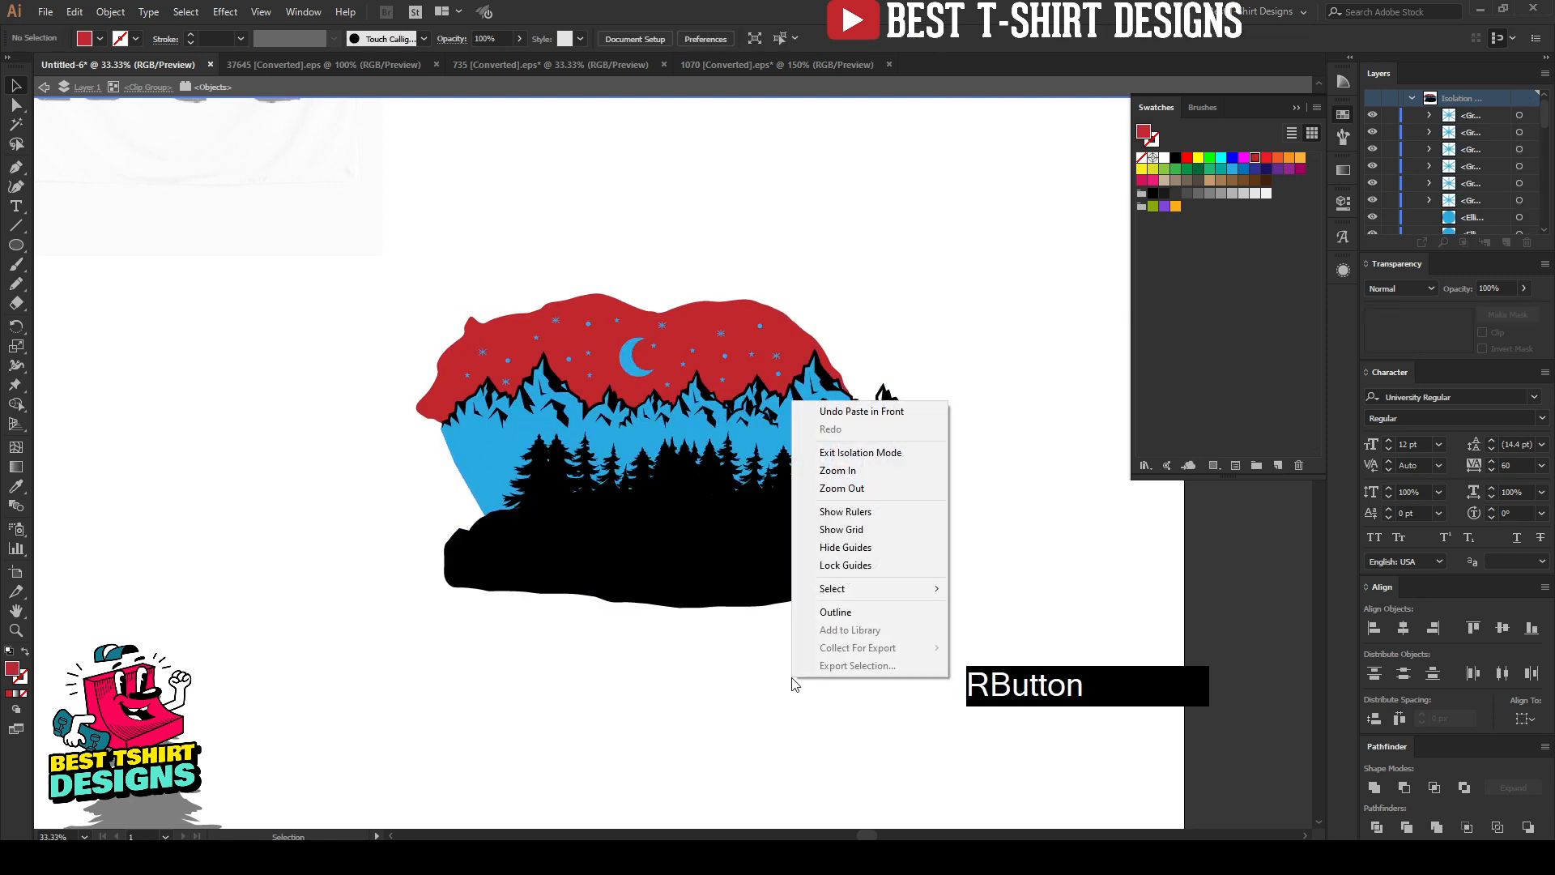
pyautogui.click(881, 455)
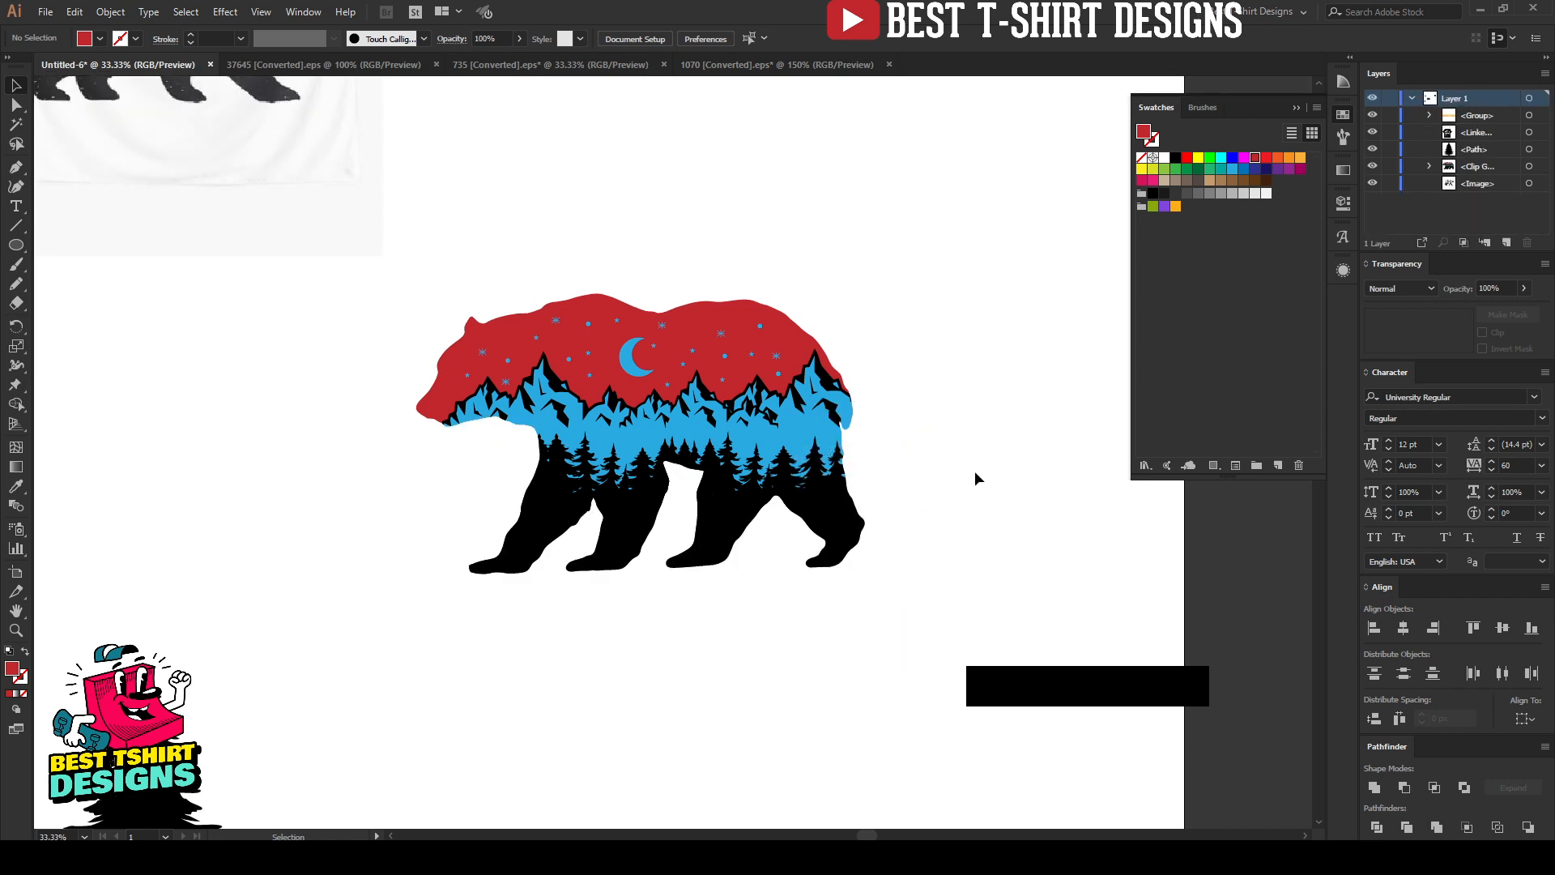
pyautogui.click(758, 676)
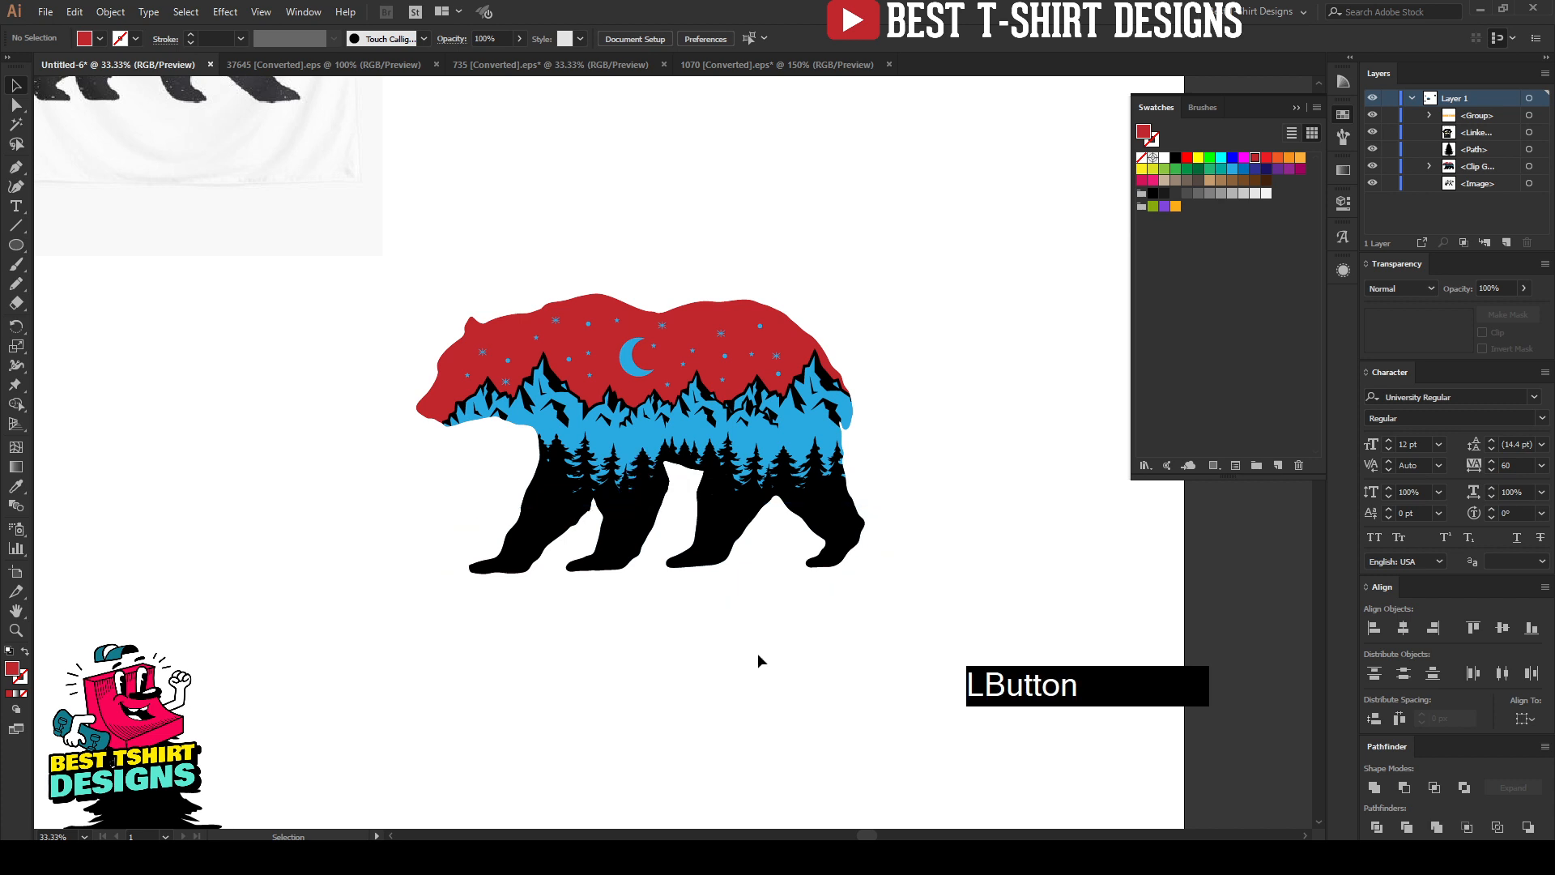
# Isolate the bear's clip group, select all the blue shapes with the Magic Wand and fill them white
pyautogui.scroll(1, 760, 538)
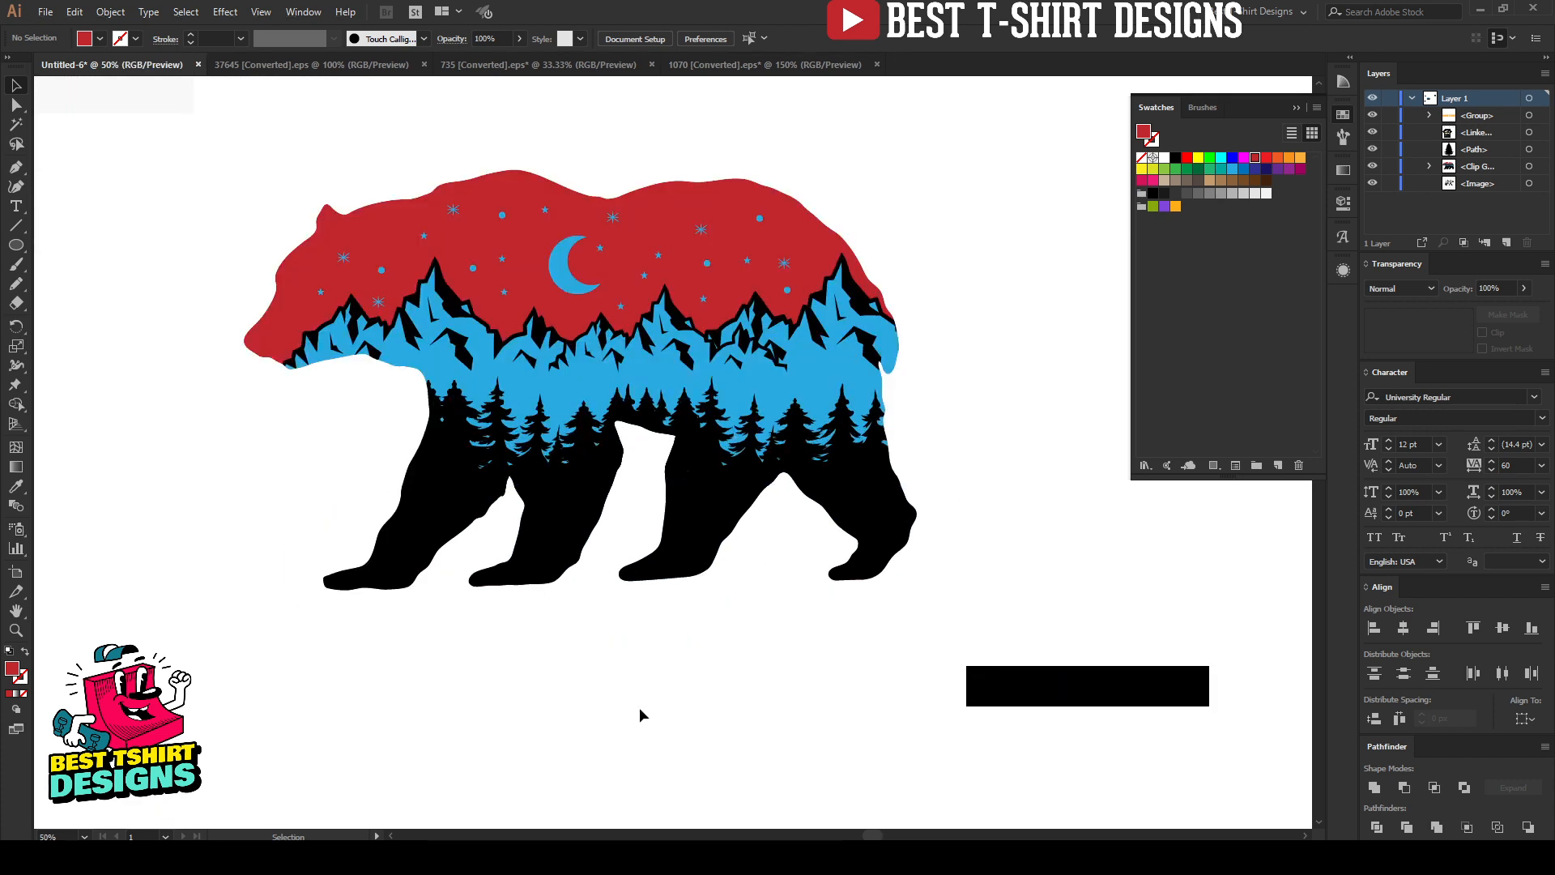
pyautogui.click(659, 375)
pyautogui.doubleClick(659, 375)
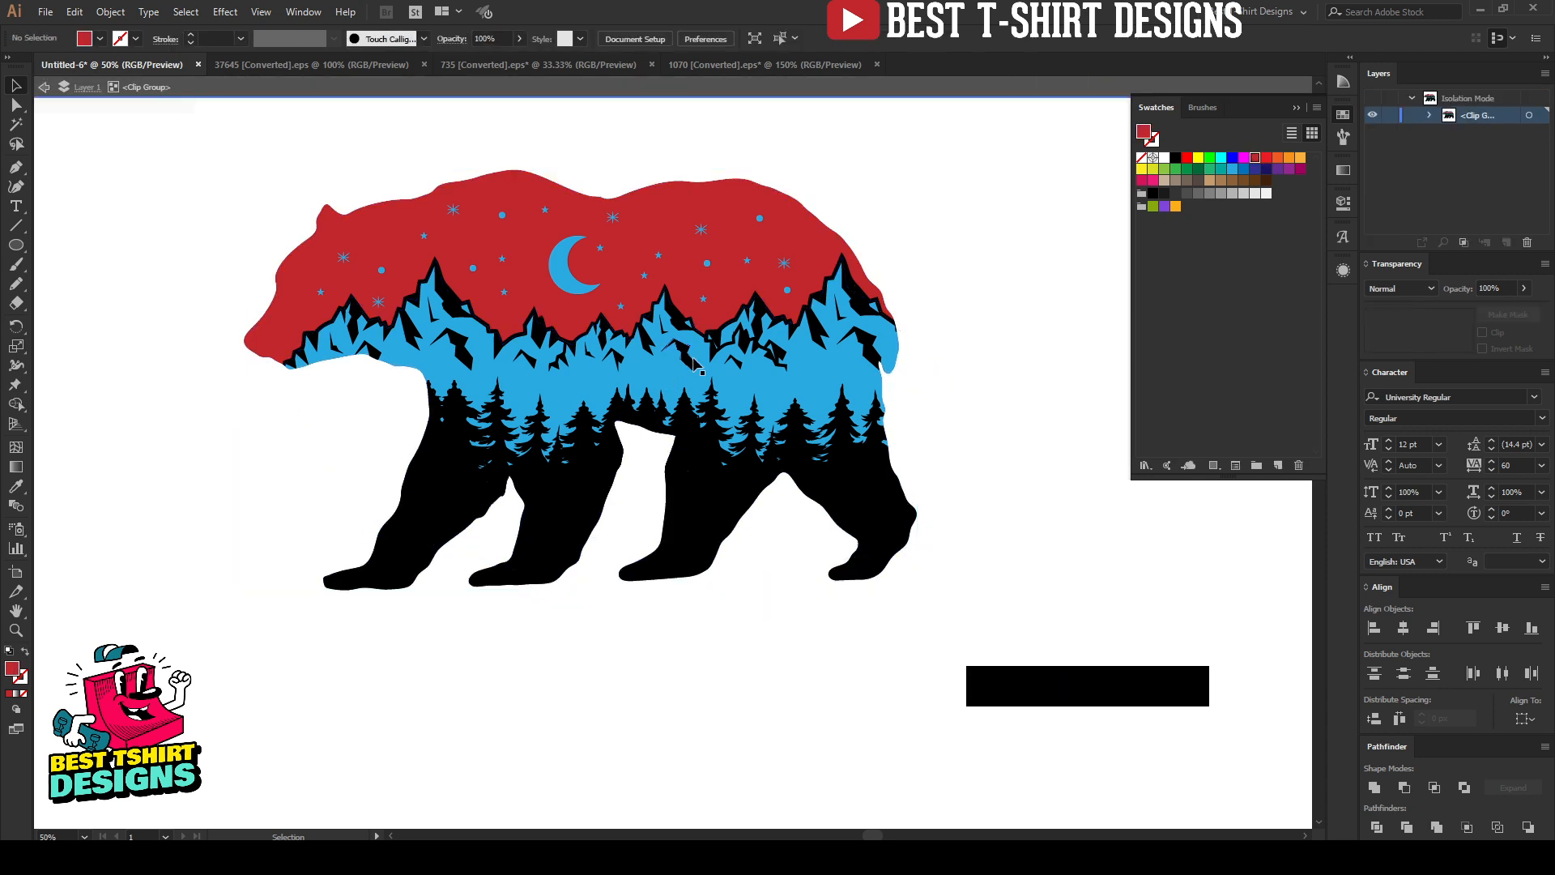
pyautogui.click(17, 124)
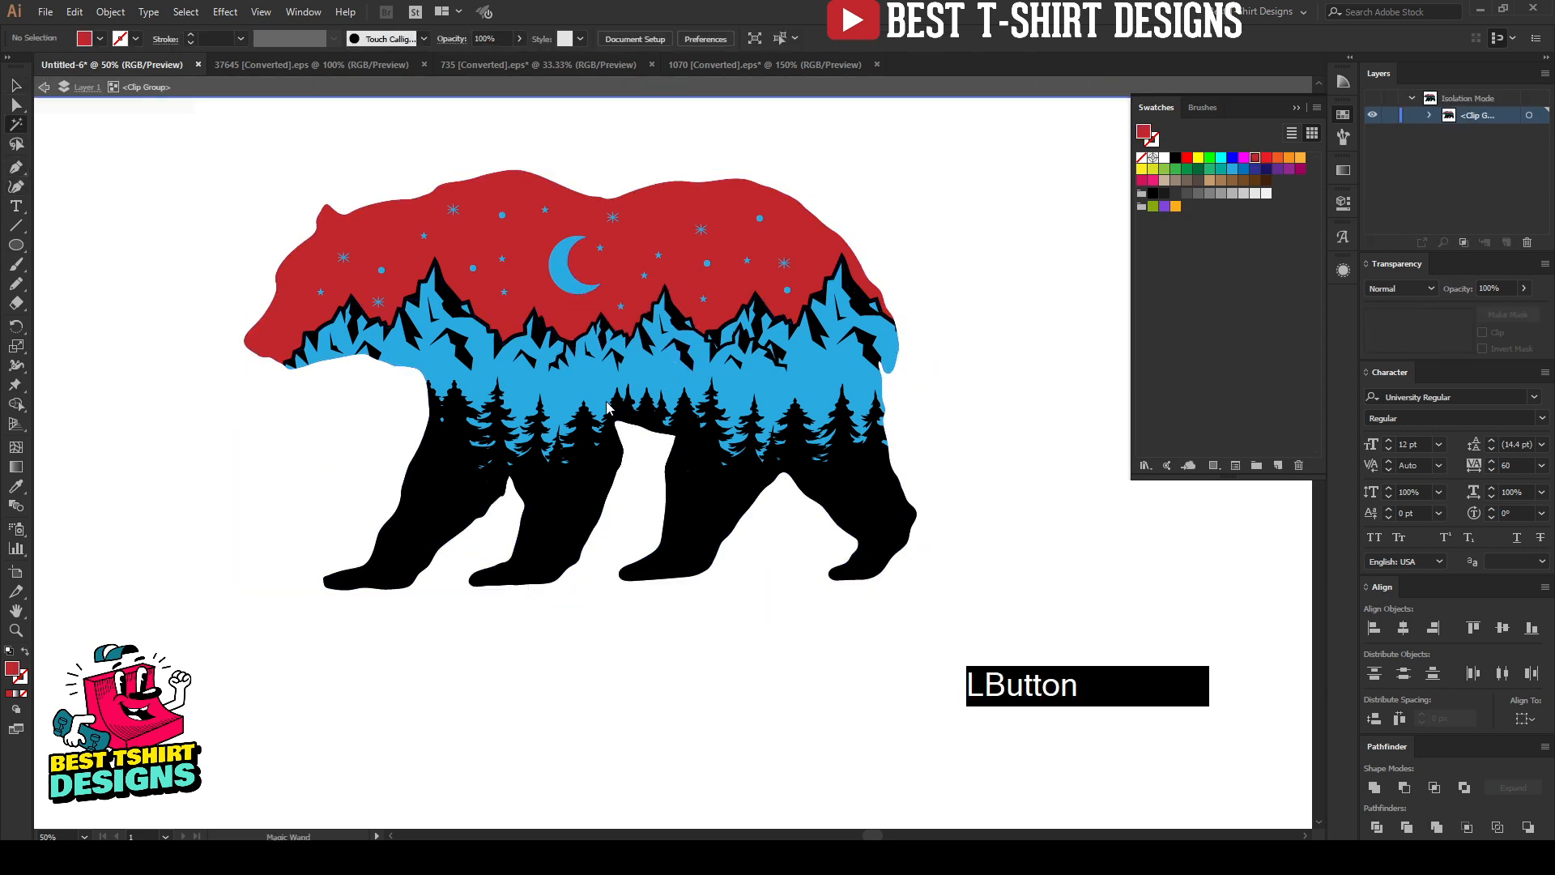
pyautogui.click(673, 362)
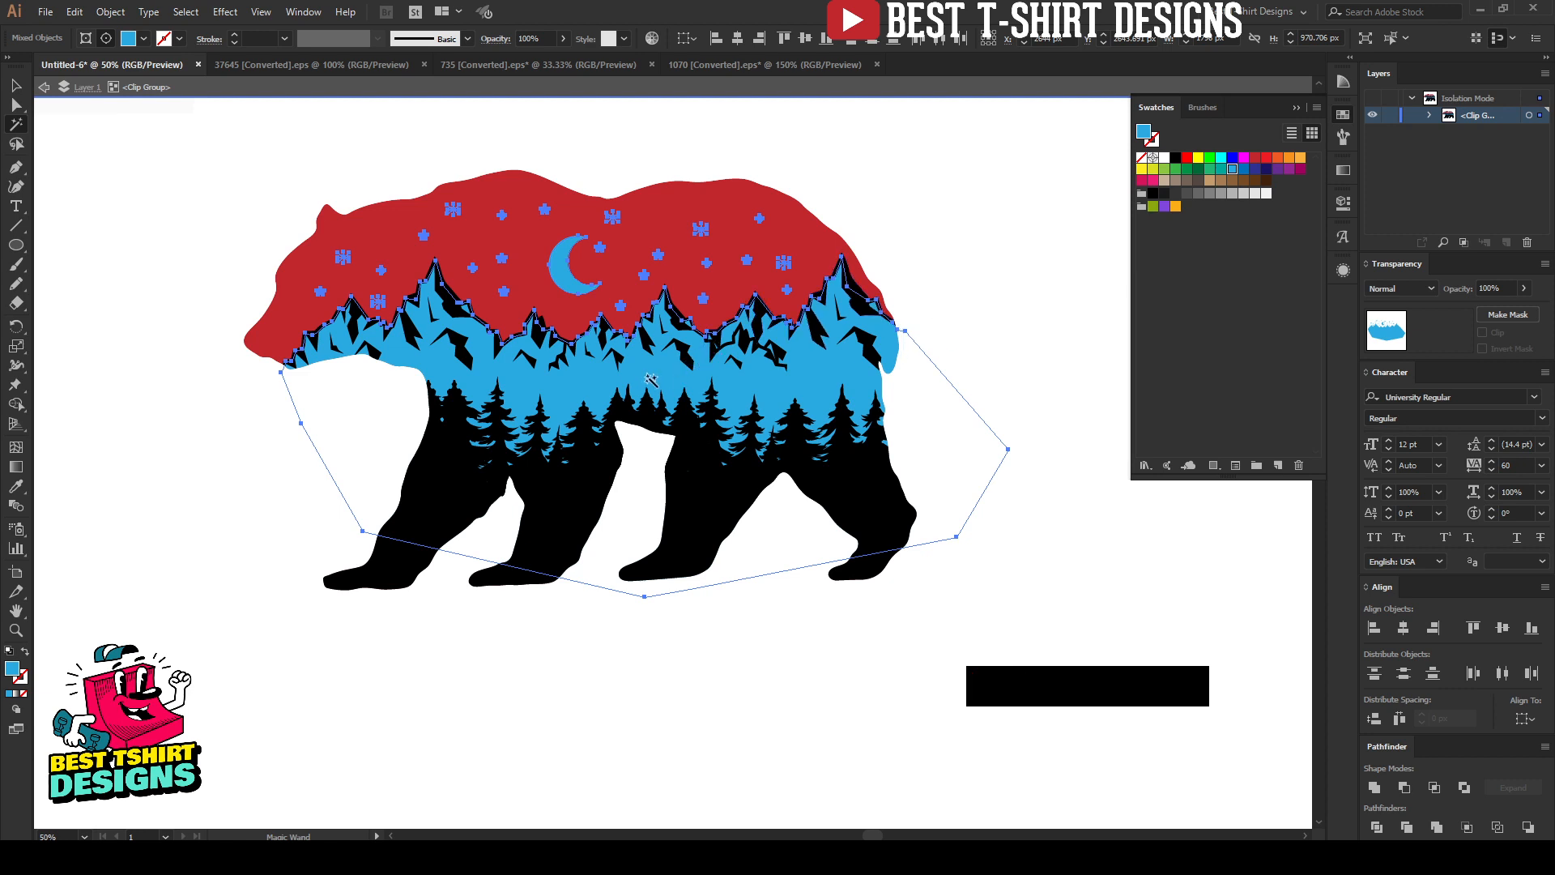
pyautogui.click(1163, 158)
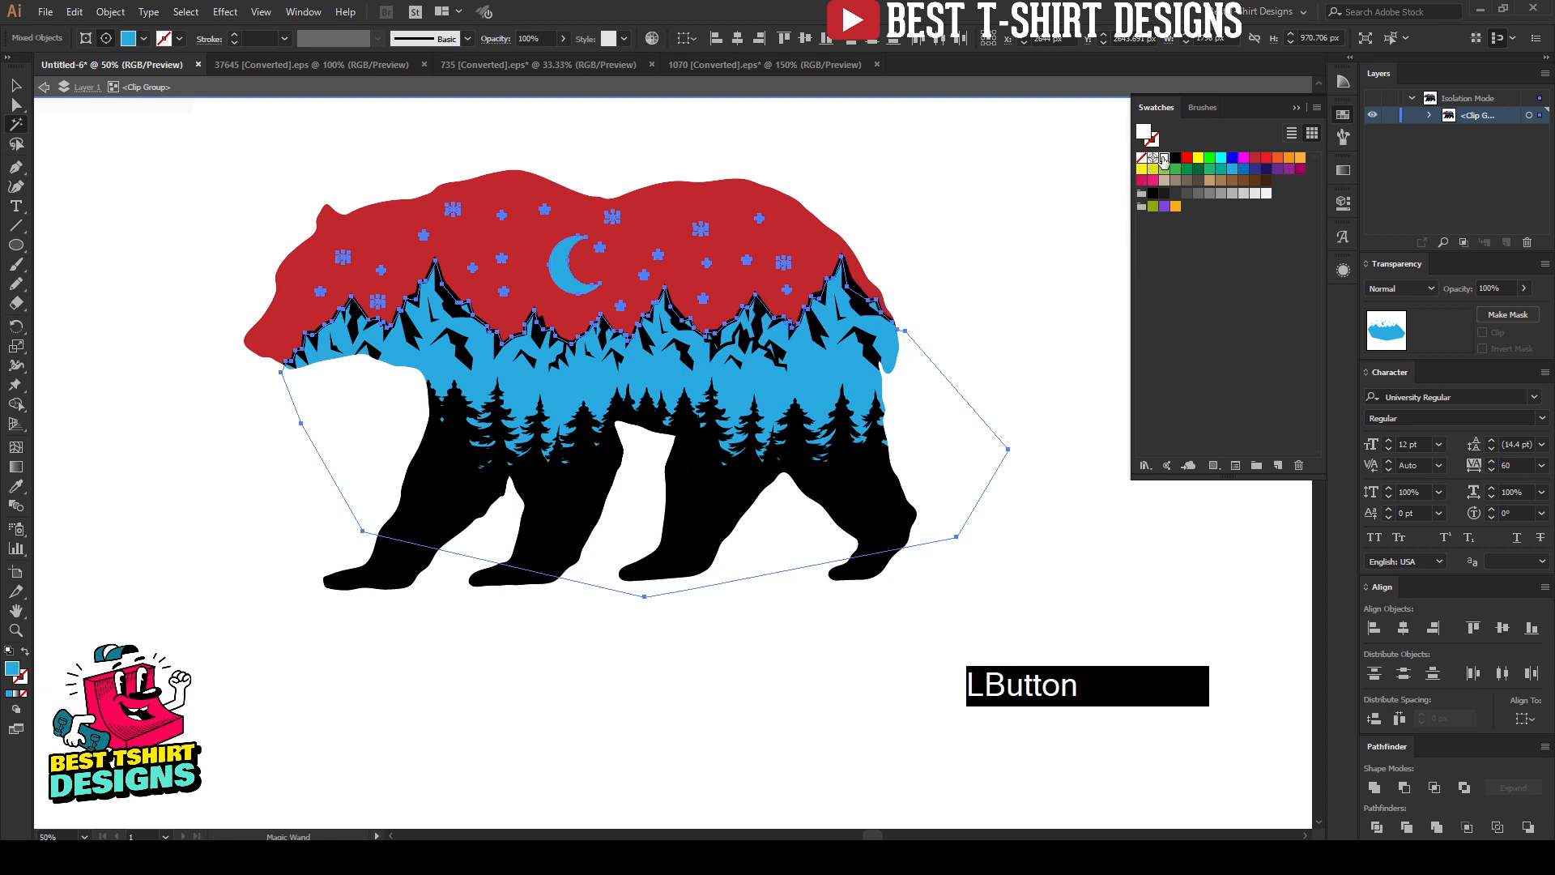
pyautogui.press('v')
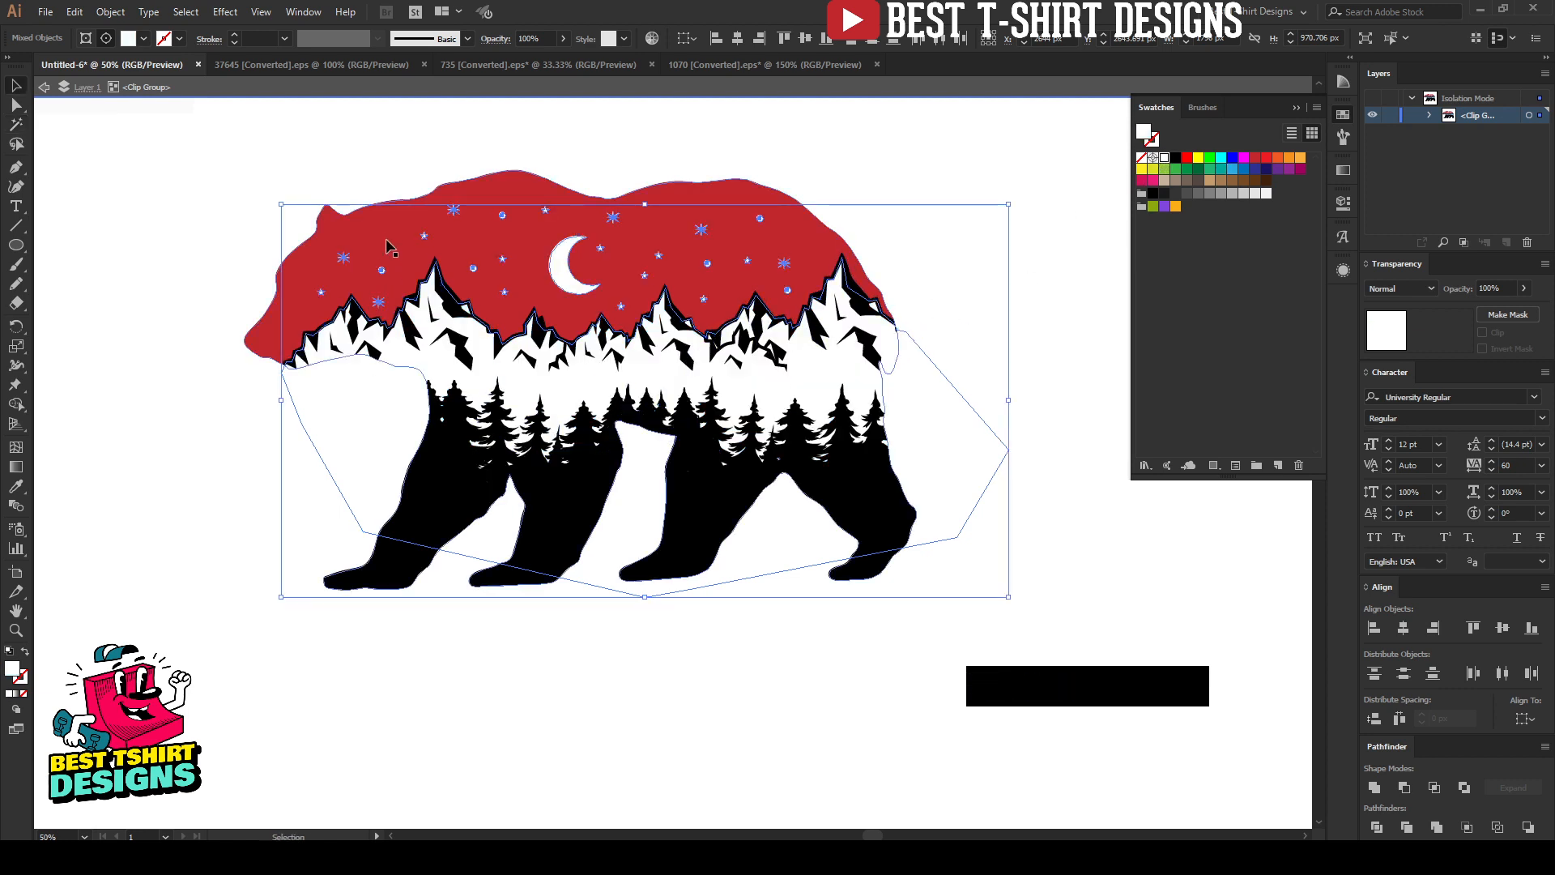
# Fill the red bear silhouette with black and deselect it
pyautogui.click(713, 229)
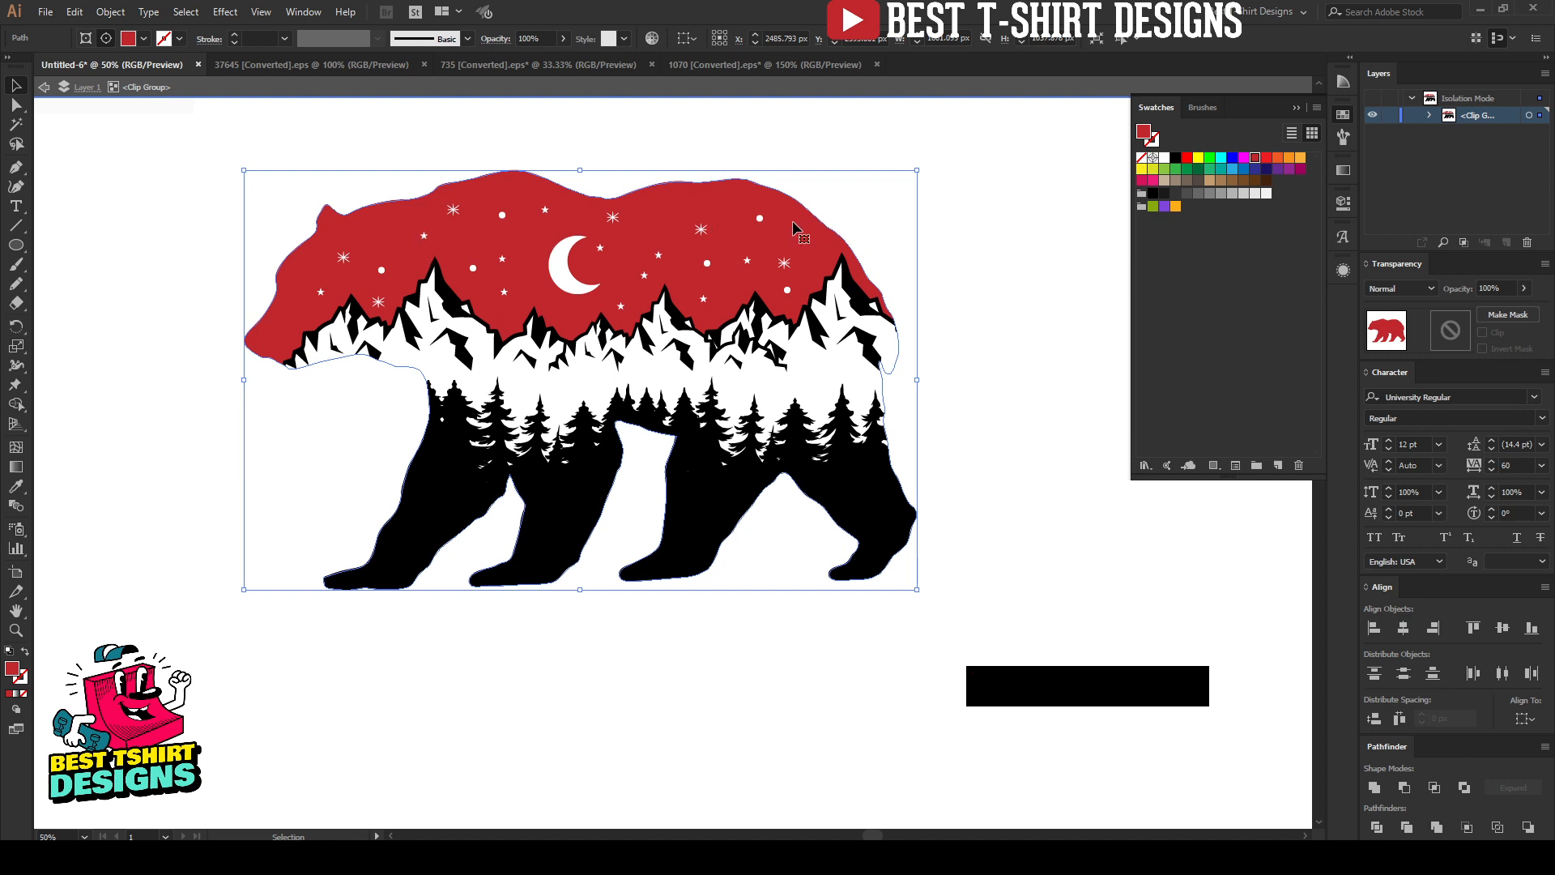
pyautogui.click(1175, 158)
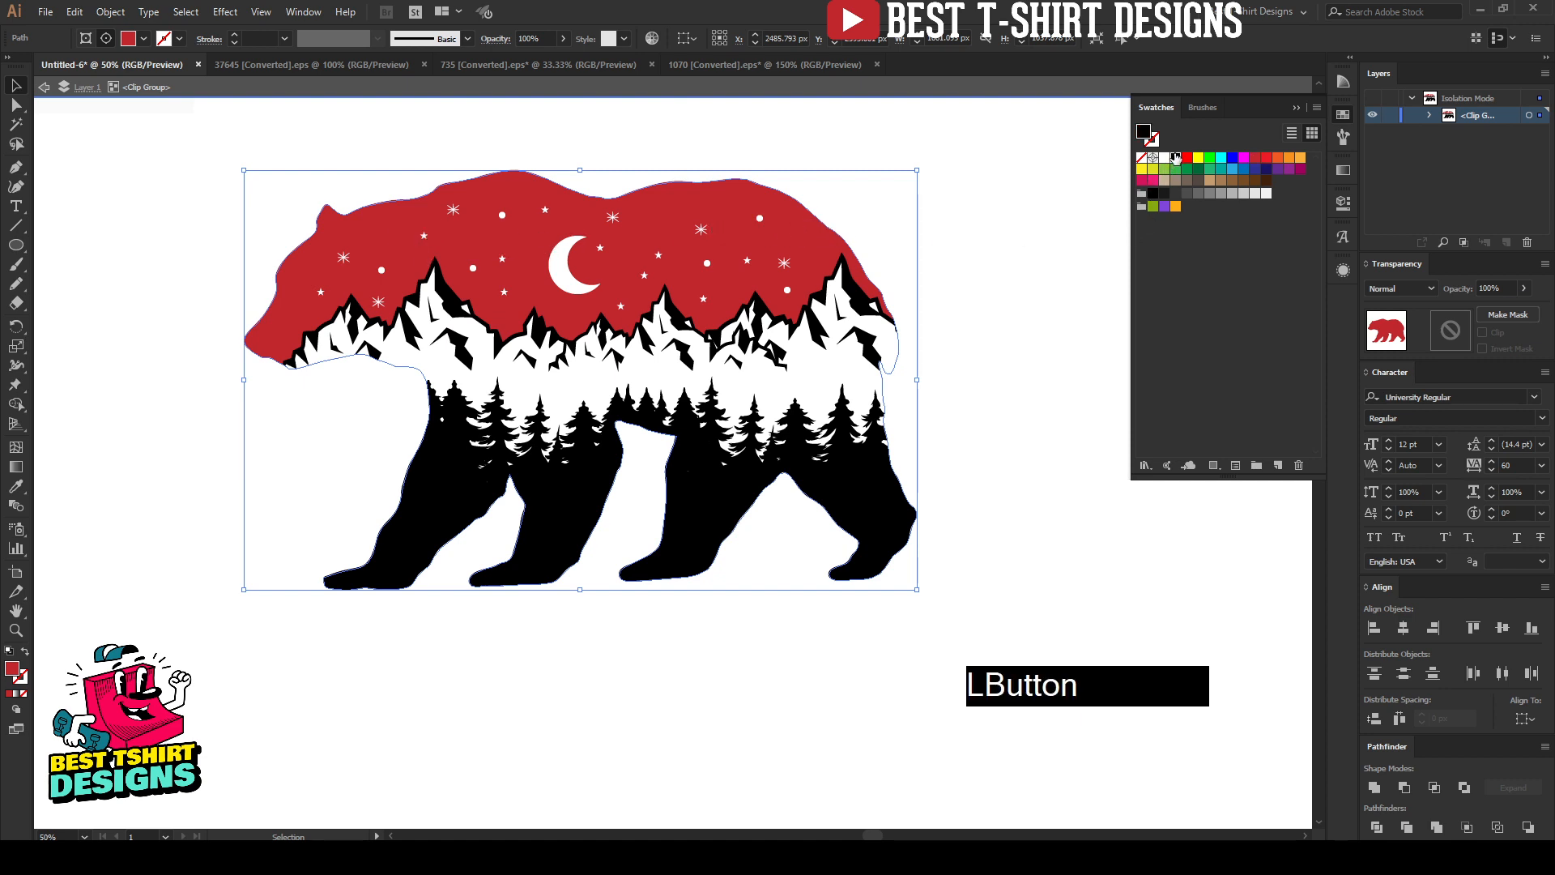
pyautogui.click(1019, 381)
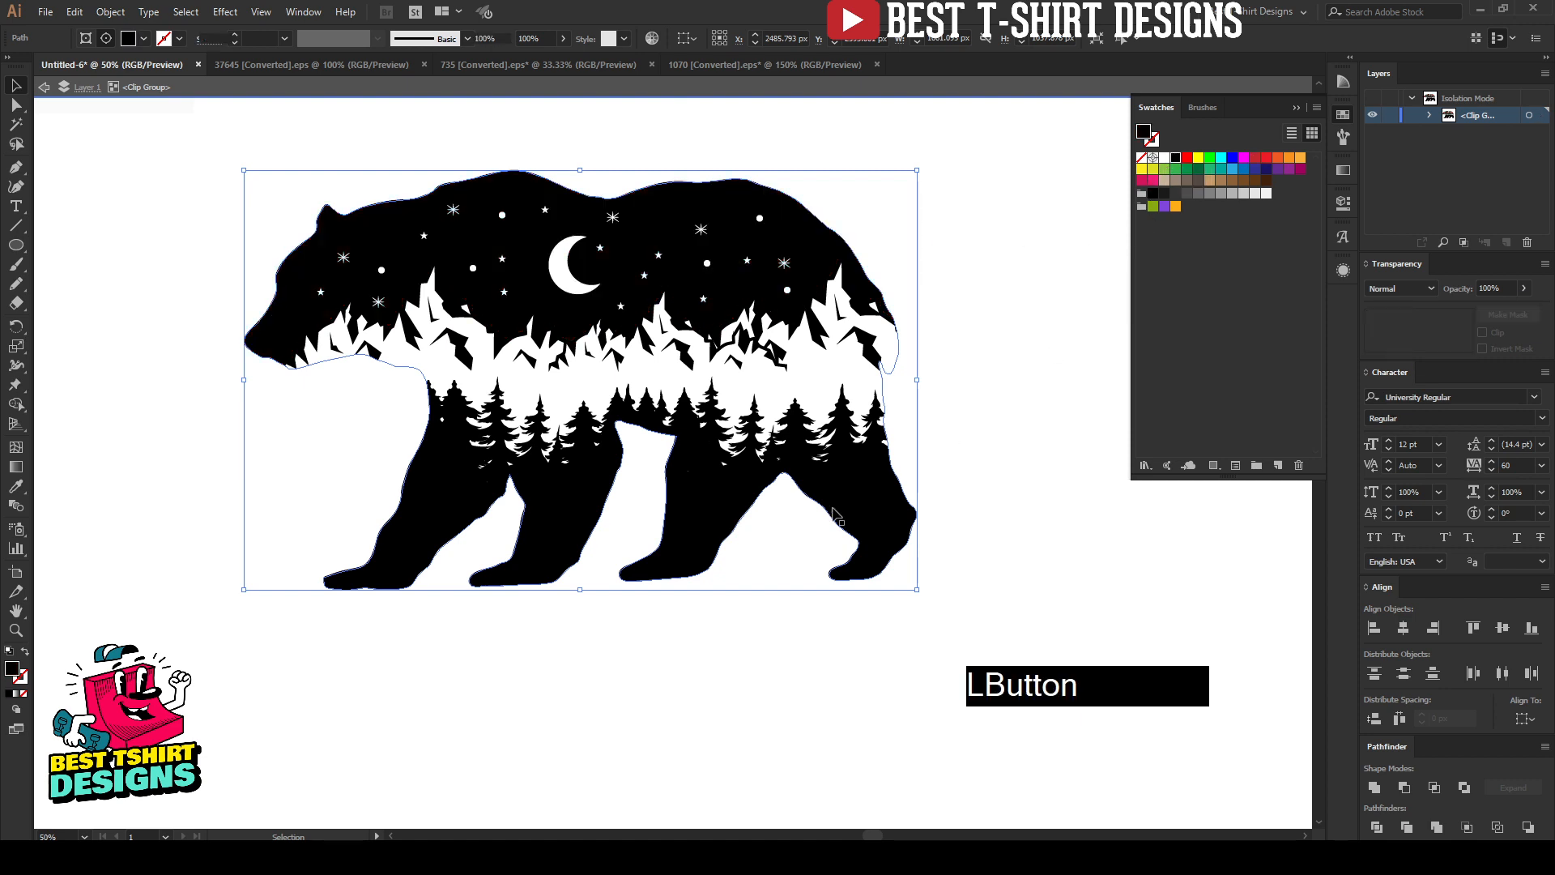
# Apply an Offset Path with mitered joins to the mountain group, previewing the result
pyautogui.scroll(2, 569, 381)
pyautogui.scroll(1, 567, 381)
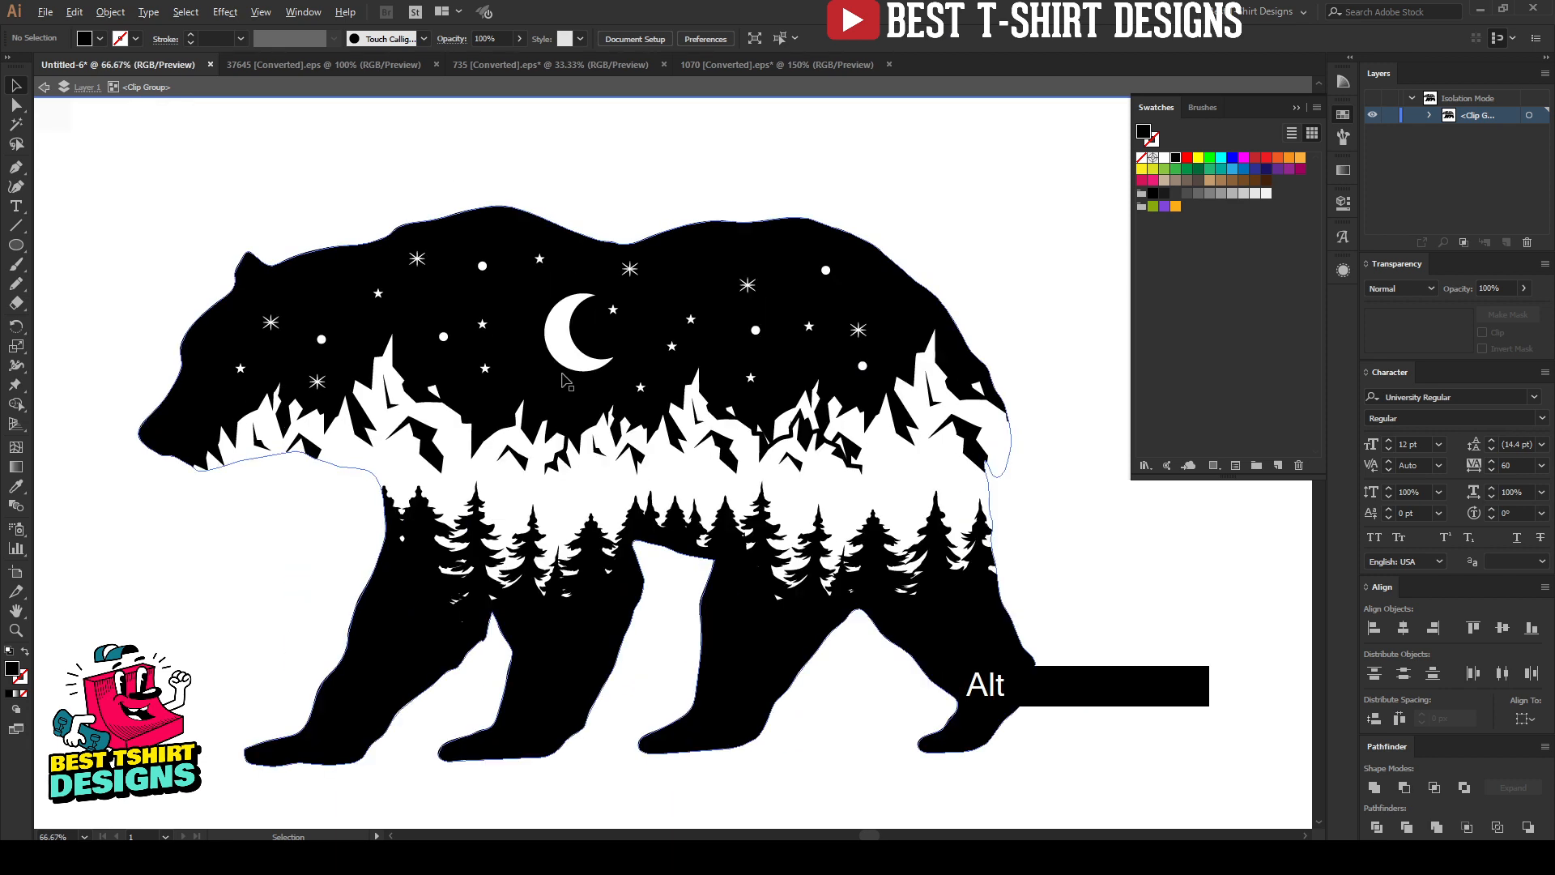
pyautogui.click(548, 420)
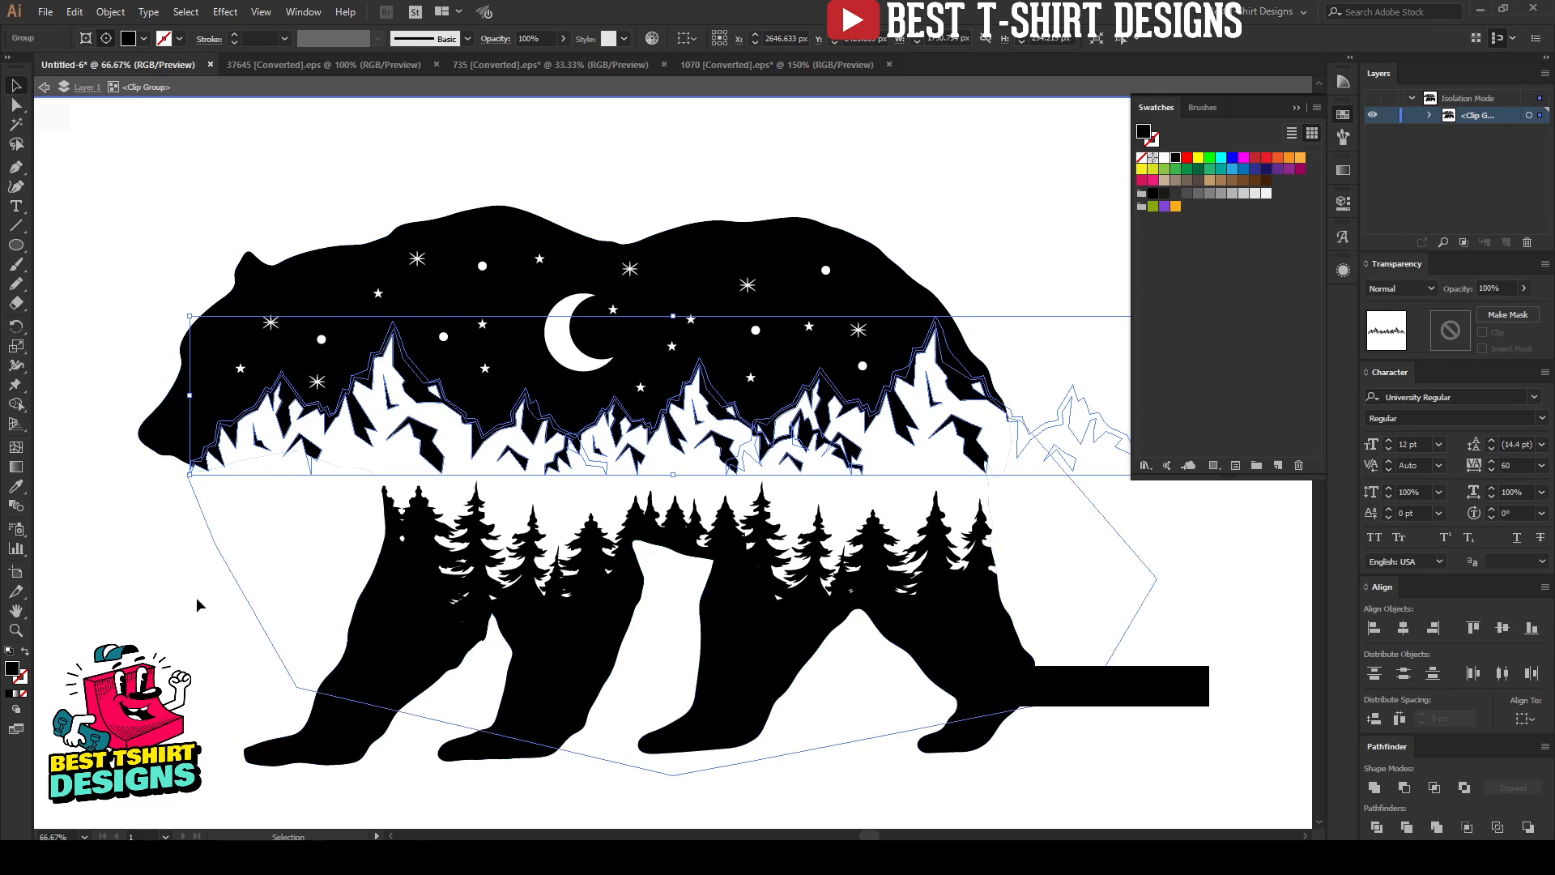
pyautogui.hotkey('ctrl', 'alt')
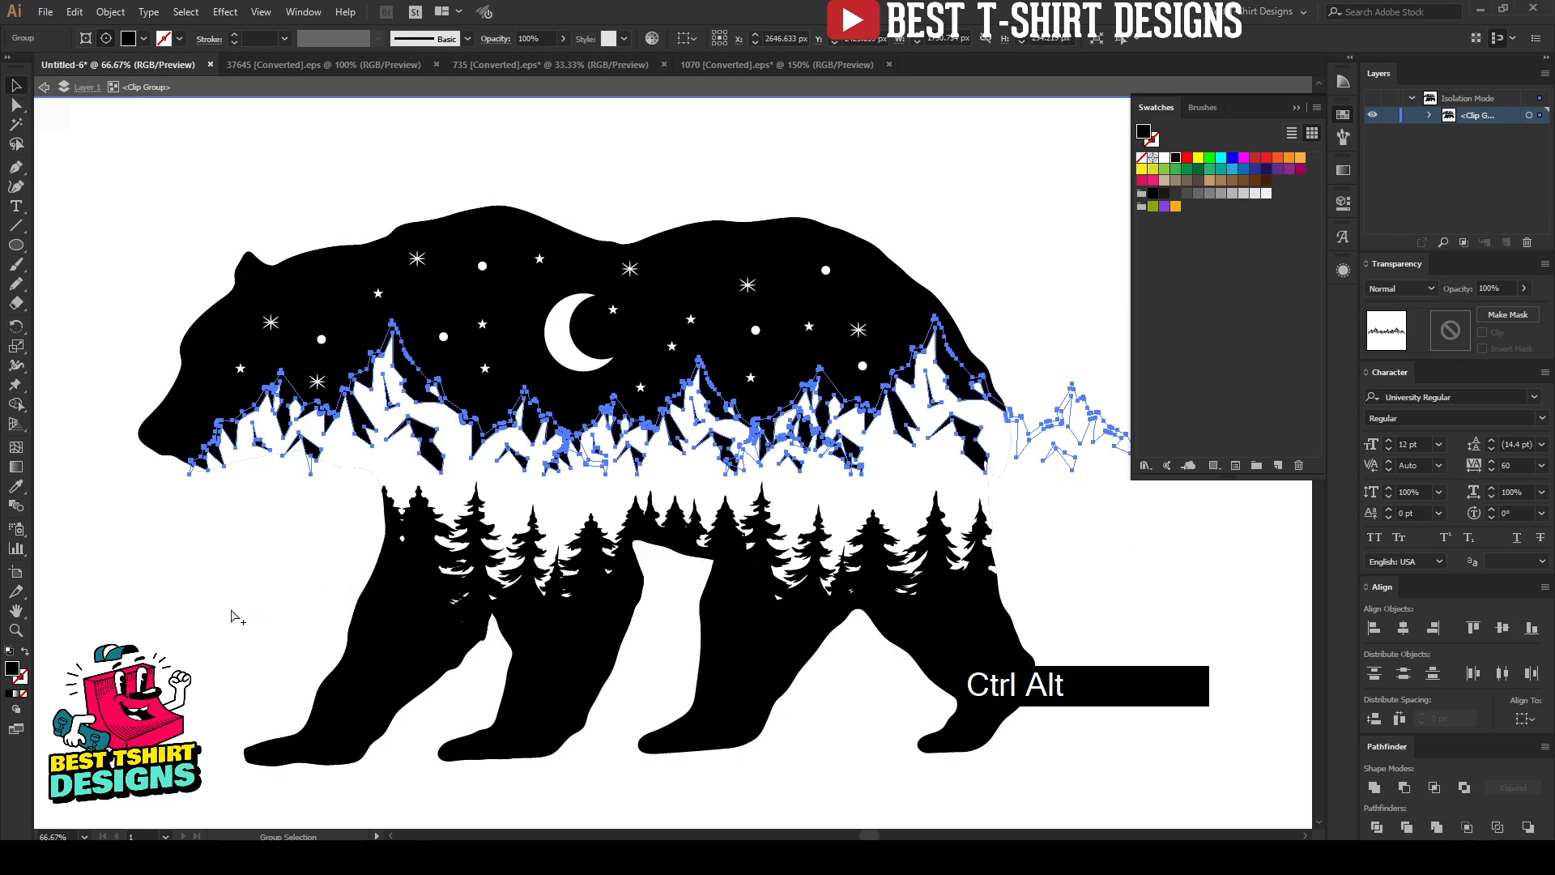
pyautogui.hotkey('ctrl', 'alt', 'f')
pyautogui.click(885, 359)
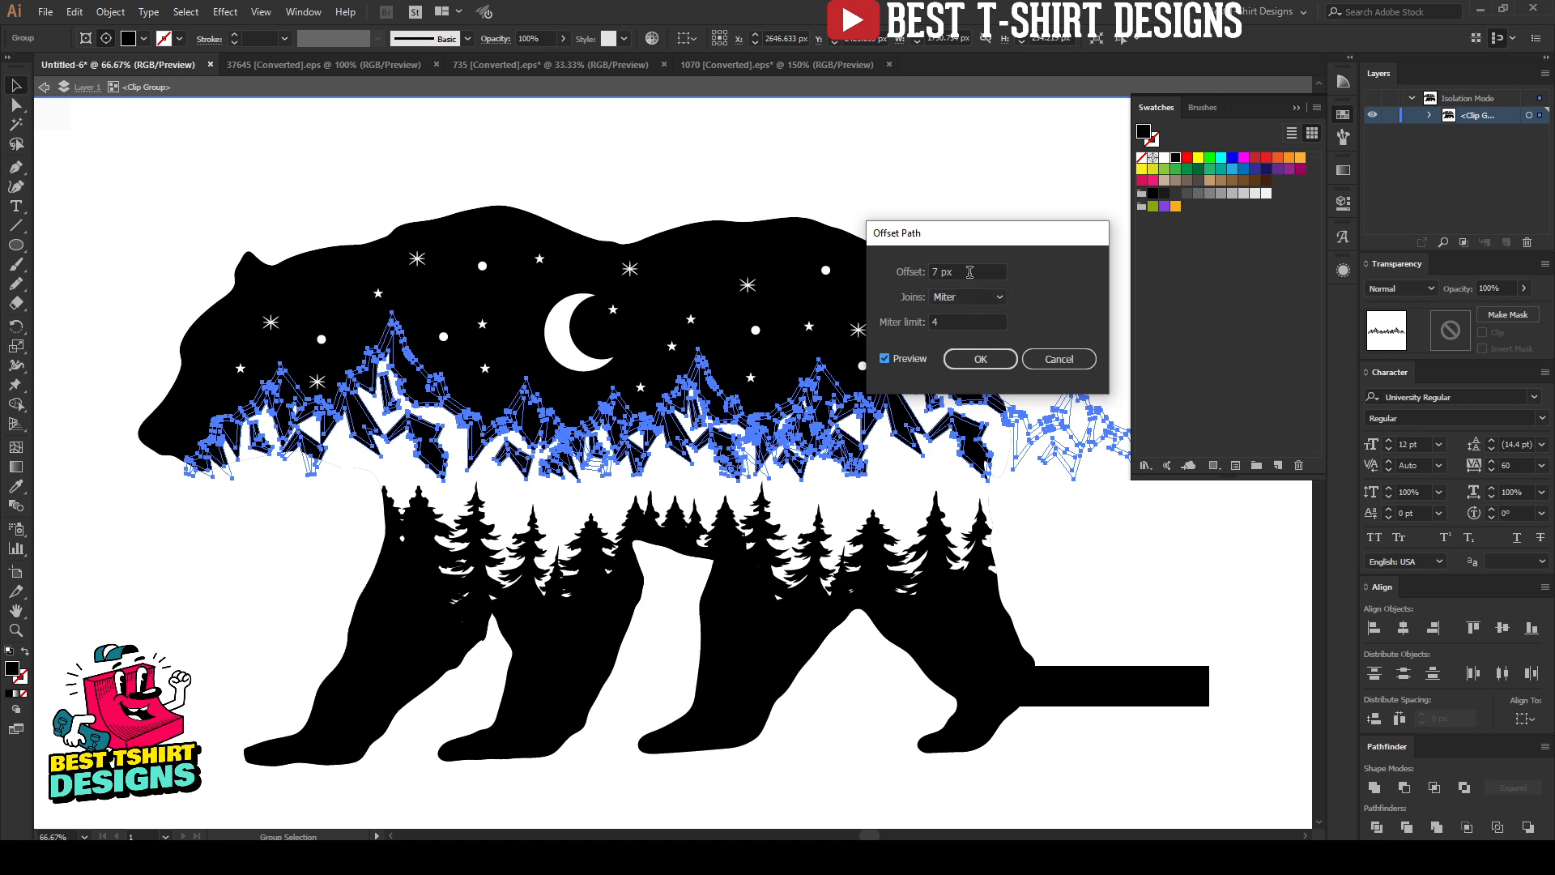
pyautogui.scroll(-2, 969, 272)
pyautogui.click(980, 358)
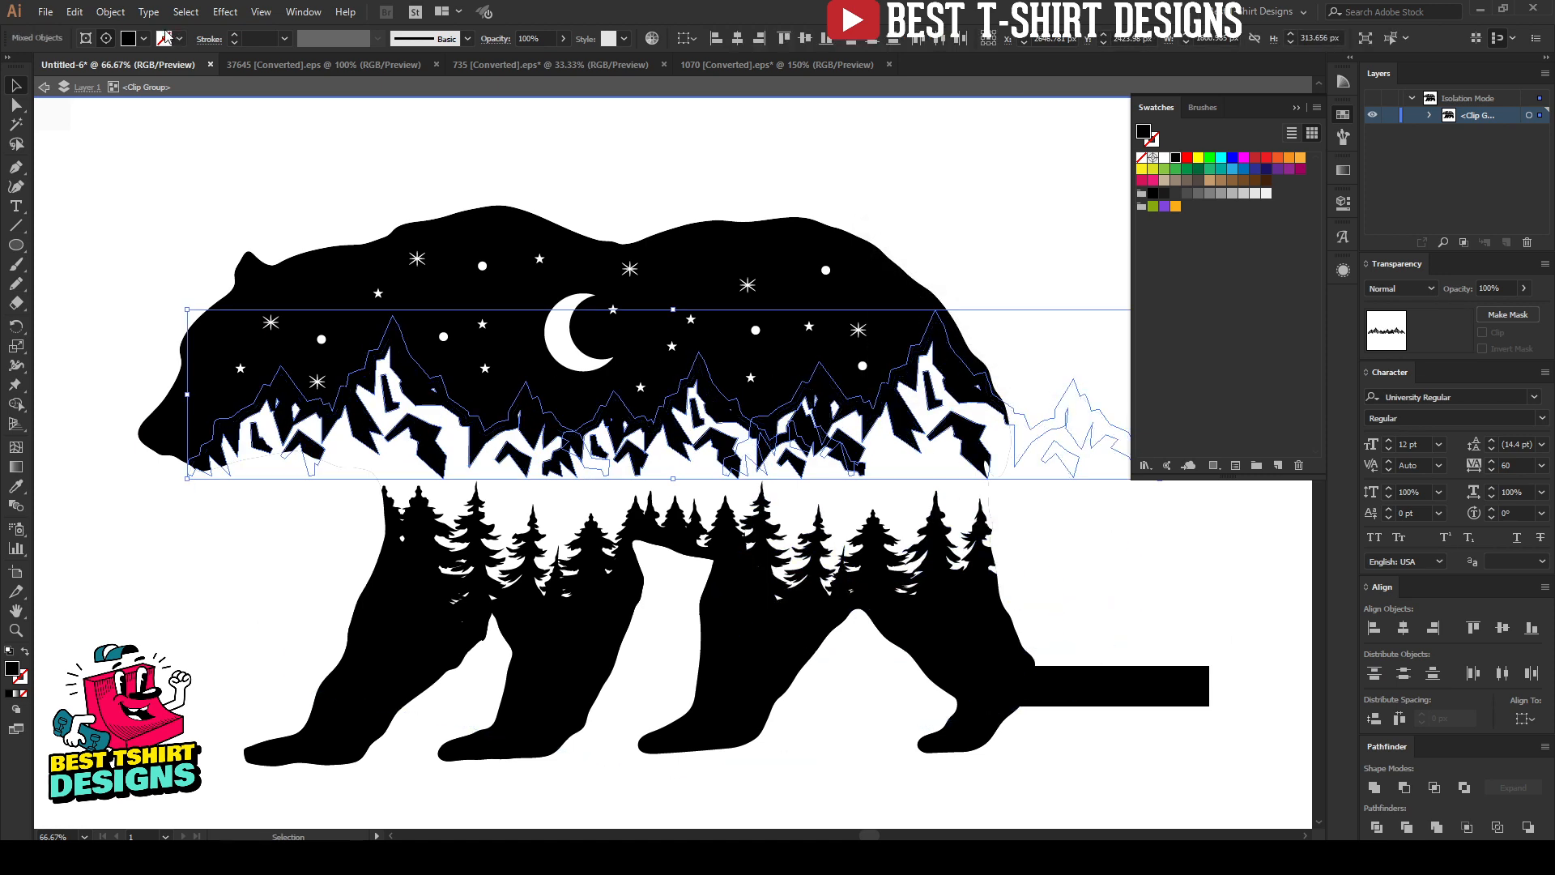
# Combine the mountains and their offset paths with the Pathfinder Merge operation
pyautogui.click(107, 12)
pyautogui.moveTo(151, 381)
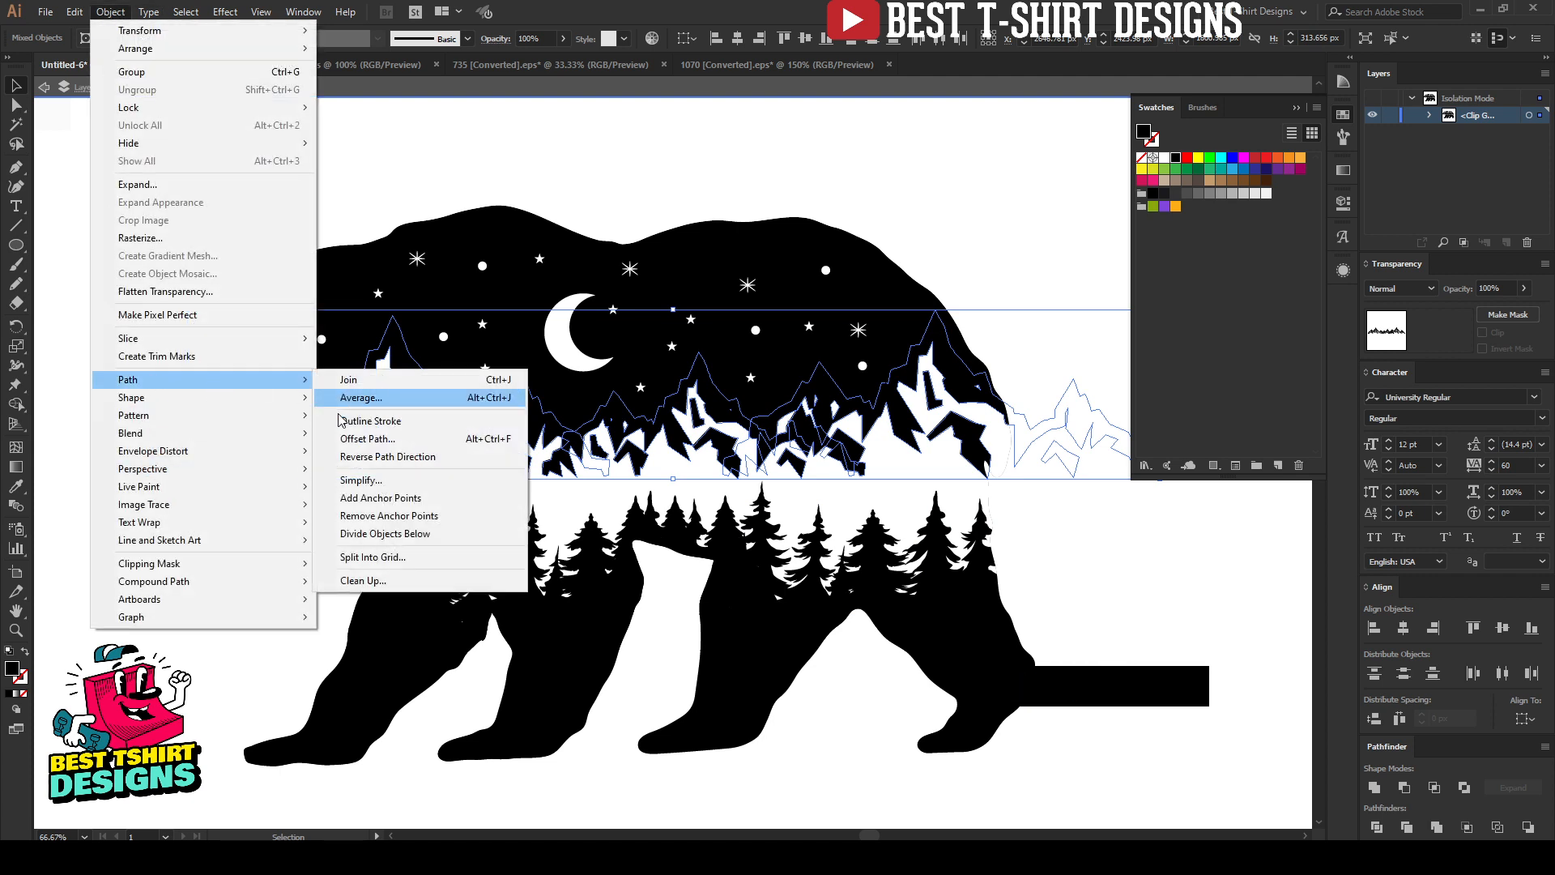
pyautogui.click(679, 8)
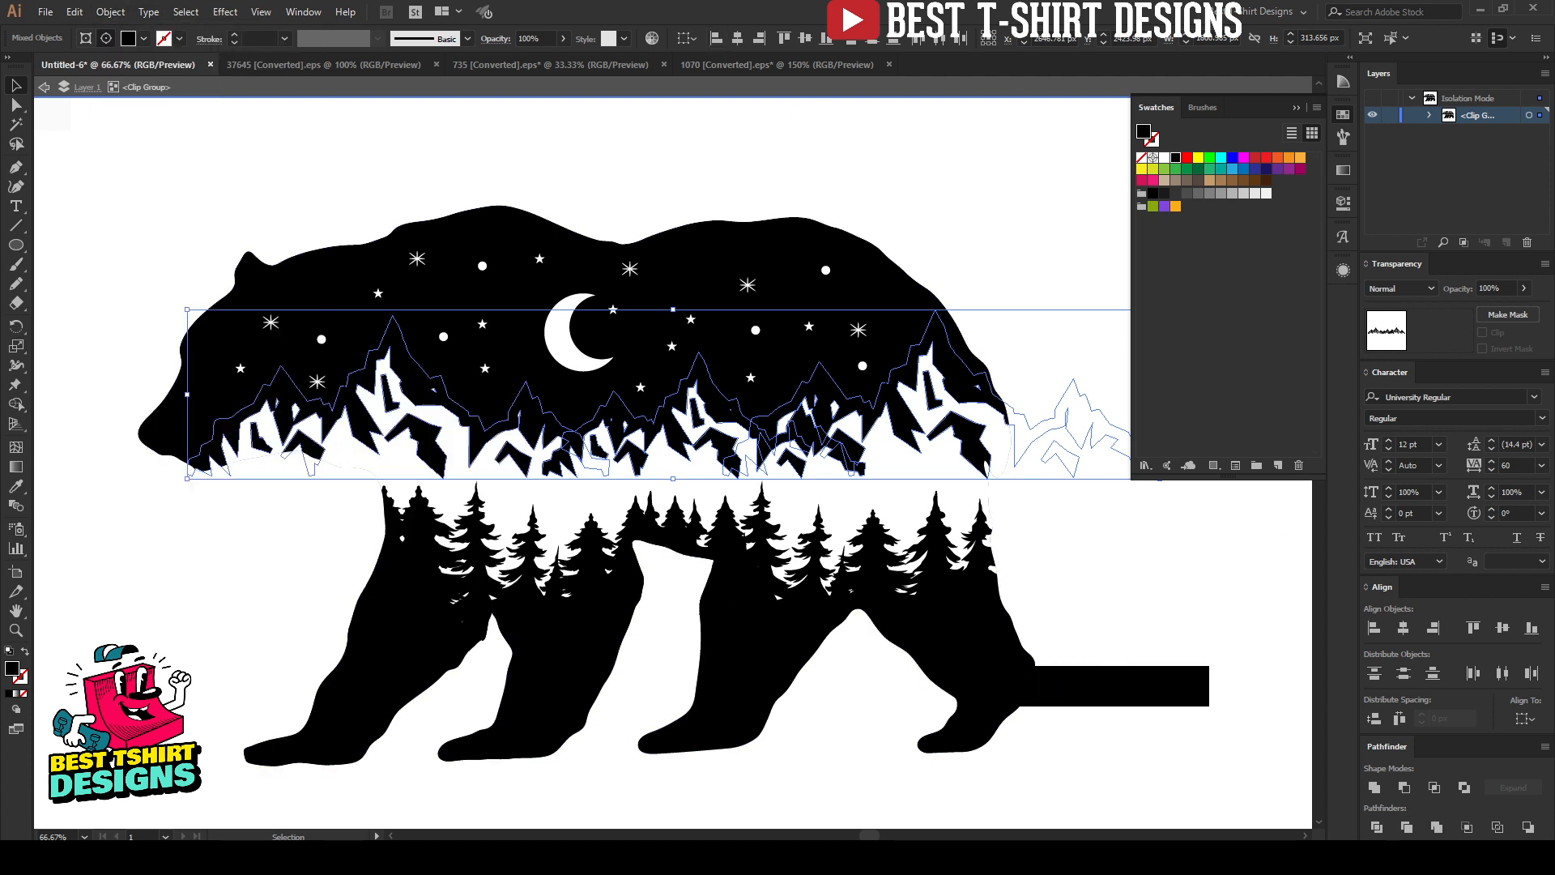
pyautogui.click(1434, 830)
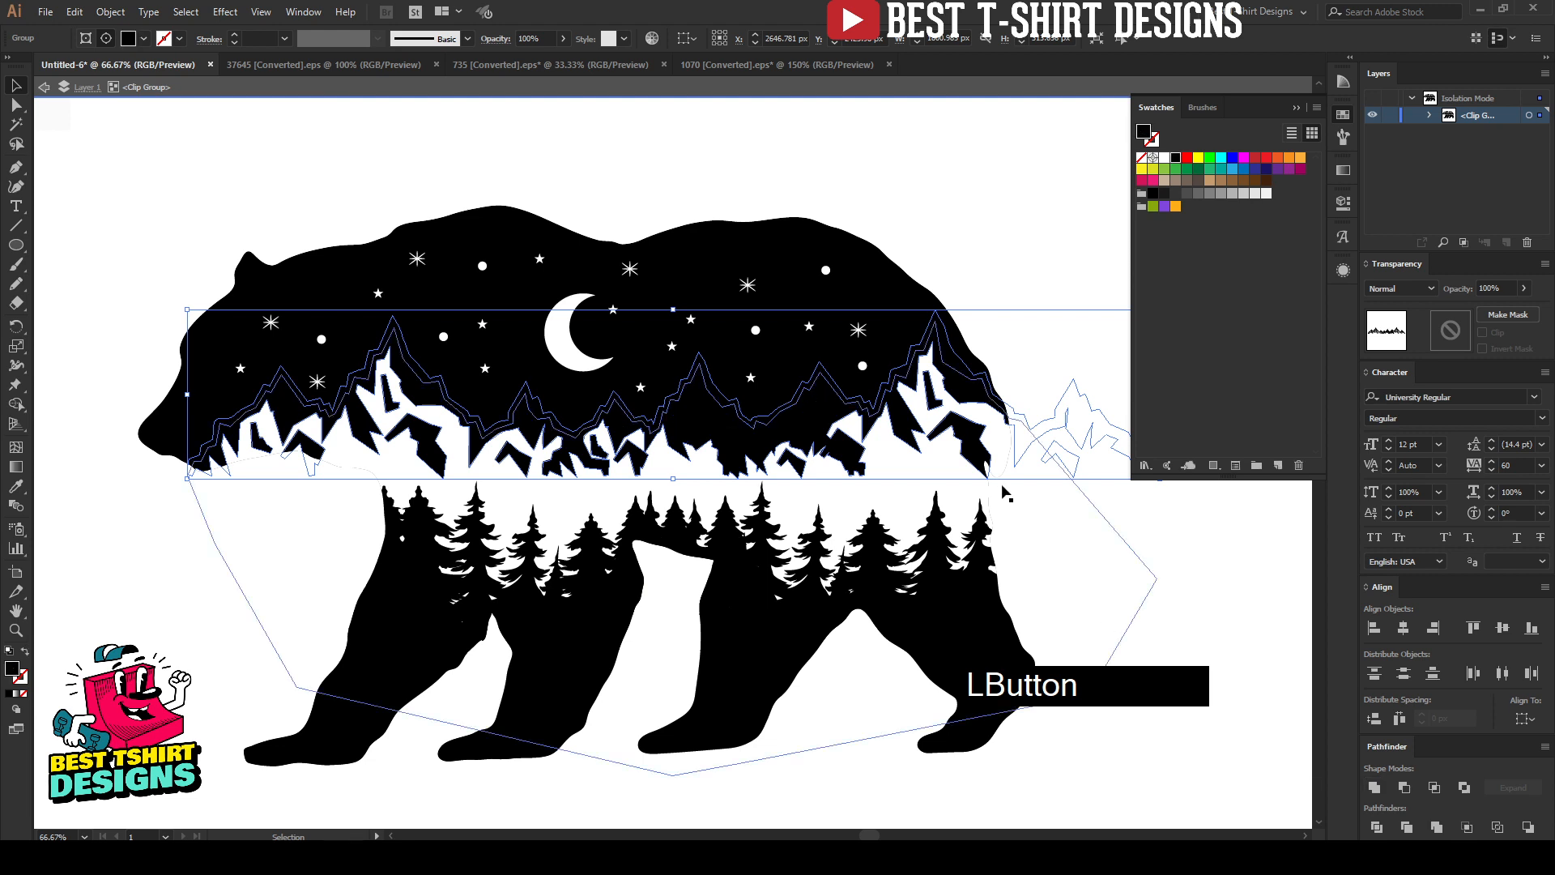
# Fill the selected outer offset shape of the mountains with white and cut it to the clipboard
pyautogui.click(1166, 157)
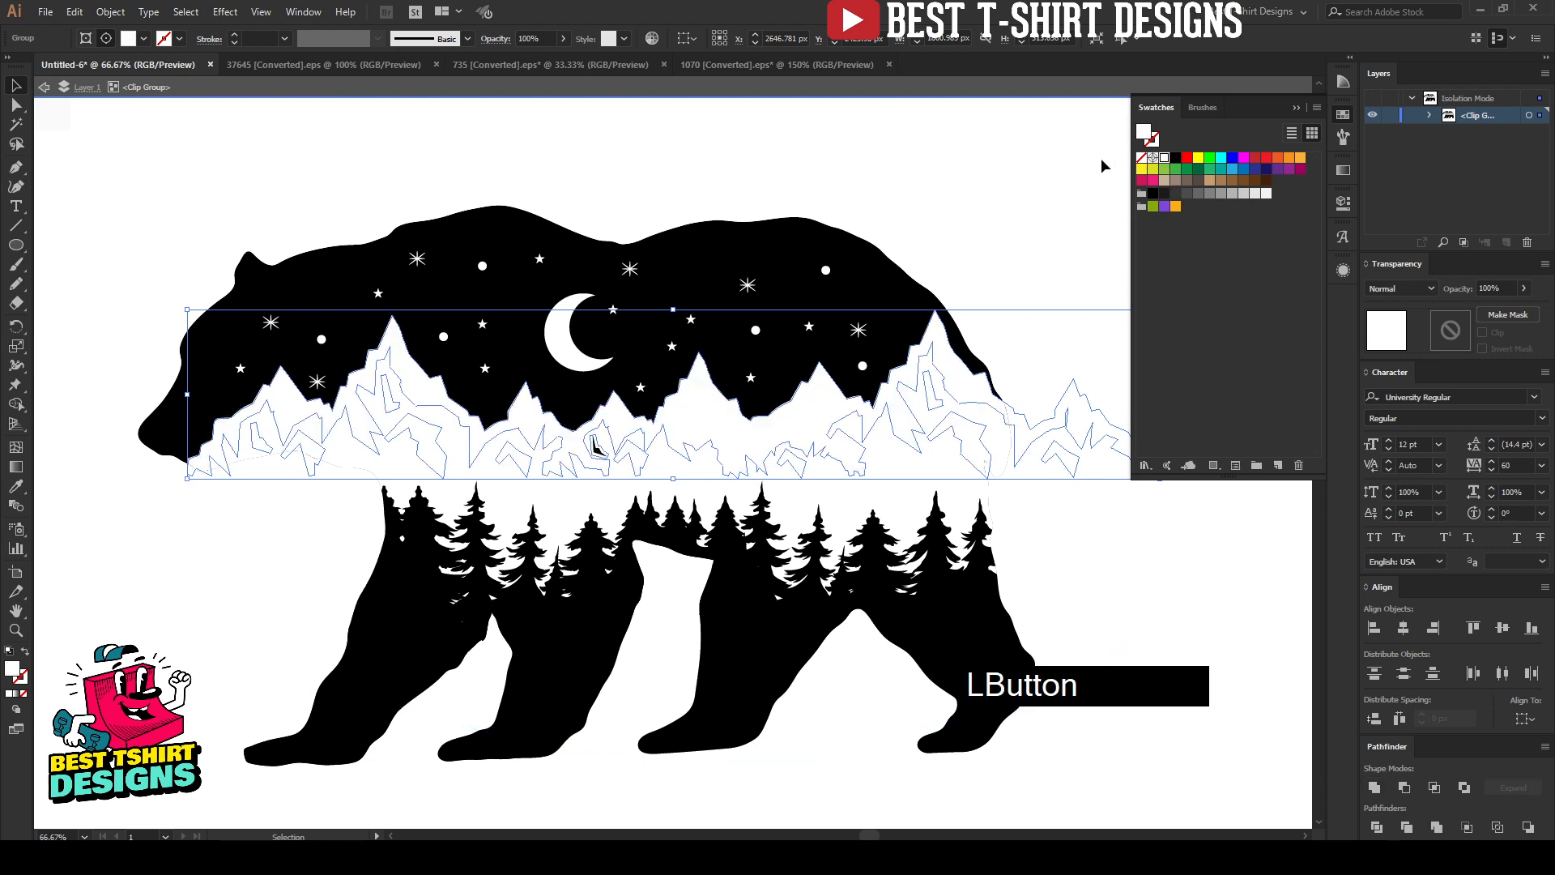
pyautogui.press('ctrl')
pyautogui.hotkey('ctrl', 'x')
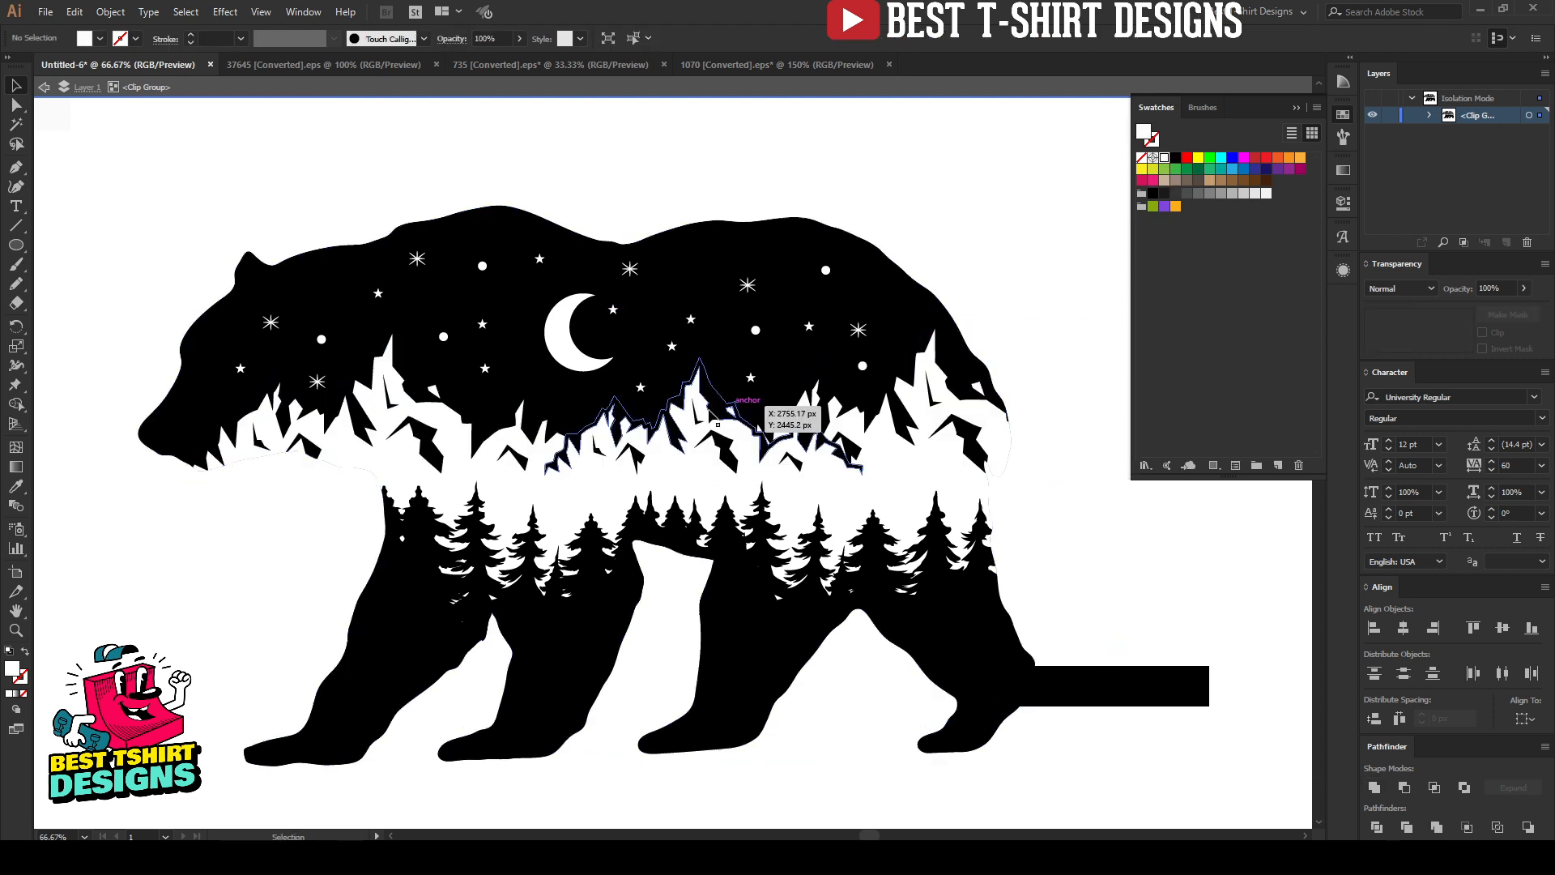
# Paste the cut white shape behind the other mountain shapes as an outer outline, and leave isolation mode
pyautogui.click(697, 482)
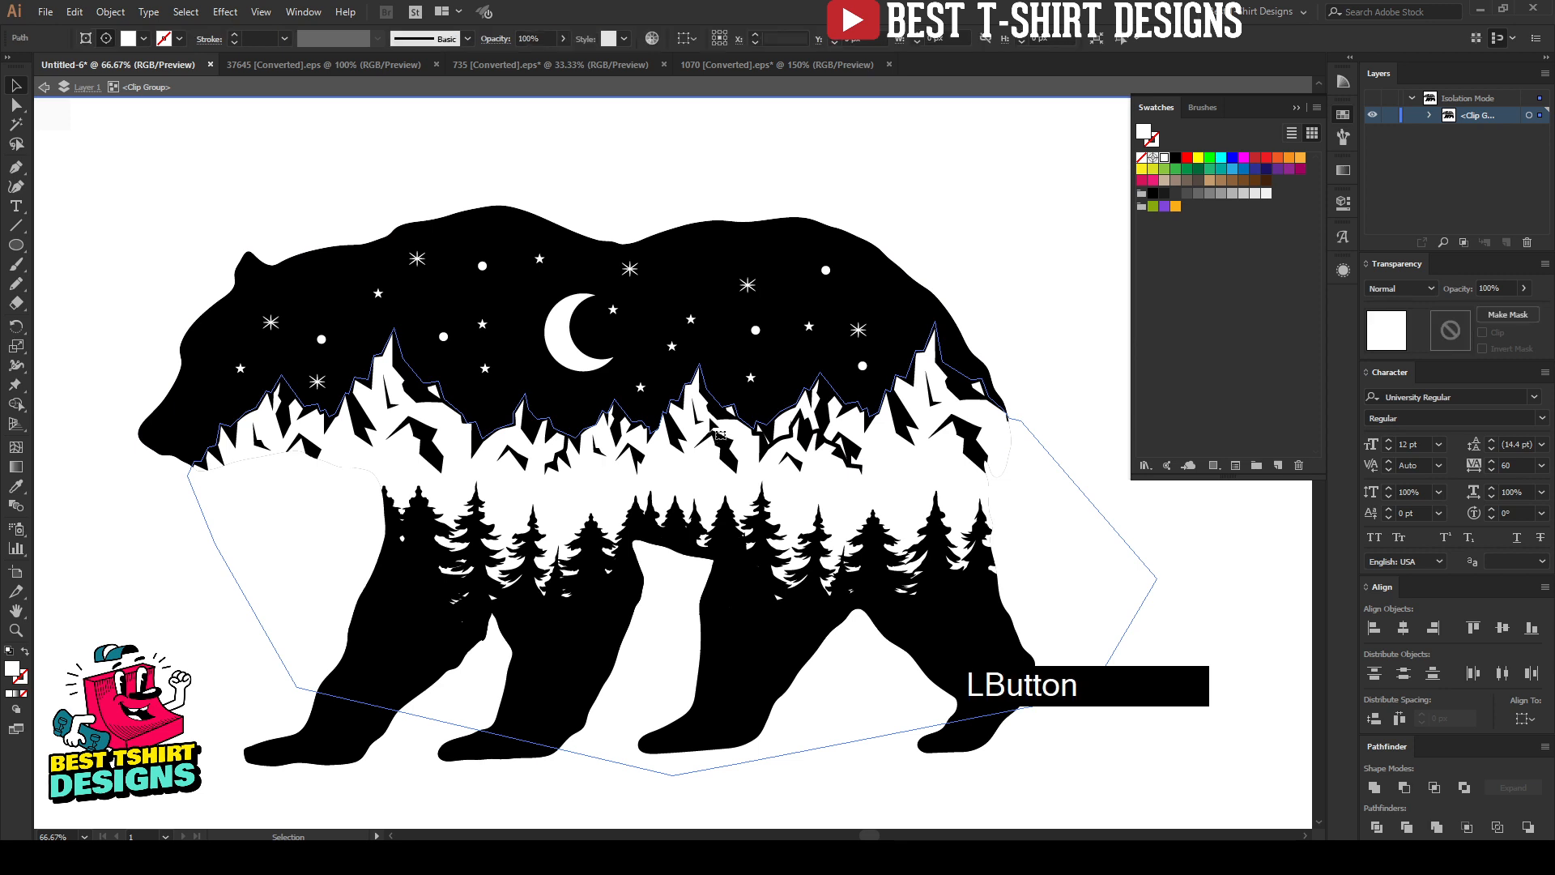
pyautogui.keyDown('shift'); pyautogui.click(713, 412); pyautogui.keyUp('shift')
pyautogui.keyDown('shift'); pyautogui.click(714, 413); pyautogui.keyUp('shift')
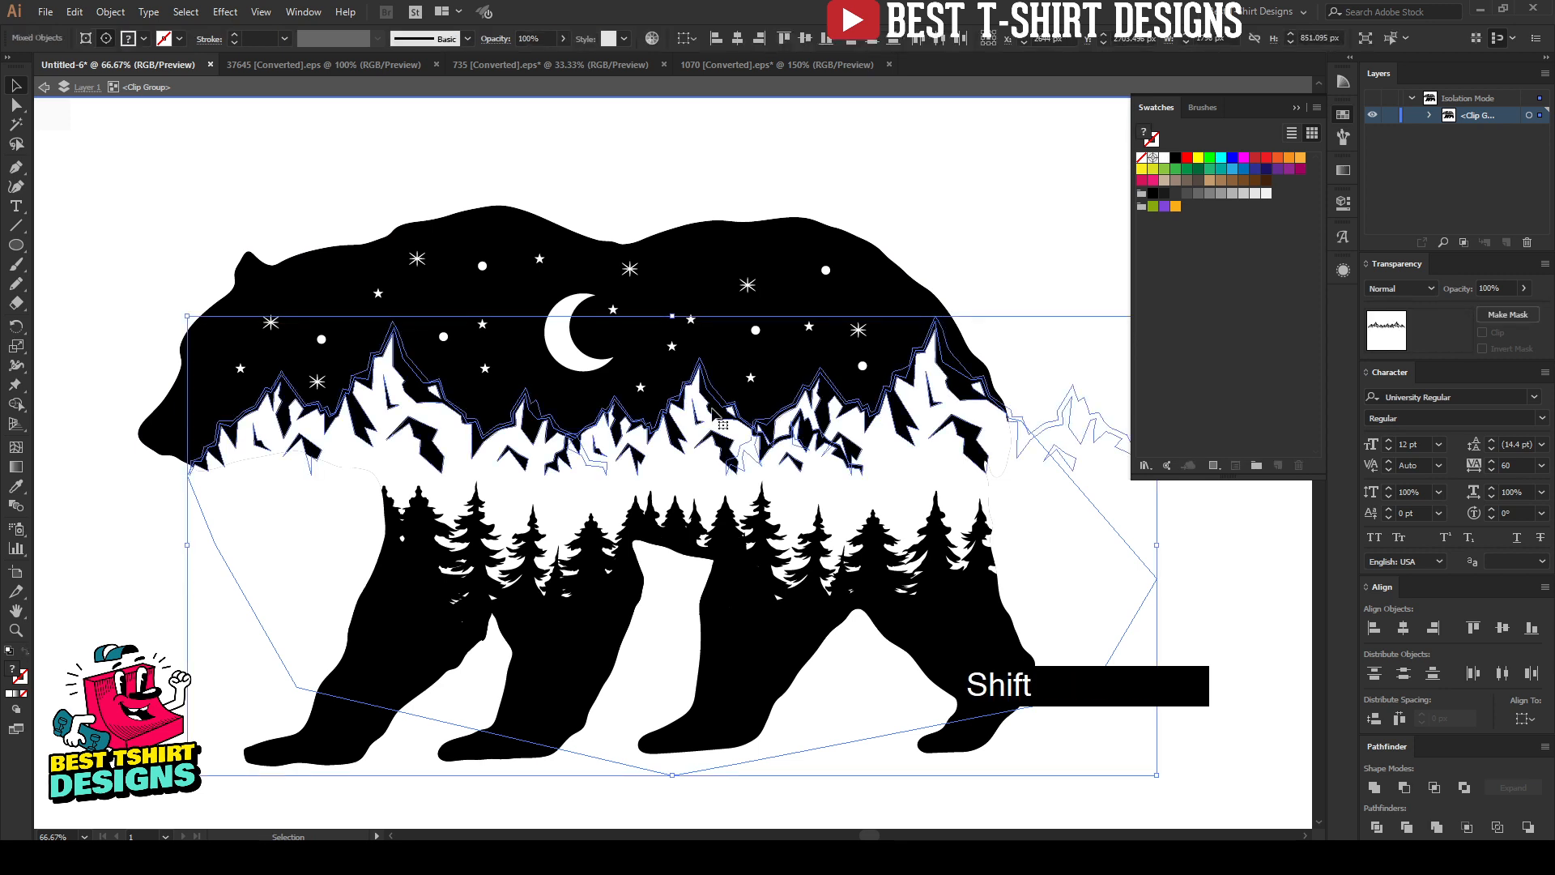
pyautogui.press('ctrl')
pyautogui.hotkey('ctrl', 'b')
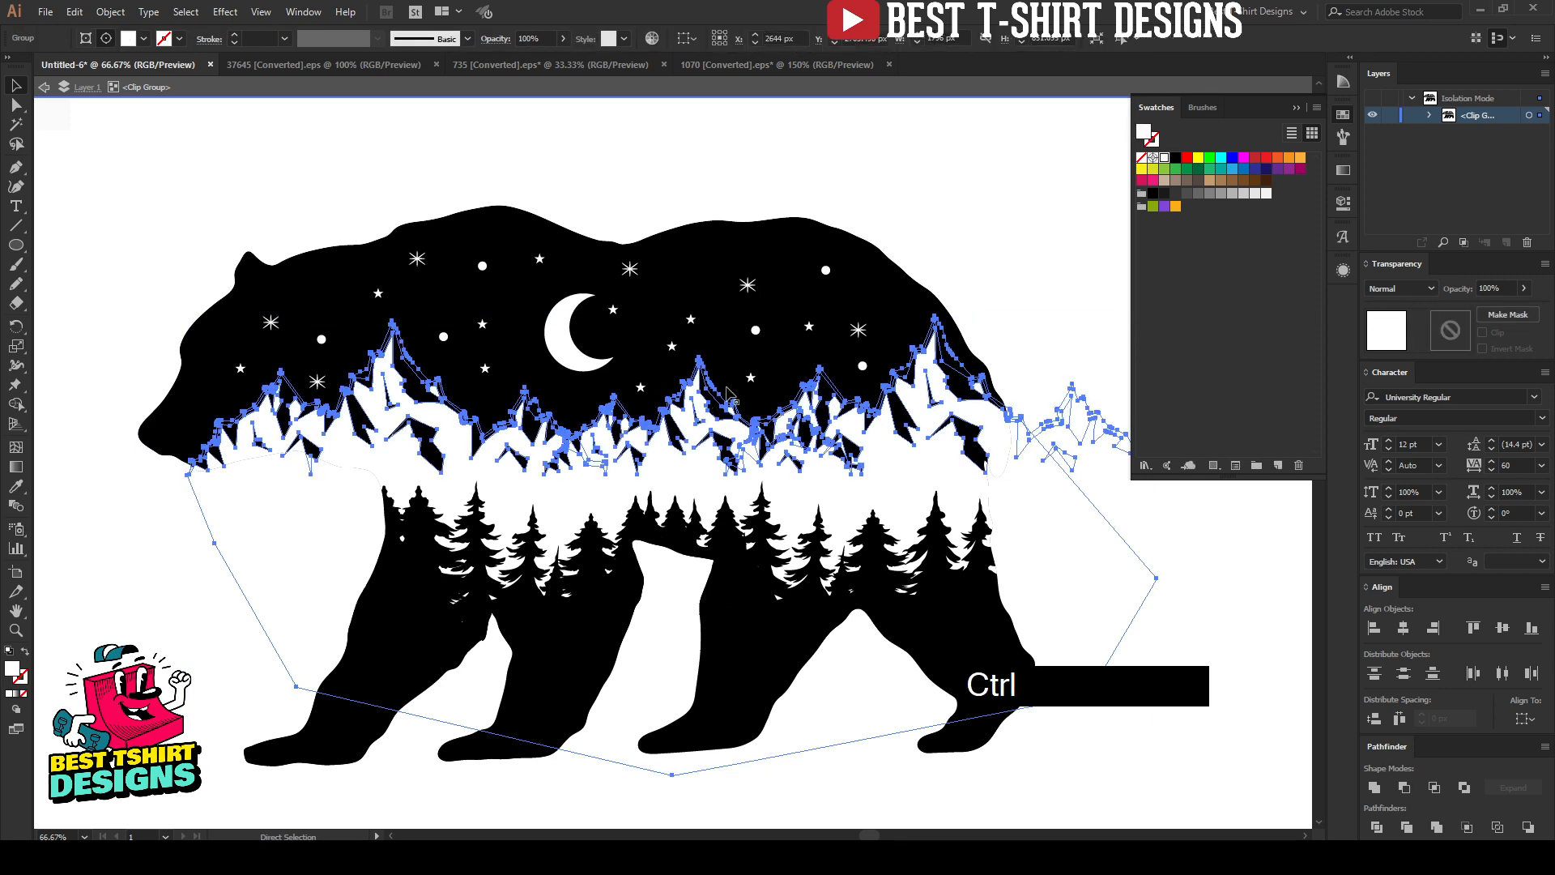
pyautogui.click(708, 187)
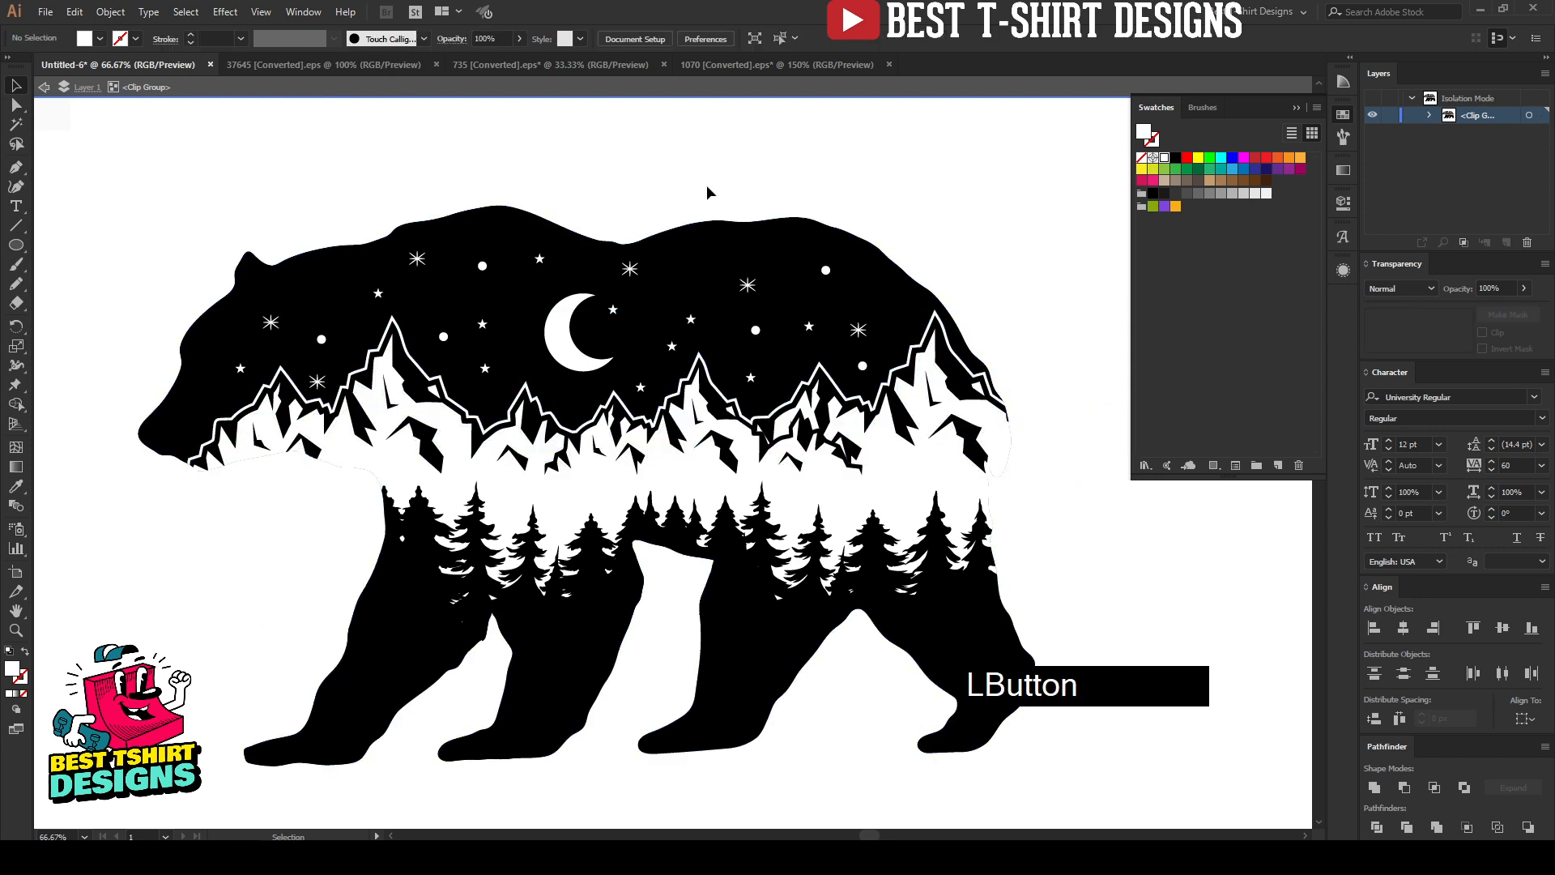
pyautogui.scroll(-1, 706, 186)
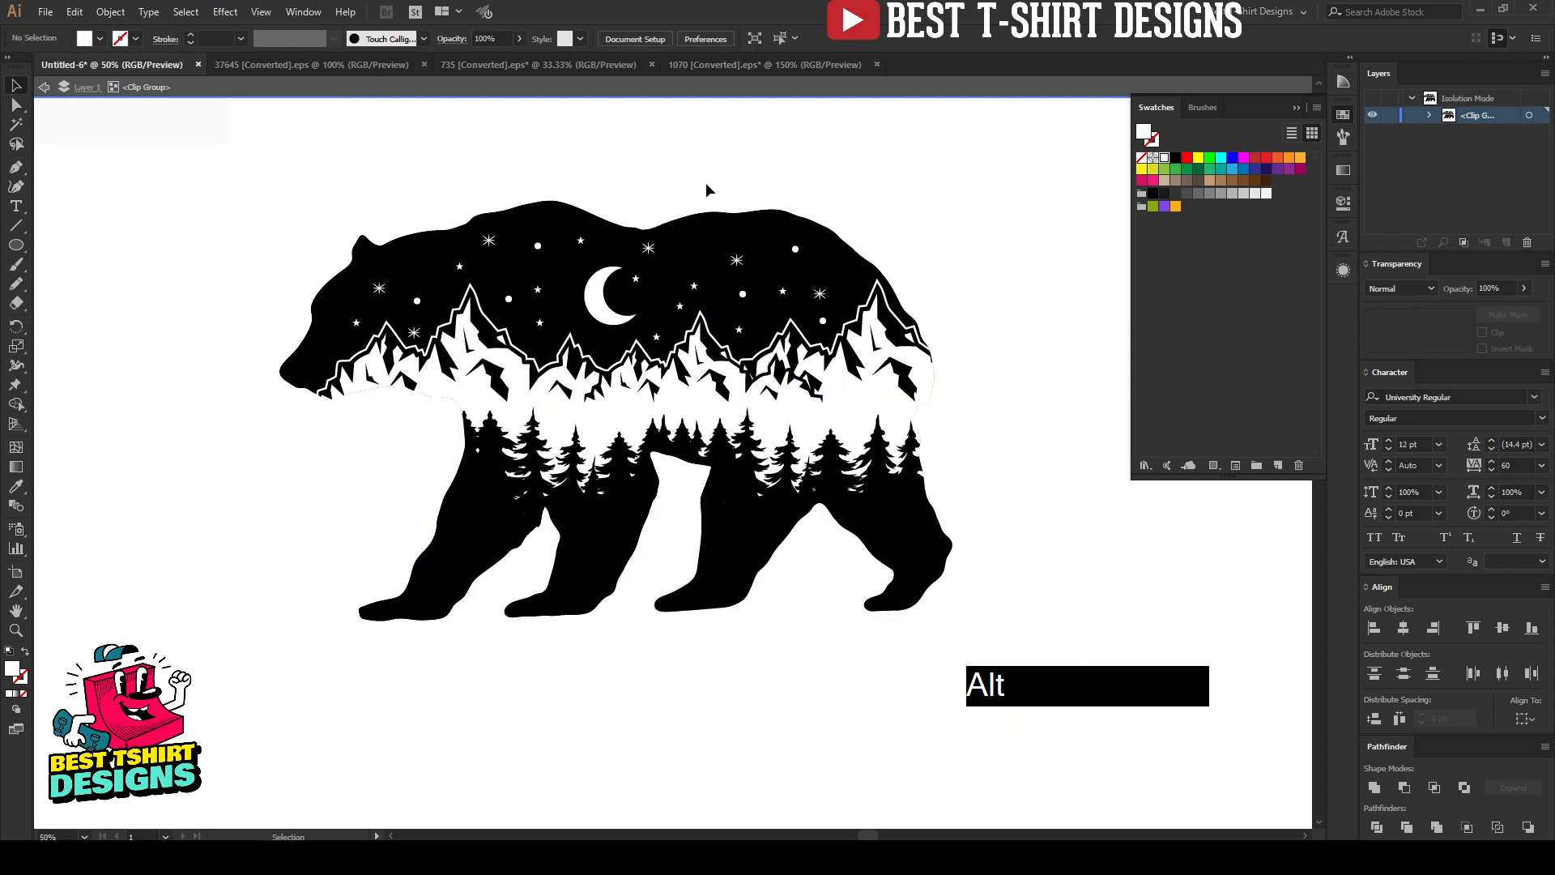
pyautogui.doubleClick(707, 182)
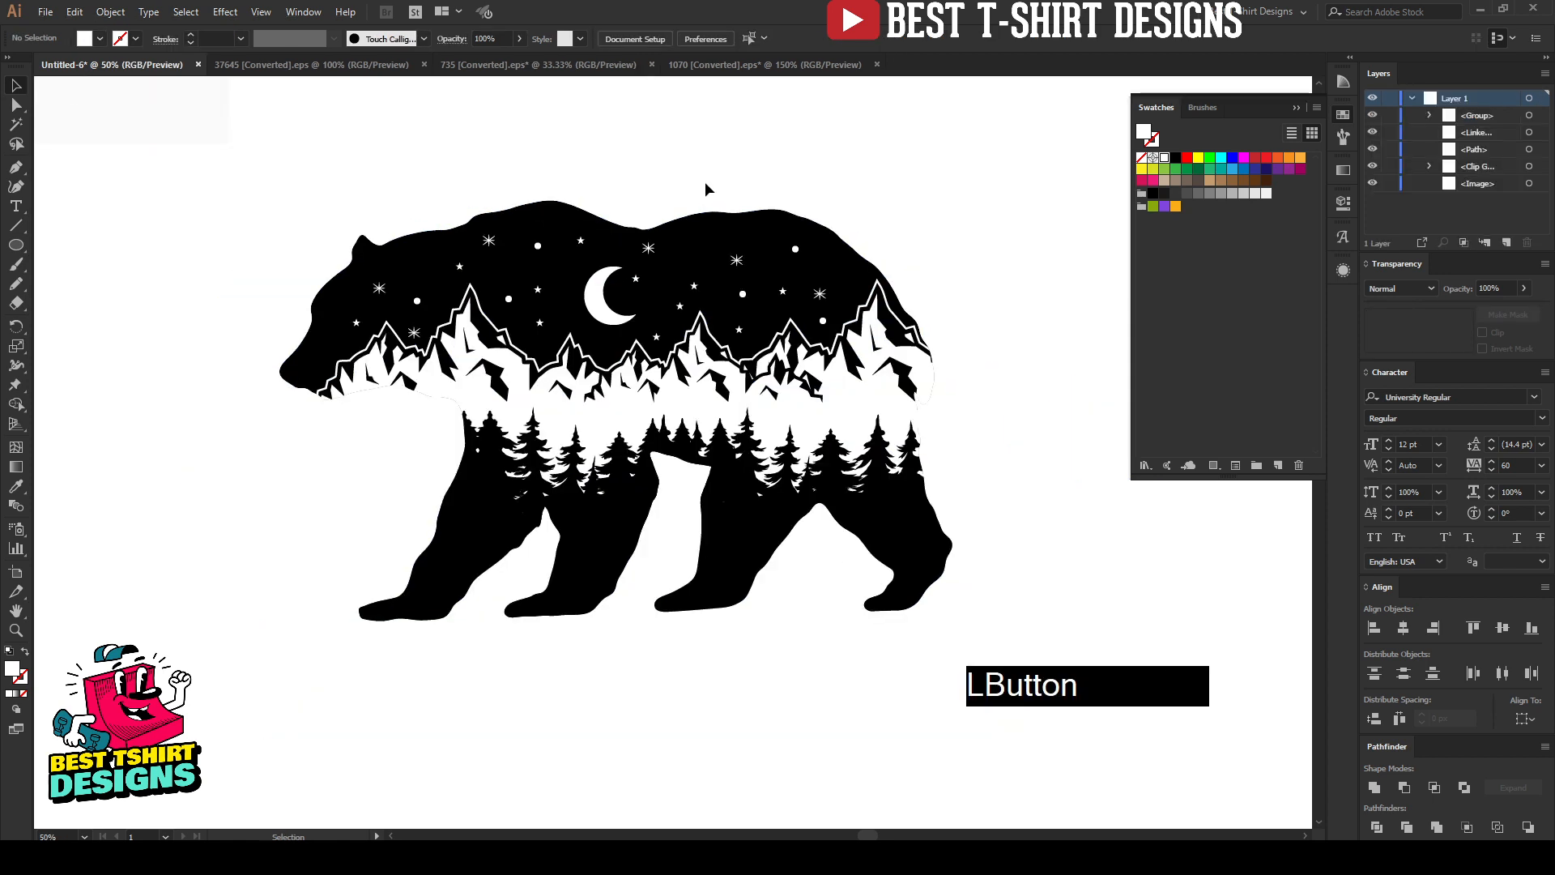
# Isolate the bear's clip group again and duplicate a pine tree from the forest onto the bear's muzzle beside the mountains
pyautogui.click(366, 444)
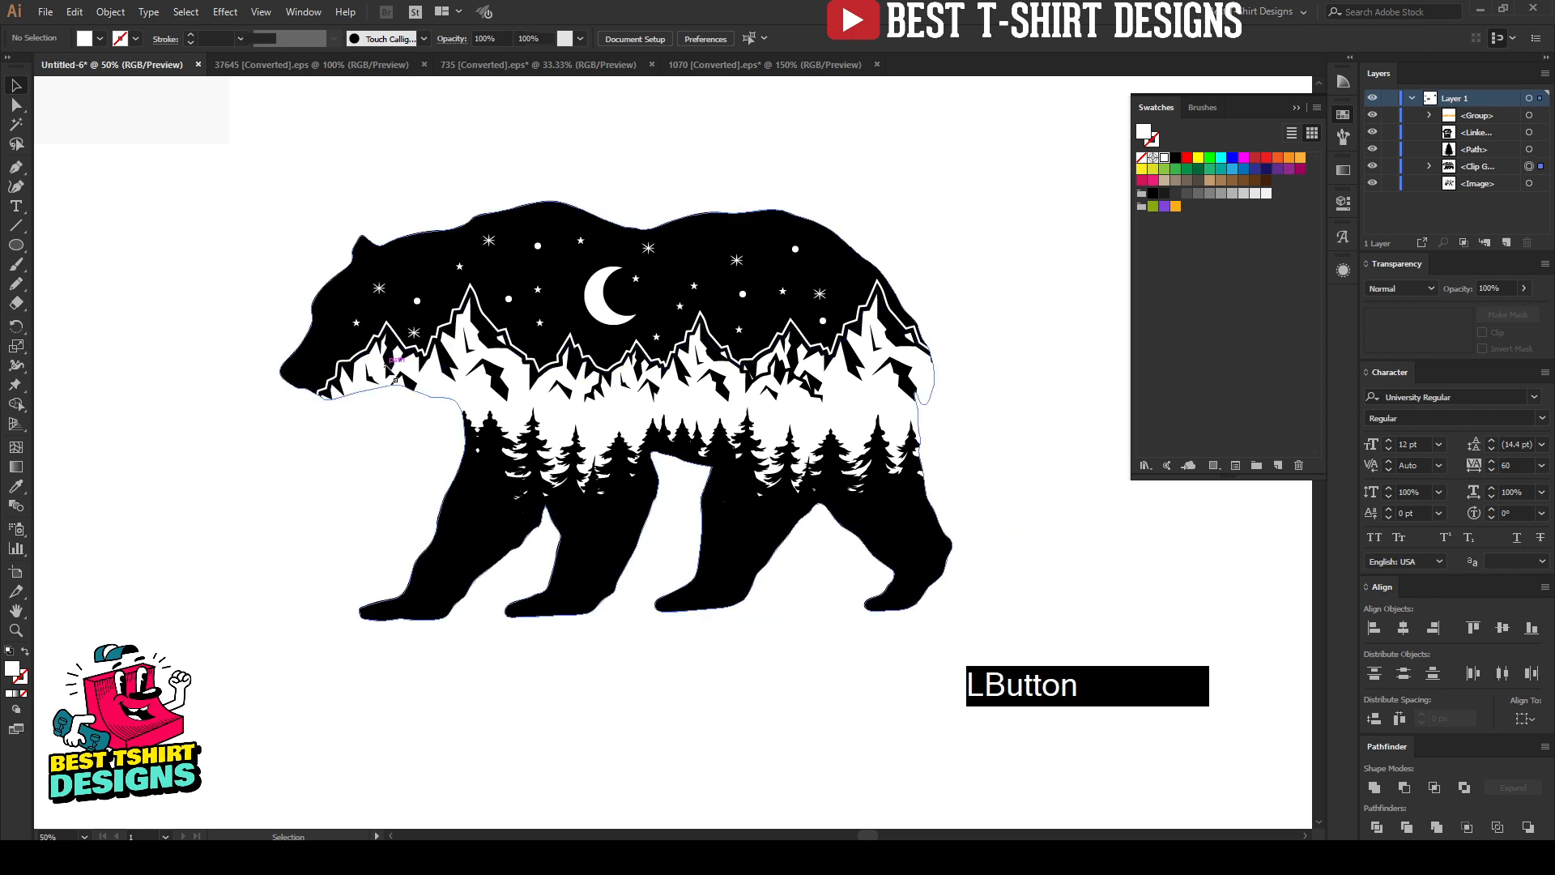
pyautogui.doubleClick(384, 388)
pyautogui.scroll(1, 395, 373)
pyautogui.click(398, 379)
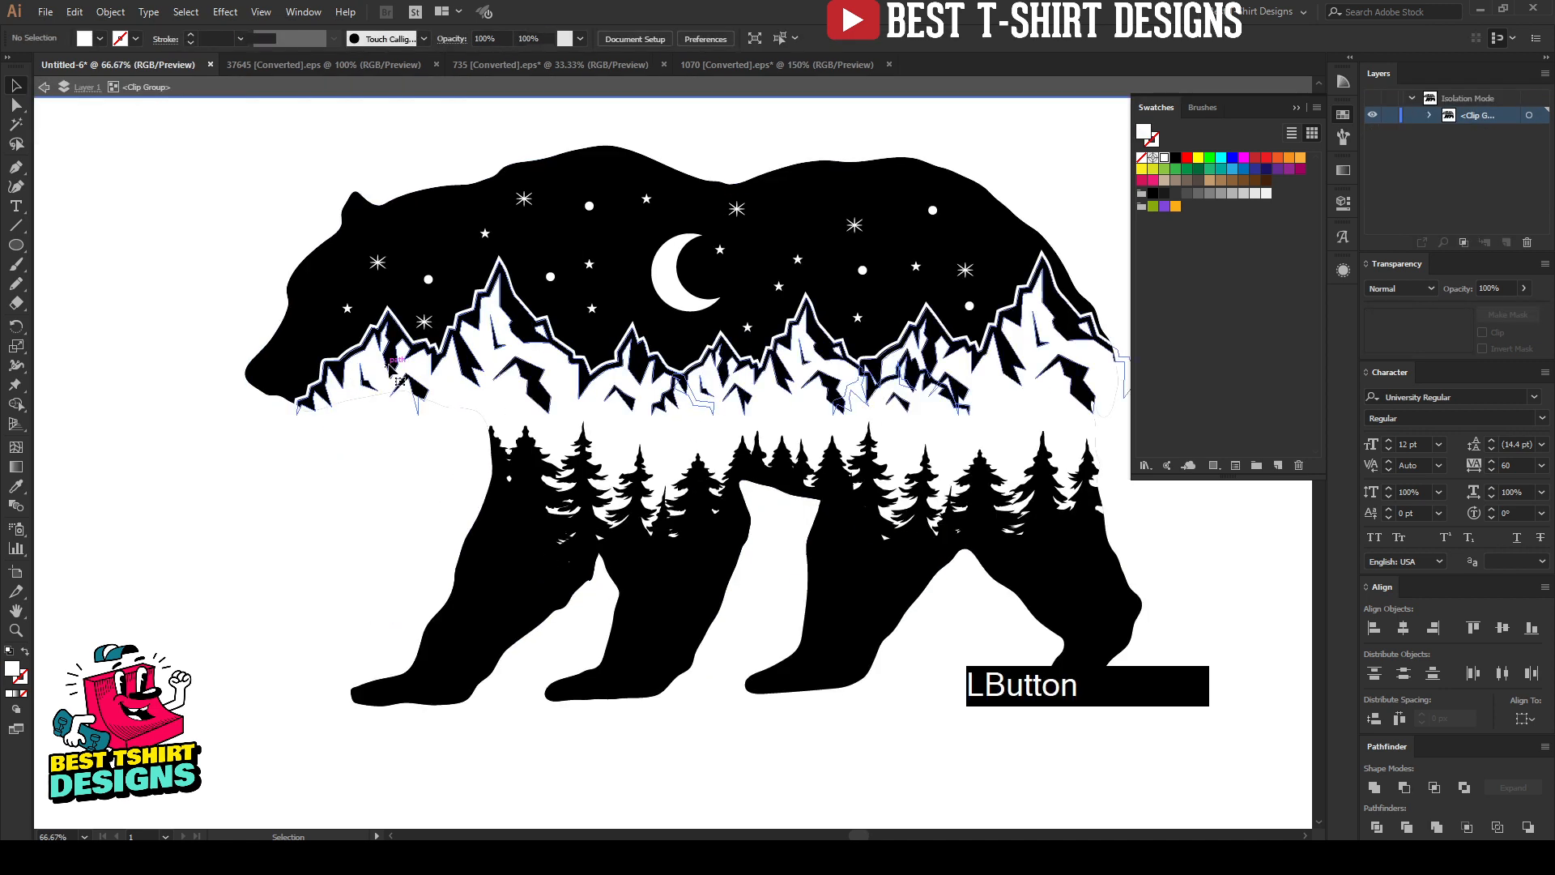
pyautogui.click(246, 469)
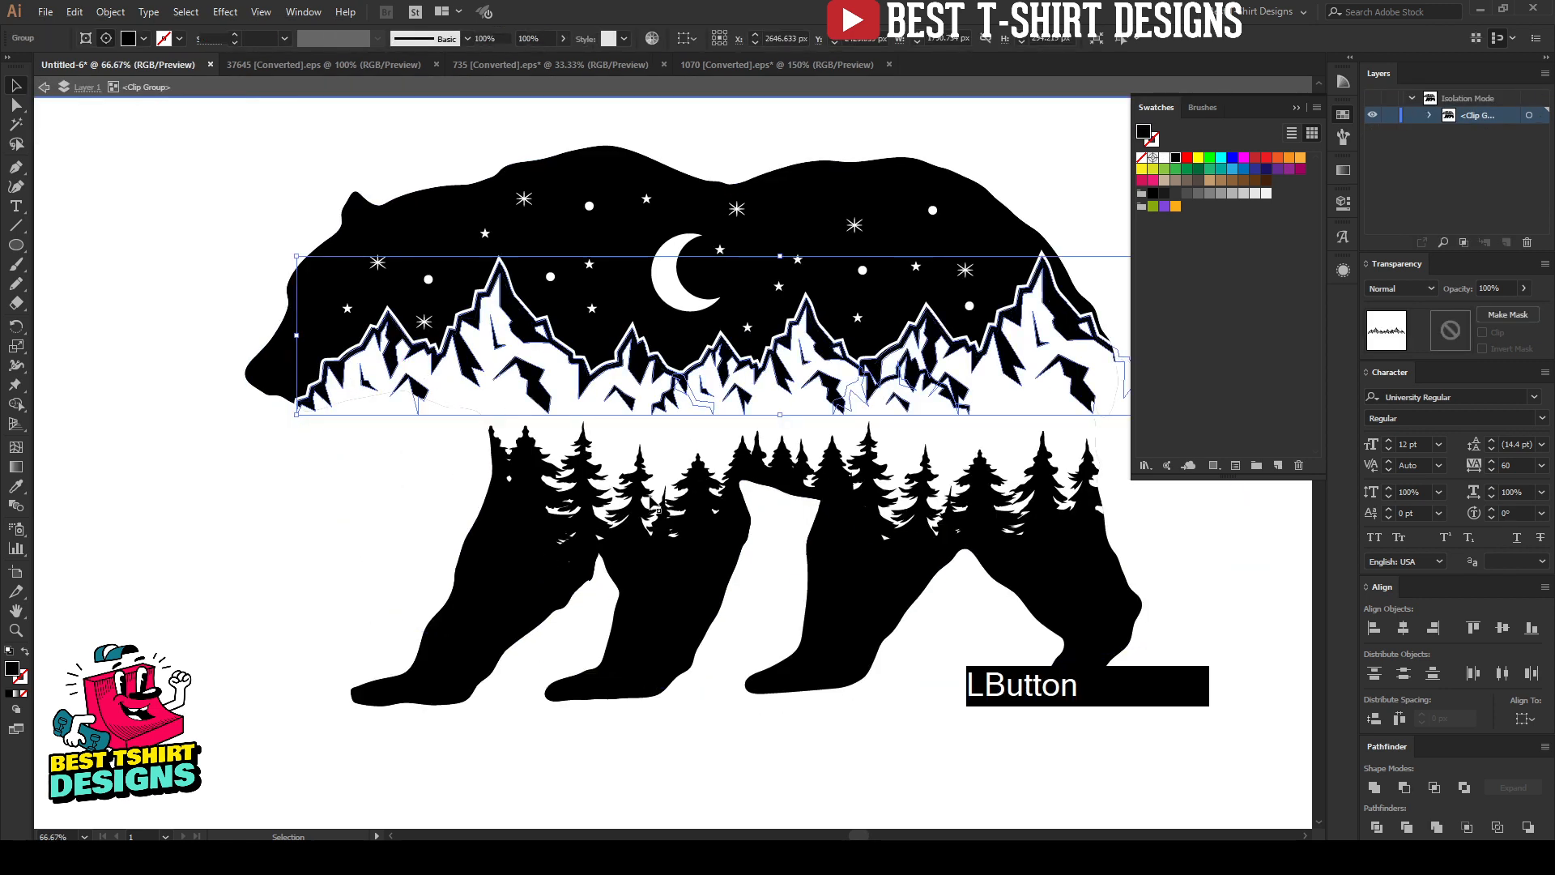
pyautogui.click(708, 486)
pyautogui.keyDown('alt'); pyautogui.moveTo(709, 486); pyautogui.dragTo(263, 318); pyautogui.keyUp('alt')
pyautogui.scroll(1, 426, 386)
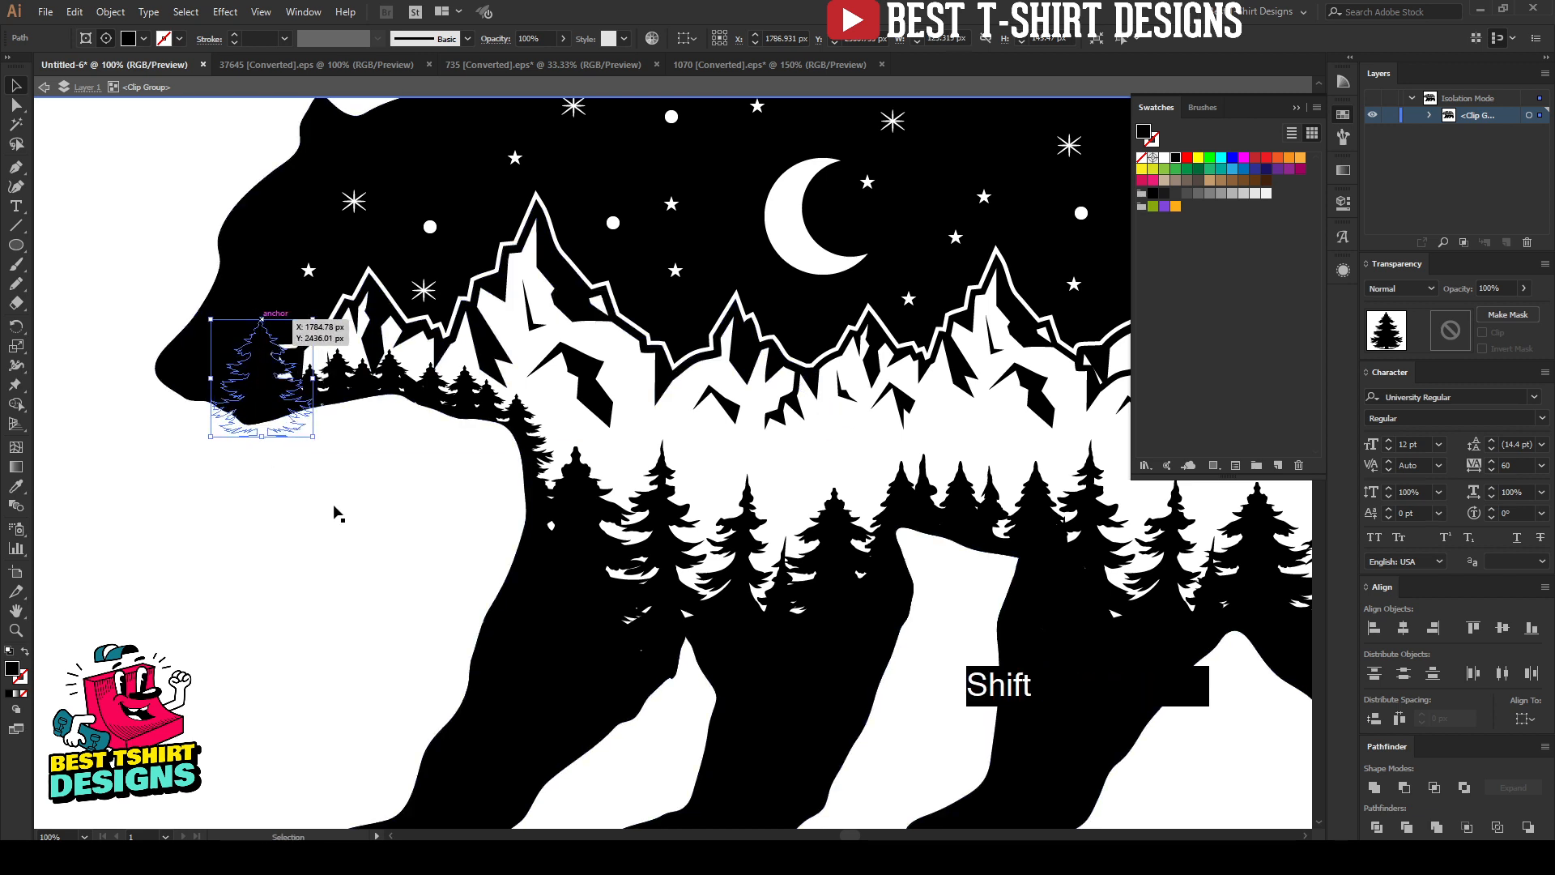
pyautogui.keyDown('alt'); pyautogui.moveTo(249, 375); pyautogui.dragTo(240, 374); pyautogui.keyUp('alt')
pyautogui.click(167, 491)
pyautogui.scroll(-1, 430, 443)
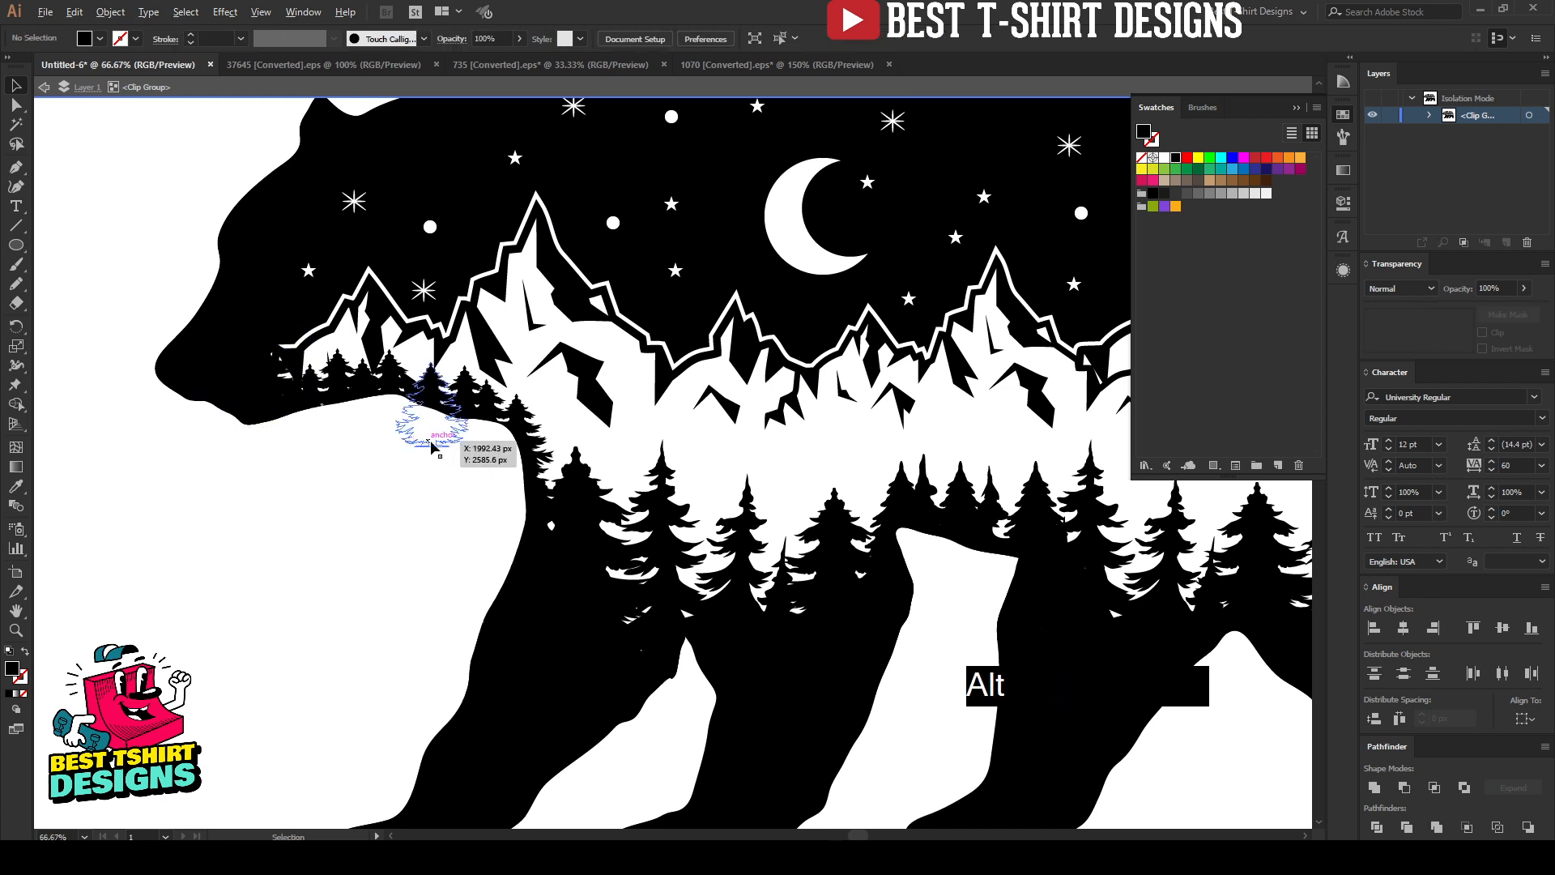
# Enlarge the pine tree nearest the bear's muzzle and shift it slightly left and down along the jaw
pyautogui.scroll(1, 306, 370)
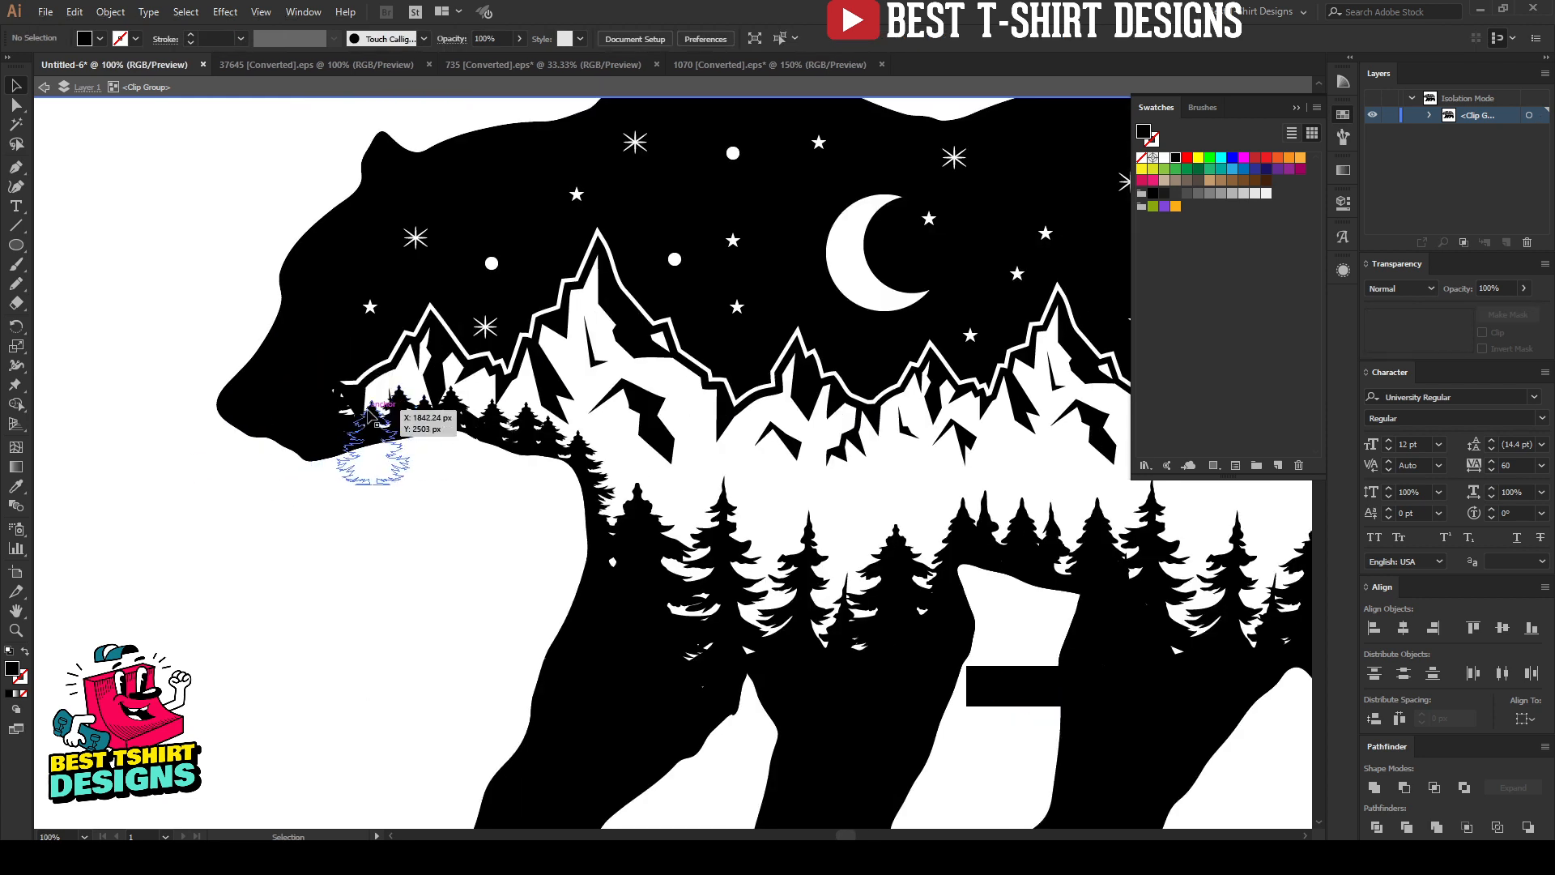
pyautogui.click(369, 405)
pyautogui.moveTo(369, 405); pyautogui.dragTo(370, 321)
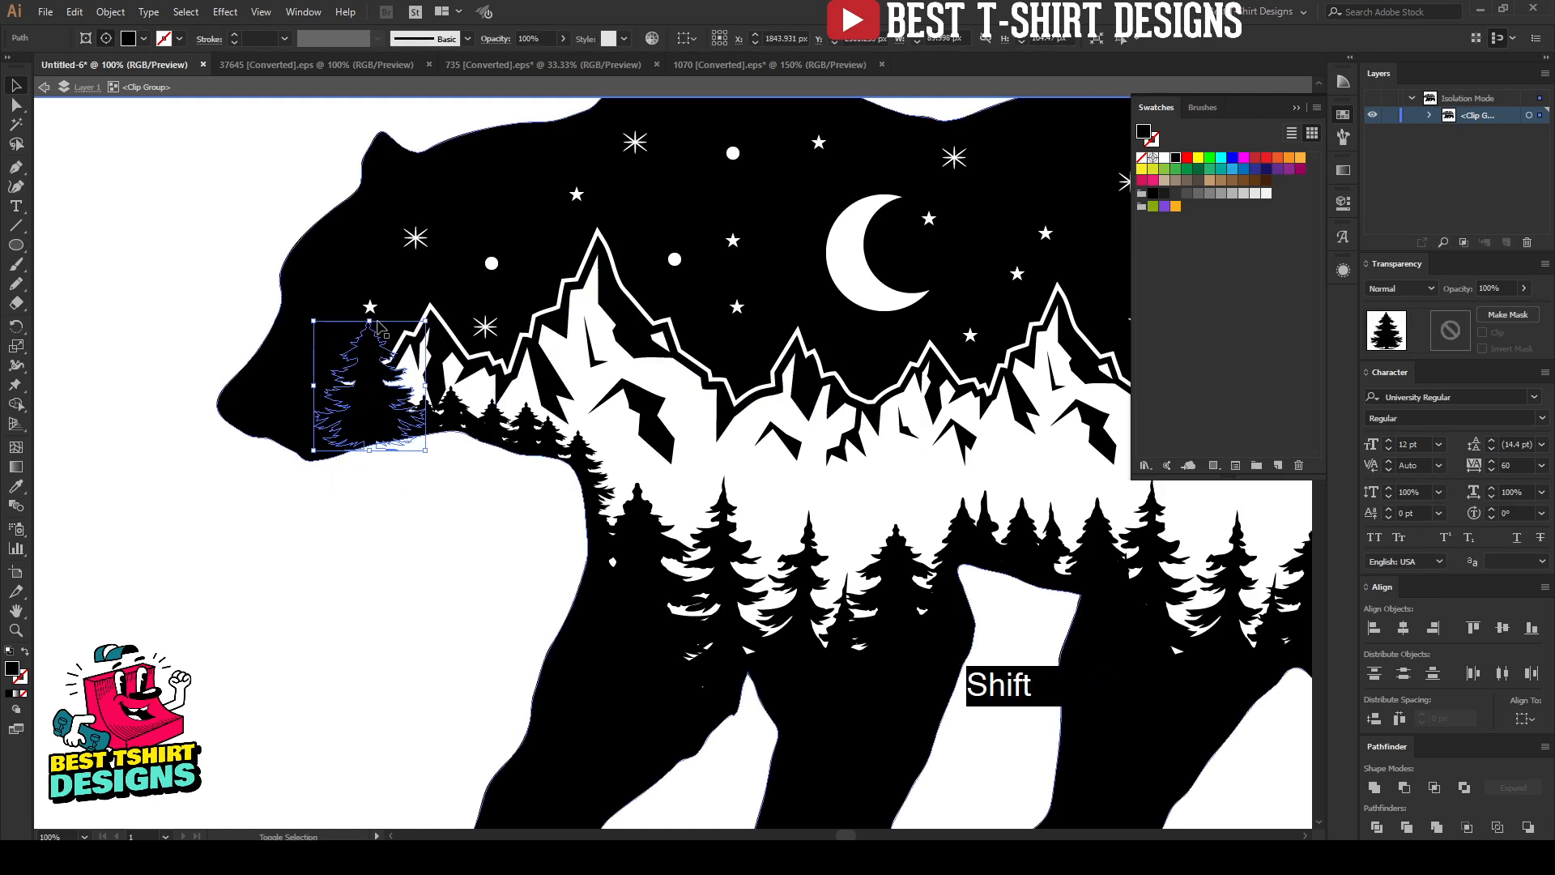
pyautogui.click(239, 518)
pyautogui.moveTo(412, 405)
pyautogui.mouseDown()
pyautogui.moveTo(379, 425)
pyautogui.moveTo(396, 415)
pyautogui.mouseUp()
pyautogui.click(212, 532)
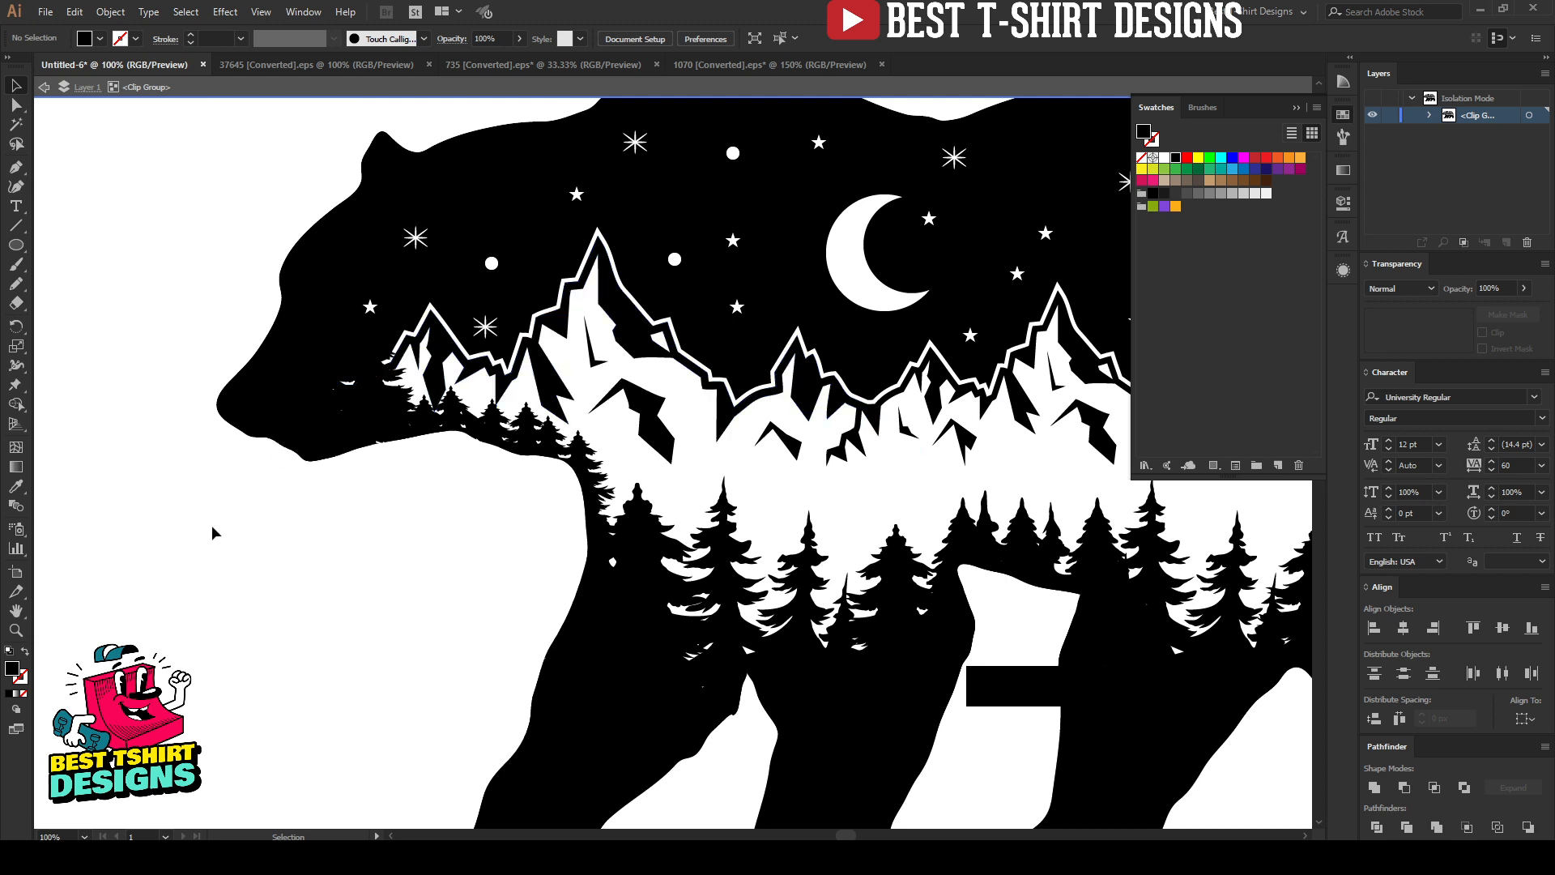
# Cover the stray white slivers beside the muzzle tree with a black shape drawn with the Pencil tool
pyautogui.press('n')
pyautogui.moveTo(359, 360); pyautogui.dragTo(362, 392)
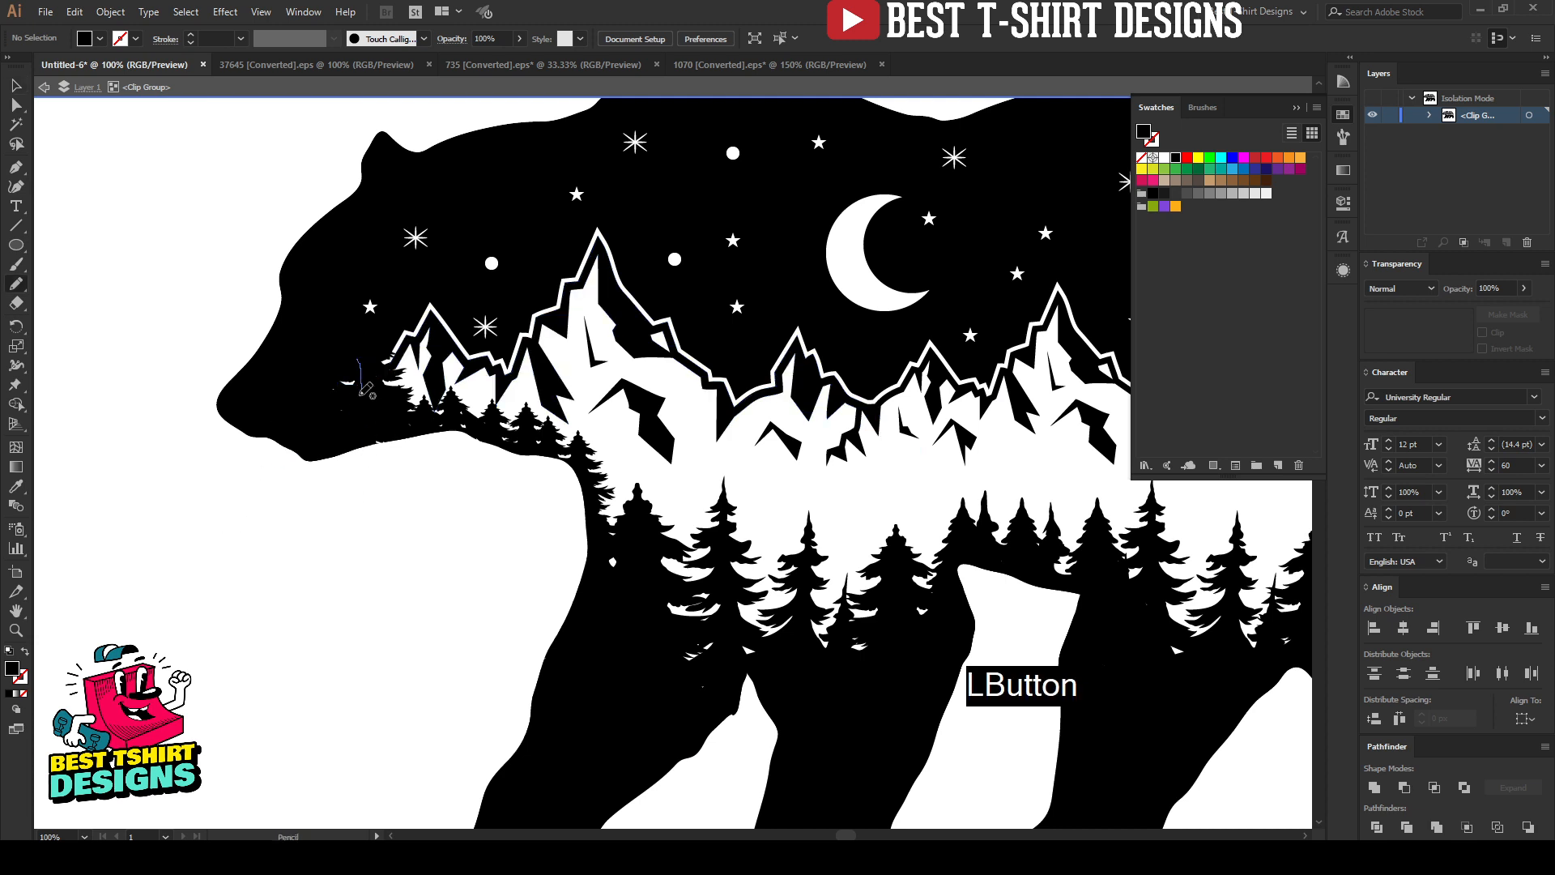
pyautogui.keyDown('alt'); pyautogui.scroll(-2, 365, 343); pyautogui.keyUp('alt')
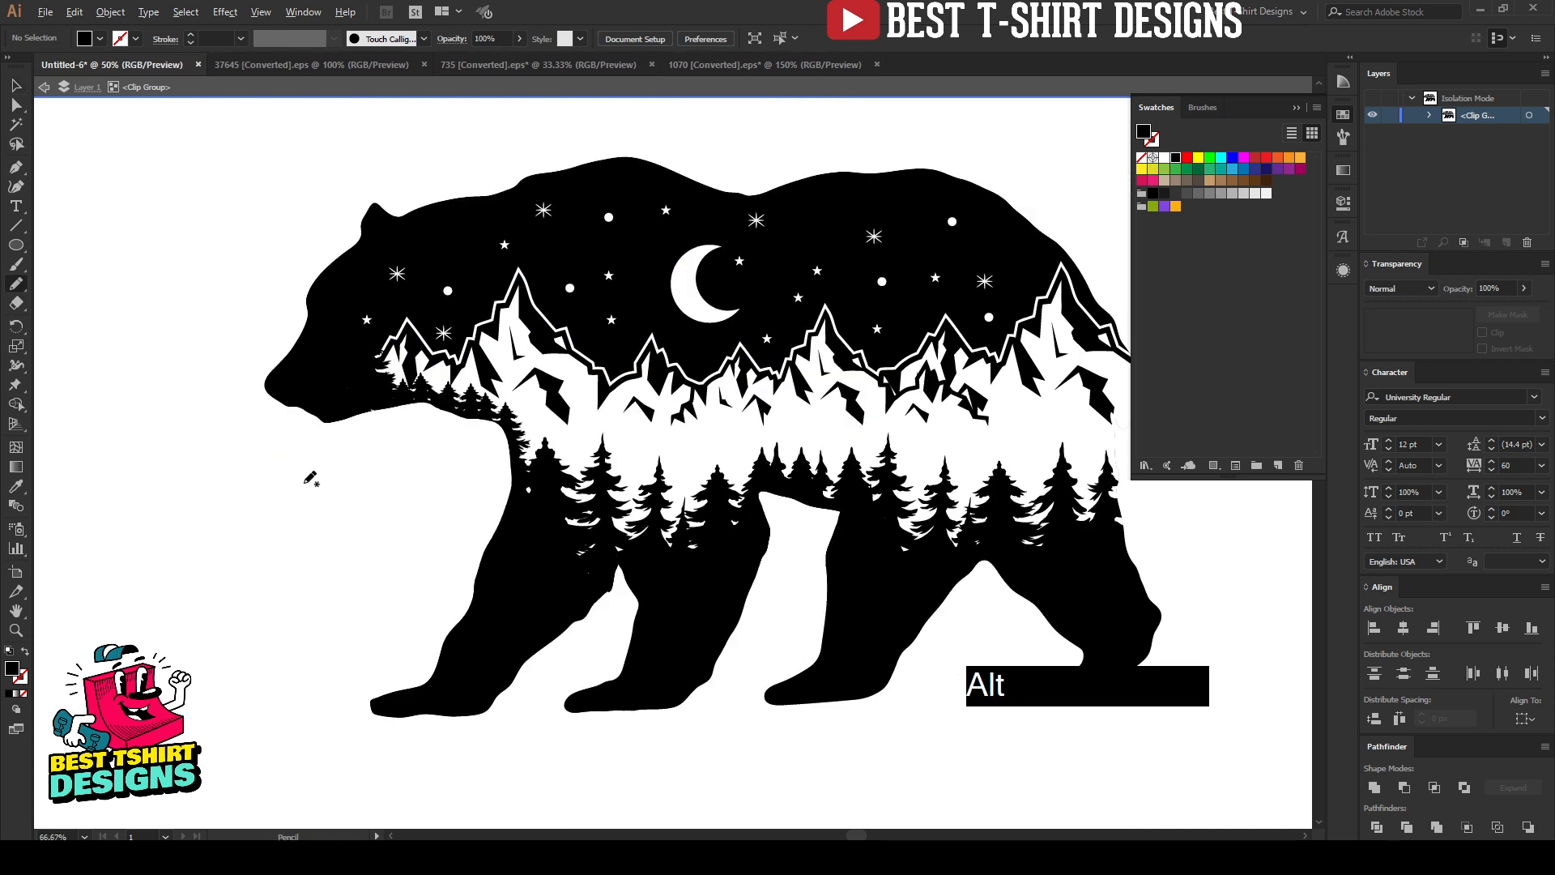
pyautogui.press('v')
pyautogui.keyDown('alt'); pyautogui.scroll(-1, 965, 367); pyautogui.keyUp('alt')
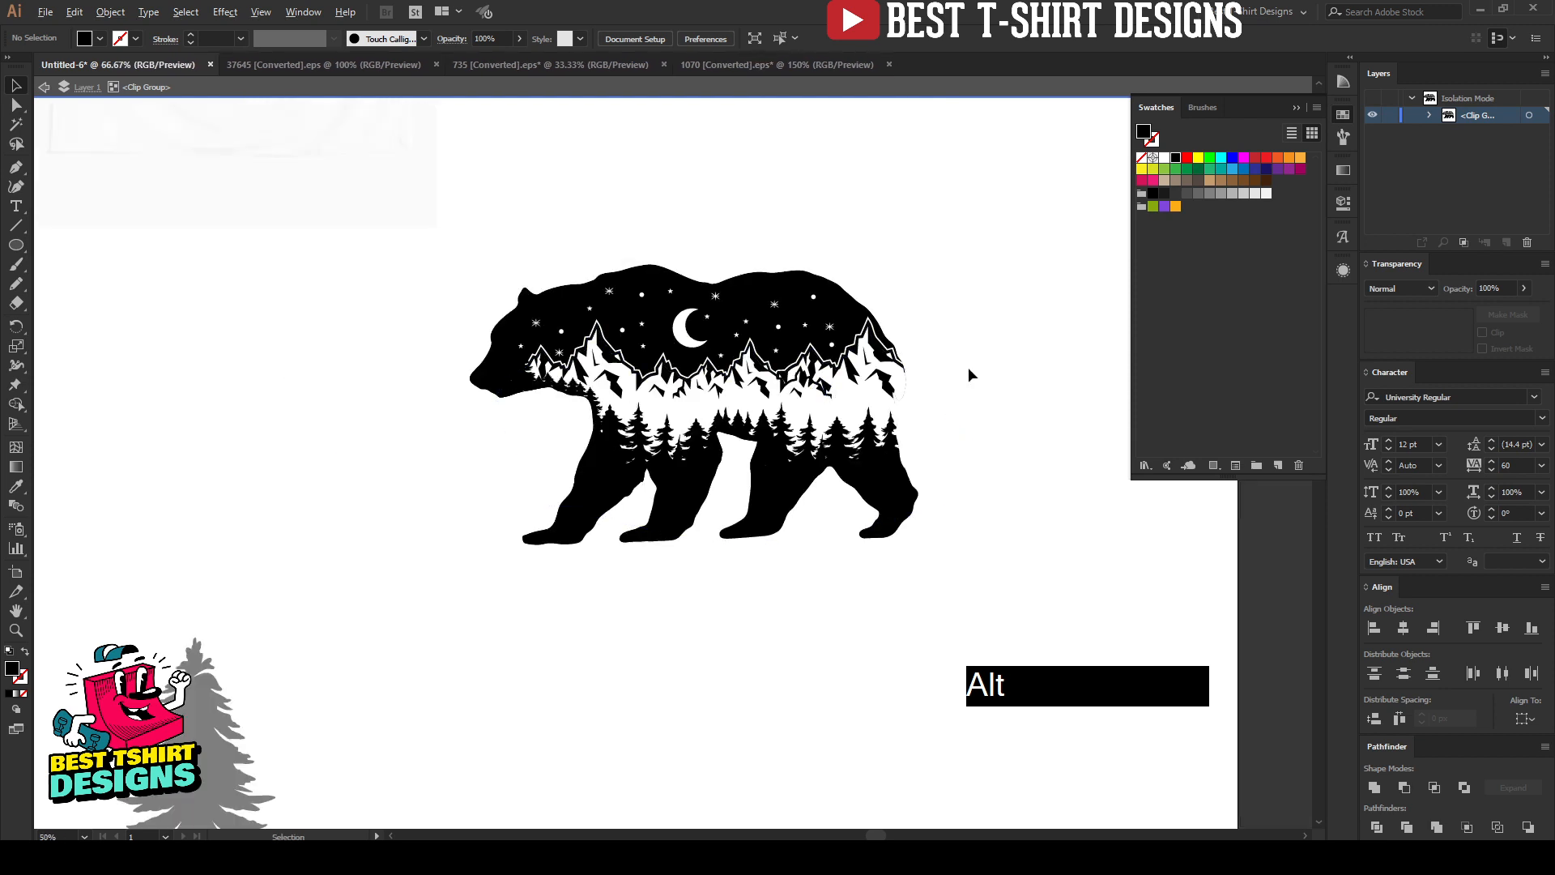
# Try to duplicate the wide pine tree above the hind legs onto the bear's rump
pyautogui.keyDown('alt'); pyautogui.scroll(2, 969, 367); pyautogui.keyUp('alt')
pyautogui.click(816, 487)
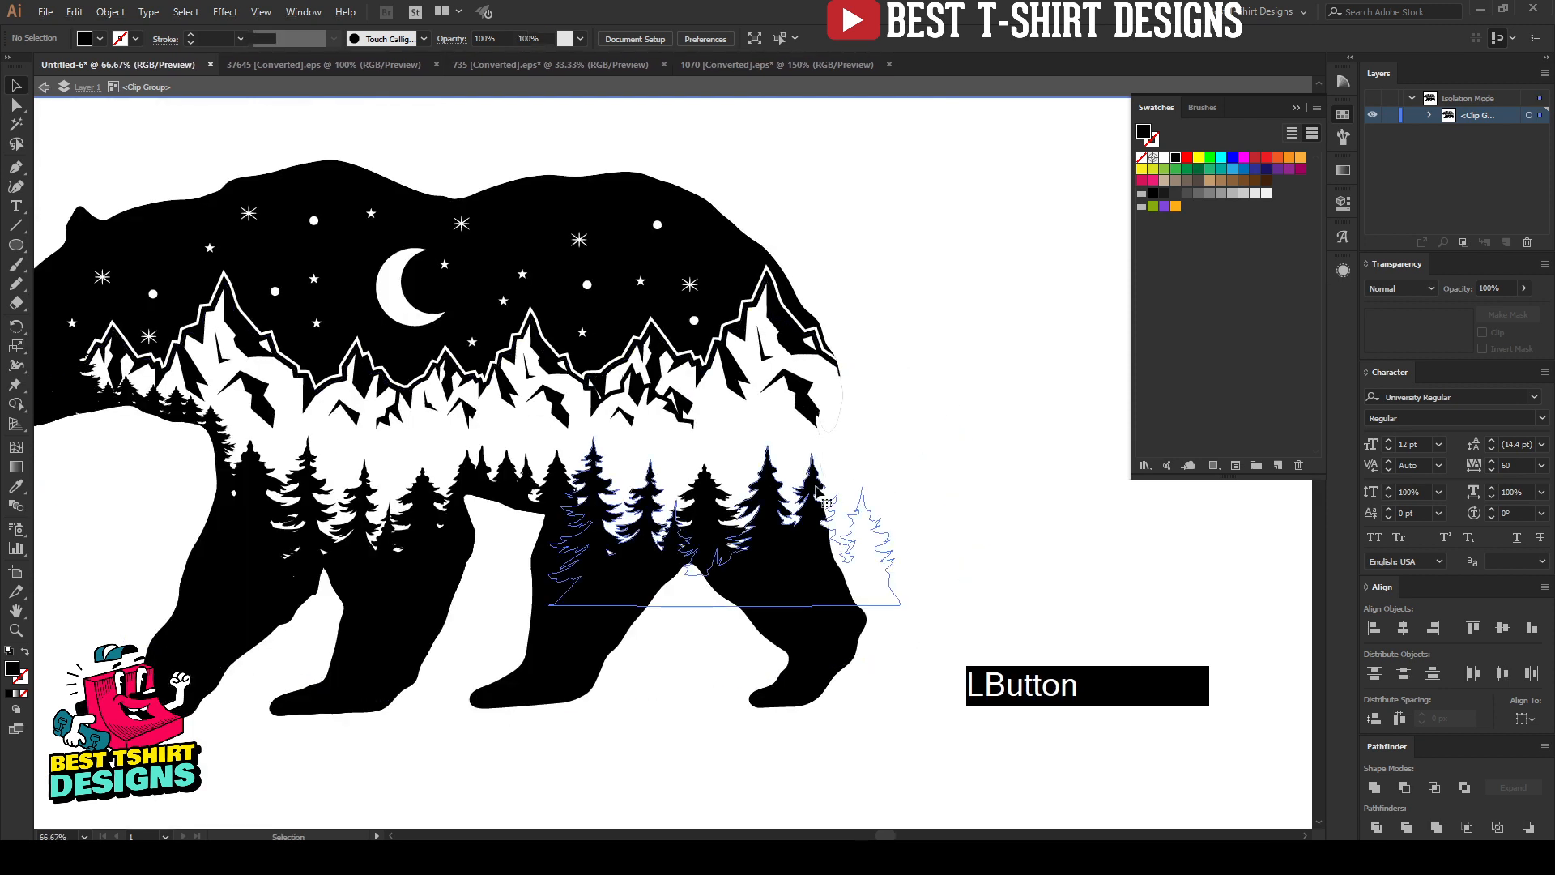
pyautogui.click(711, 492)
pyautogui.click(712, 493)
pyautogui.keyDown('alt'); pyautogui.moveTo(711, 492); pyautogui.dragTo(844, 447); pyautogui.keyUp('alt')
pyautogui.hotkey('ctrl', 'z')
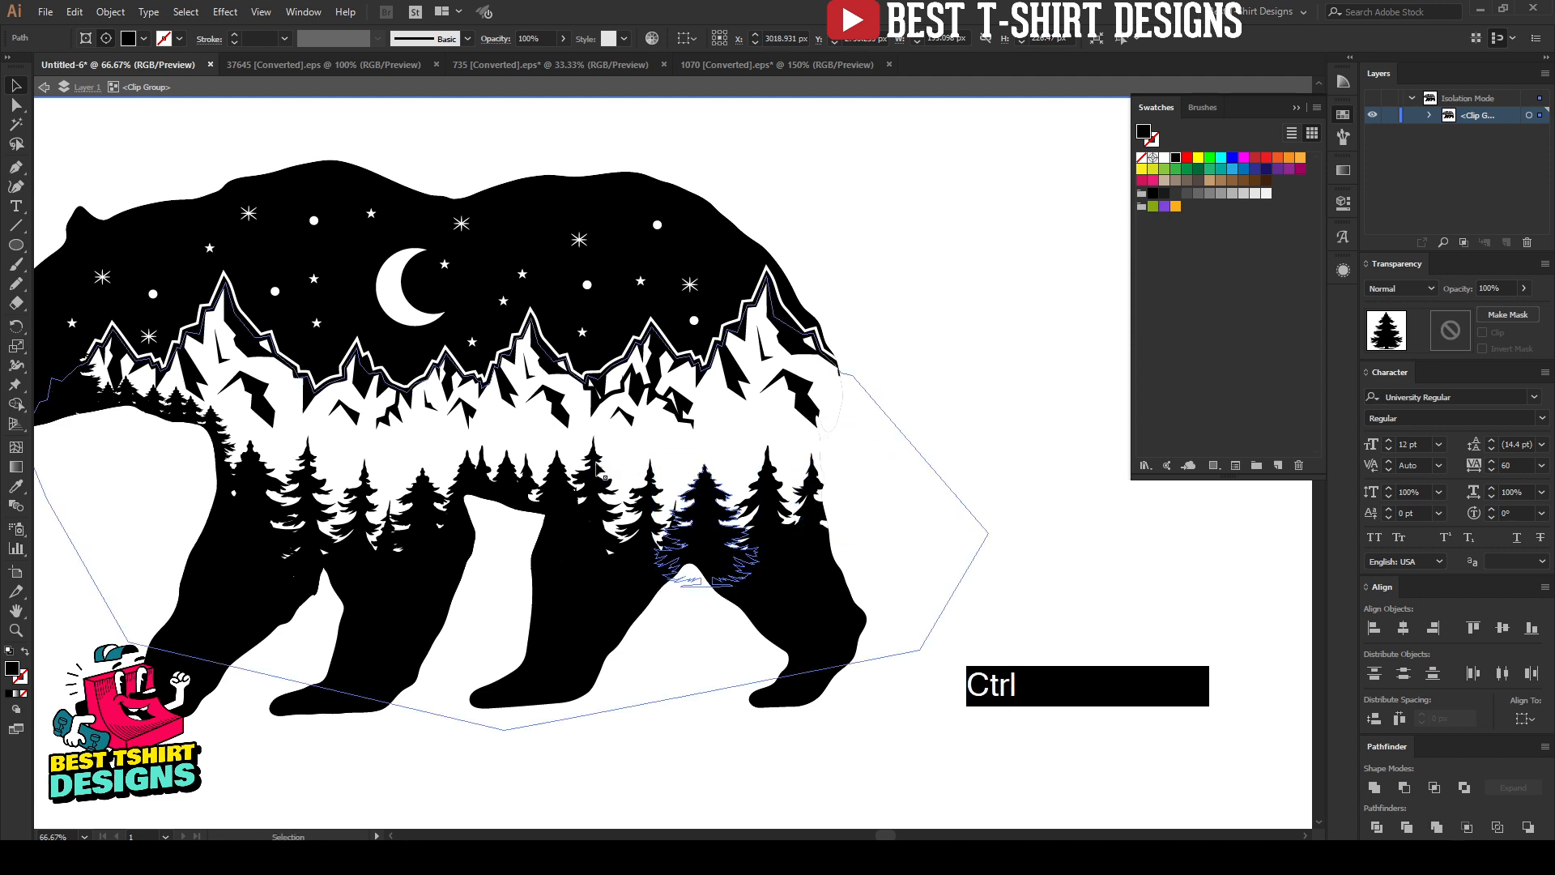
# Duplicate the slim pine tree from the hind forest onto the bear's rump beside the mountains, and leave isolation mode
pyautogui.keyDown('ctrl'); pyautogui.click(597, 469); pyautogui.keyUp('ctrl')
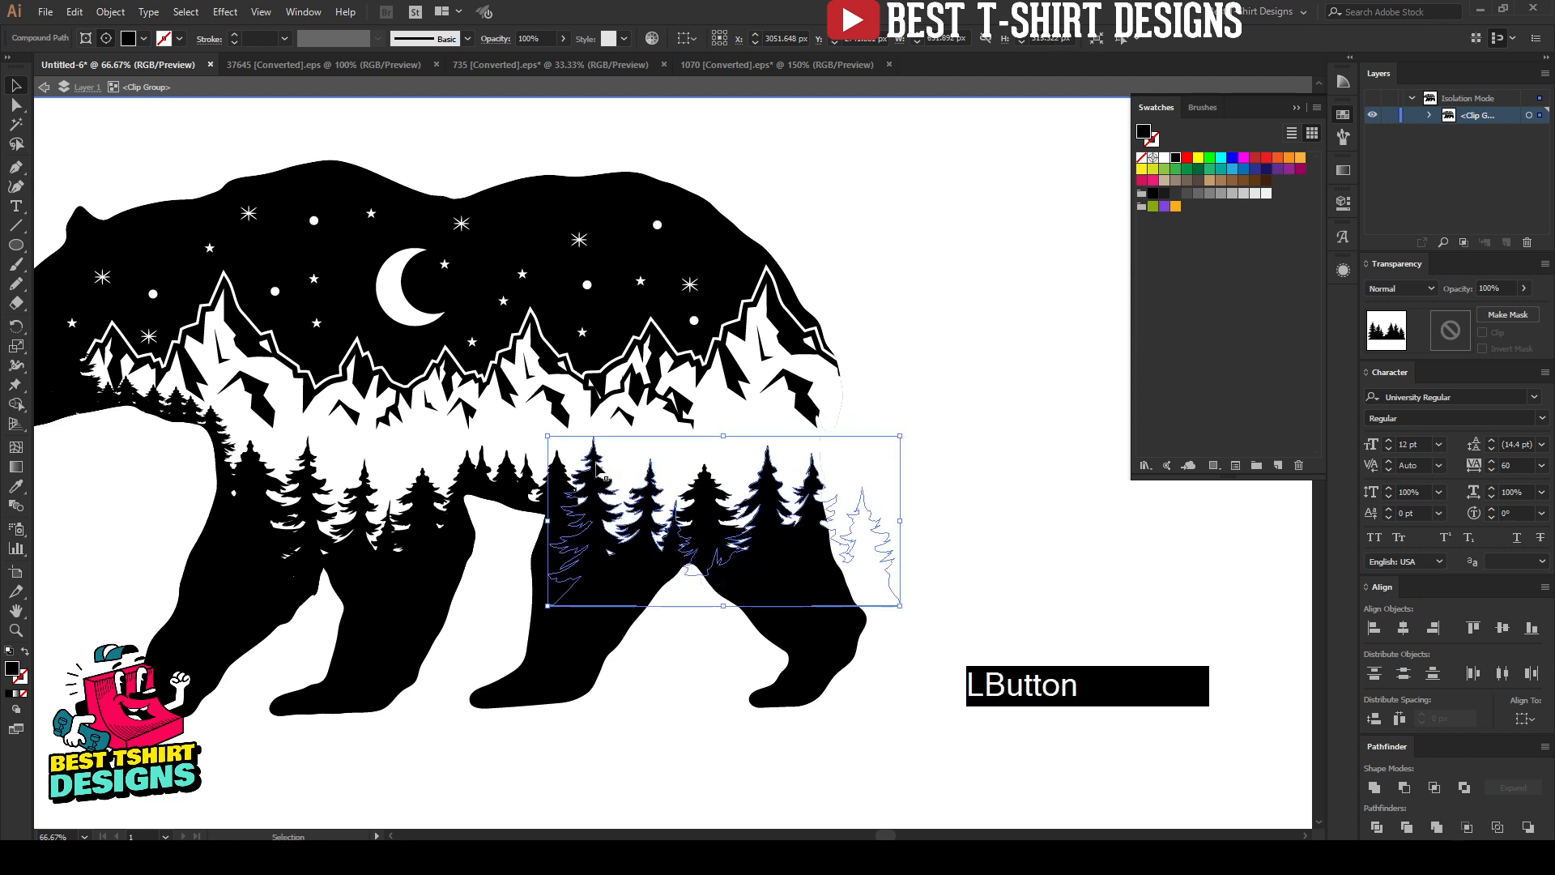
pyautogui.click(561, 471)
pyautogui.keyDown('alt'); pyautogui.moveTo(564, 477); pyautogui.dragTo(851, 371); pyautogui.keyUp('alt')
pyautogui.click(937, 376)
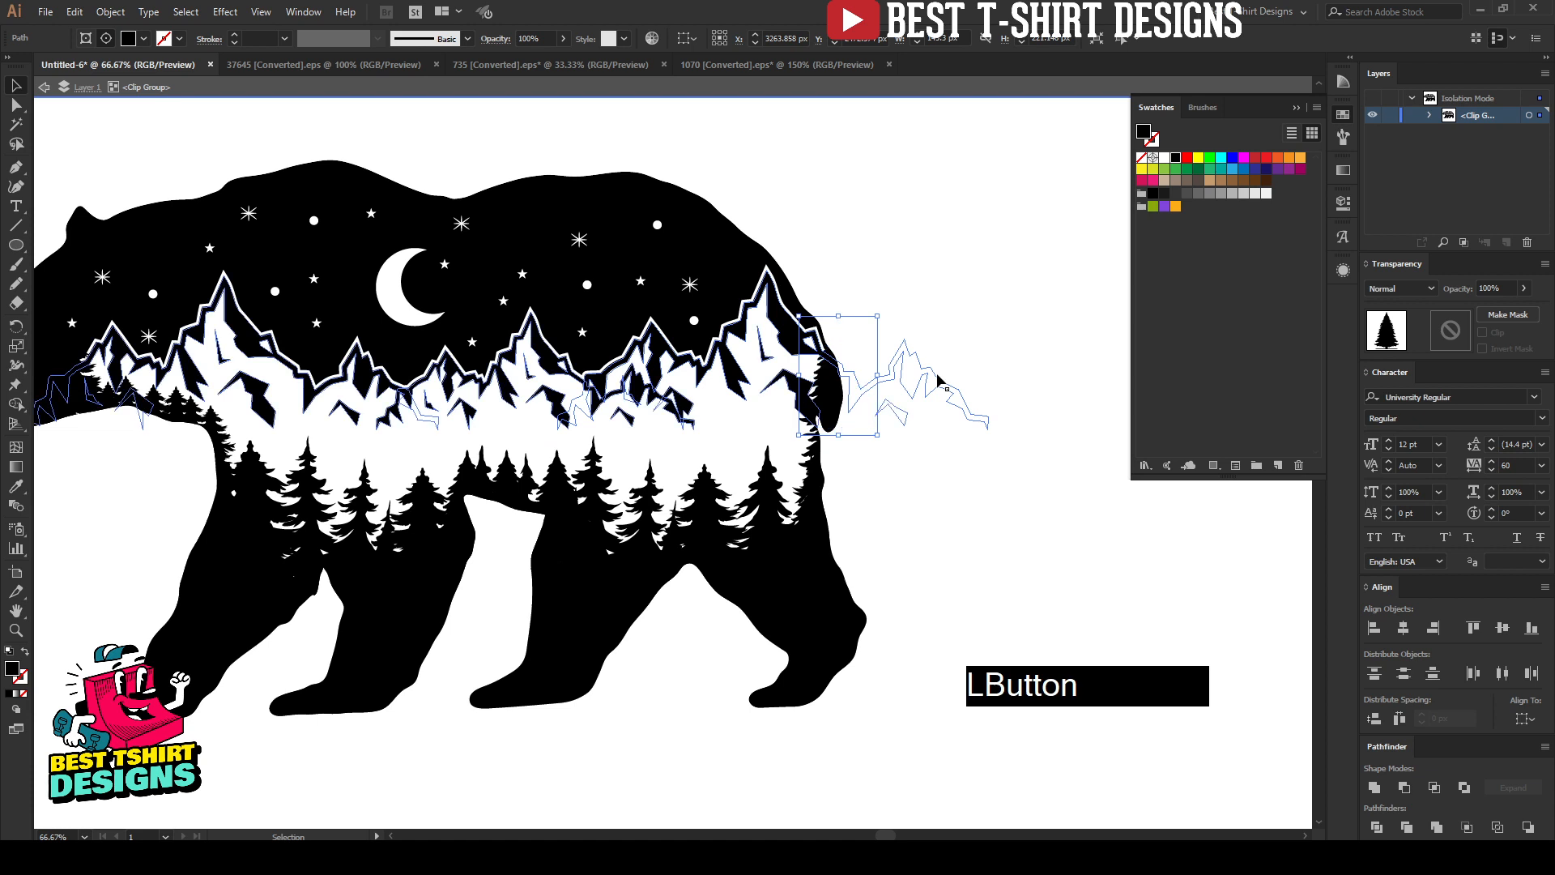
pyautogui.click(1009, 279)
pyautogui.keyDown('alt'); pyautogui.scroll(-1, 925, 416); pyautogui.keyUp('alt')
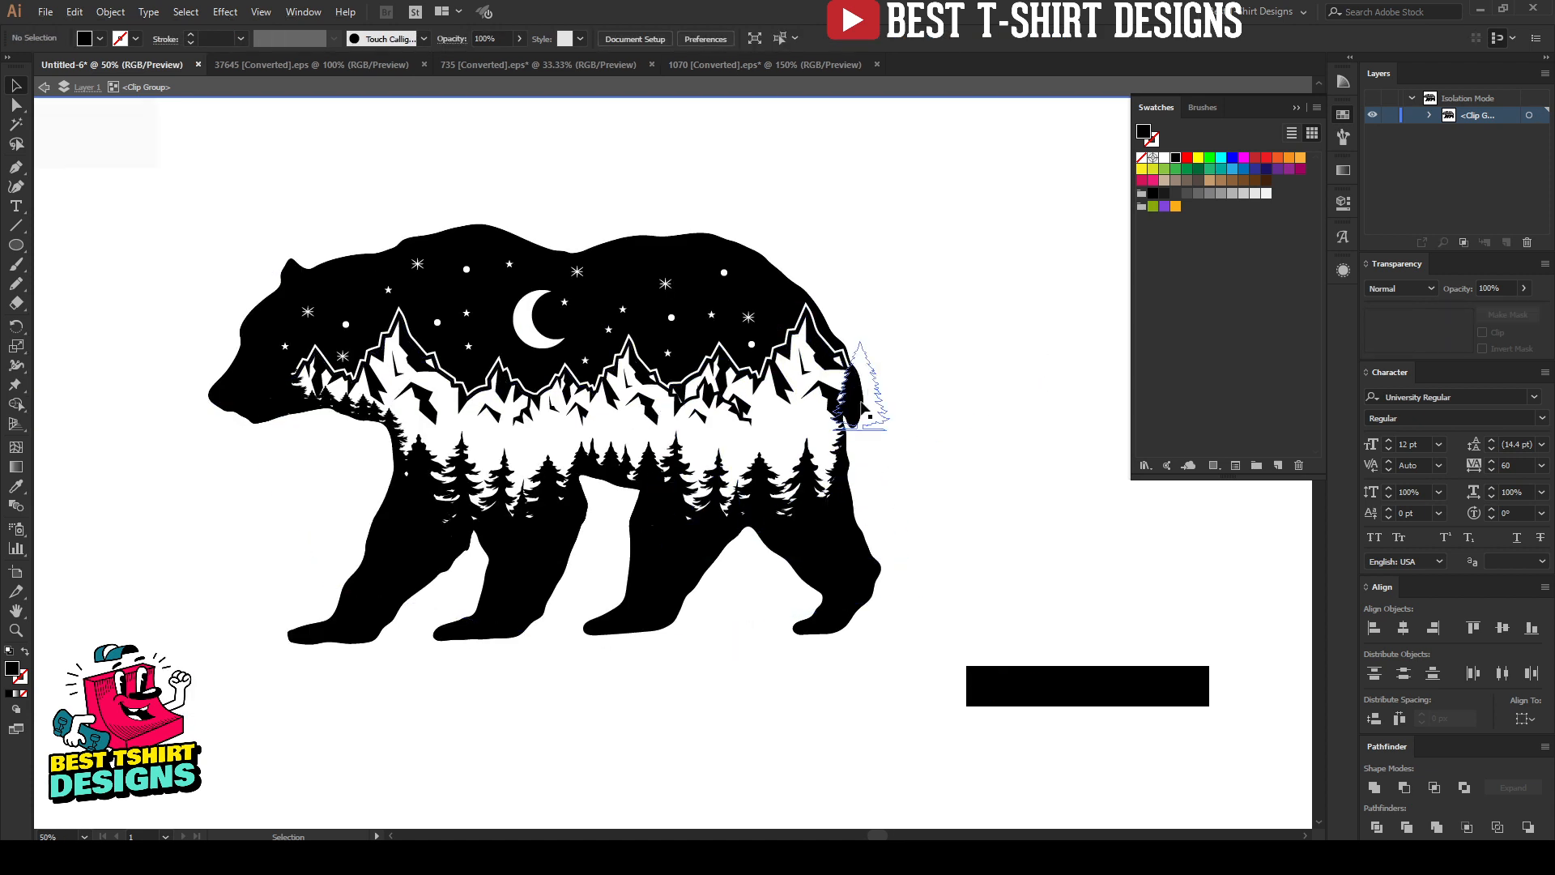
pyautogui.click(229, 526)
pyautogui.click(230, 520)
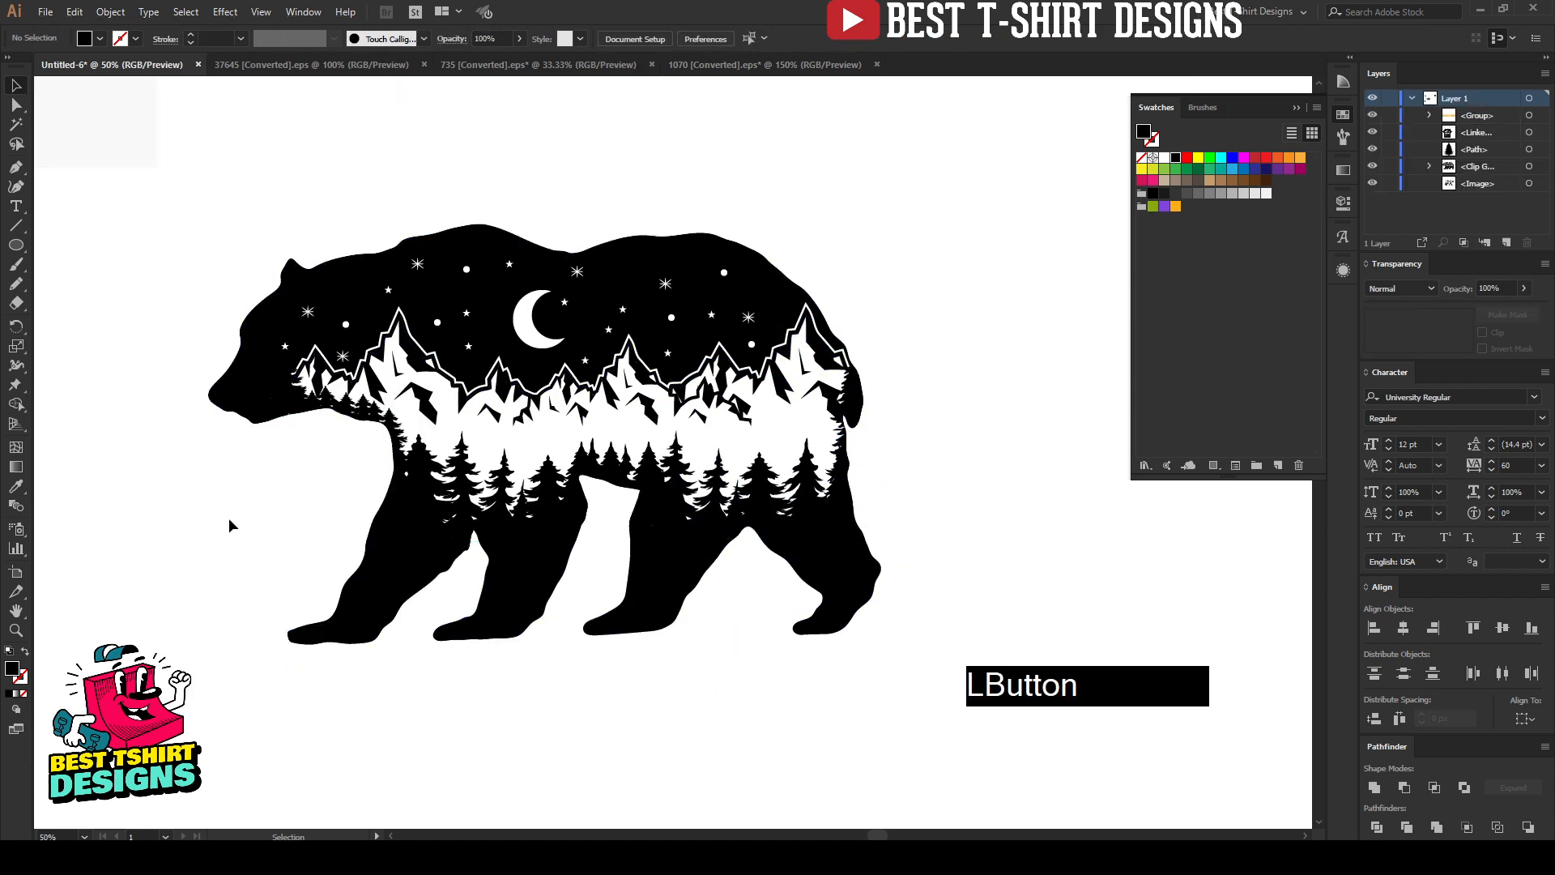
# Draw a rectangle of about 1900 × 1358 px around the whole bear and send it behind all artwork
pyautogui.click(203, 205)
pyautogui.click(19, 246)
pyautogui.click(16, 245)
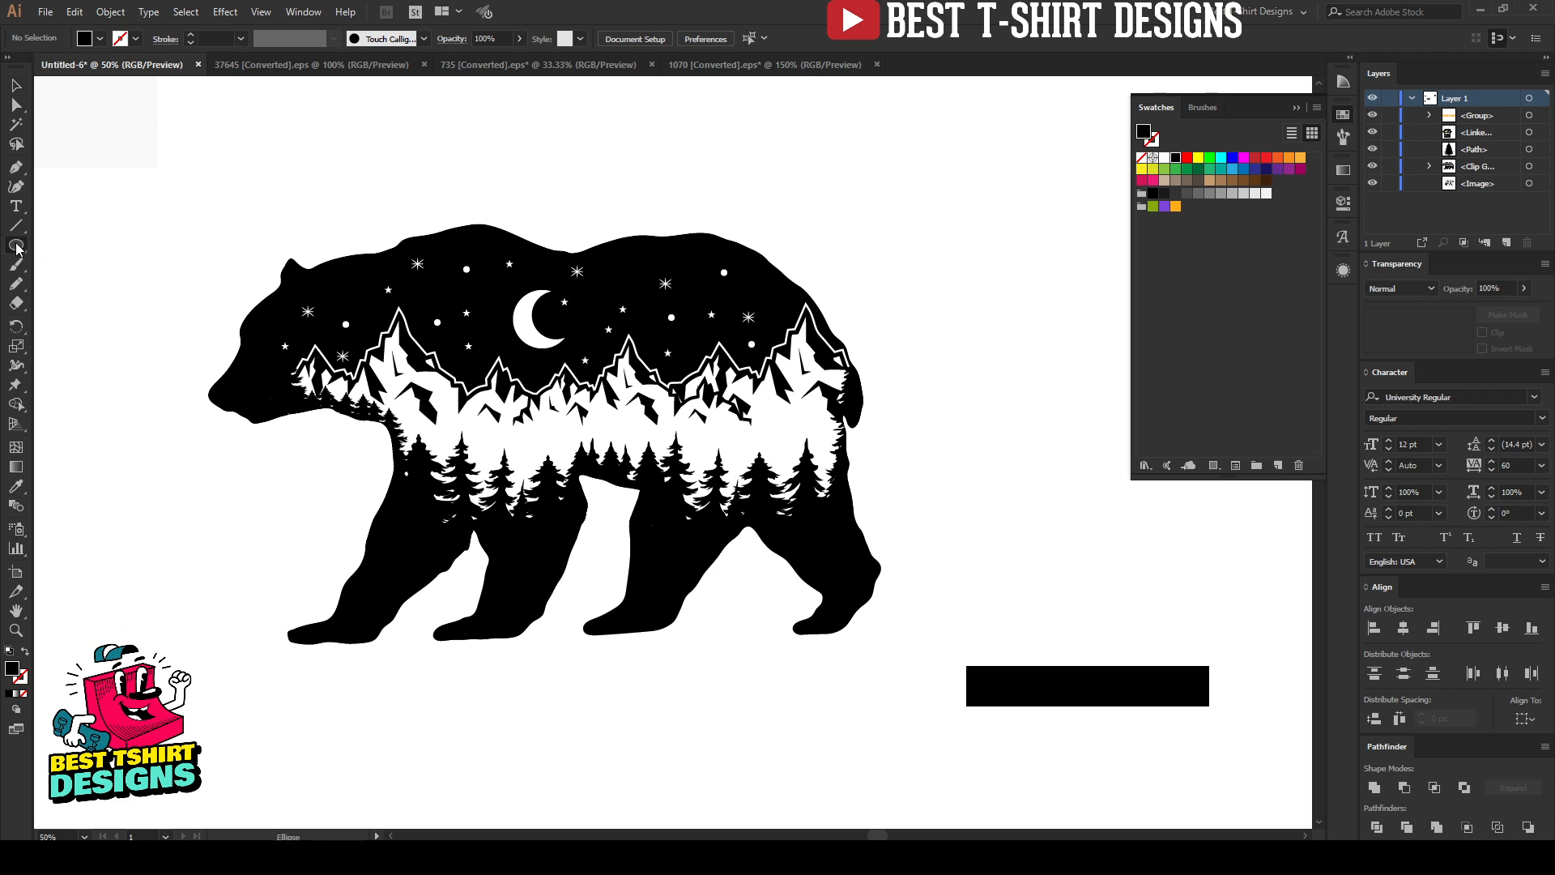
pyautogui.click(73, 242)
pyautogui.moveTo(154, 163); pyautogui.dragTo(924, 714)
pyautogui.hotkey('ctrl', 'shift', '[')
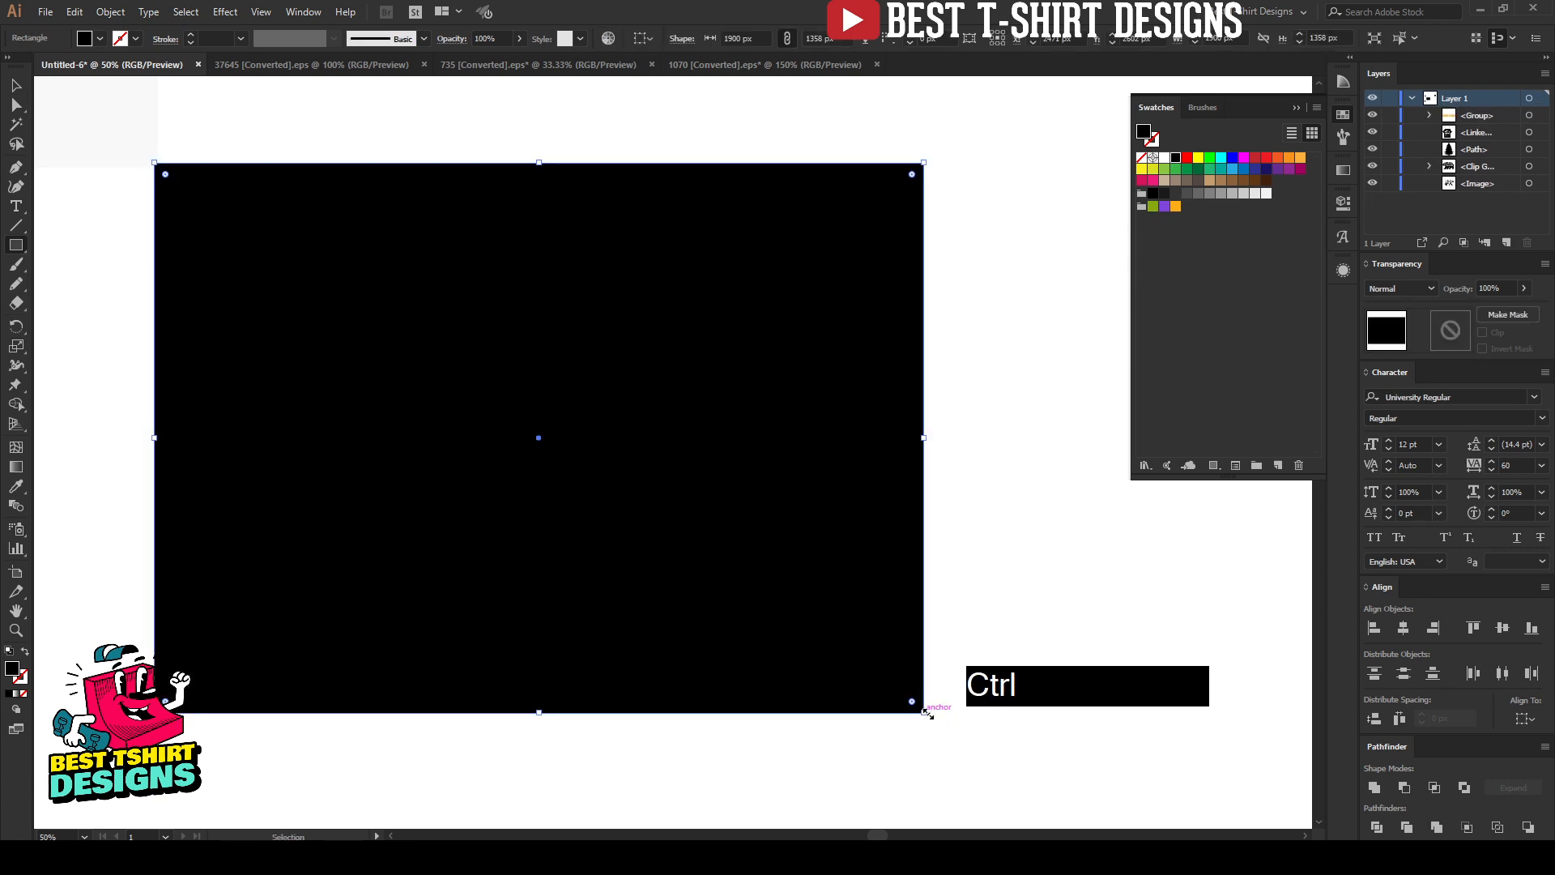
# Fill the background rectangle with bright red and deselect it
pyautogui.click(1266, 170)
pyautogui.click(1264, 159)
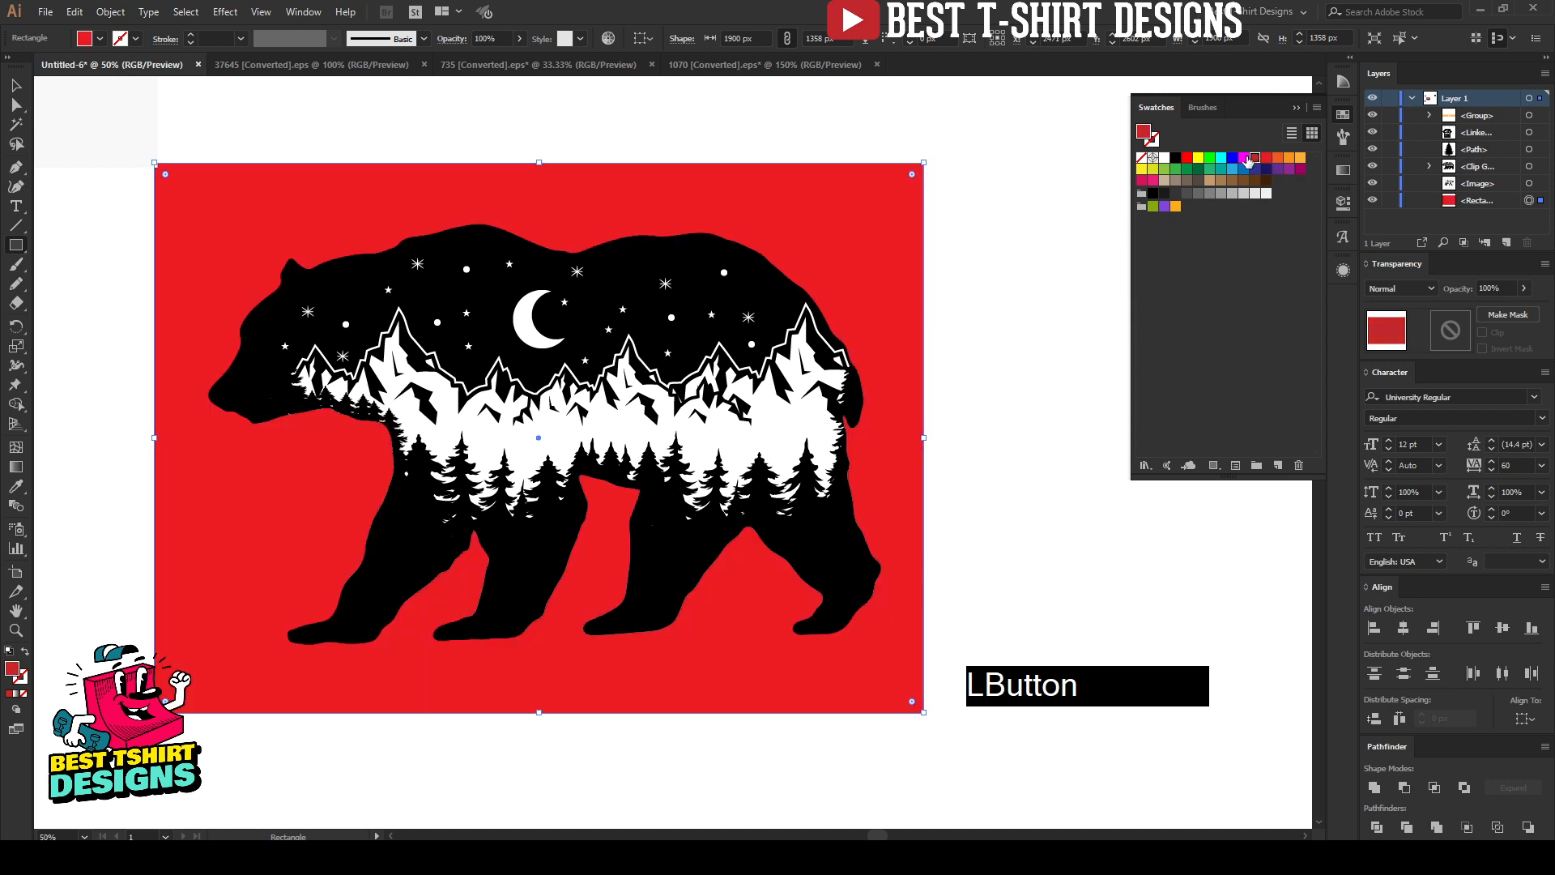
pyautogui.click(1268, 159)
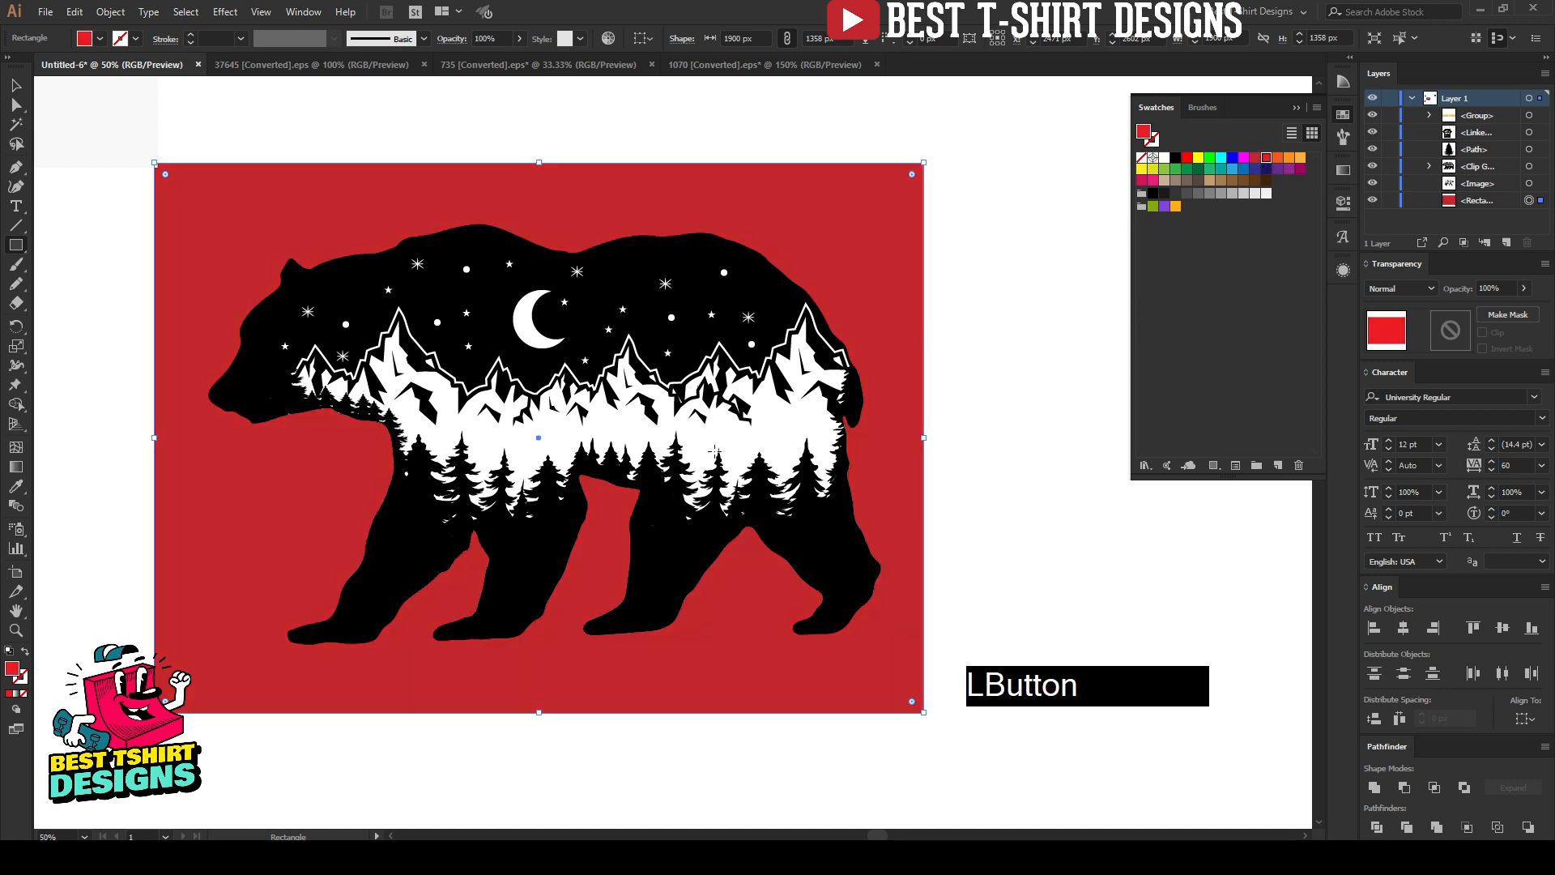
pyautogui.press('v')
pyautogui.click(964, 445)
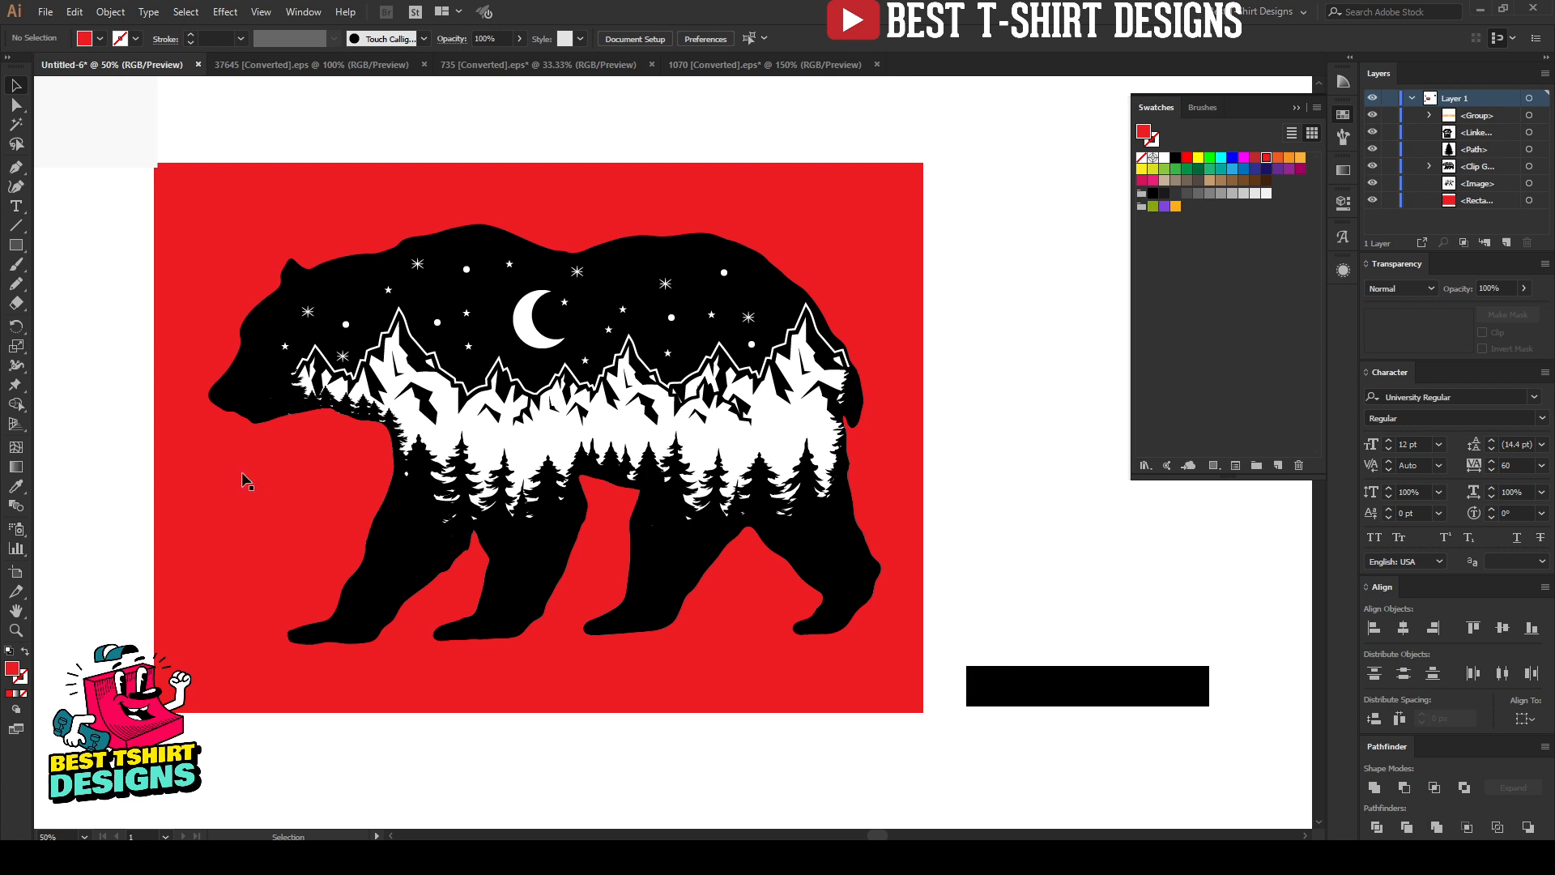
# Examine the finished bear design close up against the red background
pyautogui.click(123, 383)
pyautogui.press('alt')
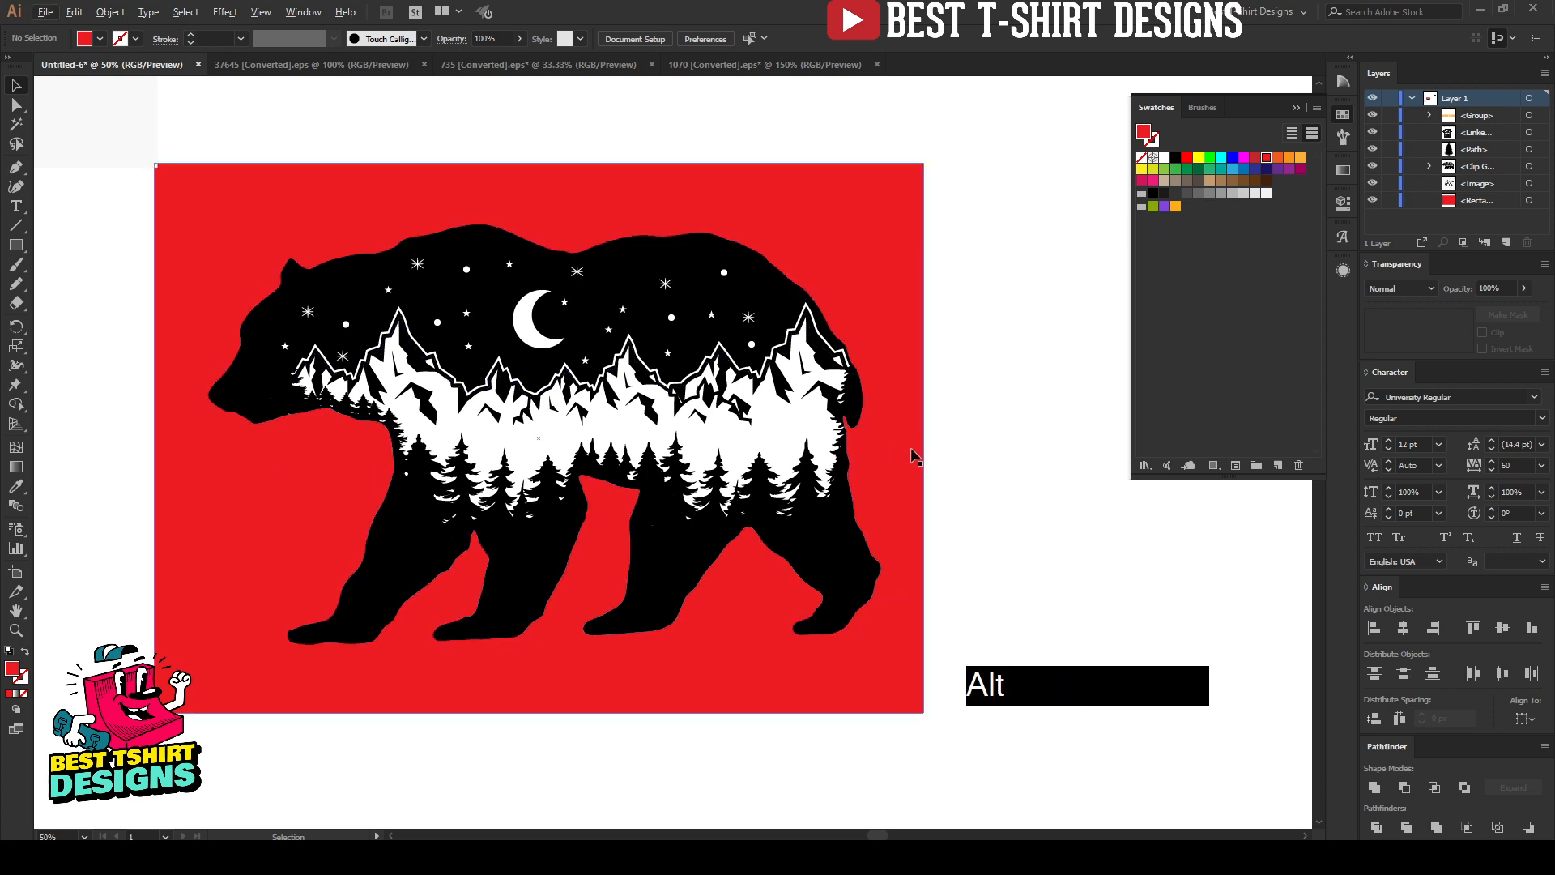
pyautogui.click(16, 631)
pyautogui.moveTo(158, 175); pyautogui.dragTo(846, 666)
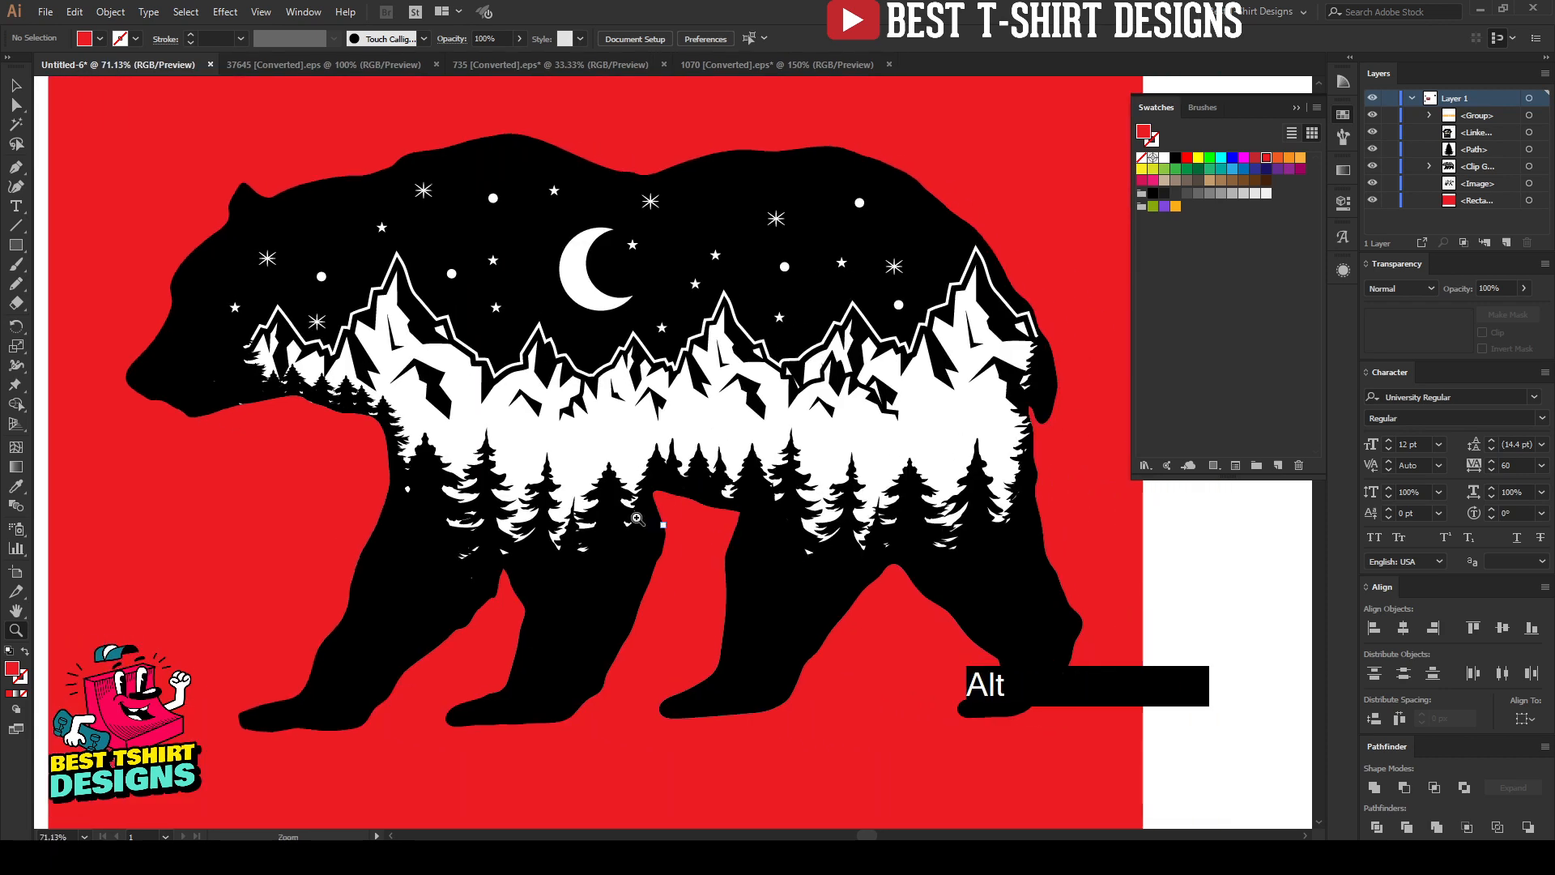
pyautogui.keyDown('alt'); pyautogui.click(636, 518); pyautogui.keyUp('alt')
pyautogui.press('v')
pyautogui.click(1144, 543)
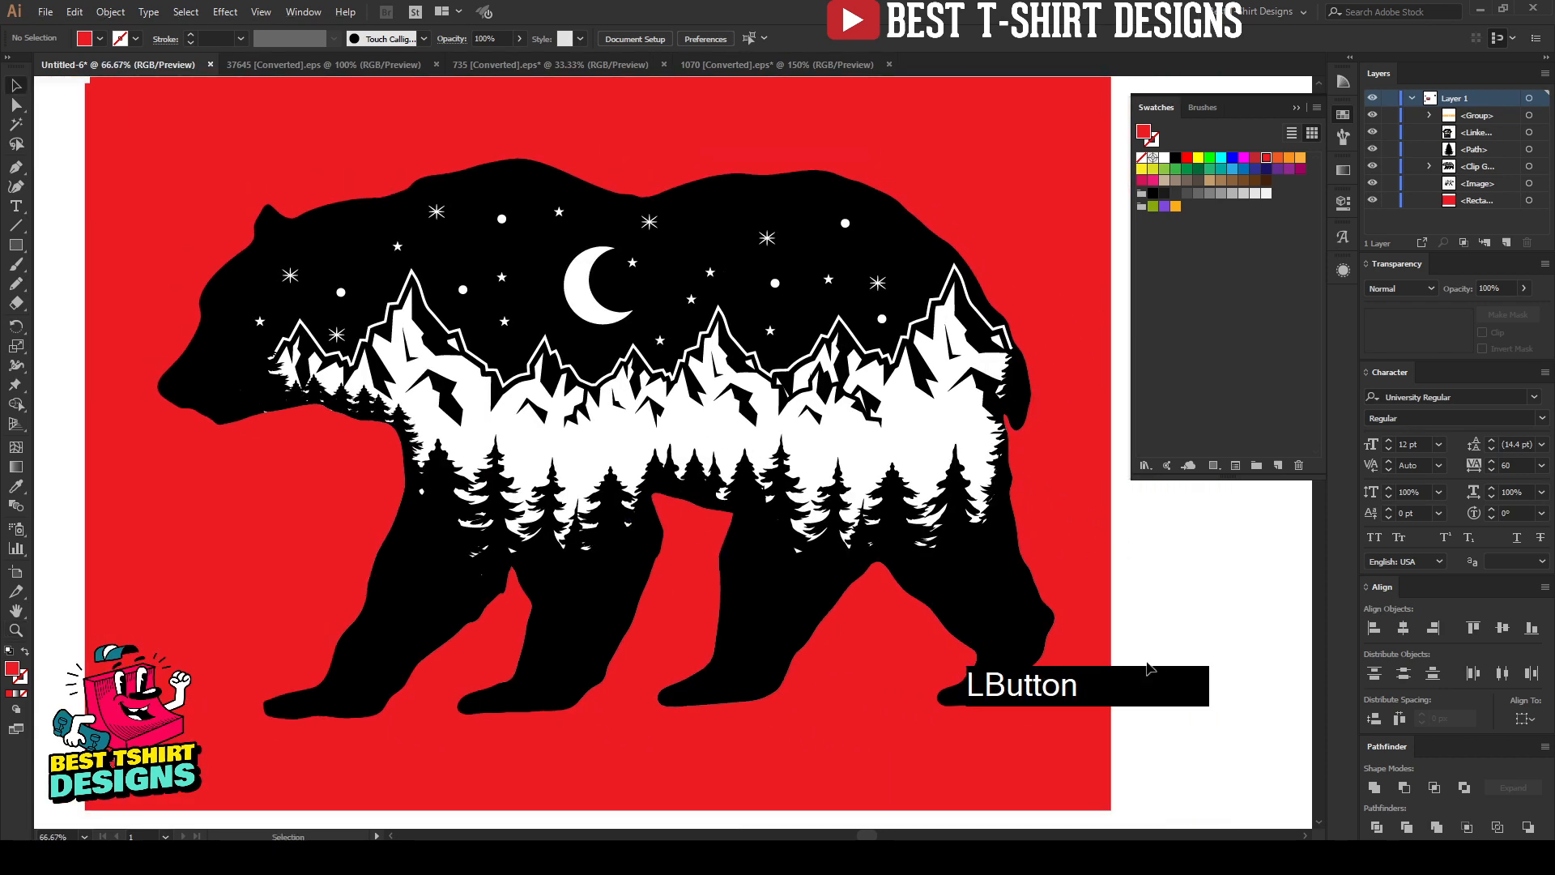
pyautogui.click(1203, 533)
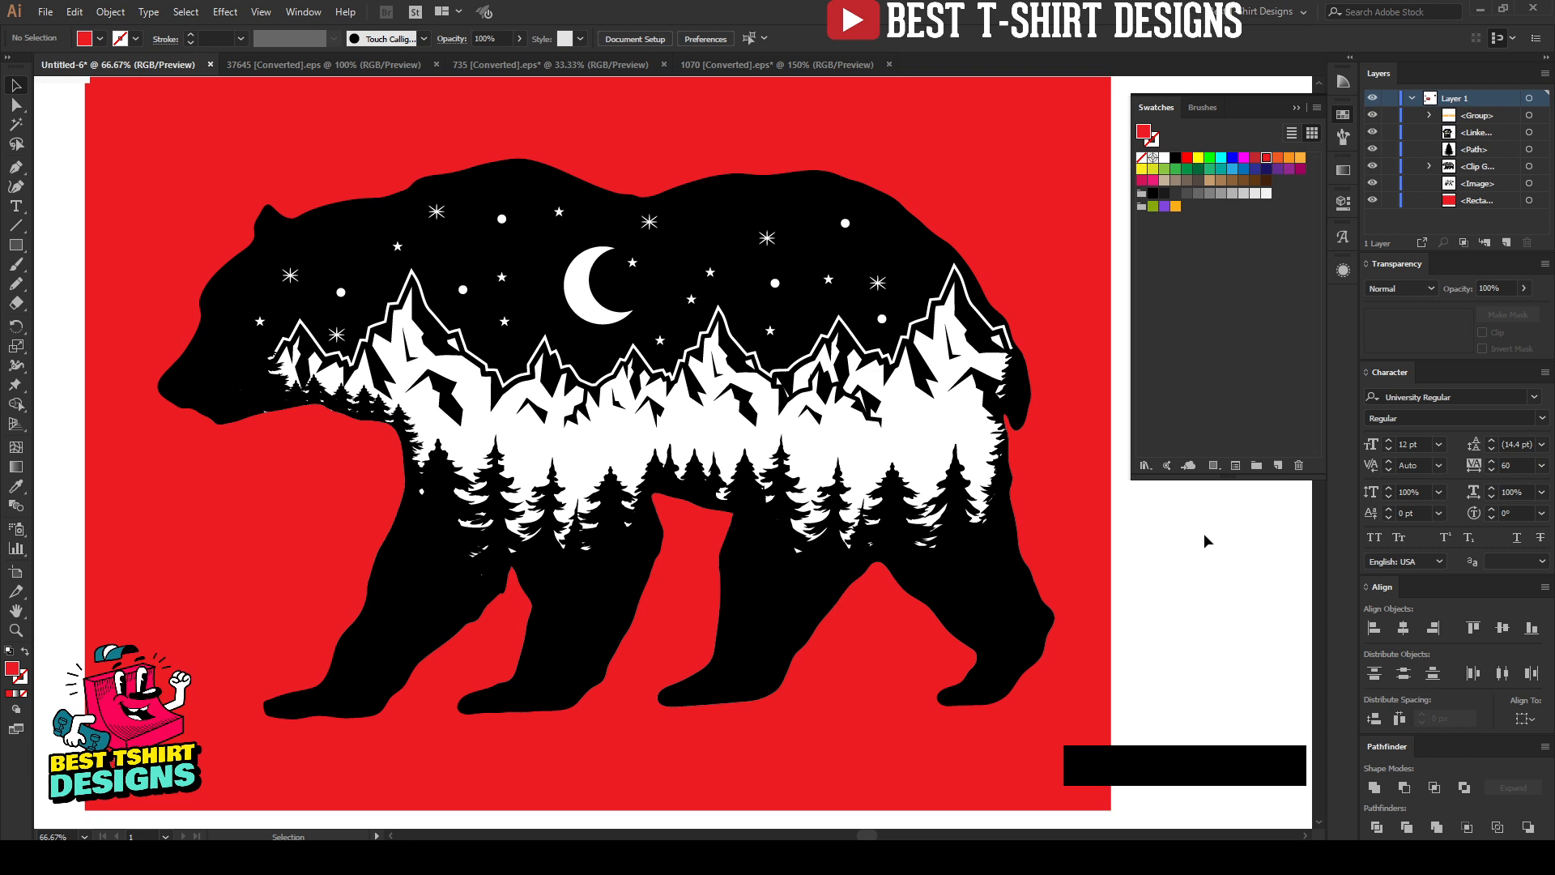
pyautogui.click(1167, 609)
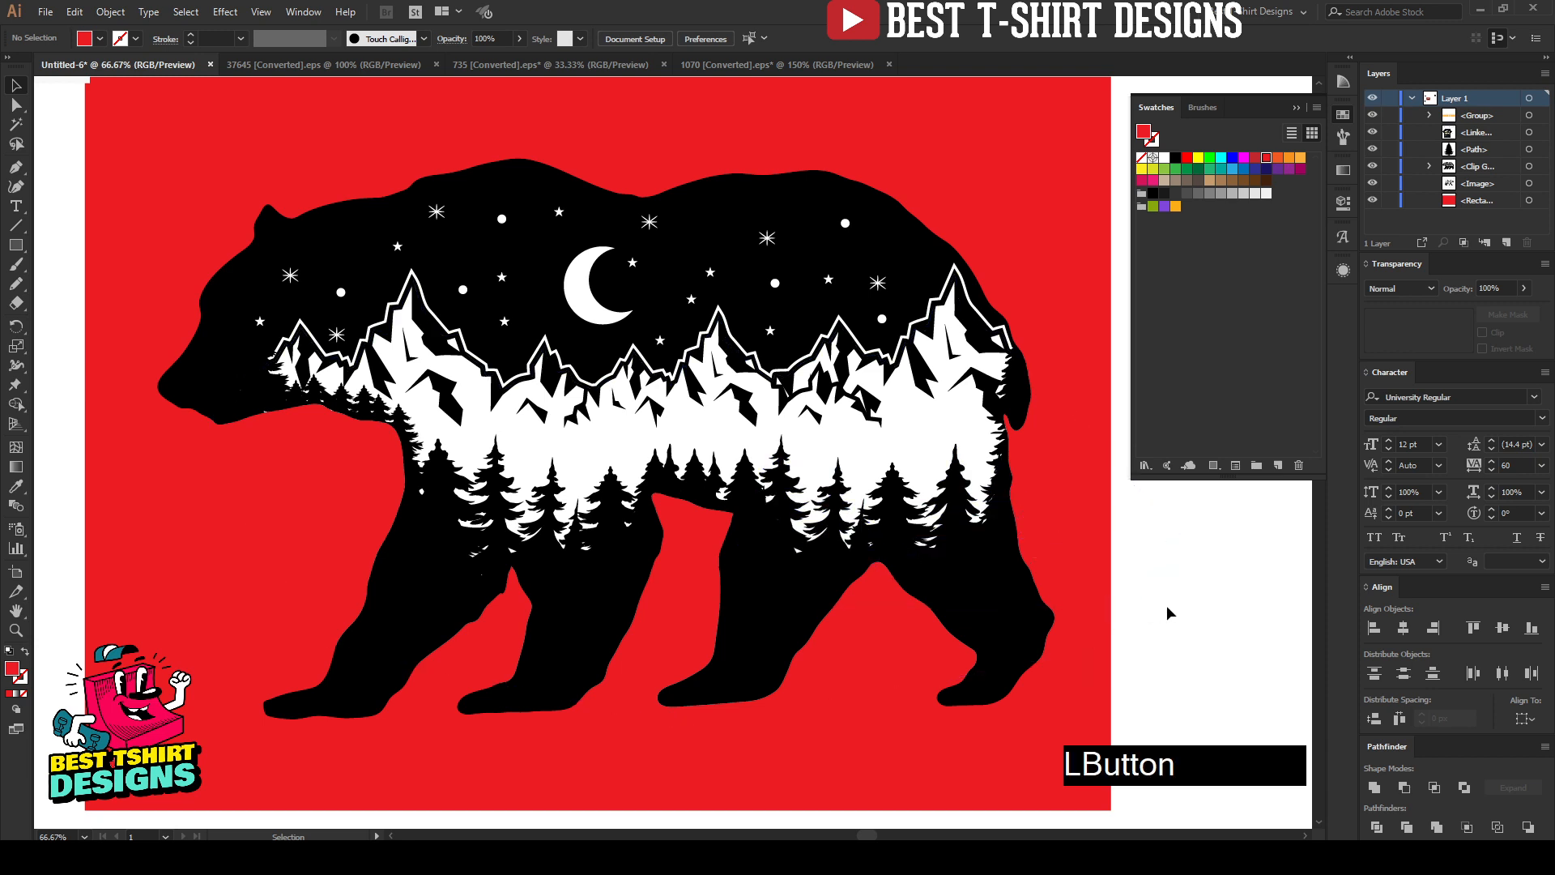